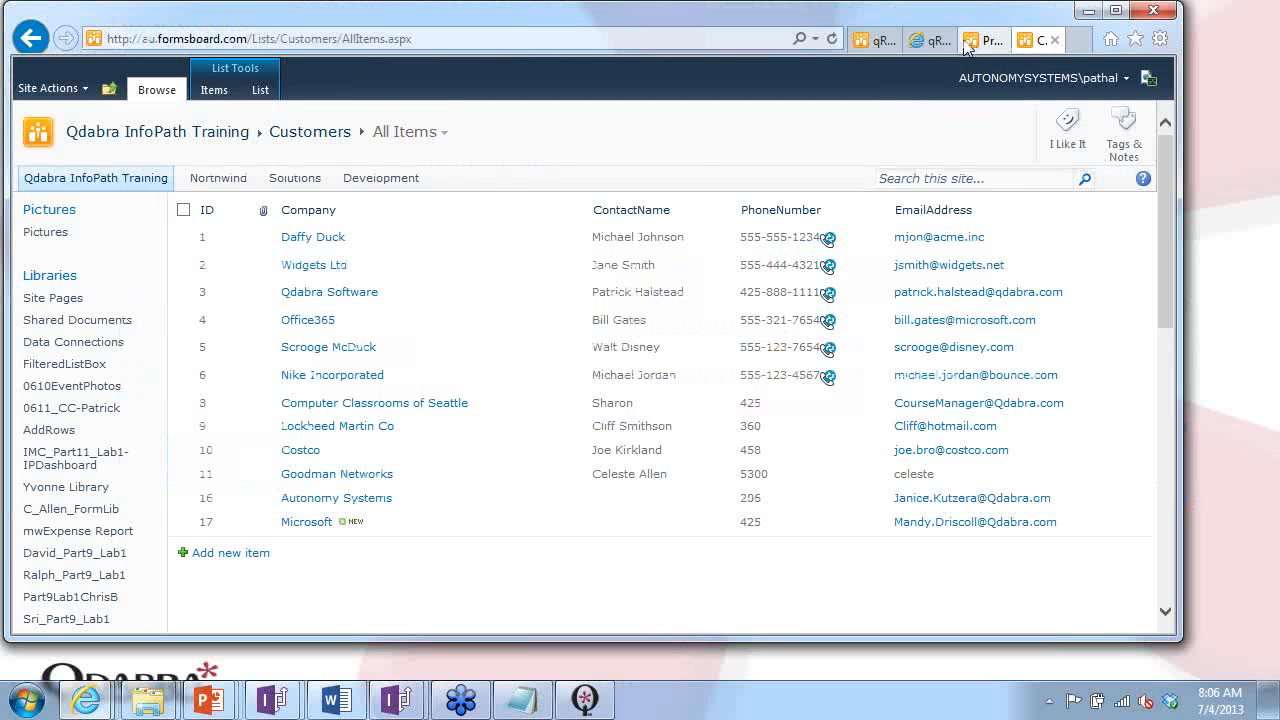
pyautogui.click(918, 41)
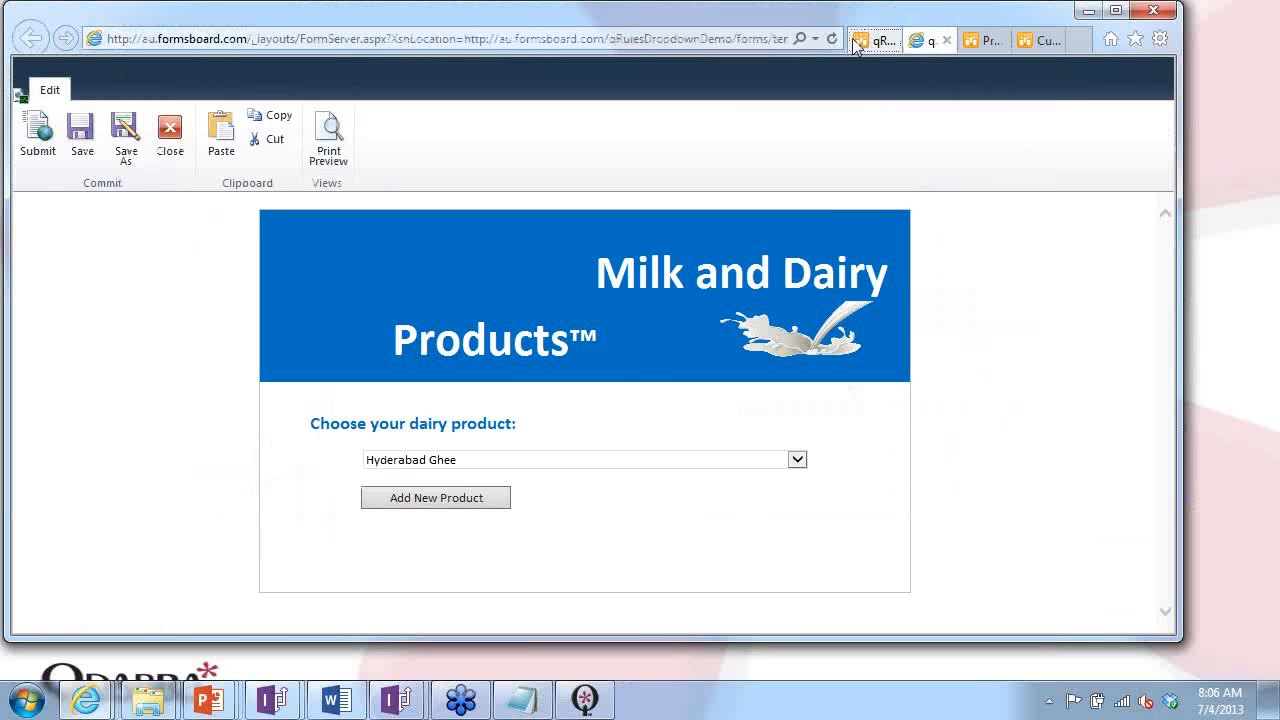
pyautogui.click(971, 44)
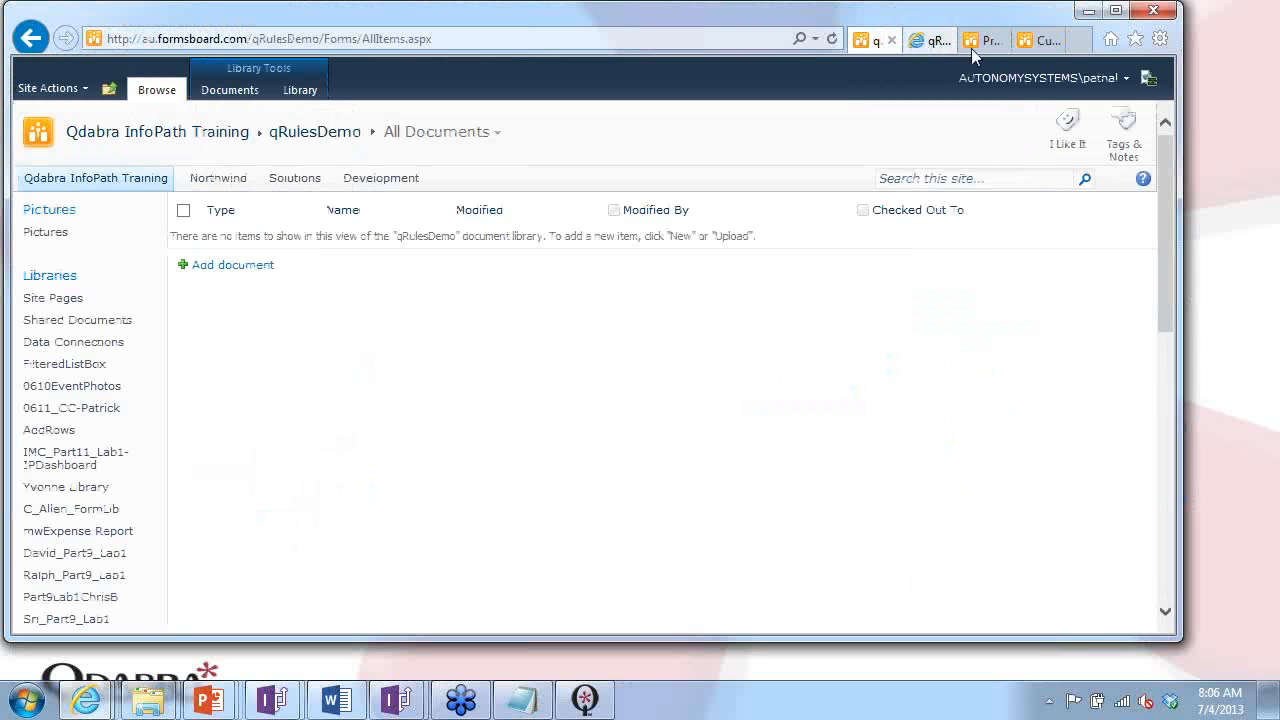
pyautogui.click(1045, 44)
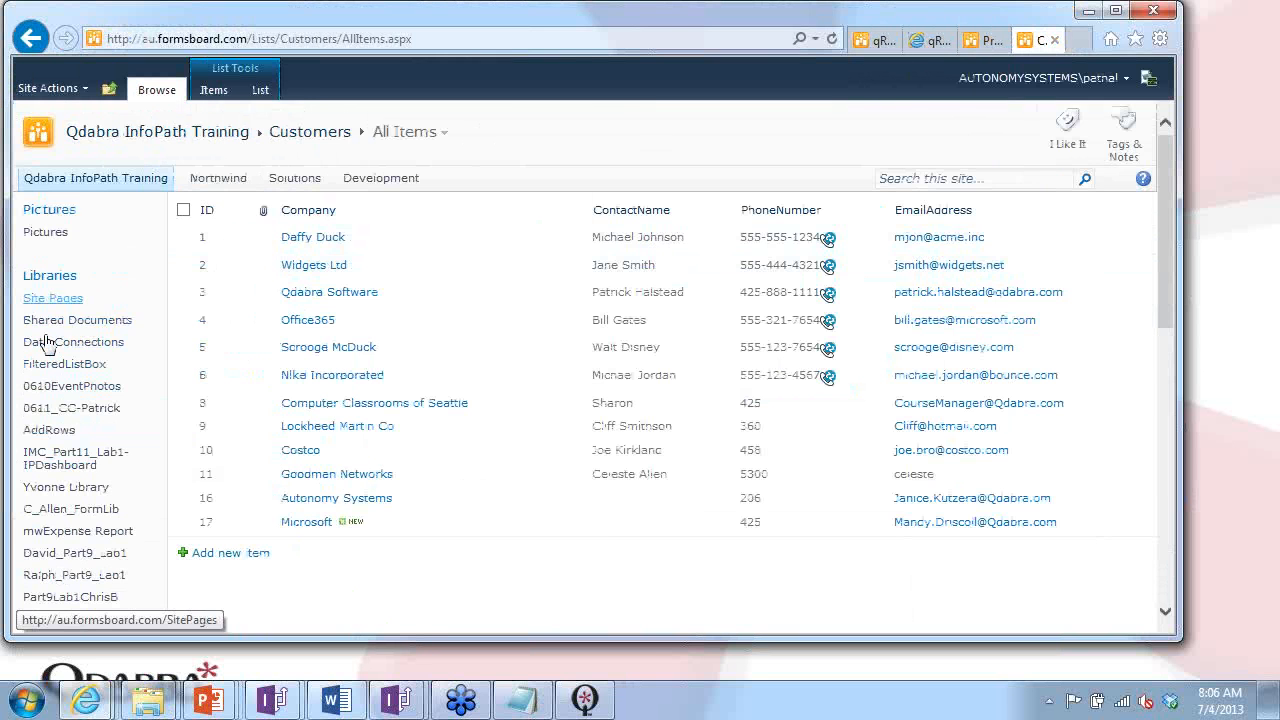
# Open the qRulesDemo library and add a new document using its Customer List Demo form.
pyautogui.scroll(-5, 58, 360)
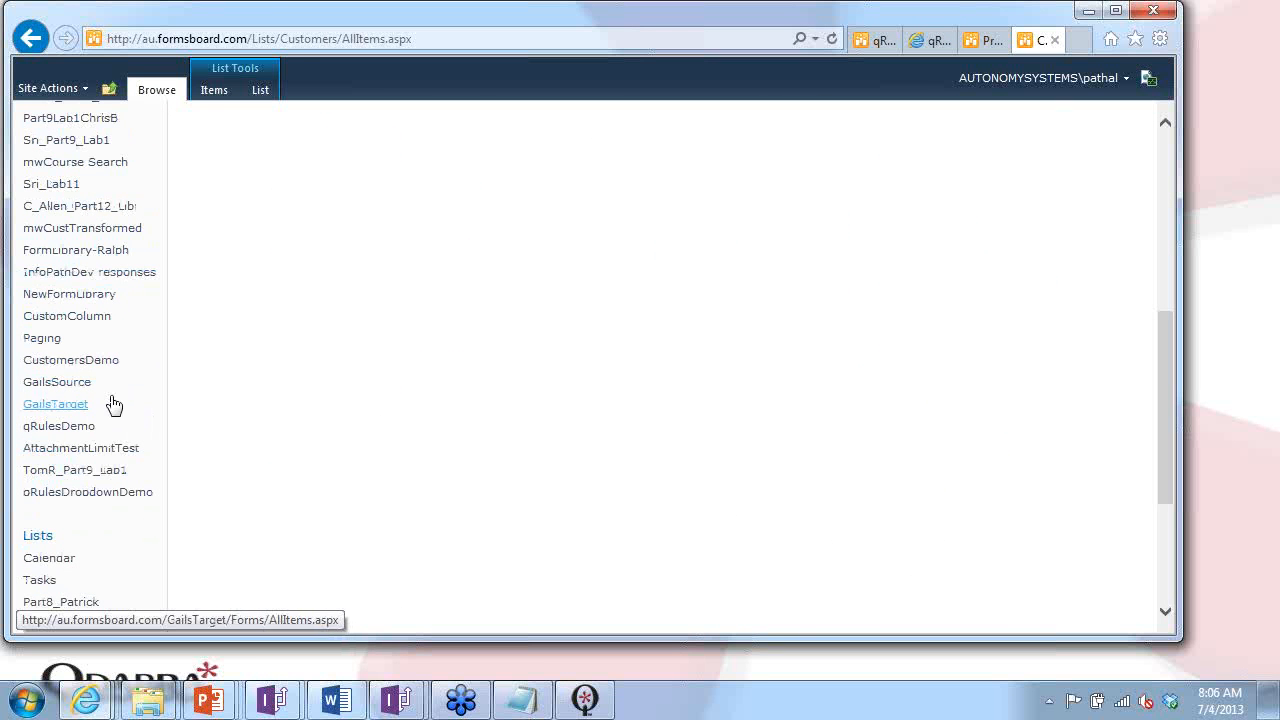
pyautogui.click(88, 427)
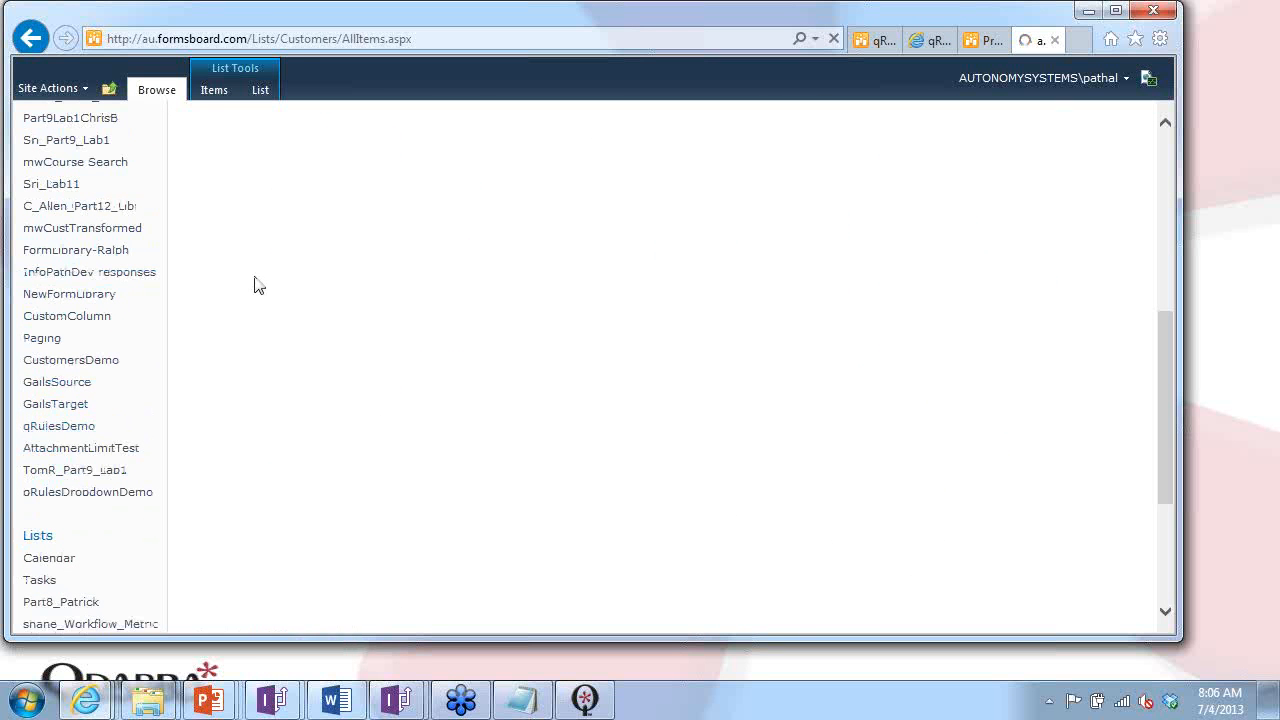
pyautogui.click(240, 270)
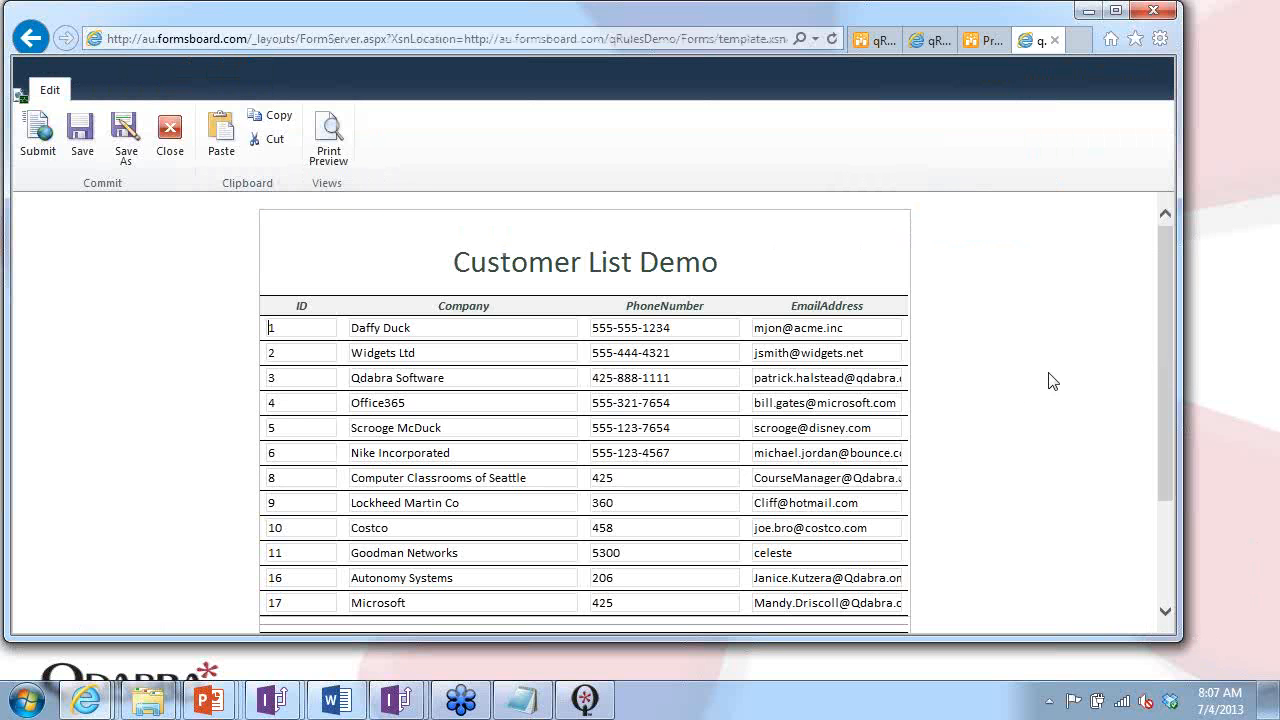
# Change the company name of customer ID 16 to Autonomy Systems LLC in the form and submit the change.
pyautogui.moveTo(1168, 310); pyautogui.dragTo(486, 114)
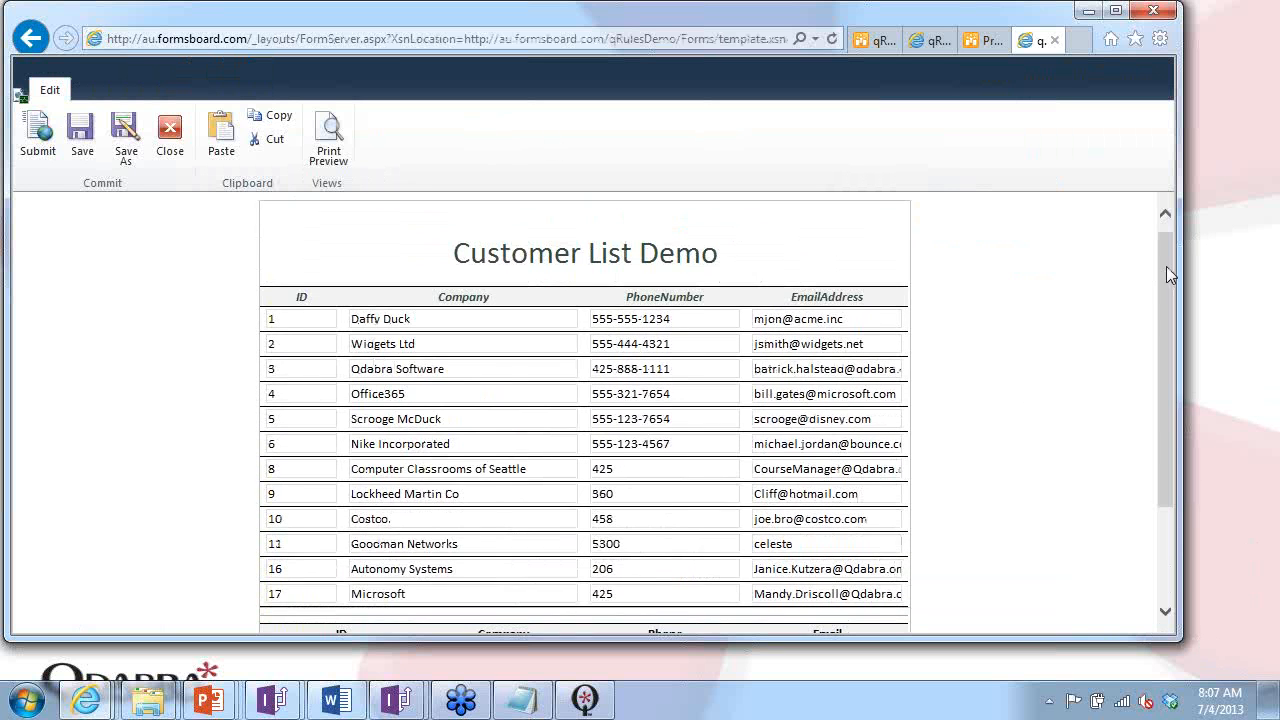
pyautogui.moveTo(1166, 266); pyautogui.dragTo(1150, 338)
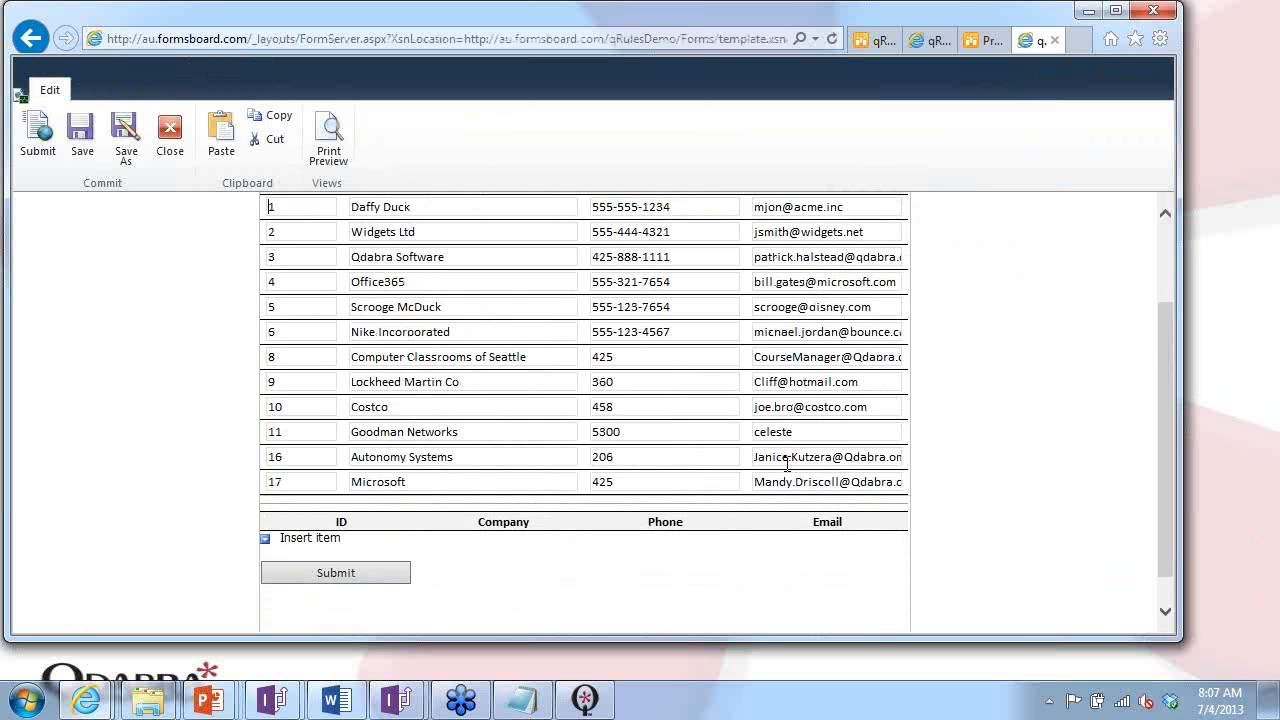
pyautogui.click(468, 347)
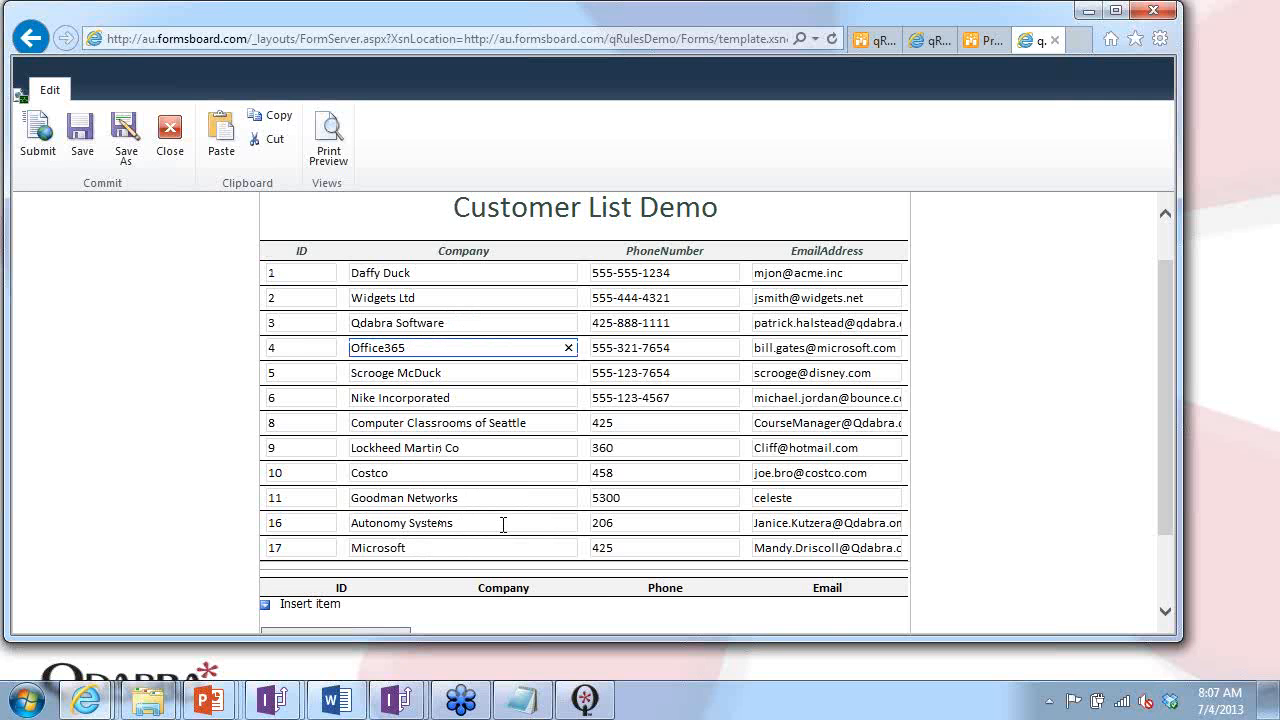
pyautogui.click(503, 524)
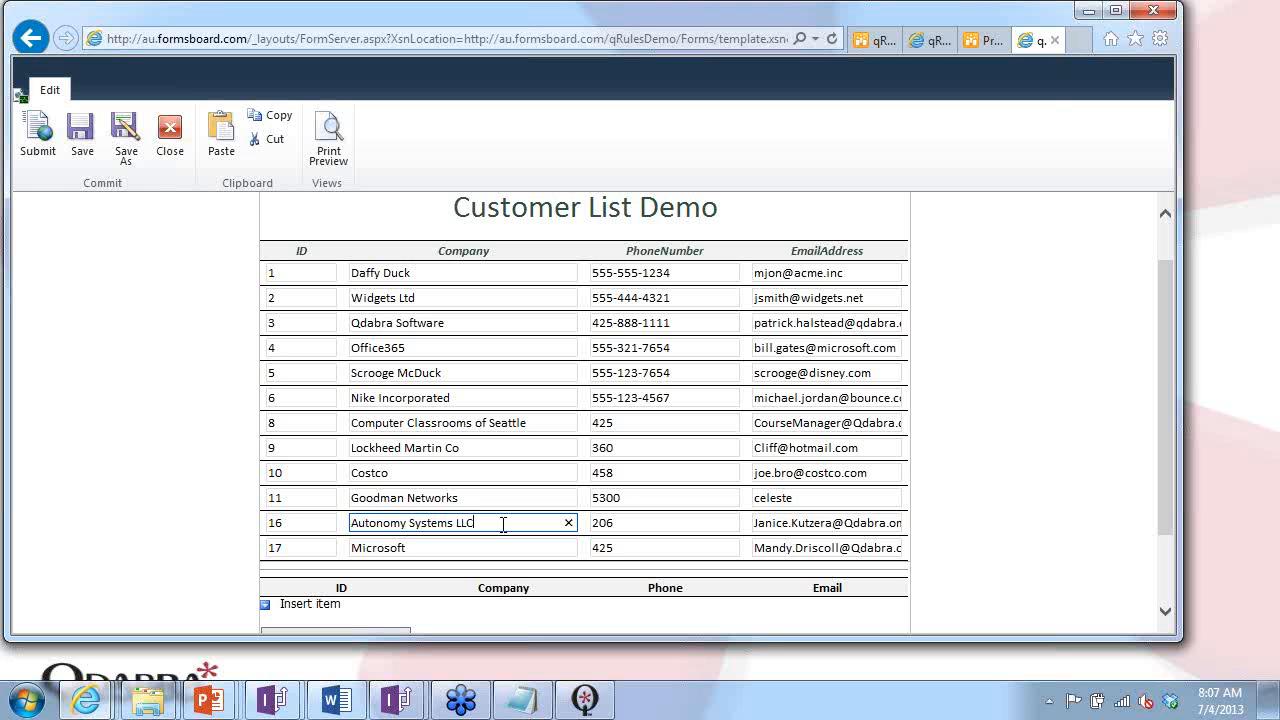
pyautogui.press('Tab')
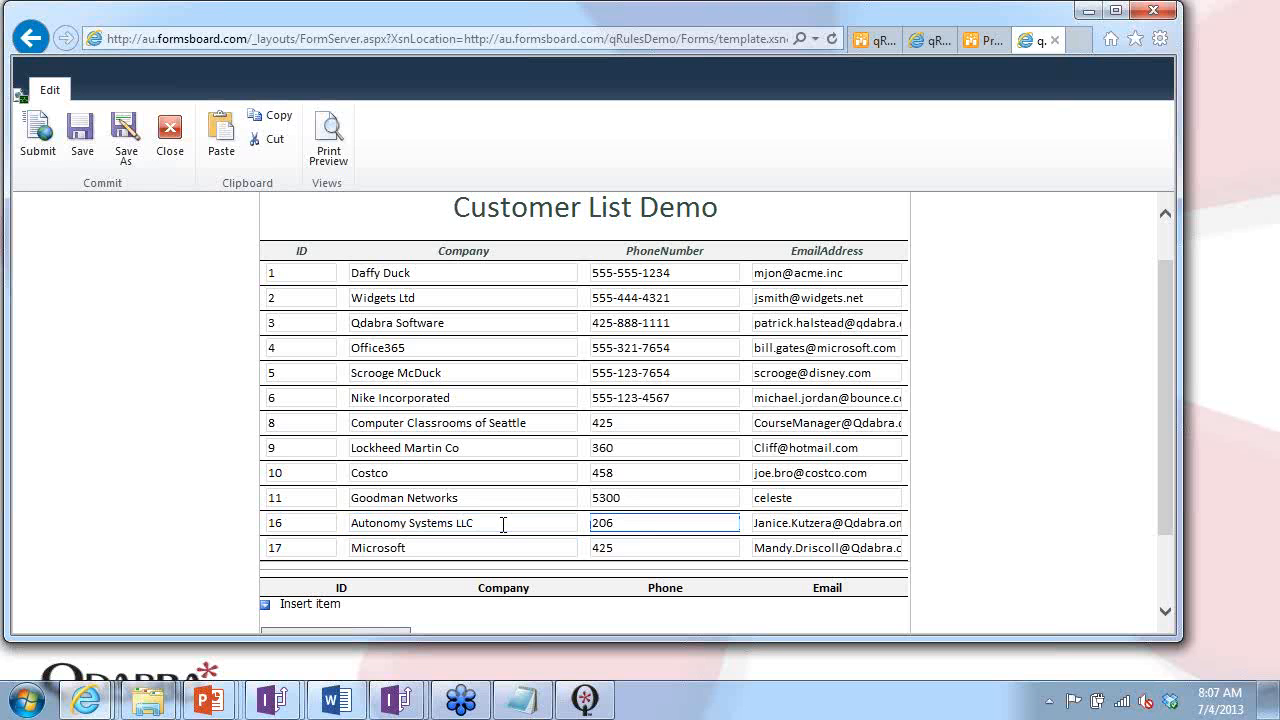
pyautogui.scroll(-1, 503, 522)
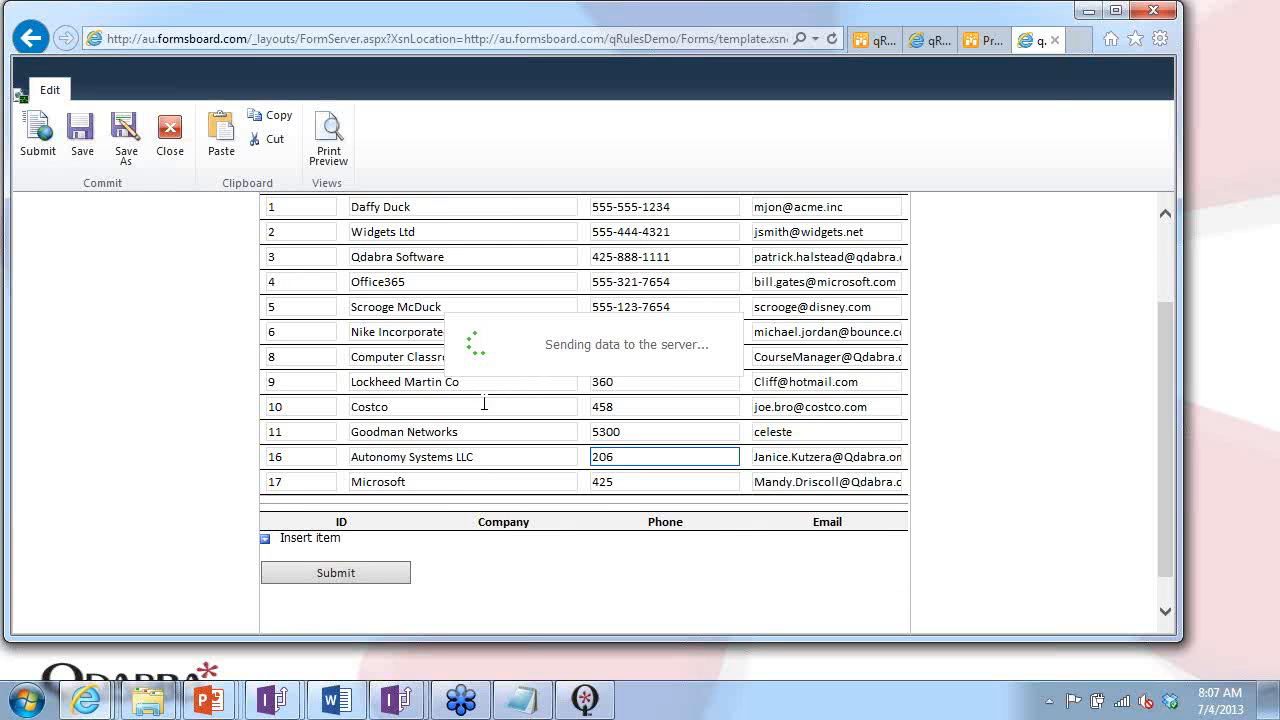
pyautogui.scroll(-1, 511, 440)
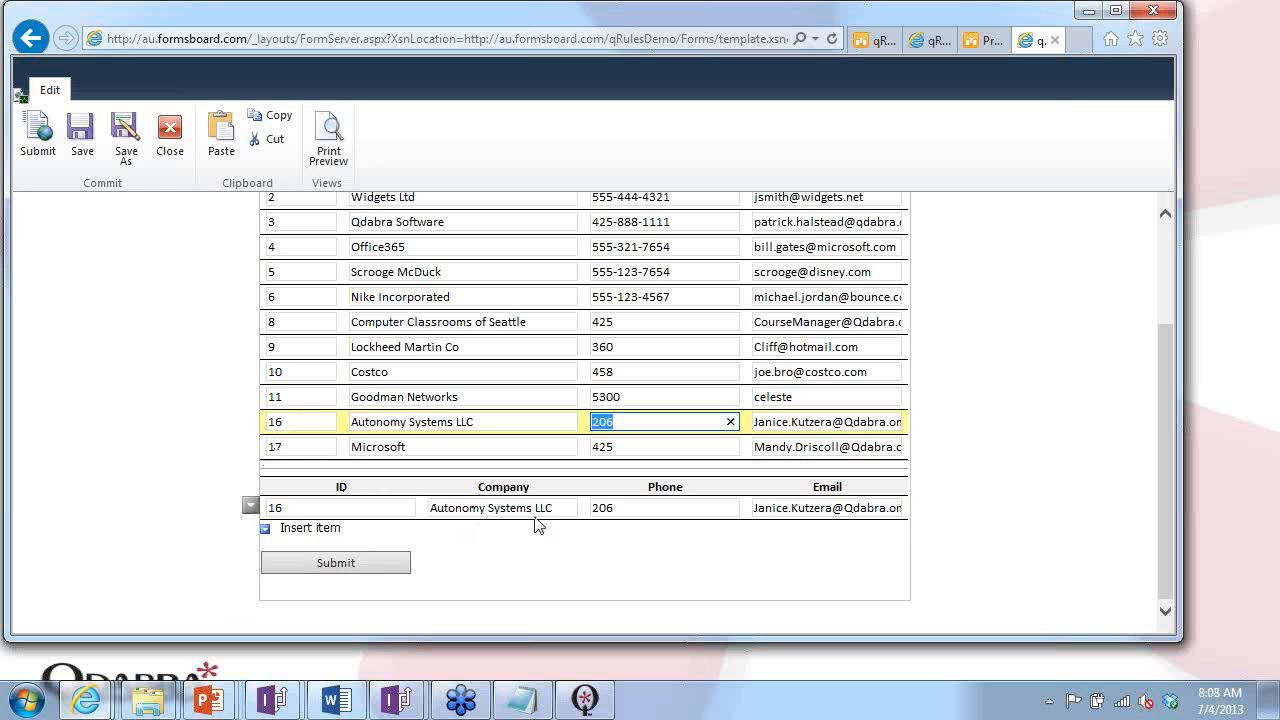
pyautogui.click(381, 564)
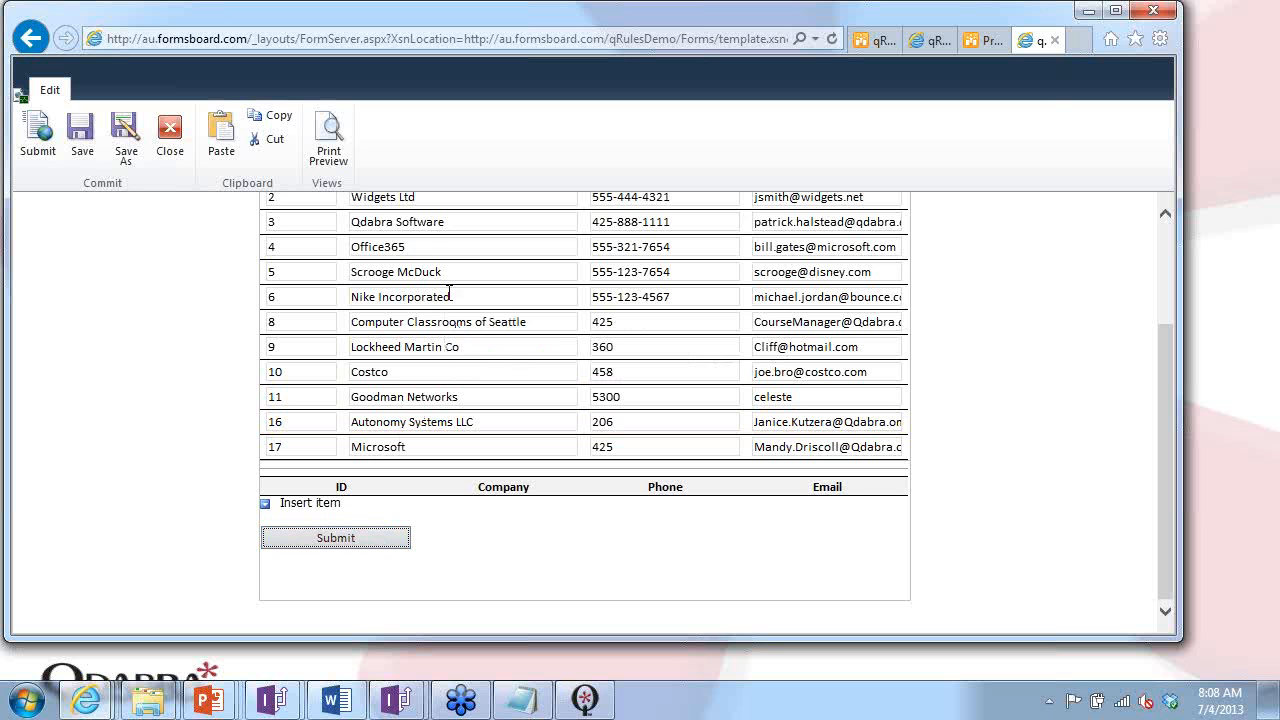
# Replace the company name of customer ID 4 with XBox.
pyautogui.click(443, 247)
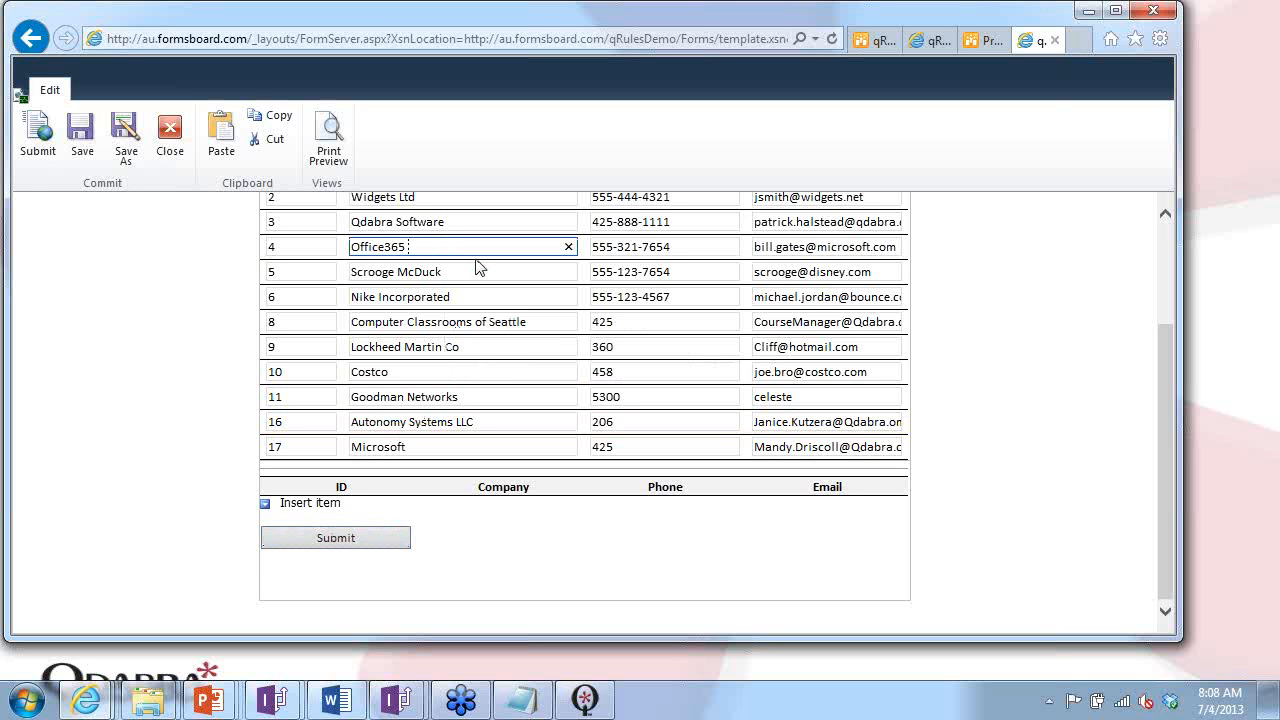
pyautogui.hotkey('ctrl', 'a')
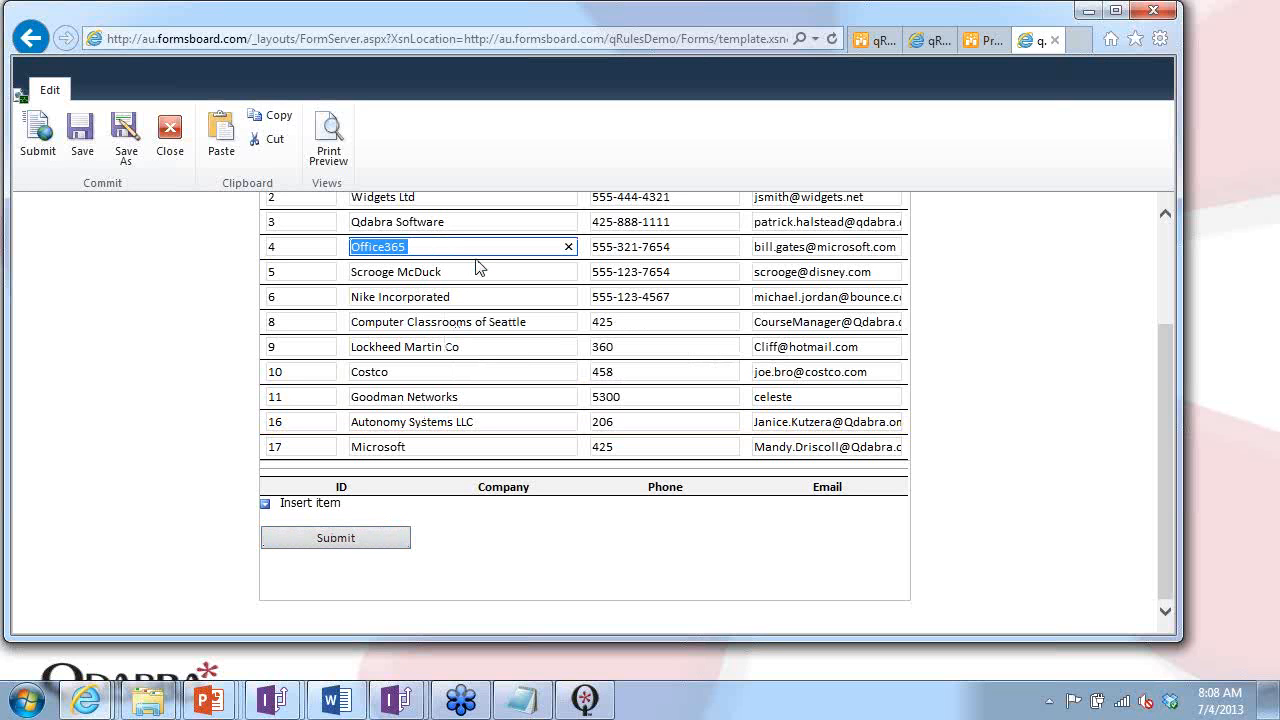
pyautogui.press('End')
pyautogui.hotkey('ctrl', 'a')
pyautogui.write('X')
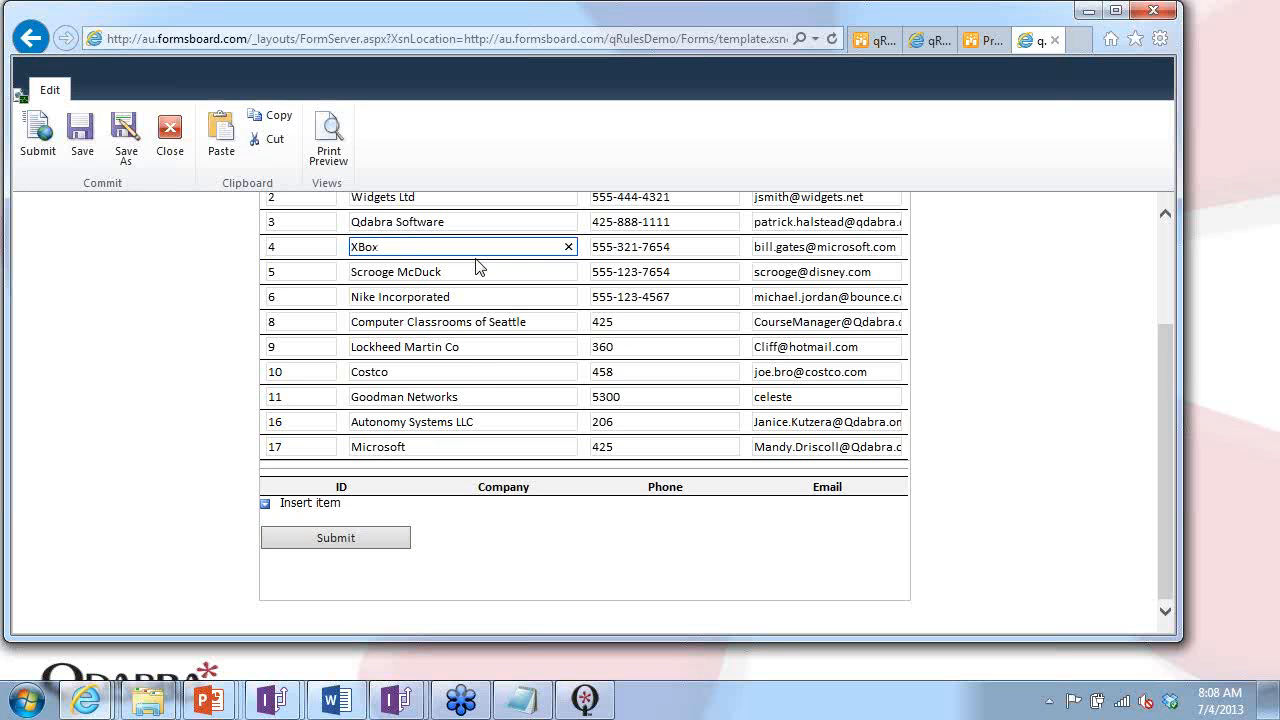
# Shorten the company name of customer ID 6 to Nike.
pyautogui.click(481, 294)
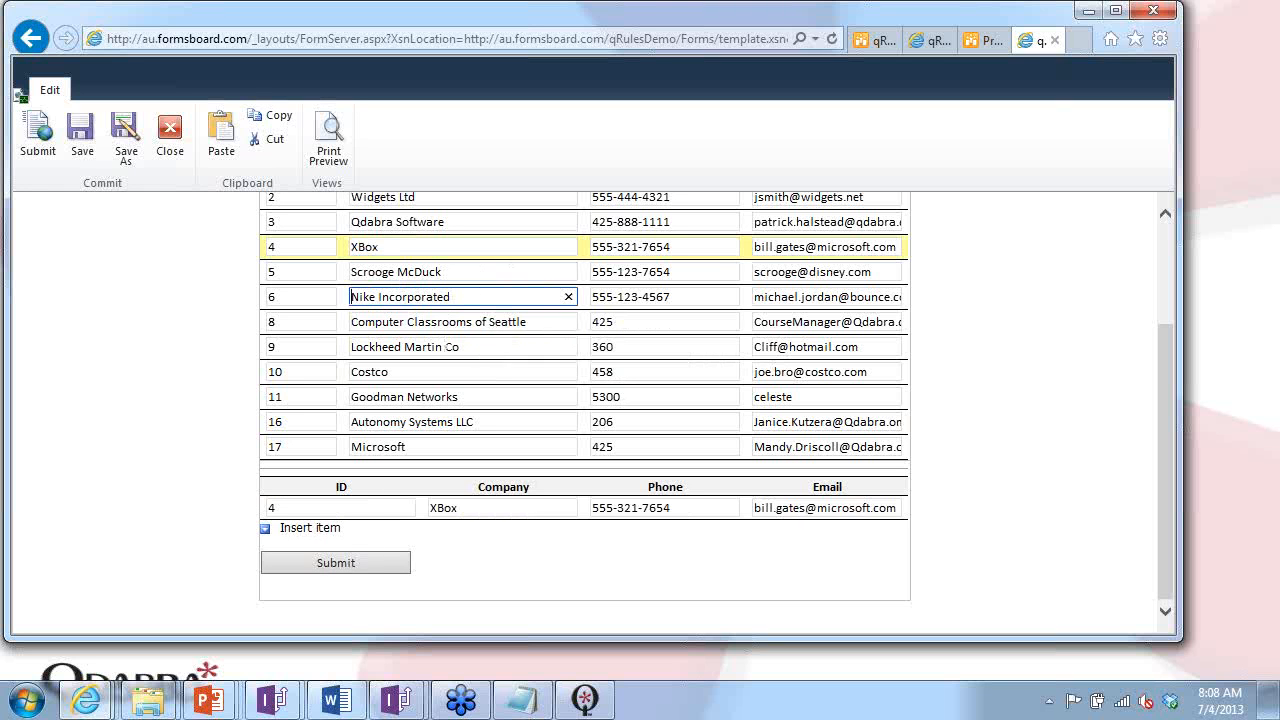
pyautogui.hotkey('shift', 'End')
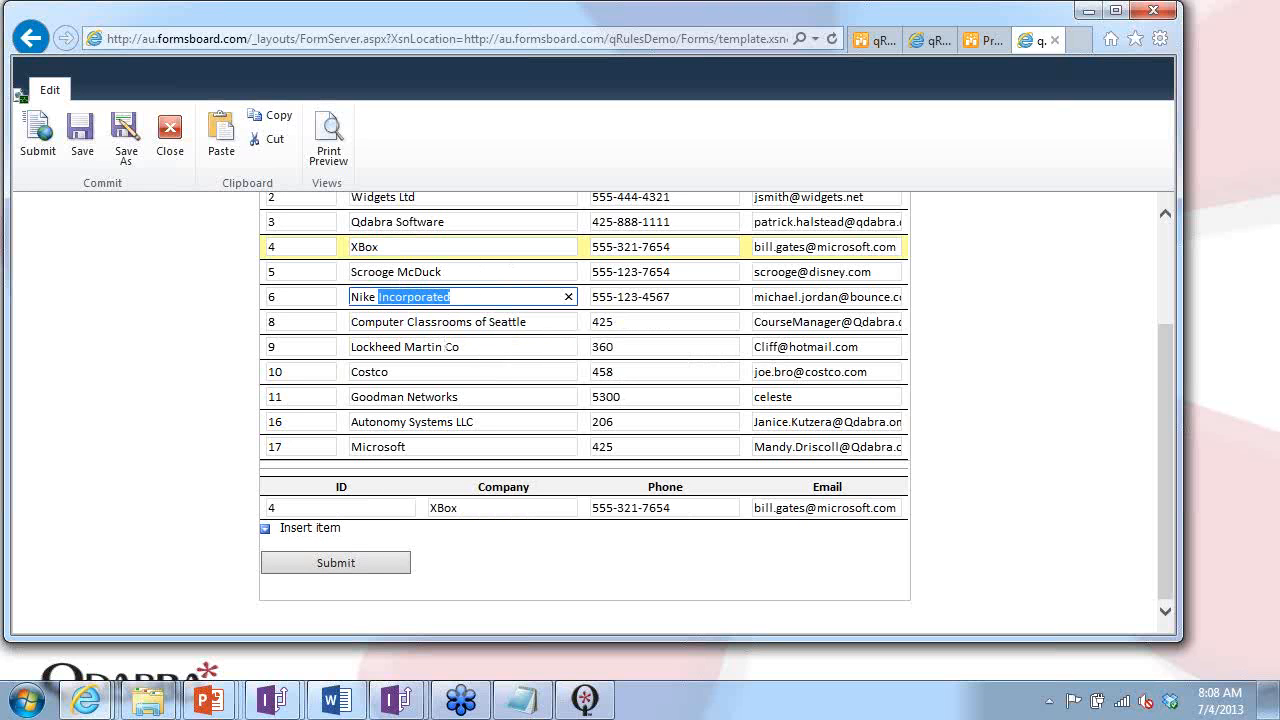
pyautogui.press('Delete')
pyautogui.press('Tab')
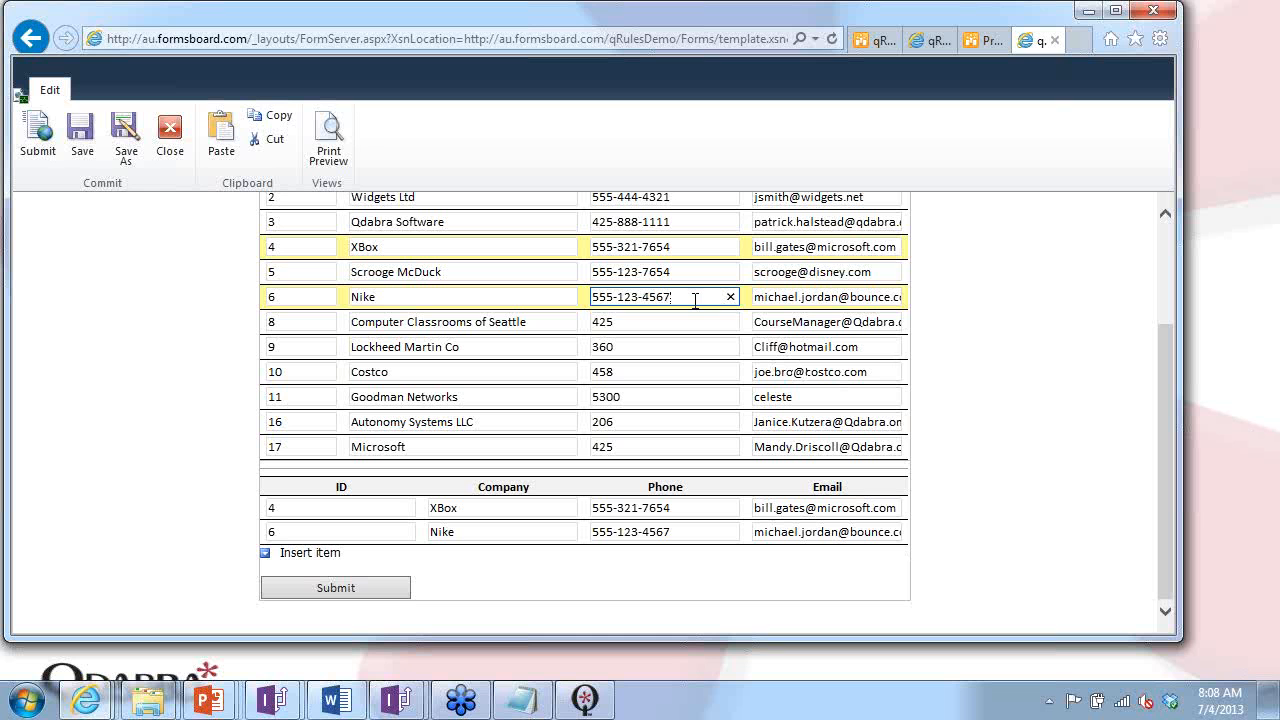
# Enter a new phone number for Nike and submit the changed customer rows.
pyautogui.press('BackSpace')
pyautogui.press('BackSpace')
pyautogui.press('BackSpace')
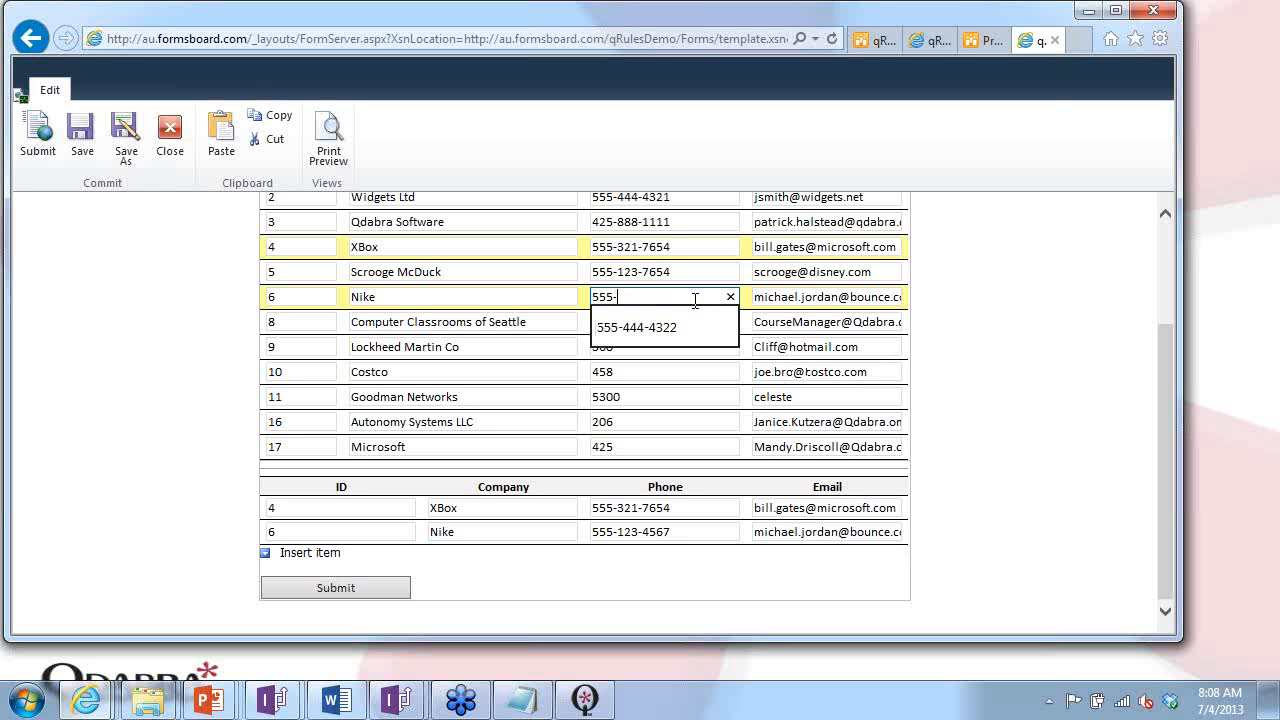
pyautogui.press('BackSpace')
pyautogui.write('8')
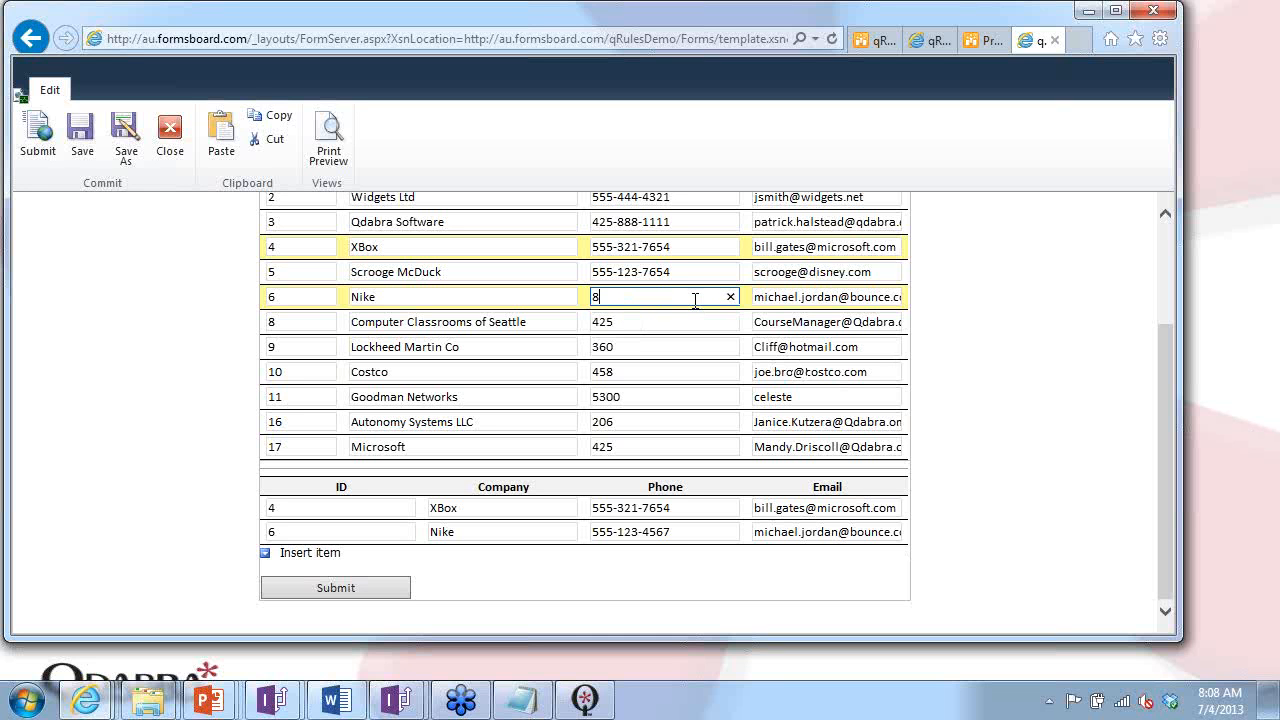
pyautogui.write('88-888-8888')
pyautogui.press('Tab')
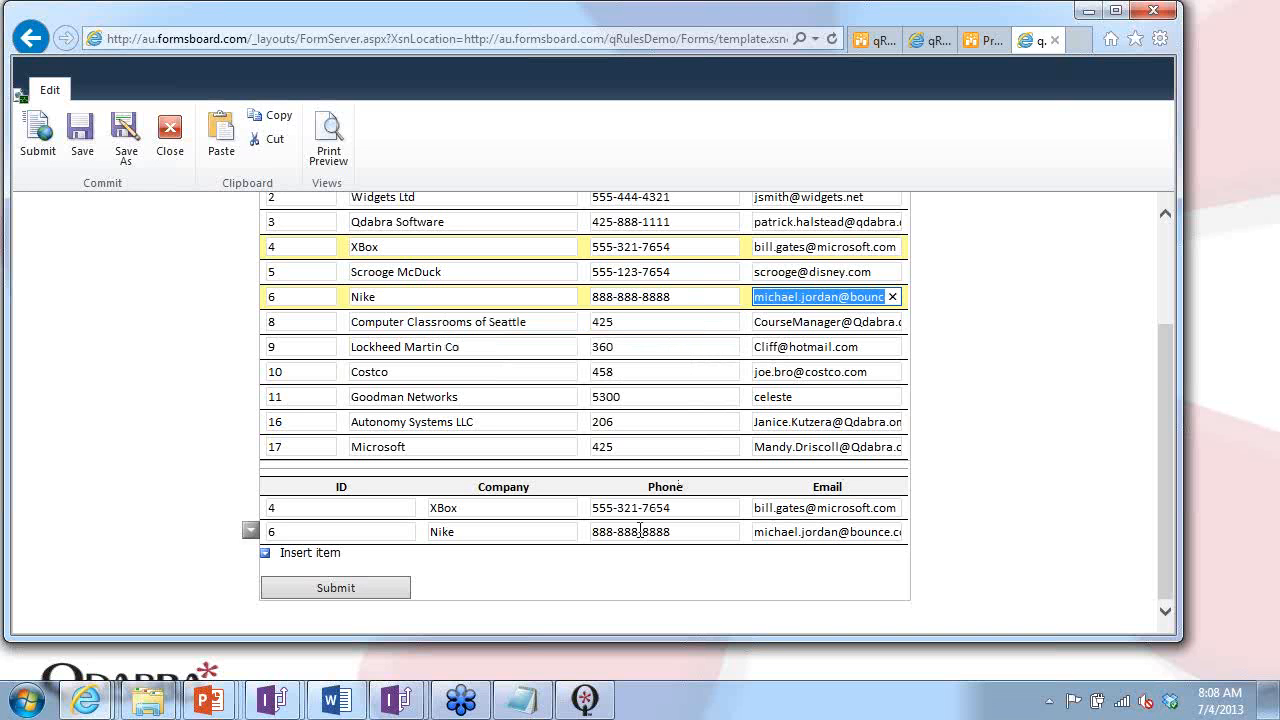
pyautogui.click(380, 594)
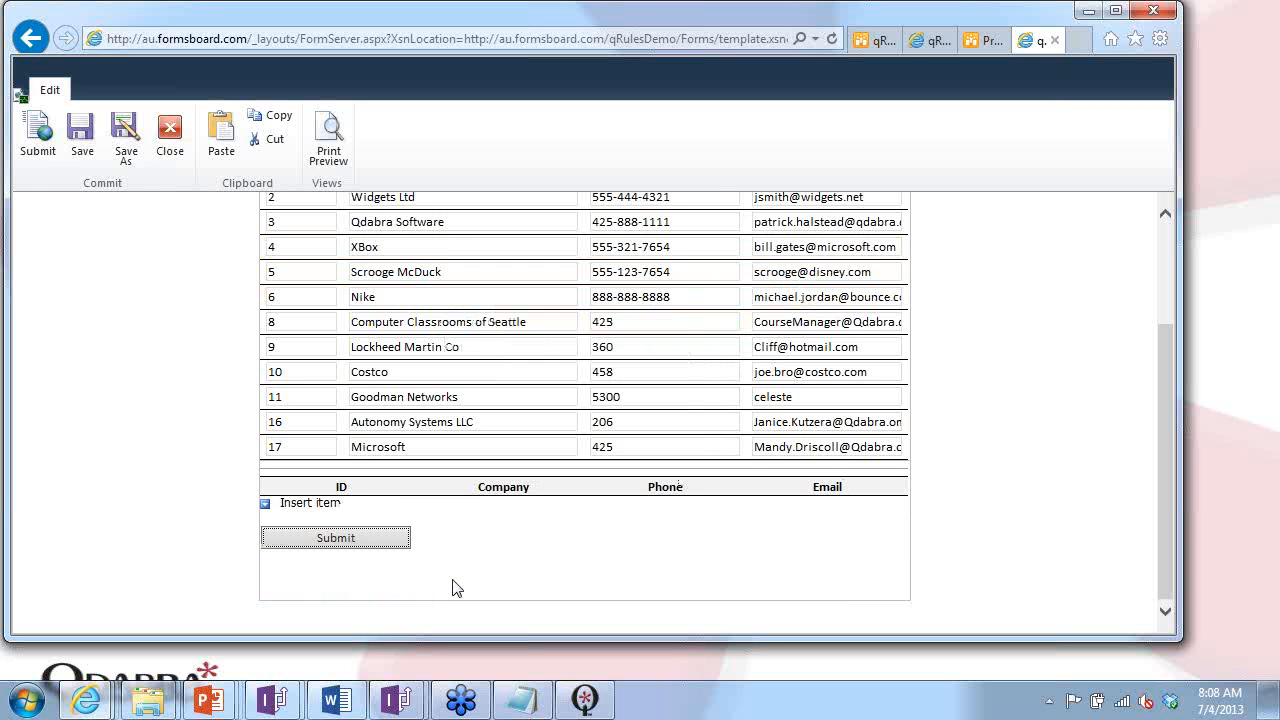
pyautogui.click(866, 40)
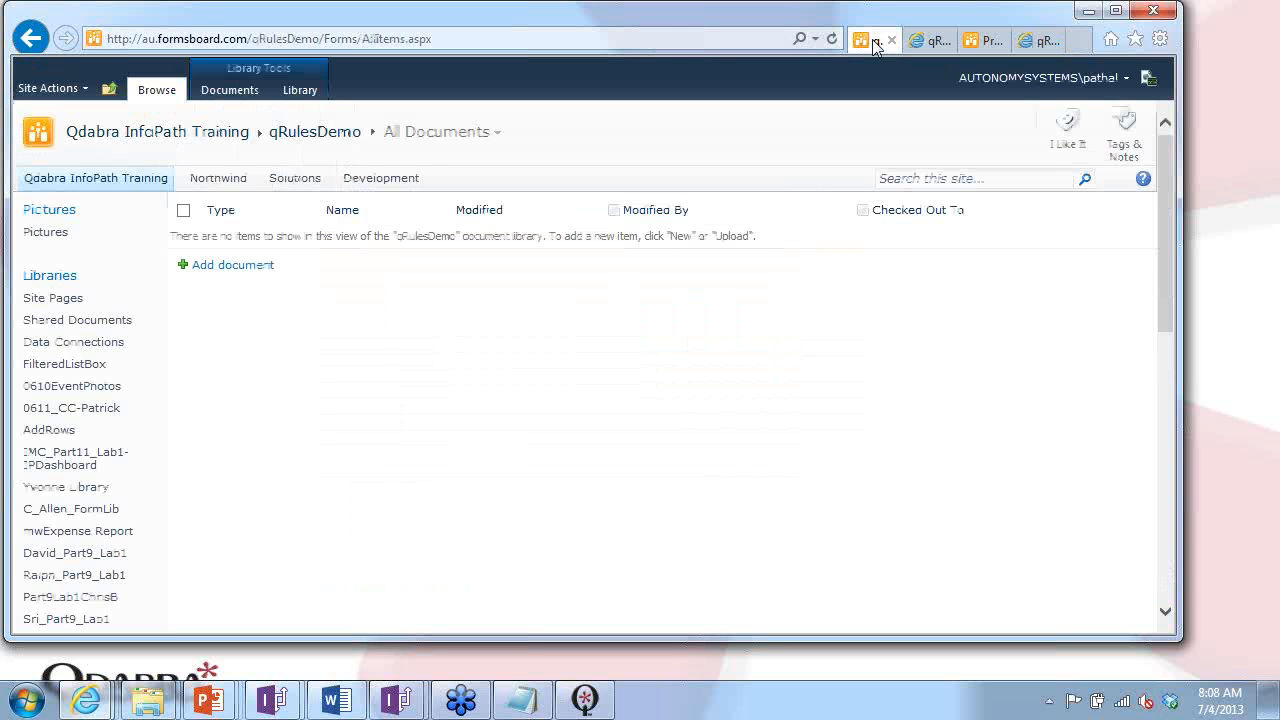
pyautogui.click(918, 40)
pyautogui.click(970, 42)
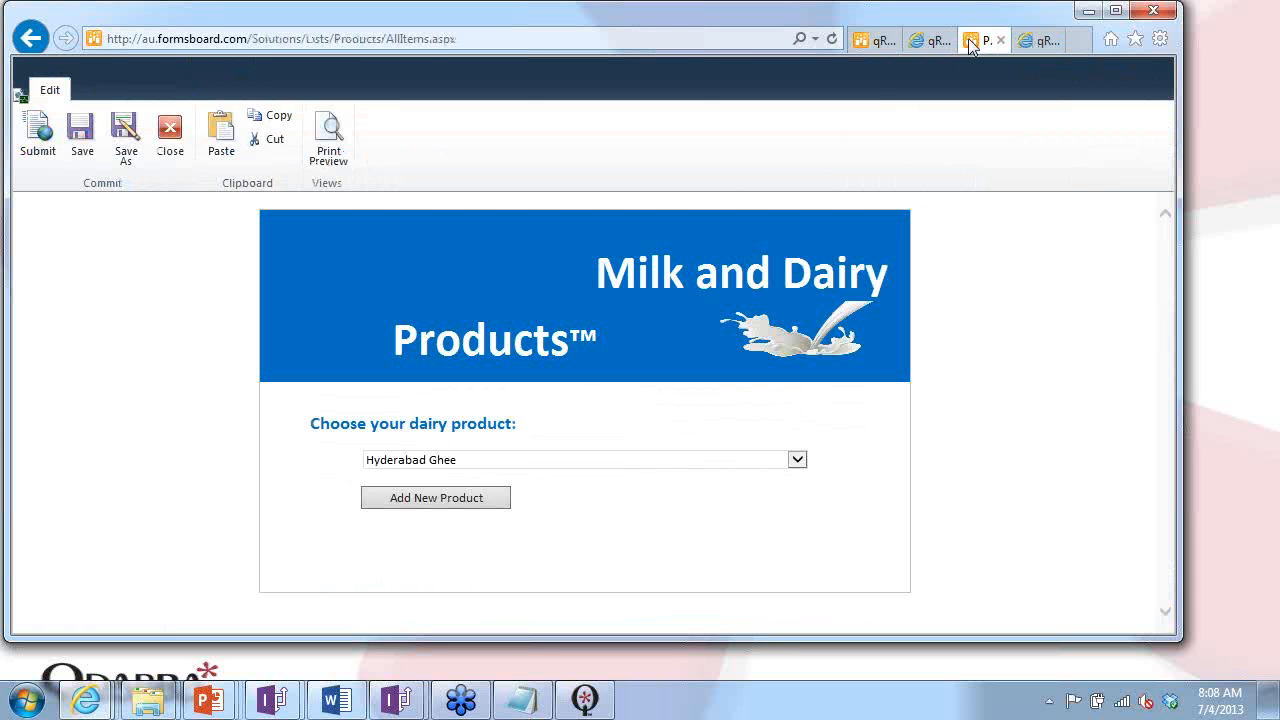
pyautogui.click(1030, 42)
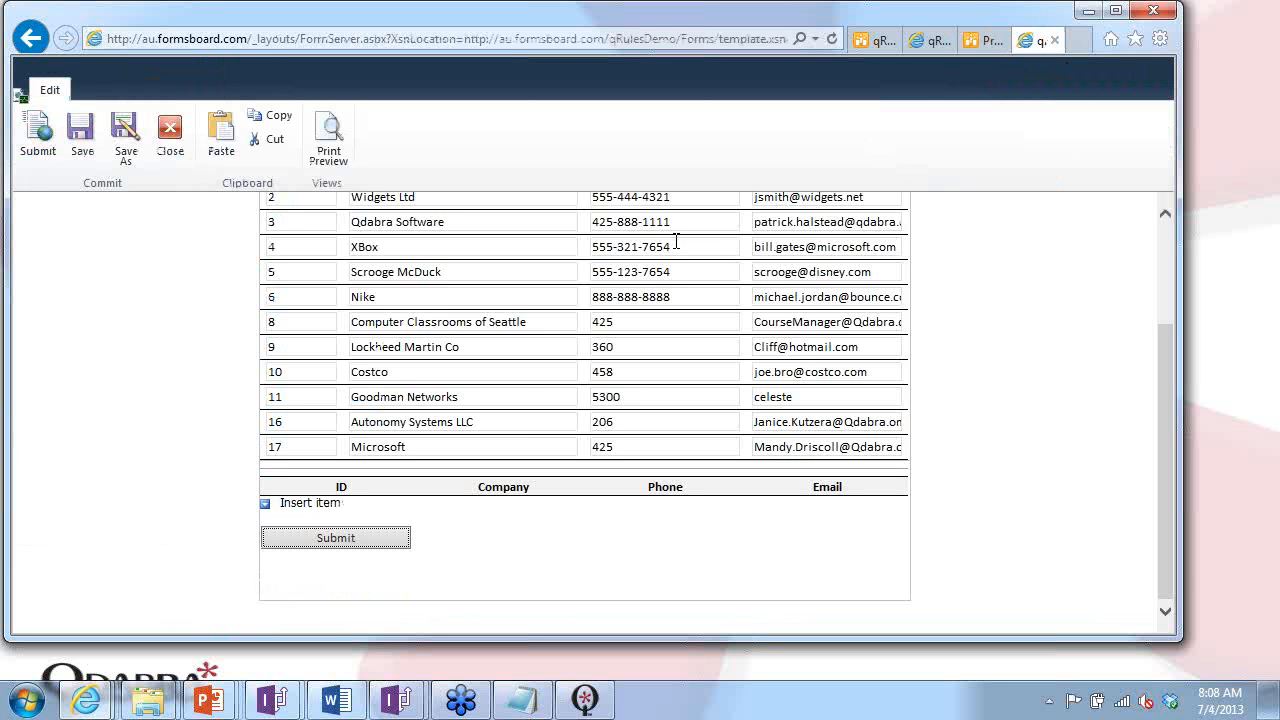
# Load au.formsboard.com in a new browser tab and open the Customers list from the site's lists to check the submitted changes.
pyautogui.click(1081, 40)
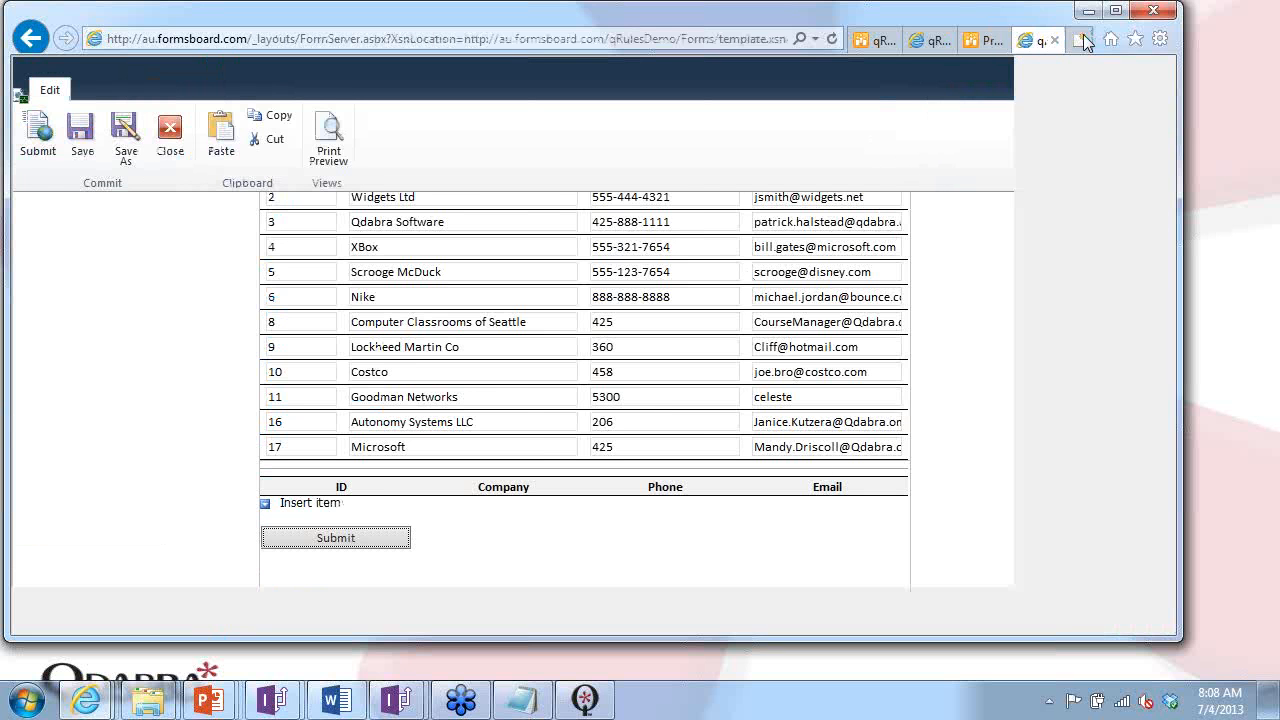
pyautogui.write('au.formsboard.com/')
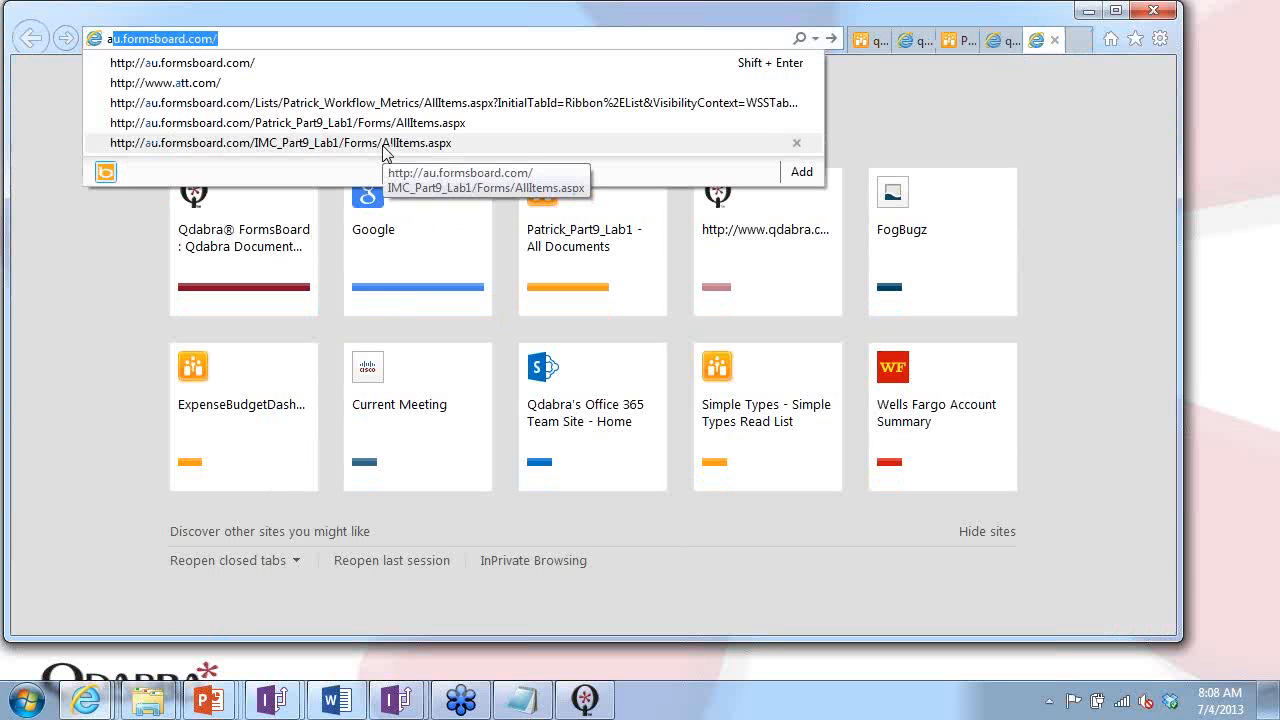
pyautogui.press('Return')
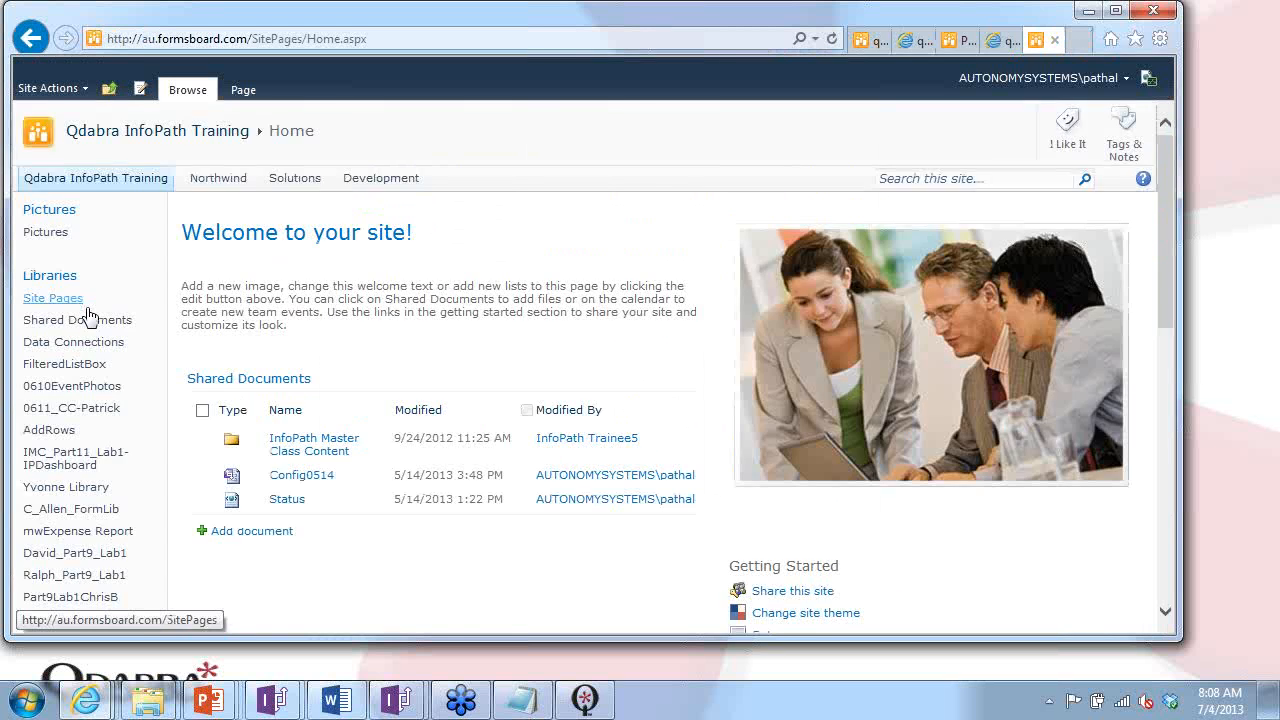
pyautogui.scroll(-10, 85, 420)
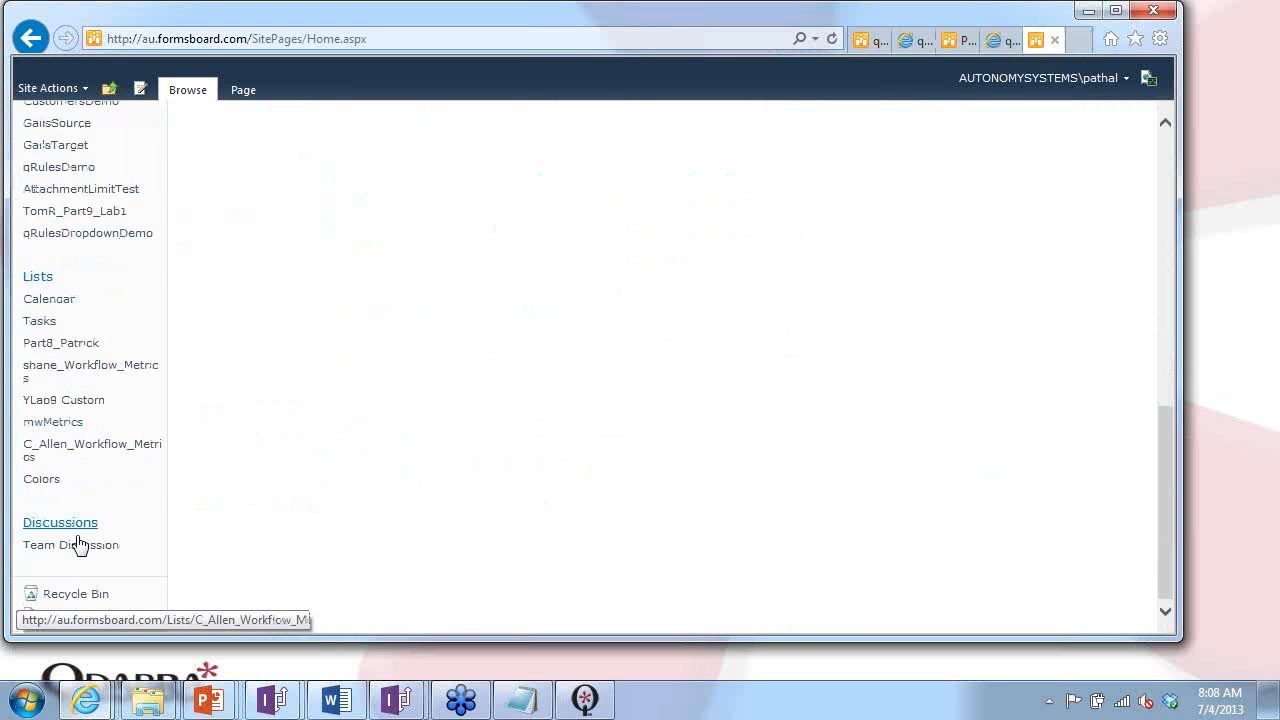
pyautogui.click(40, 278)
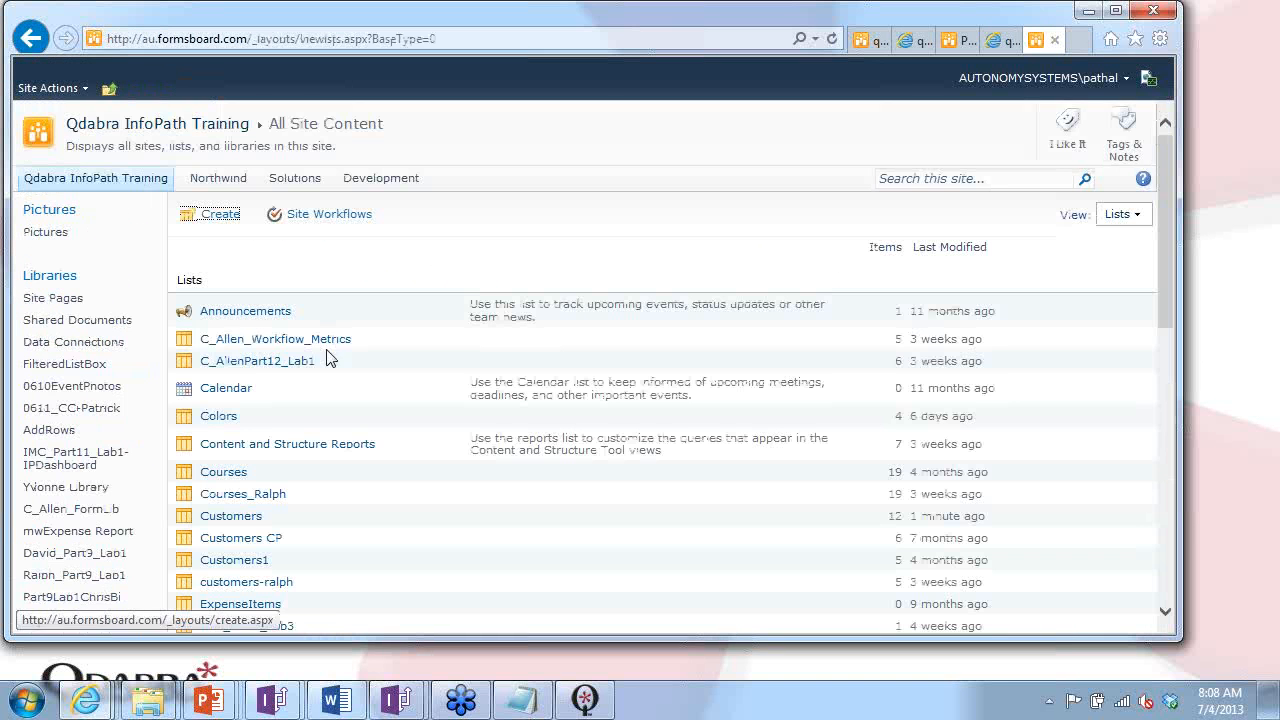
pyautogui.click(235, 517)
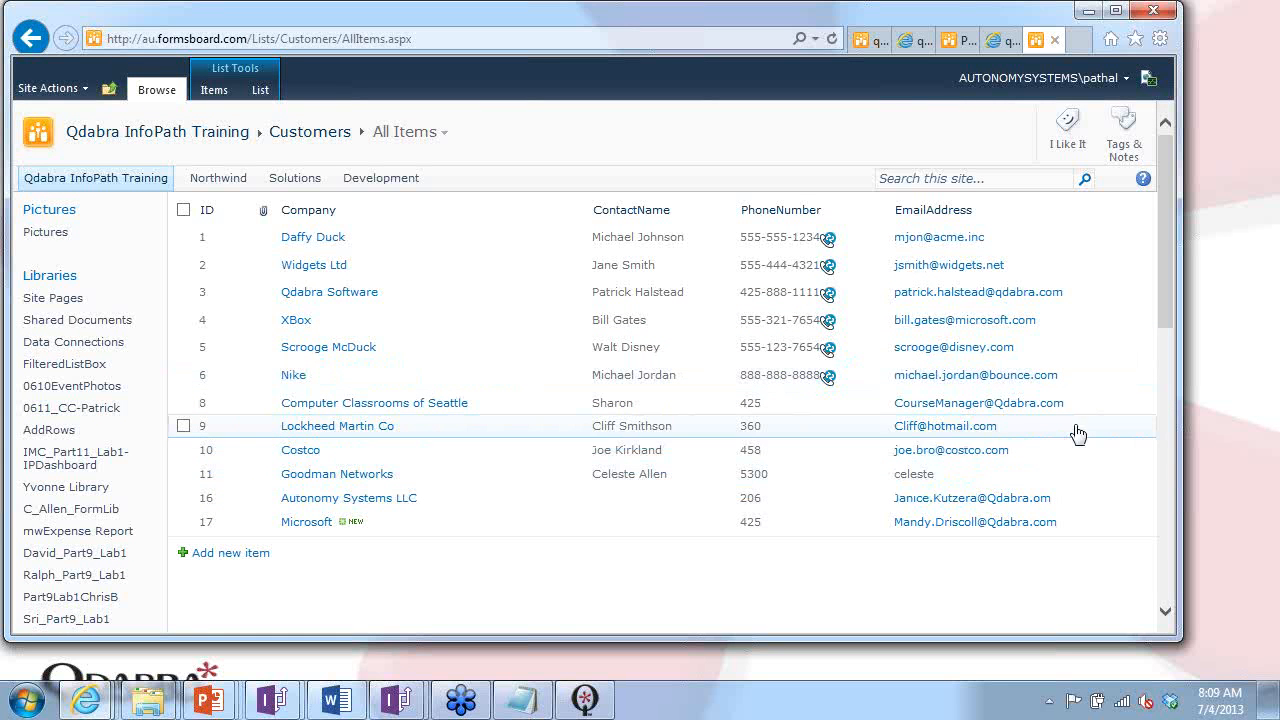
# Return to the customer form and insert a new row with the company name New Company.
pyautogui.click(995, 40)
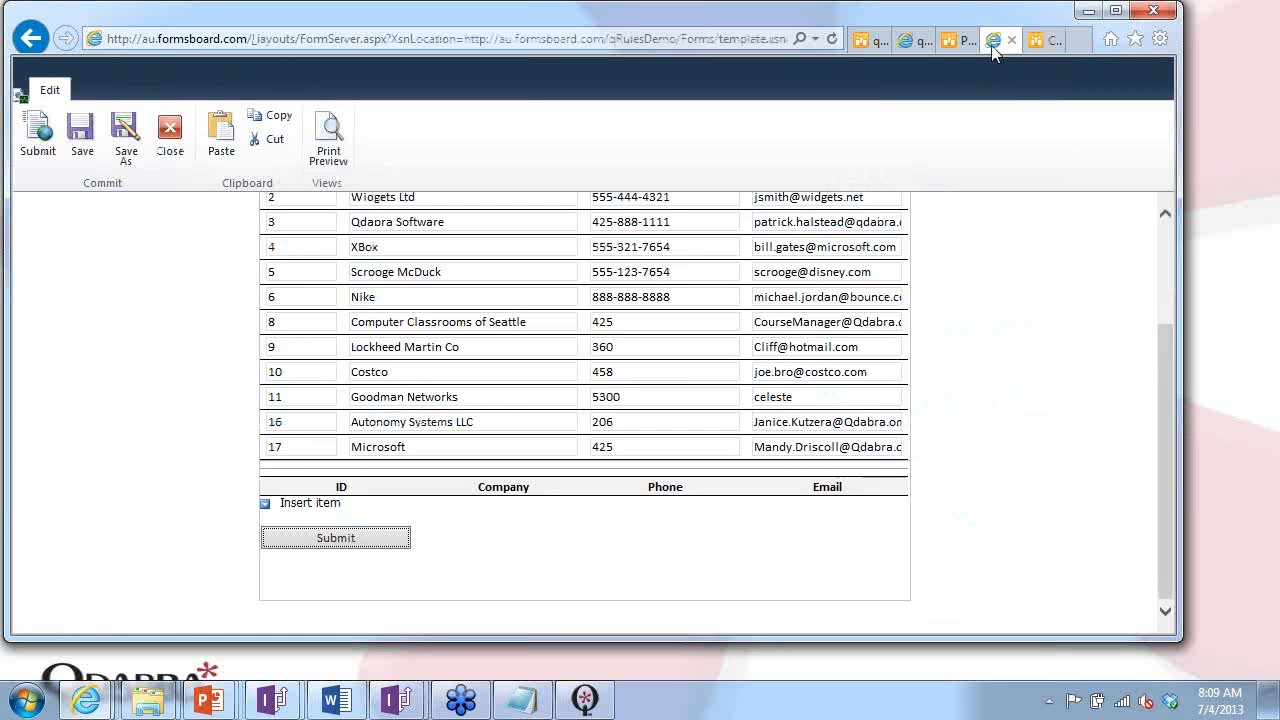
pyautogui.click(310, 503)
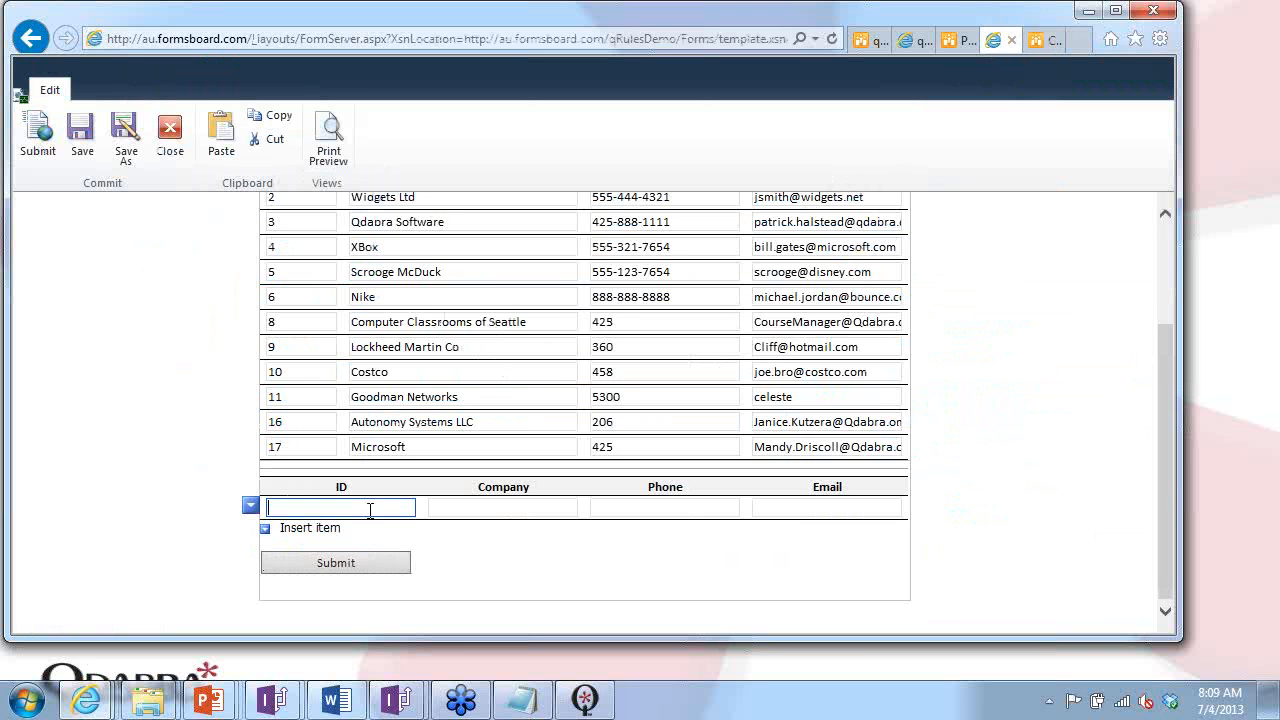
pyautogui.click(510, 508)
pyautogui.write('New Co')
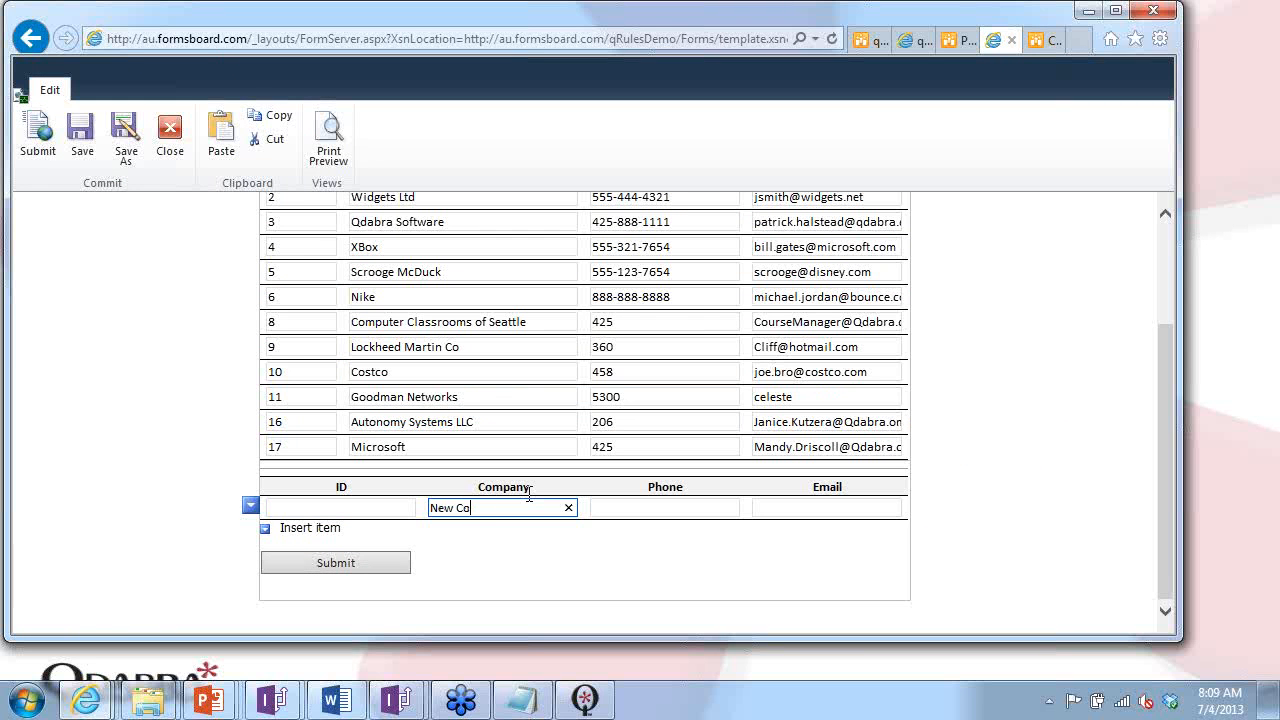
pyautogui.write('inmpany')
pyautogui.press('Tab')
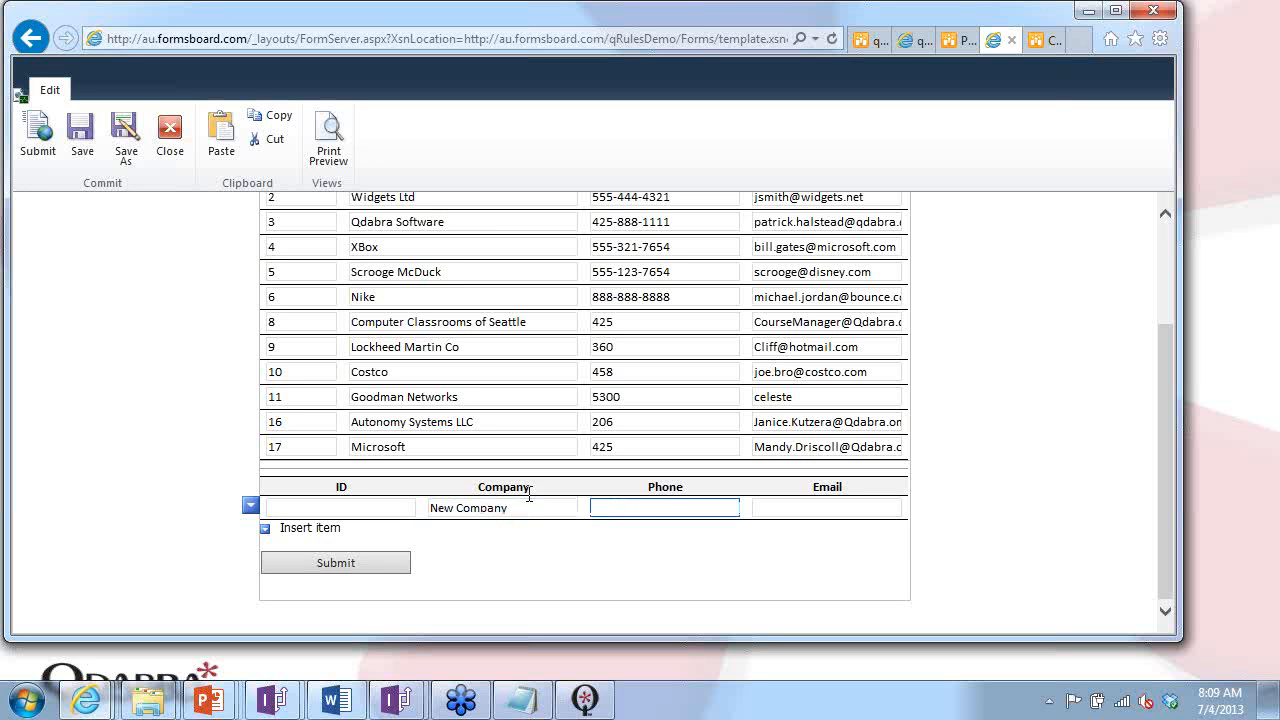
# Fill in a phone number and an e-mail for the new customer row and submit the form.
pyautogui.write('123')
pyautogui.press('Tab')
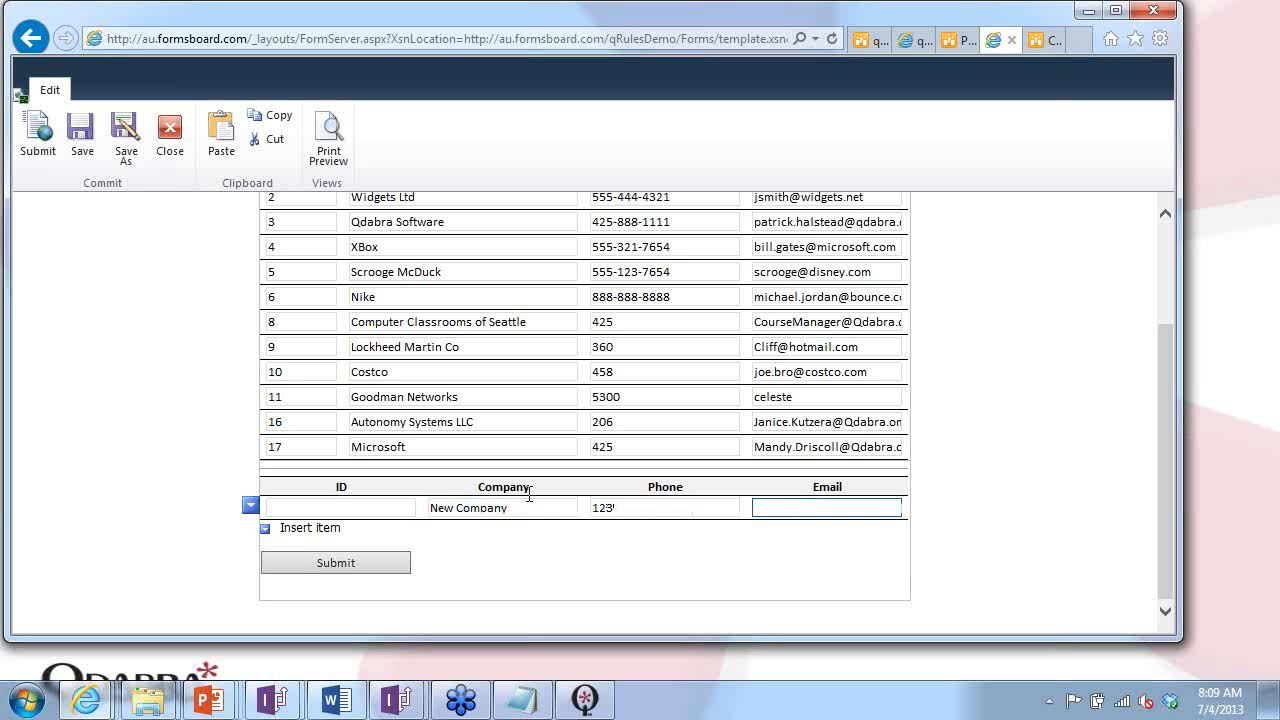
pyautogui.write('blan')
pyautogui.click(337, 563)
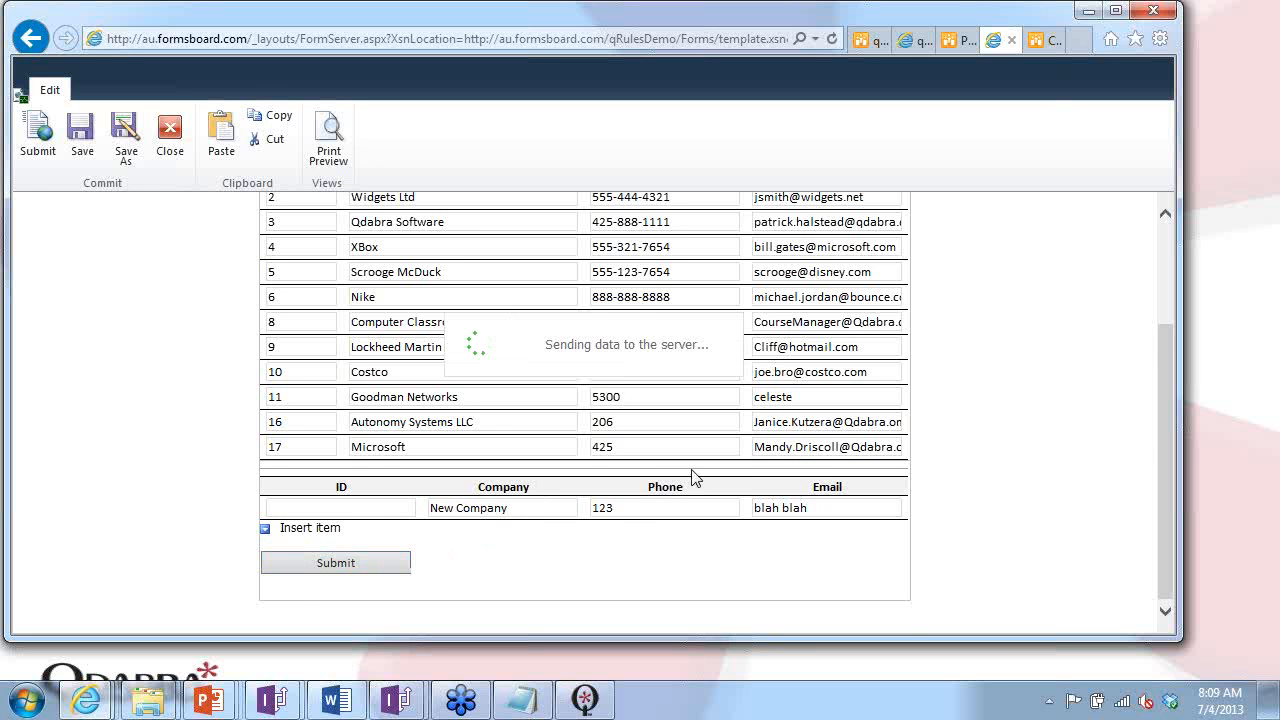
# Refresh the Customers list to check for the New Company item, and look for the same row in the customer form.
pyautogui.click(1037, 40)
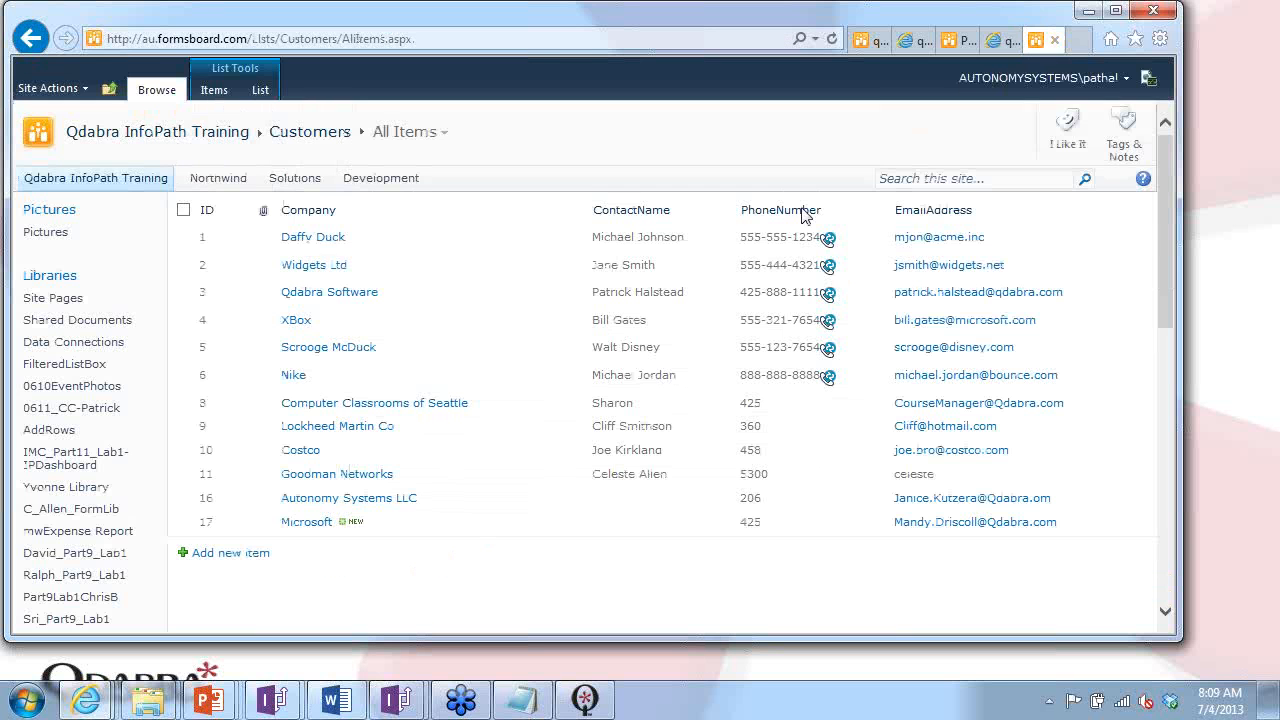
pyautogui.click(836, 43)
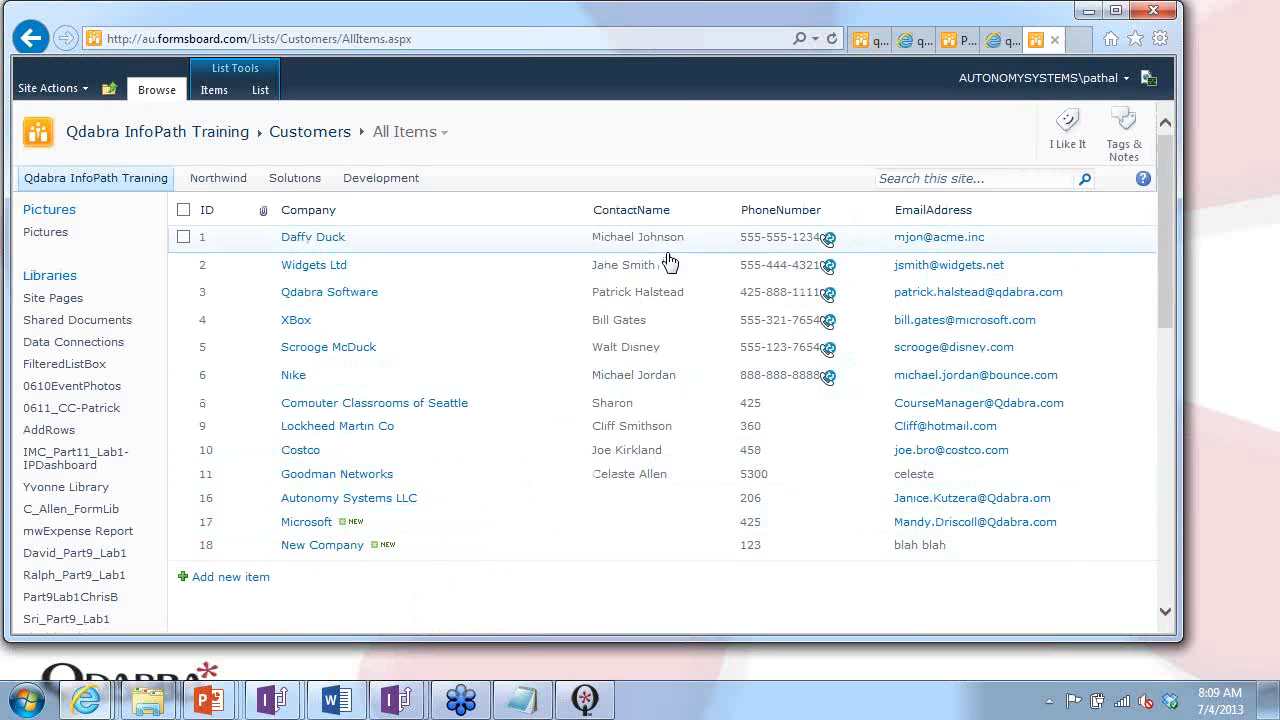
pyautogui.click(988, 45)
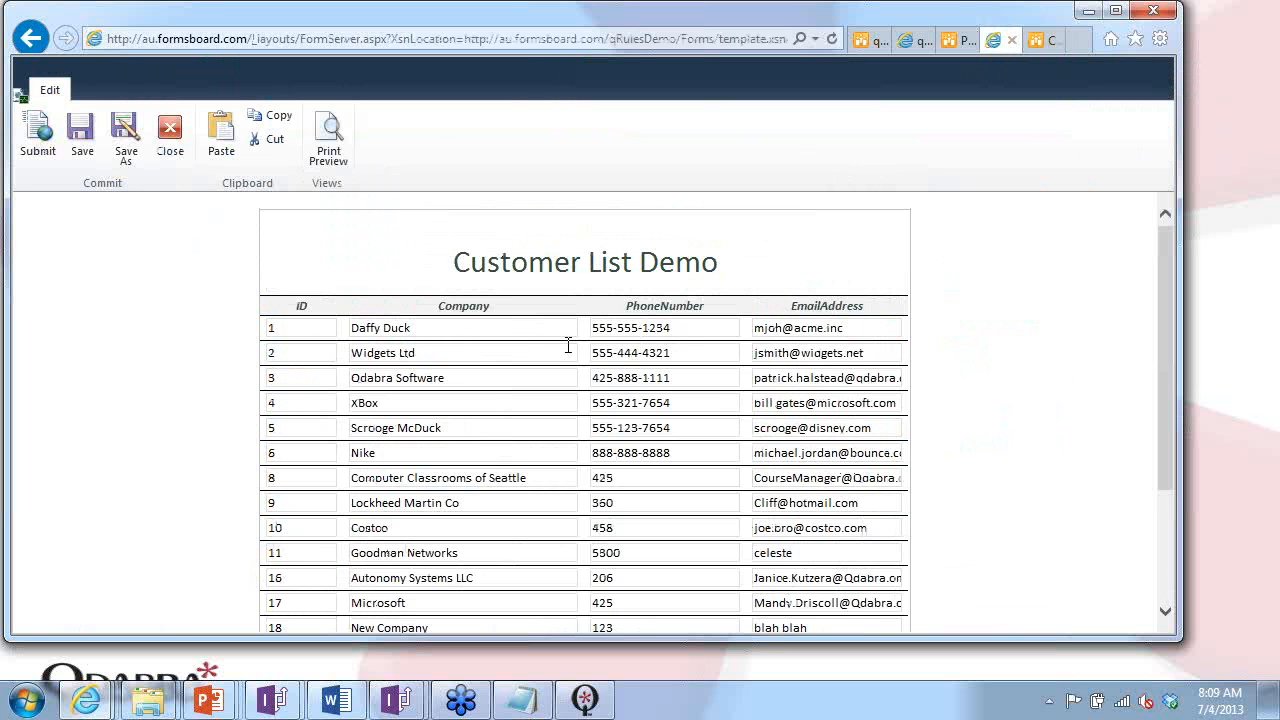
pyautogui.scroll(-2, 567, 350)
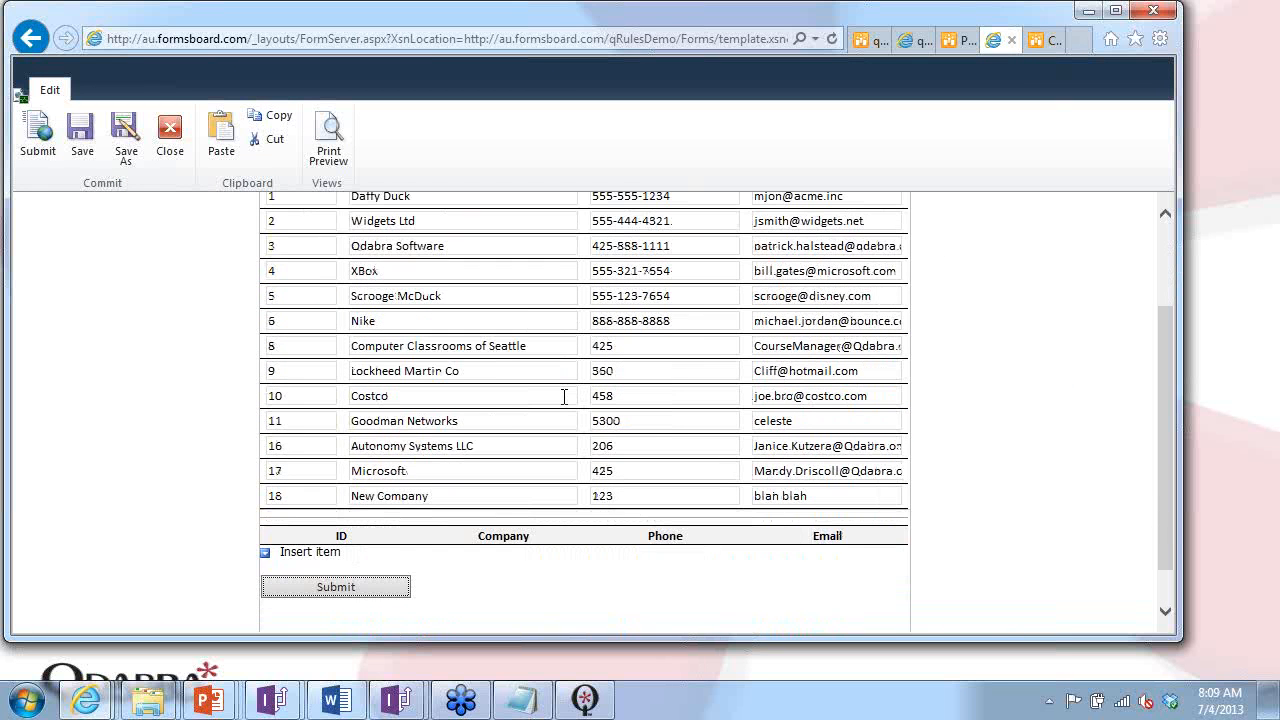
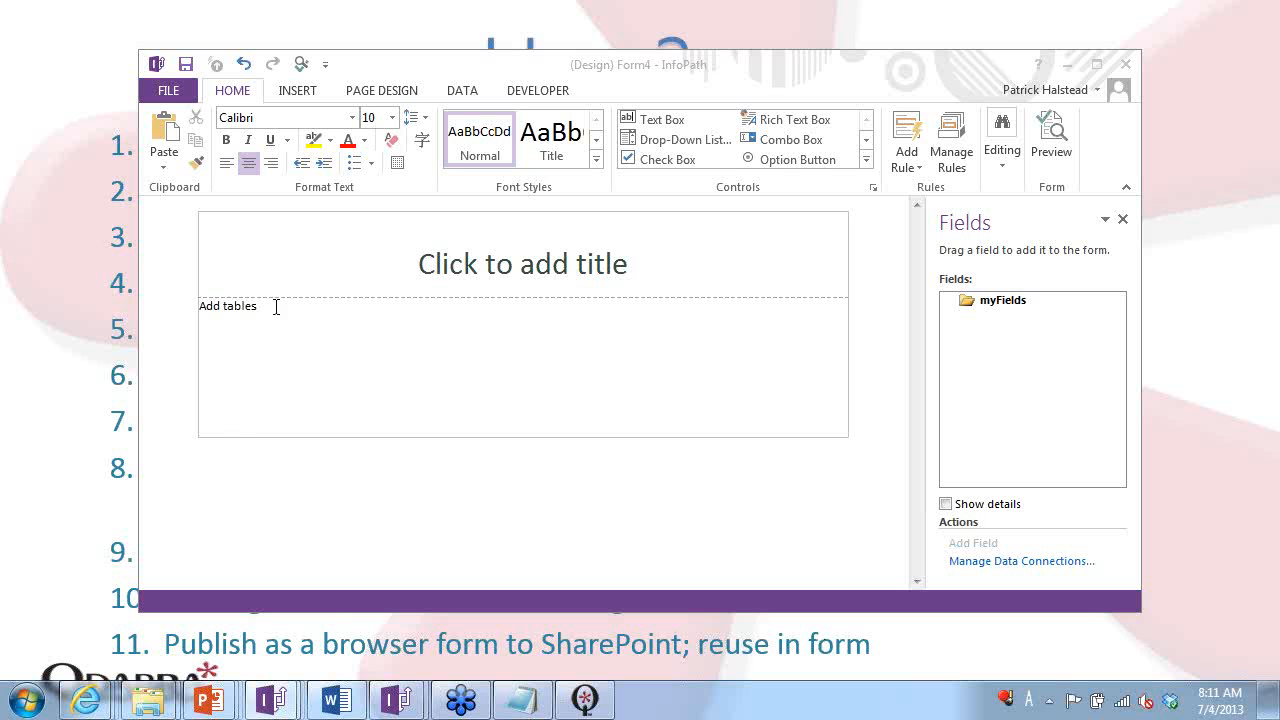
# In the InfoPath form template, start a new connection that receives data from a SharePoint library or list.
pyautogui.click(462, 90)
pyautogui.click(462, 90)
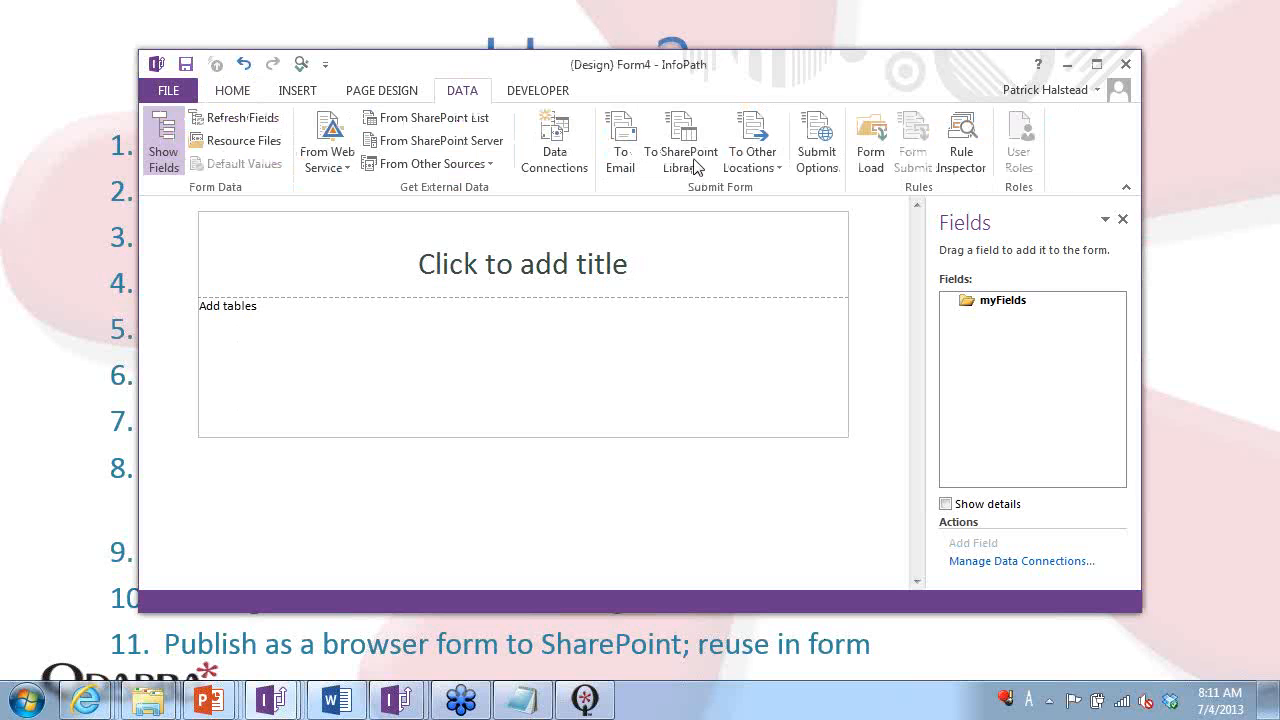
pyautogui.click(554, 140)
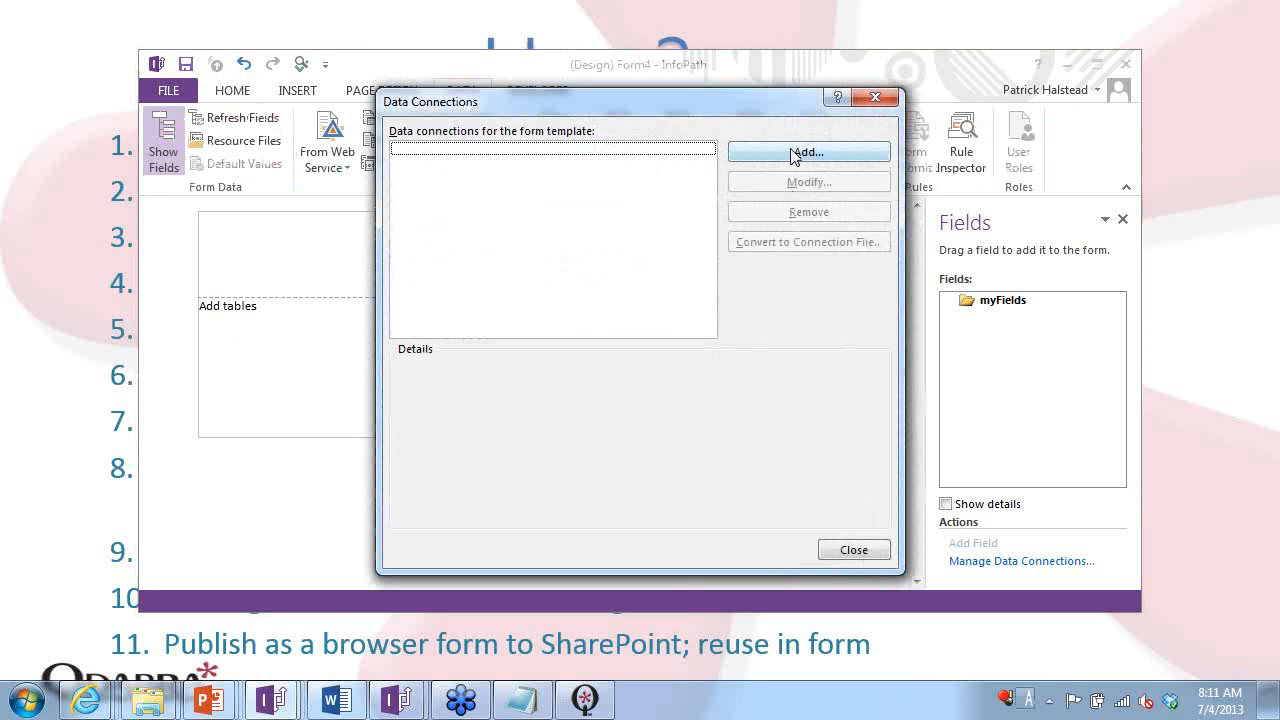
pyautogui.click(799, 152)
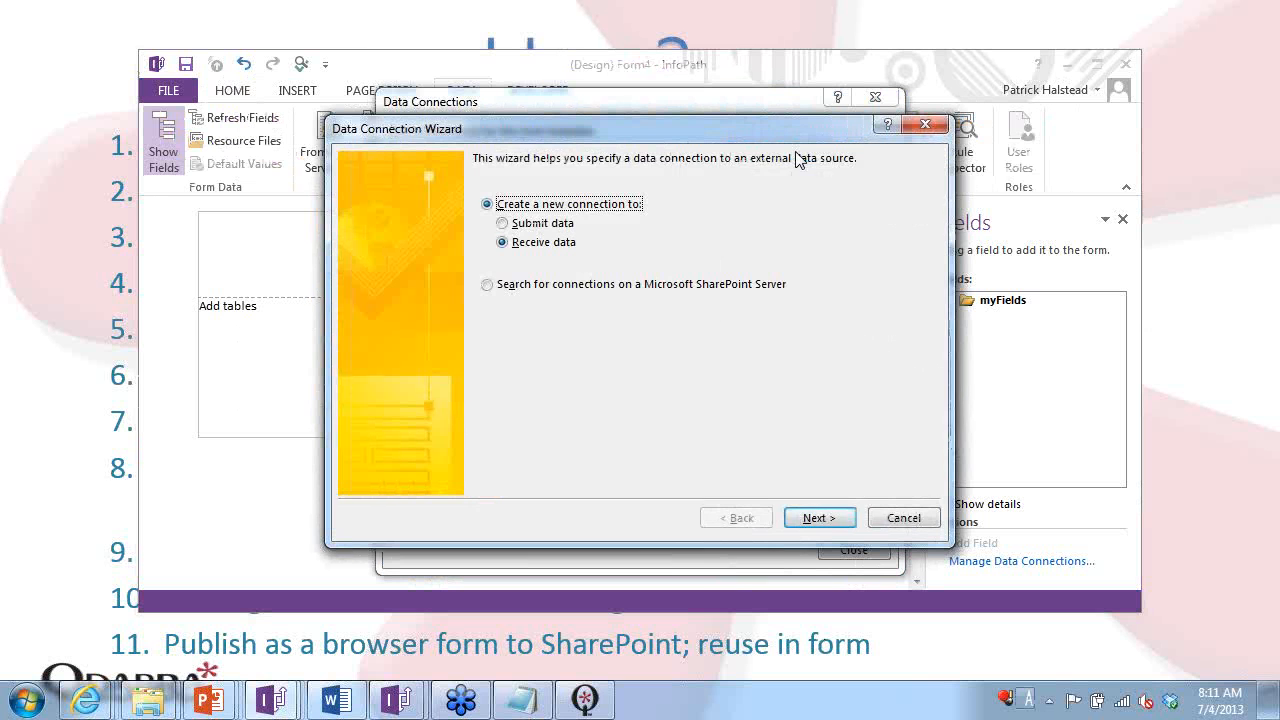
pyautogui.click(821, 518)
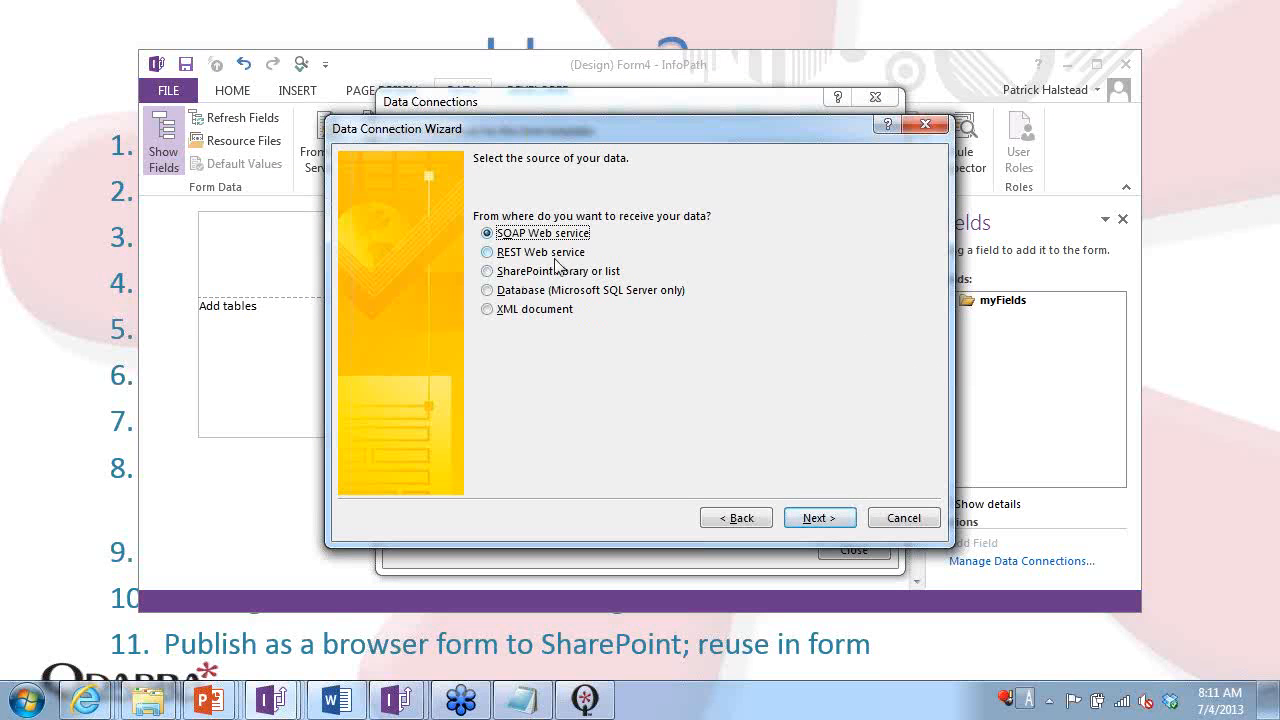
pyautogui.click(528, 272)
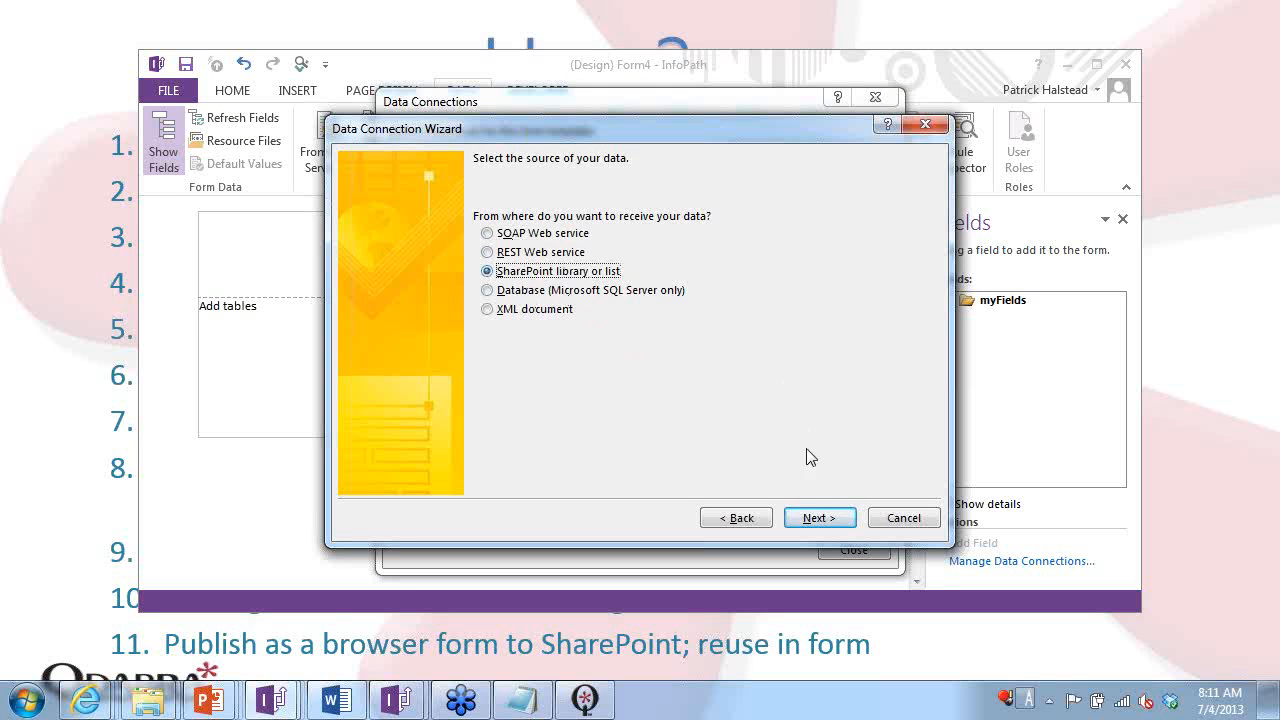
pyautogui.click(815, 518)
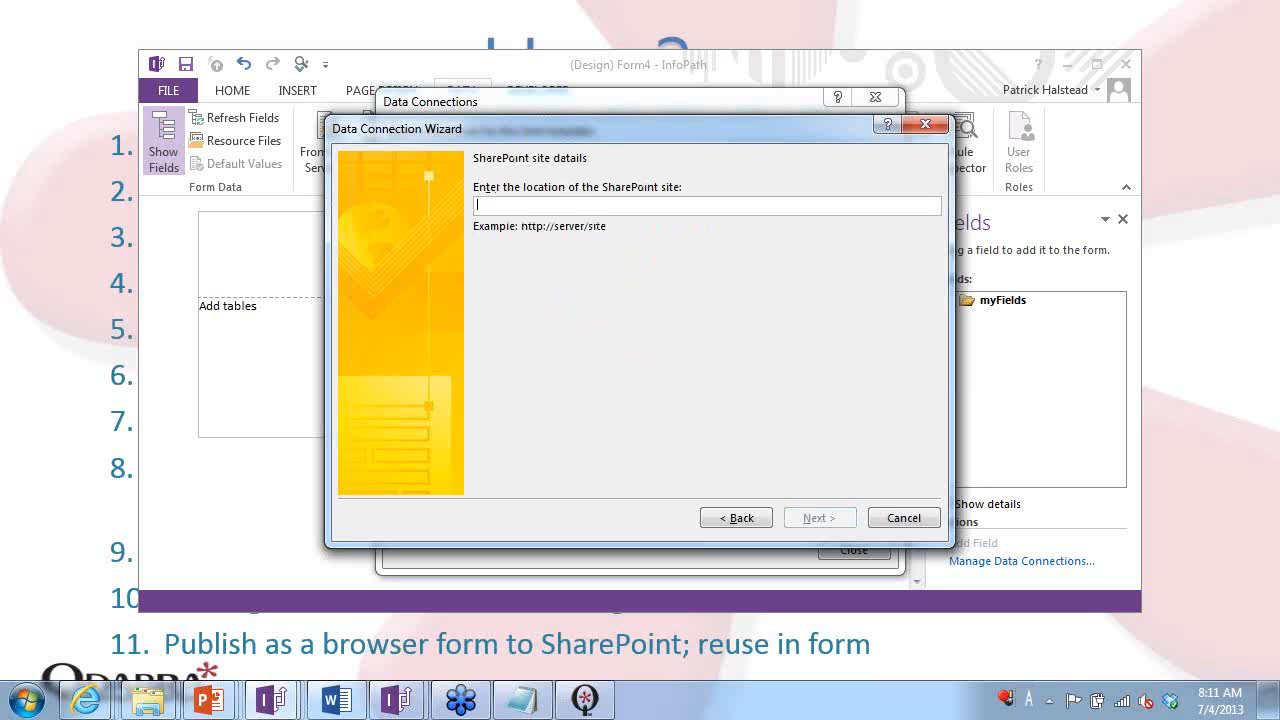
pyautogui.write('au.formsboard.com/')
pyautogui.press('Return')
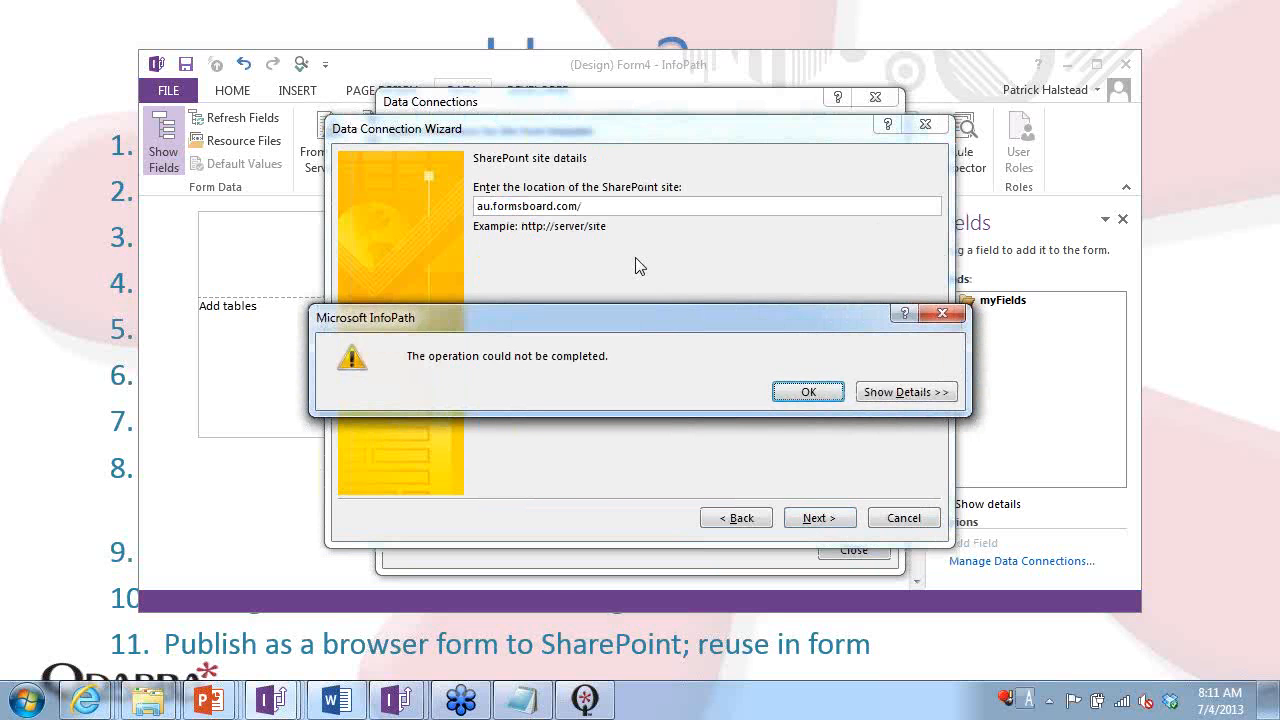
pyautogui.press('Return')
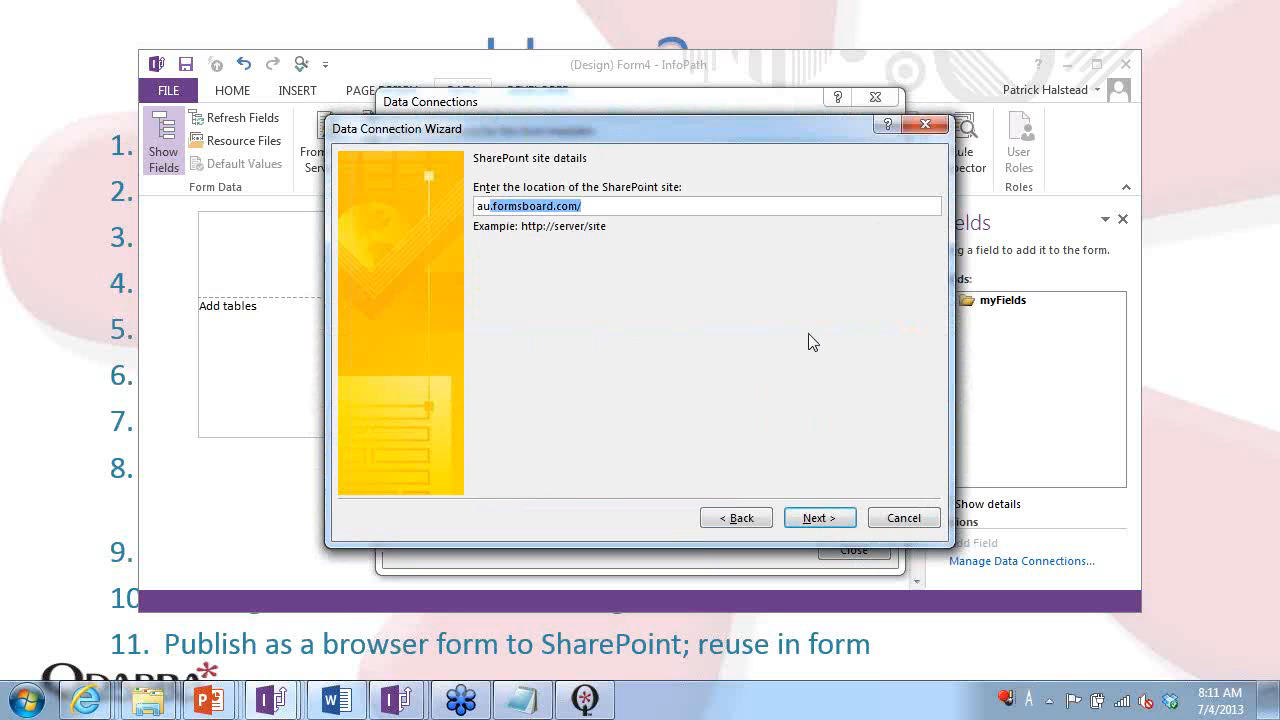
pyautogui.press('Home')
pyautogui.write('nttp://')
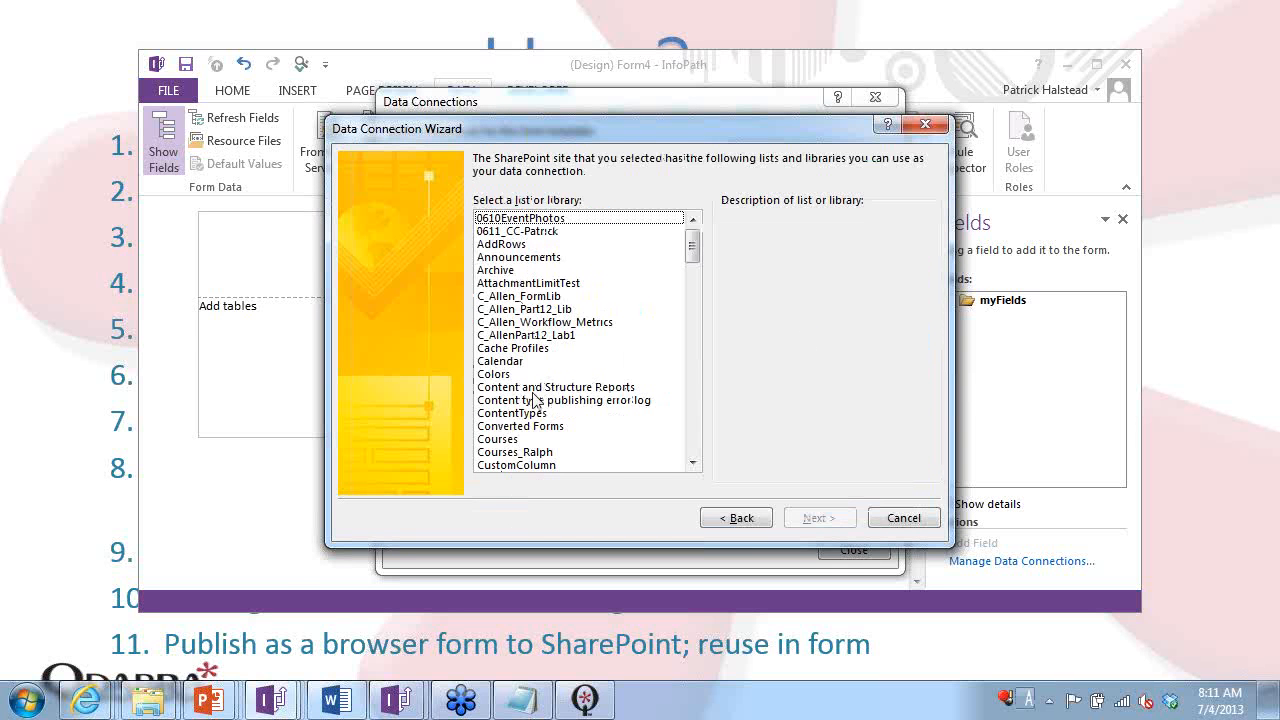
# Choose the Customers list and include its Company, ContactName, PhoneNumber and EmailAddress fields, sorted by ID in ascending order.
pyautogui.click(691, 464)
pyautogui.click(691, 464)
pyautogui.doubleClick(525, 452)
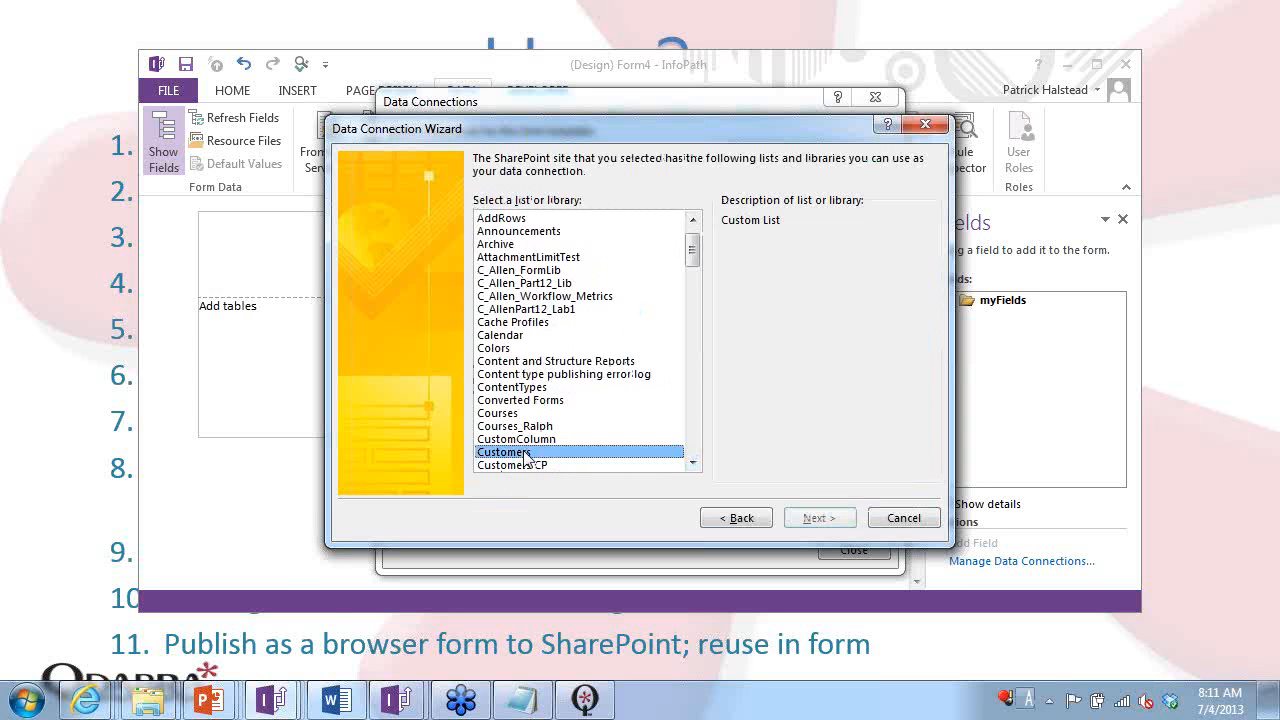
pyautogui.click(486, 193)
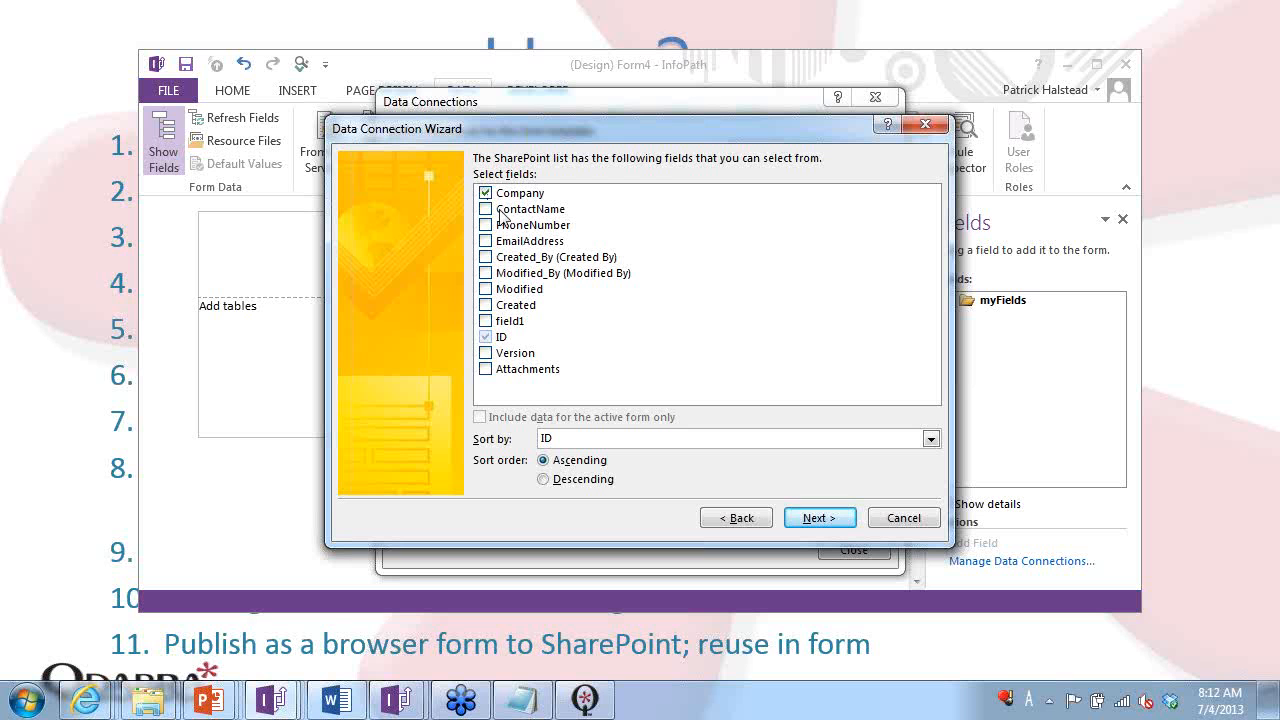
pyautogui.click(487, 225)
pyautogui.click(808, 515)
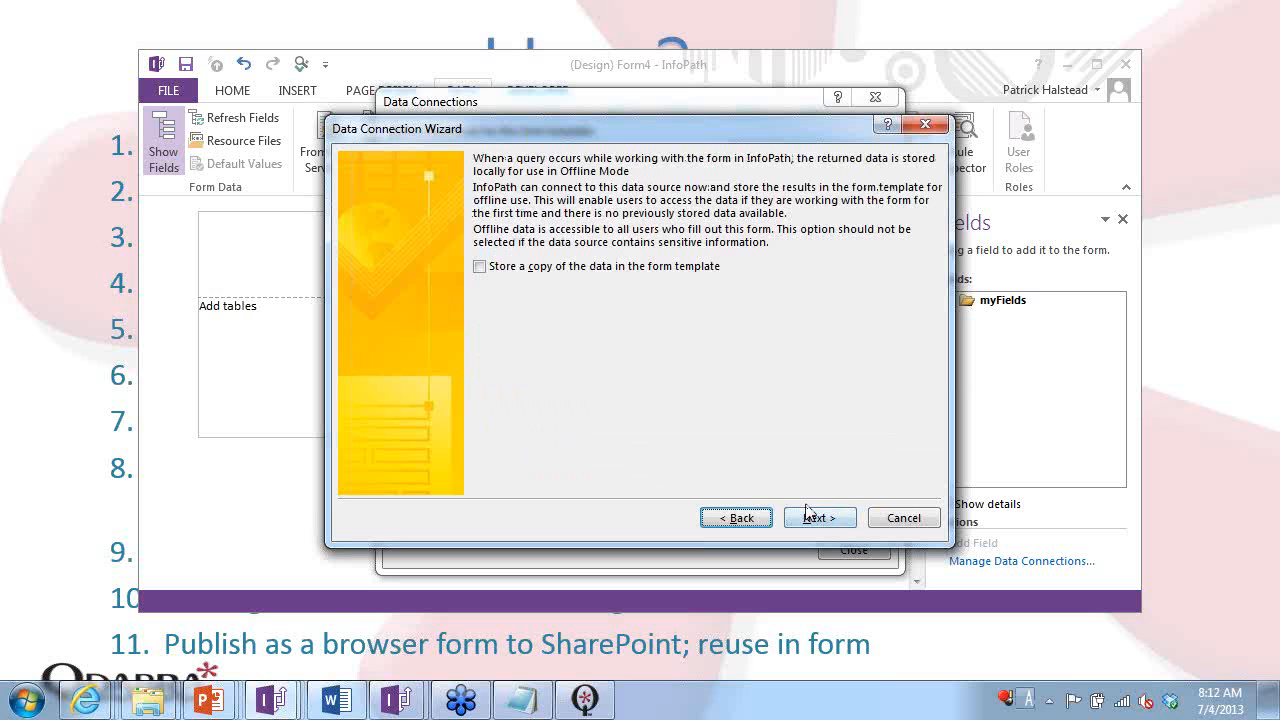
# Finish the connection as Customers, without a stored data copy and with automatic retrieval when the form is opened.
pyautogui.click(812, 518)
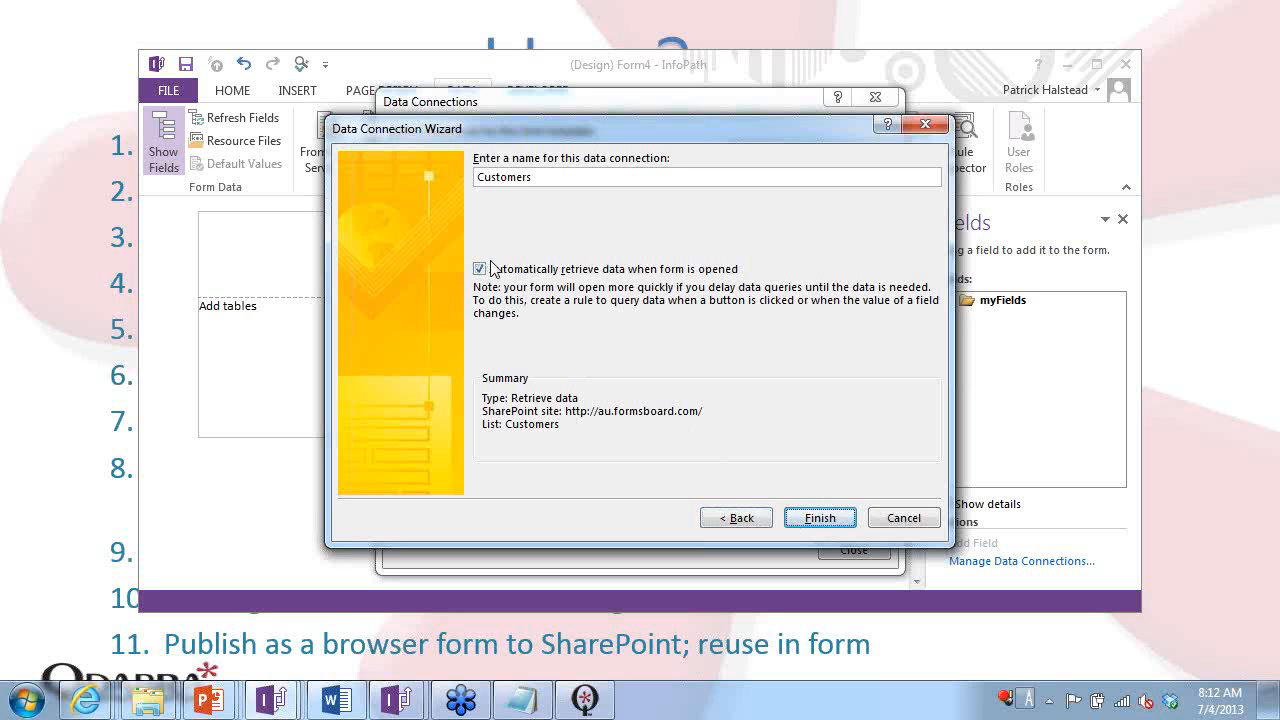
pyautogui.click(820, 517)
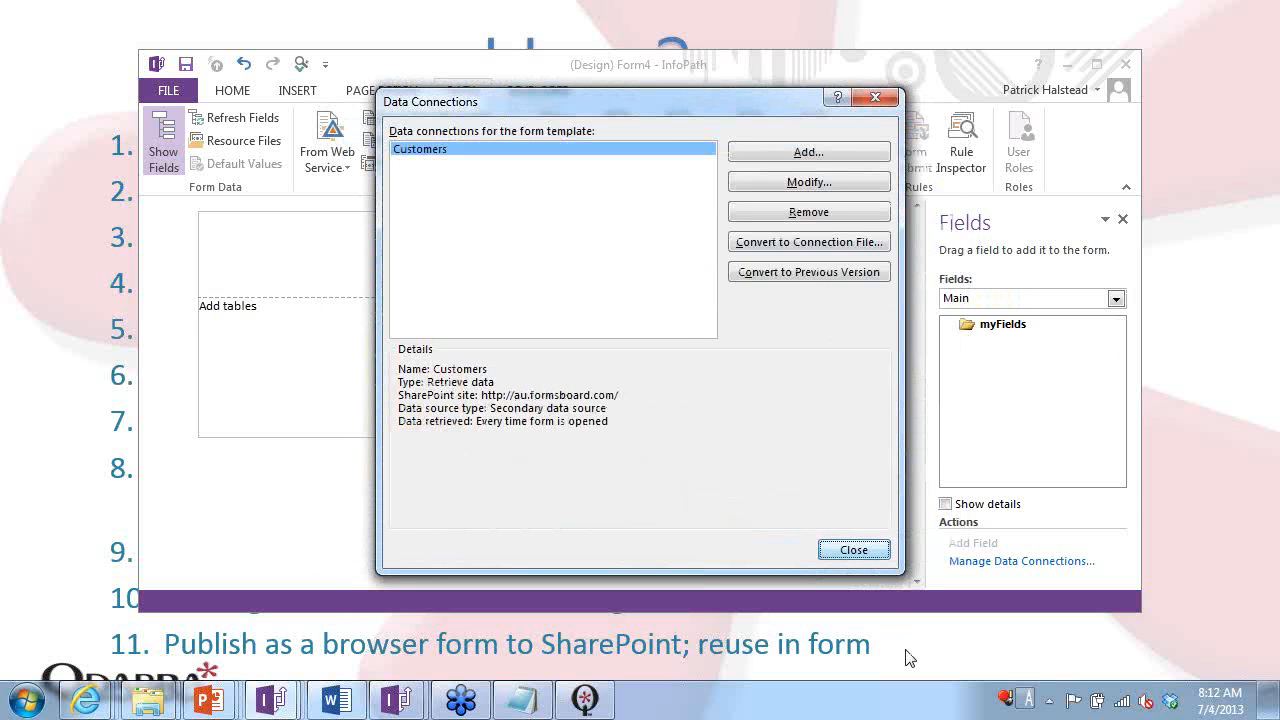
pyautogui.click(856, 550)
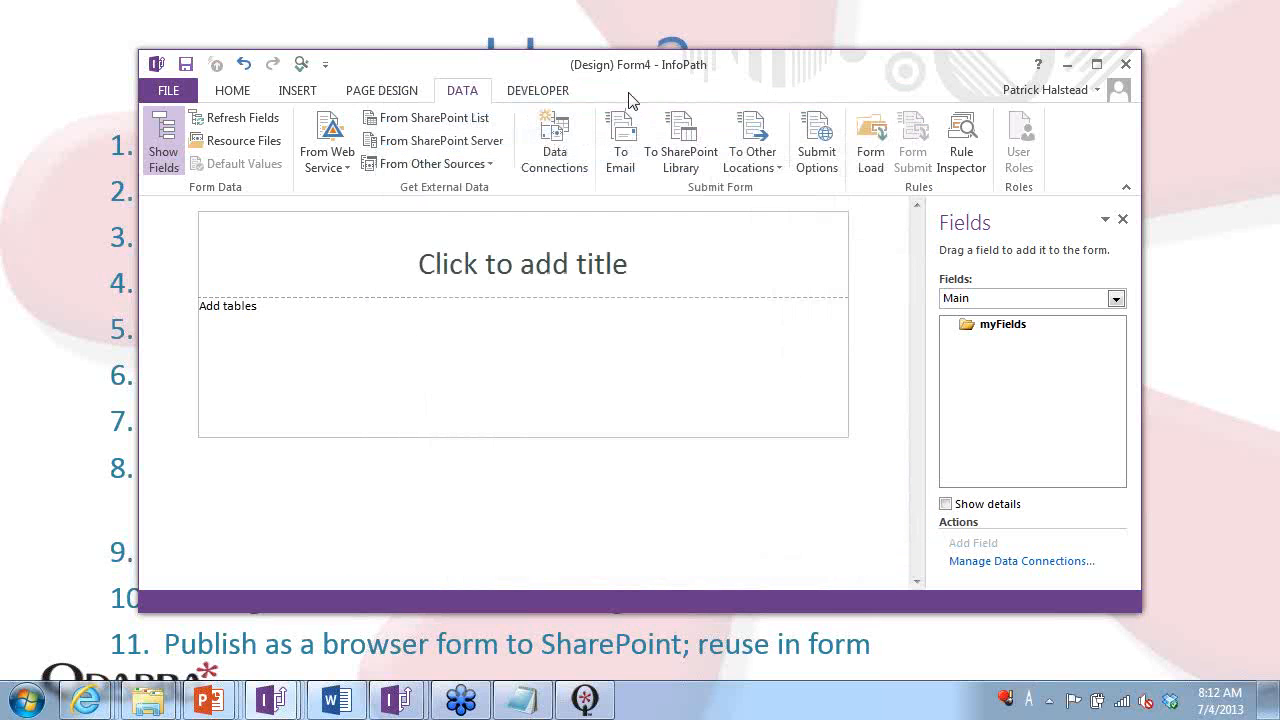
# Insert the list item group from the Customers secondary data source into the form's title area as a repeating table.
pyautogui.moveTo(734, 71); pyautogui.dragTo(670, 63)
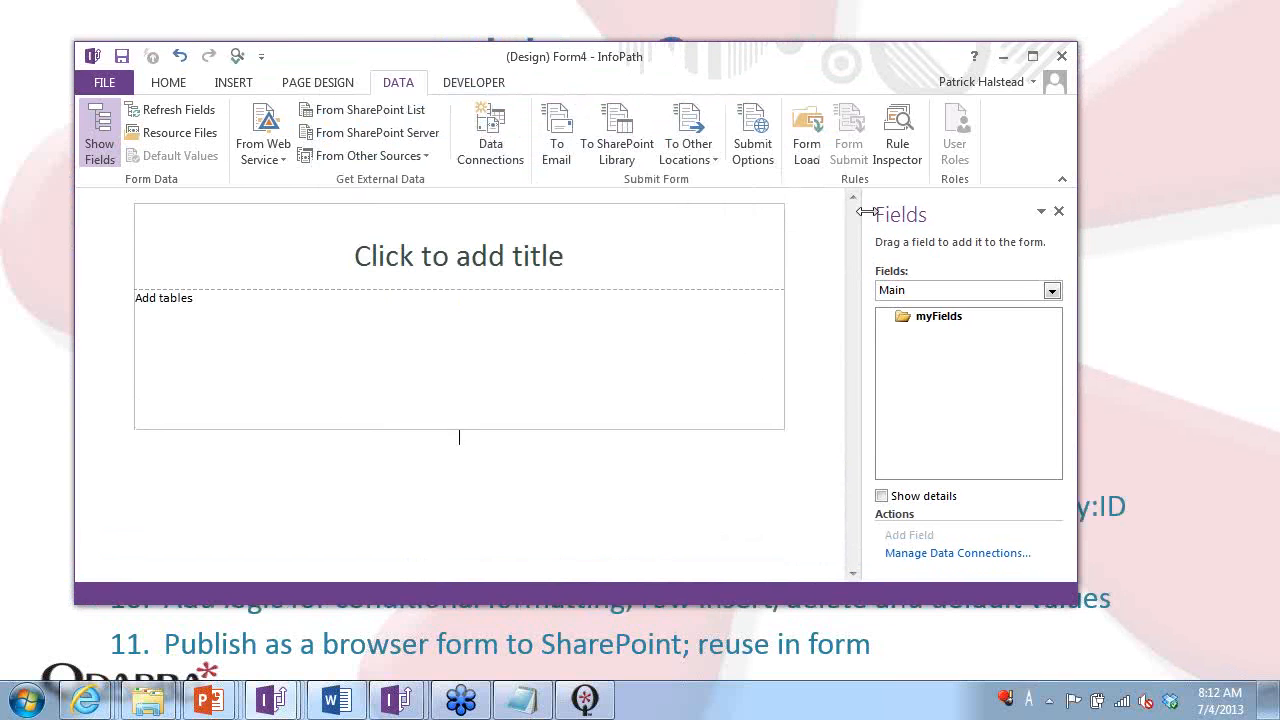
pyautogui.click(985, 290)
pyautogui.click(935, 322)
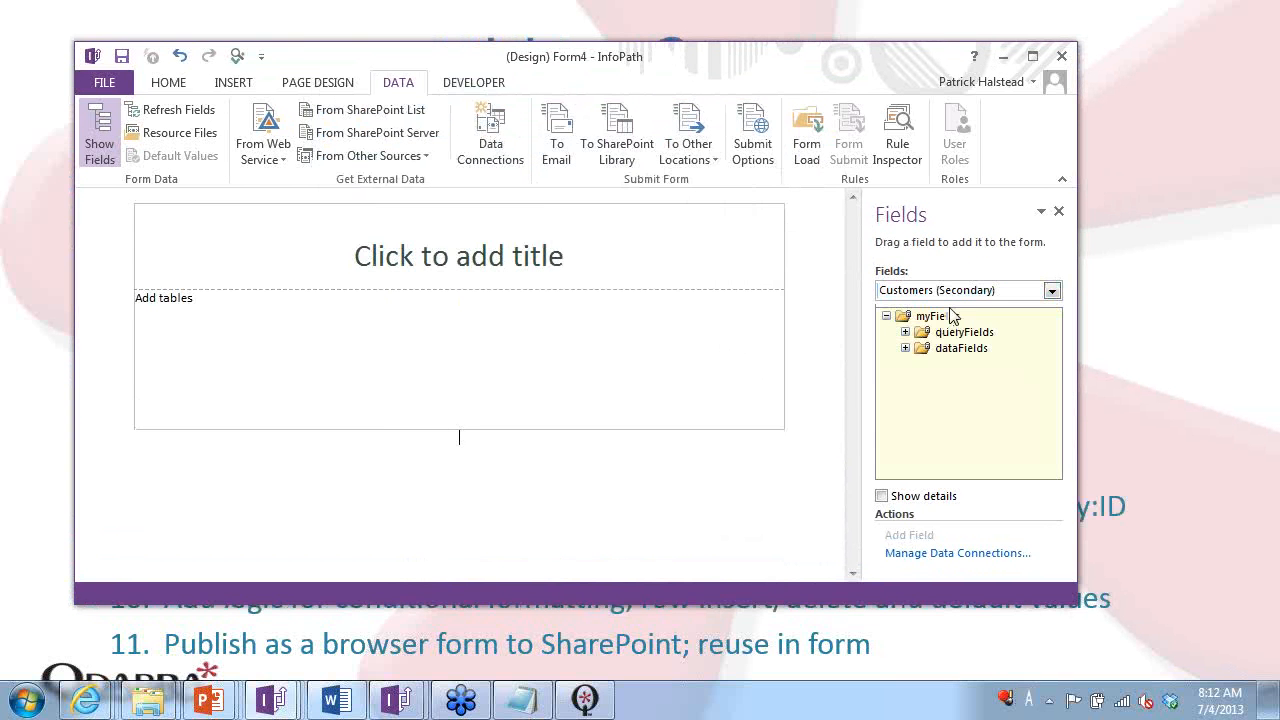
pyautogui.click(905, 348)
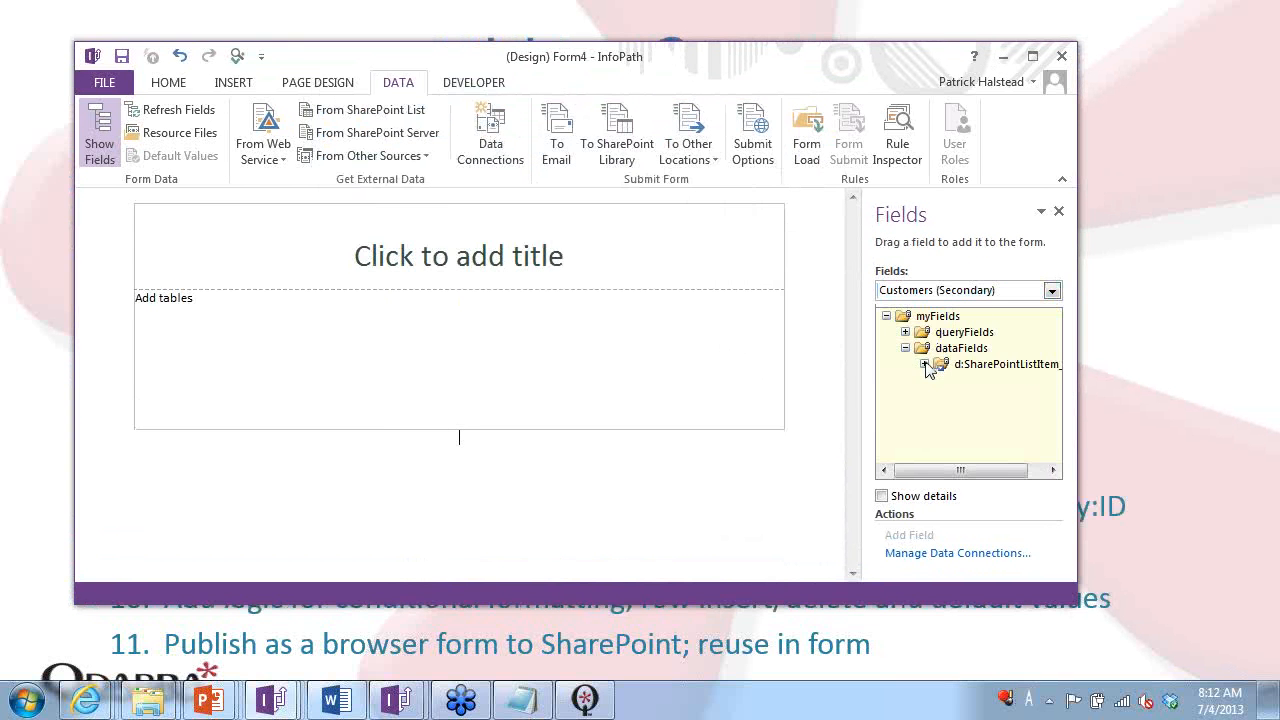
pyautogui.click(924, 364)
pyautogui.moveTo(985, 364); pyautogui.dragTo(425, 266)
pyautogui.click(380, 271)
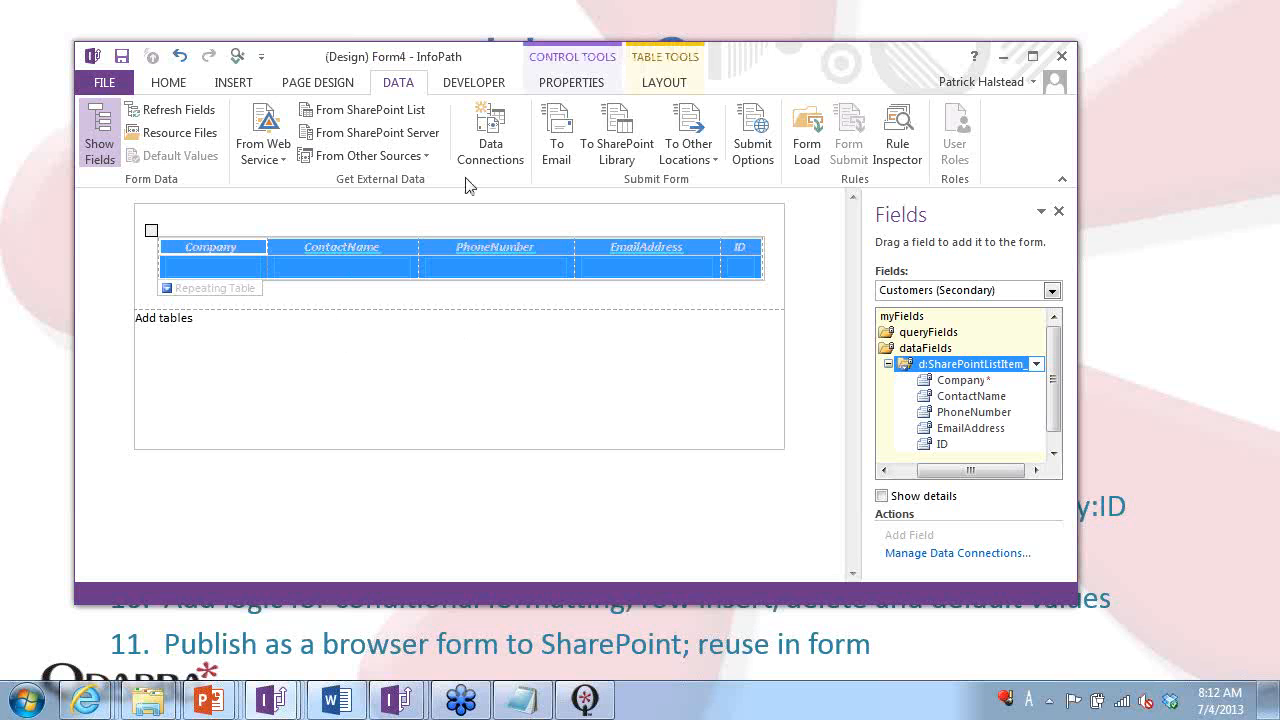
# Preview the form, try to edit a ContactName value in the customer table, and return to the design.
pyautogui.click(237, 56)
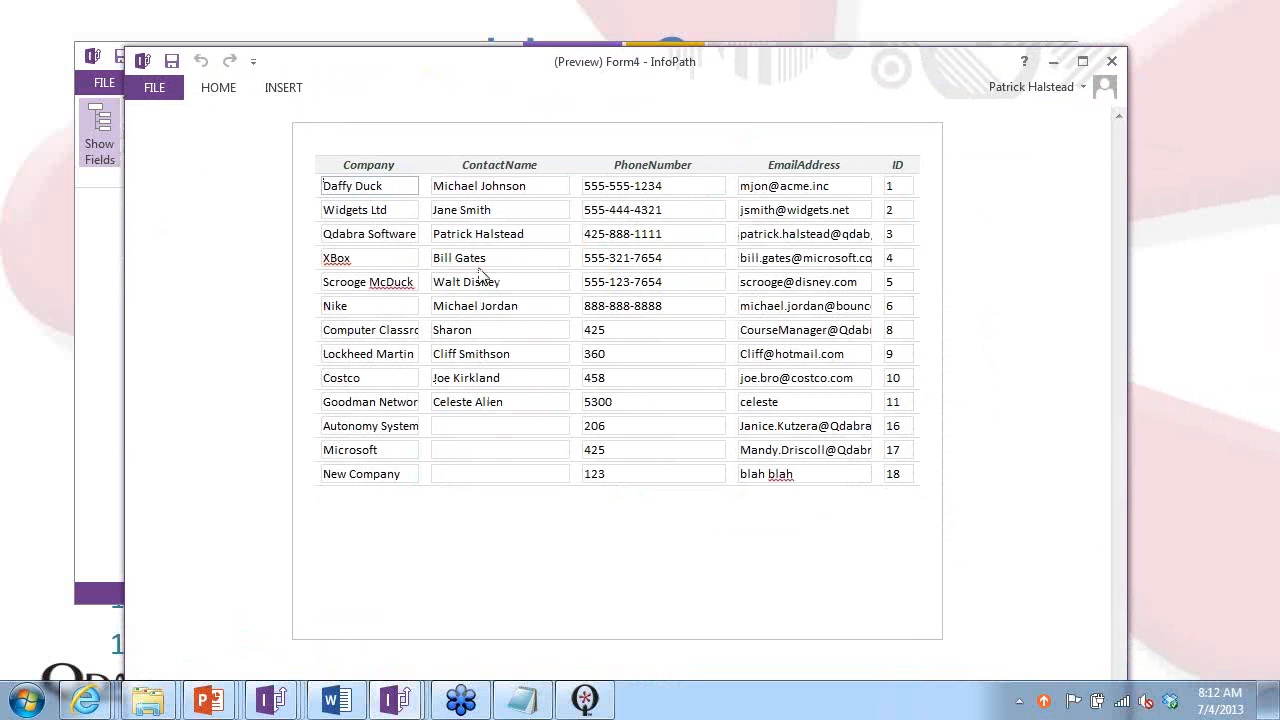
pyautogui.click(525, 282)
pyautogui.write('asda')
pyautogui.press('Tab')
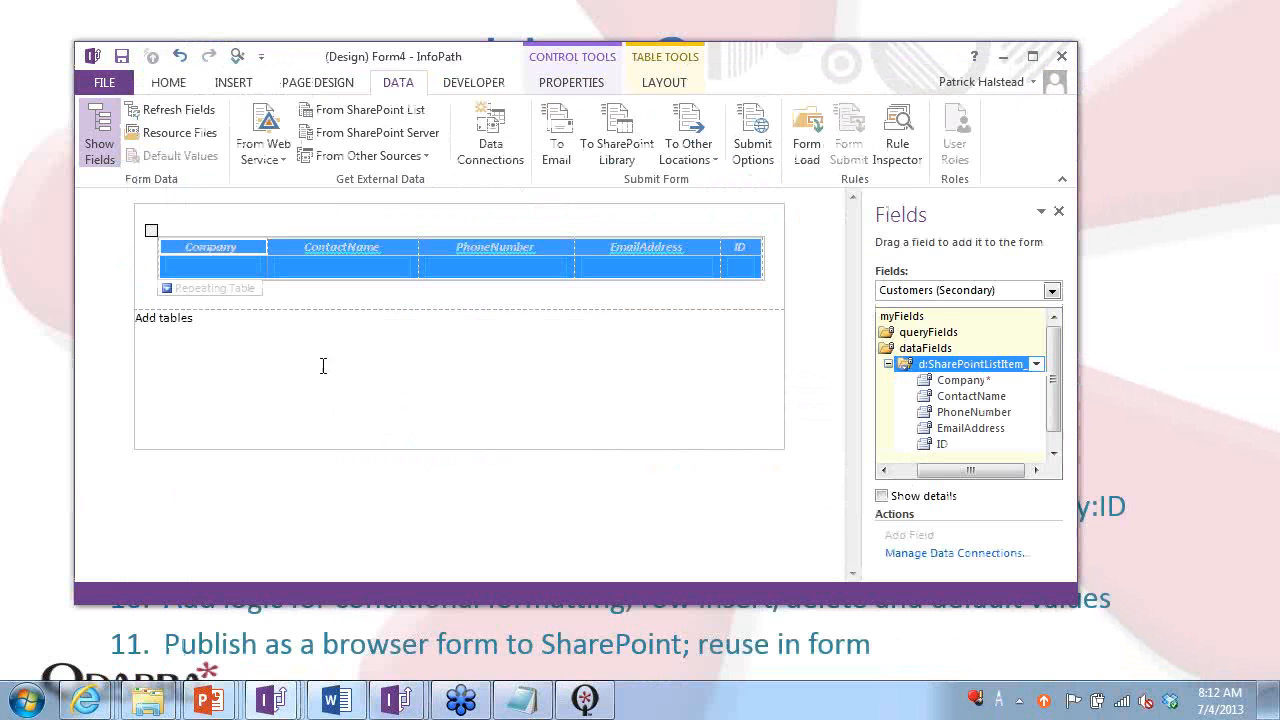
# Clear the Add tables placeholder, turning its row into a short empty one with another blank row below it.
pyautogui.click(265, 367)
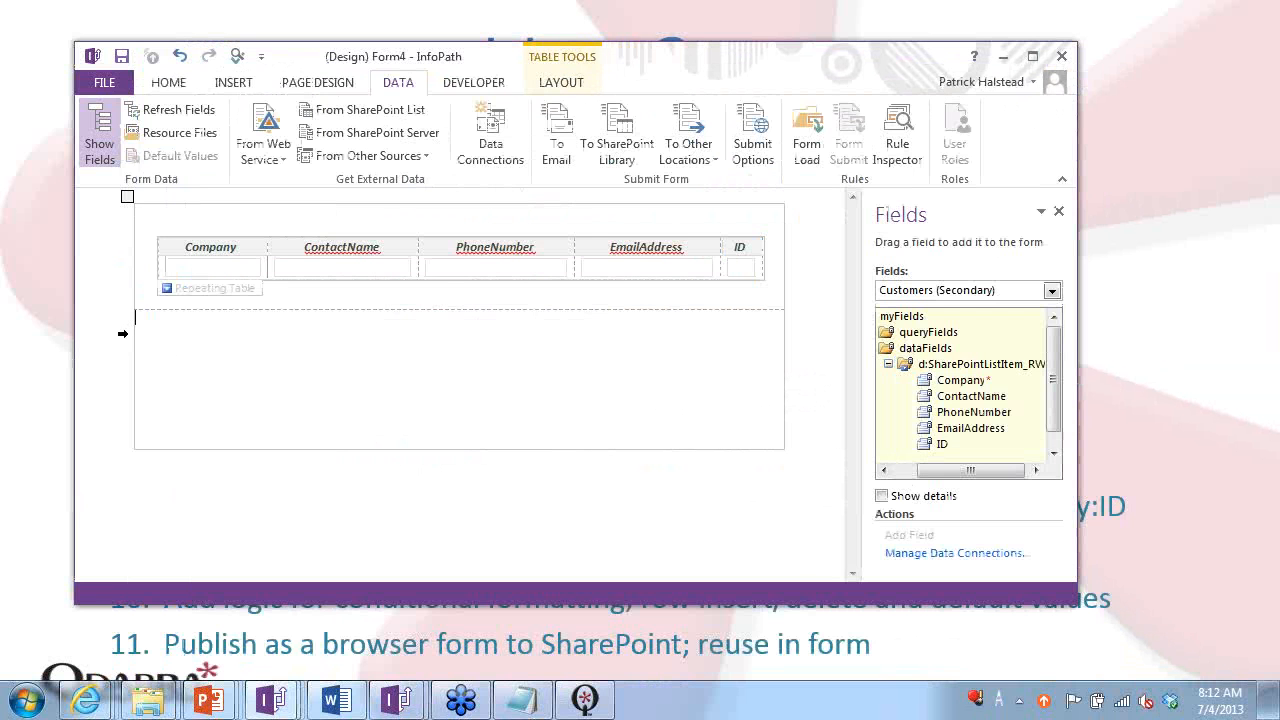
pyautogui.press('Tab')
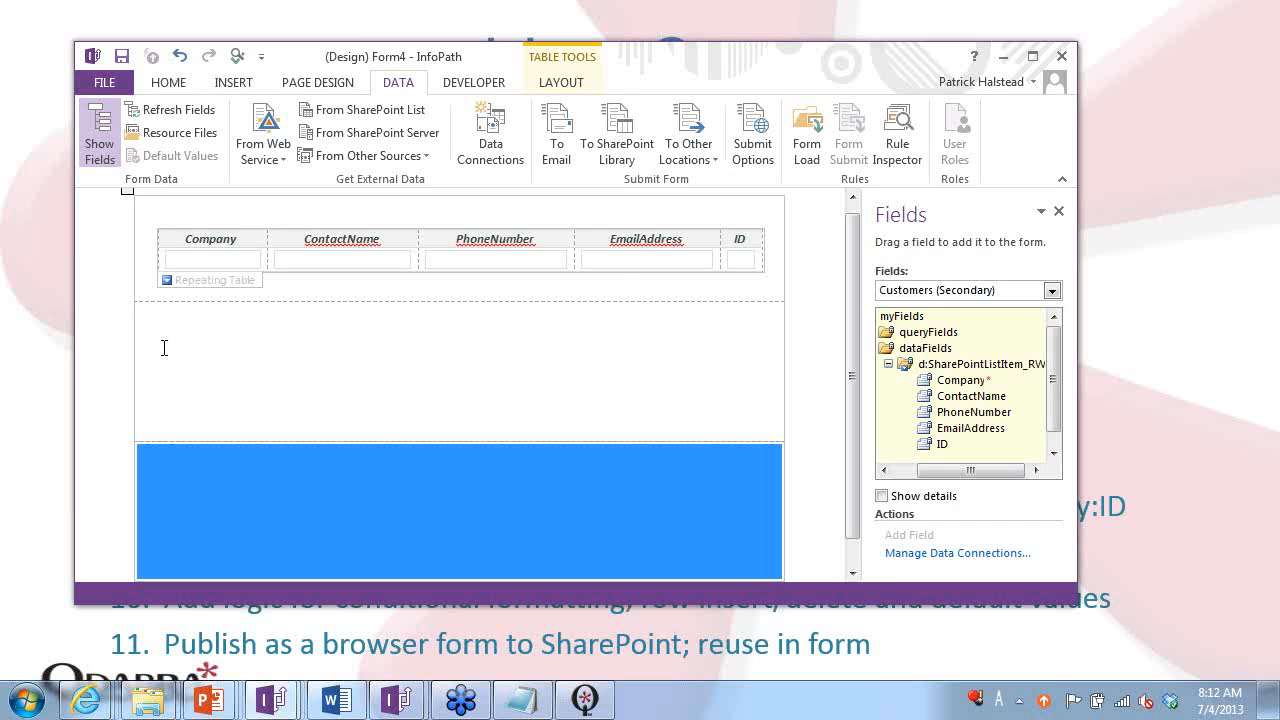
pyautogui.click(132, 355)
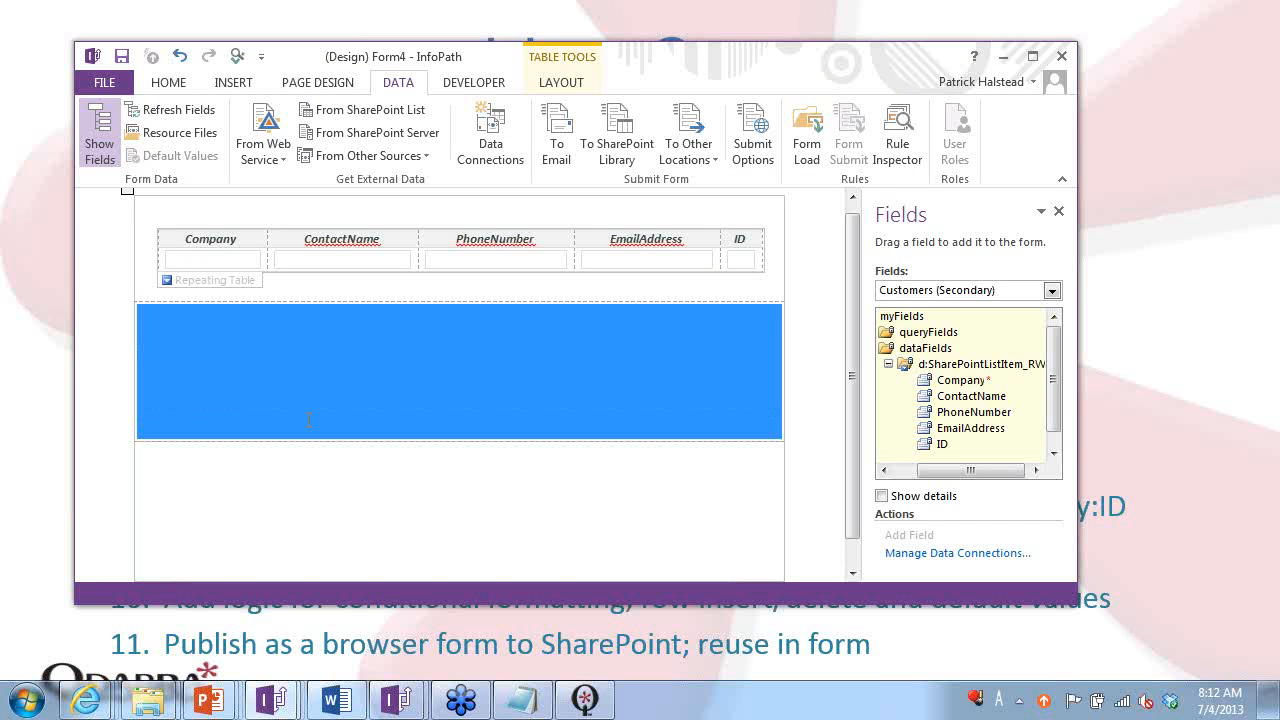
pyautogui.moveTo(452, 442); pyautogui.dragTo(459, 354)
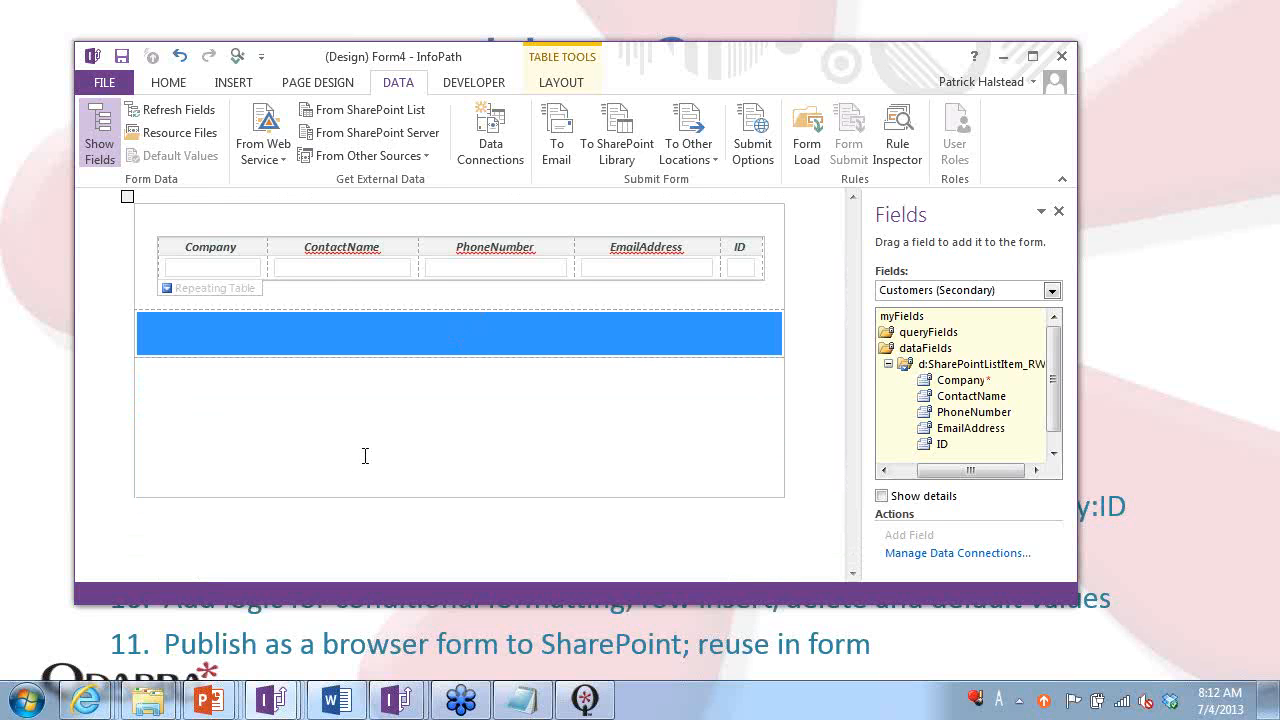
# Insert a horizontal line in the short empty row beneath the Customers repeating table.
pyautogui.click(330, 270)
pyautogui.click(233, 84)
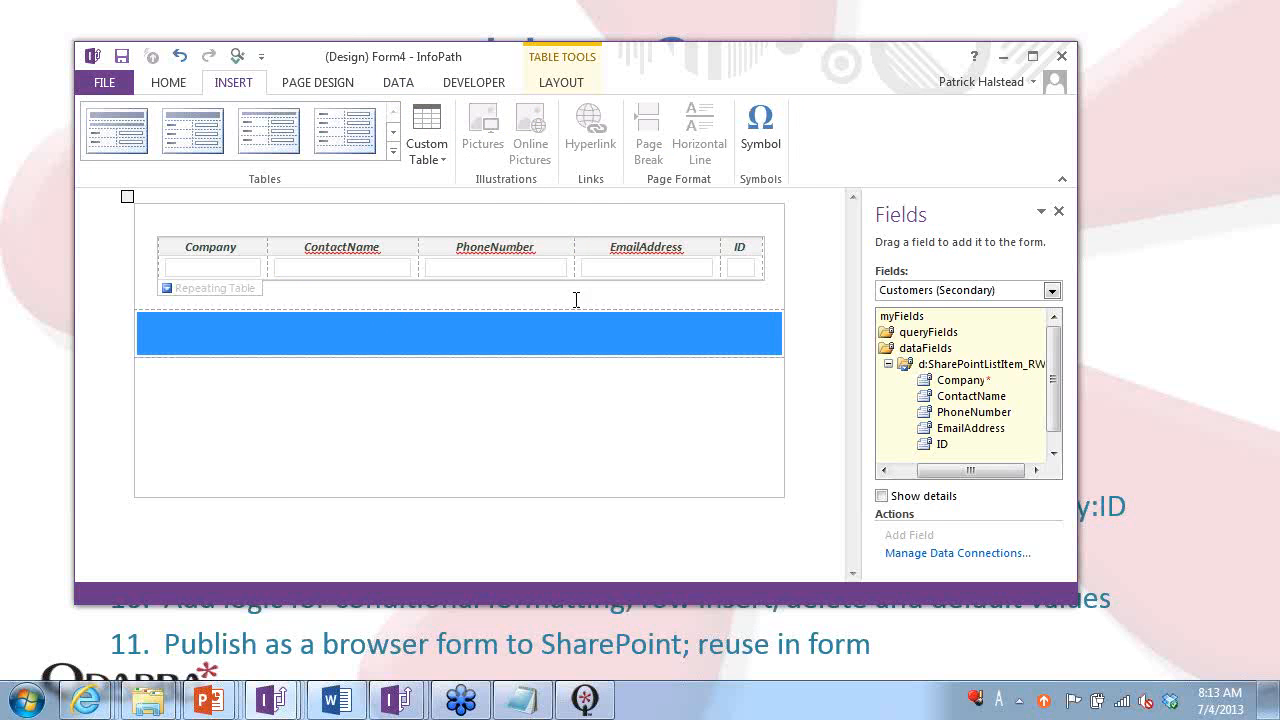
pyautogui.click(536, 342)
pyautogui.click(699, 130)
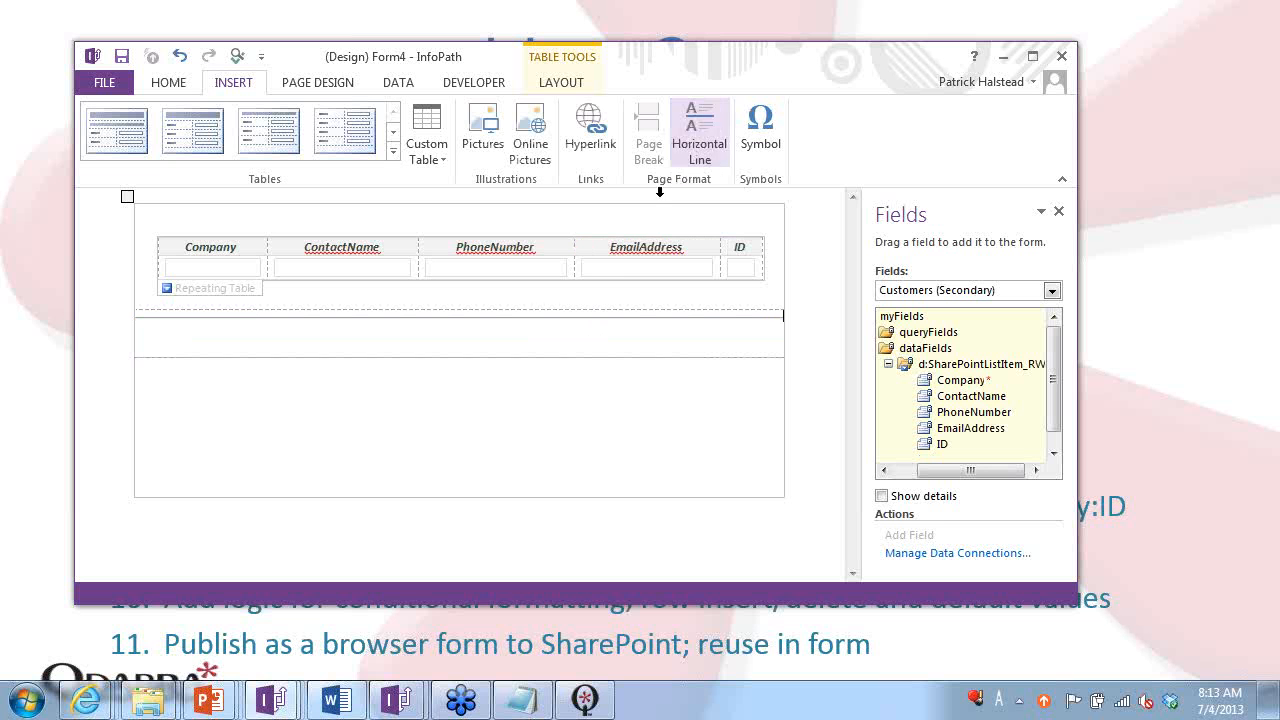
# Give the horizontal line a 6 pt border width and black shading, and stretch it downward into a thick divider bar.
pyautogui.rightClick(534, 316)
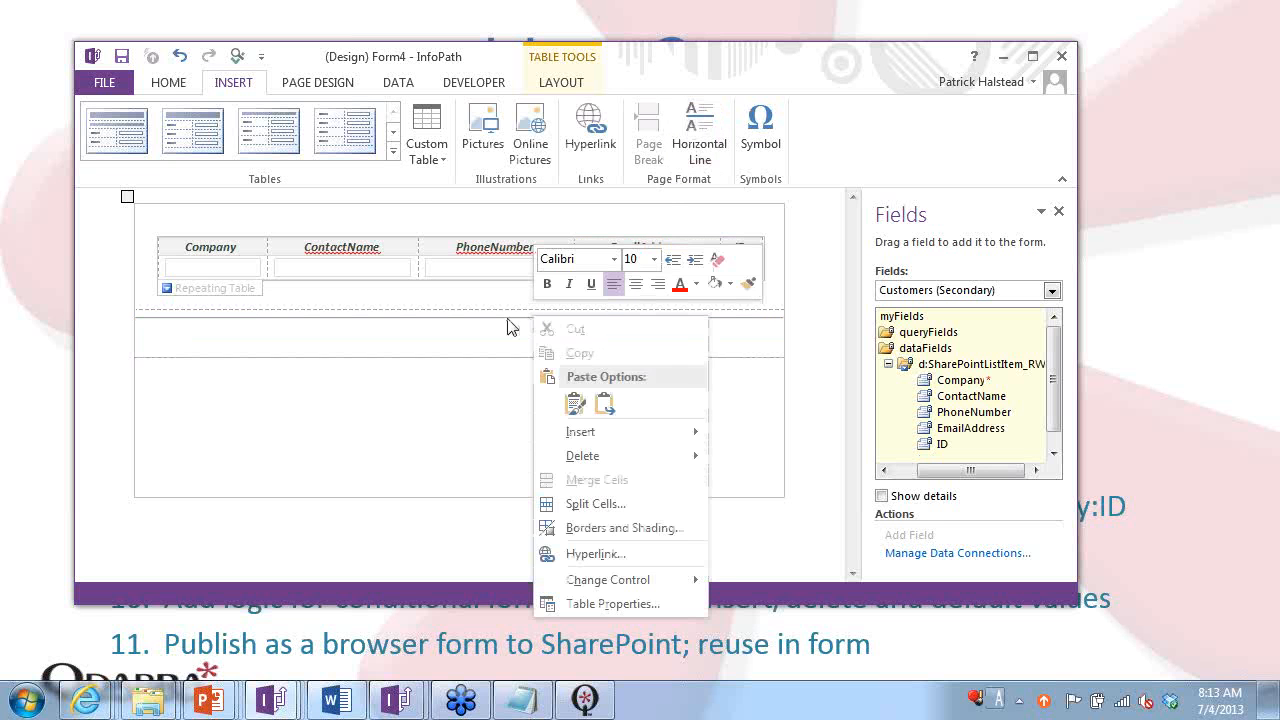
pyautogui.click(512, 318)
pyautogui.rightClick(512, 318)
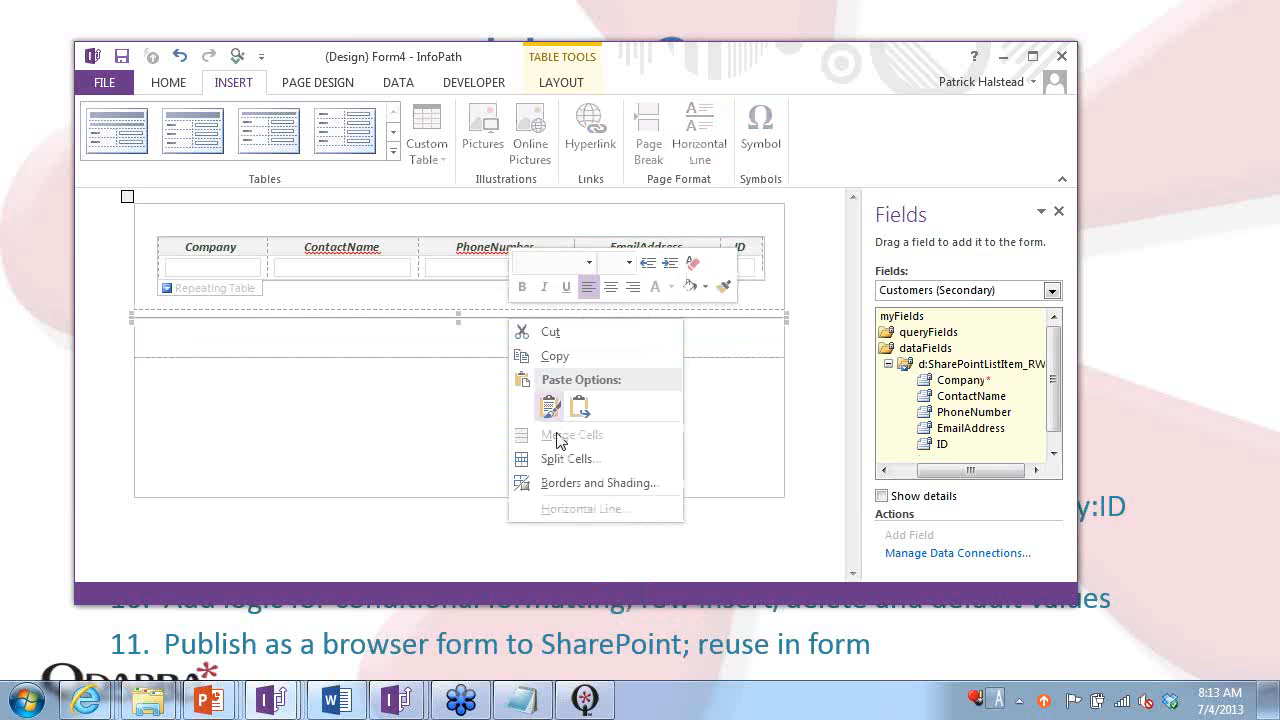
pyautogui.click(574, 484)
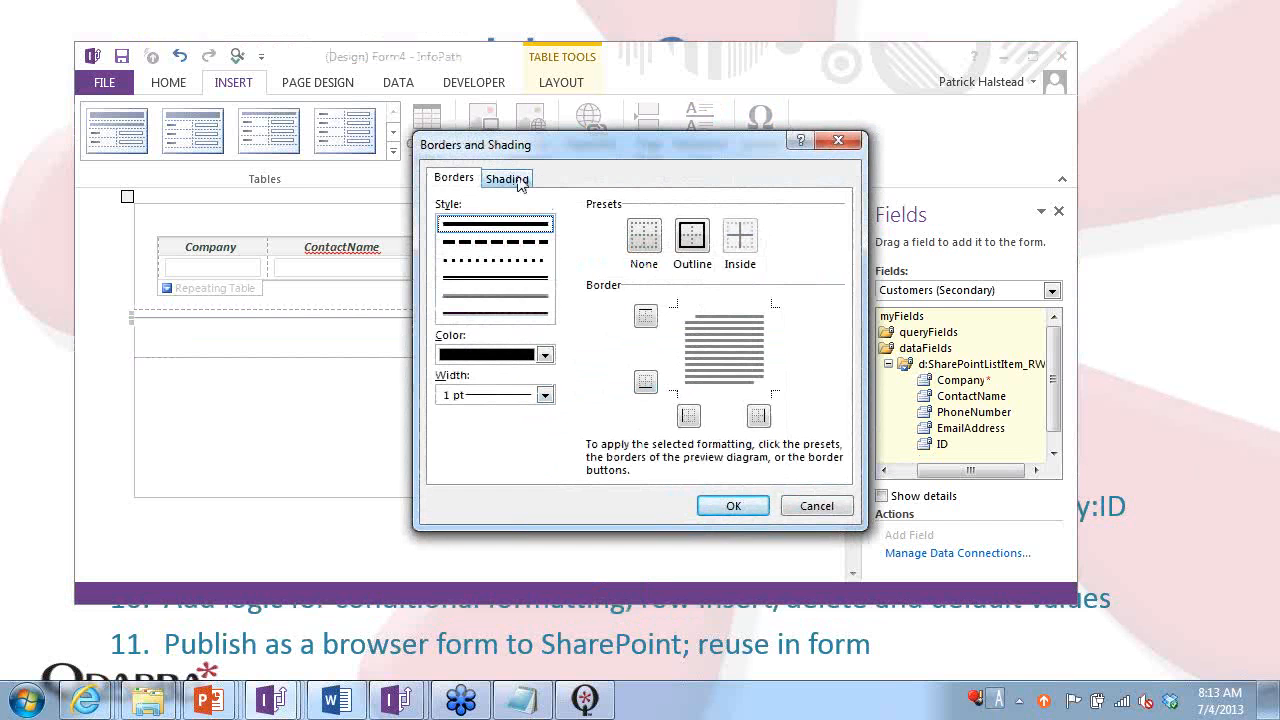
pyautogui.click(545, 396)
pyautogui.click(470, 514)
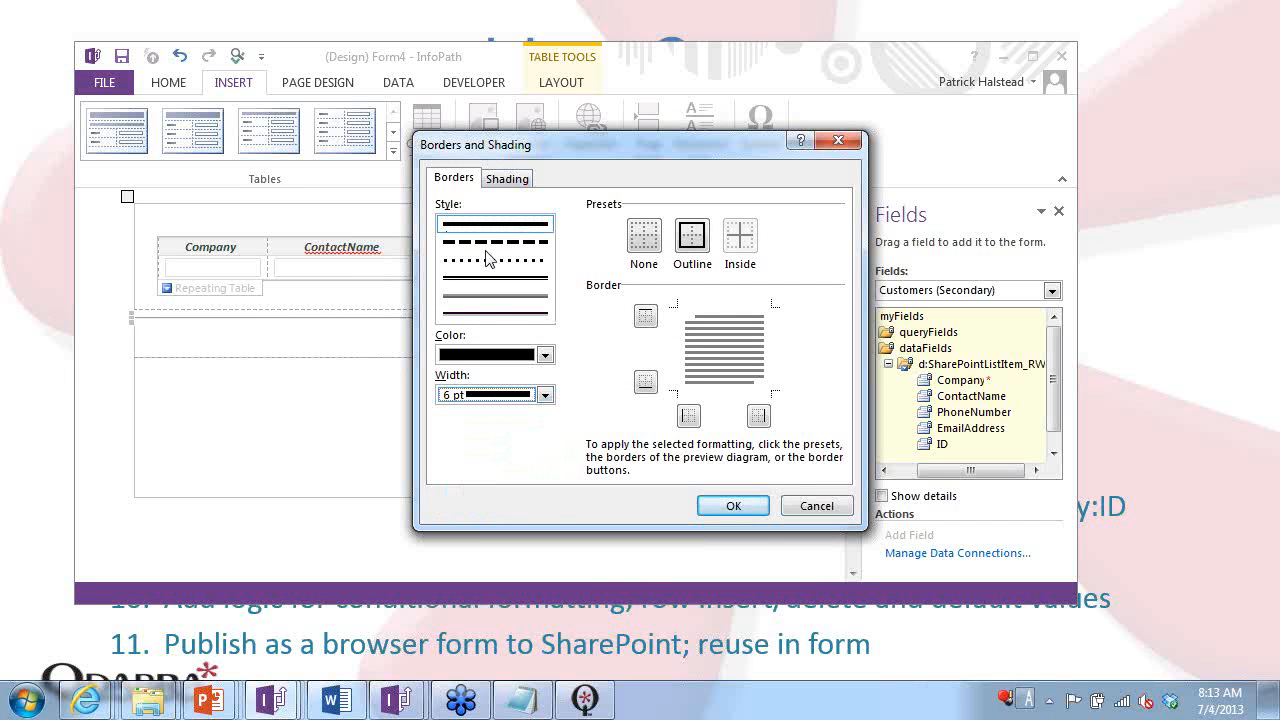
pyautogui.click(502, 180)
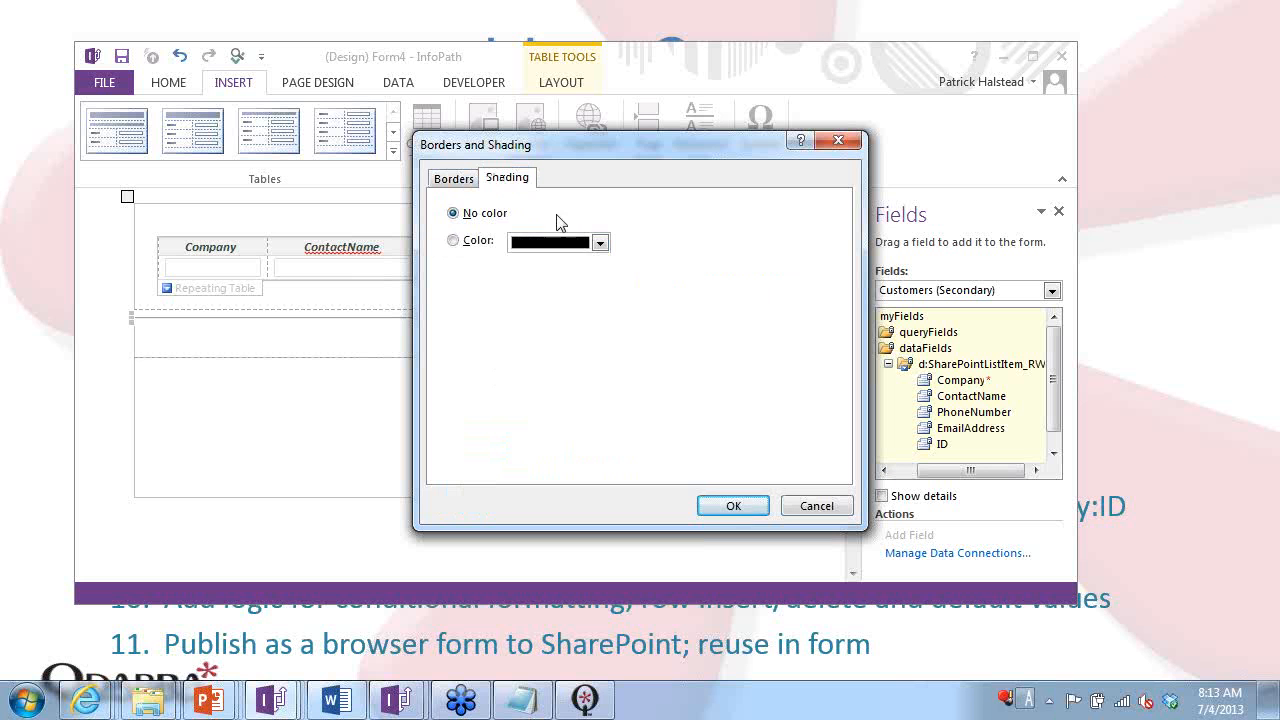
pyautogui.click(456, 241)
pyautogui.click(734, 506)
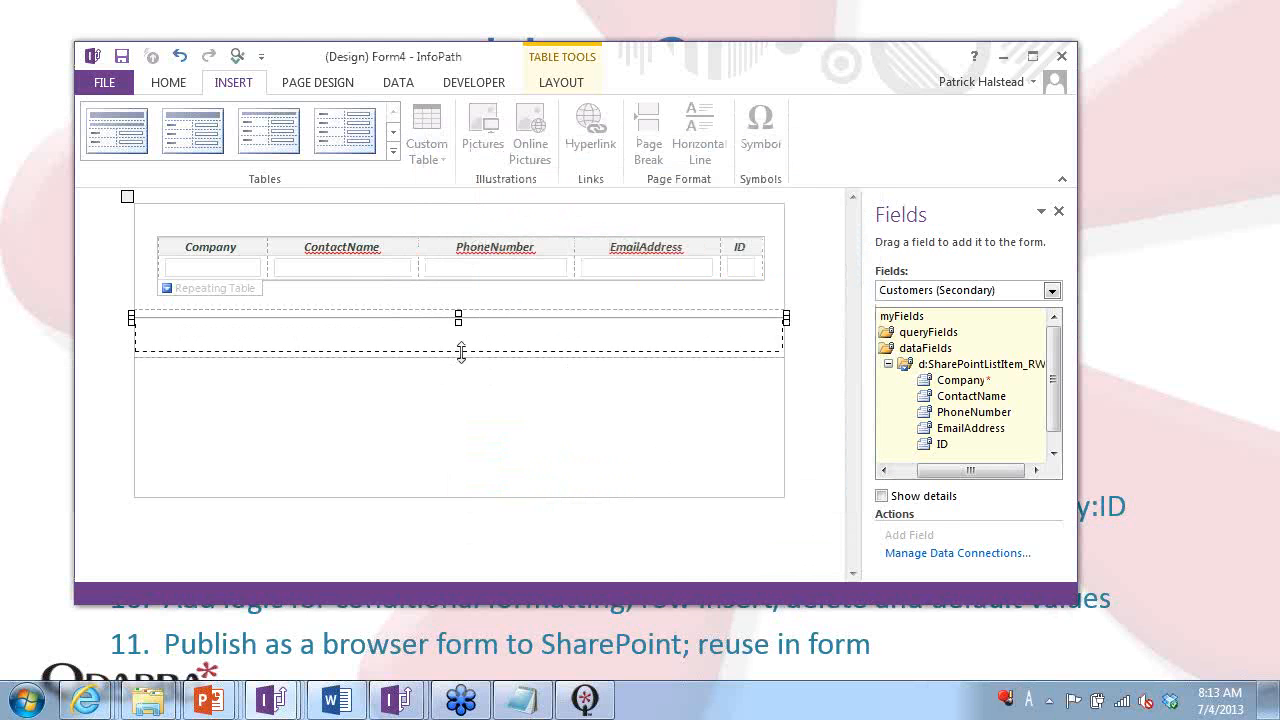
pyautogui.moveTo(461, 352); pyautogui.dragTo(462, 371)
pyautogui.click(478, 408)
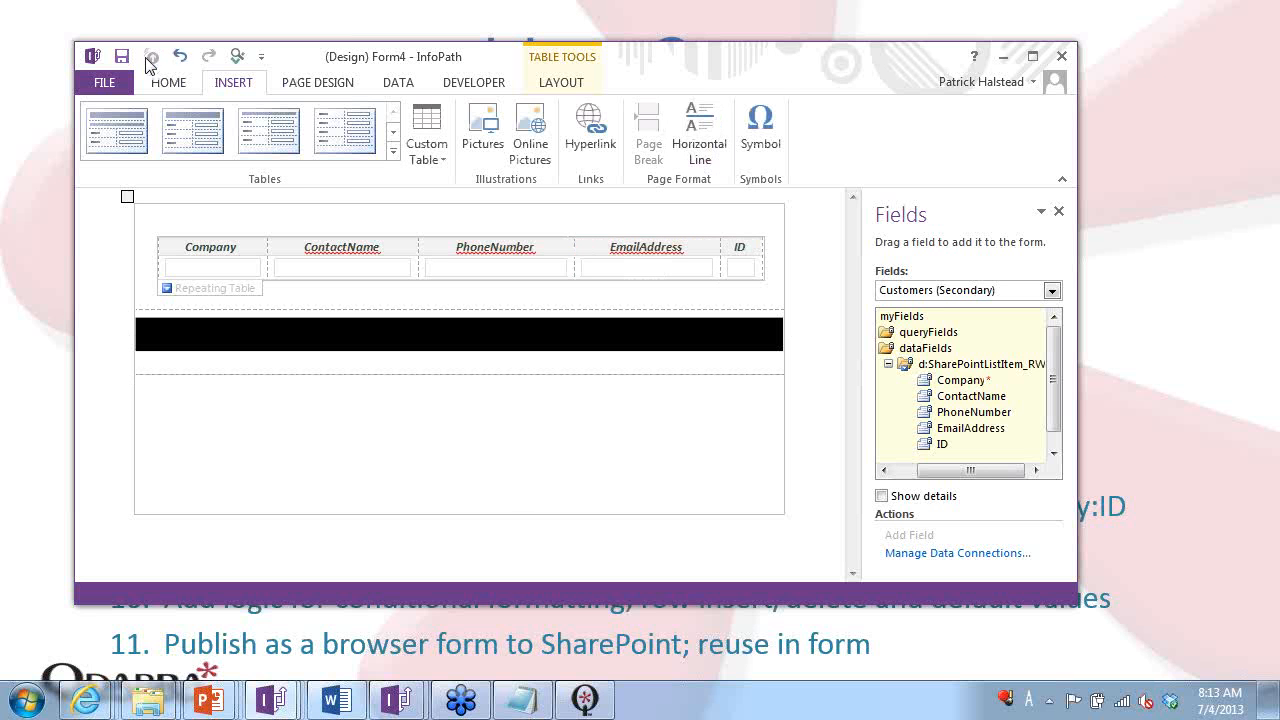
# Add a group named Customers under myFields in the main data source.
pyautogui.click(168, 84)
pyautogui.click(921, 289)
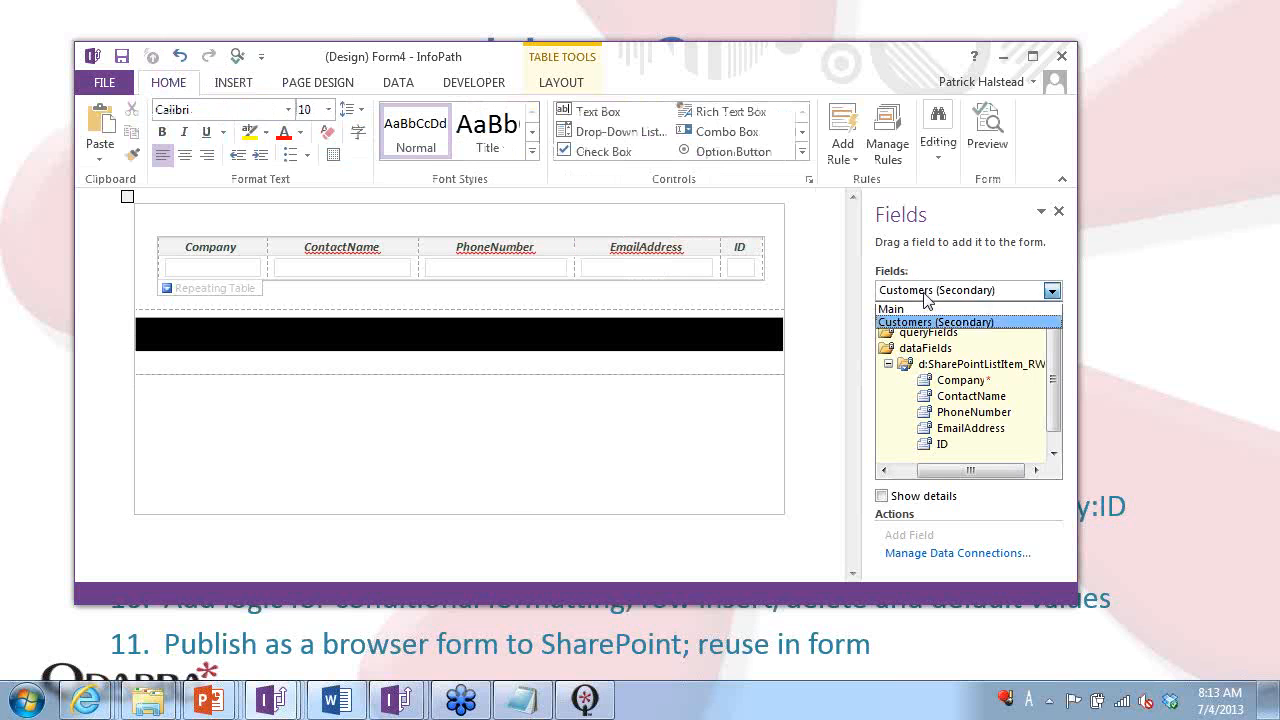
pyautogui.click(920, 306)
pyautogui.click(925, 318)
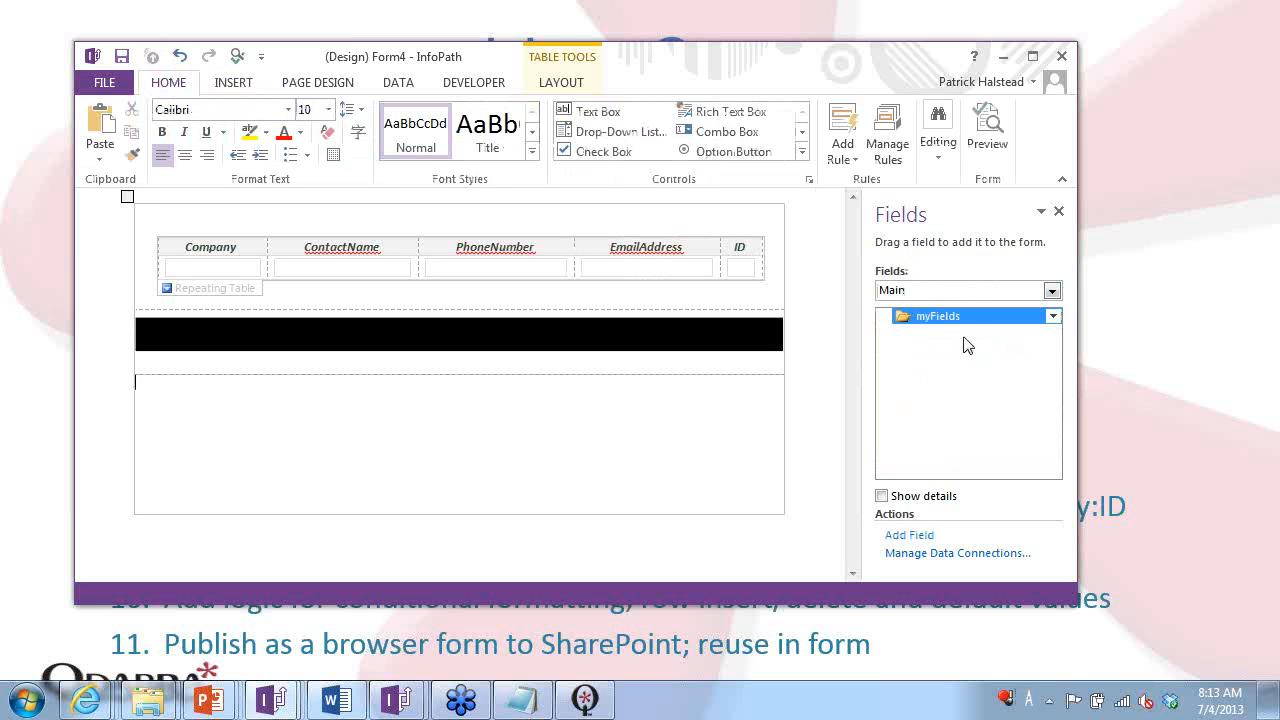
pyautogui.click(921, 538)
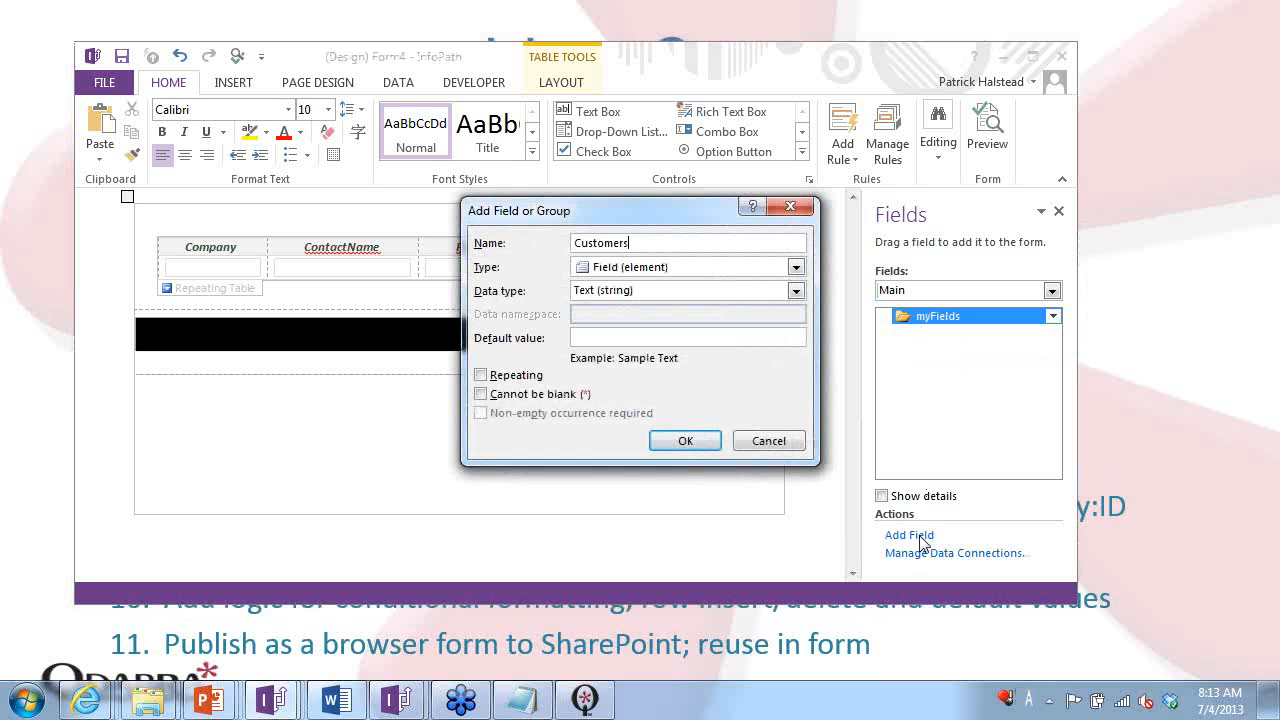
pyautogui.press('Tab')
pyautogui.press('Down')
pyautogui.press('Down')
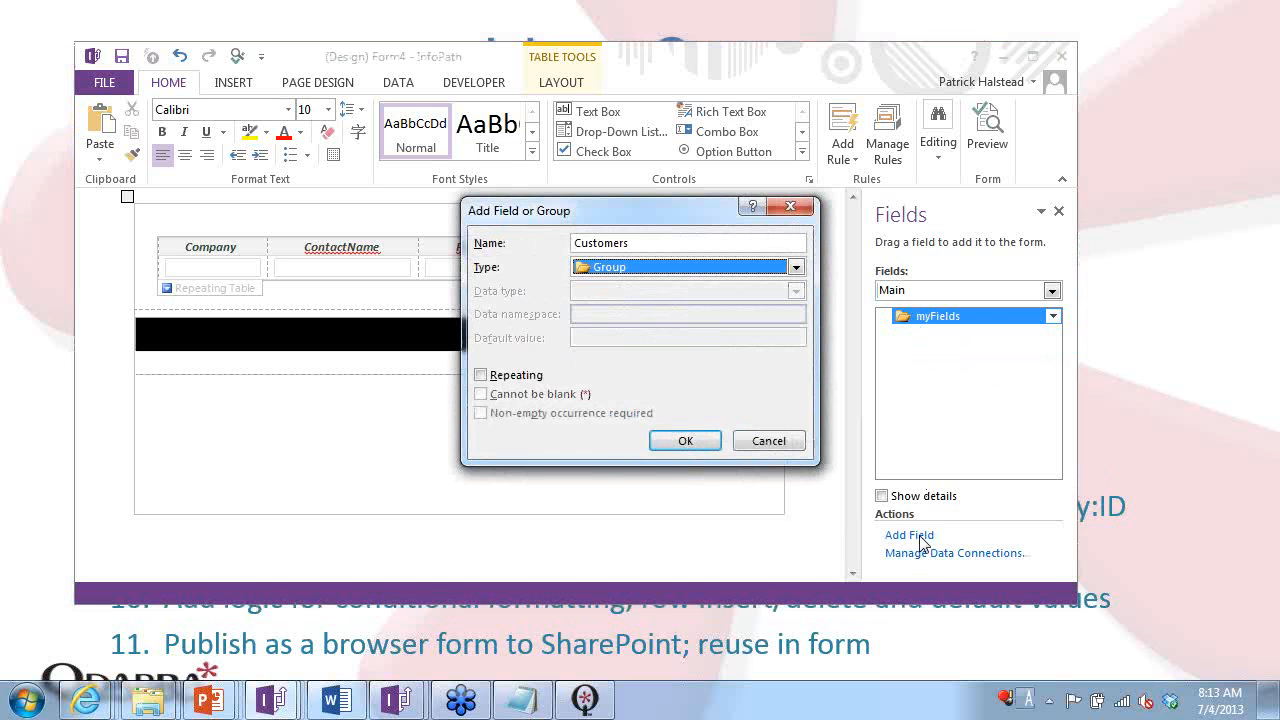
pyautogui.press('Return')
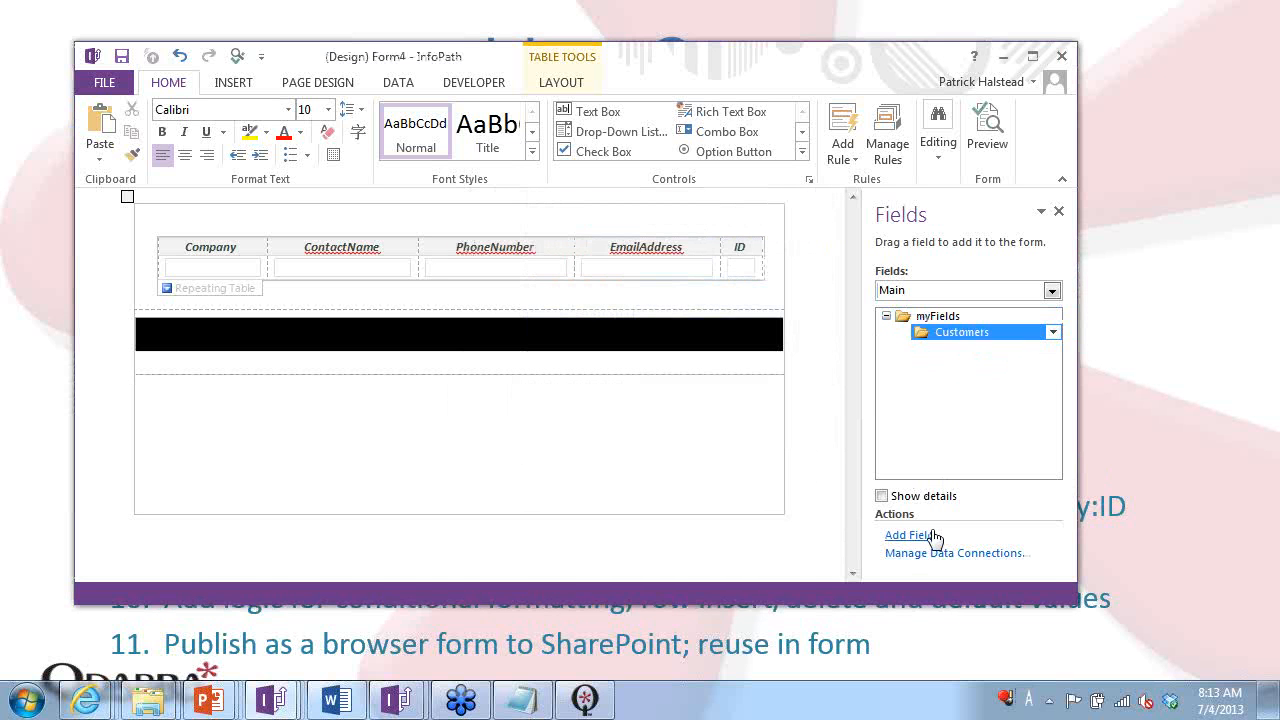
# Add a repeating group named Customer inside the Customers group.
pyautogui.click(927, 541)
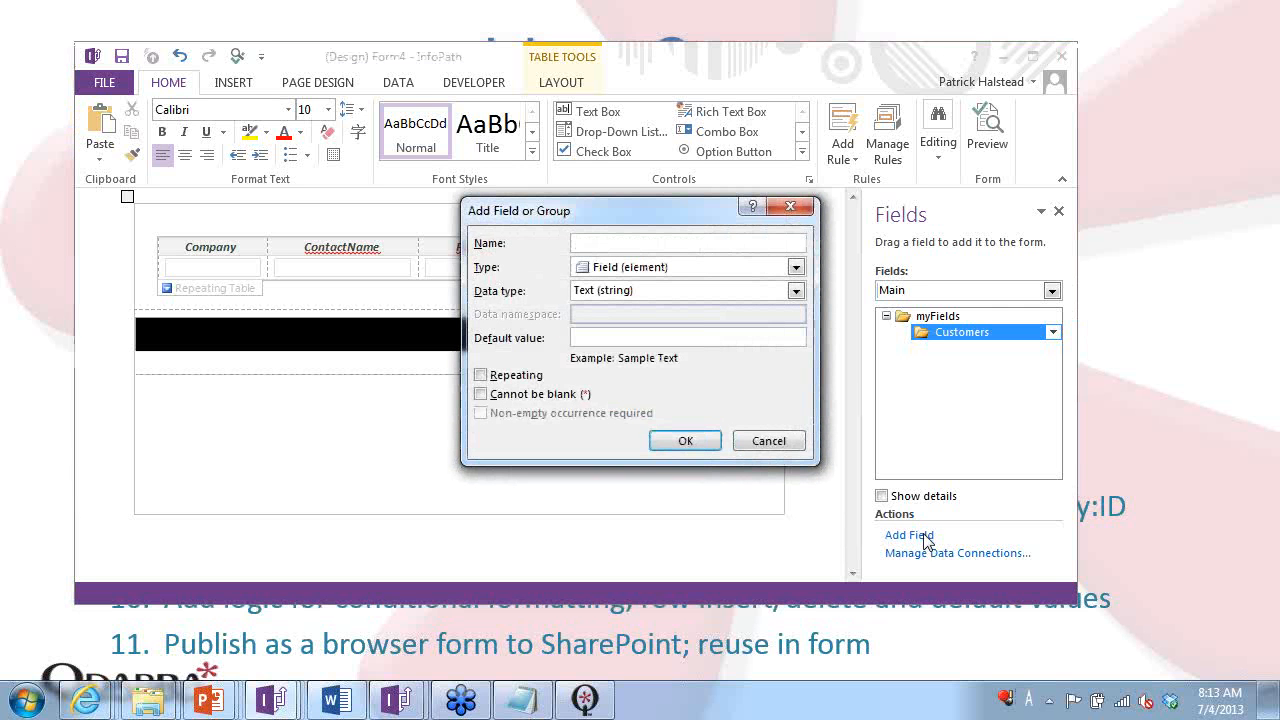
pyautogui.write('Customer')
pyautogui.press('Tab')
pyautogui.press('Down')
pyautogui.press('Down')
pyautogui.press('Tab')
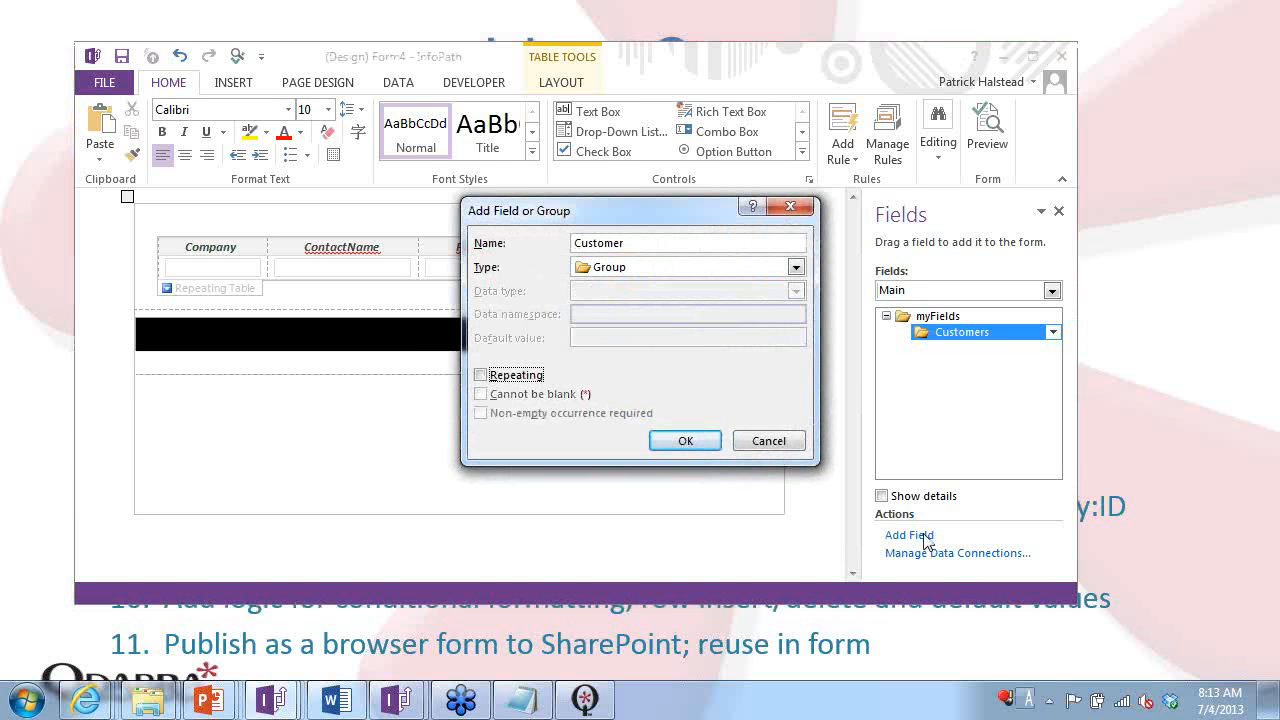
pyautogui.press('Return')
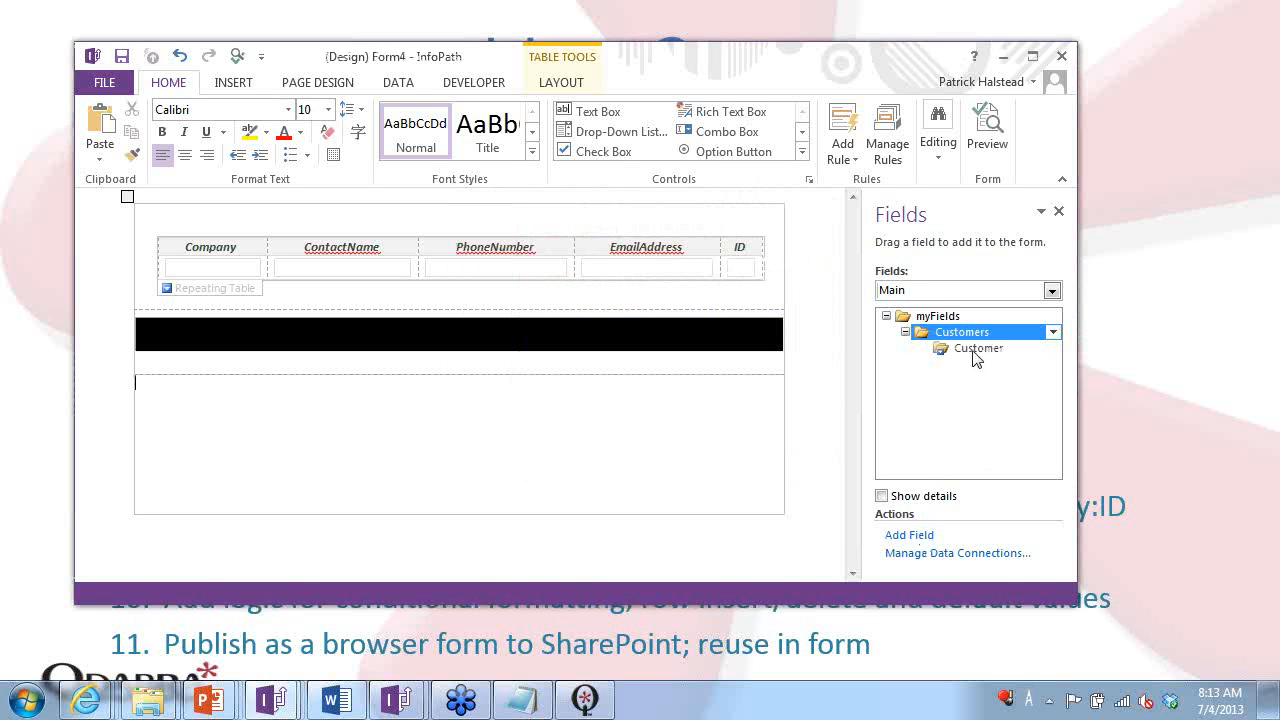
# Add the text fields Company and ContactName to the repeating Customer group.
pyautogui.click(976, 352)
pyautogui.click(912, 536)
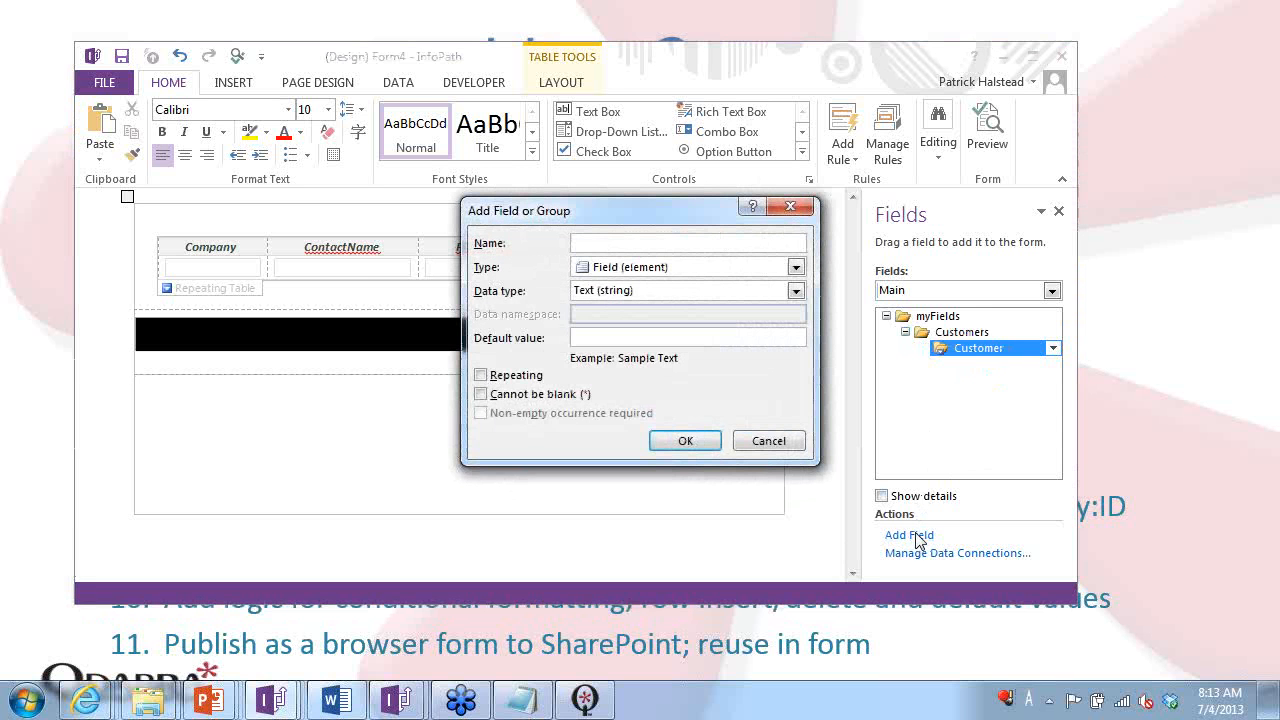
pyautogui.write('Company')
pyautogui.press('Return')
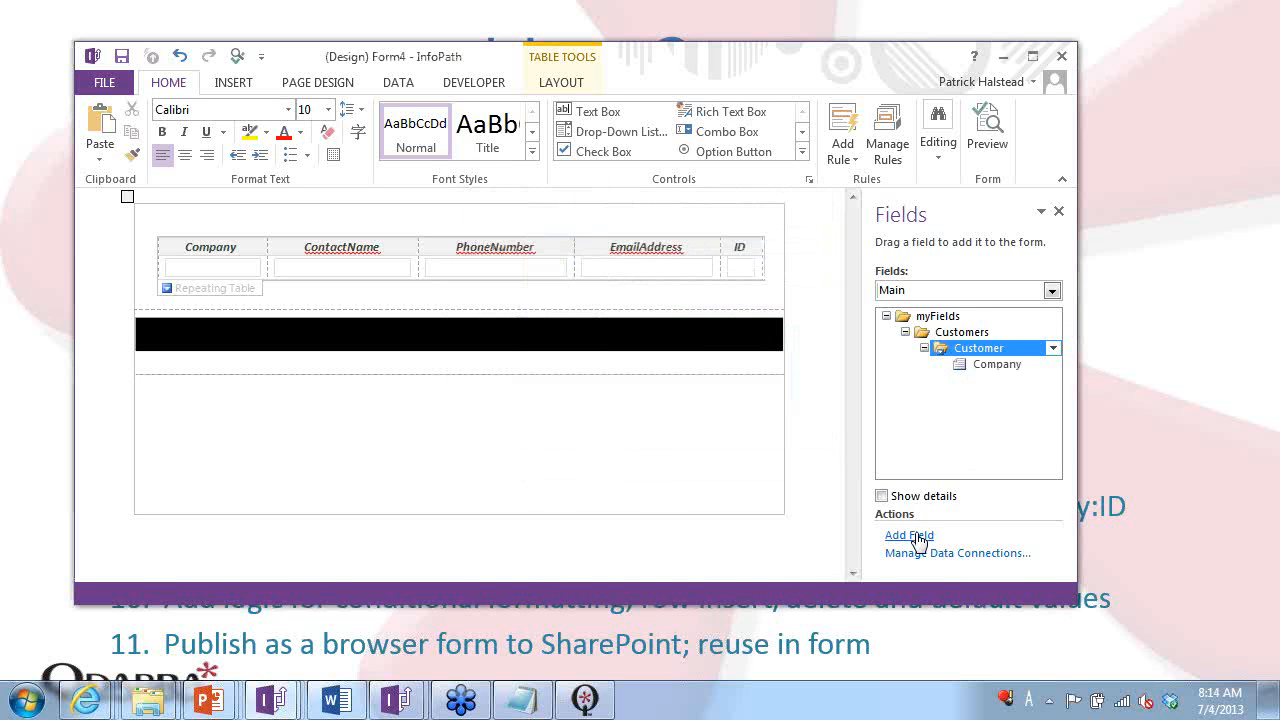
pyautogui.click(910, 536)
pyautogui.write('Contact')
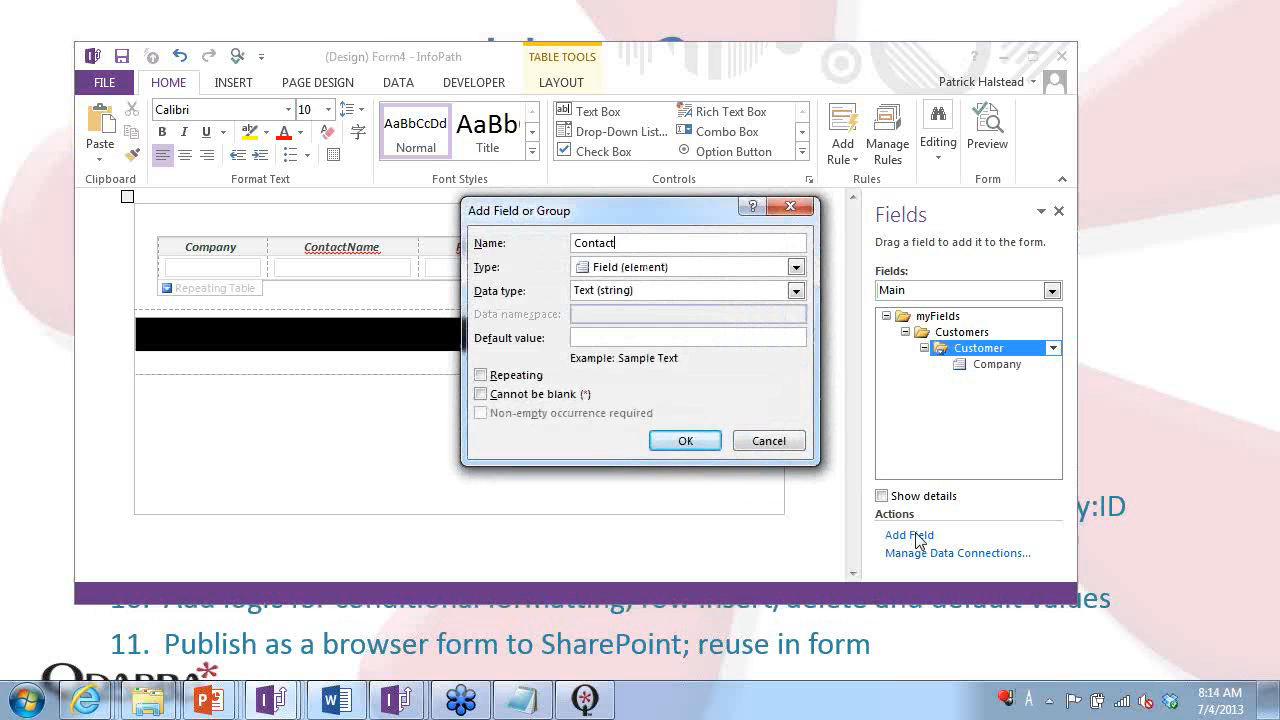
pyautogui.write('Name')
pyautogui.press('Return')
# Add the fields PhoneNumber, EmailAddress and ID to the repeating Customer group.
pyautogui.click(910, 536)
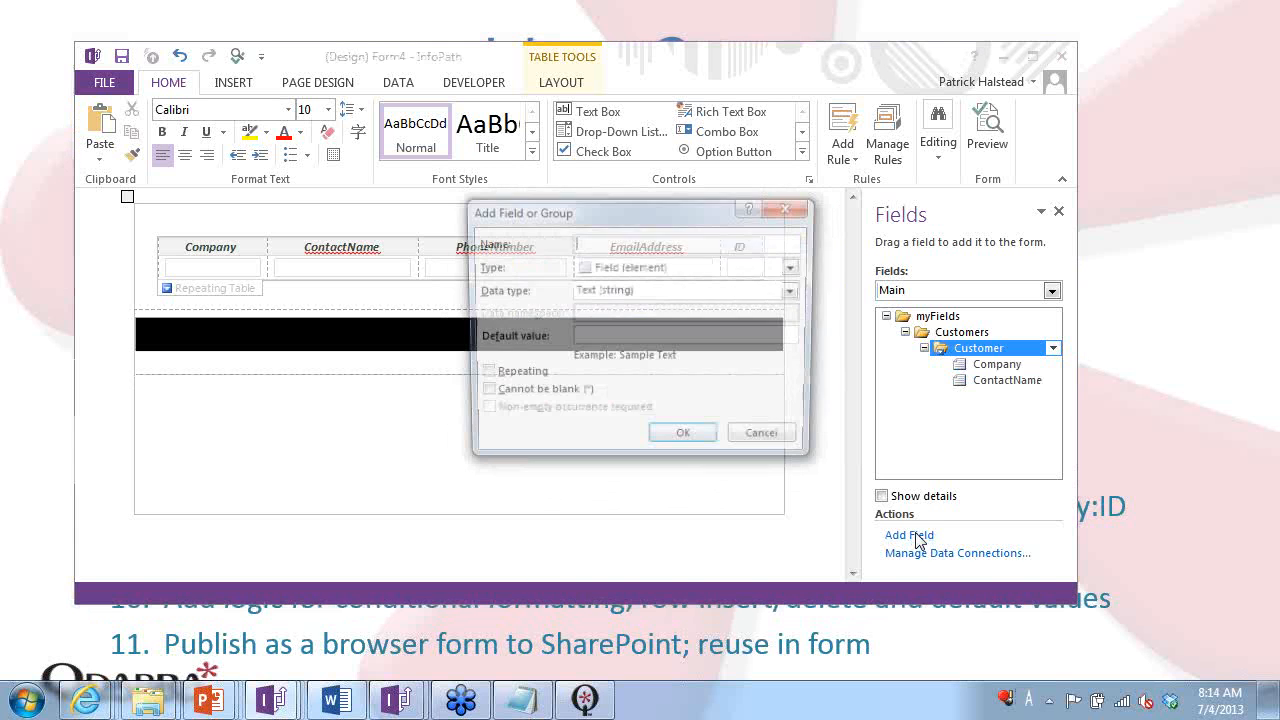
pyautogui.write('Phone')
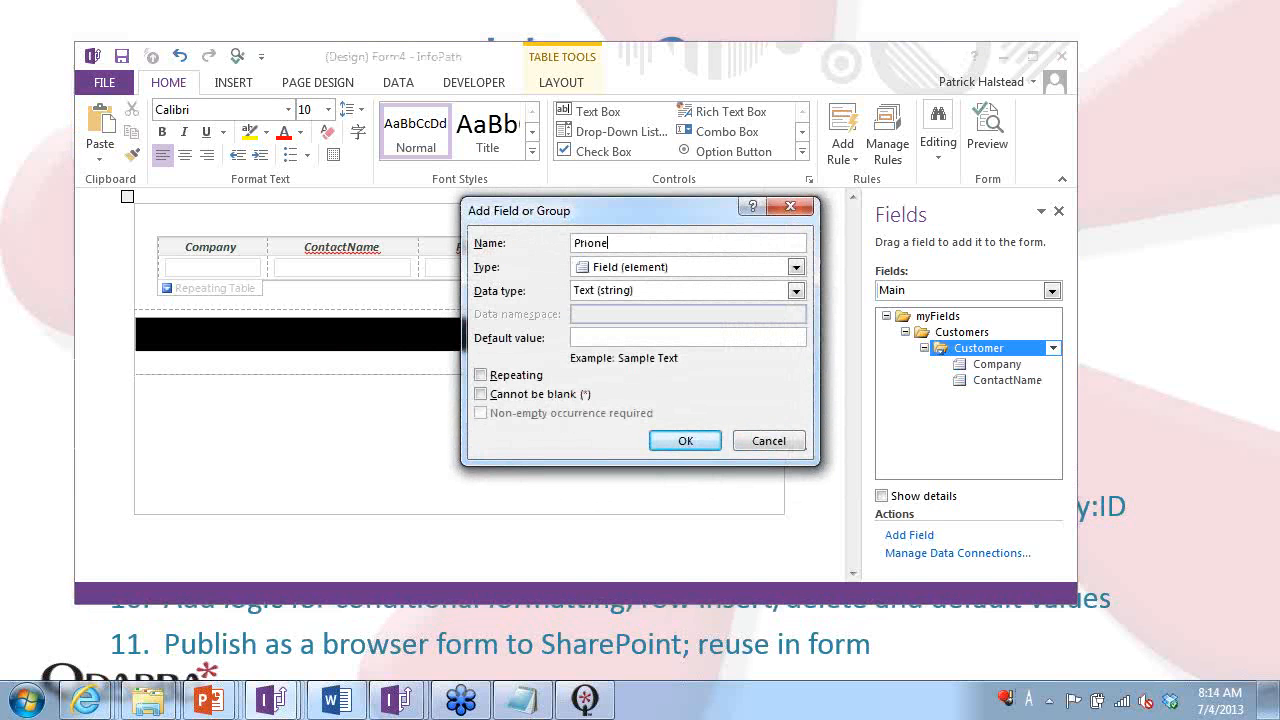
pyautogui.write('Number')
pyautogui.press('Return')
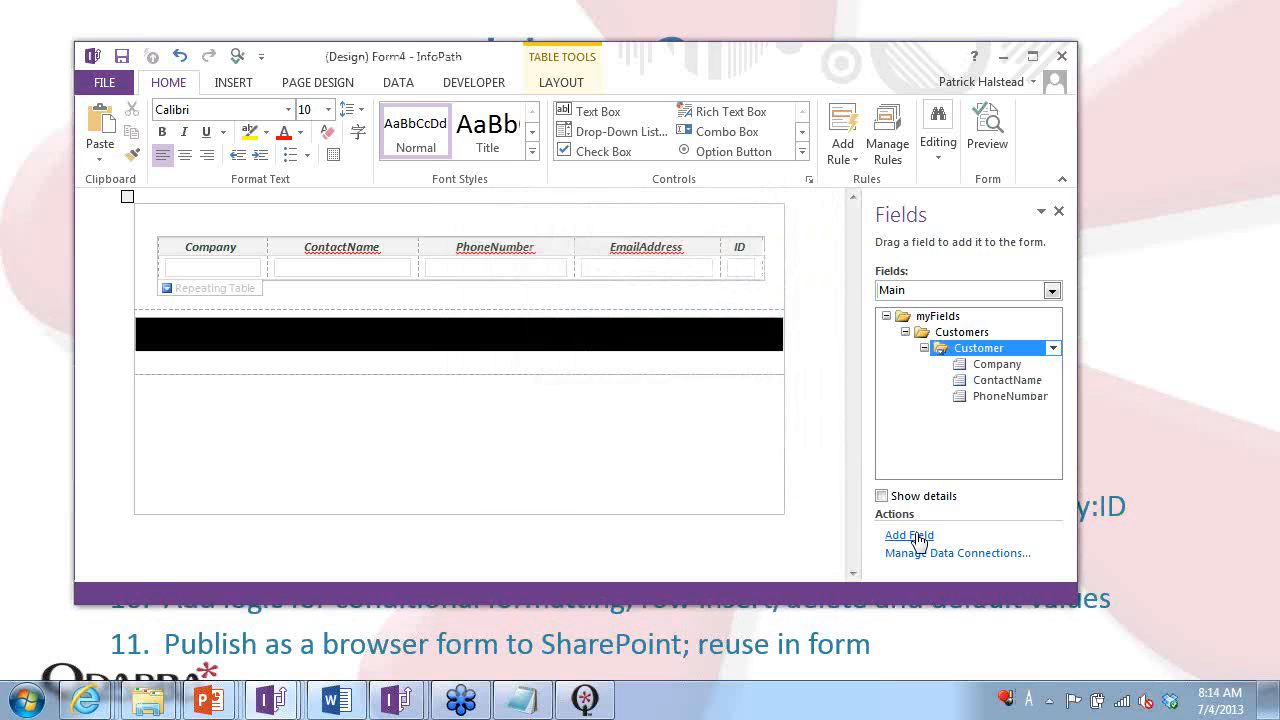
pyautogui.click(918, 538)
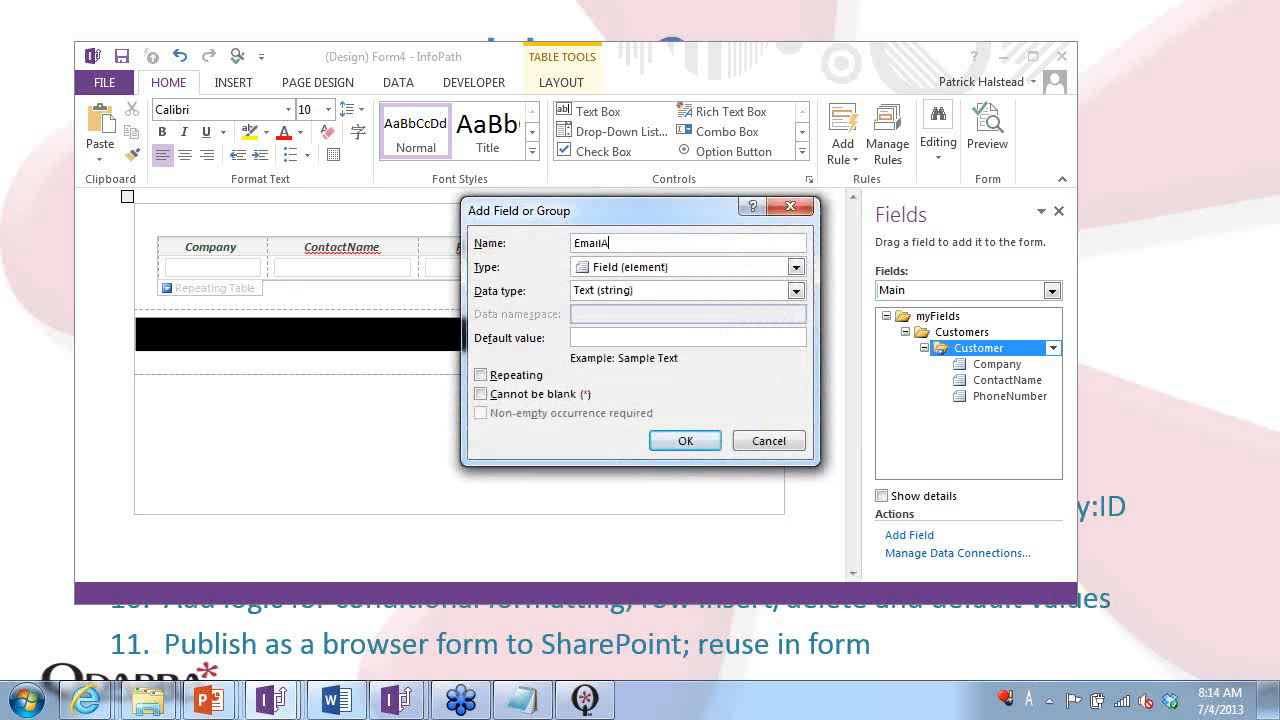
pyautogui.write('EmailAddress')
pyautogui.press('Return')
pyautogui.click(920, 538)
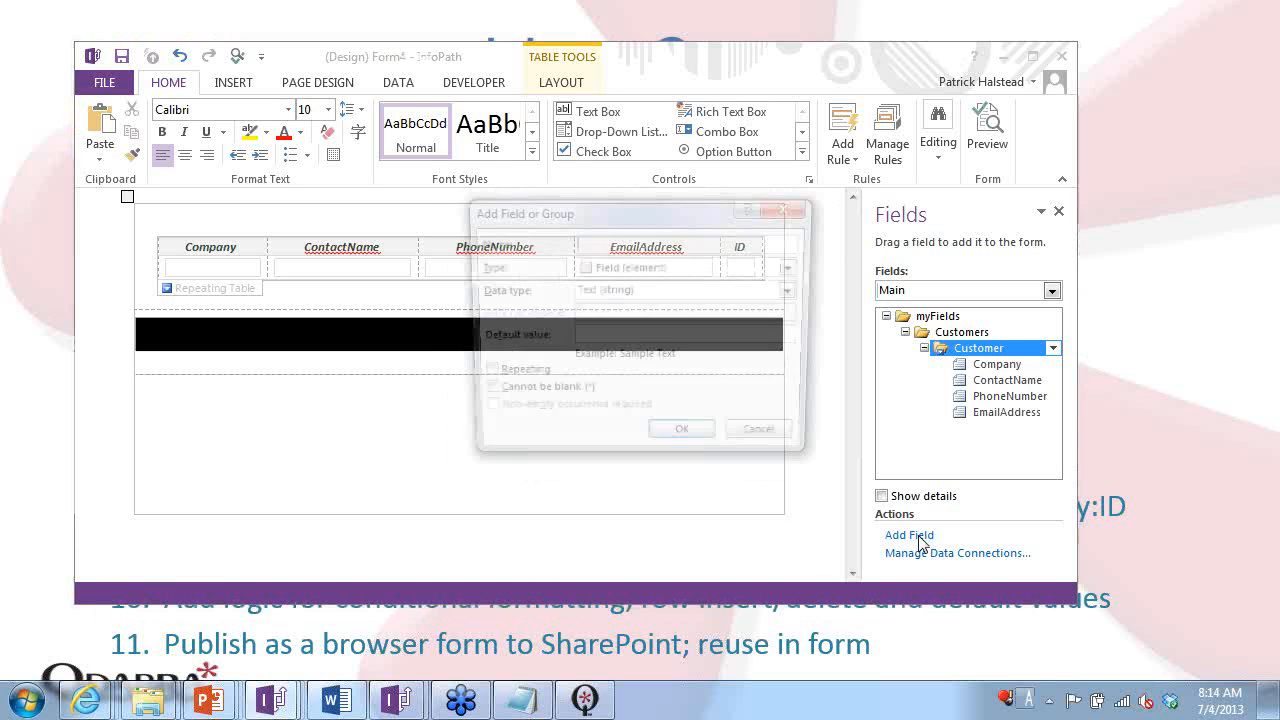
pyautogui.press('Return')
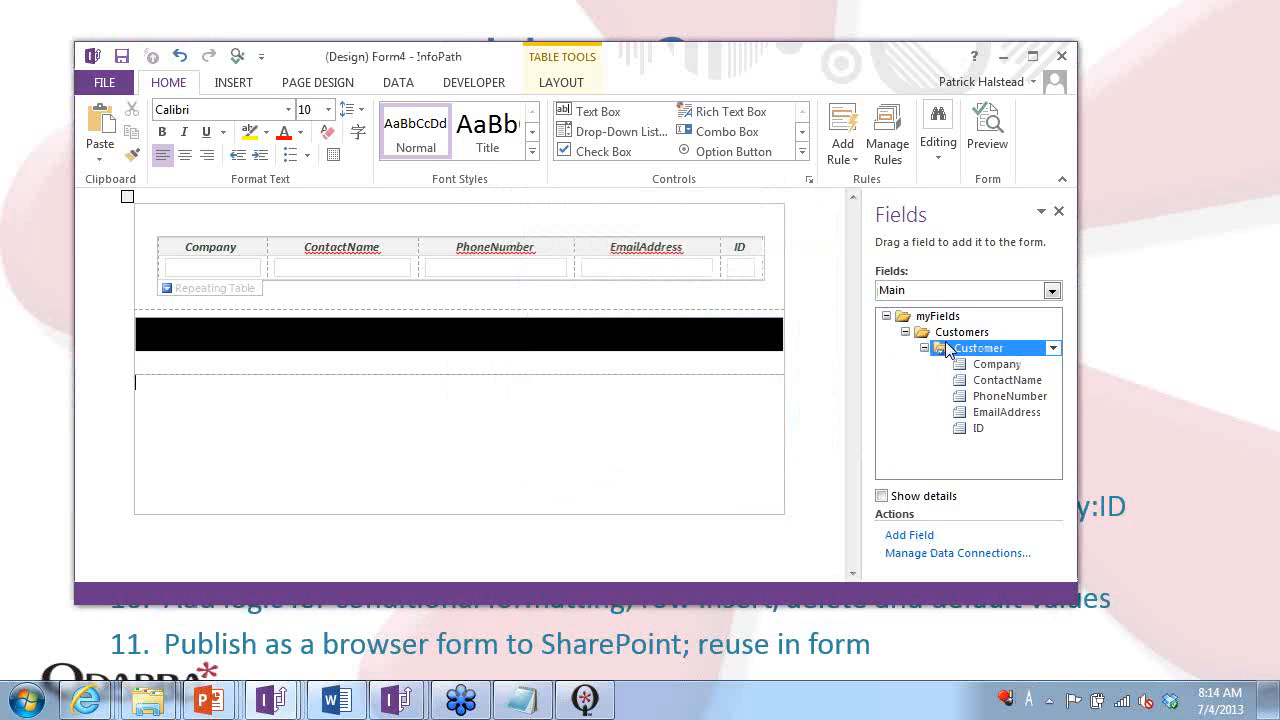
# Insert the main data source's Customer group as a repeating table in the row below the black divider.
pyautogui.moveTo(323, 427); pyautogui.dragTo(322, 428)
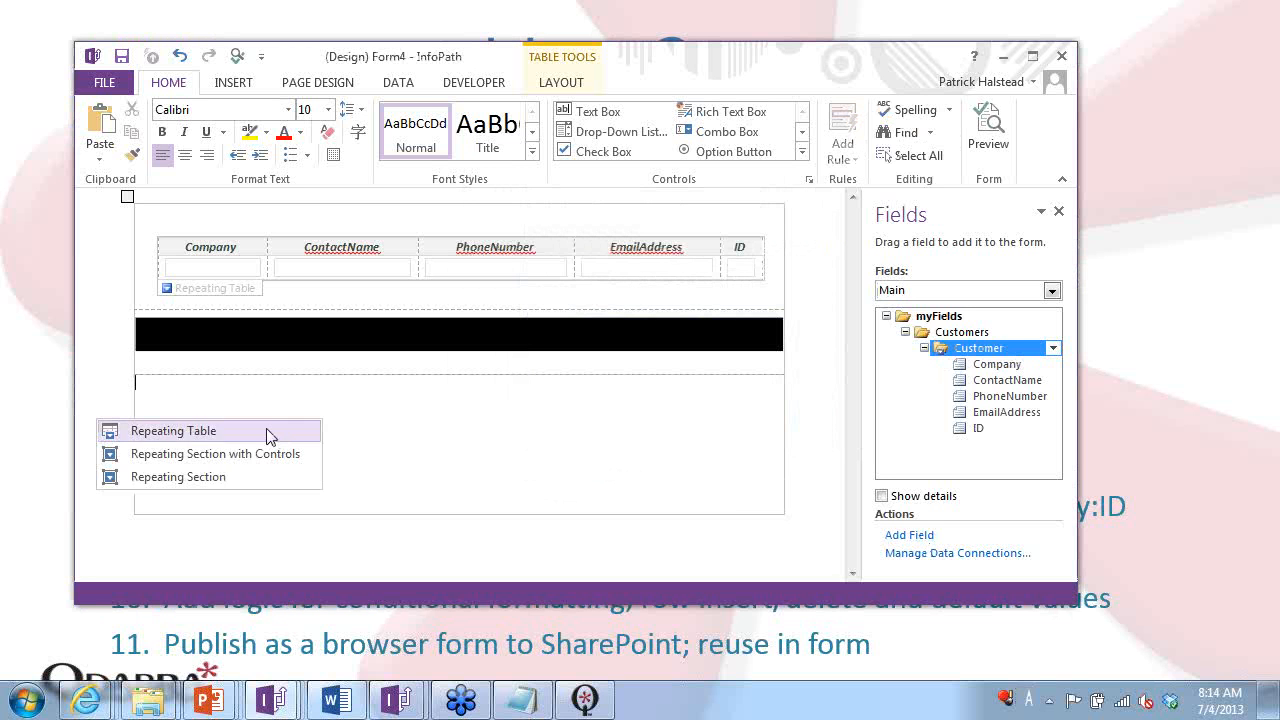
pyautogui.click(270, 430)
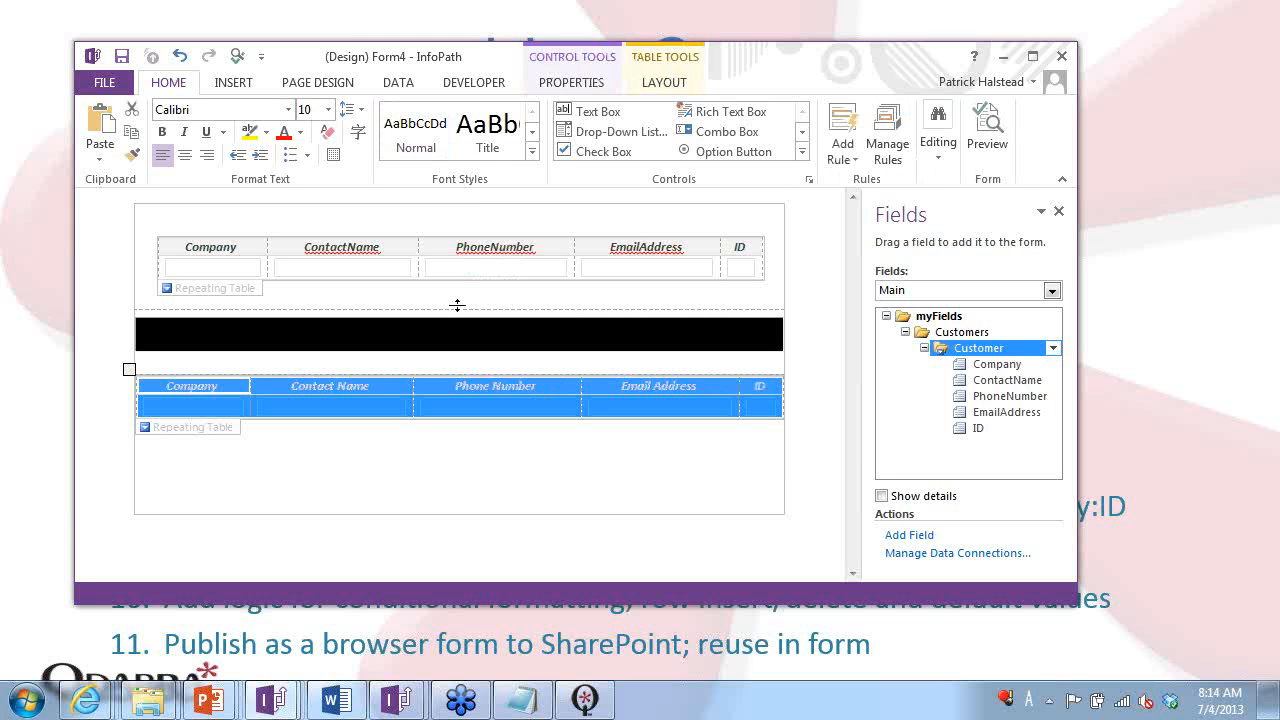
# Exclude the repeating Customer group and its fields from the main data source's default values for new forms.
pyautogui.click(398, 83)
pyautogui.click(180, 156)
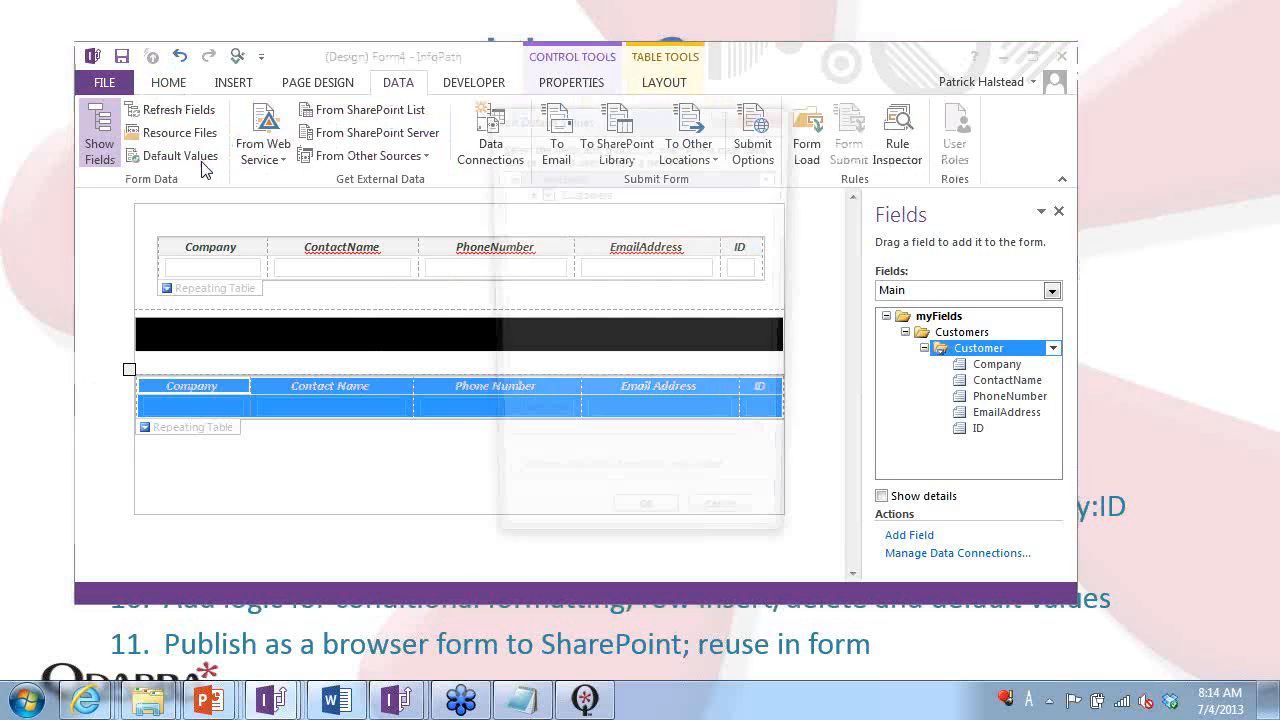
pyautogui.click(526, 192)
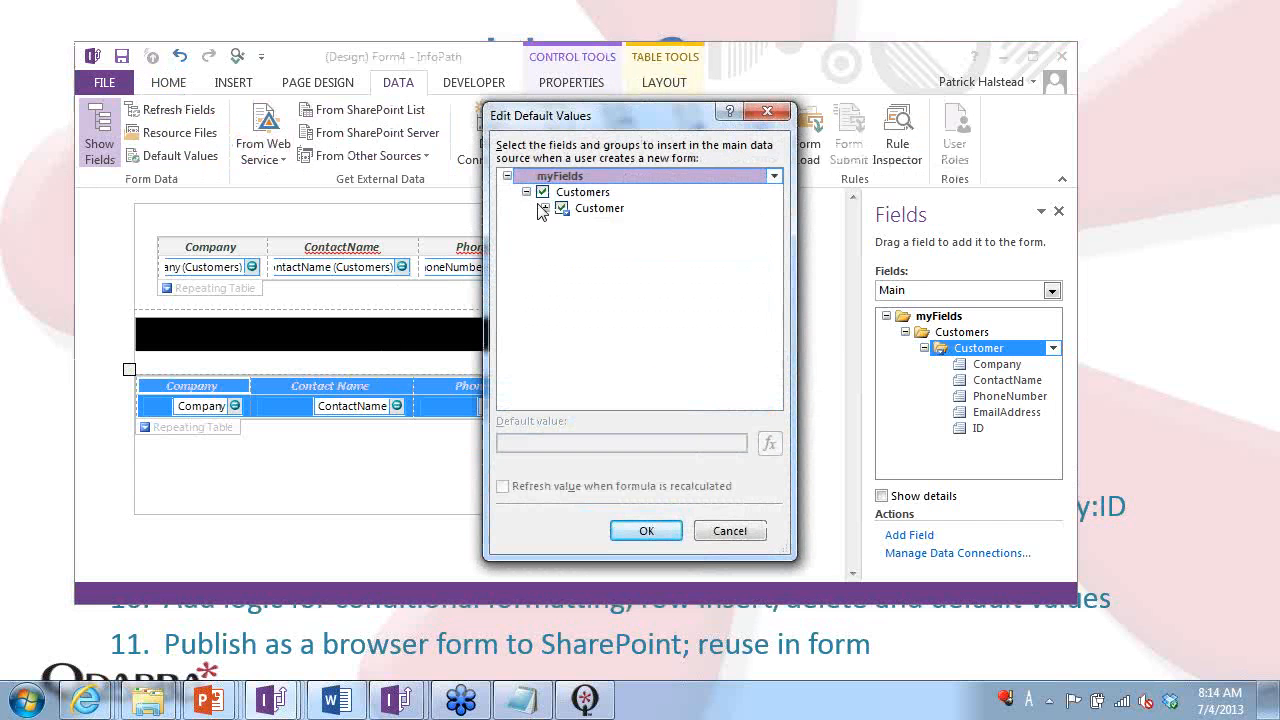
pyautogui.click(544, 208)
pyautogui.click(562, 208)
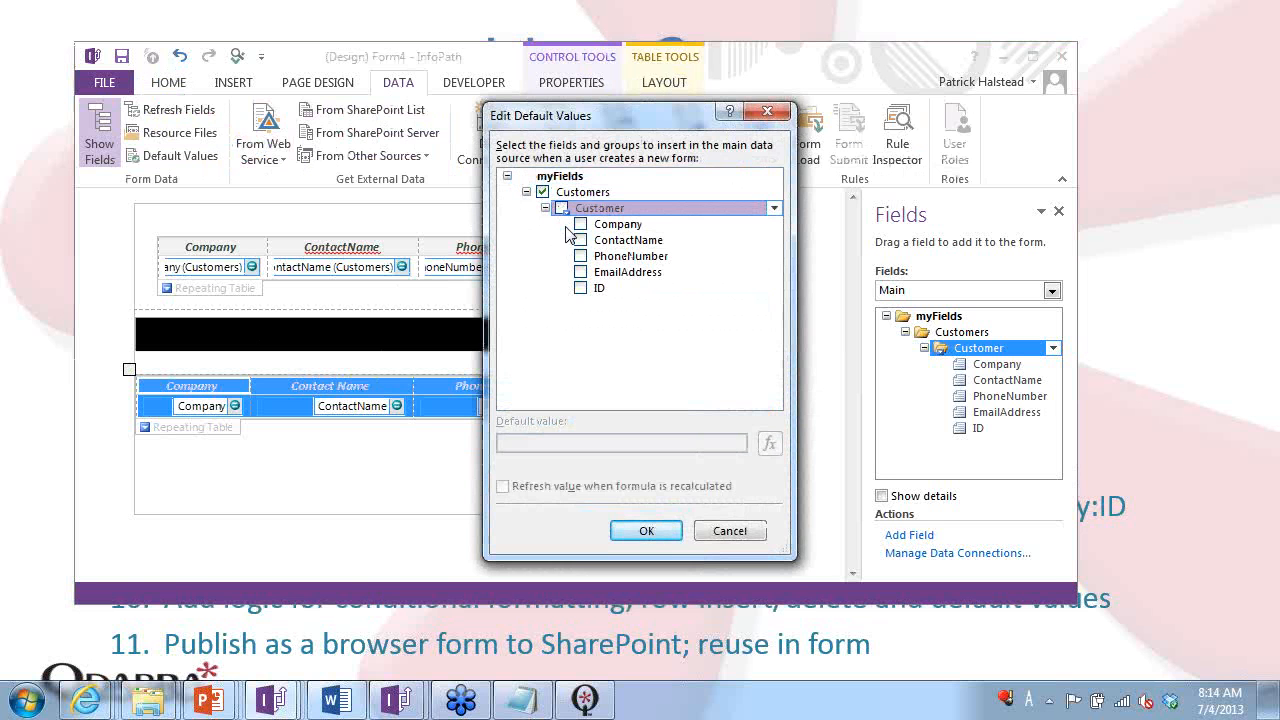
pyautogui.click(646, 531)
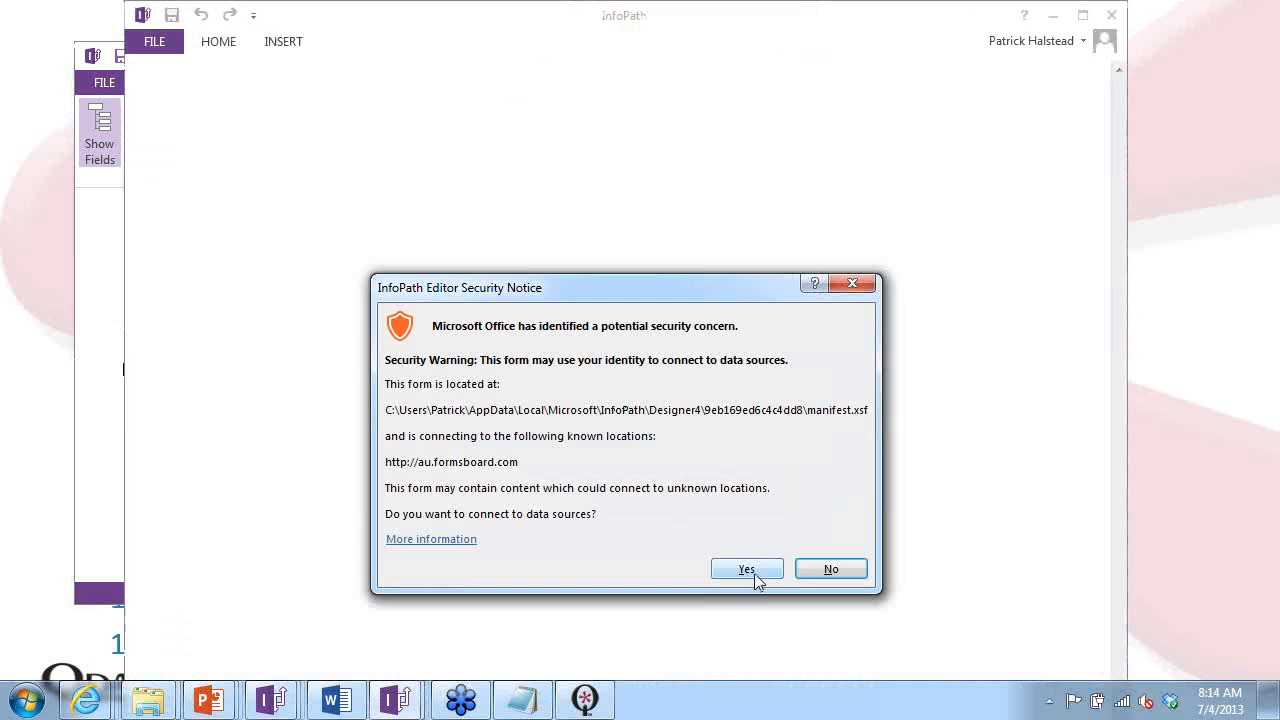
# Preview the form with its data source connections allowed, check both Customers tables, and close the preview.
pyautogui.click(747, 569)
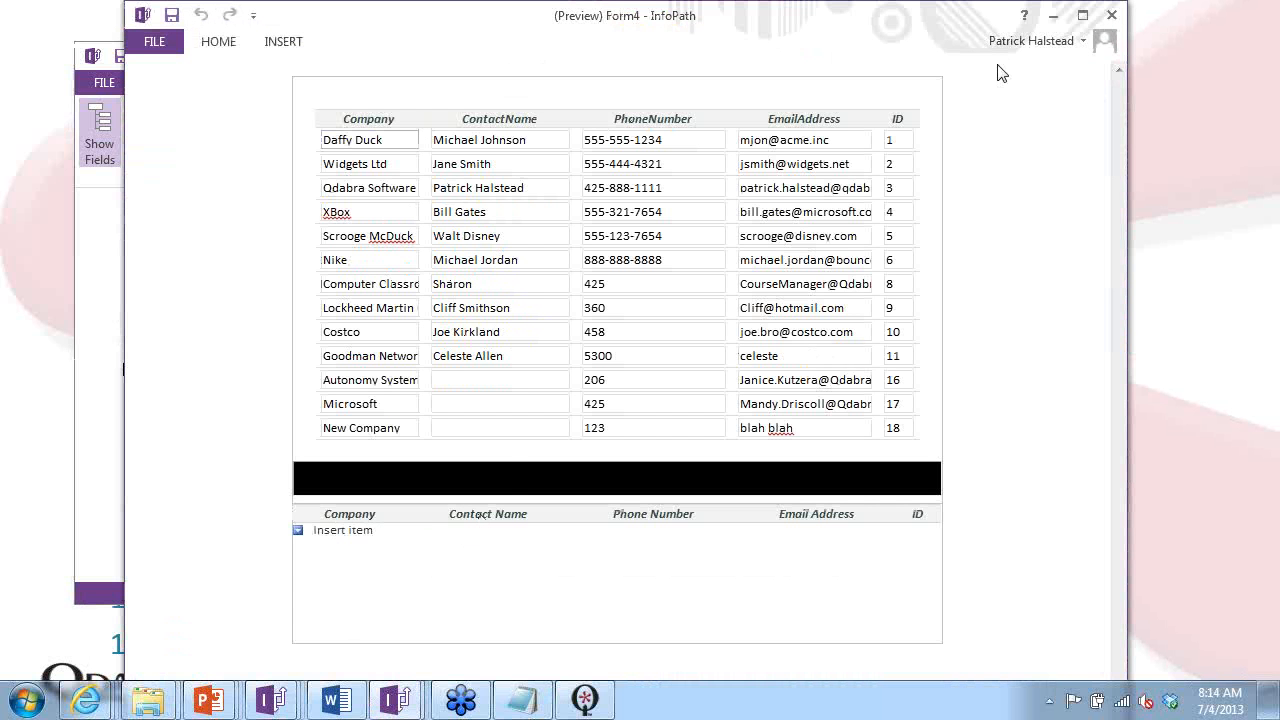
pyautogui.click(1112, 15)
pyautogui.click(340, 471)
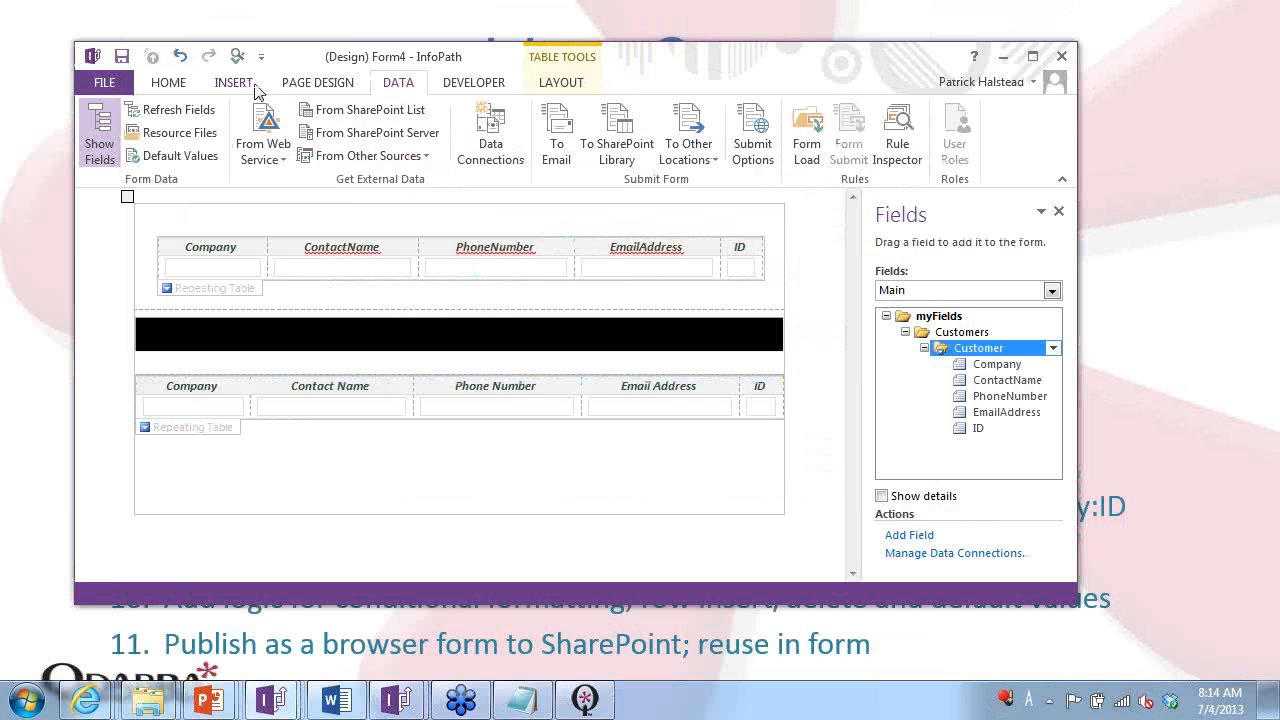
# Save the form template as Customers DEMO2.xsn in the 2013-07-04 - Two Cool Techniques to Edit Lists folder and close it.
pyautogui.click(120, 90)
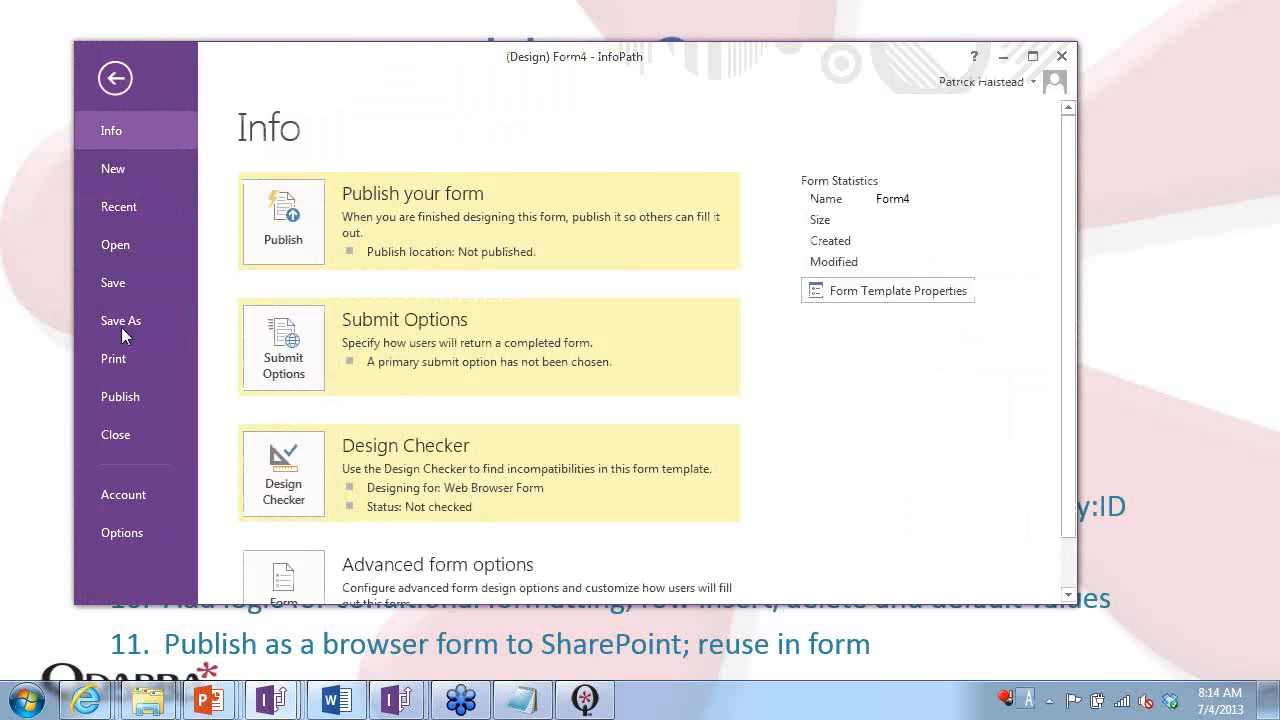
pyautogui.click(121, 322)
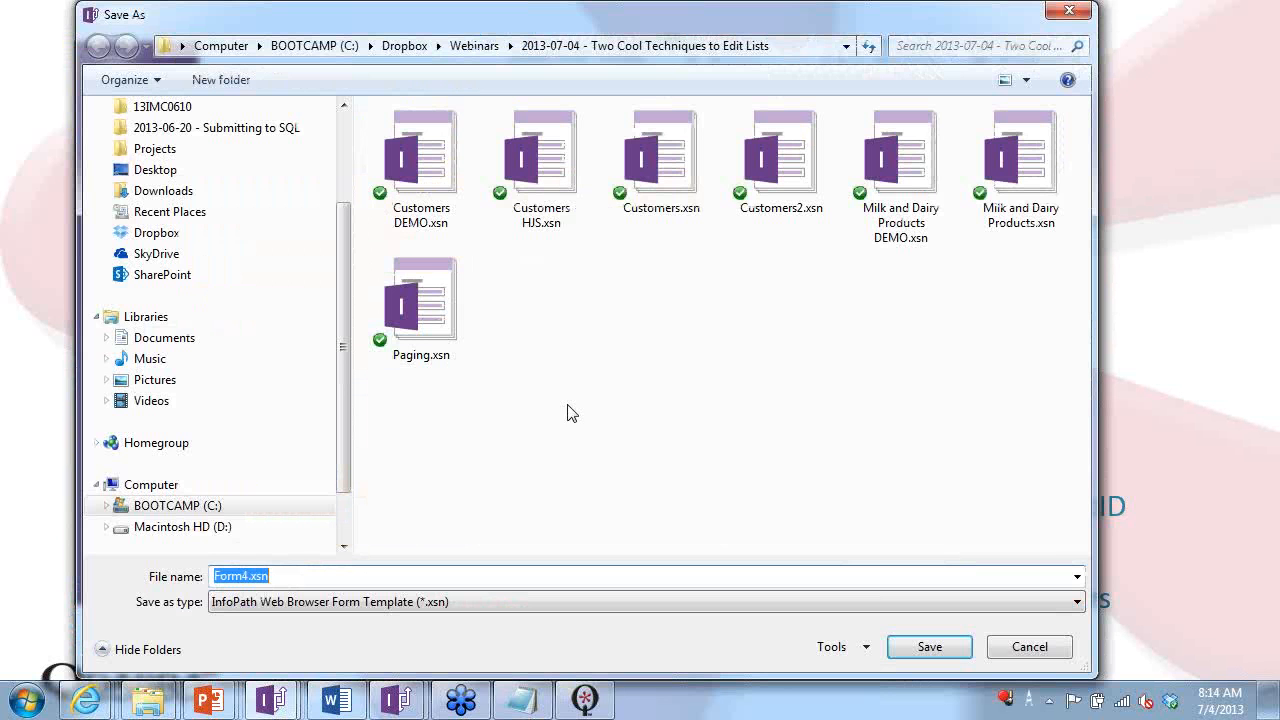
pyautogui.write('Customers')
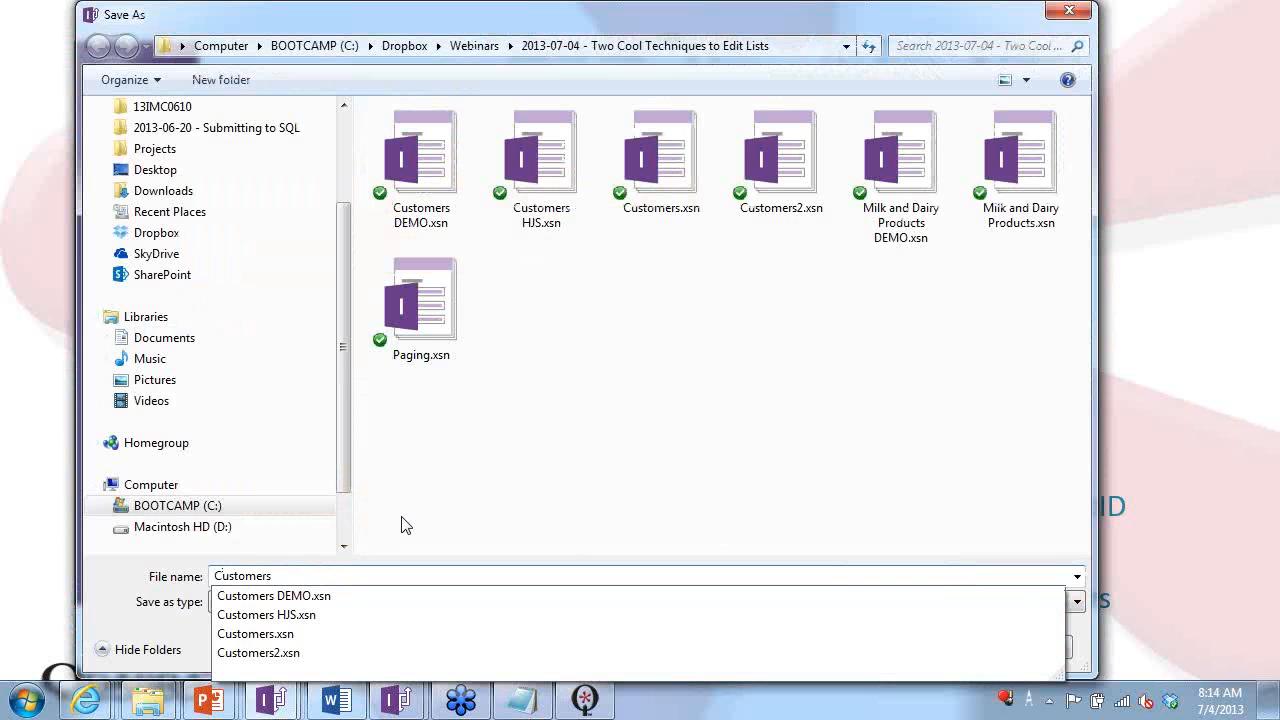
pyautogui.press('Down')
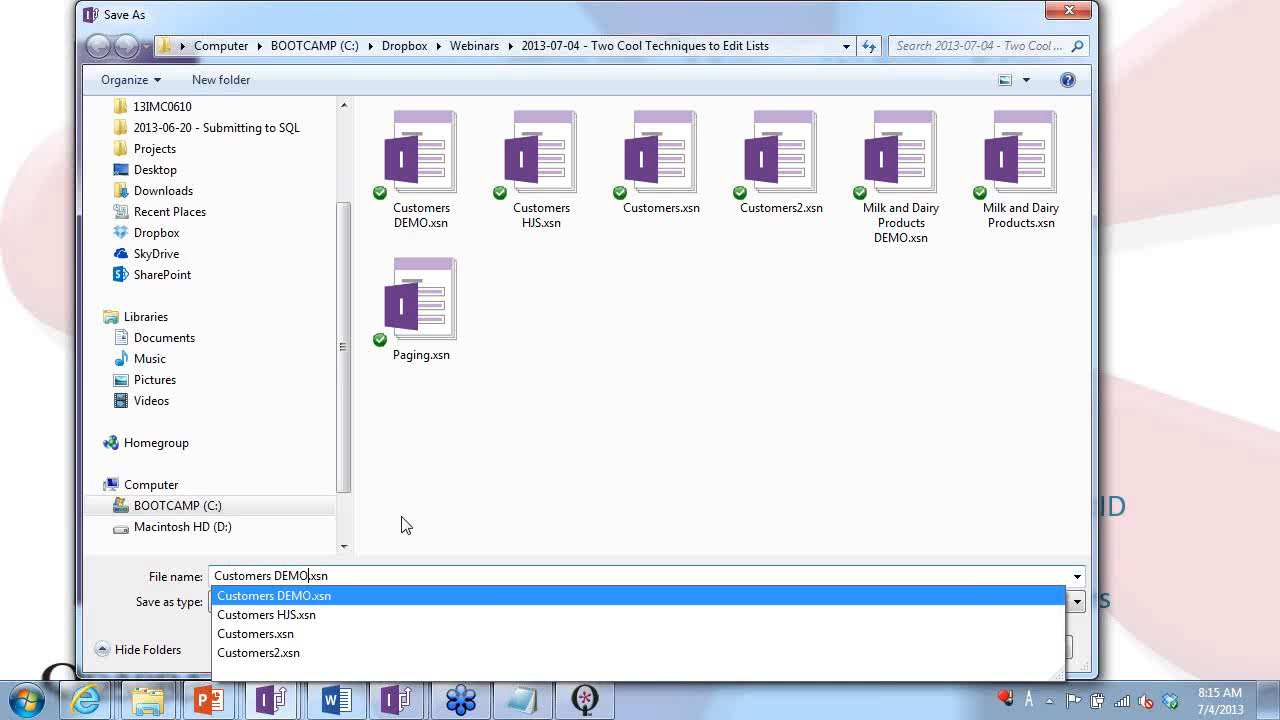
pyautogui.write('2')
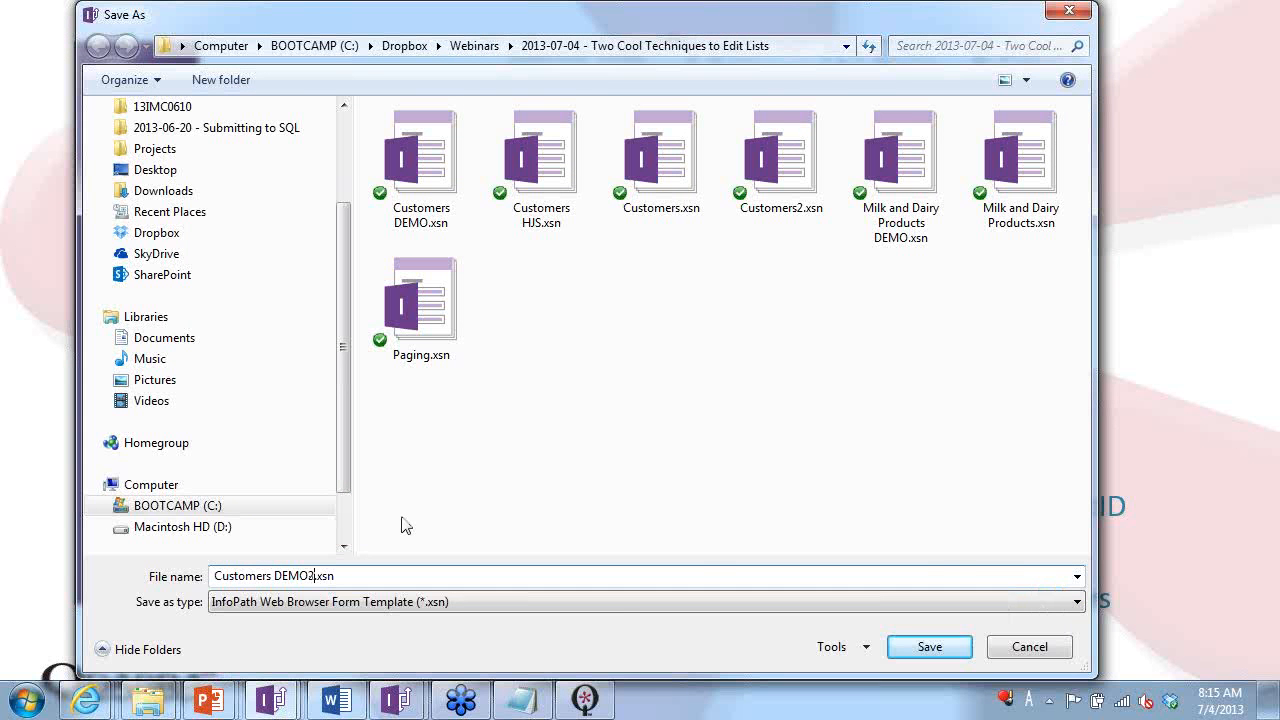
pyautogui.press('Return')
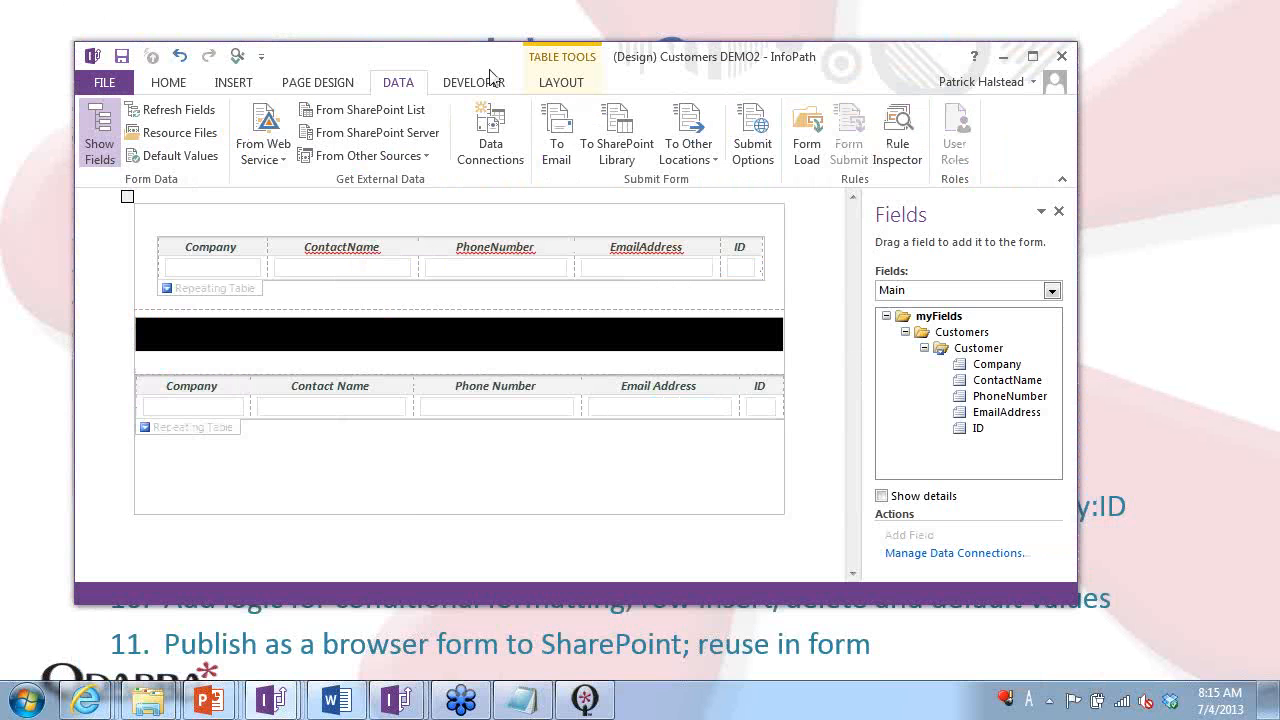
pyautogui.click(1061, 57)
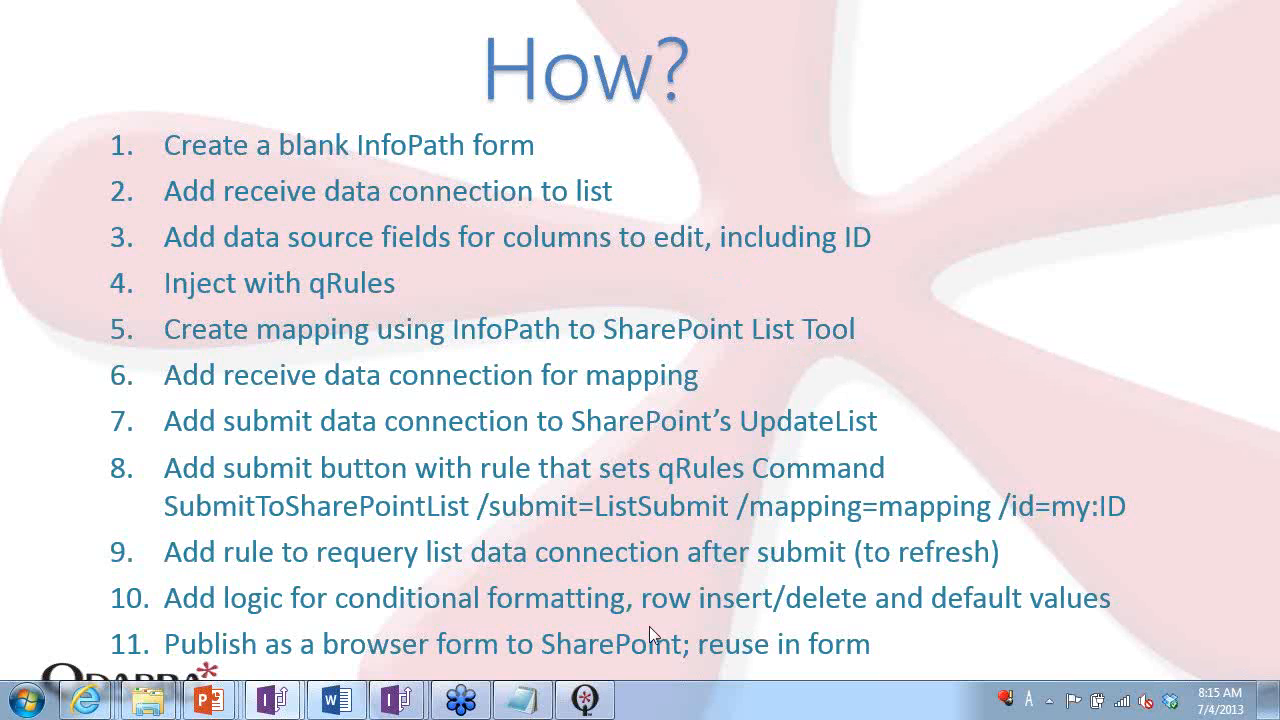
# Switch to Qdabra Rules Injector and choose Customers DEMO2.xsn from the 2013-07-04 - Two Cool Techniques to Edit Lists folder.
pyautogui.moveTo(585, 703)
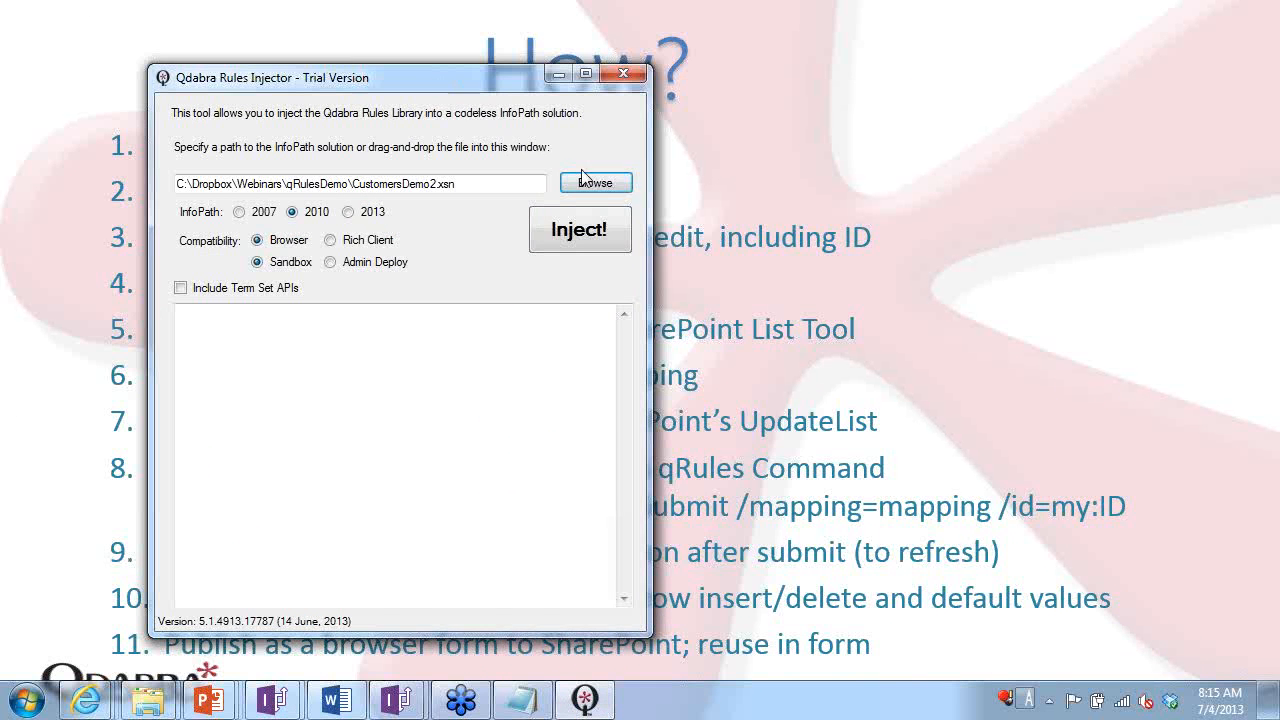
pyautogui.click(588, 182)
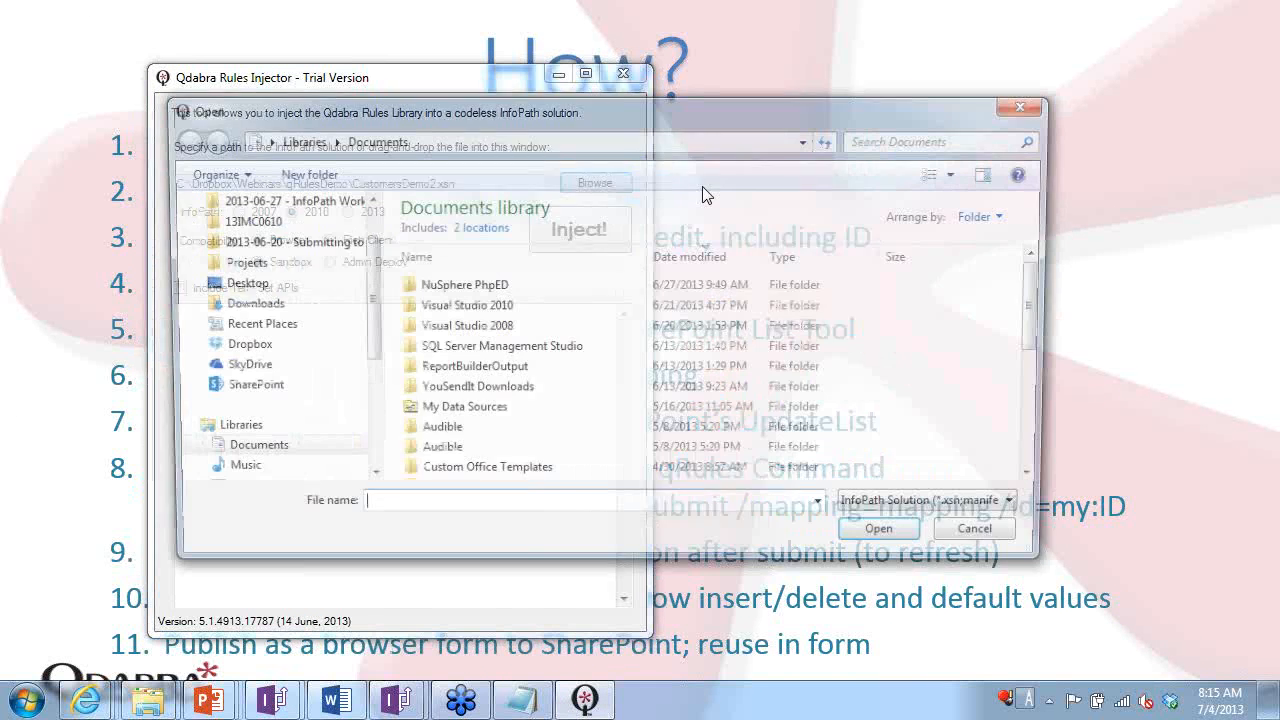
pyautogui.scroll(2, 280, 230)
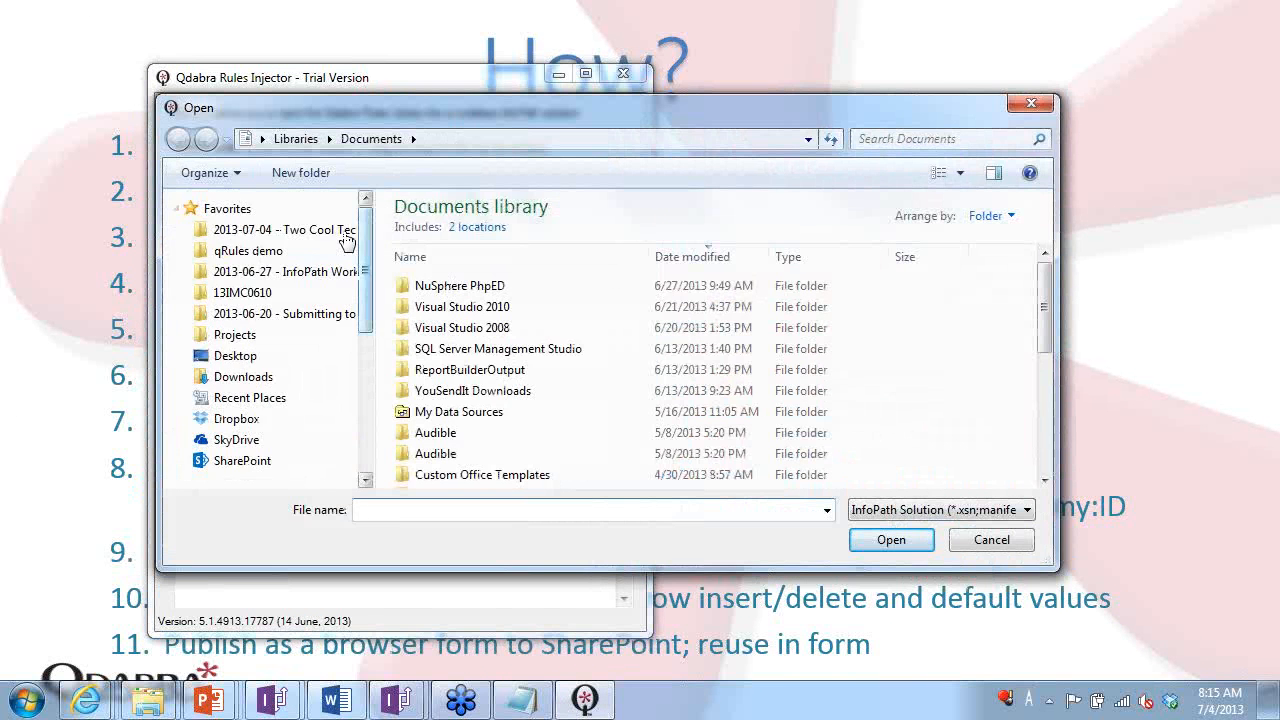
pyautogui.click(260, 229)
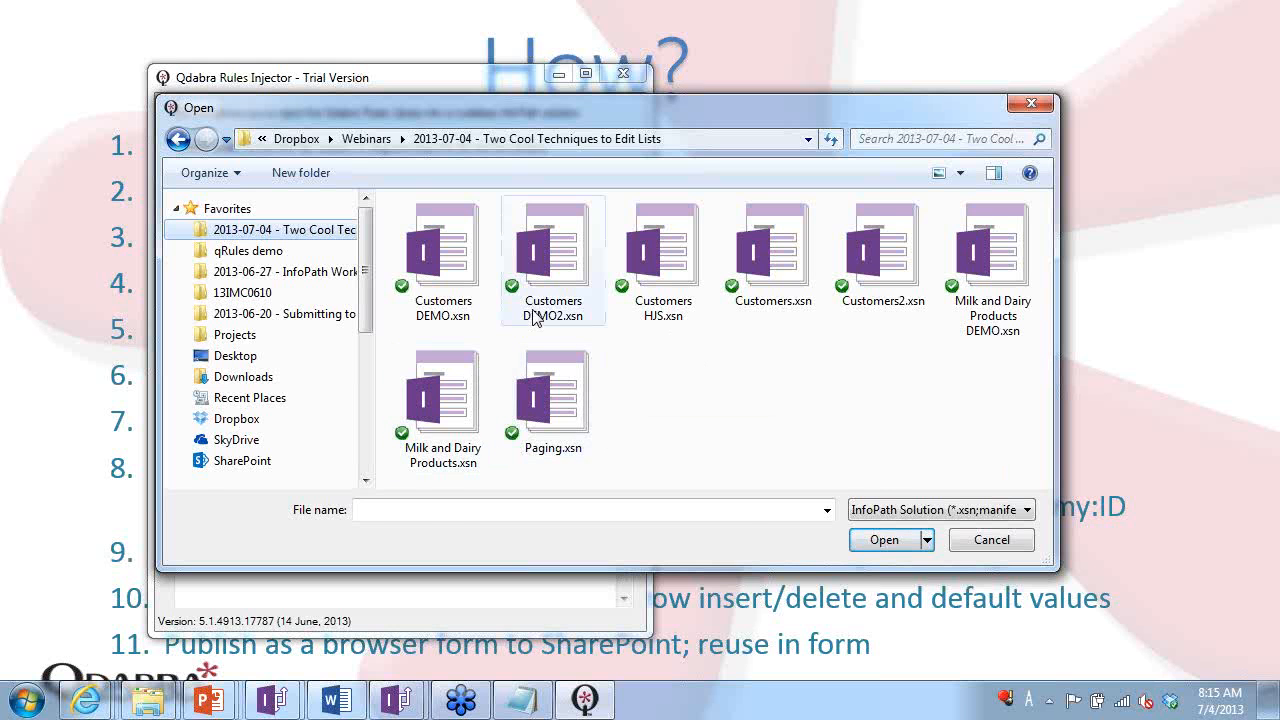
pyautogui.doubleClick(571, 290)
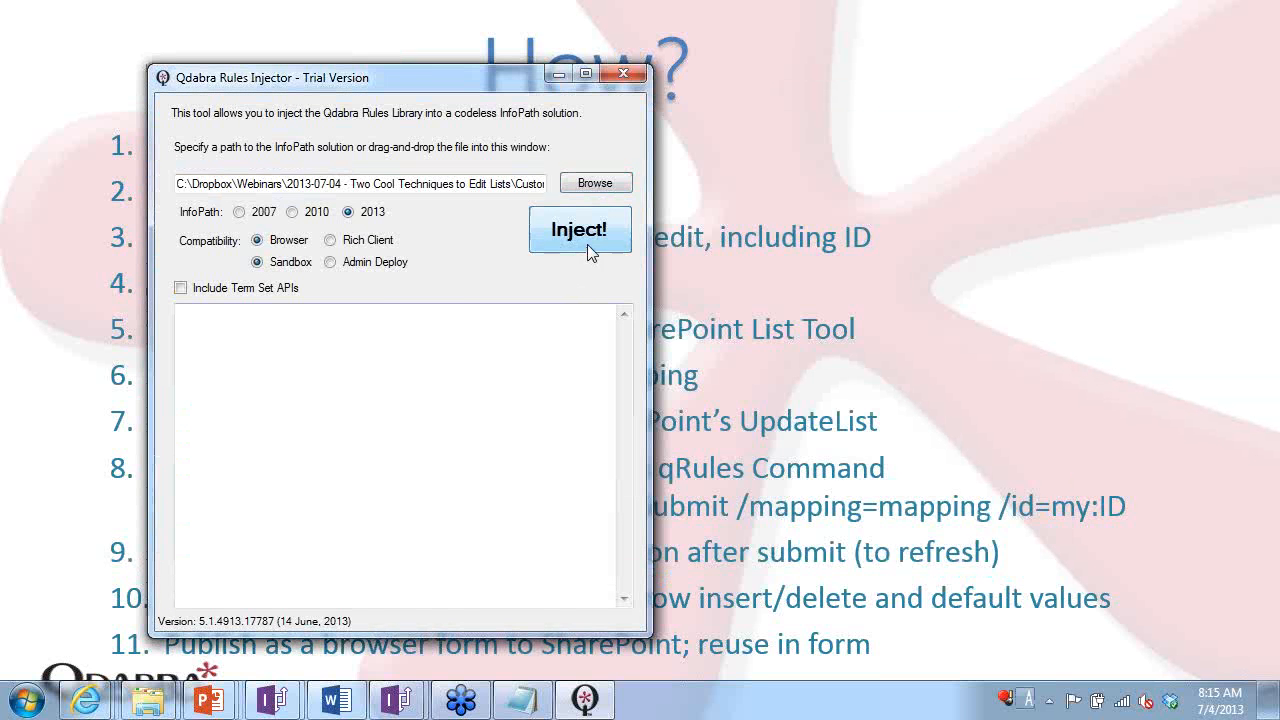
# Inject the Qdabra Rules Library into the chosen form template and close the injector.
pyautogui.click(587, 244)
pyautogui.click(735, 420)
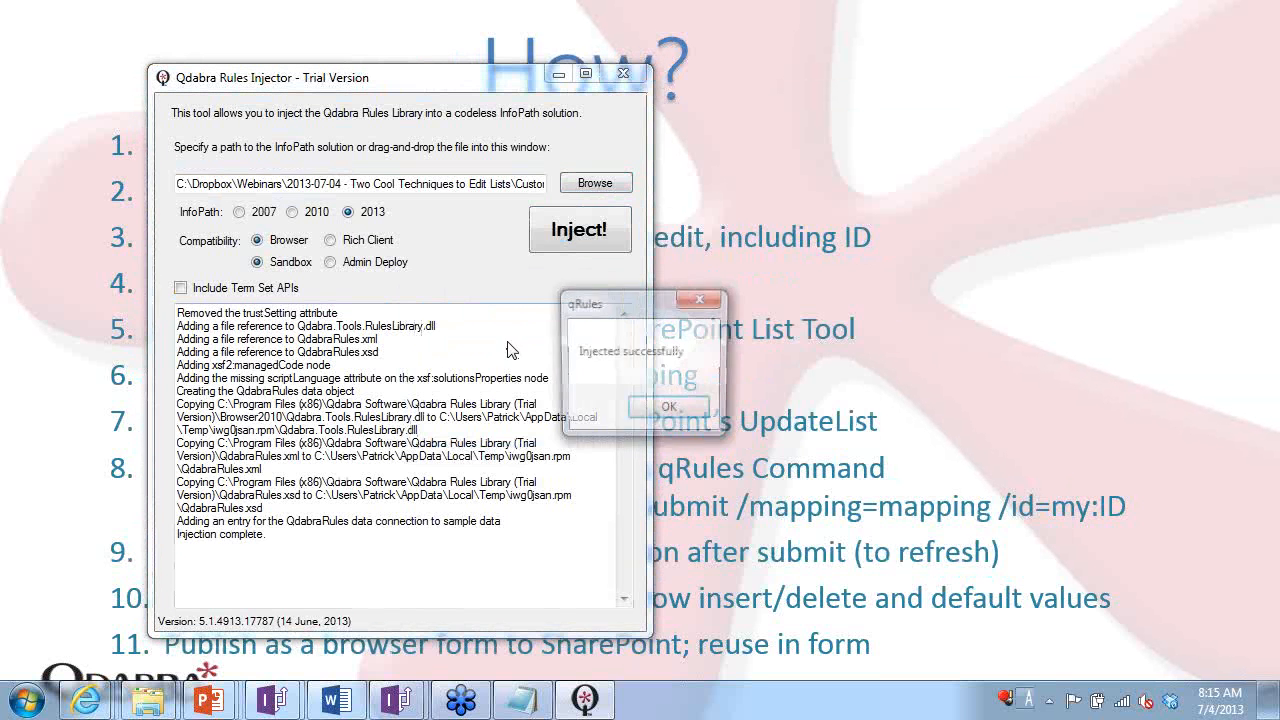
pyautogui.click(668, 412)
pyautogui.click(622, 78)
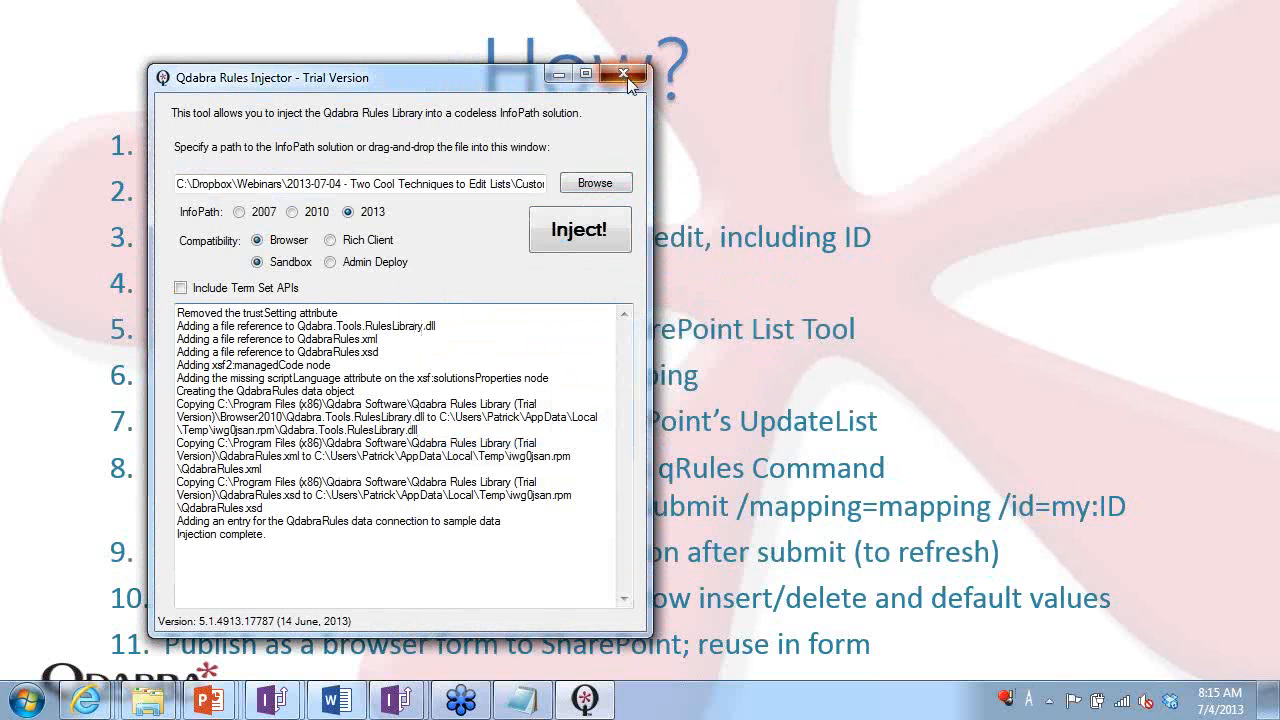
# Switch to the file explorer window of the webinar folder and open Customers DEMO2.xsn in InfoPath design mode.
pyautogui.hotkey('alt', 'Tab')
pyautogui.press('Tab')
pyautogui.press('Tab')
pyautogui.hotkey('alt', 'Tab')
pyautogui.hotkey('alt', 'Tab')
pyautogui.hotkey('alt', 'Tab')
pyautogui.hotkey('alt', 'Tab')
pyautogui.hotkey('alt', 'Tab')
pyautogui.hotkey('alt', 'Tab')
pyautogui.hotkey('alt', 'Tab')
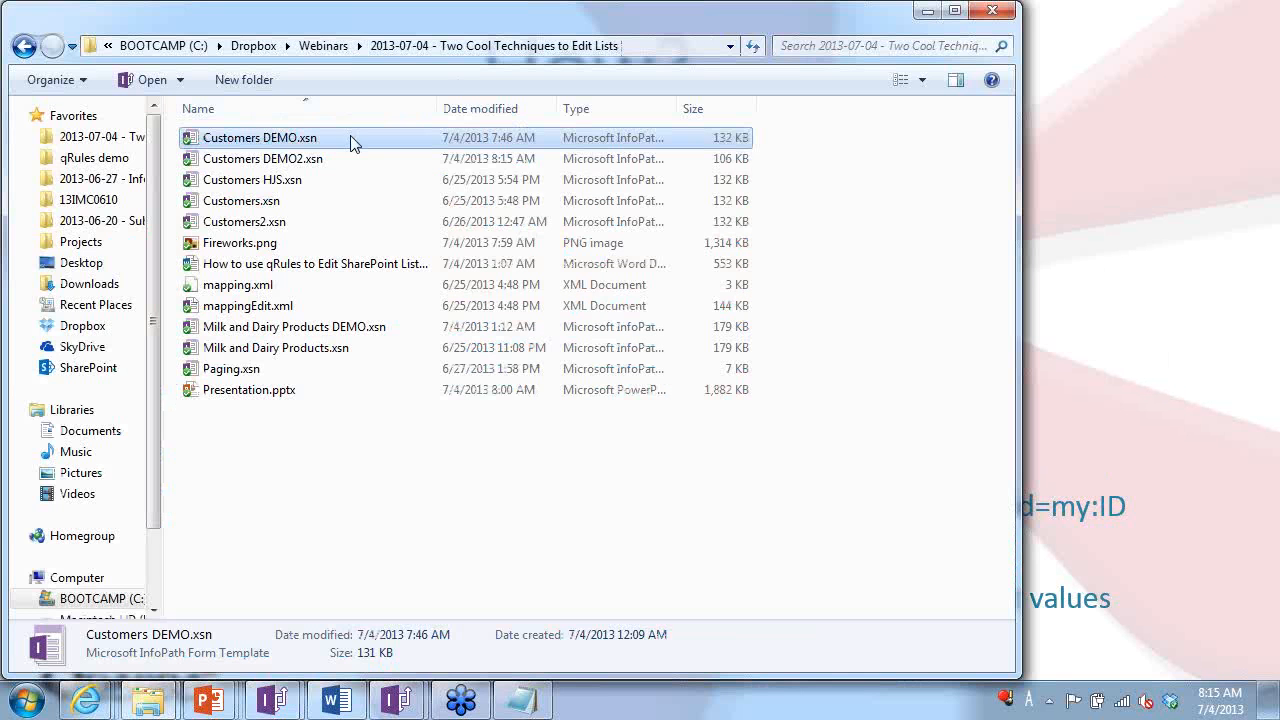
pyautogui.rightClick(345, 158)
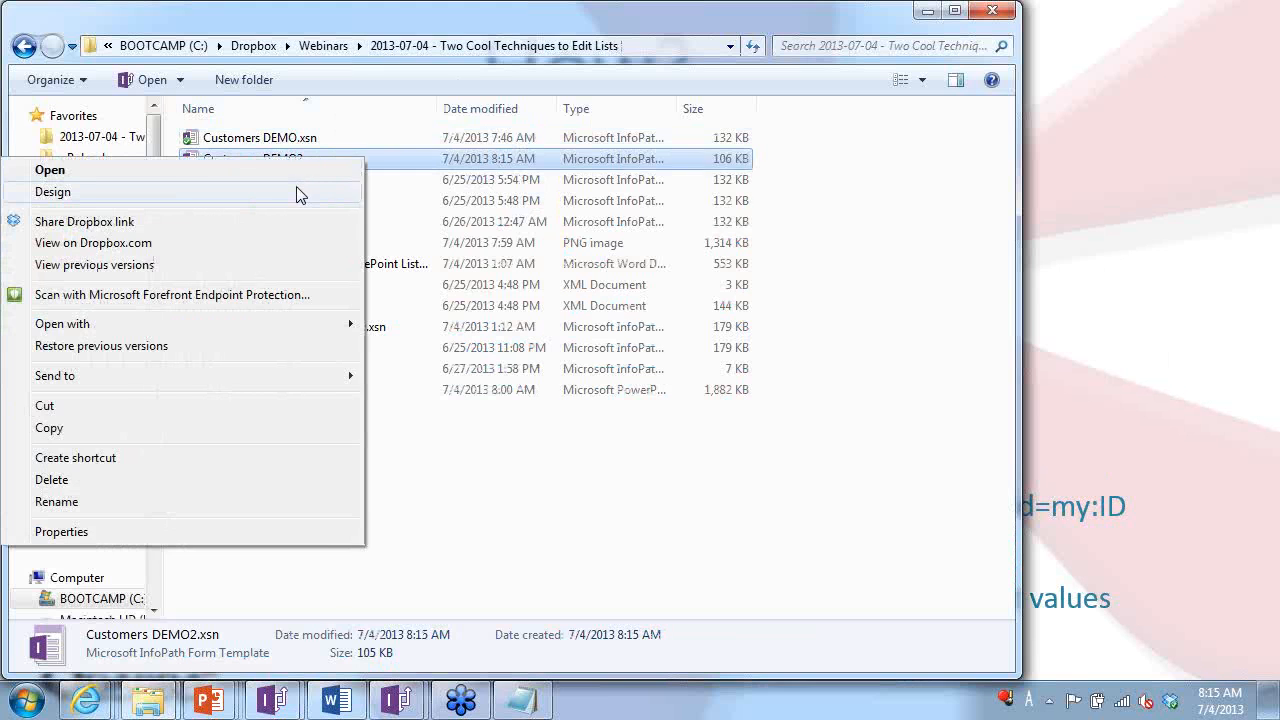
pyautogui.click(296, 193)
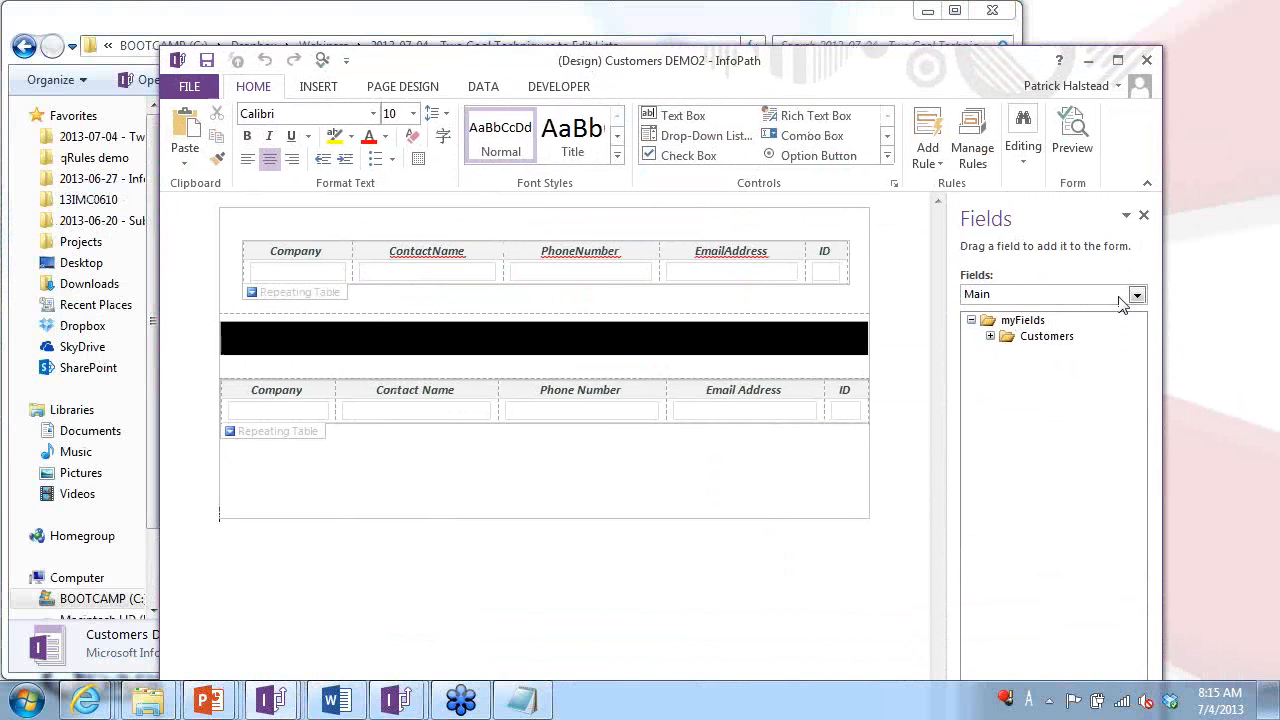
# Examine the QdabraRules secondary data source's fields, return to the Main data source, and reposition the design window.
pyautogui.click(1136, 295)
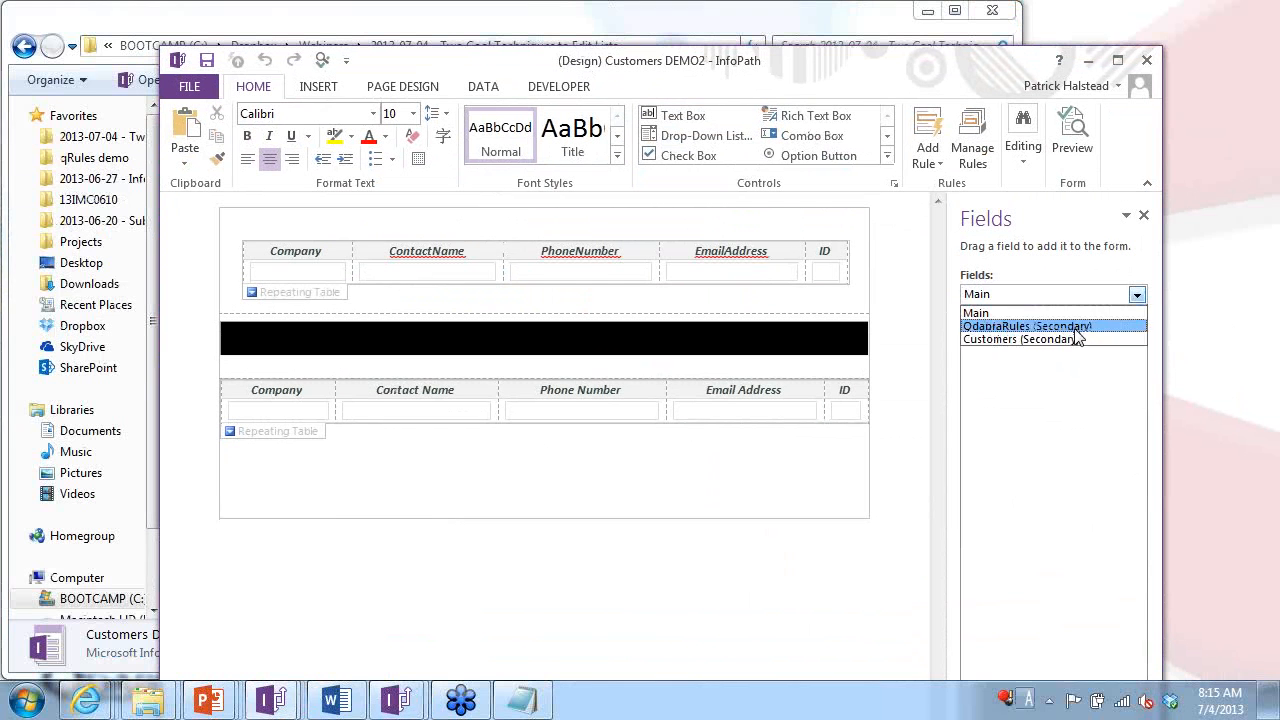
pyautogui.click(1076, 327)
pyautogui.click(1104, 296)
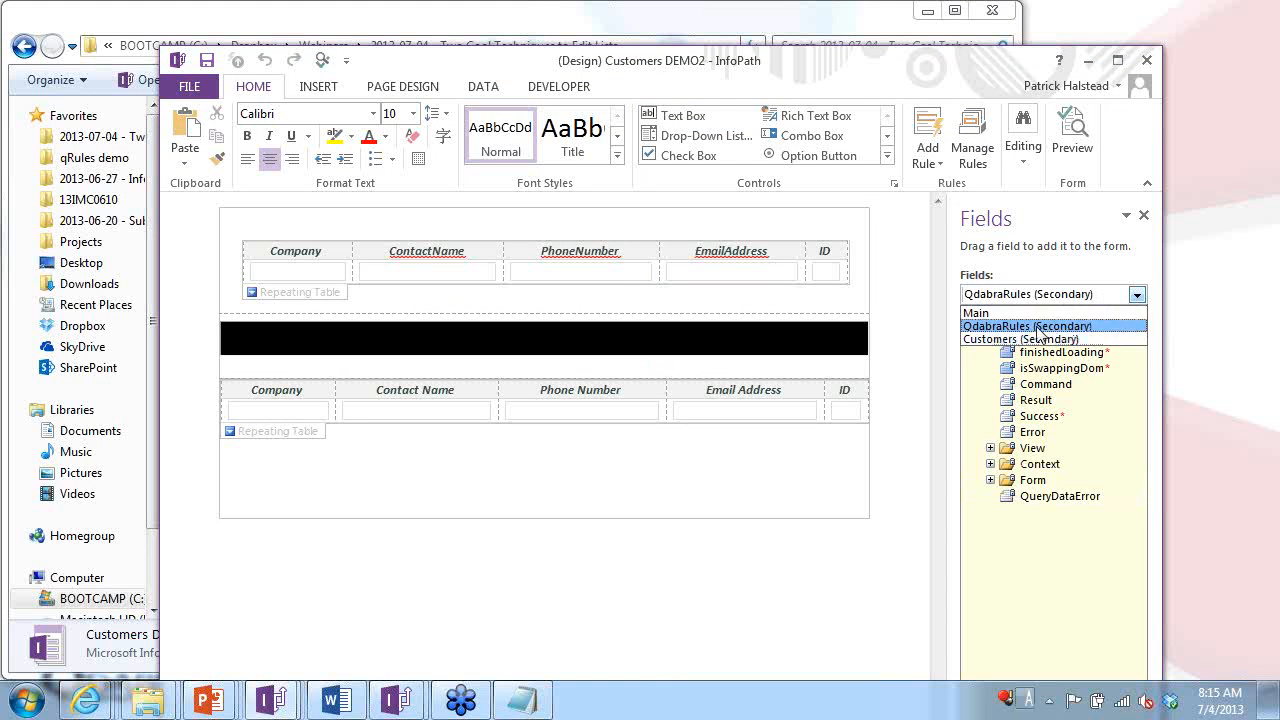
pyautogui.click(1000, 310)
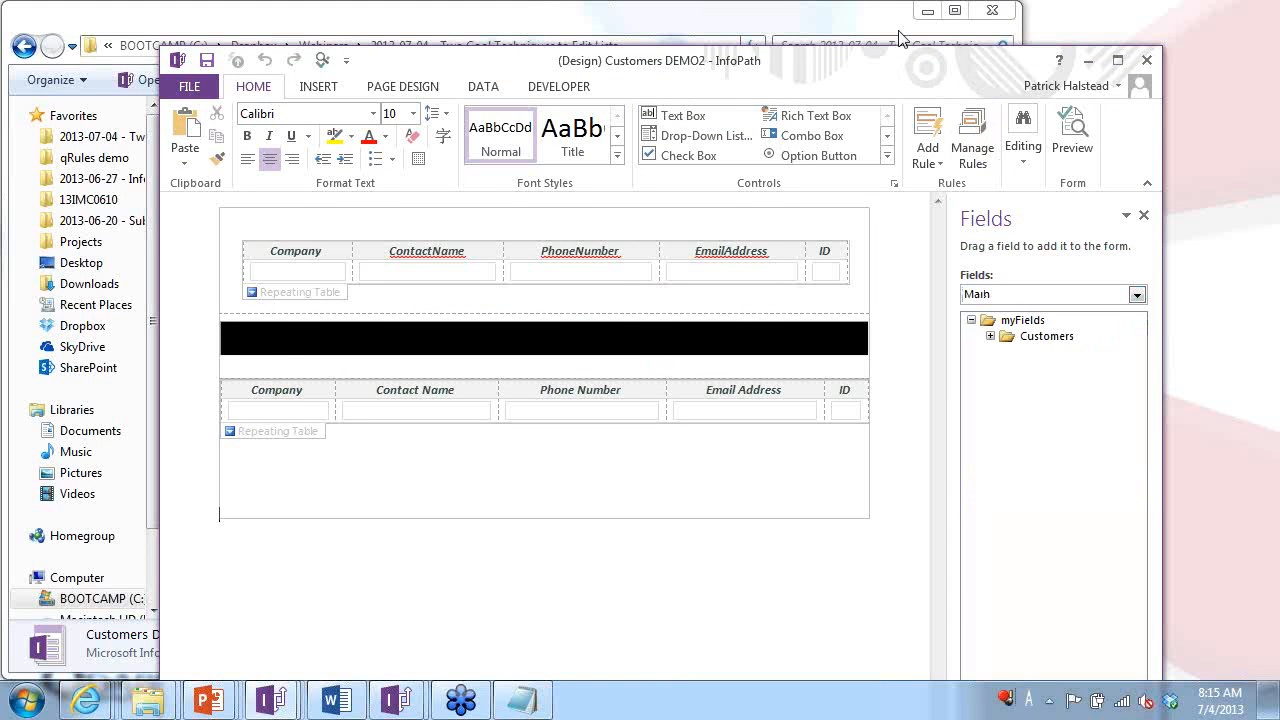
pyautogui.moveTo(910, 62); pyautogui.dragTo(870, 36)
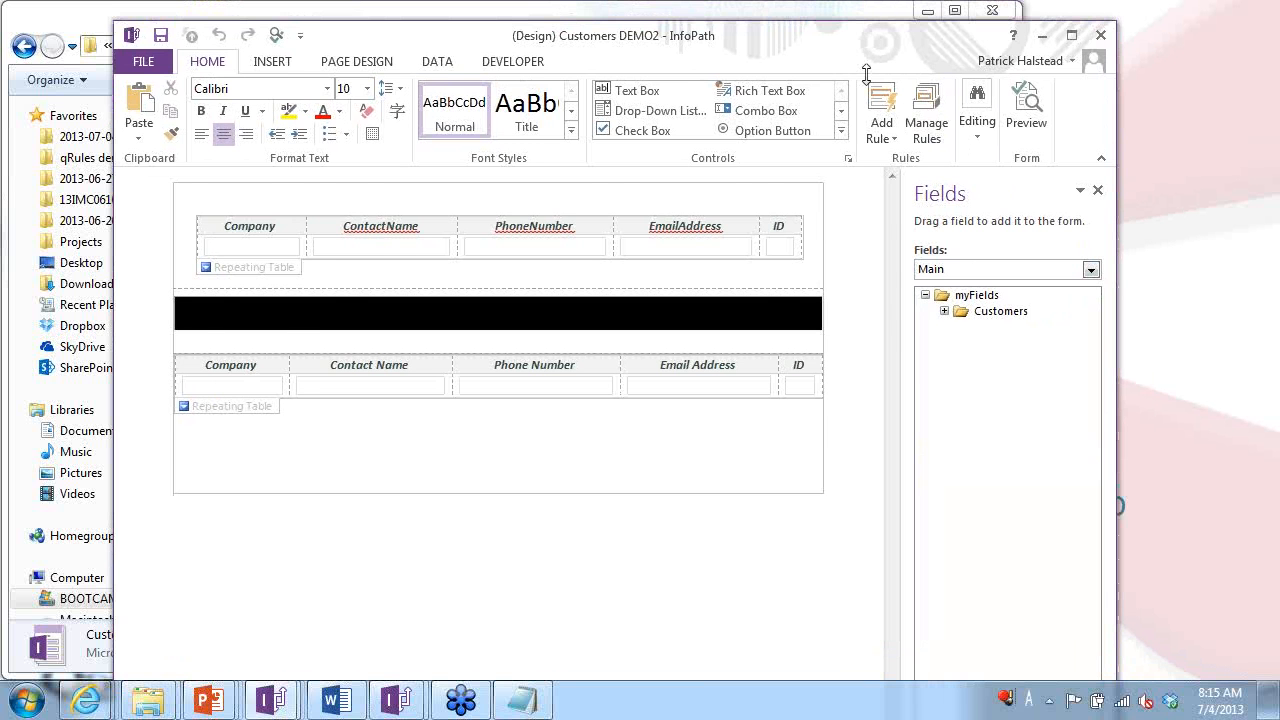
pyautogui.moveTo(866, 35); pyautogui.dragTo(823, 62)
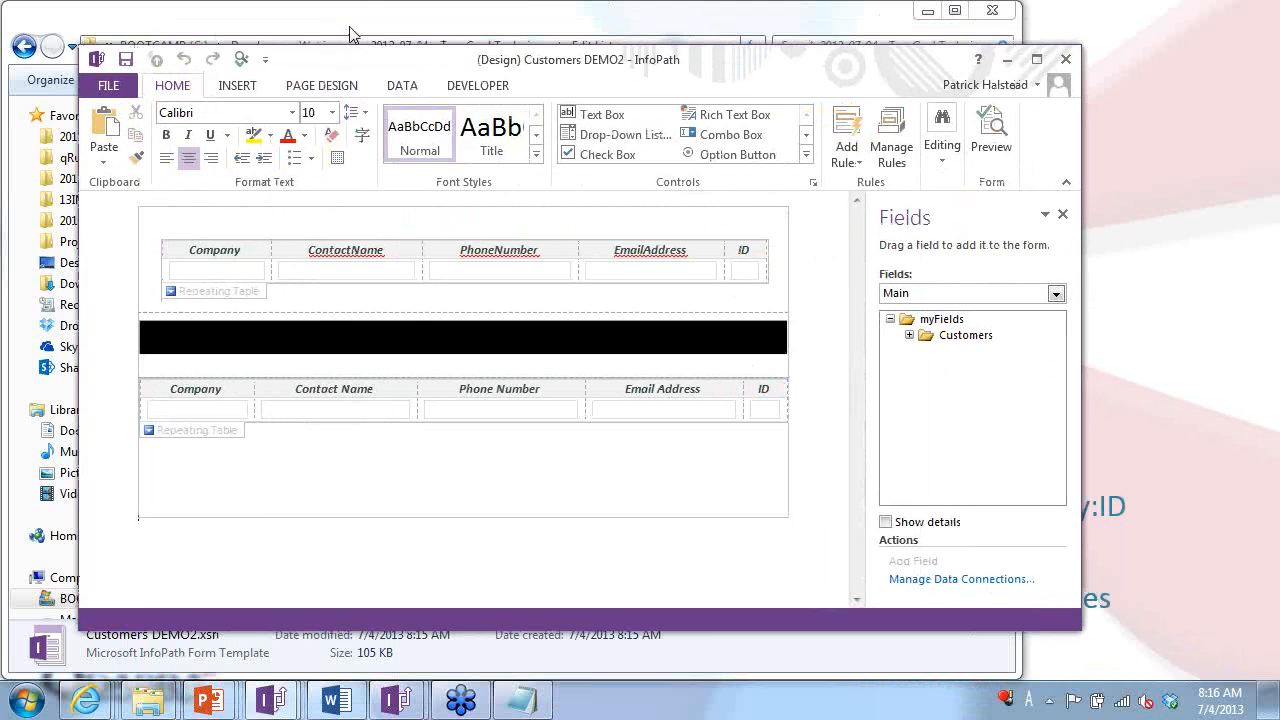
# Create a new form to fill out from the installed Qdabra InfoPath to SharePoint List Tool.
pyautogui.press('super')
pyautogui.click(140, 163)
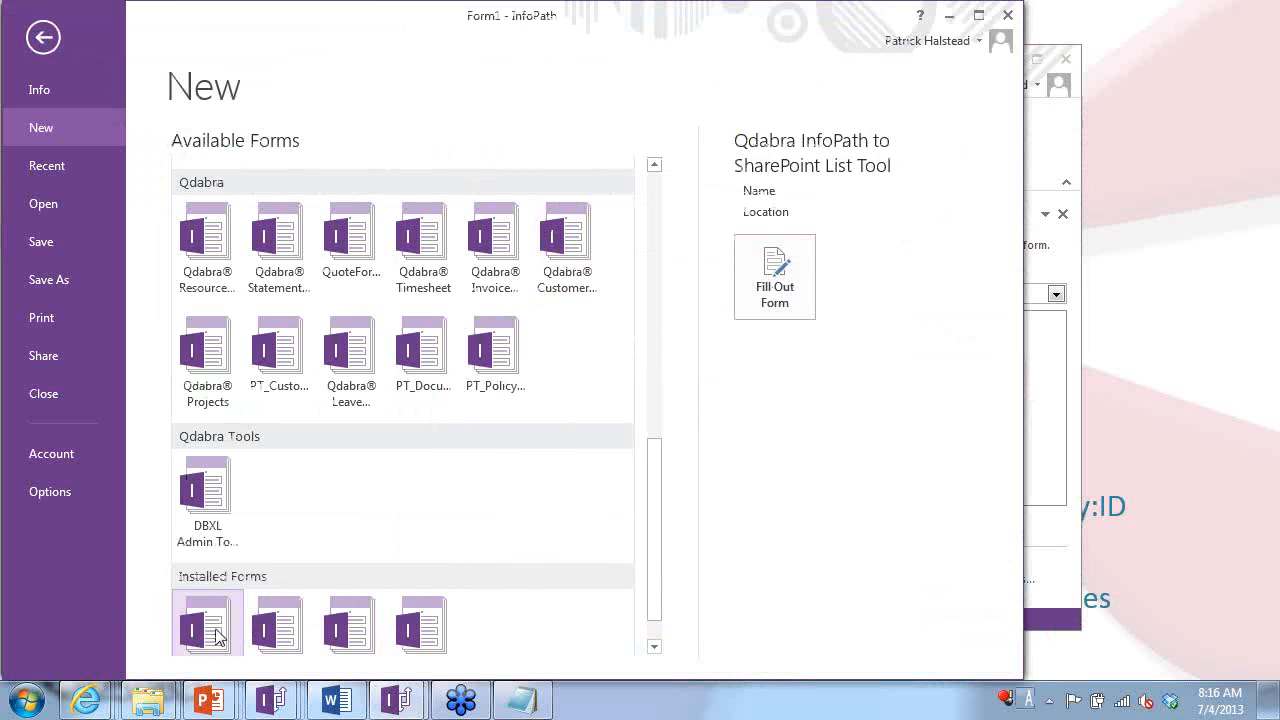
pyautogui.scroll(-1, 416, 494)
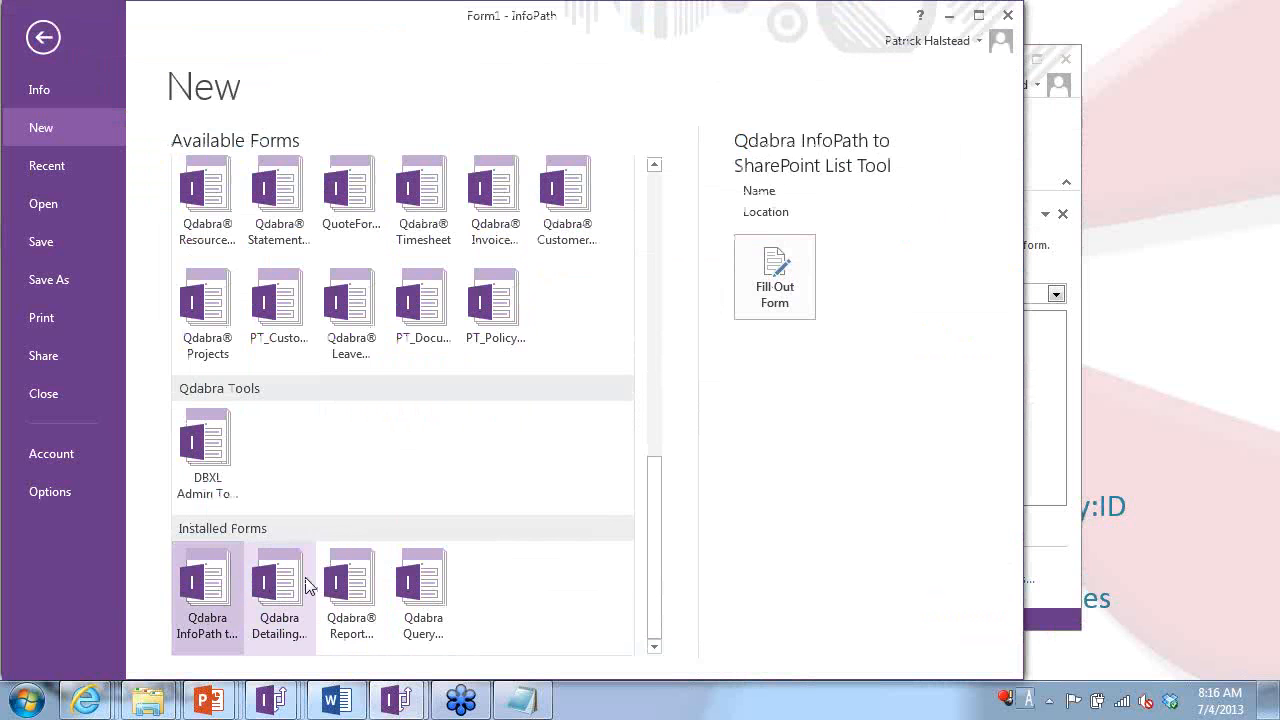
pyautogui.doubleClick(209, 614)
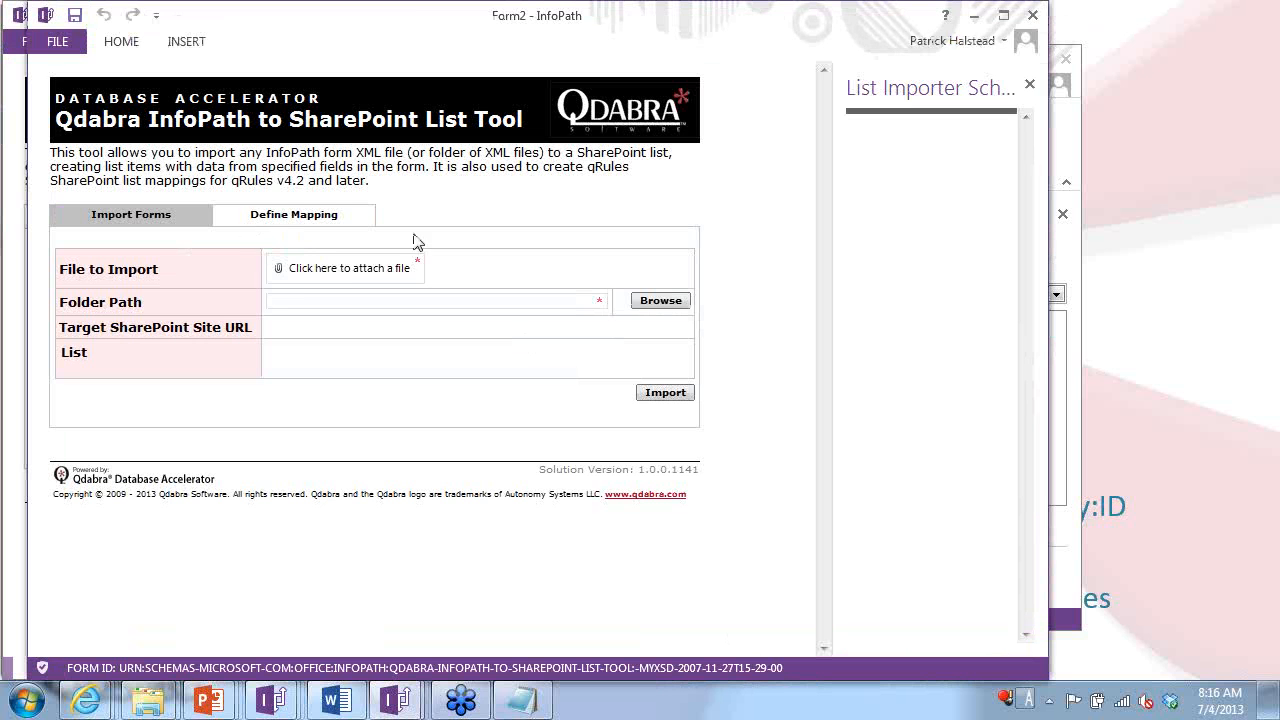
pyautogui.click(356, 278)
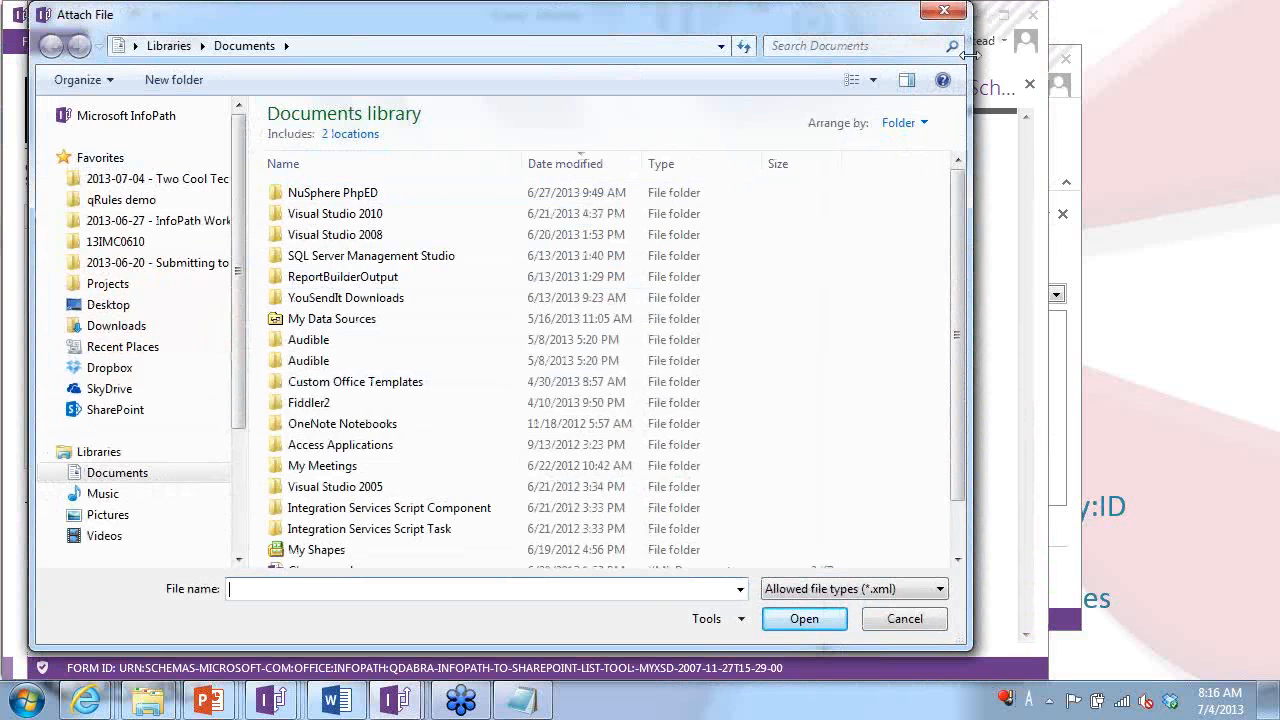
pyautogui.click(944, 11)
# Switch to defining a mapping and attach Customers DEMO2.xsn from the 2013-07-04 - Two Cool Techniques to Edit Lists folder as the source.
pyautogui.click(292, 219)
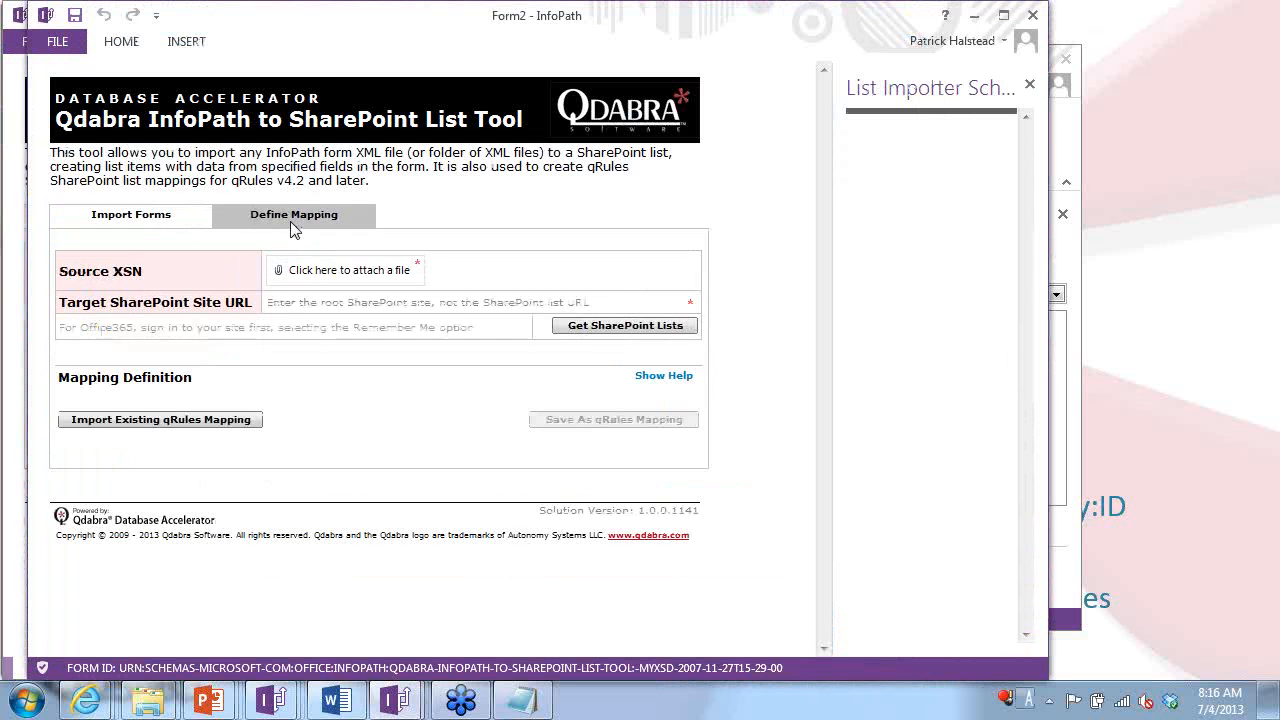
pyautogui.click(378, 277)
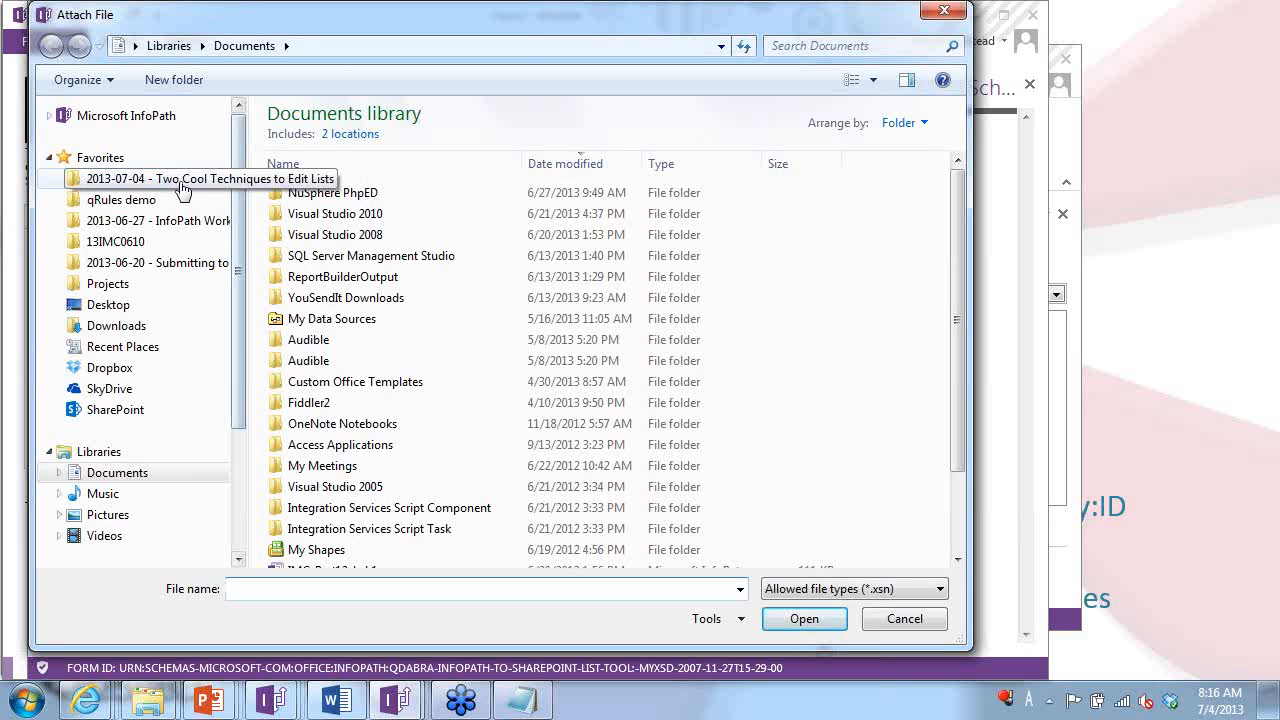
pyautogui.click(181, 189)
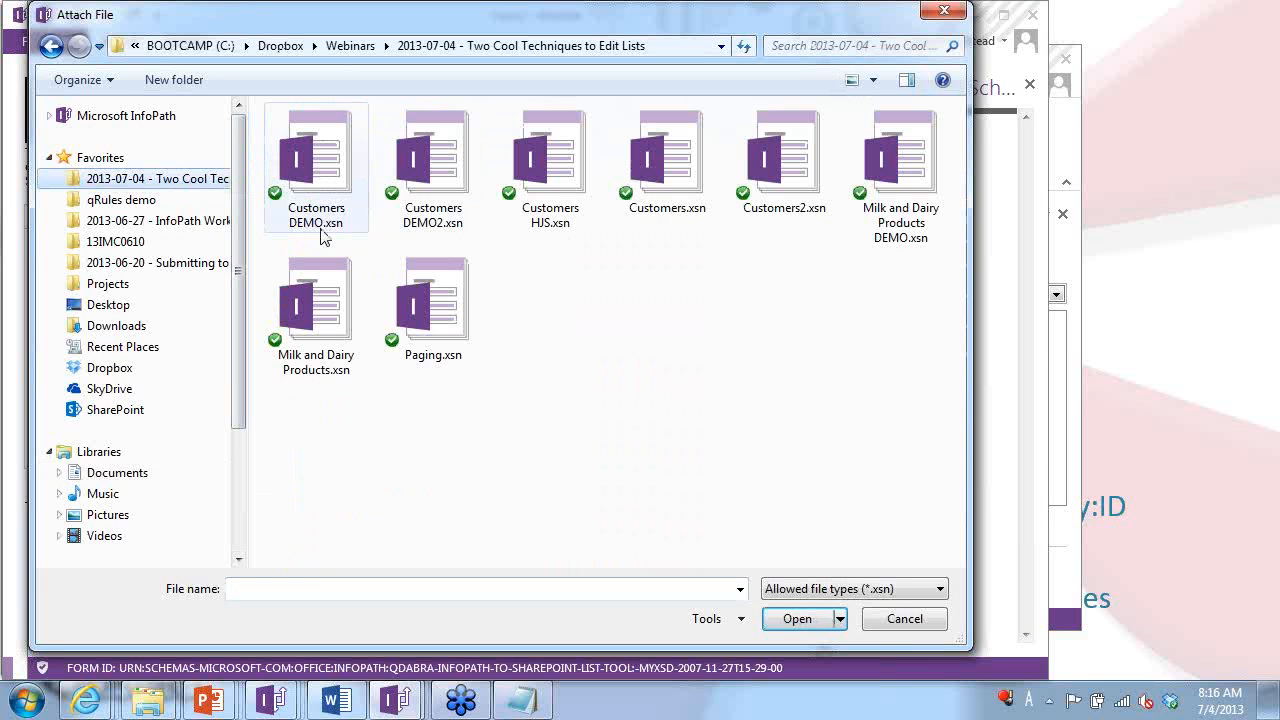
pyautogui.doubleClick(436, 197)
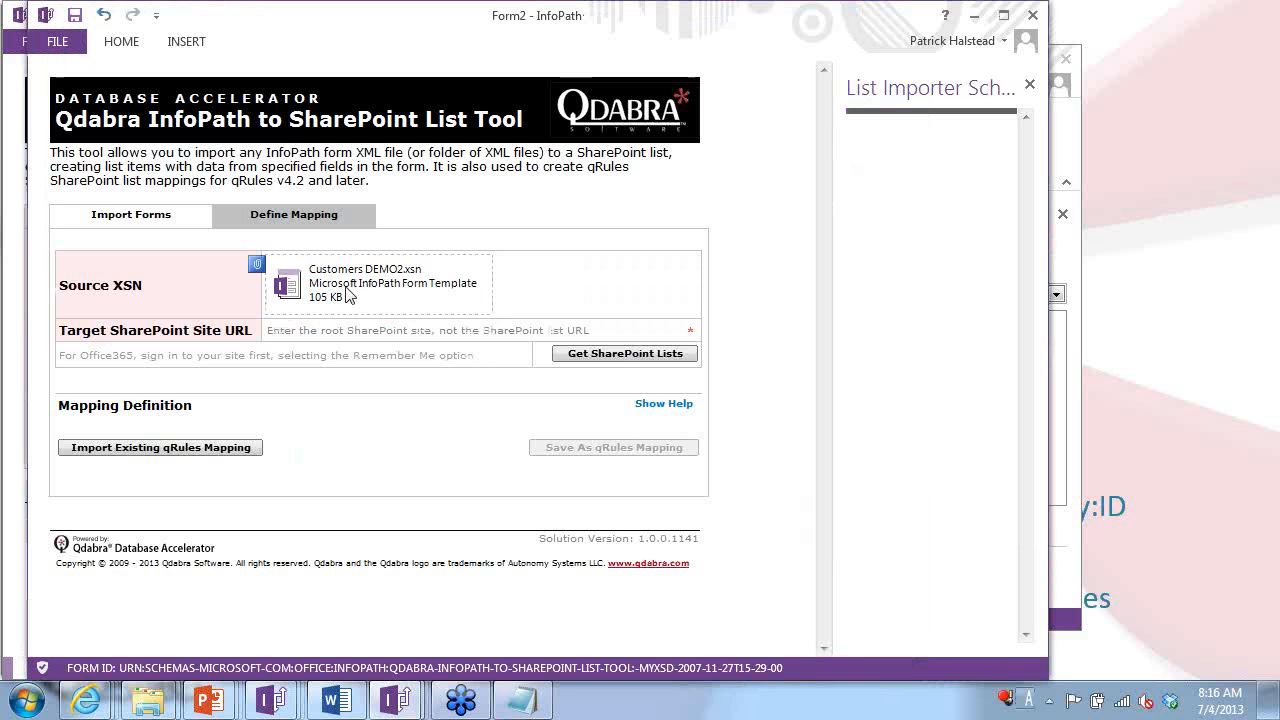
pyautogui.click(389, 331)
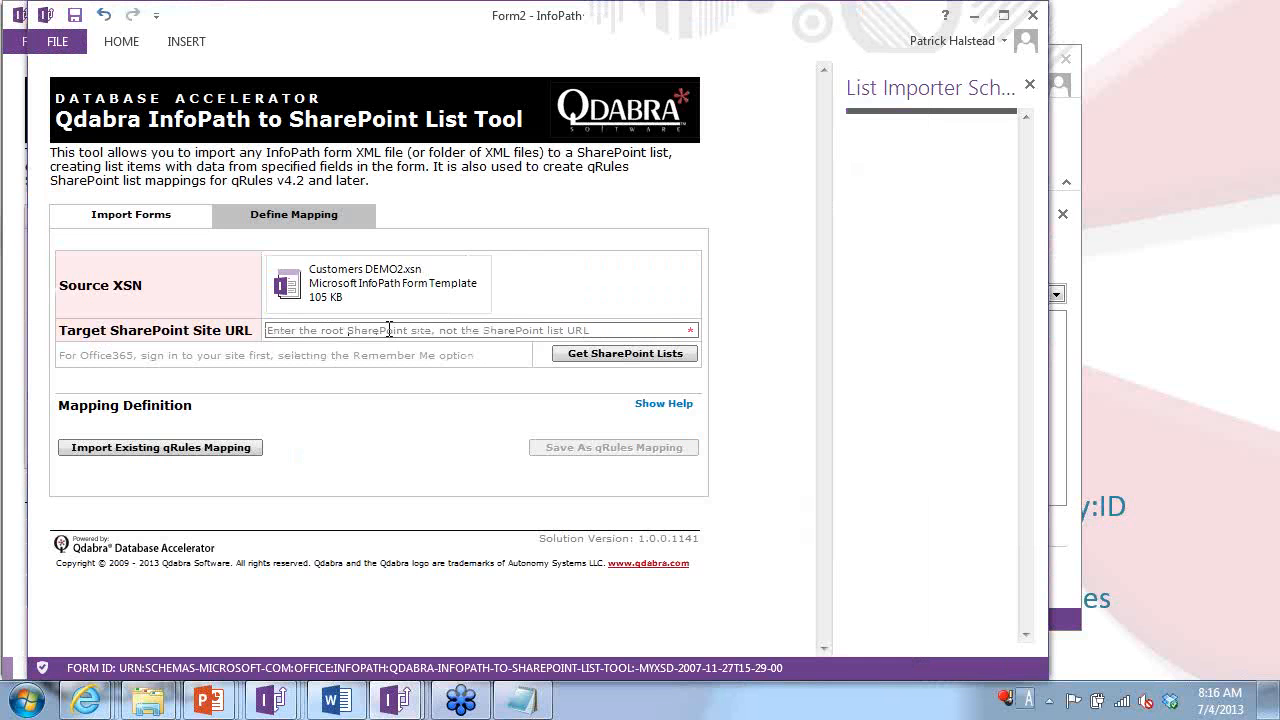
pyautogui.write('http://au/')
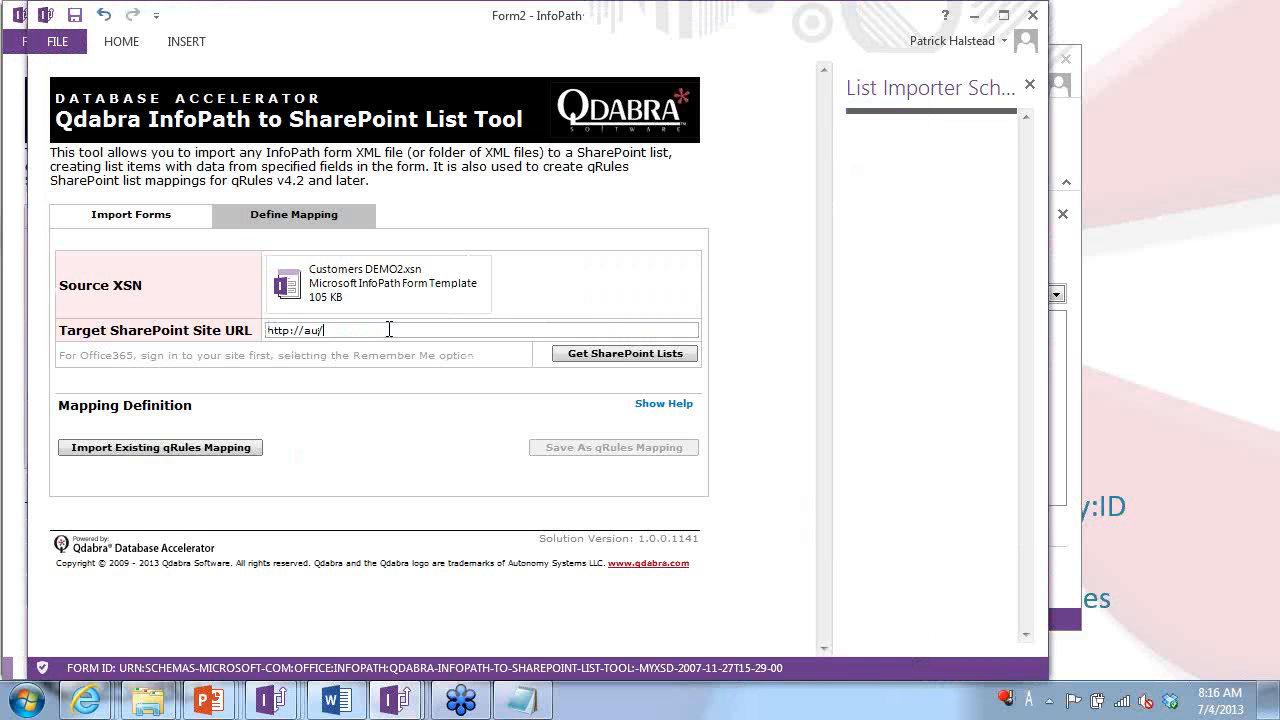
pyautogui.press('BackSpace')
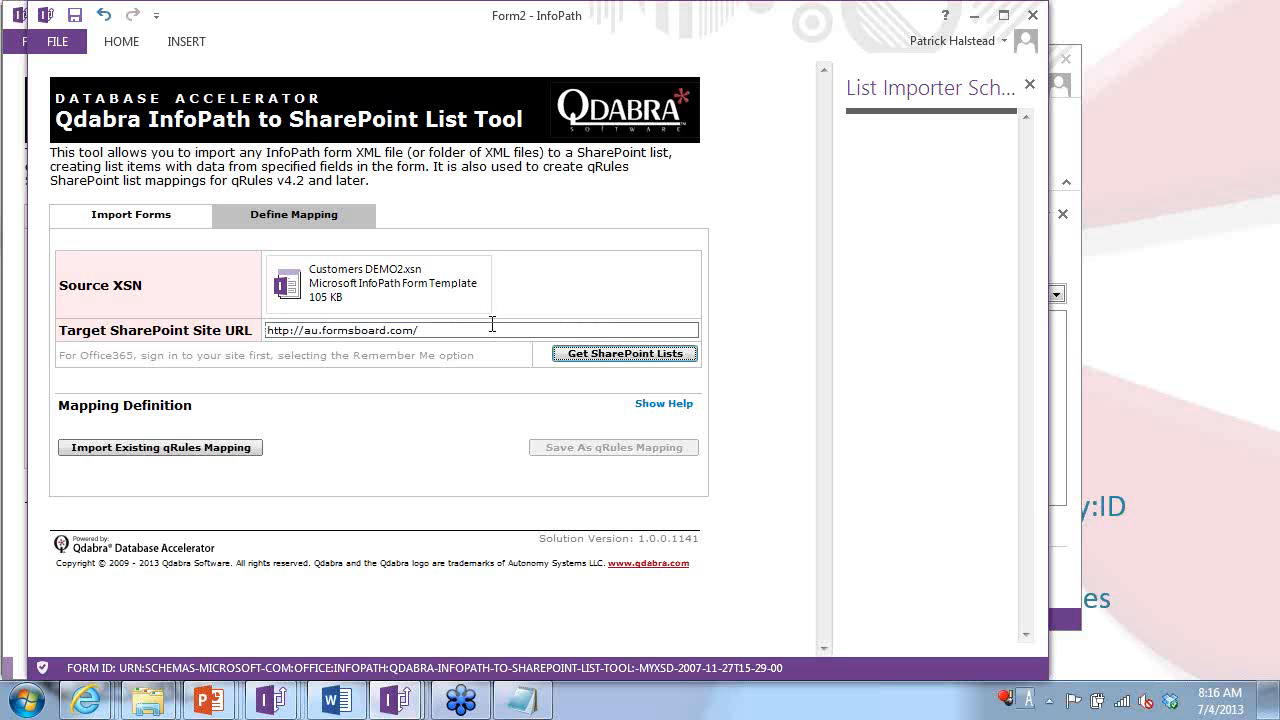
pyautogui.click(579, 355)
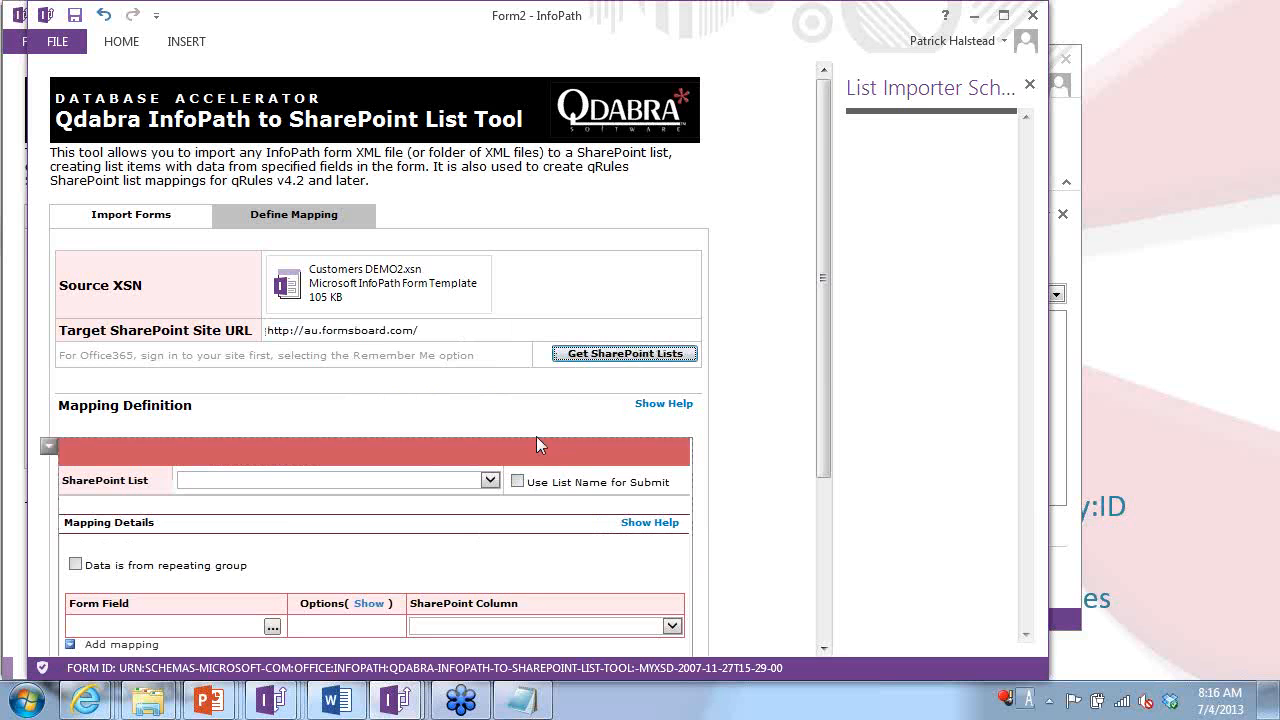
# Choose Customers as the SharePoint list for the mapping definition.
pyautogui.scroll(-3, 536, 436)
pyautogui.click(398, 304)
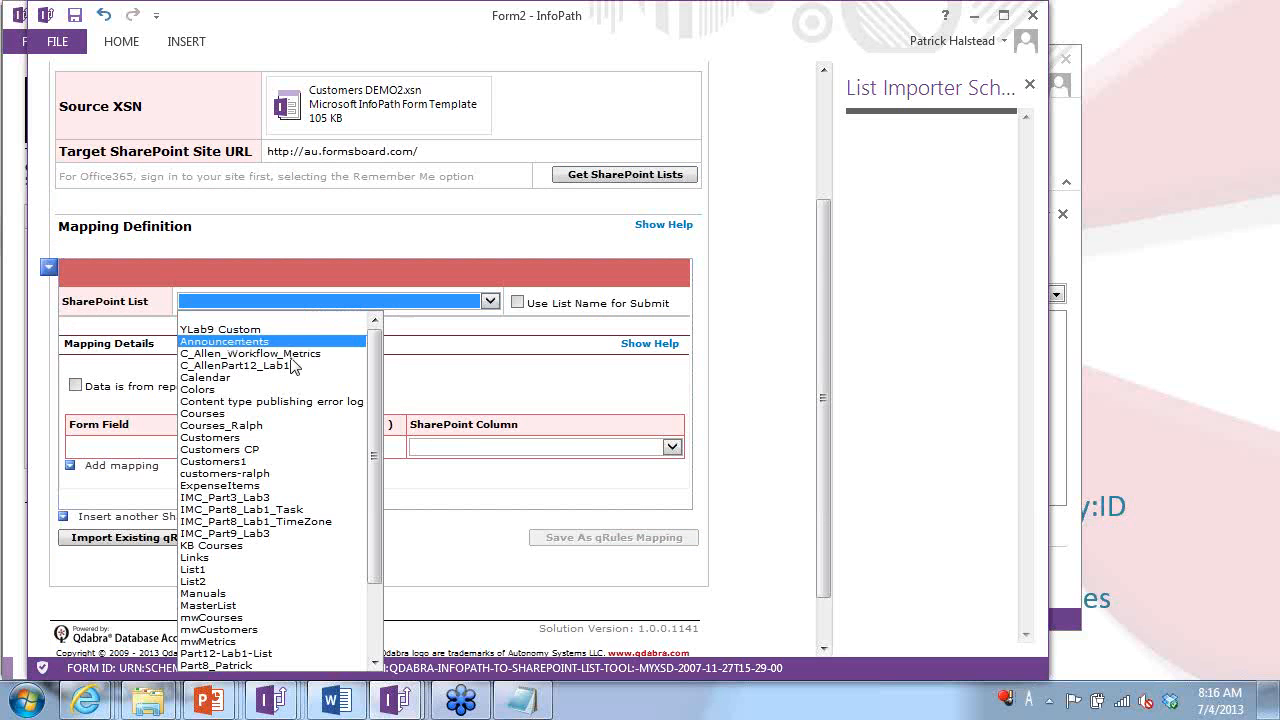
pyautogui.click(264, 439)
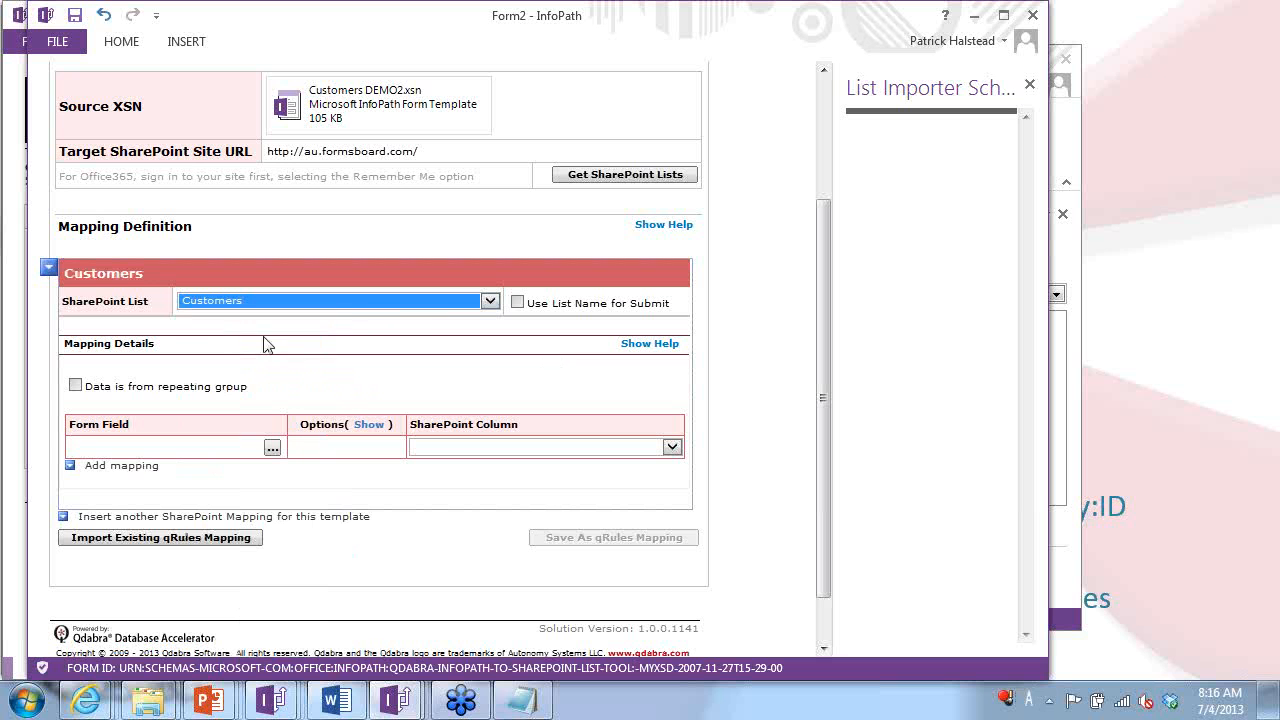
pyautogui.click(770, 347)
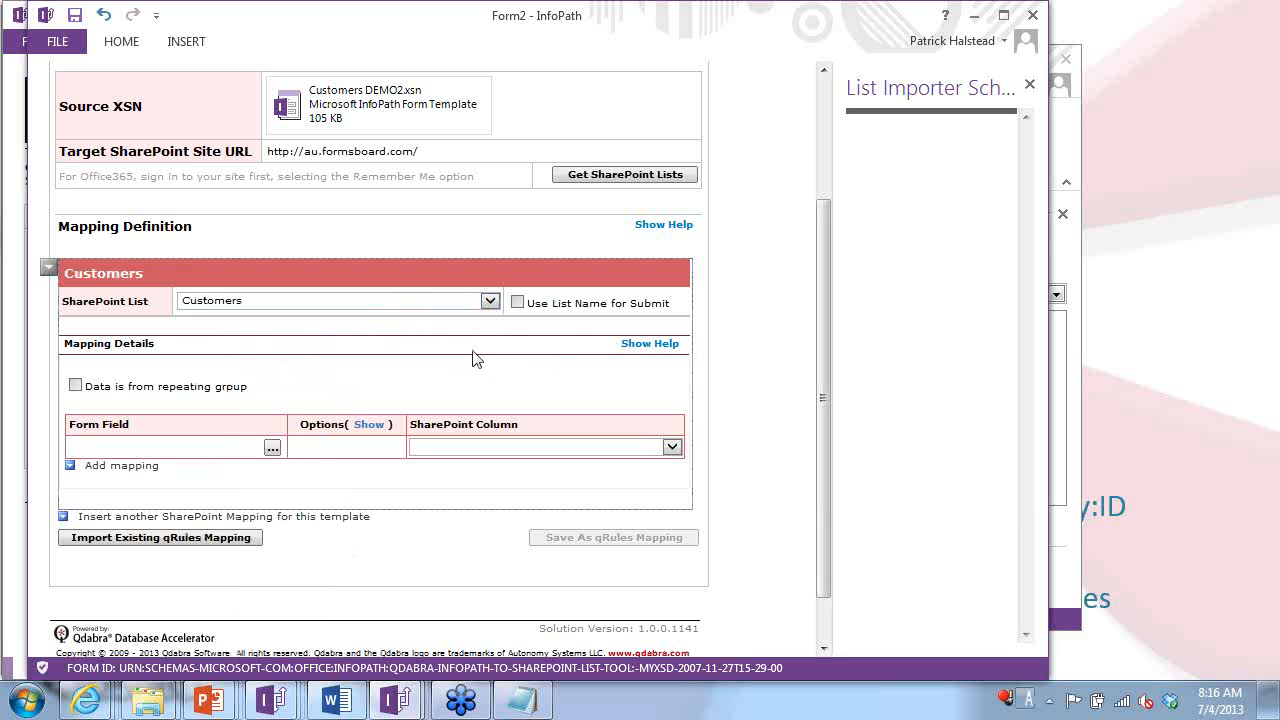
# Mark the data as coming from a repeating group and set that group to my:myFields/my:Customers/my:Customer.
pyautogui.click(75, 386)
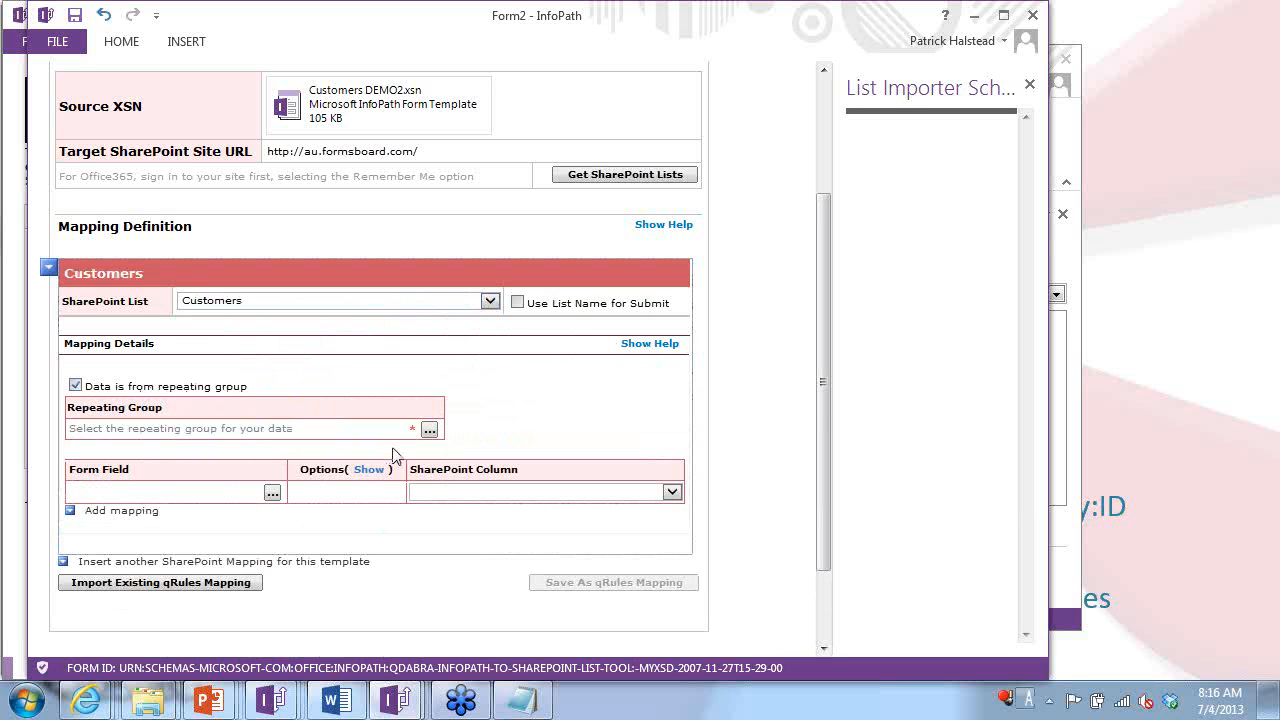
pyautogui.click(429, 429)
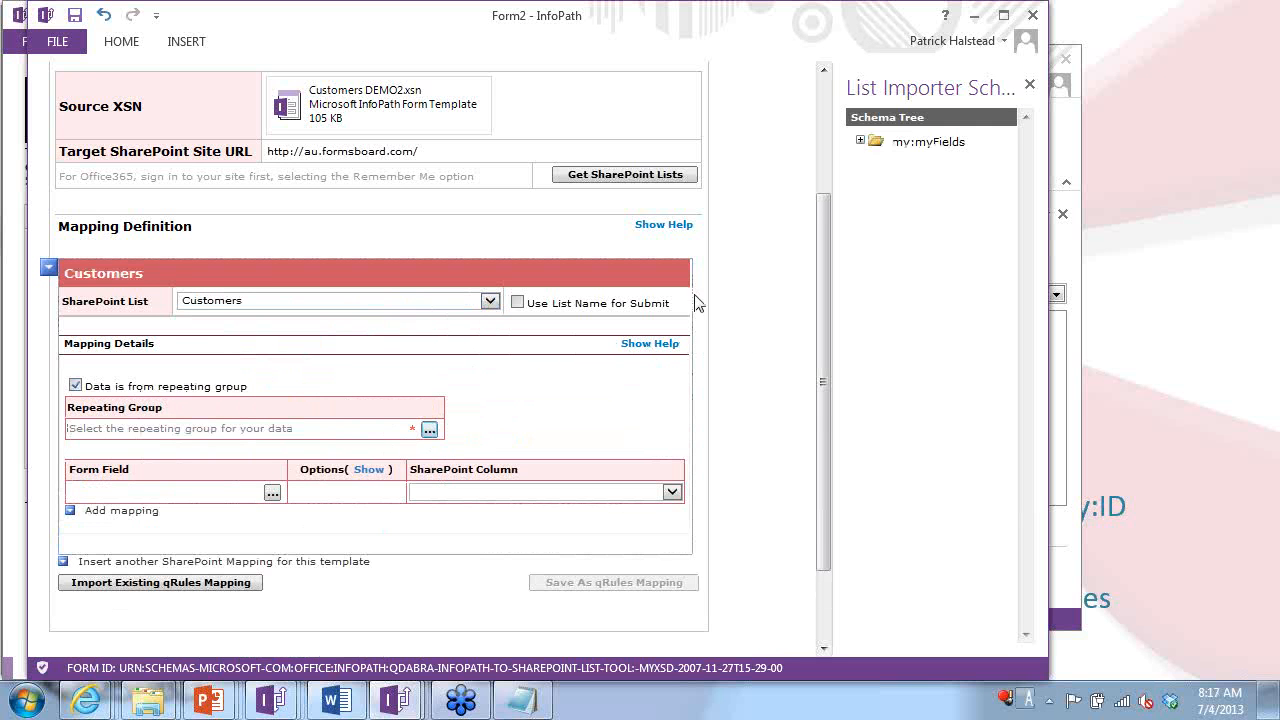
pyautogui.click(858, 141)
pyautogui.click(871, 155)
pyautogui.doubleClick(955, 172)
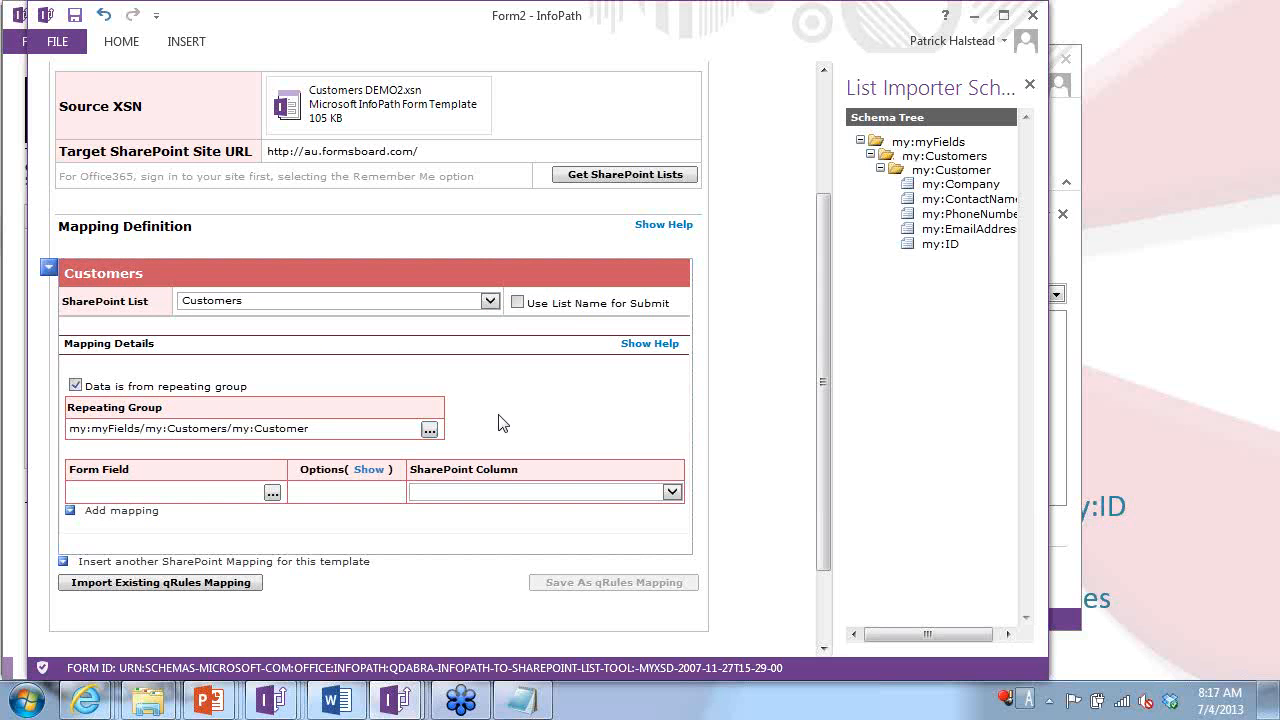
# Map the form field my:Company to the SharePoint column Company in the first mapping row.
pyautogui.click(260, 489)
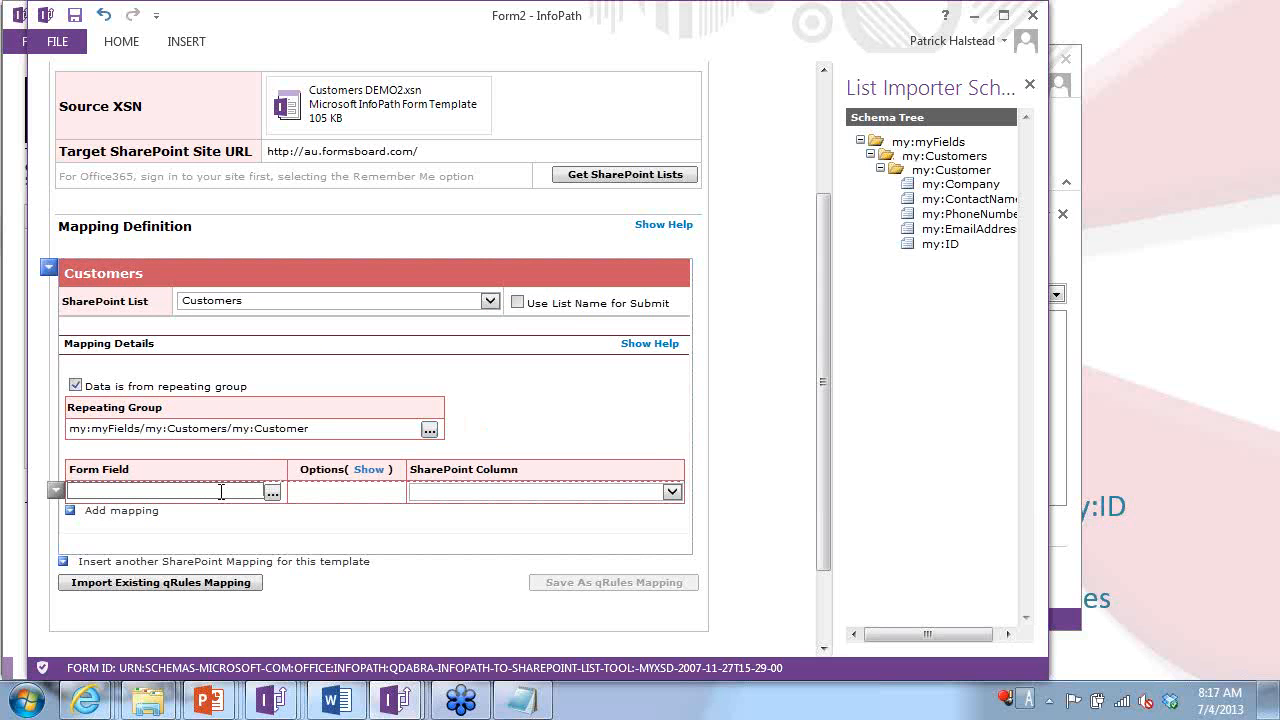
pyautogui.click(281, 492)
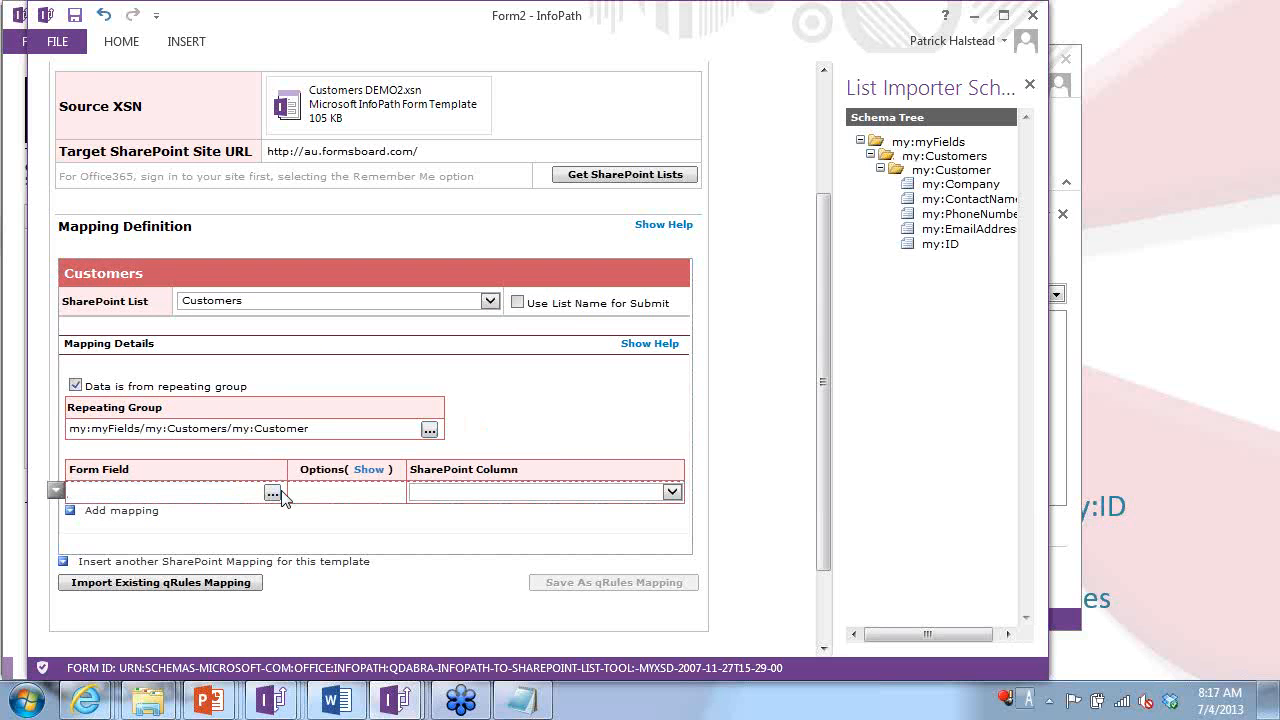
pyautogui.doubleClick(975, 185)
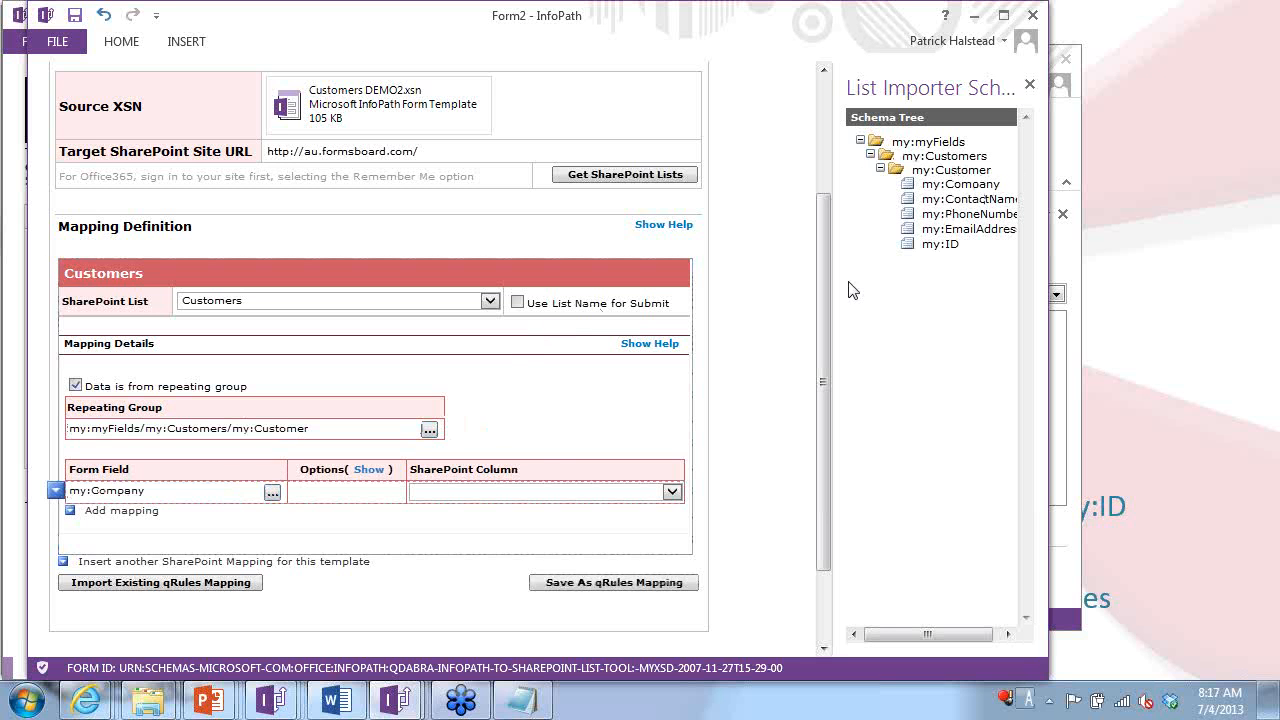
pyautogui.click(672, 491)
pyautogui.click(435, 533)
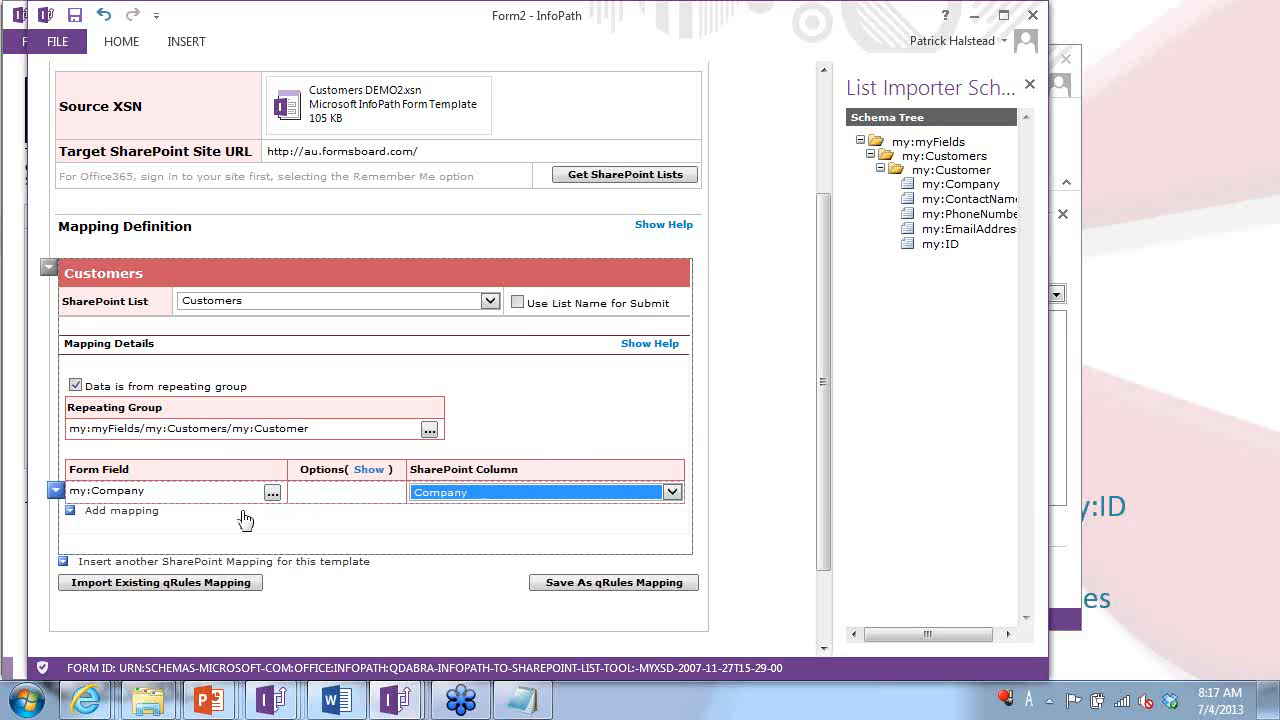
# Add a mapping row that links my:ContactName to the SharePoint column ContactName.
pyautogui.click(130, 511)
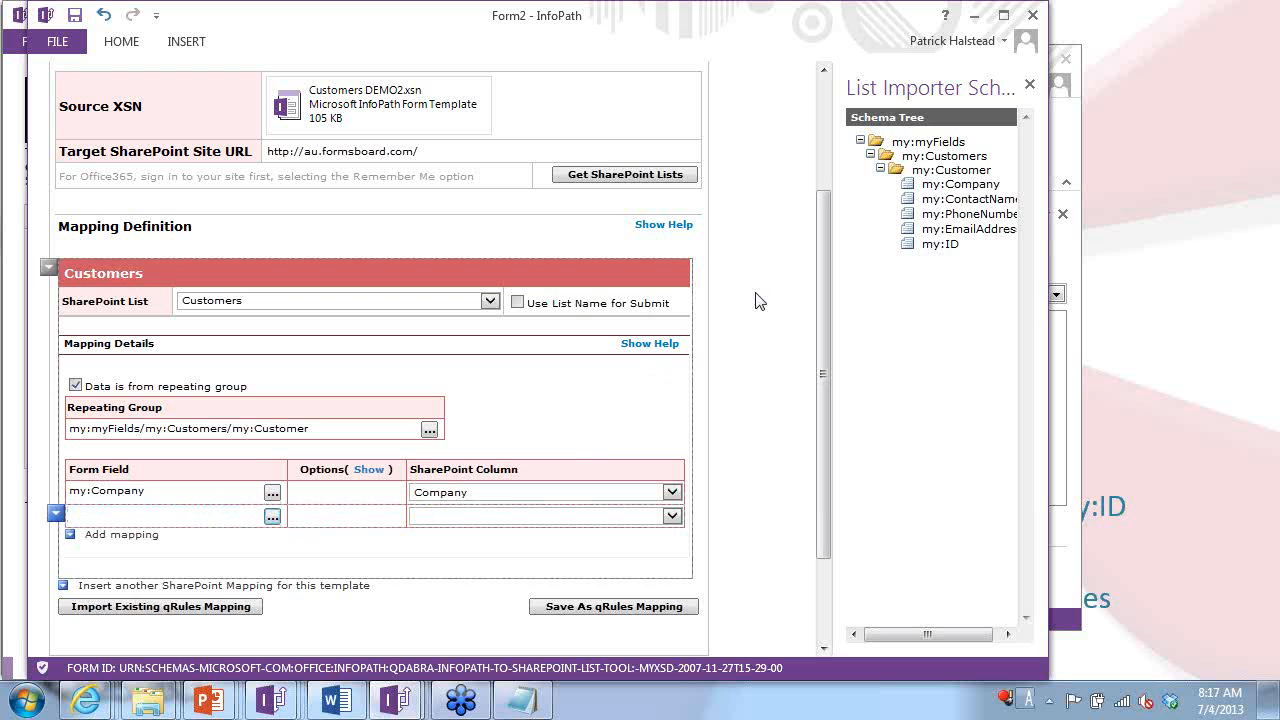
pyautogui.doubleClick(968, 200)
pyautogui.click(672, 515)
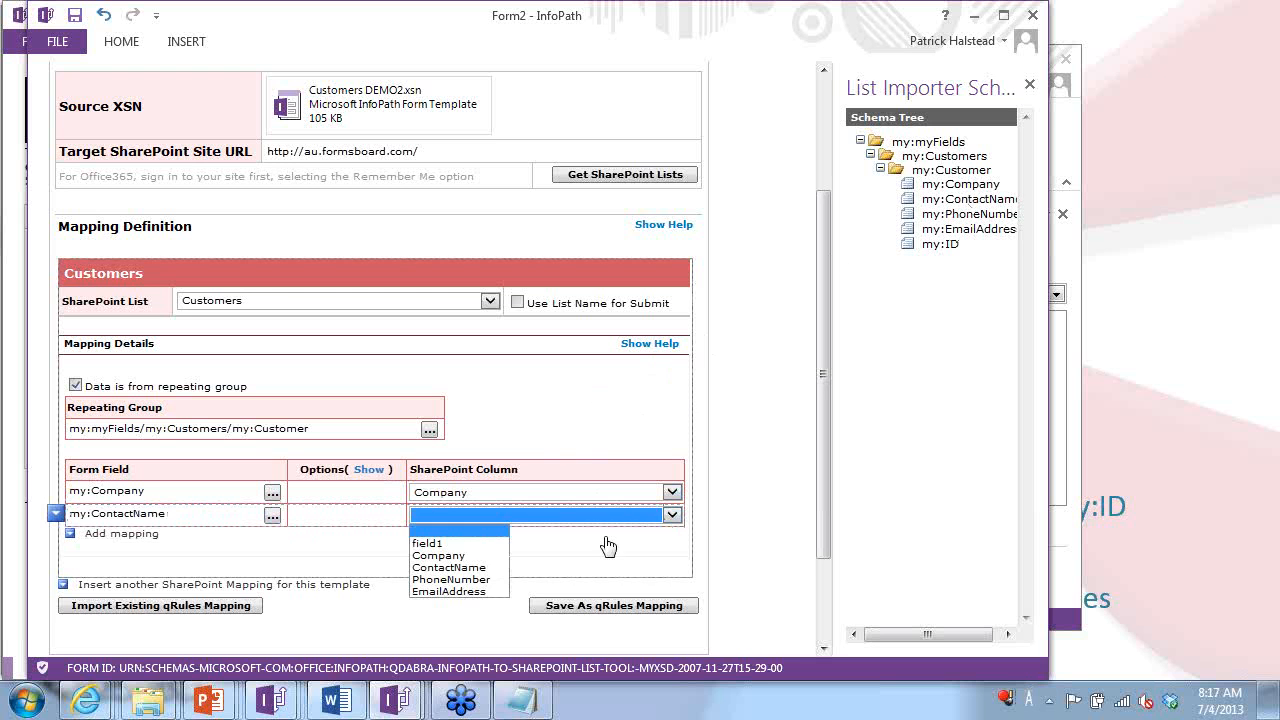
pyautogui.click(443, 569)
# Add a mapping row that links my:PhoneNumber to the SharePoint column PhoneNumber.
pyautogui.click(145, 535)
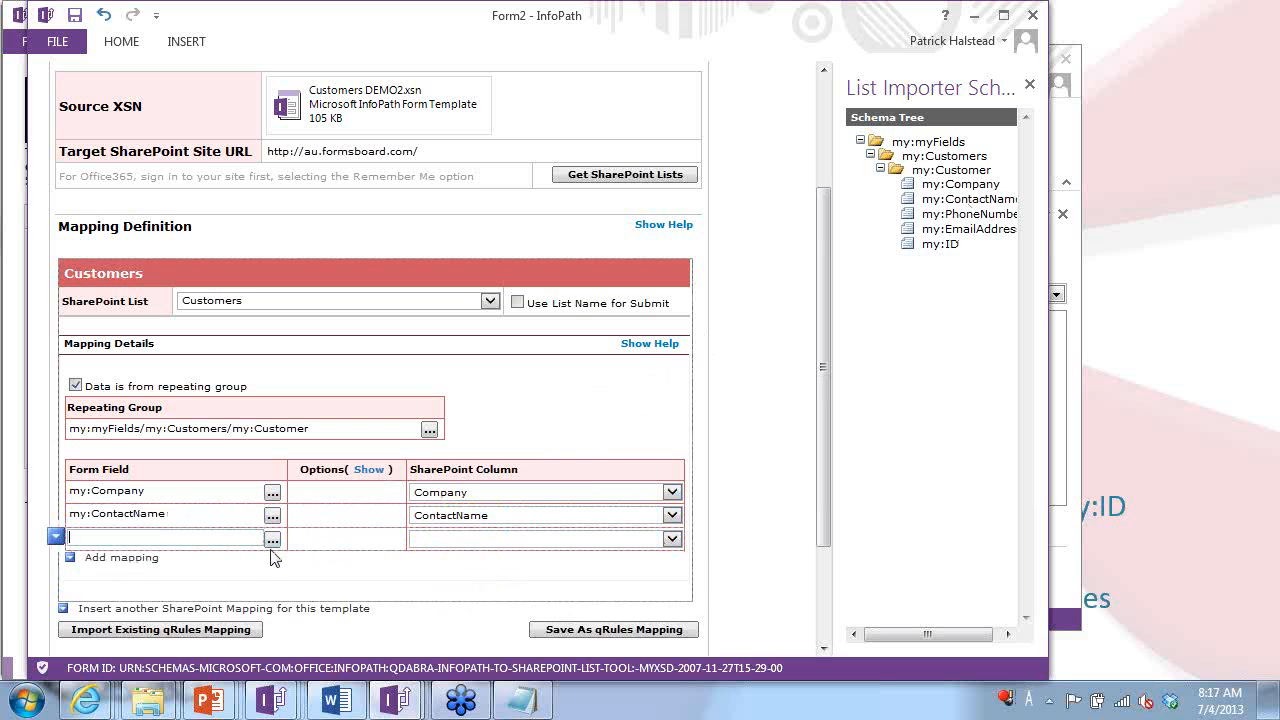
pyautogui.click(272, 538)
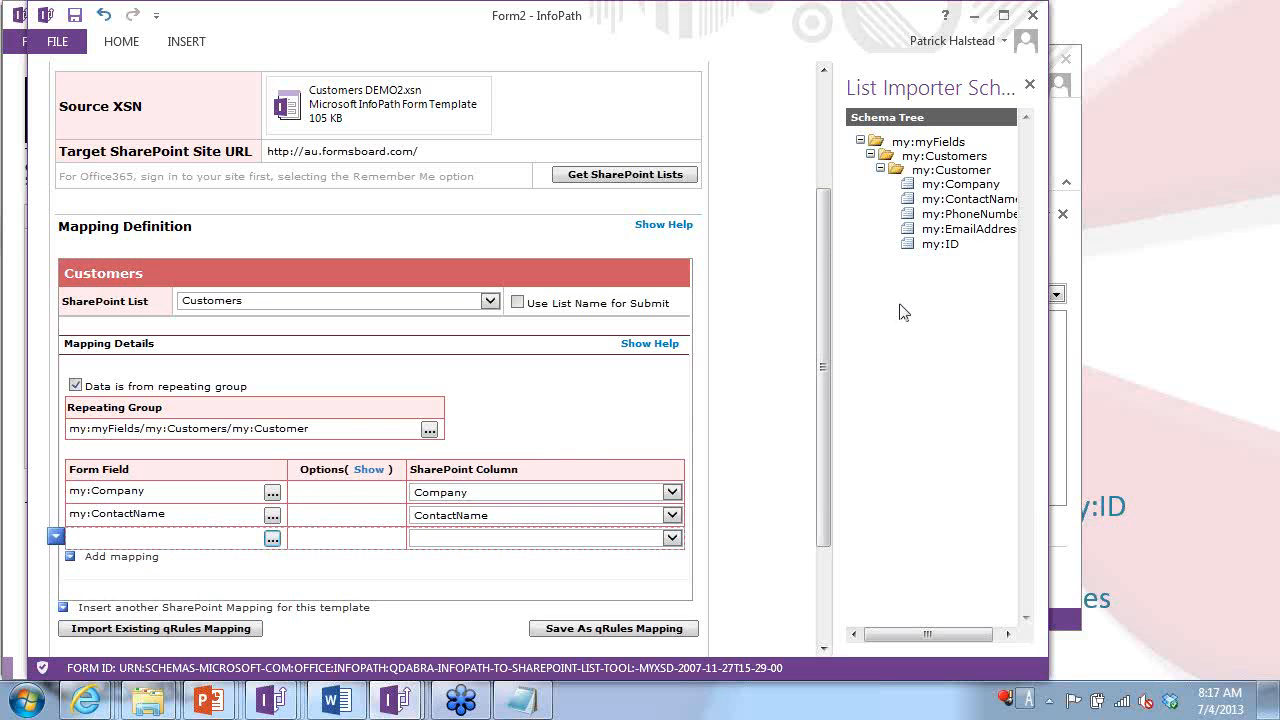
pyautogui.click(968, 214)
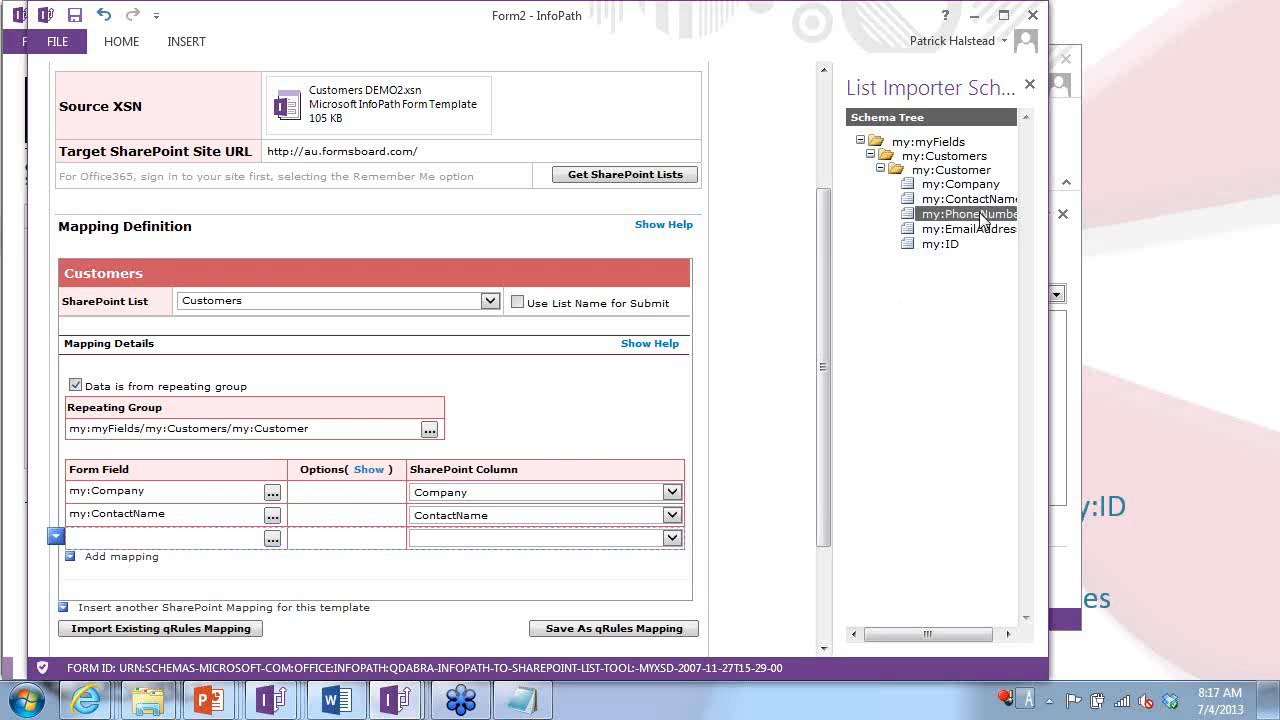
pyautogui.click(673, 539)
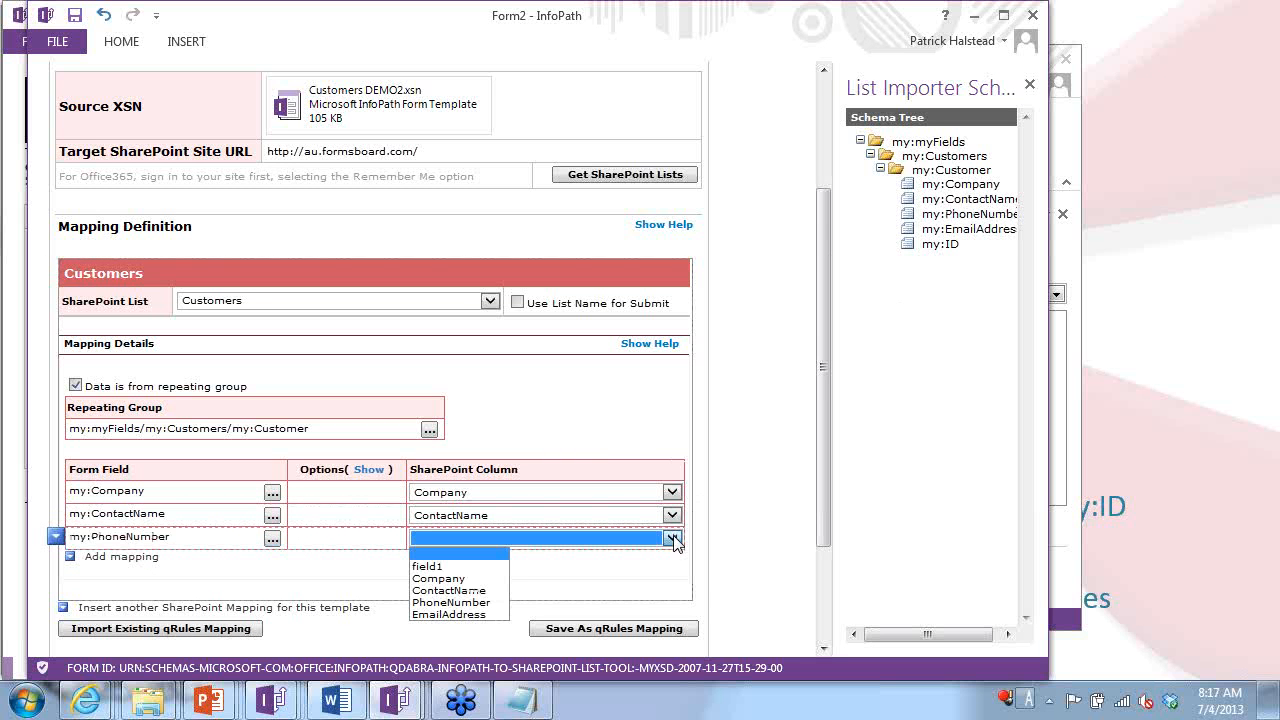
pyautogui.click(484, 602)
# Add a mapping row that links my:EmailAddress to the SharePoint column EmailAddress.
pyautogui.click(121, 557)
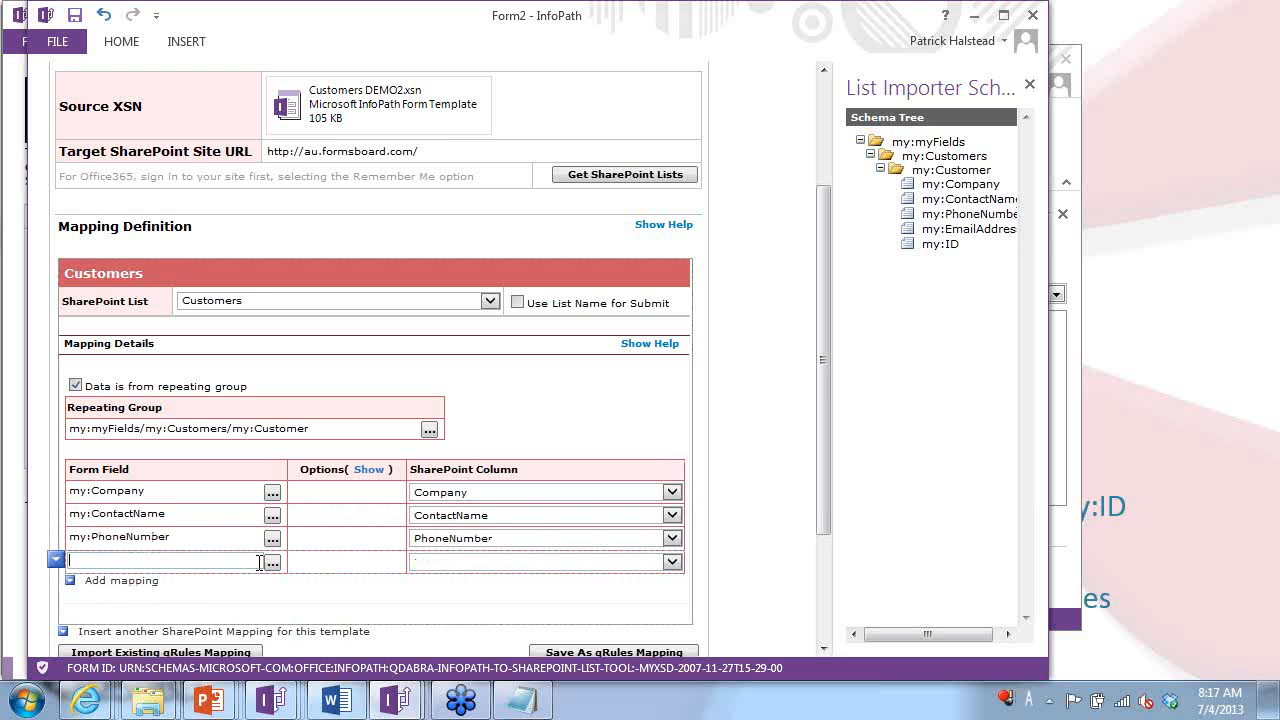
pyautogui.doubleClick(978, 229)
pyautogui.click(672, 561)
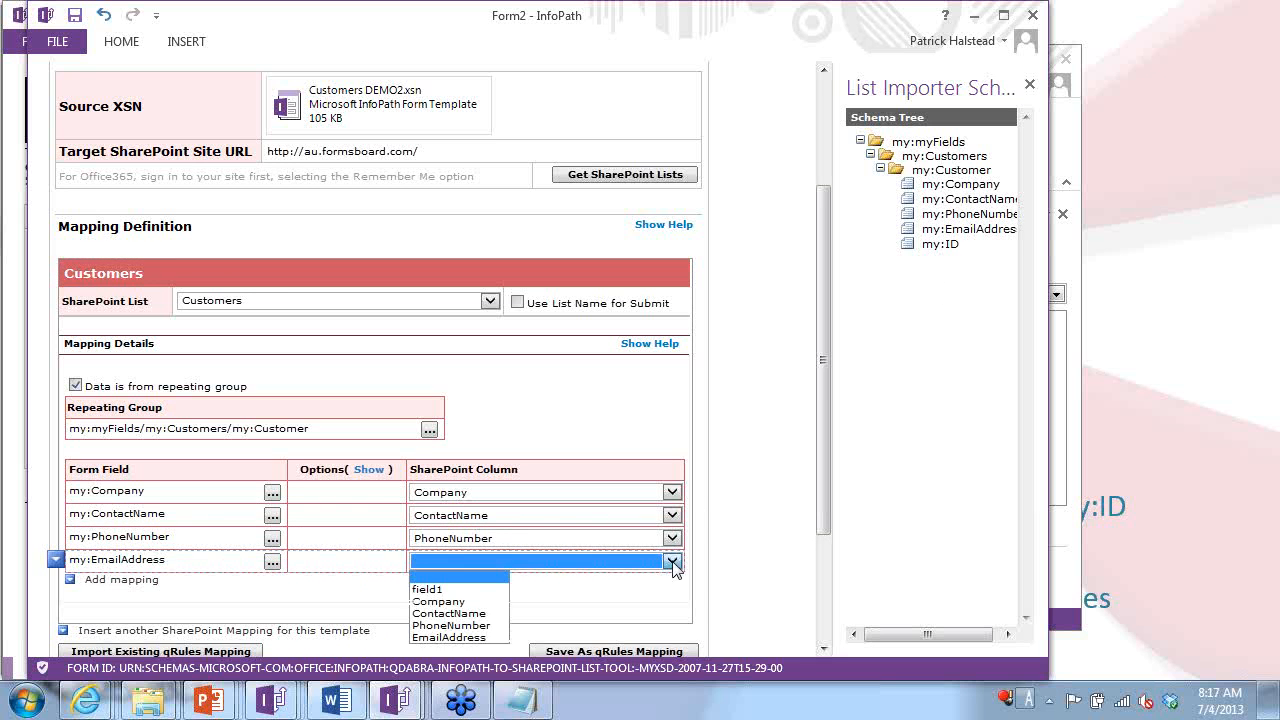
pyautogui.click(455, 637)
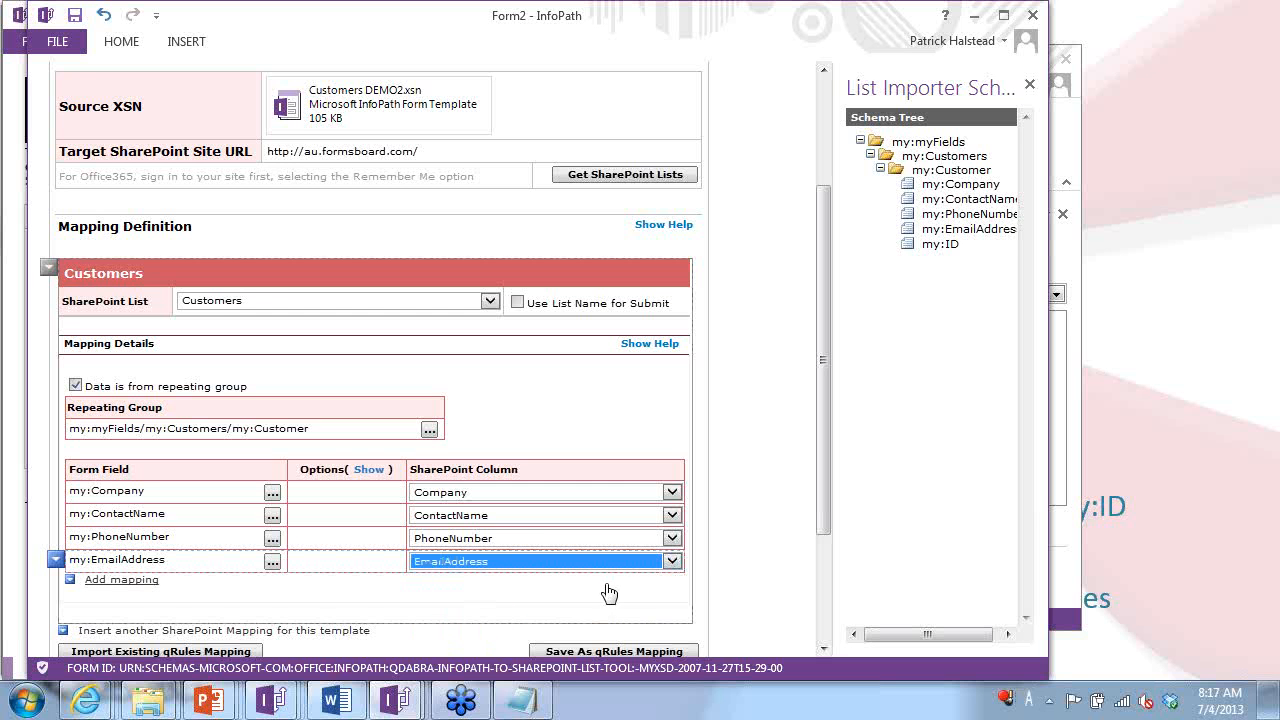
# Save the definition as a qRules mapping XML file in the 2013-07-04 - Two Cool Techniques to Edit Lists folder.
pyautogui.scroll(-3, 823, 505)
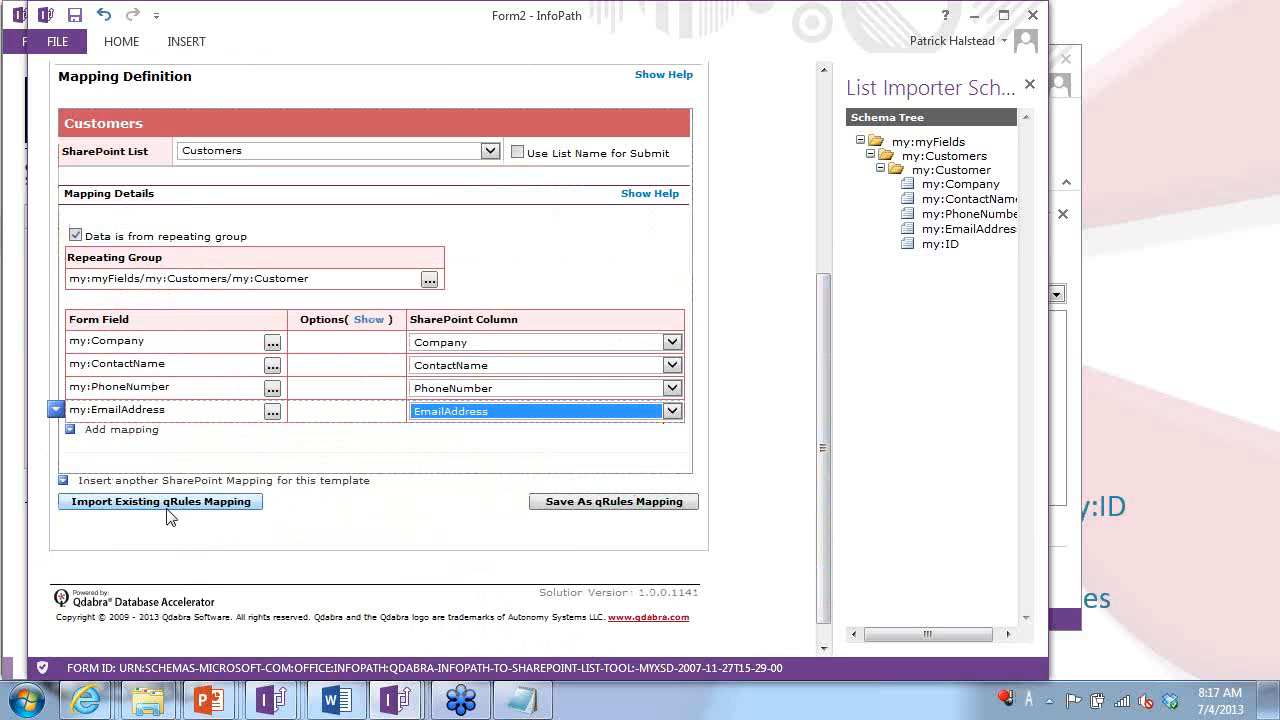
pyautogui.click(632, 502)
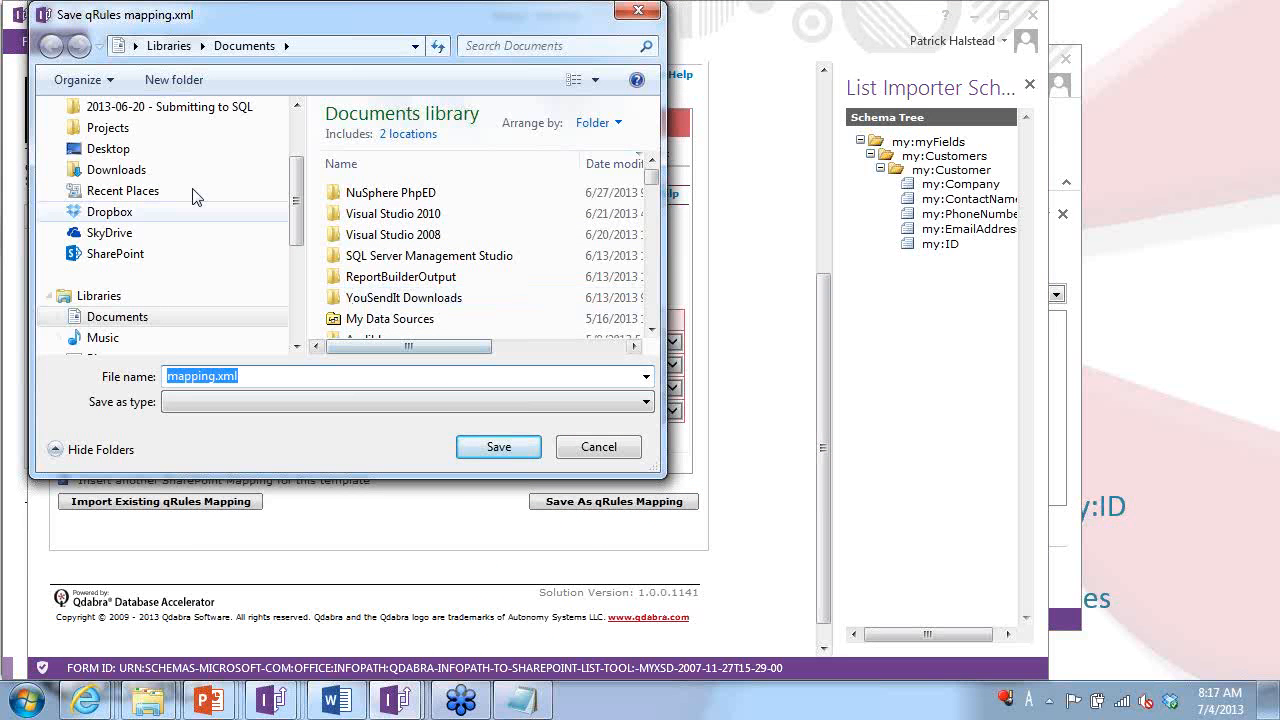
pyautogui.scroll(2, 195, 128)
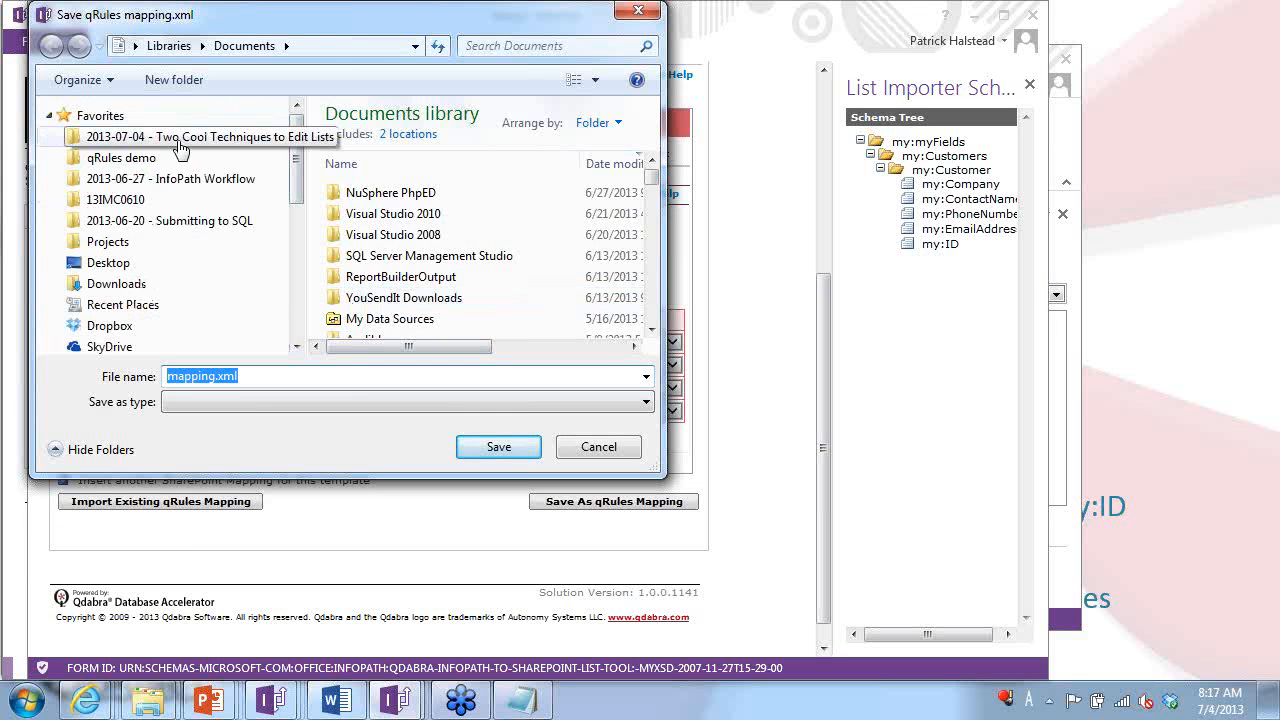
pyautogui.click(180, 139)
pyautogui.doubleClick(212, 377)
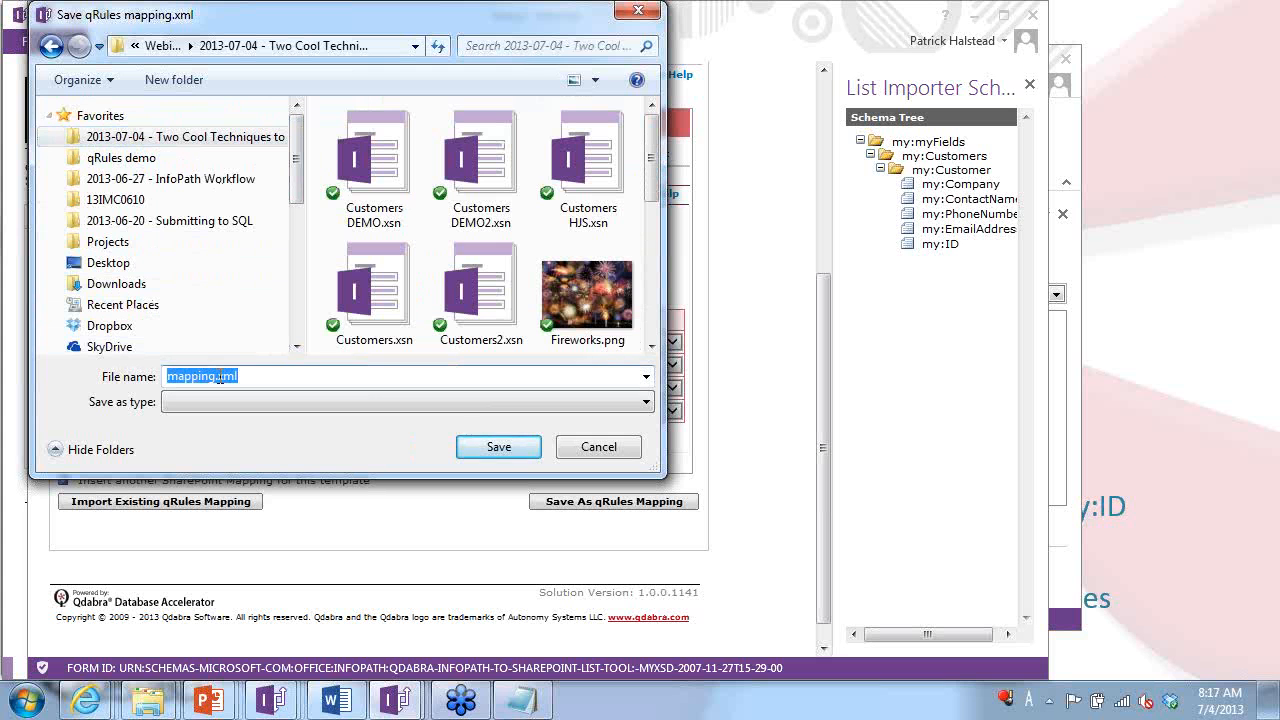
pyautogui.click(219, 376)
pyautogui.press('Return')
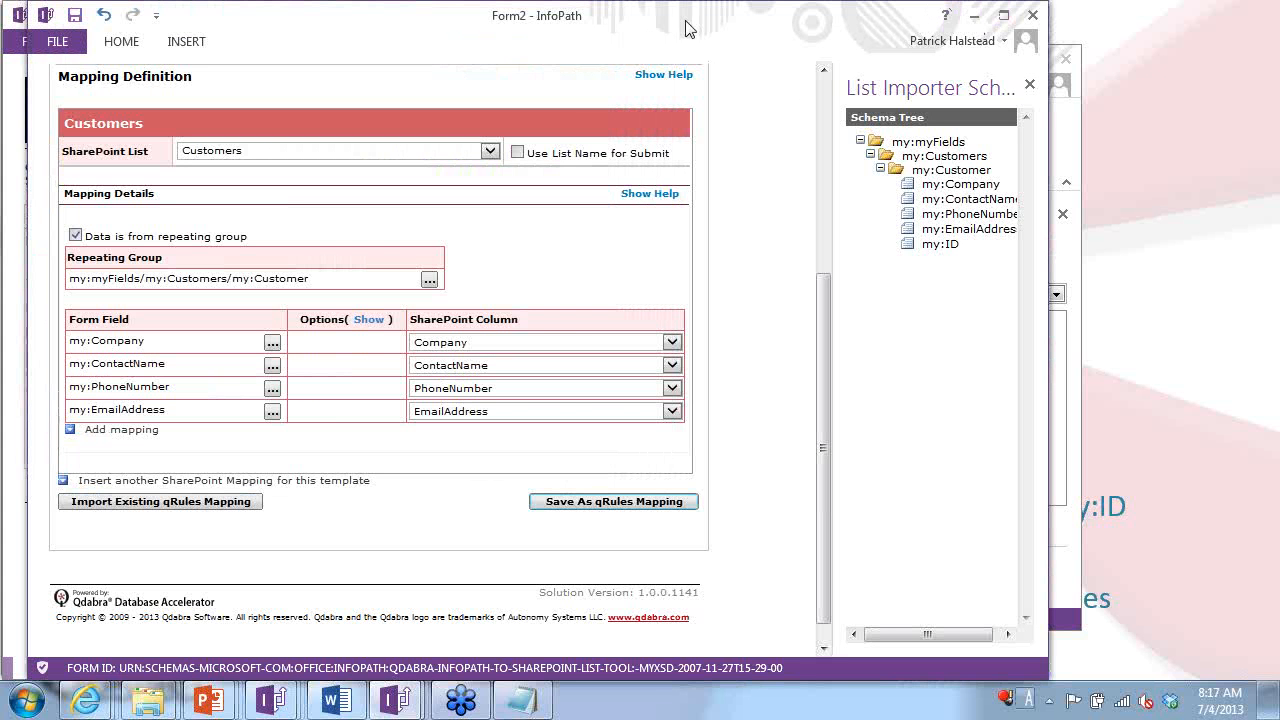
# Minimize the completed mapping form and close the blank Form1 of the list tool to get back to the Customers DEMO2 design.
pyautogui.moveTo(621, 30); pyautogui.dragTo(723, 52)
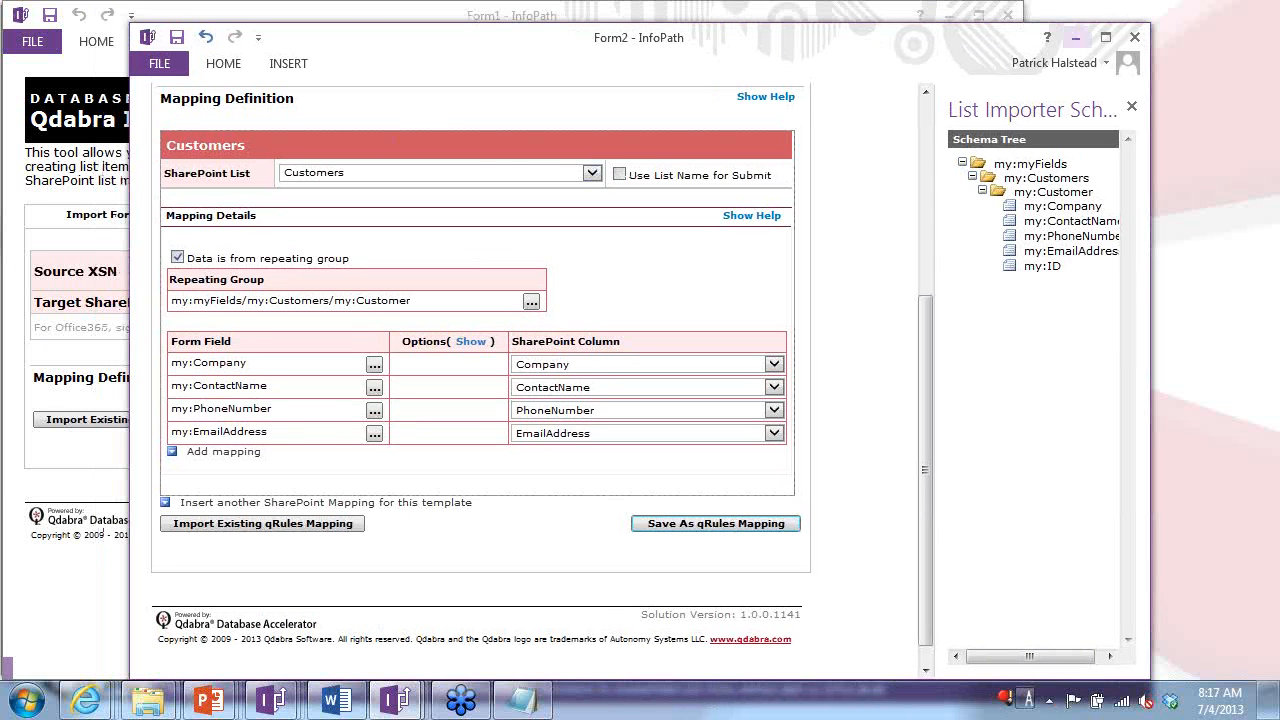
pyautogui.click(1075, 37)
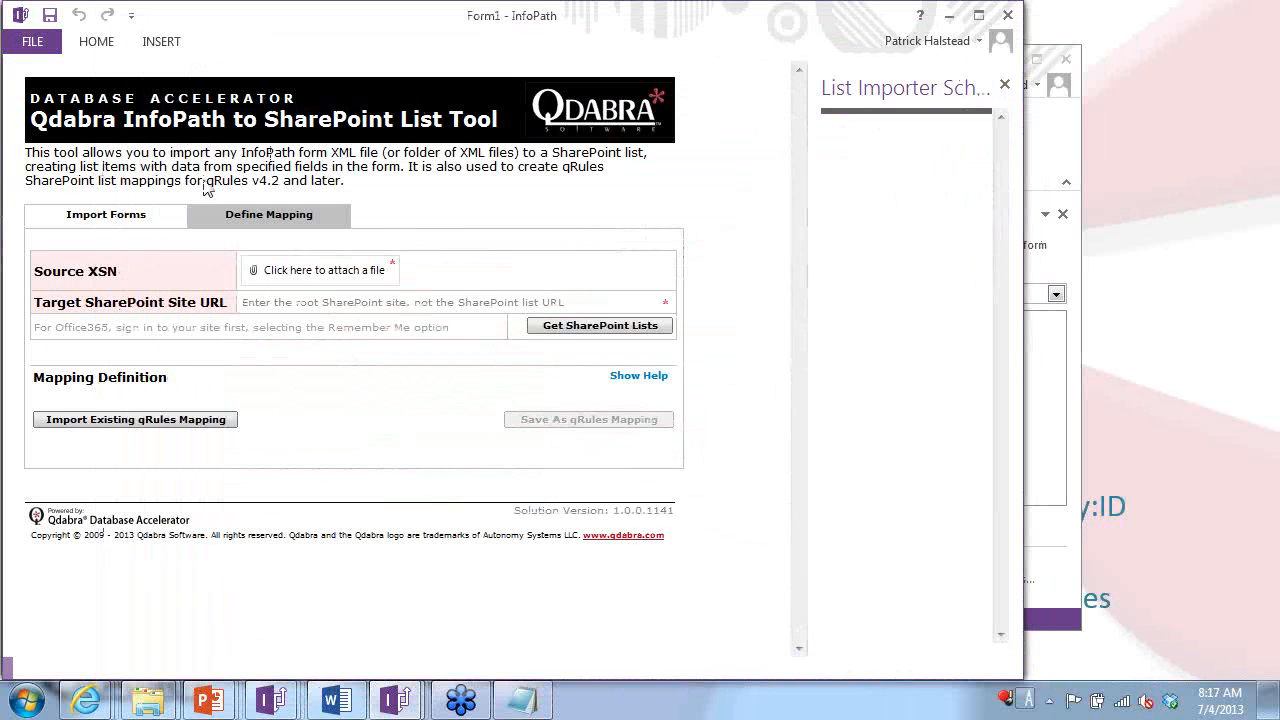
pyautogui.click(1008, 18)
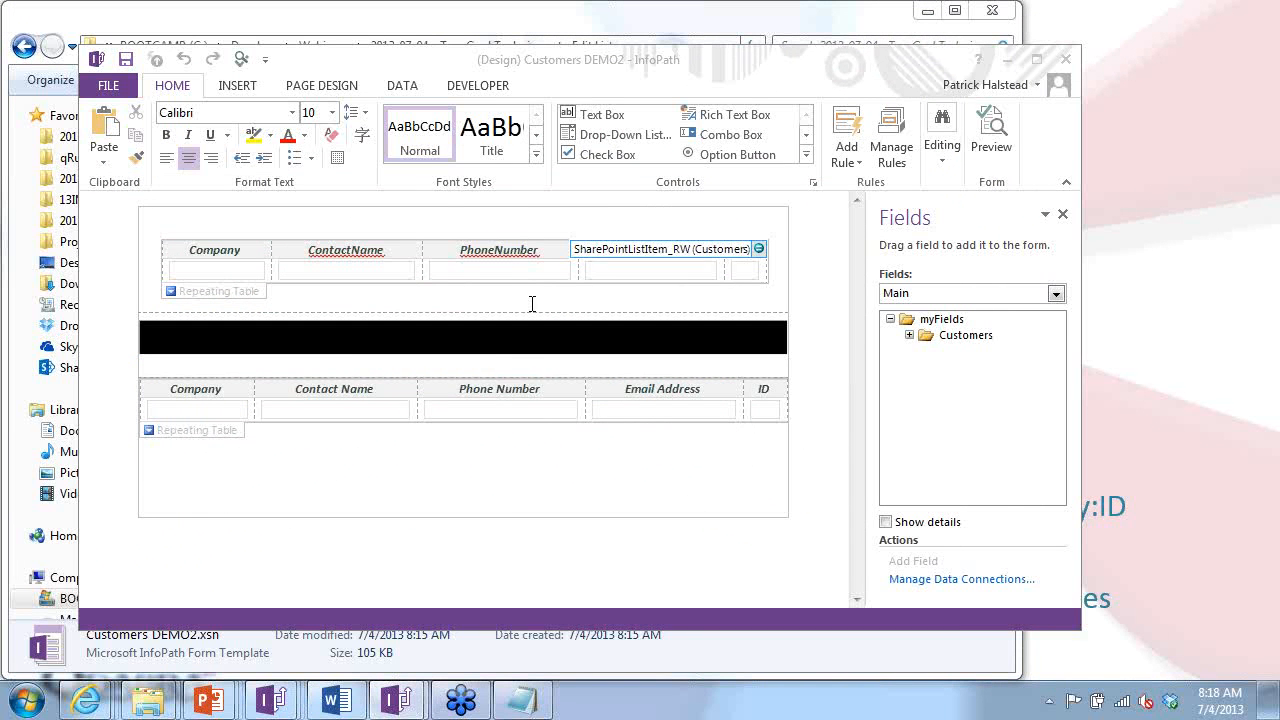
# Start a new receive data connection from an XML document and choose mapping2.xml as its data file.
pyautogui.click(401, 87)
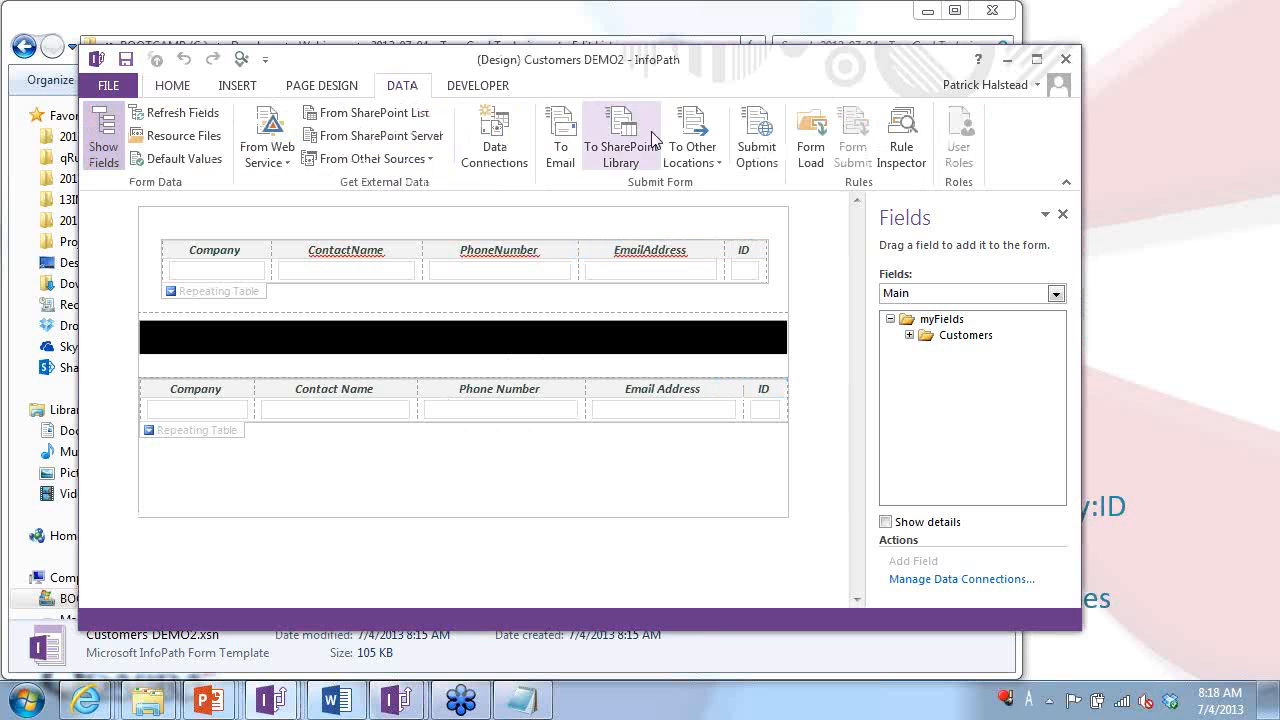
pyautogui.click(488, 132)
pyautogui.click(721, 157)
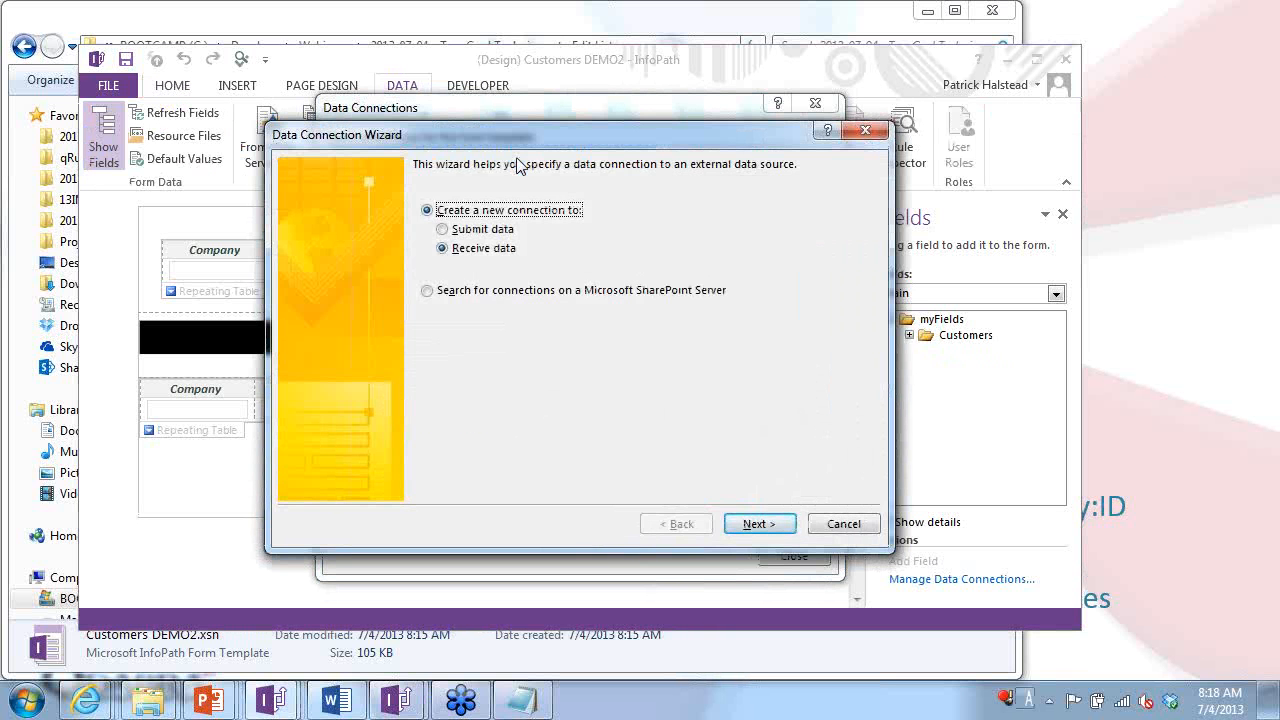
pyautogui.click(773, 530)
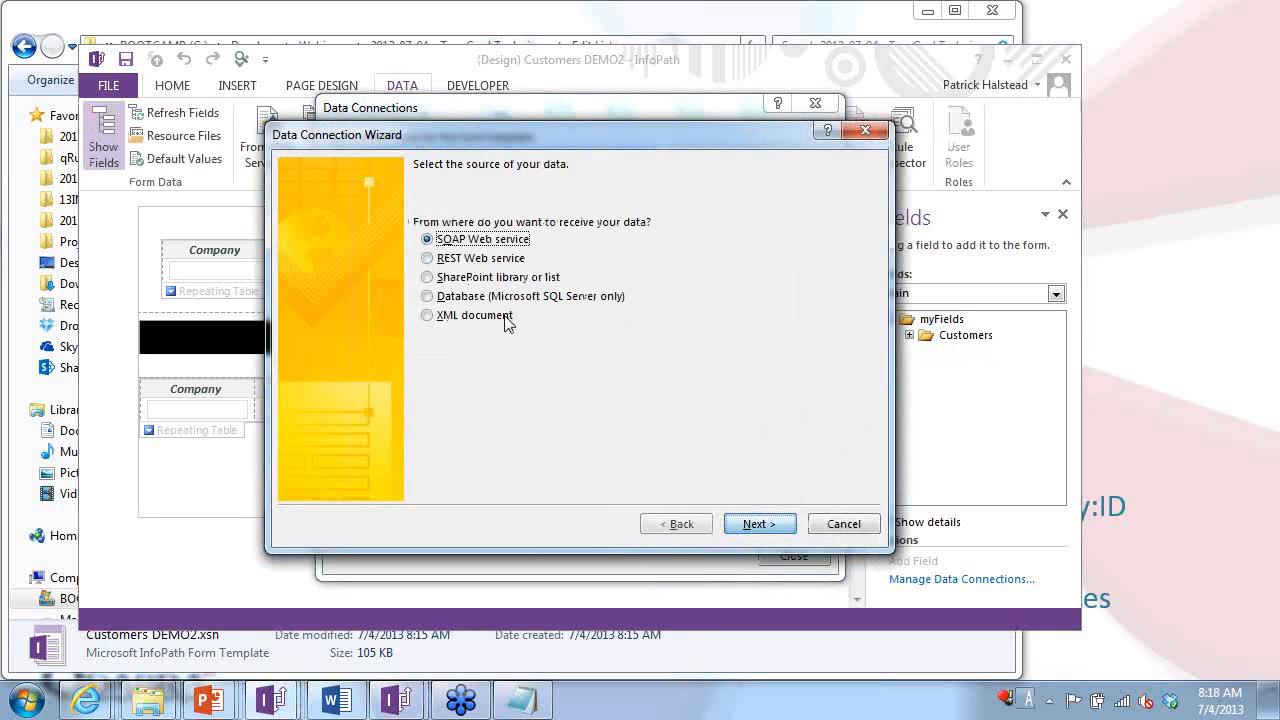
pyautogui.click(498, 316)
pyautogui.click(740, 520)
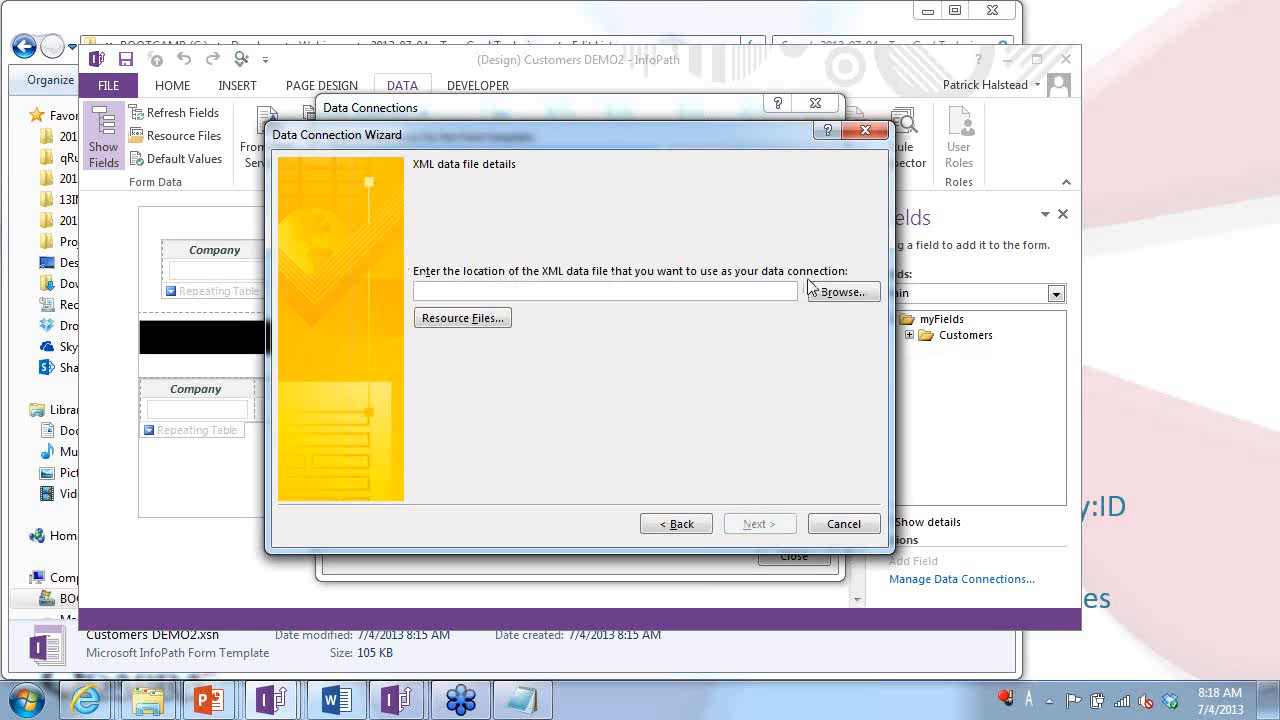
pyautogui.click(843, 292)
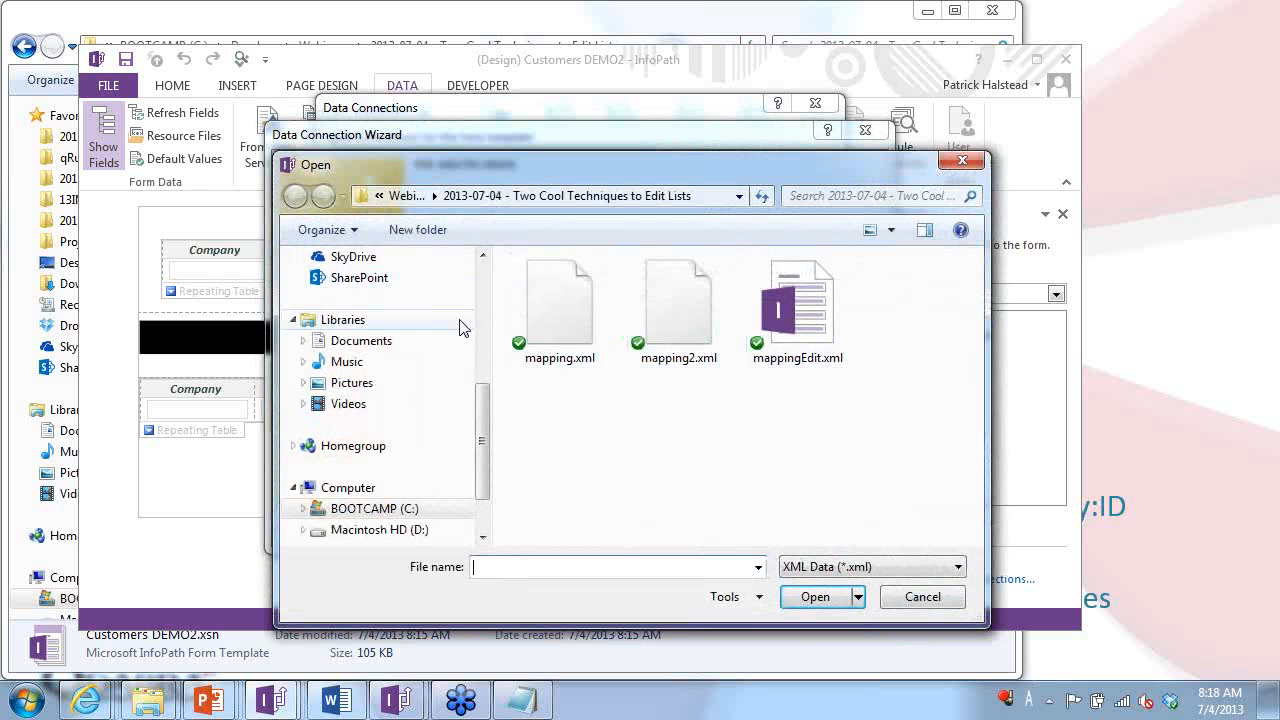
pyautogui.doubleClick(675, 320)
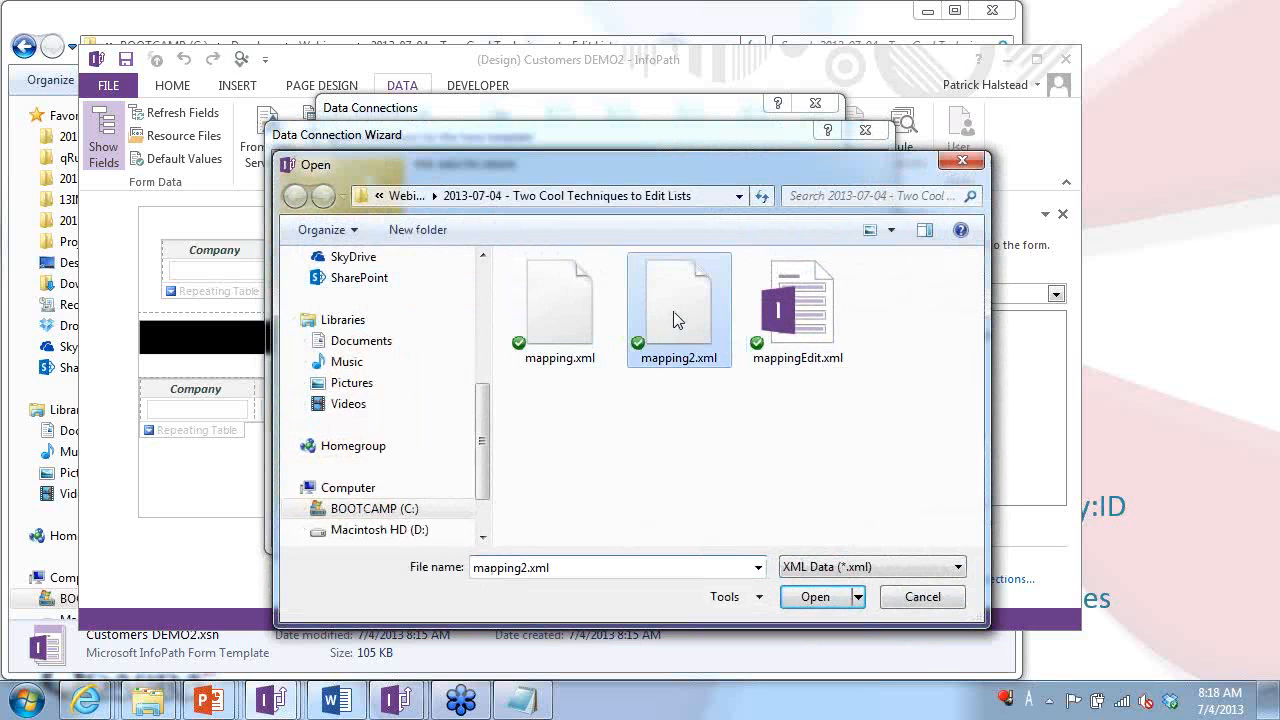
# Name the XML data connection mapping, finish it and close the list of data connections.
pyautogui.click(782, 528)
pyautogui.click(782, 528)
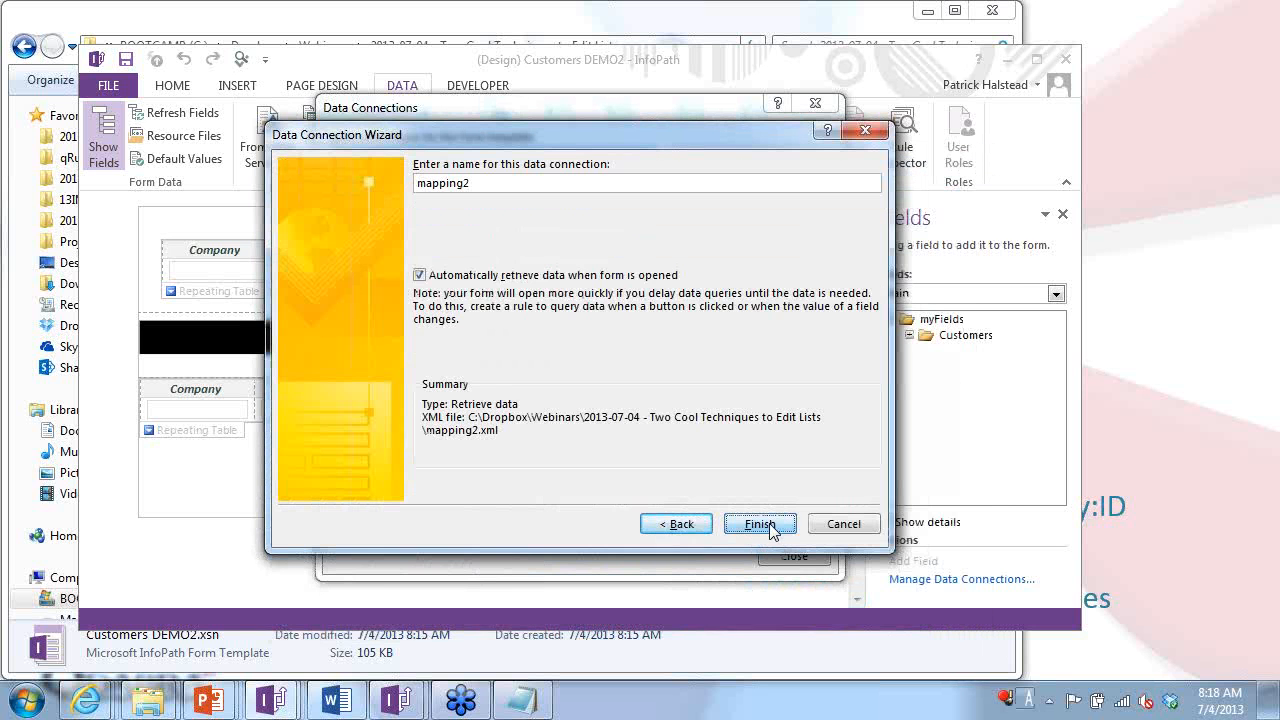
pyautogui.click(755, 179)
pyautogui.press('BackSpace')
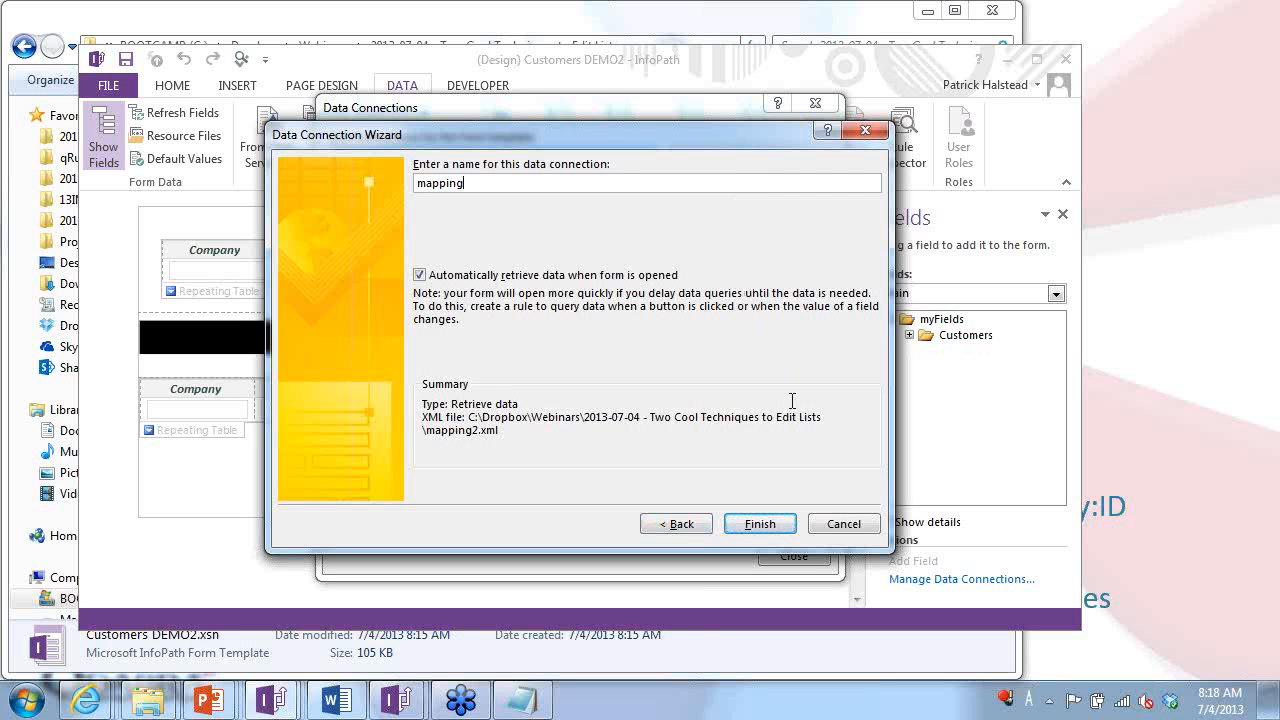
pyautogui.click(762, 526)
pyautogui.click(766, 556)
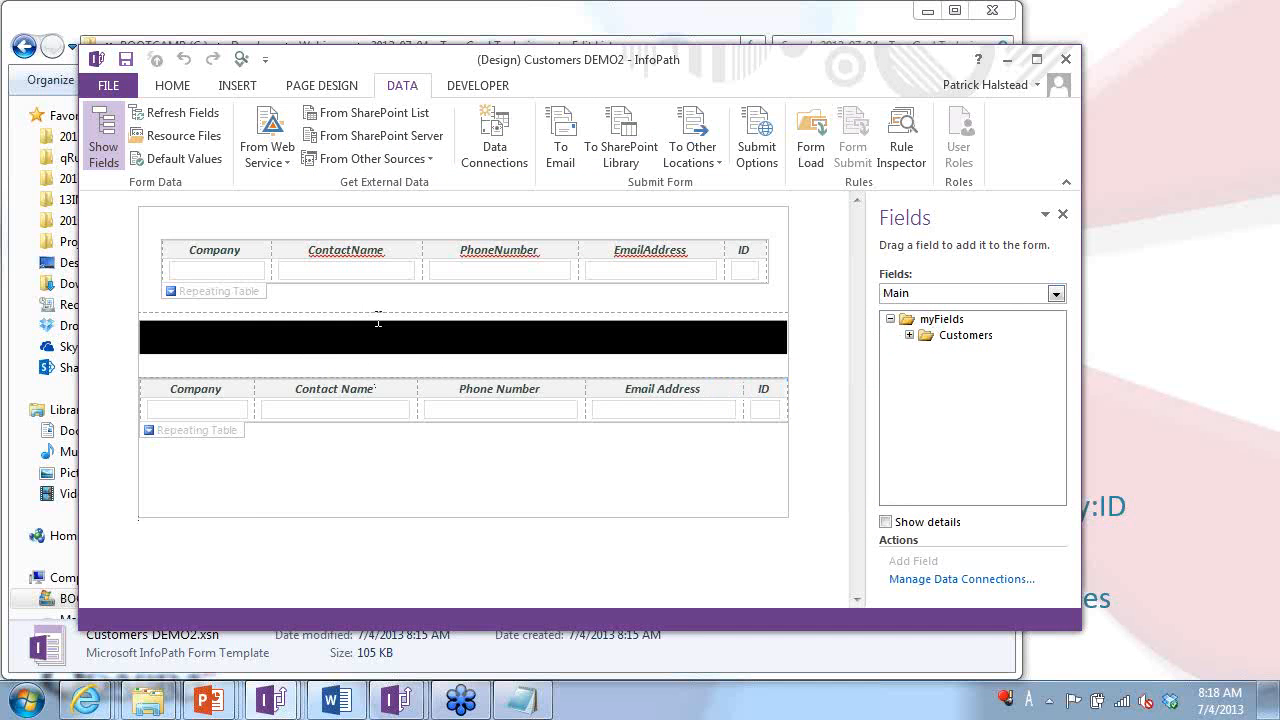
# Look at the How? slide in PowerPoint for the remaining tasks and return to the Customers DEMO2 design.
pyautogui.click(250, 464)
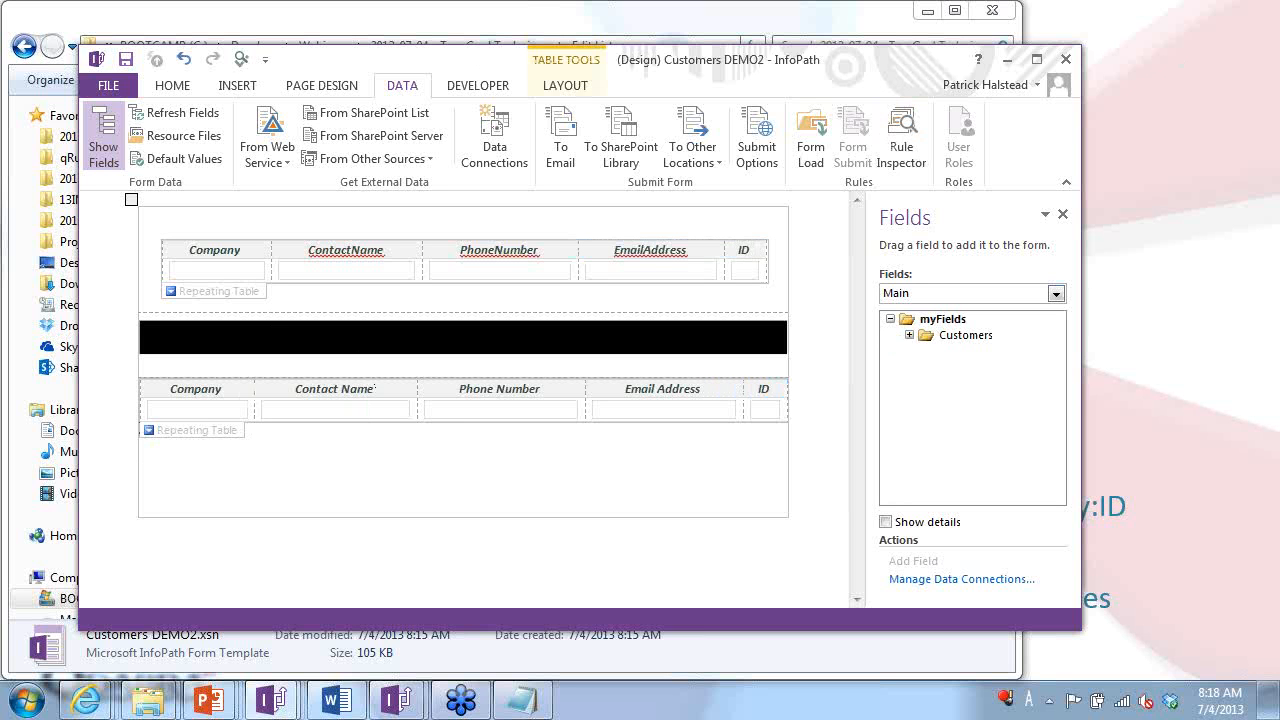
pyautogui.click(1245, 622)
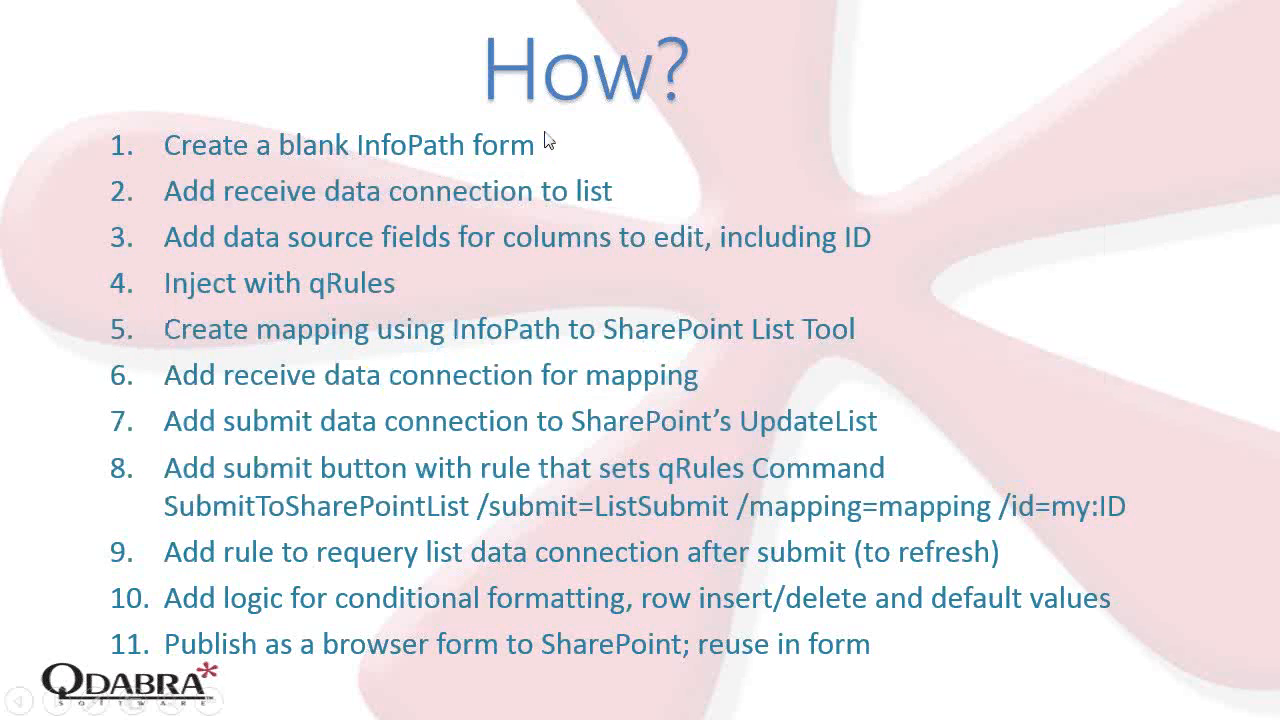
pyautogui.hotkey('alt', 'Tab')
pyautogui.hotkey('alt', 'Tab')
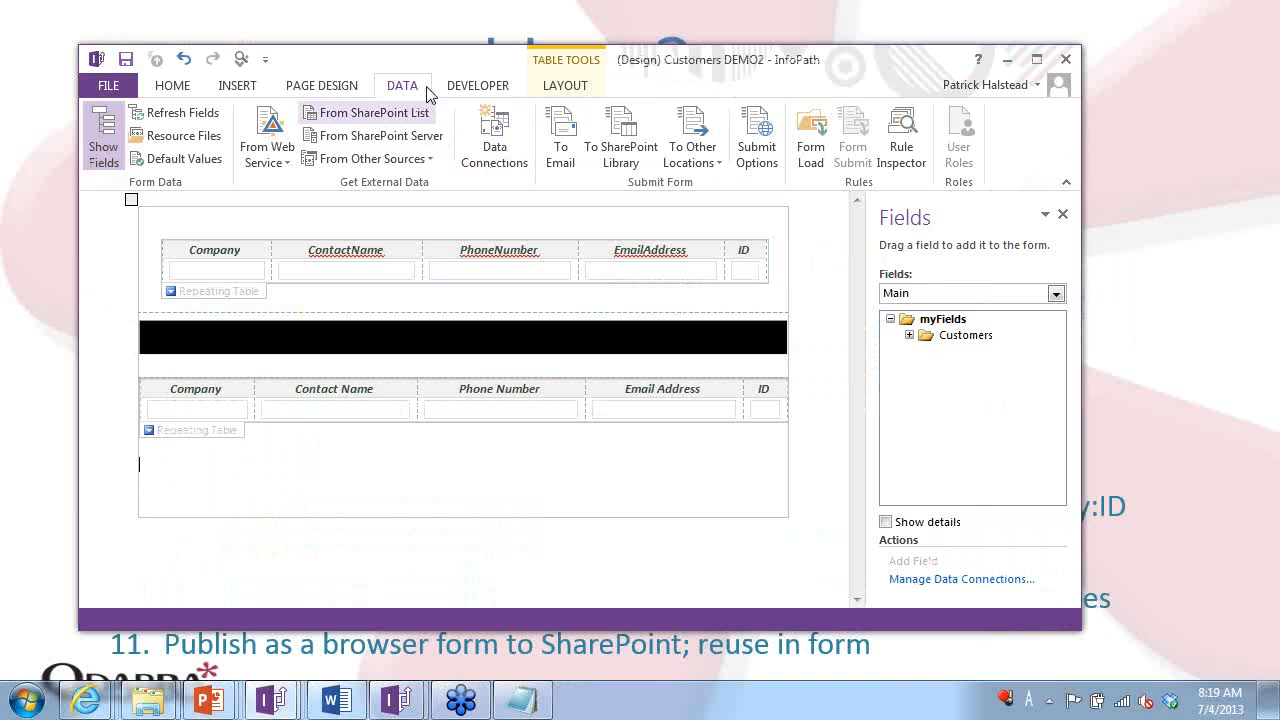
# Start adding another data connection to the form template.
pyautogui.click(482, 145)
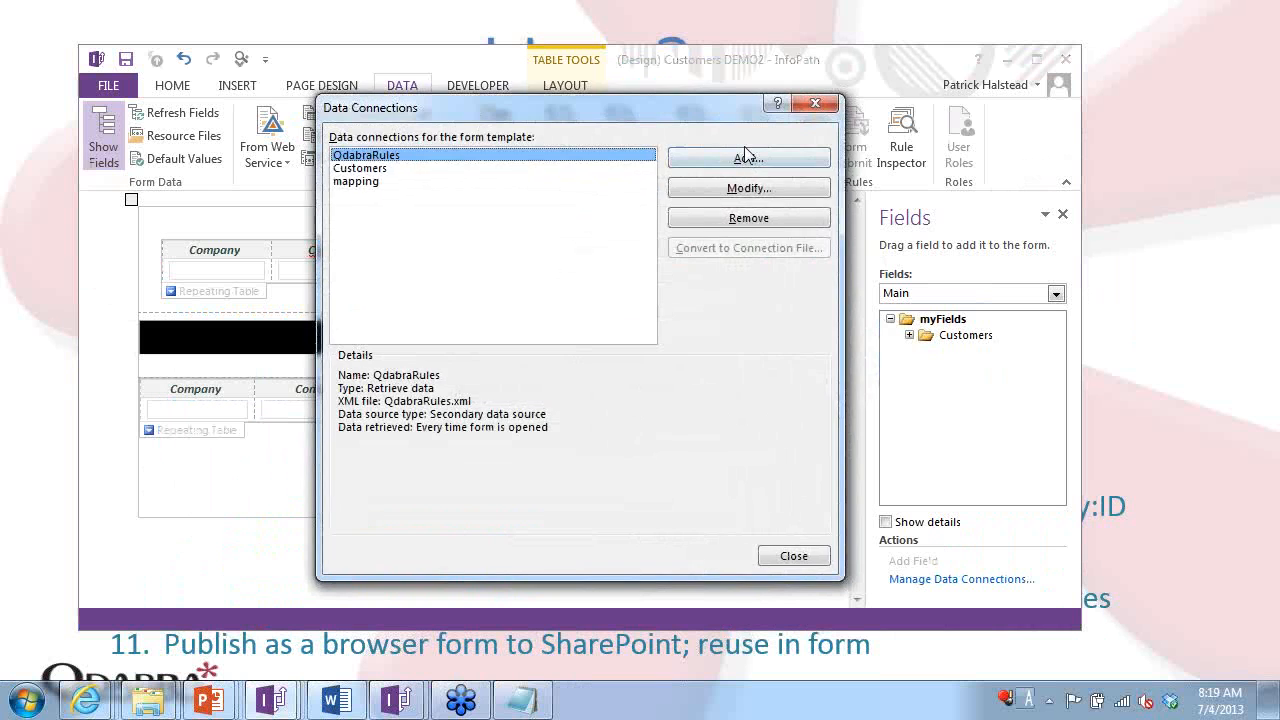
pyautogui.click(746, 159)
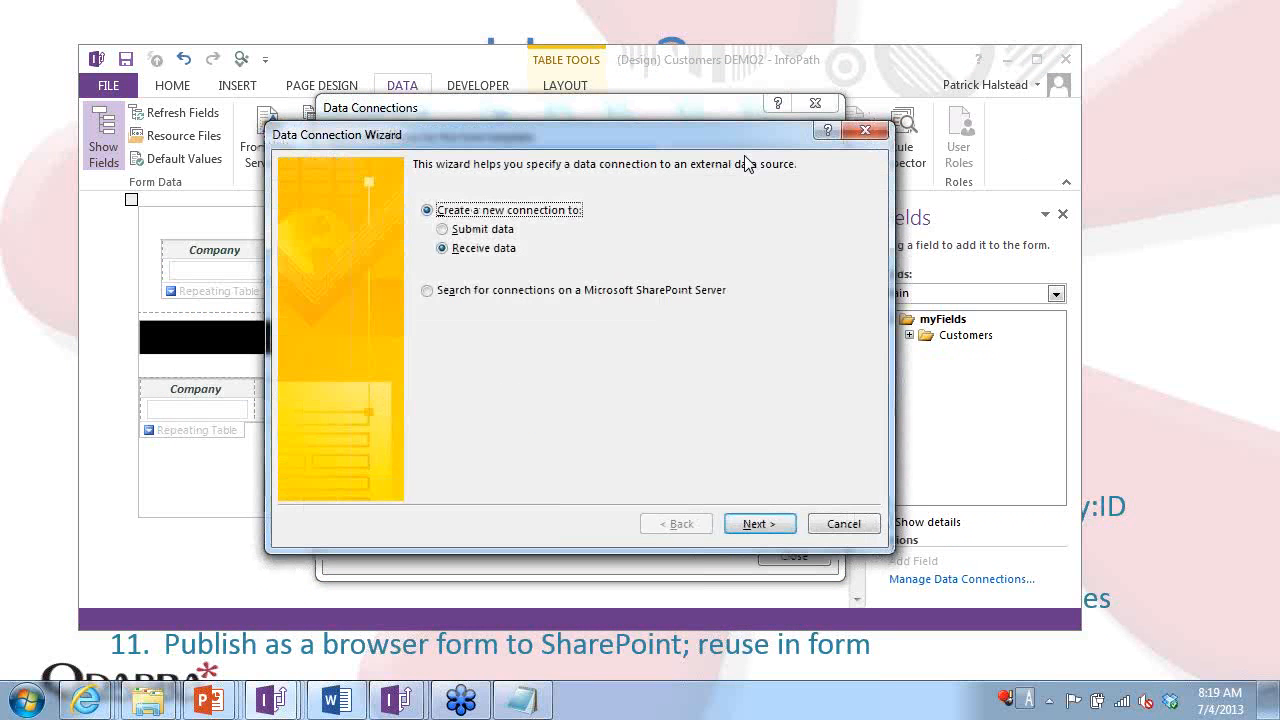
pyautogui.press('Return')
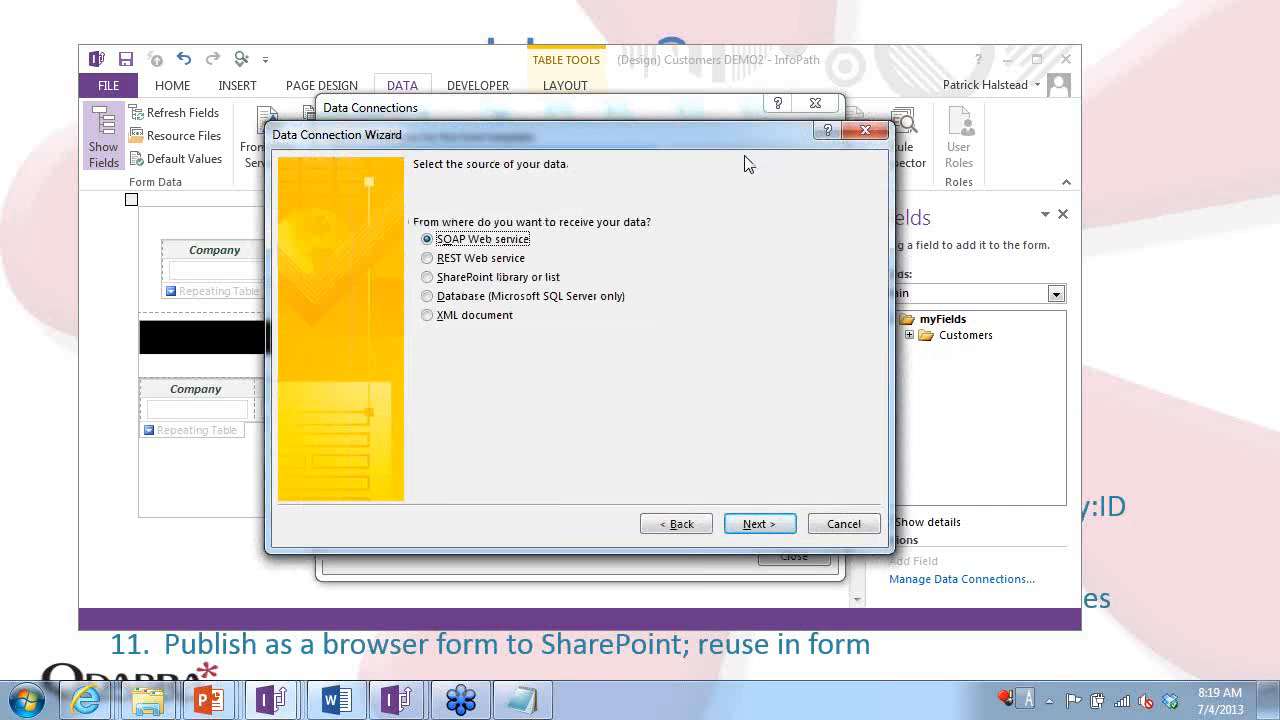
pyautogui.click(758, 524)
pyautogui.click(678, 524)
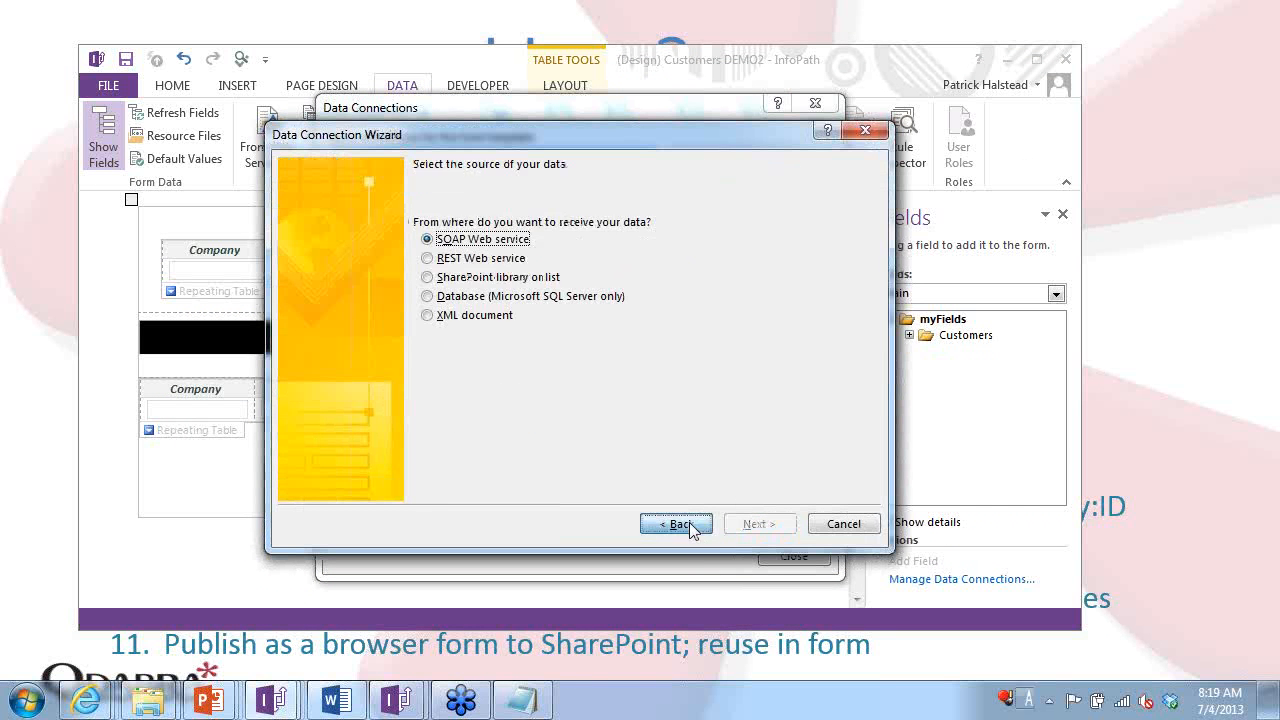
pyautogui.click(678, 524)
# Set the new connection to submit data to a Web service.
pyautogui.click(484, 235)
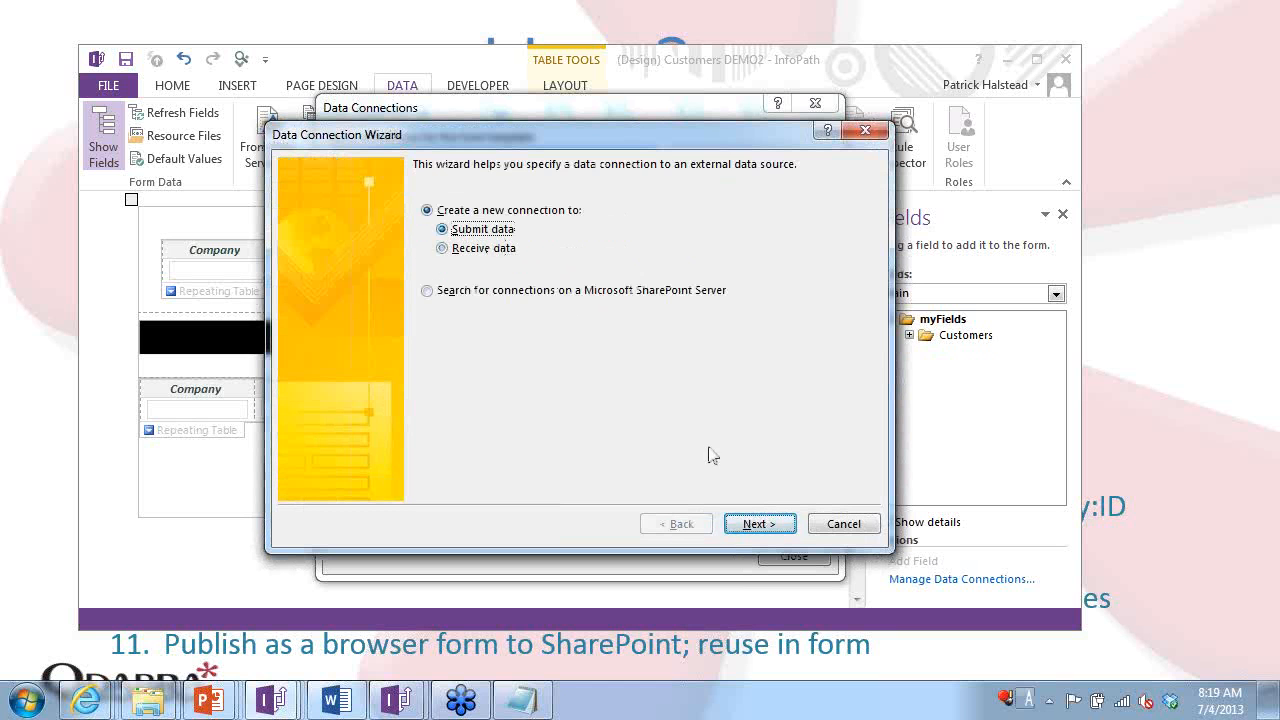
pyautogui.click(756, 524)
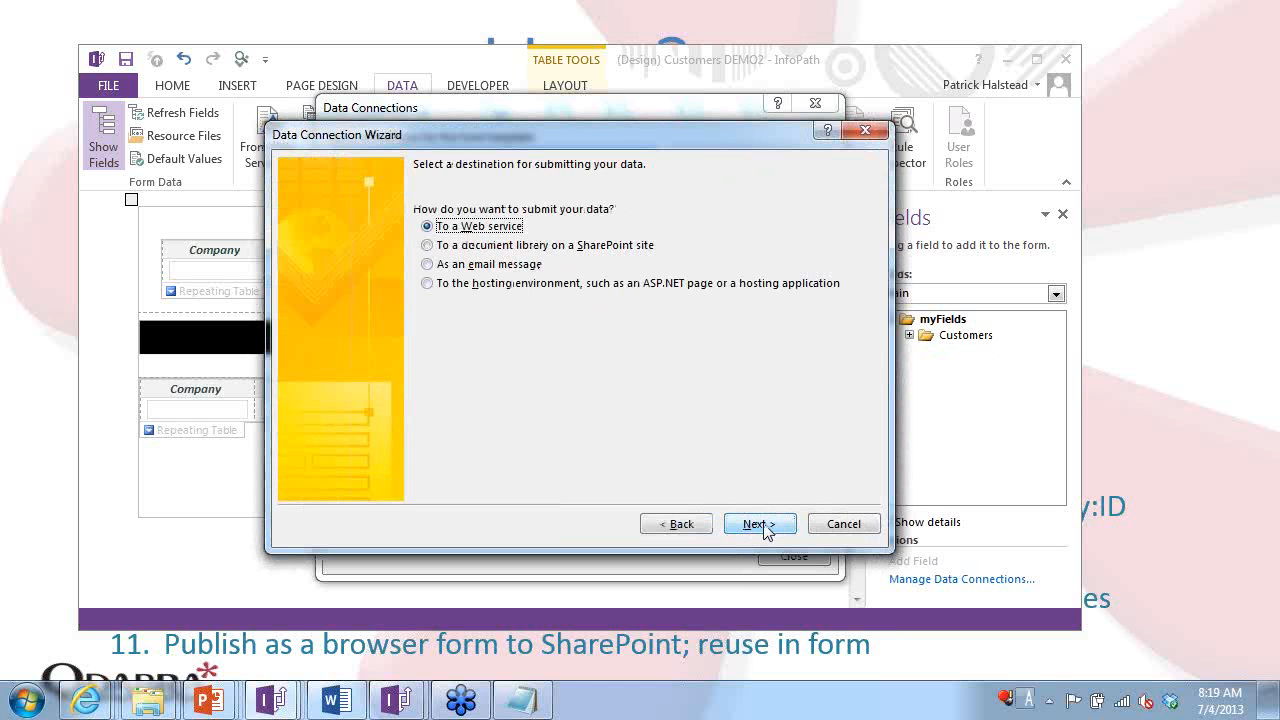
pyautogui.click(762, 526)
pyautogui.write('http://au.formsboard.com/')
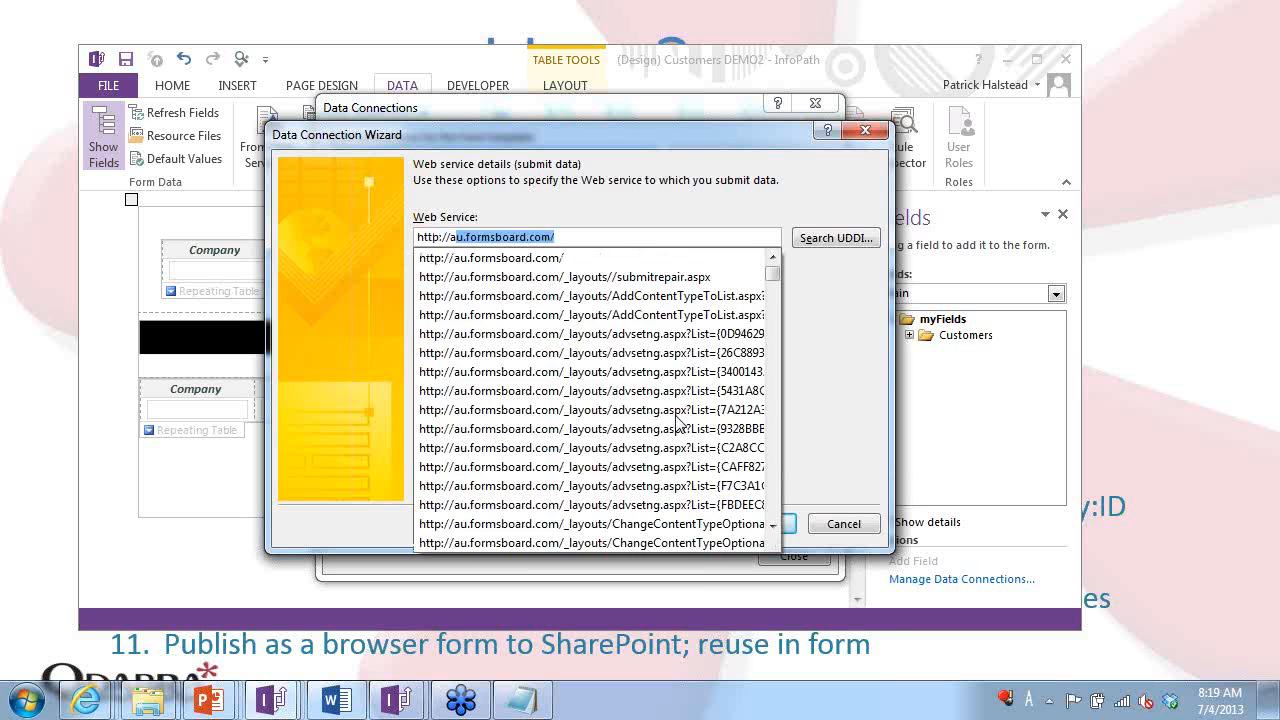
pyautogui.press('End')
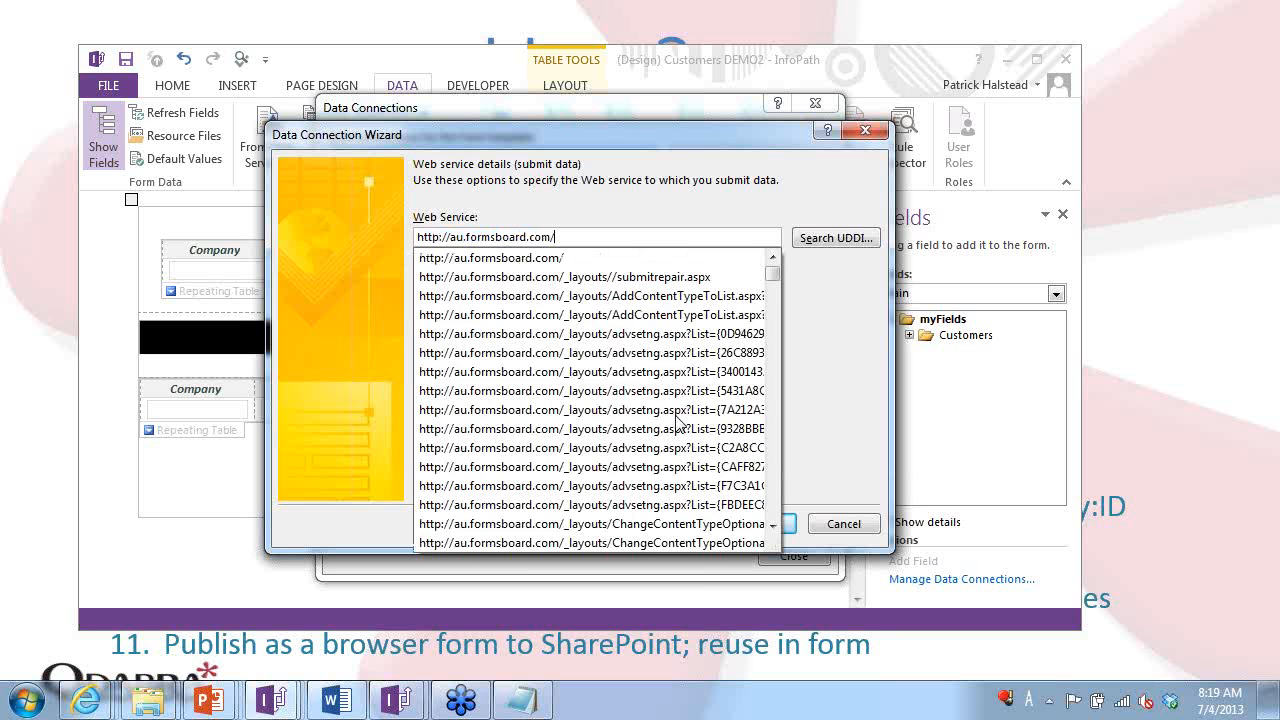
pyautogui.write('_v')
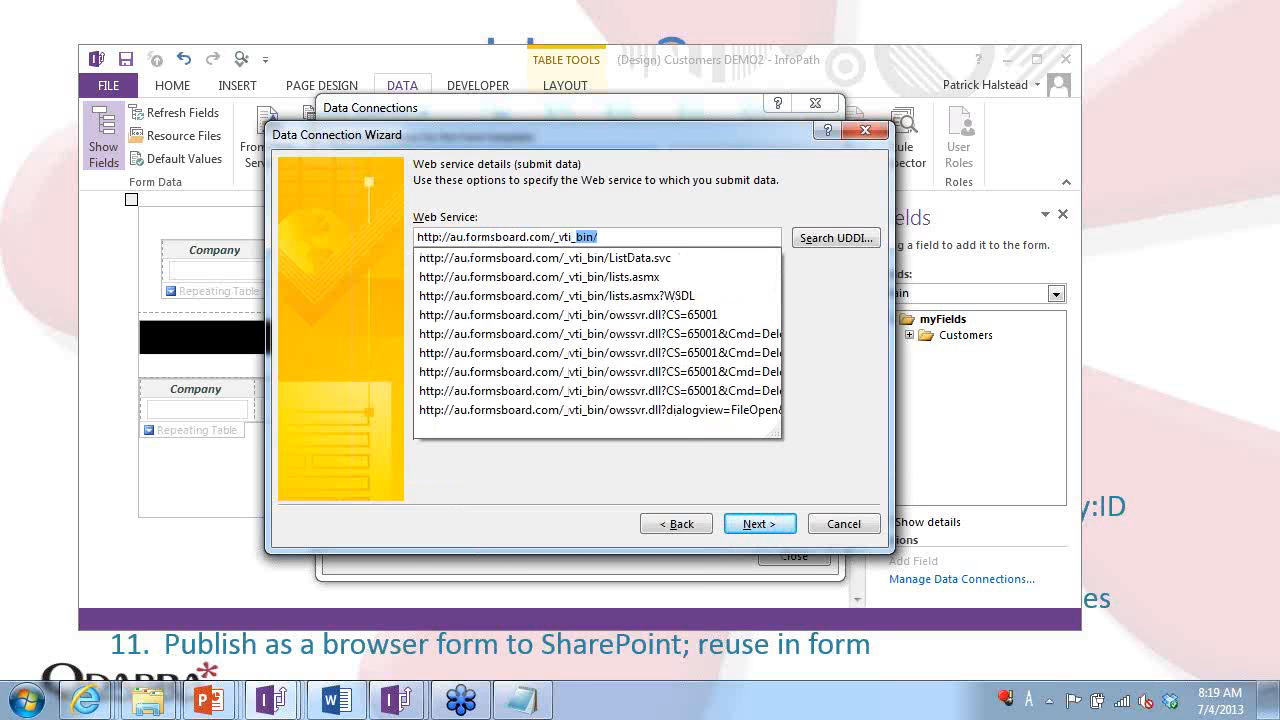
pyautogui.write('ti_')
pyautogui.press('End')
# Try to load the Web service description from the bare _vti_bin/ address.
pyautogui.press('Return')
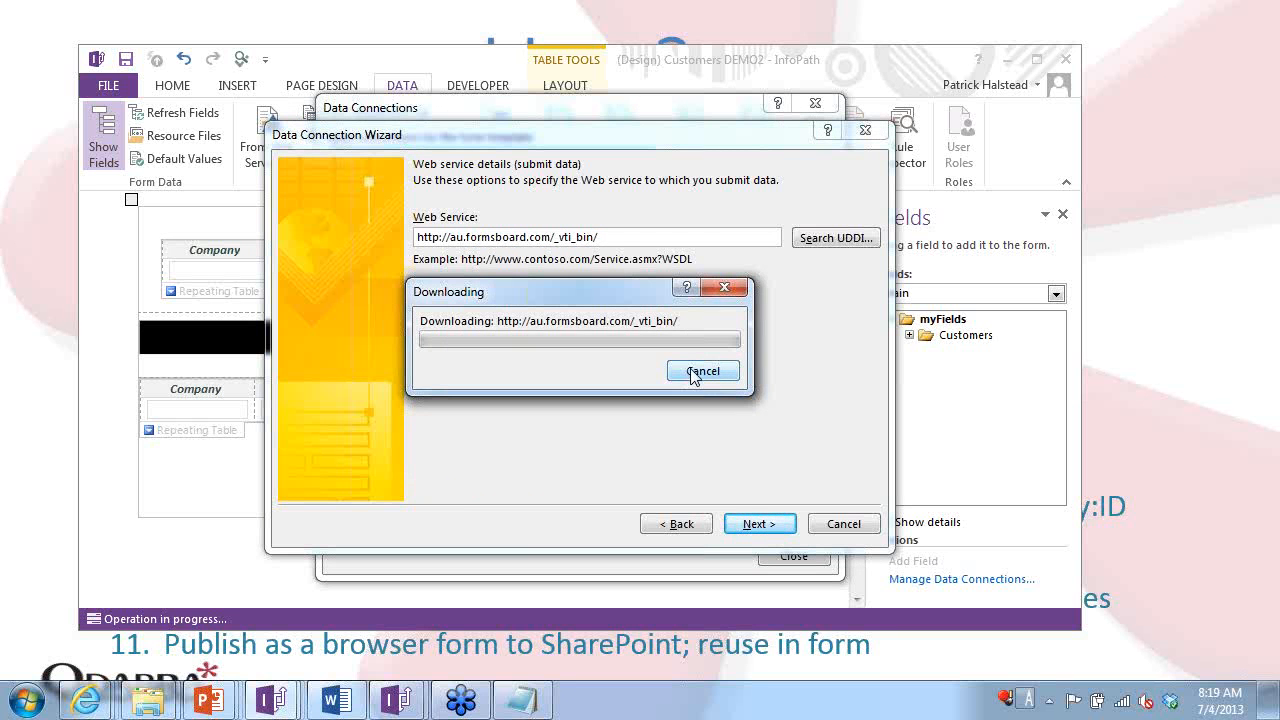
pyautogui.click(655, 394)
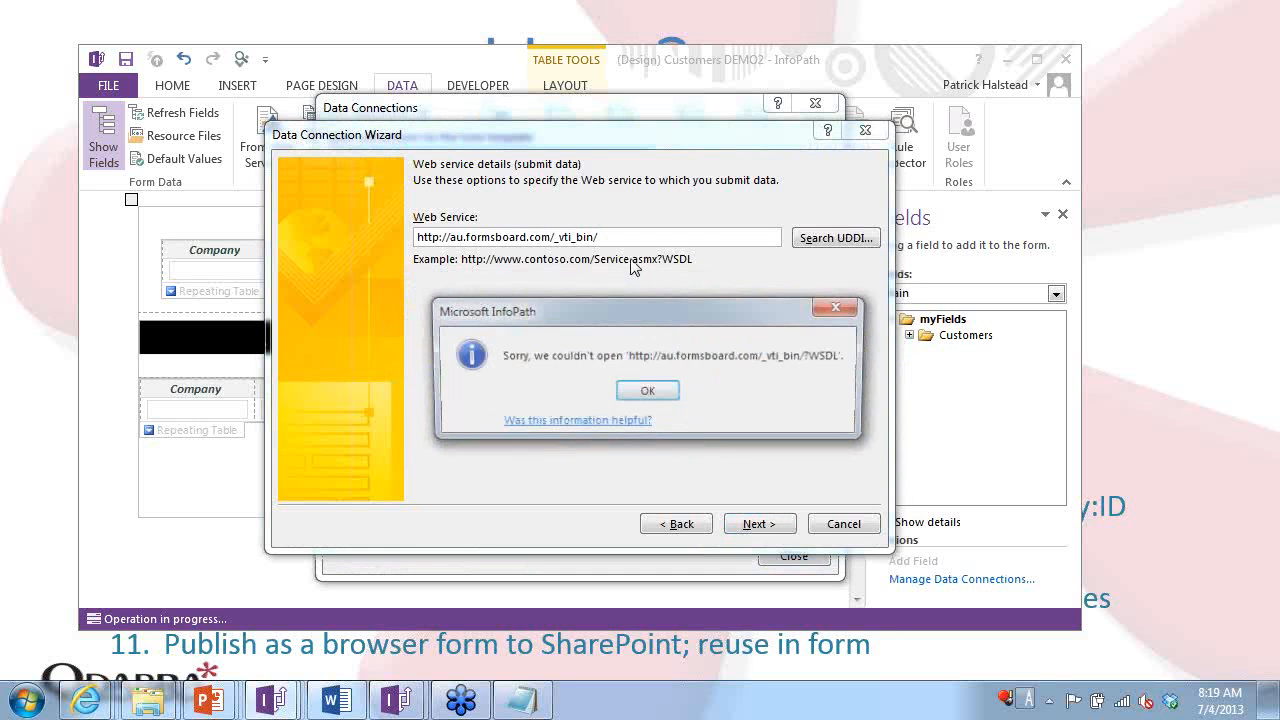
pyautogui.click(652, 395)
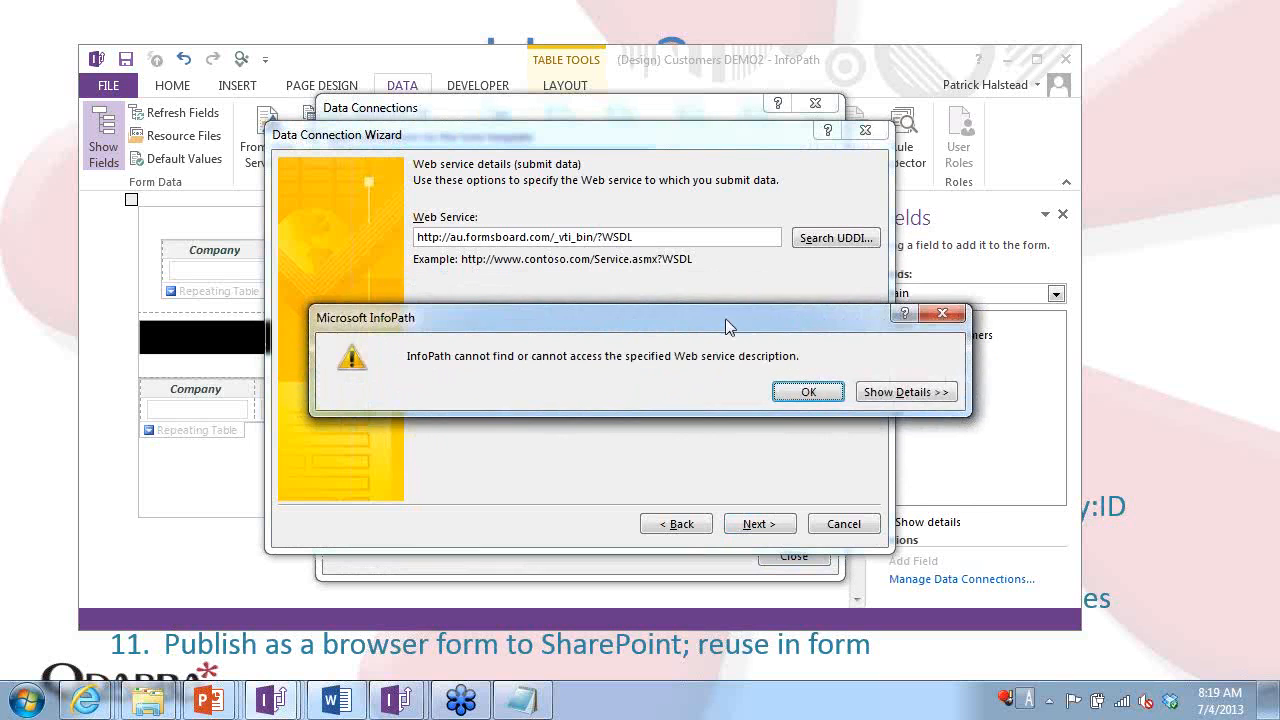
pyautogui.click(805, 392)
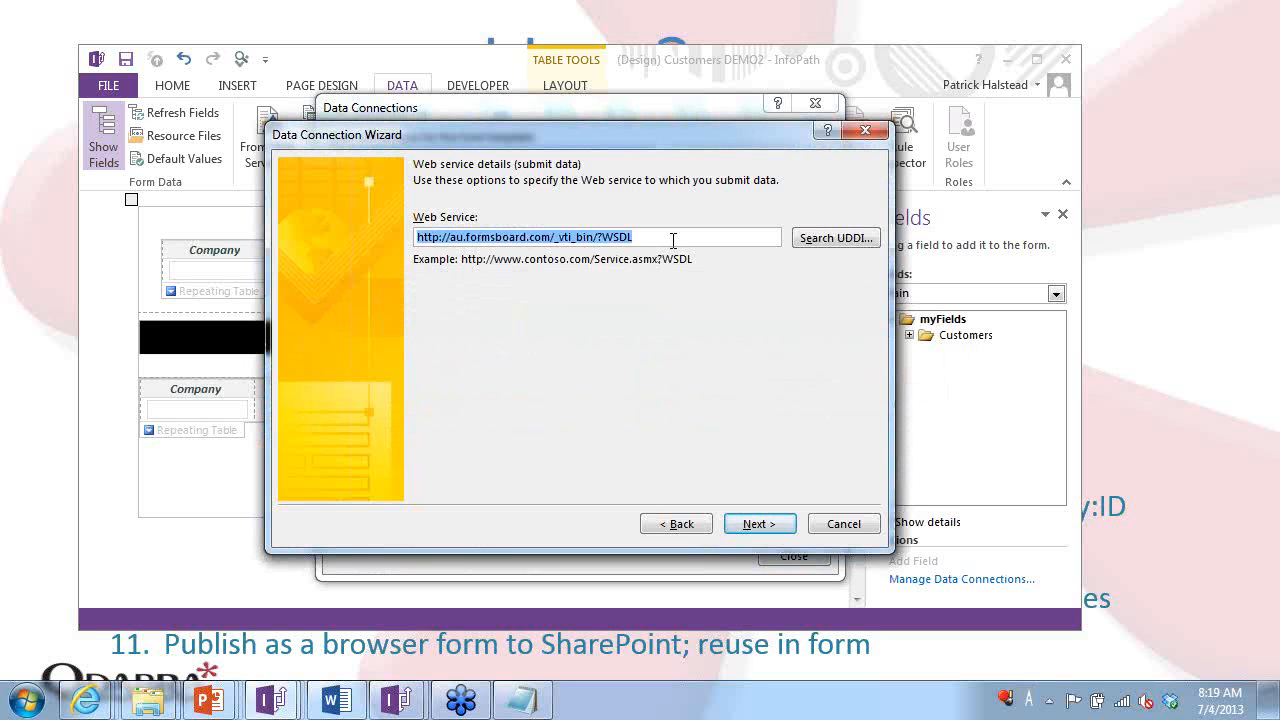
pyautogui.click(673, 240)
pyautogui.press('BackSpace')
pyautogui.press('BackSpace')
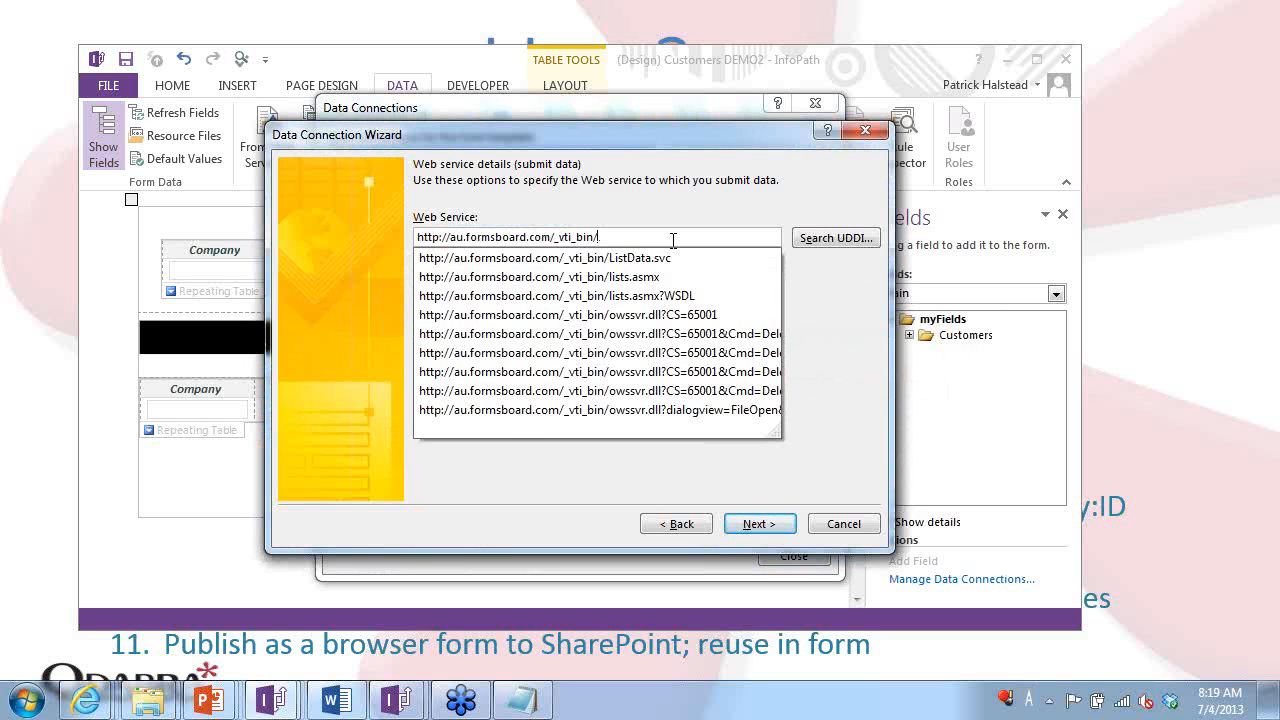
pyautogui.press('Down')
pyautogui.press('Down')
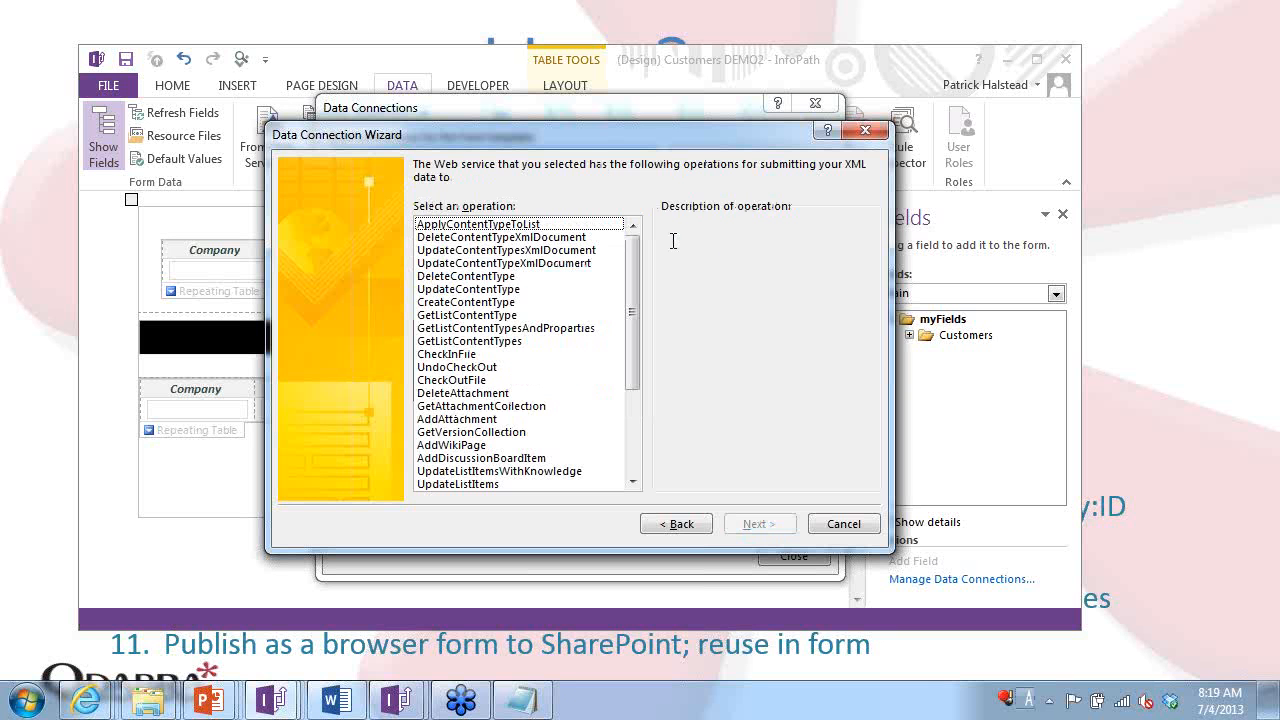
# Select UpdateListItems as the submit operation and continue to its parameters.
pyautogui.scroll(-4, 632, 295)
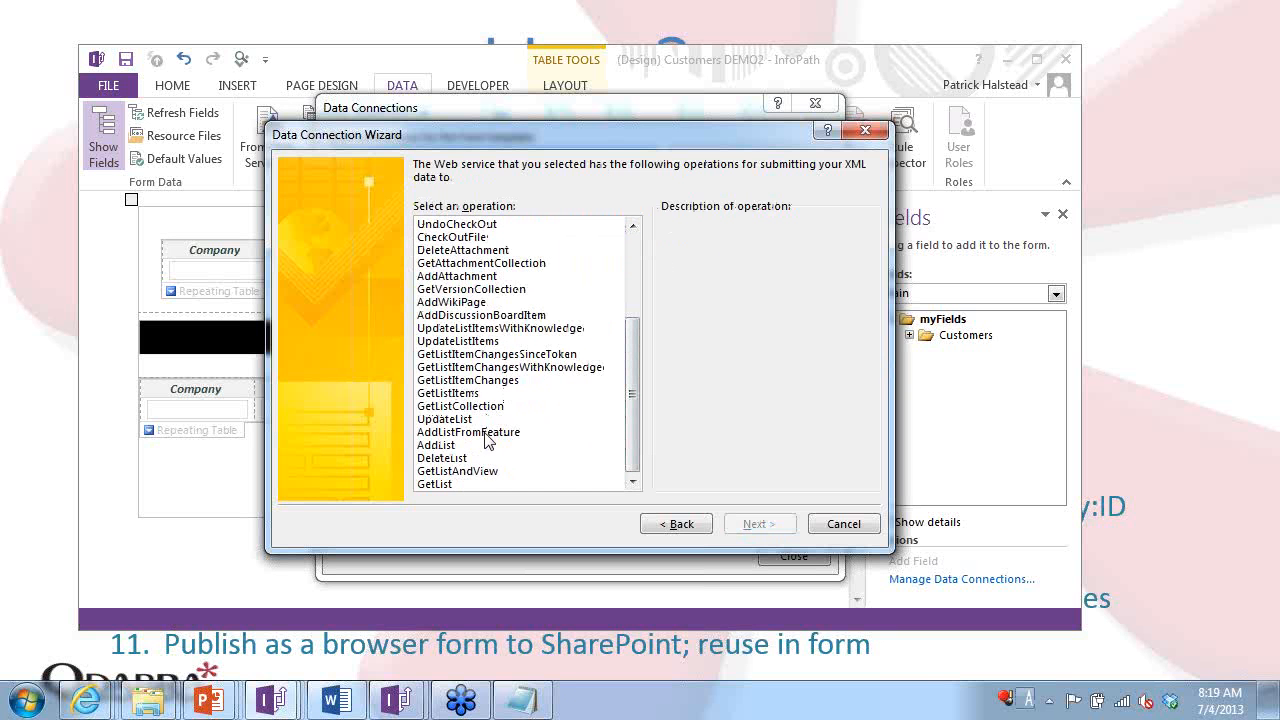
pyautogui.click(470, 341)
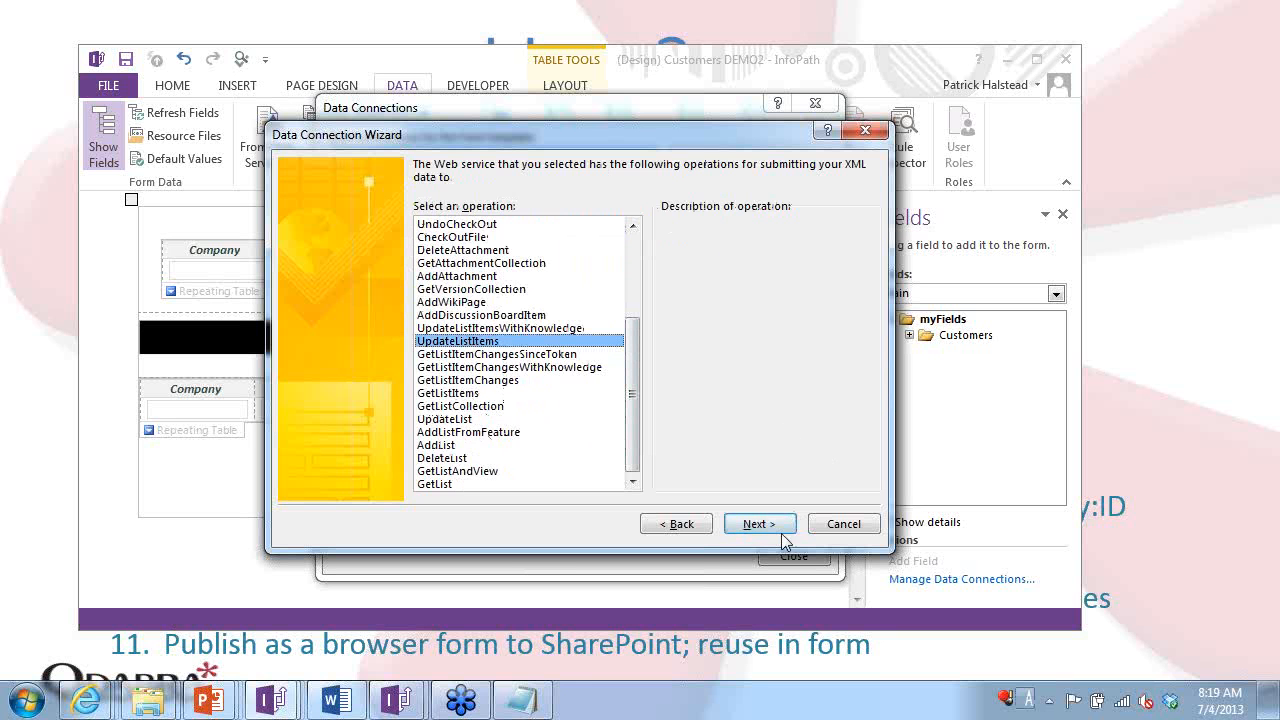
pyautogui.click(768, 526)
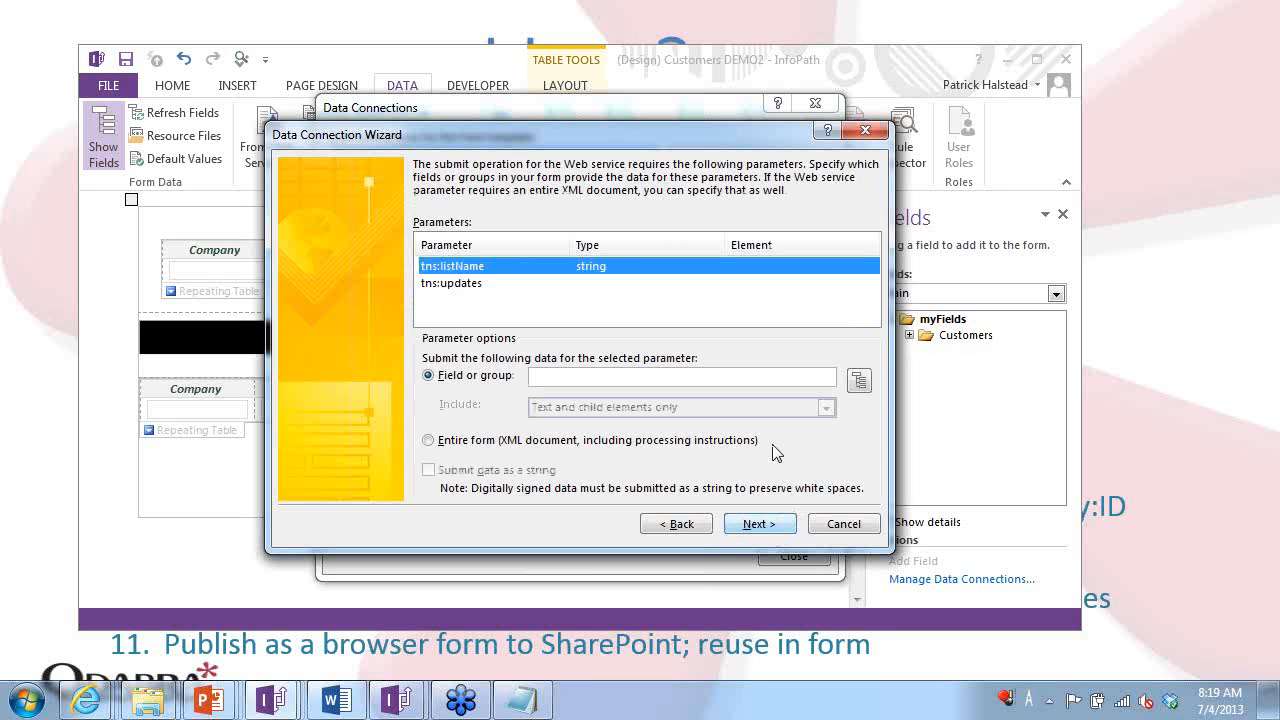
# Map the tns:listName parameter to the ListCollection field under Mappings in the mapping secondary data source.
pyautogui.doubleClick(644, 268)
pyautogui.click(520, 220)
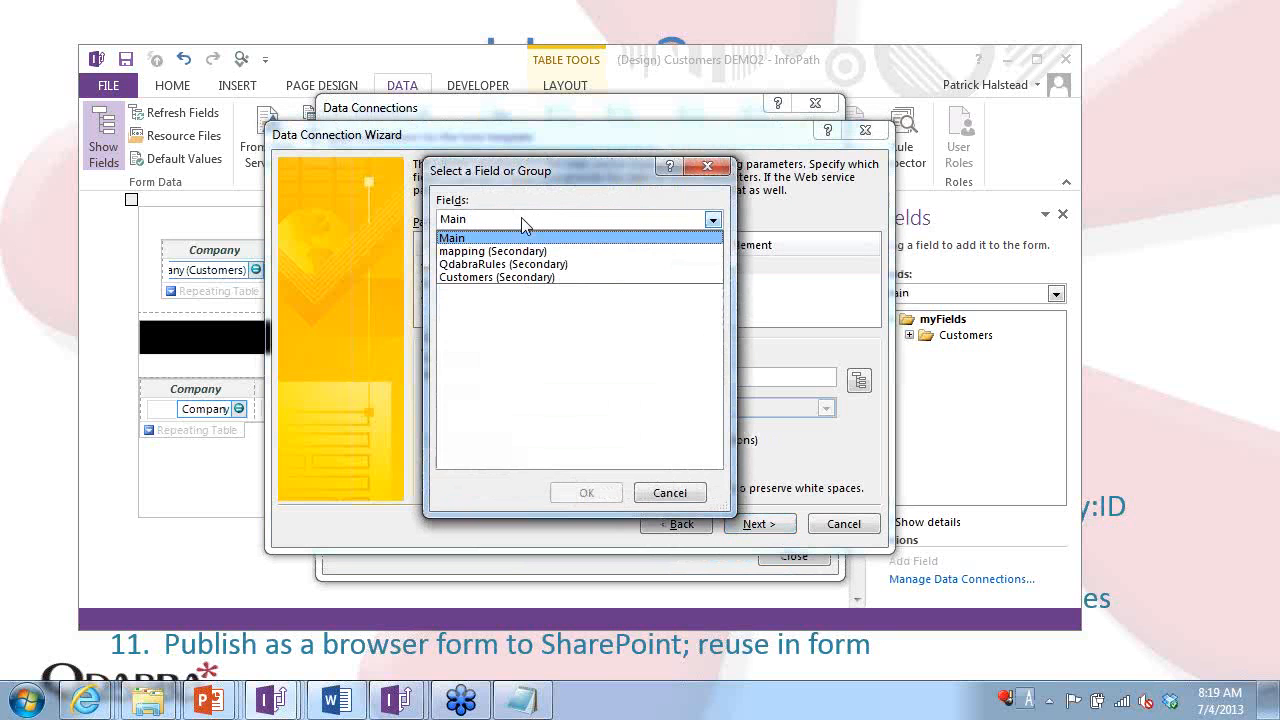
pyautogui.click(476, 264)
pyautogui.click(491, 222)
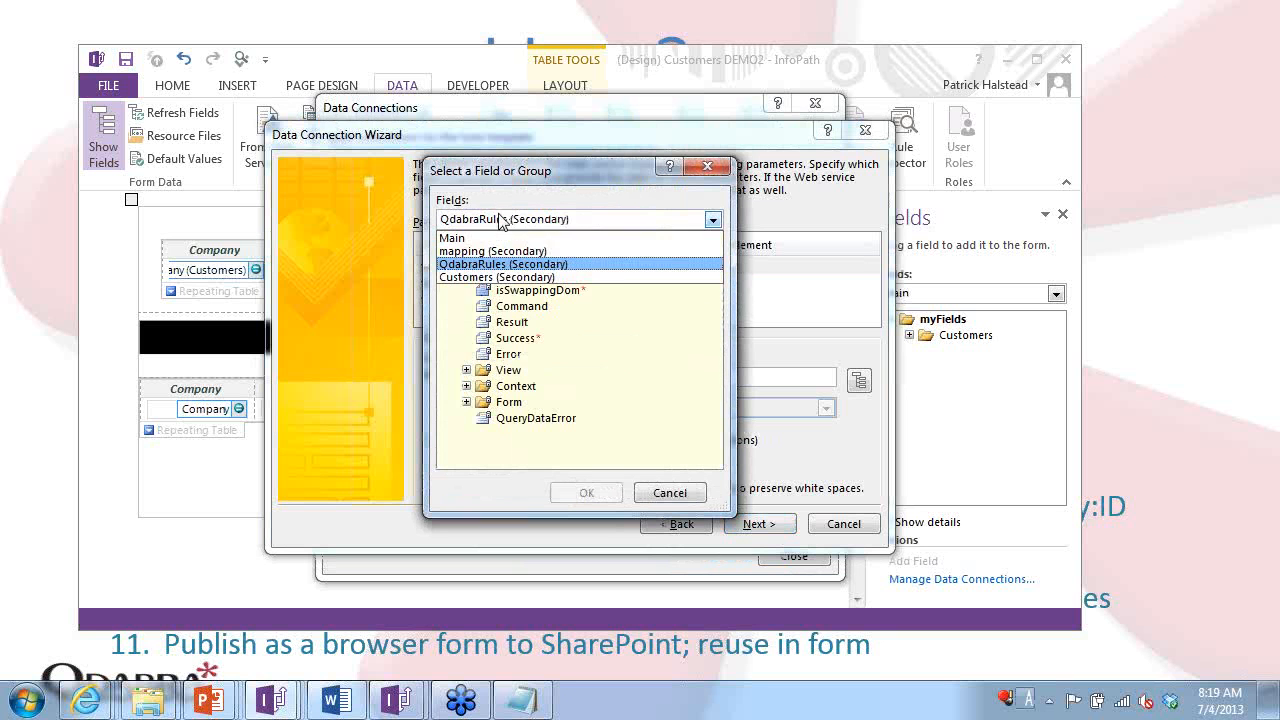
pyautogui.click(489, 251)
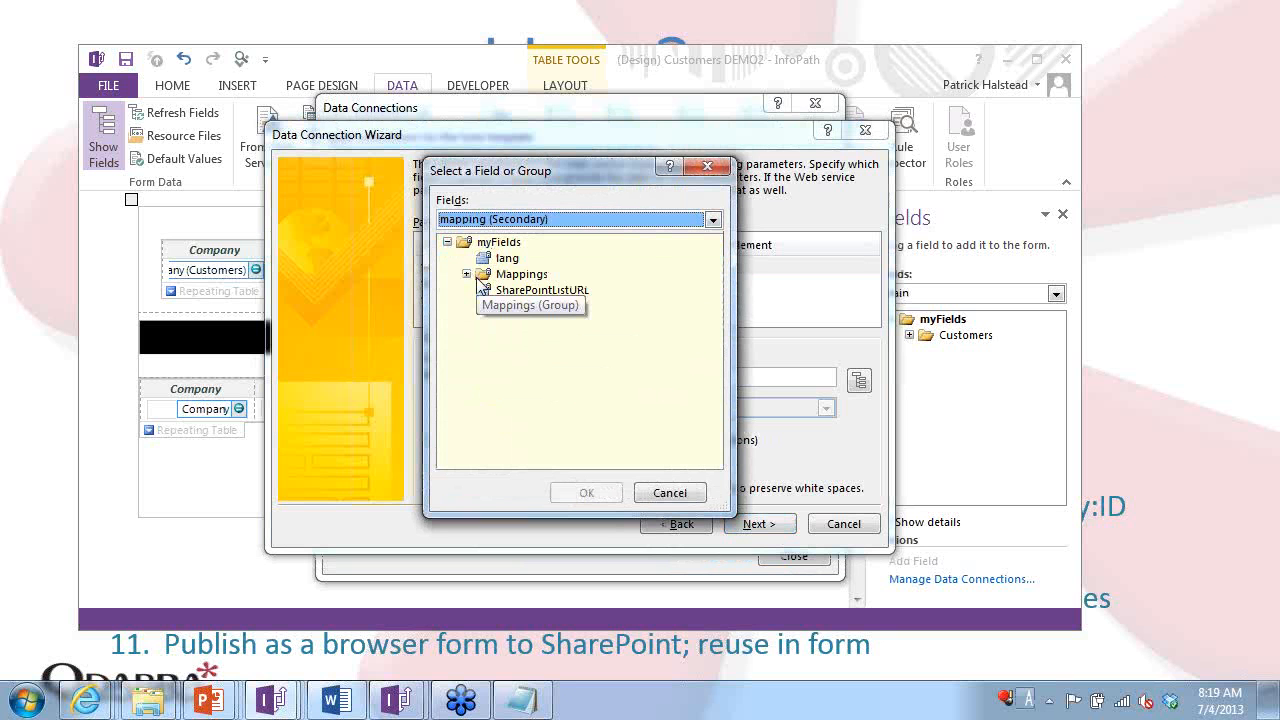
pyautogui.doubleClick(479, 279)
pyautogui.doubleClick(549, 306)
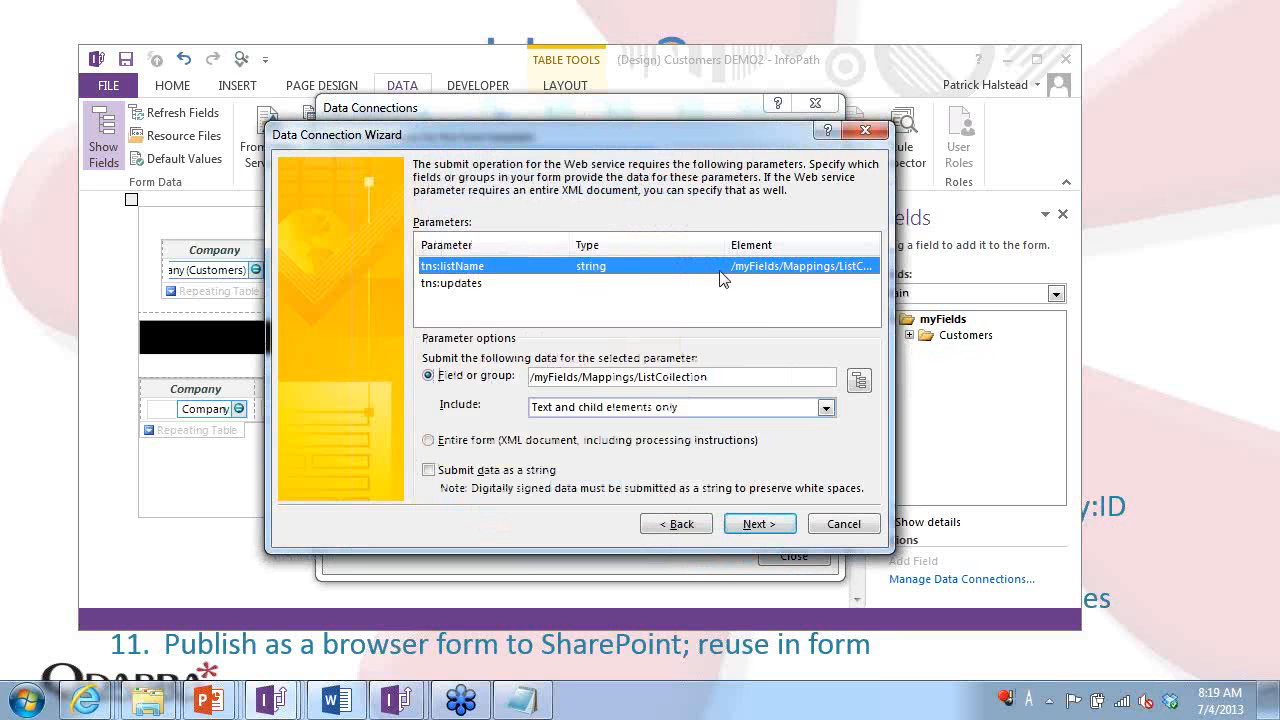
# Map the tns:updates parameter to the Batch group under Mappings in the mapping secondary data source.
pyautogui.doubleClick(517, 285)
pyautogui.click(505, 222)
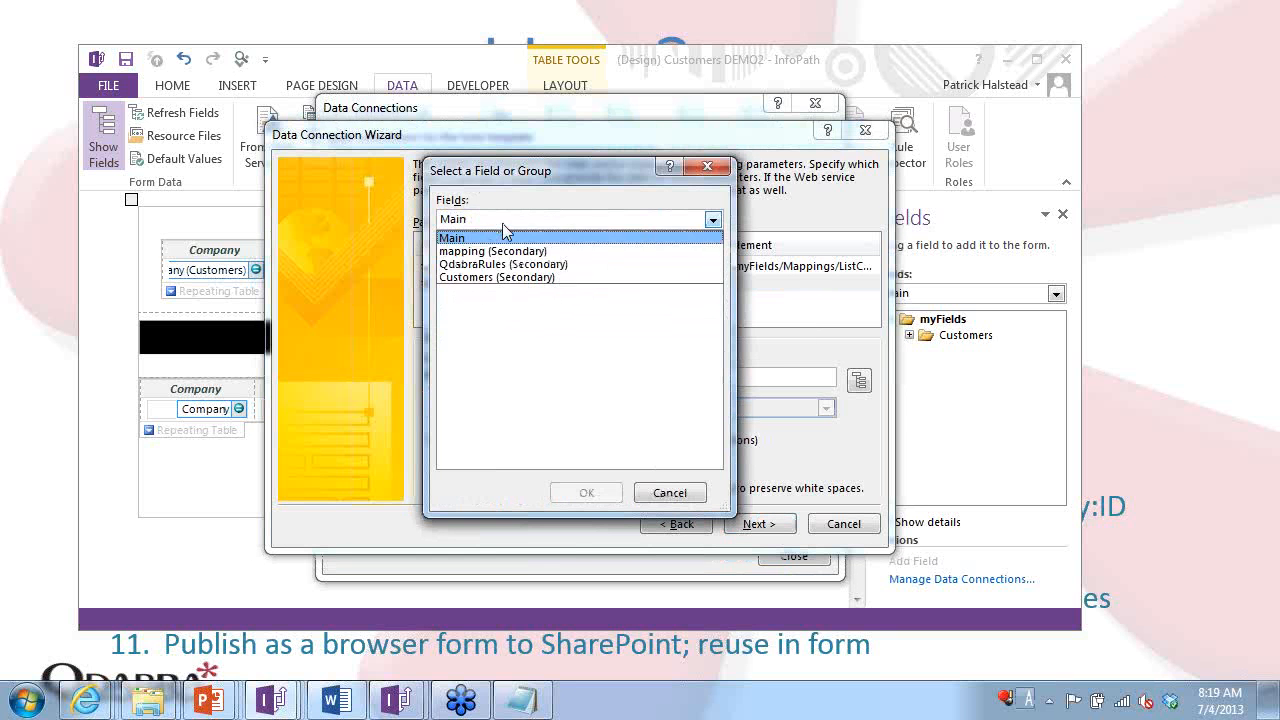
pyautogui.click(492, 251)
pyautogui.click(466, 274)
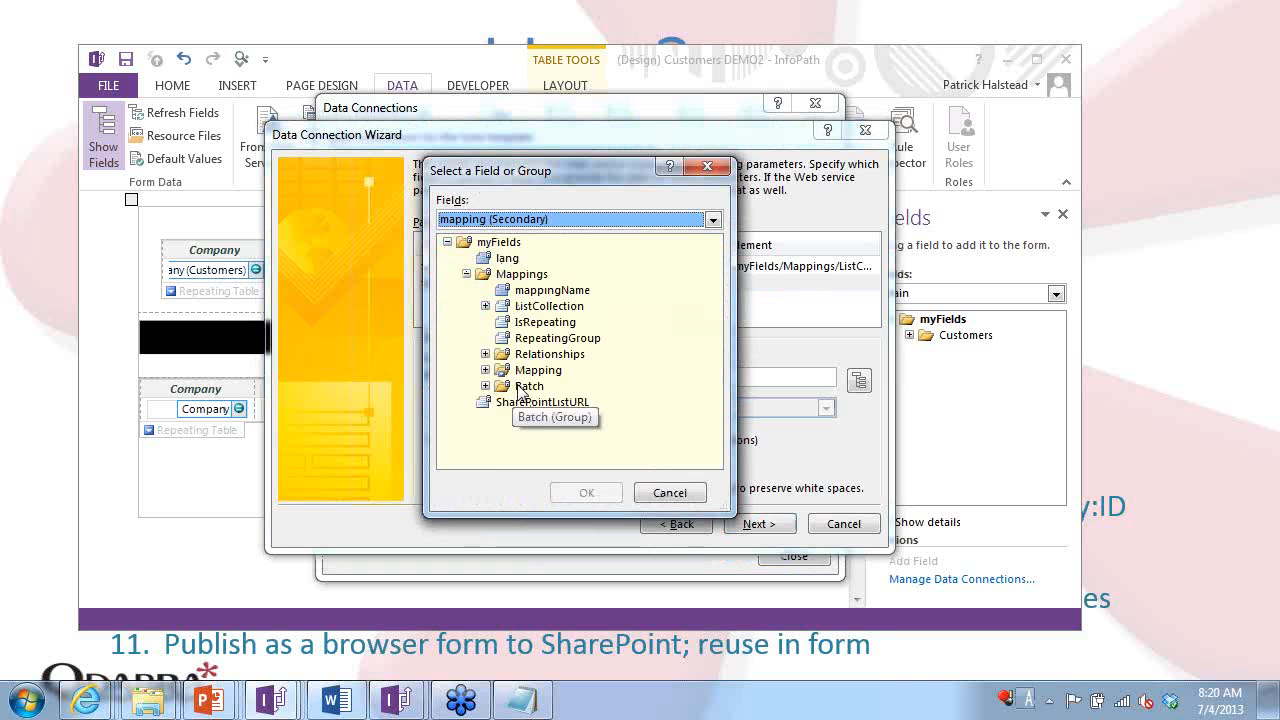
pyautogui.click(485, 386)
pyautogui.doubleClick(531, 386)
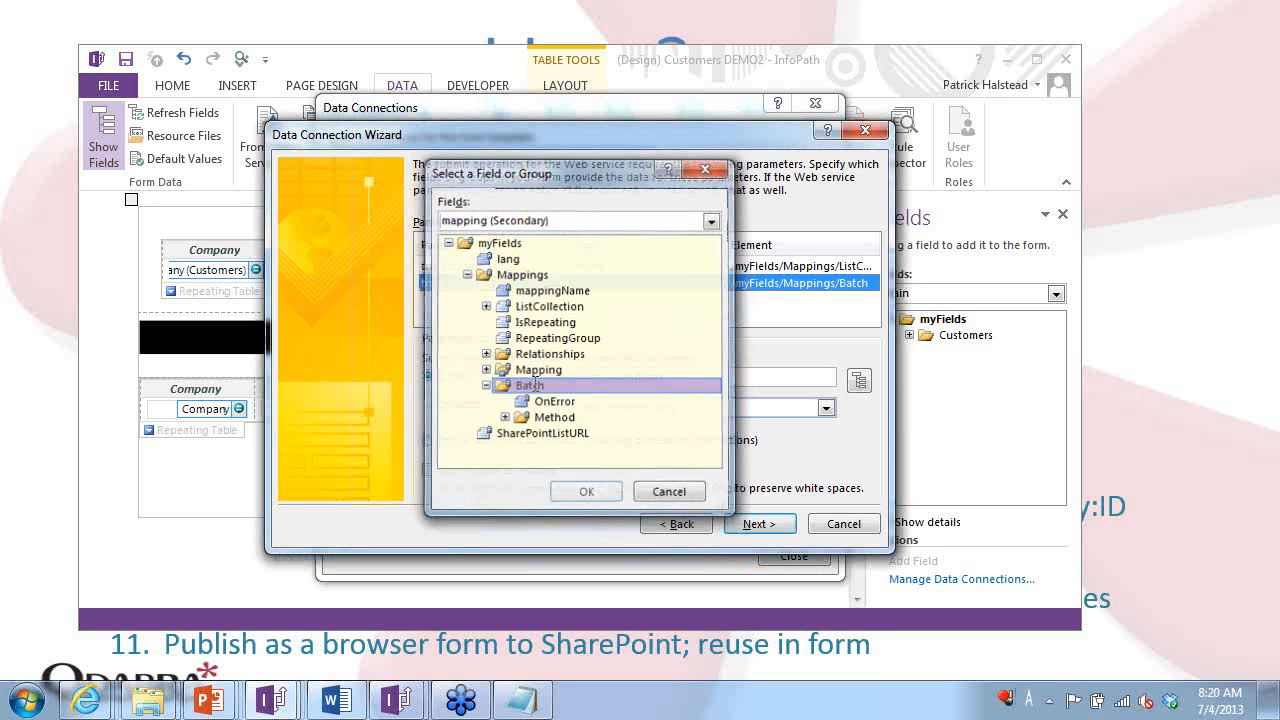
# Set tns:updates to include the XML subtree, including selected element, and continue to the connection's naming page.
pyautogui.click(826, 408)
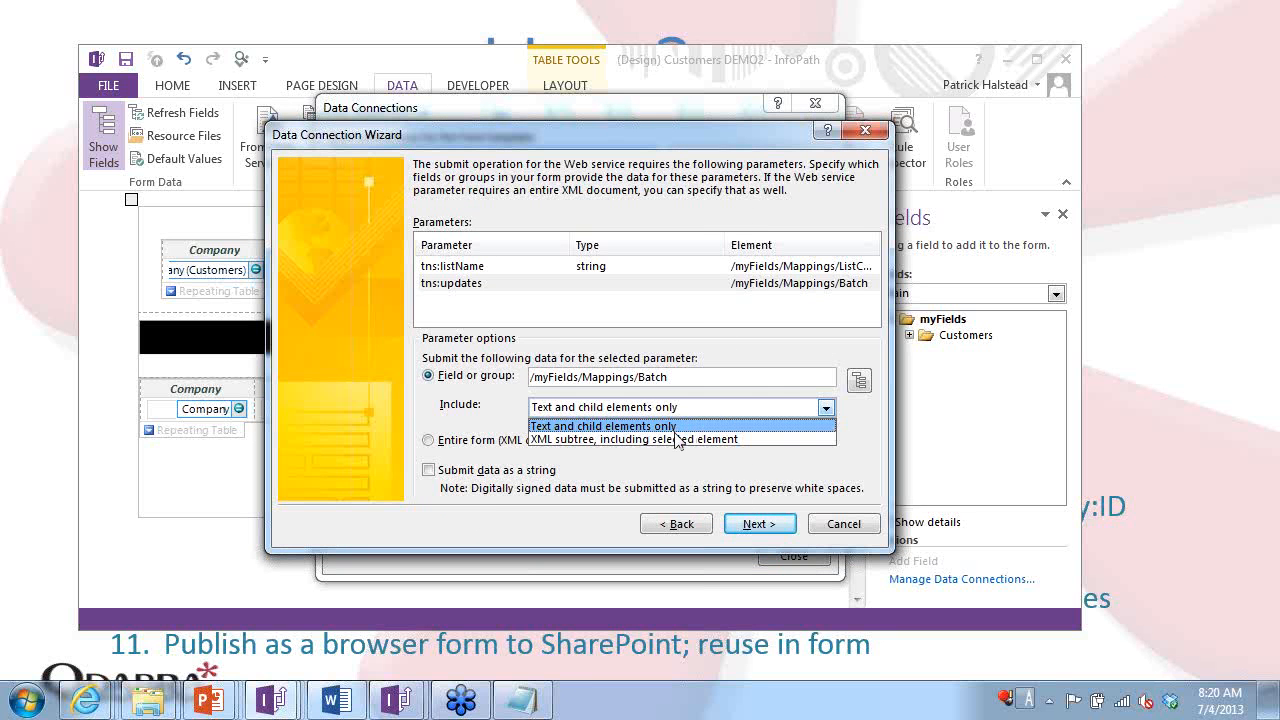
pyautogui.click(745, 441)
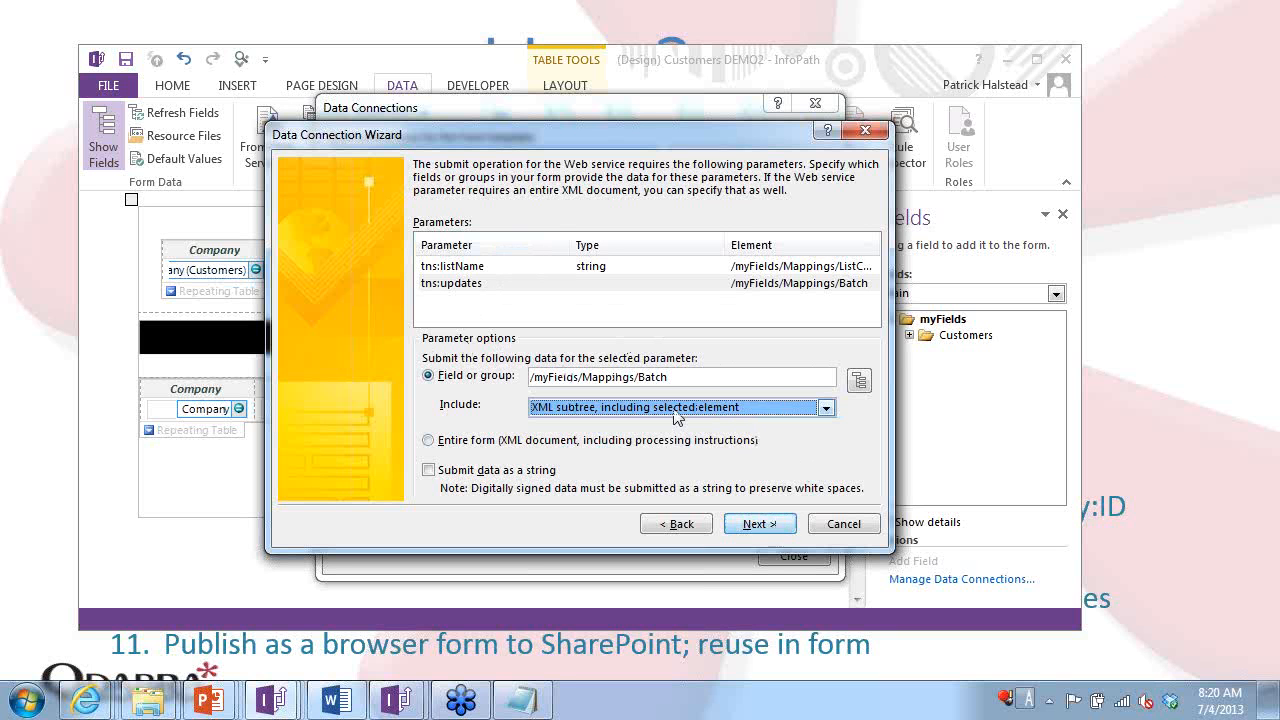
pyautogui.click(780, 525)
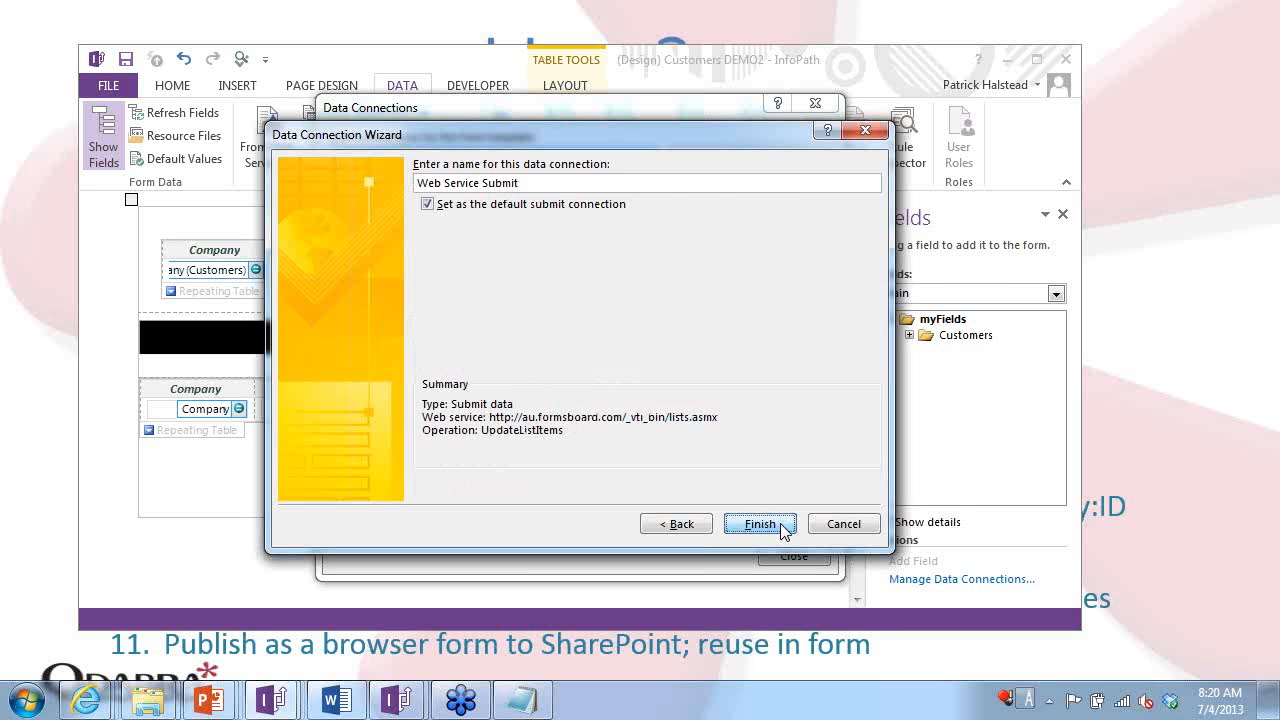
# Name the submit connection ListSubmit, finish creating it and close the data connections list.
pyautogui.moveTo(560, 182); pyautogui.dragTo(344, 200)
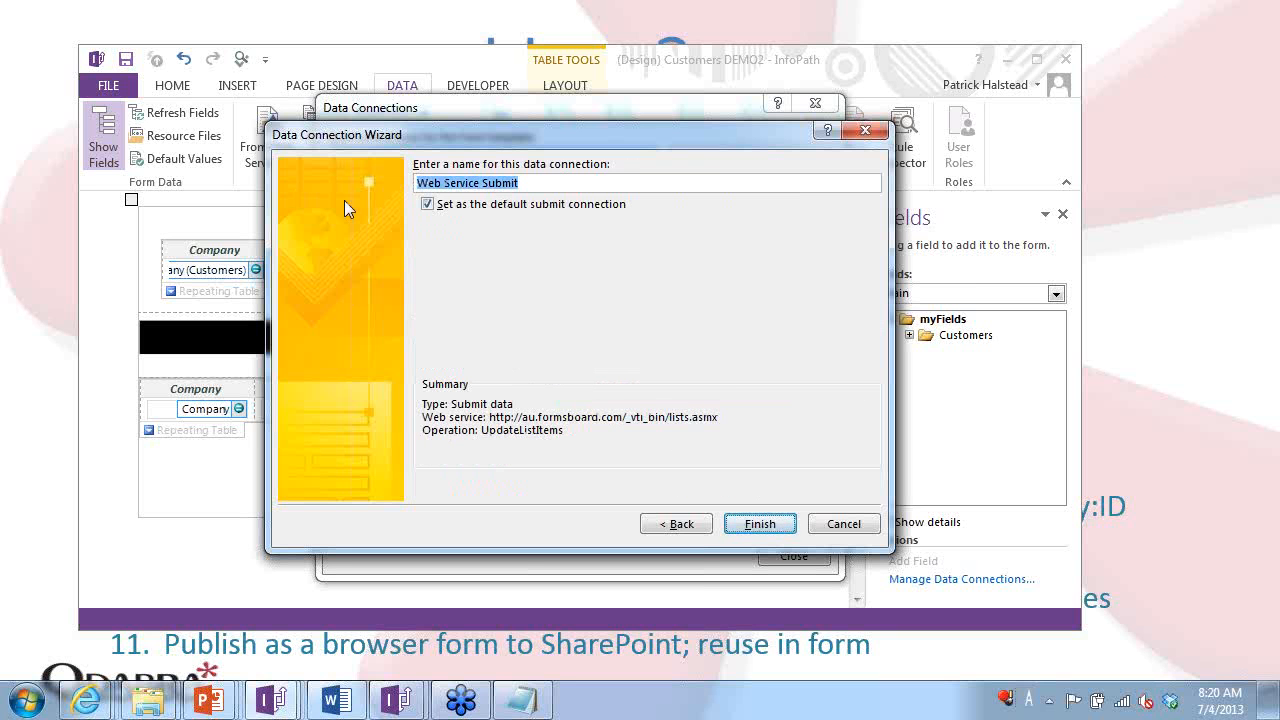
pyautogui.write('ListSub')
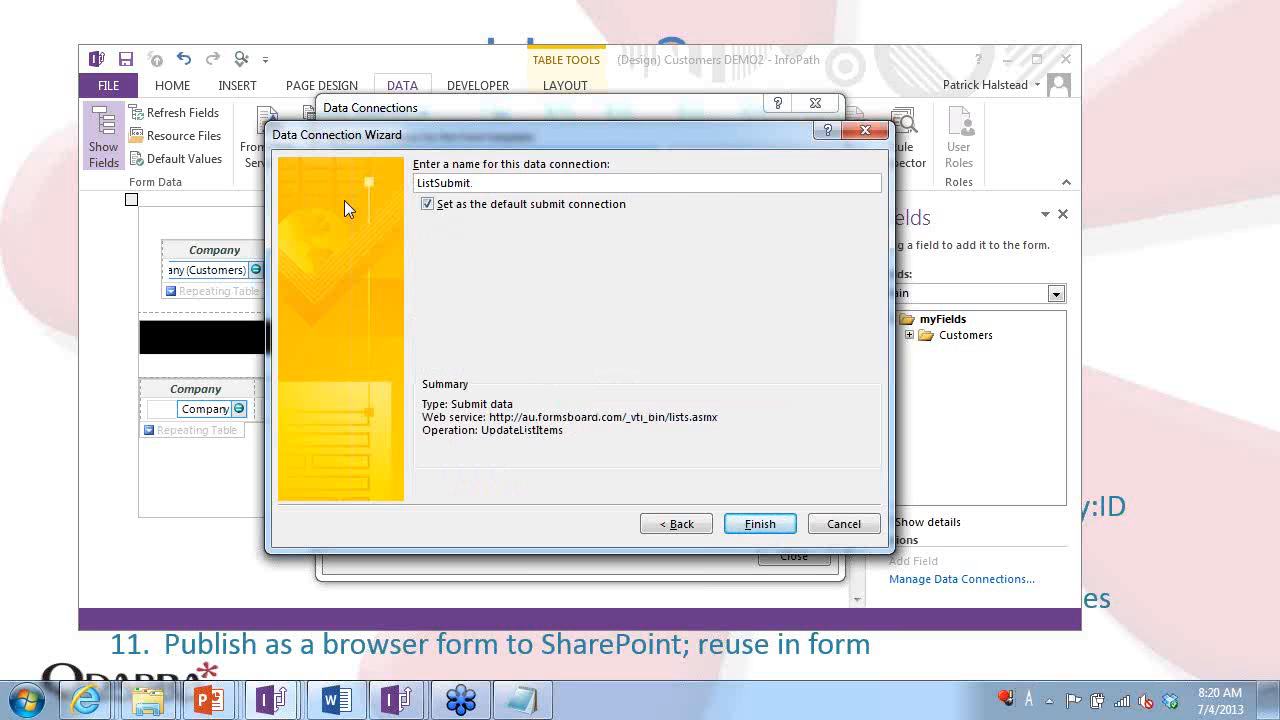
pyautogui.click(759, 523)
pyautogui.click(793, 556)
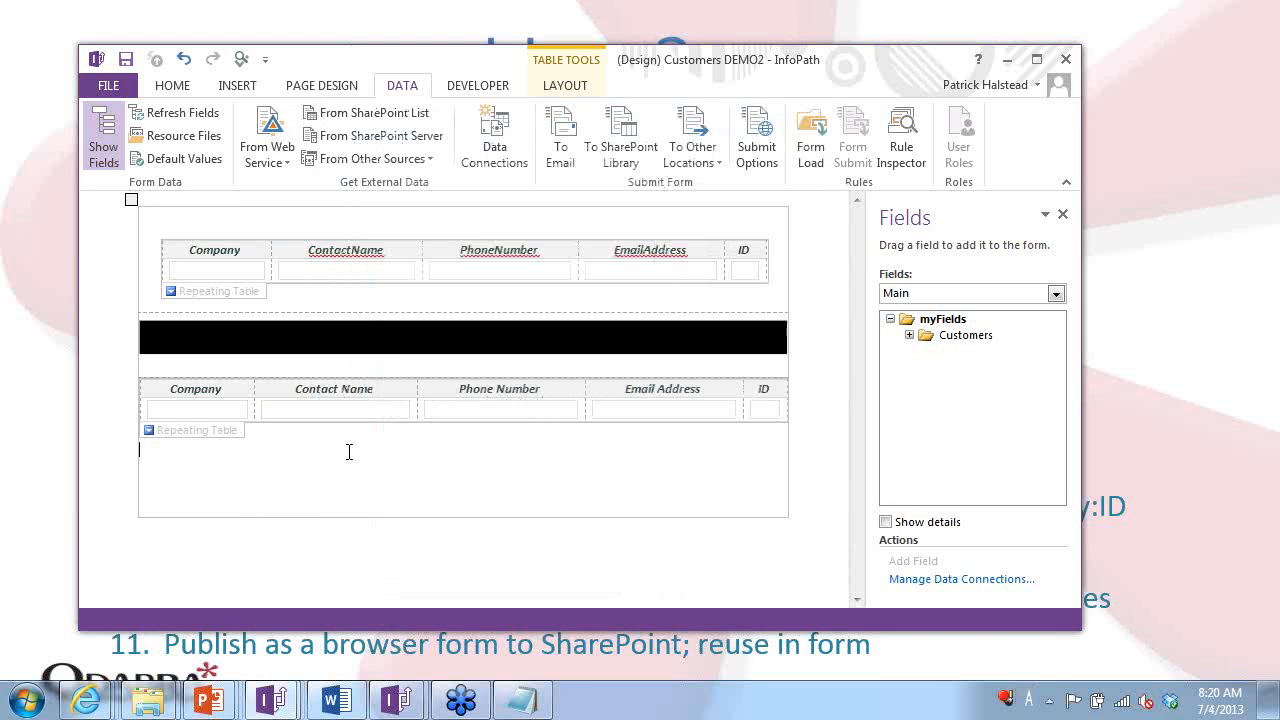
# Insert a Button control below the lower Customers repeating table, with a blank line above it.
pyautogui.click(172, 88)
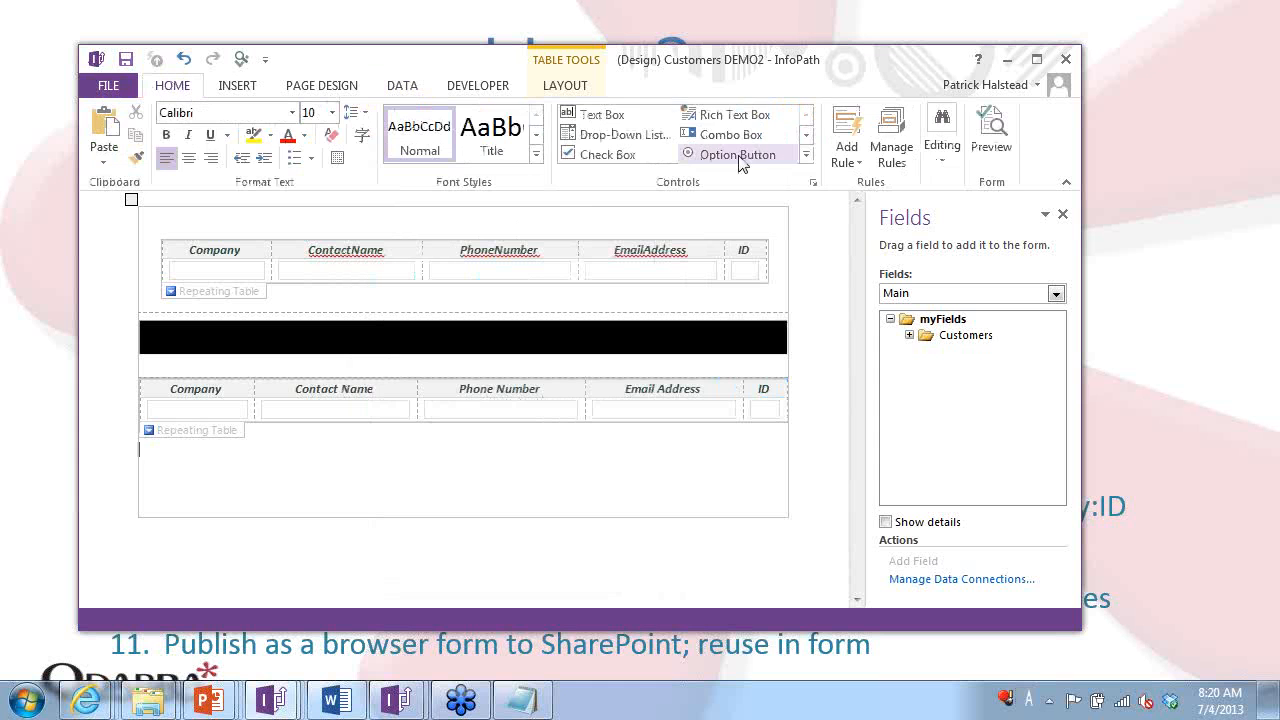
pyautogui.click(806, 154)
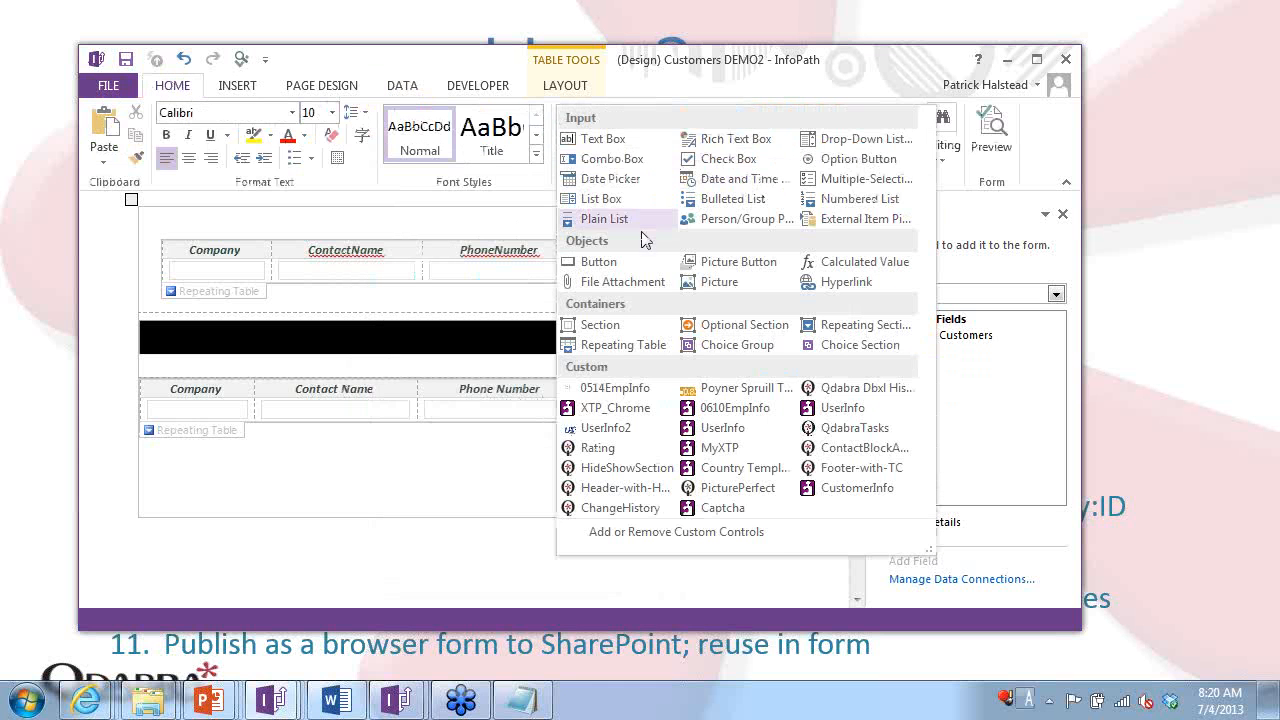
pyautogui.click(599, 262)
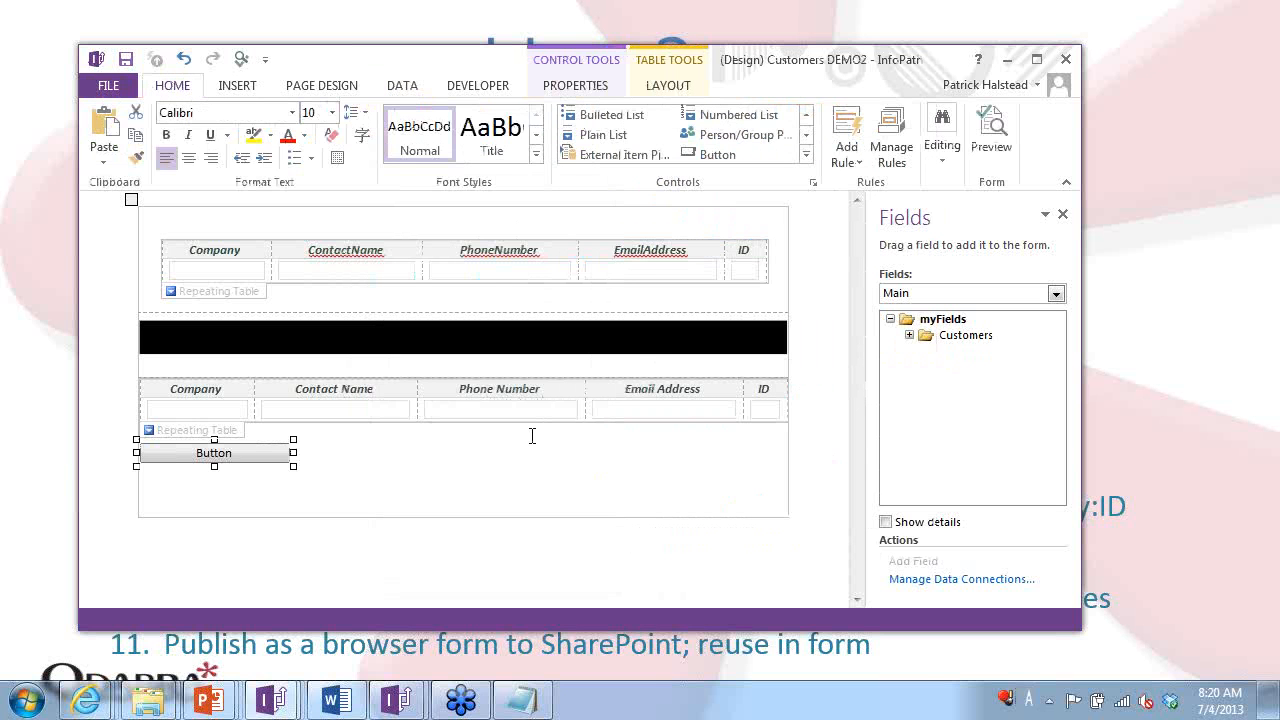
pyautogui.click(532, 436)
pyautogui.press('Return')
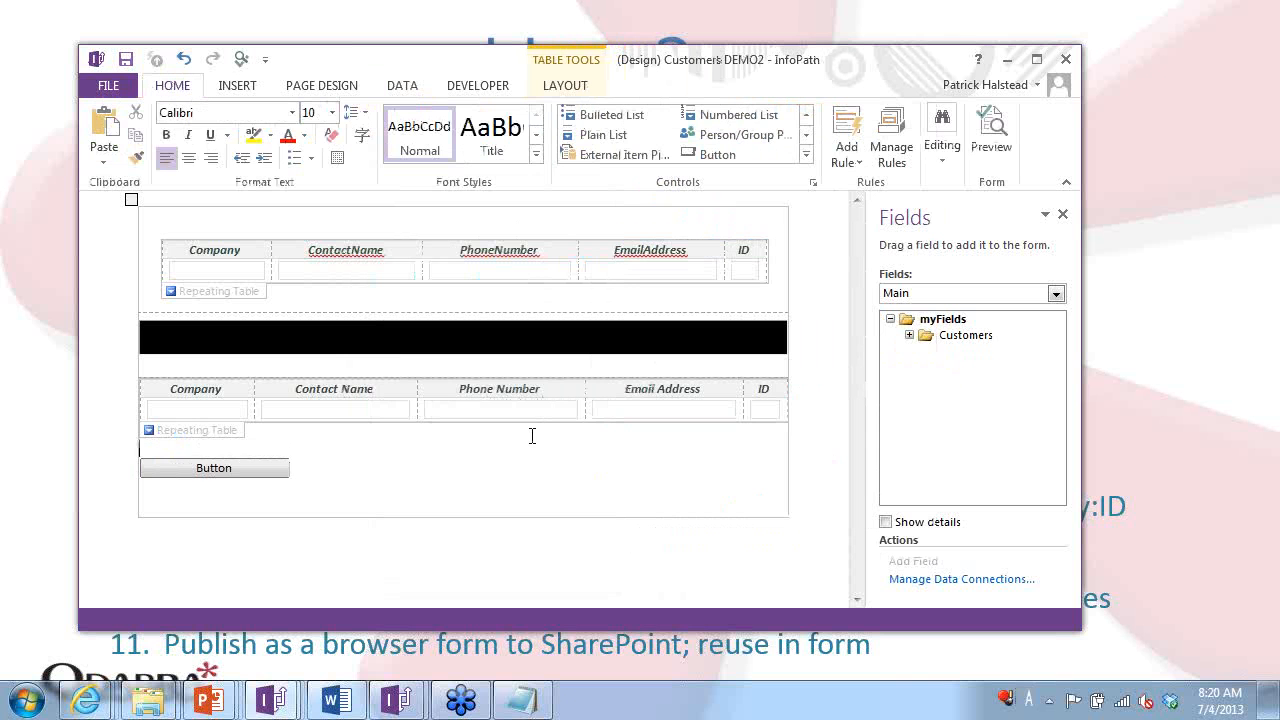
pyautogui.press('BackSpace')
# Open rule management for the new button and start adding a rule to it.
pyautogui.click(259, 470)
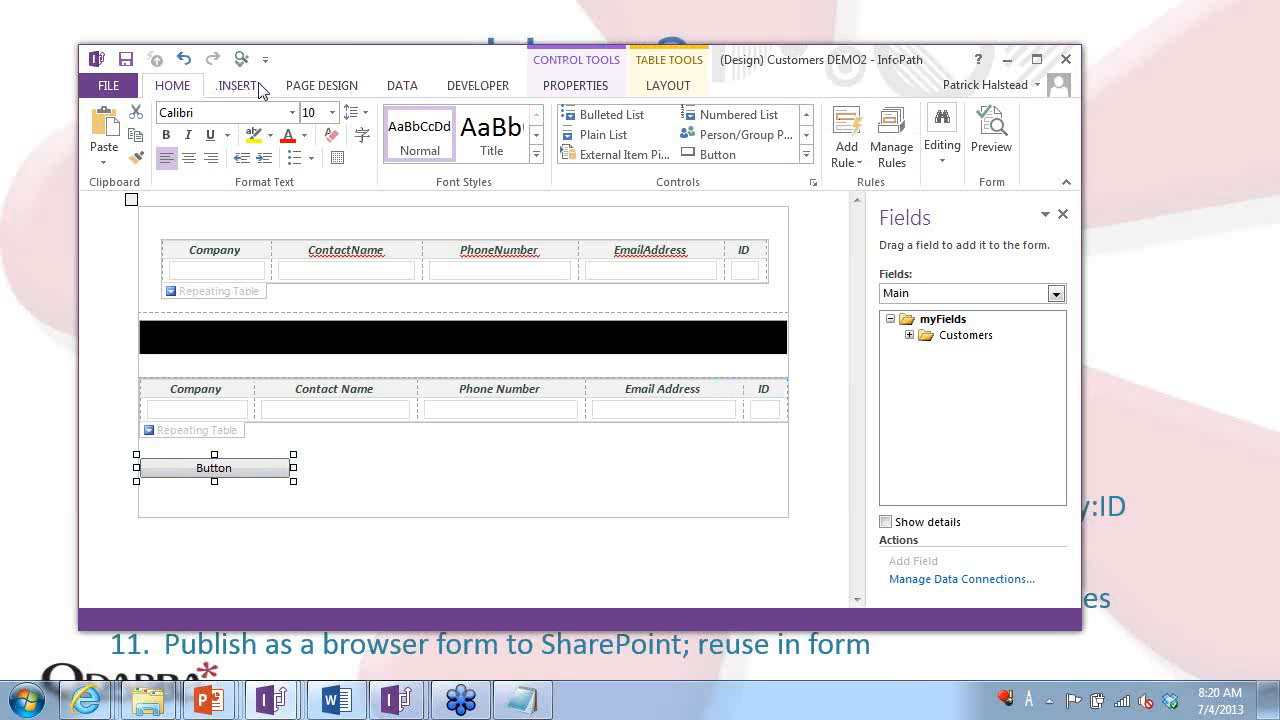
pyautogui.click(891, 140)
pyautogui.click(912, 392)
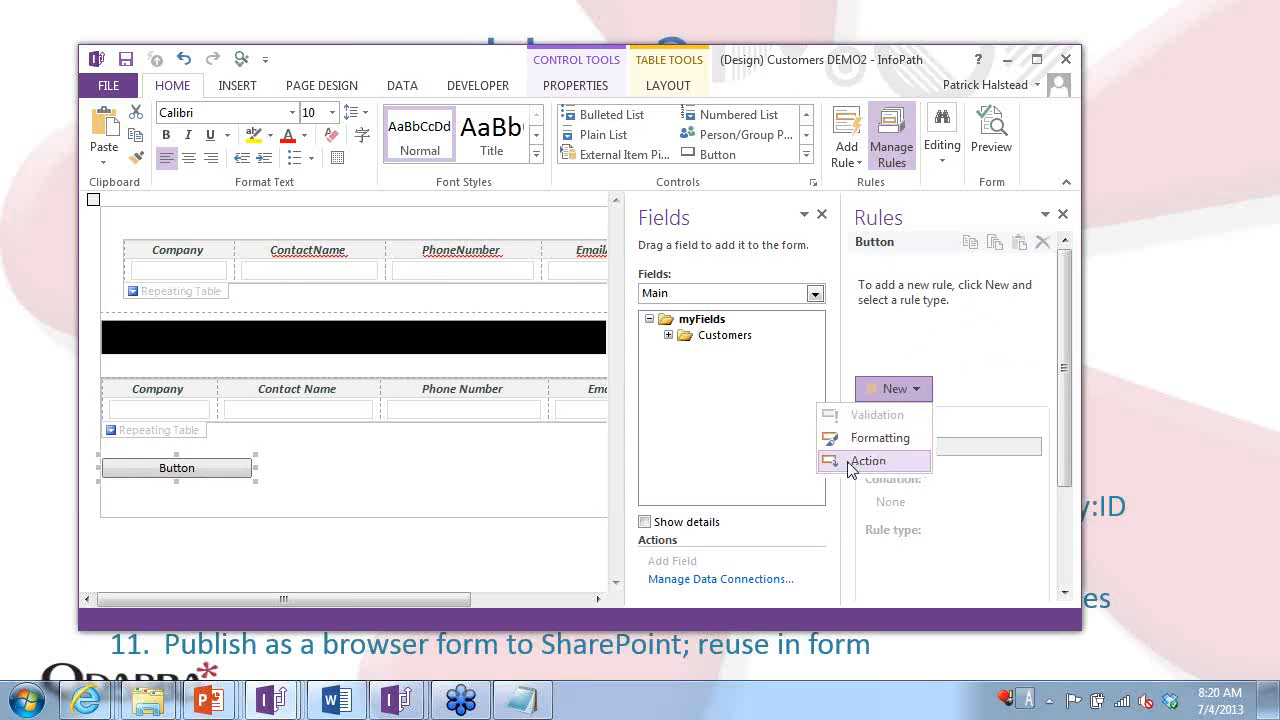
# Add an action rule to the button with a Set a field's value action targeting the Command field of QdabraRules.
pyautogui.click(858, 458)
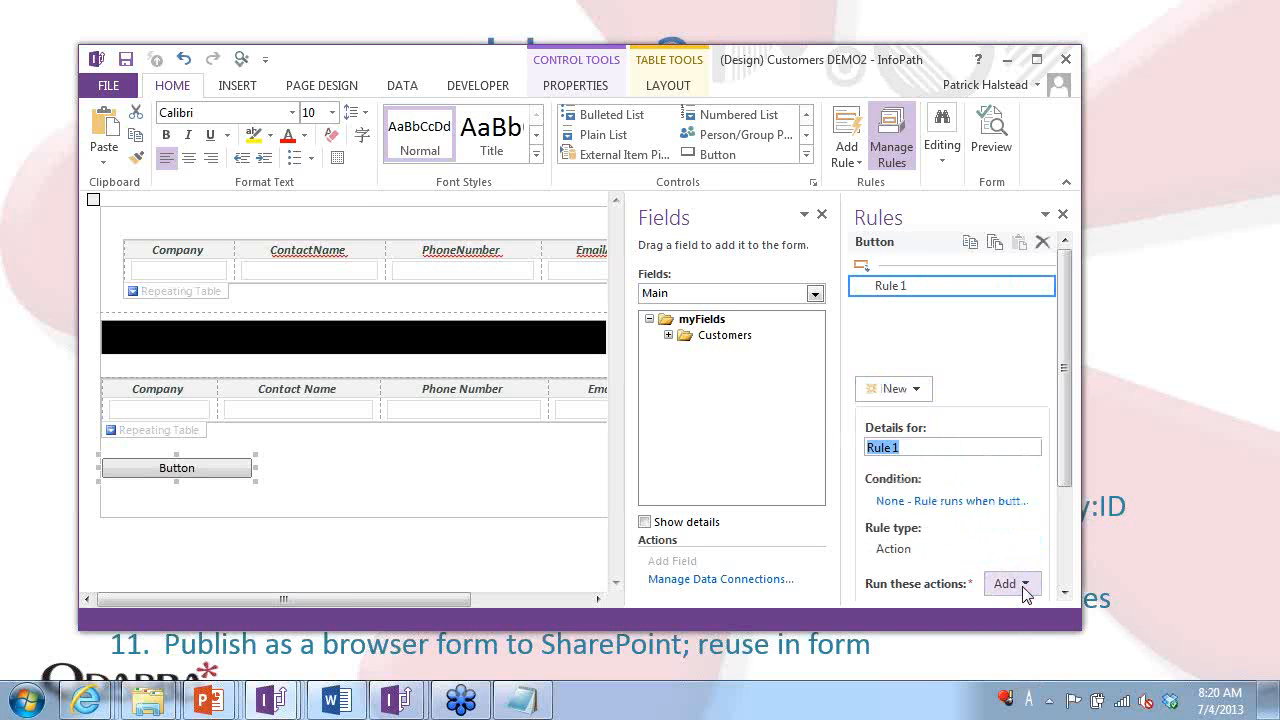
pyautogui.click(1021, 587)
pyautogui.click(964, 466)
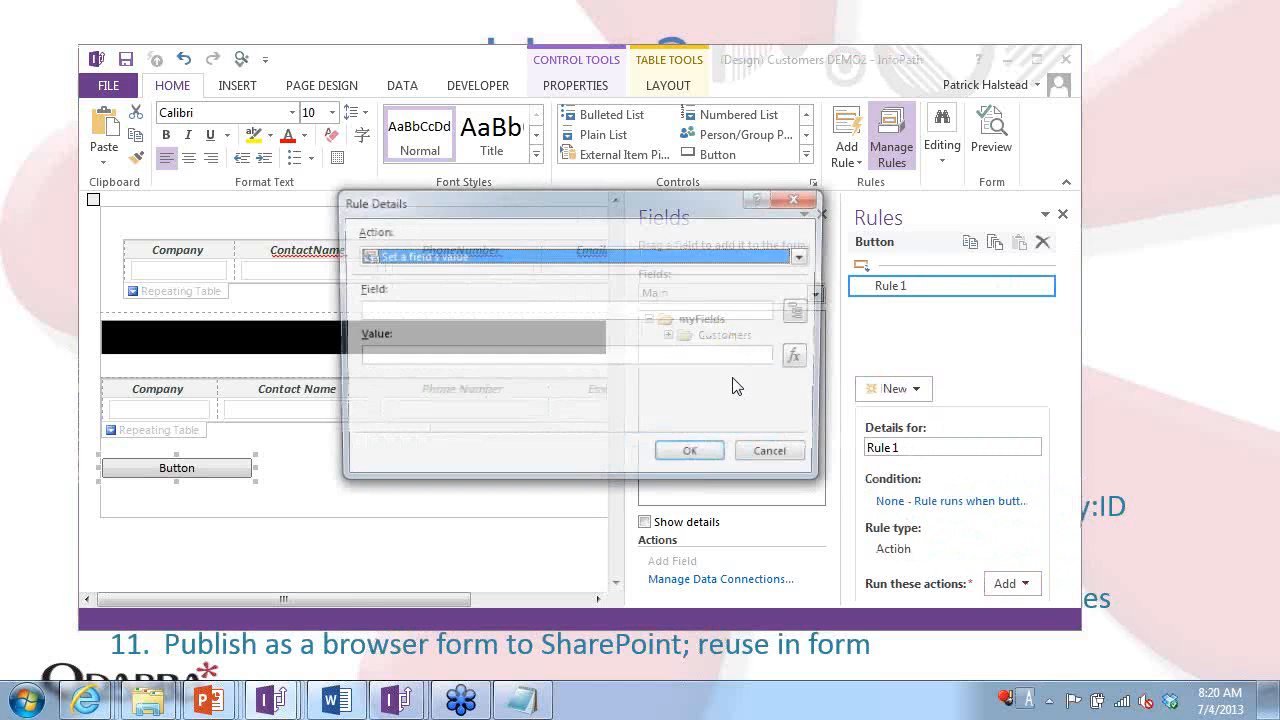
pyautogui.click(806, 314)
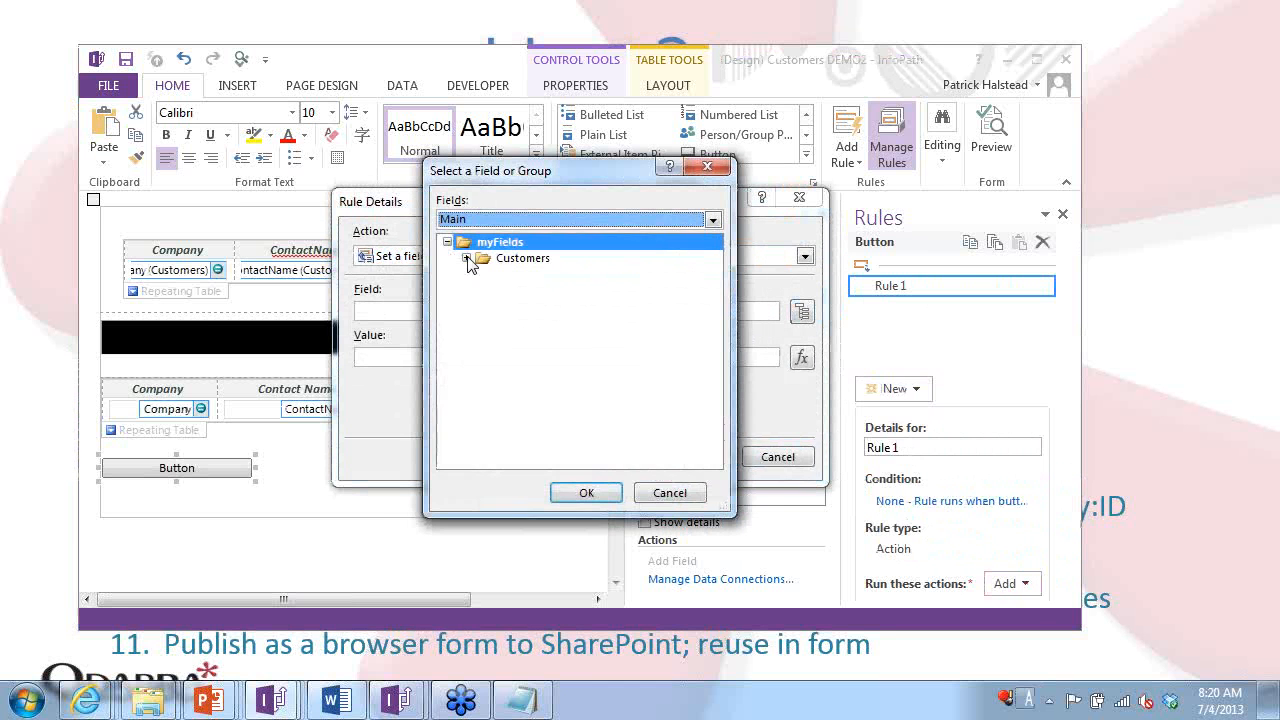
pyautogui.click(466, 258)
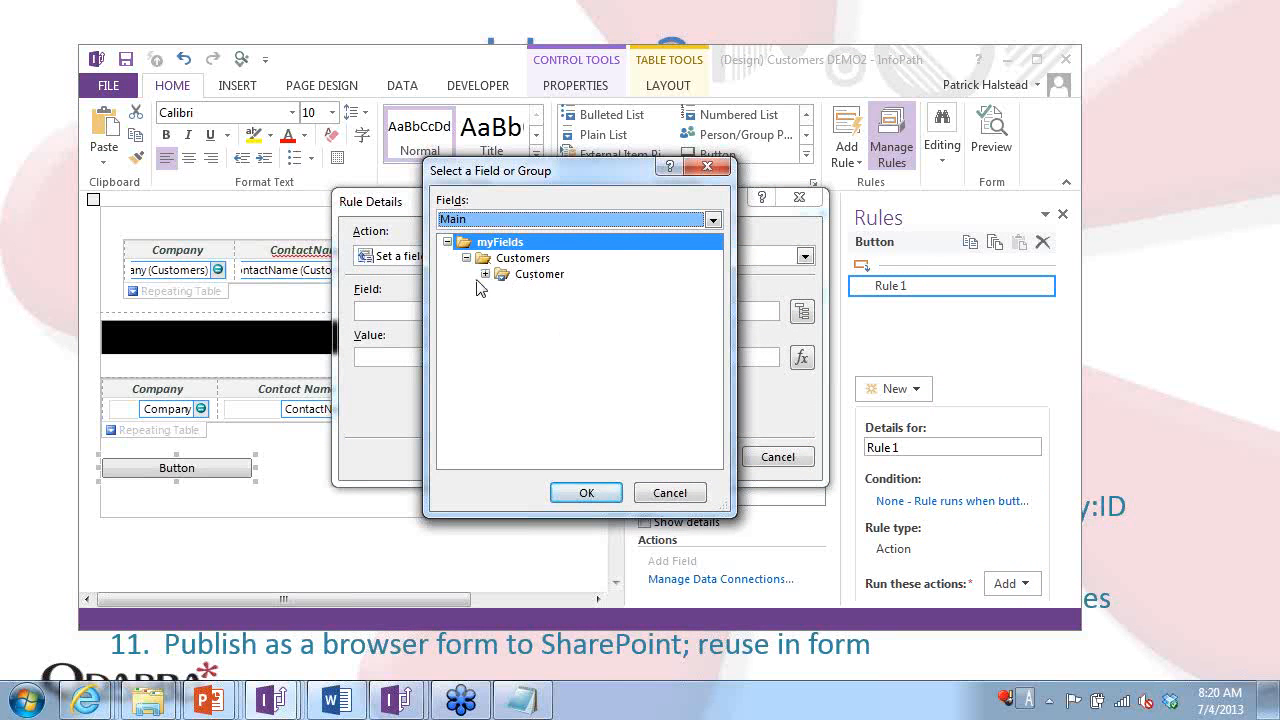
pyautogui.click(485, 274)
pyautogui.click(558, 222)
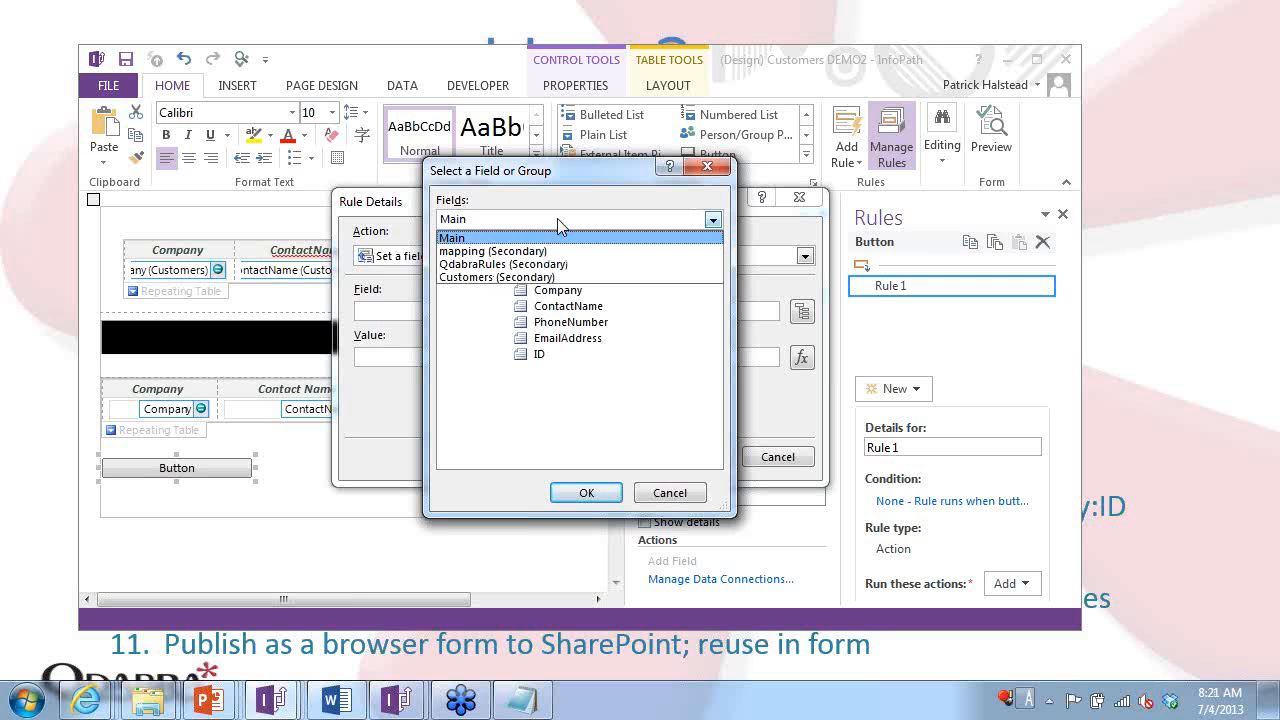
pyautogui.click(512, 264)
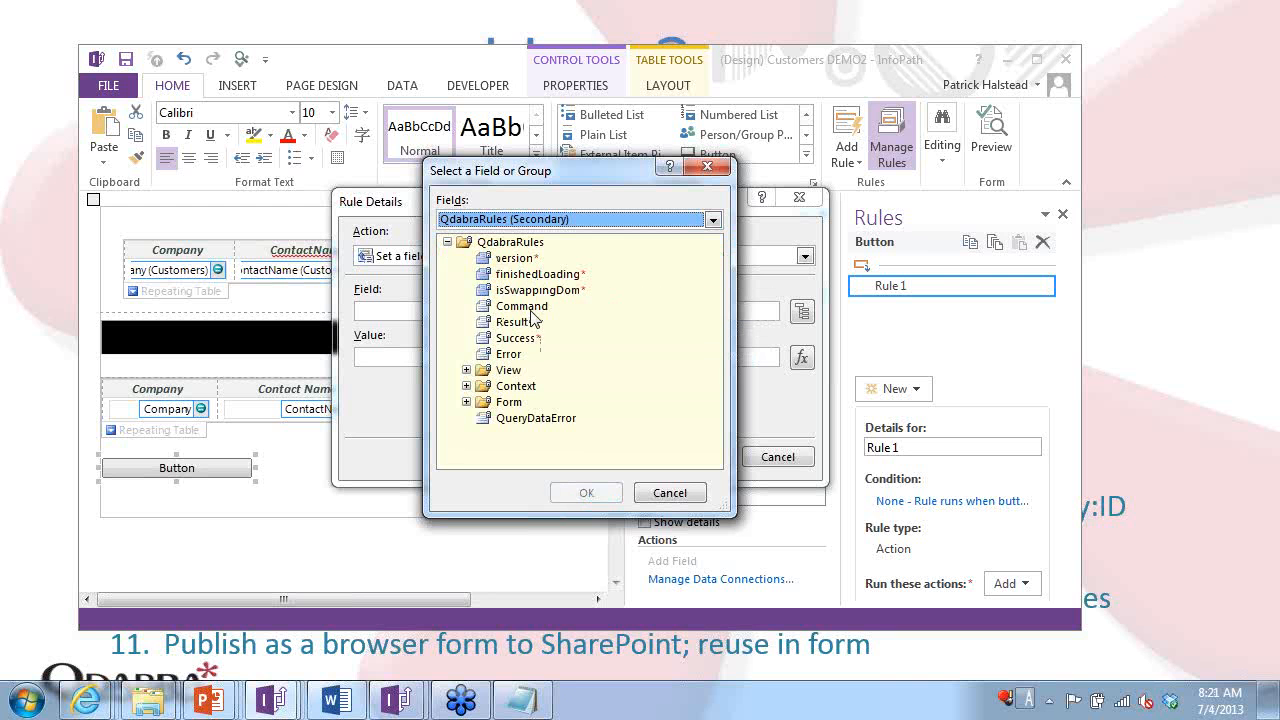
pyautogui.click(528, 307)
pyautogui.click(586, 493)
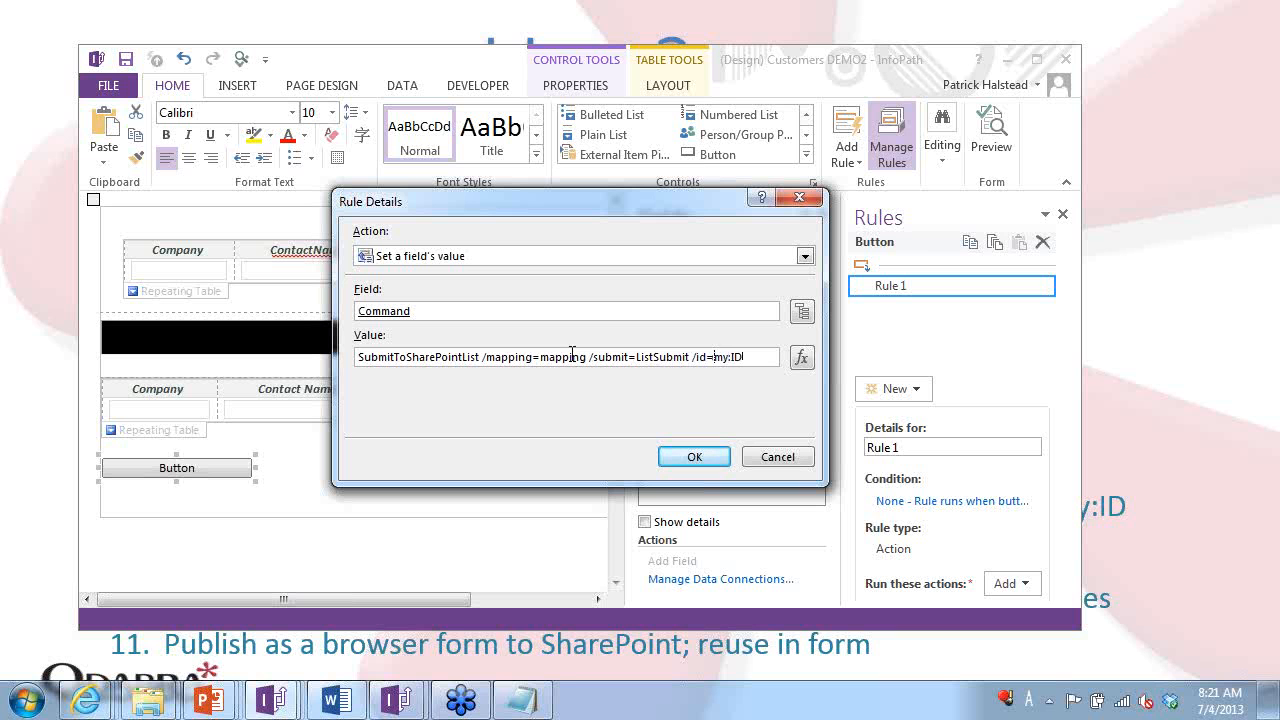
# Arrange the command value as "SubmitToSharePointList /submit=ListSubmit /mapping=mapping /id=my:ID" and accept the action.
pyautogui.press('Right')
pyautogui.hotkey('ctrl', 'shift', 'Left')
pyautogui.hotkey('ctrl', 'shift', 'Left')
pyautogui.press('Delete')
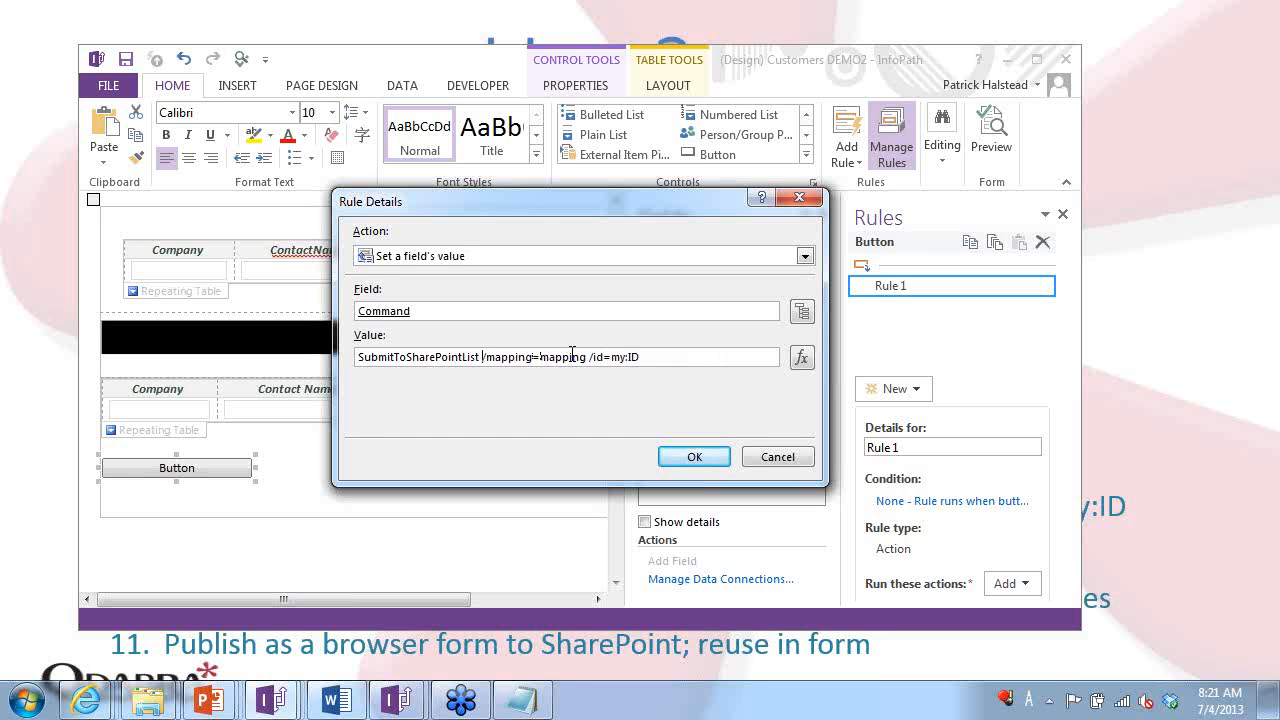
pyautogui.hotkey('ctrl', 'z')
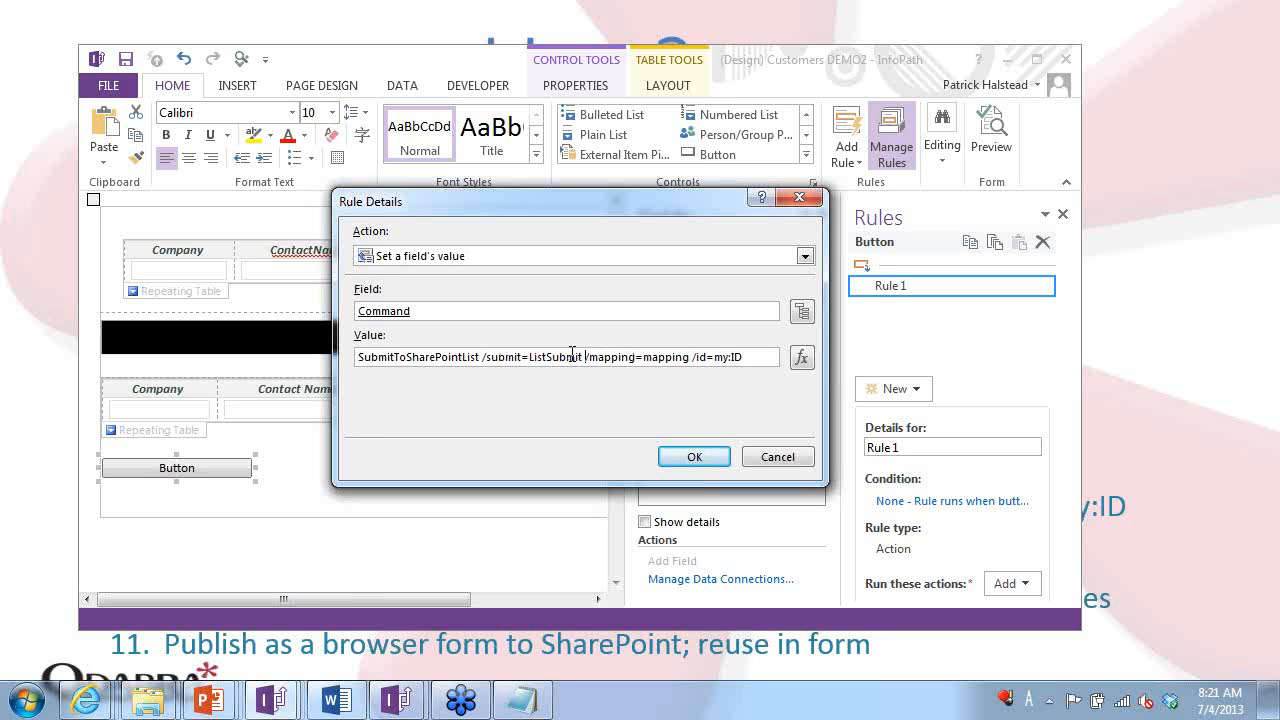
pyautogui.click(695, 457)
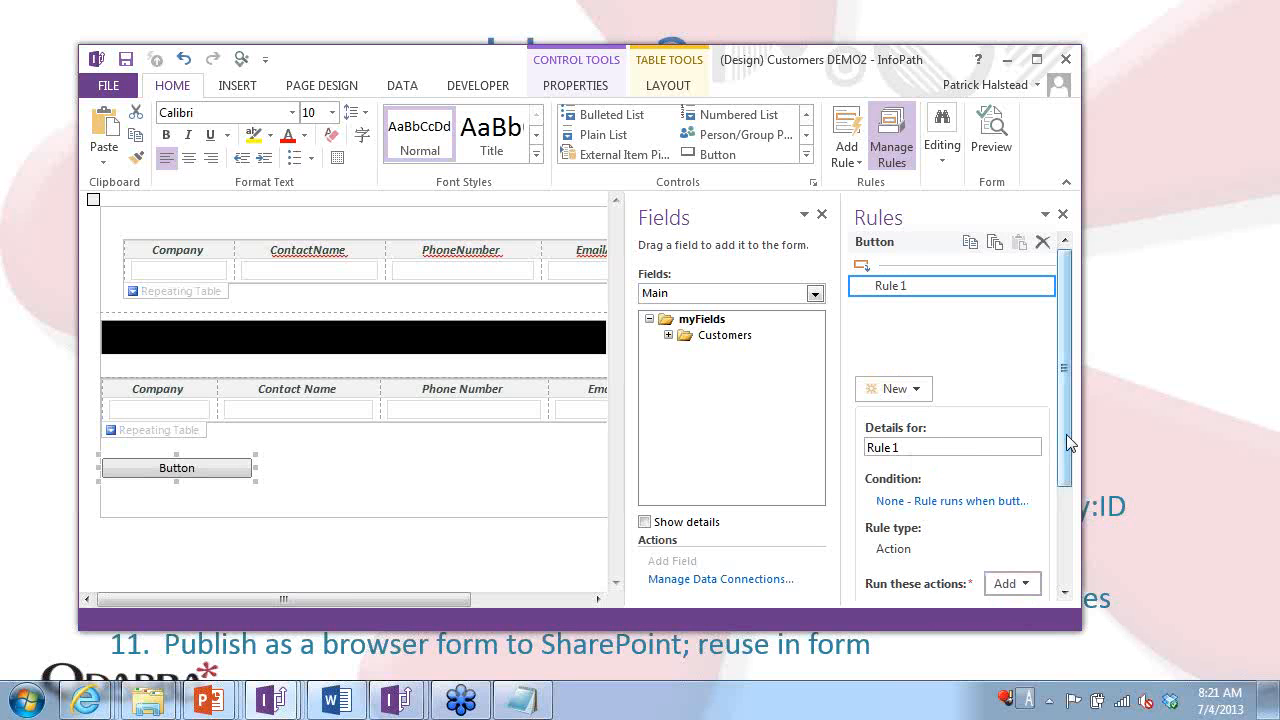
# Add a Query for data action to the button's rule using the Customers data connection.
pyautogui.moveTo(1066, 434); pyautogui.dragTo(1078, 560)
pyautogui.click(1030, 440)
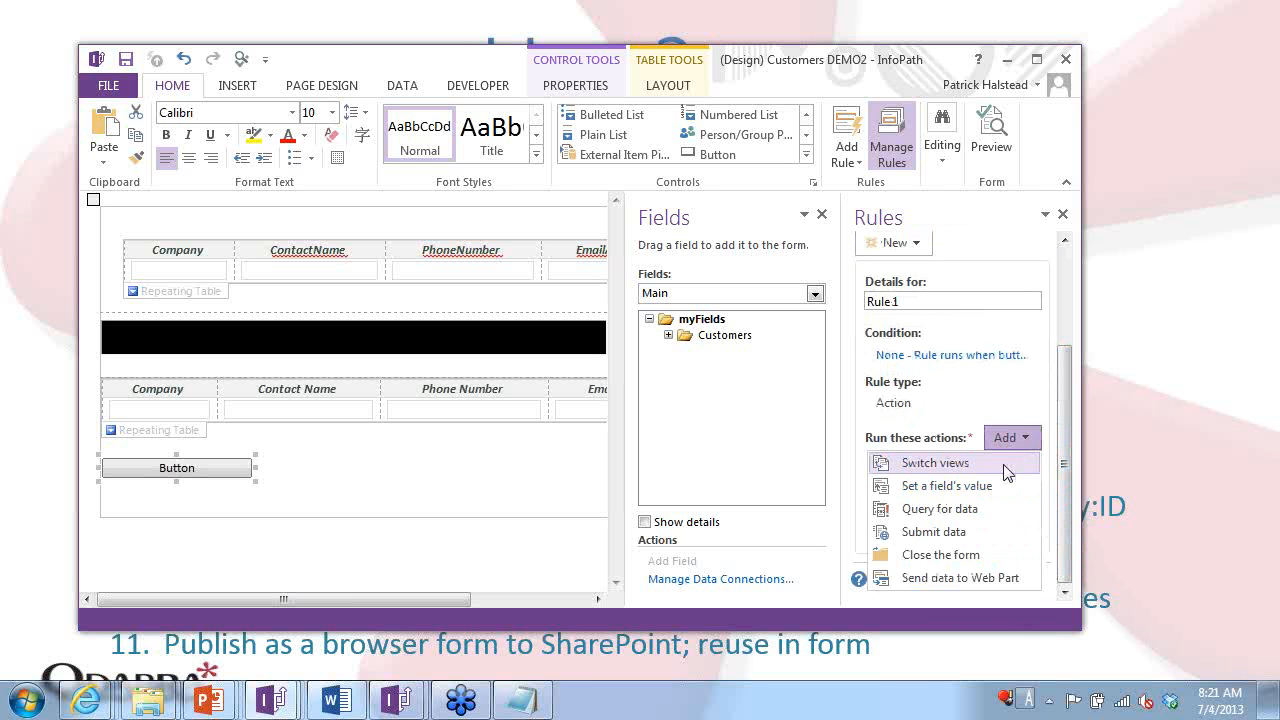
pyautogui.click(962, 511)
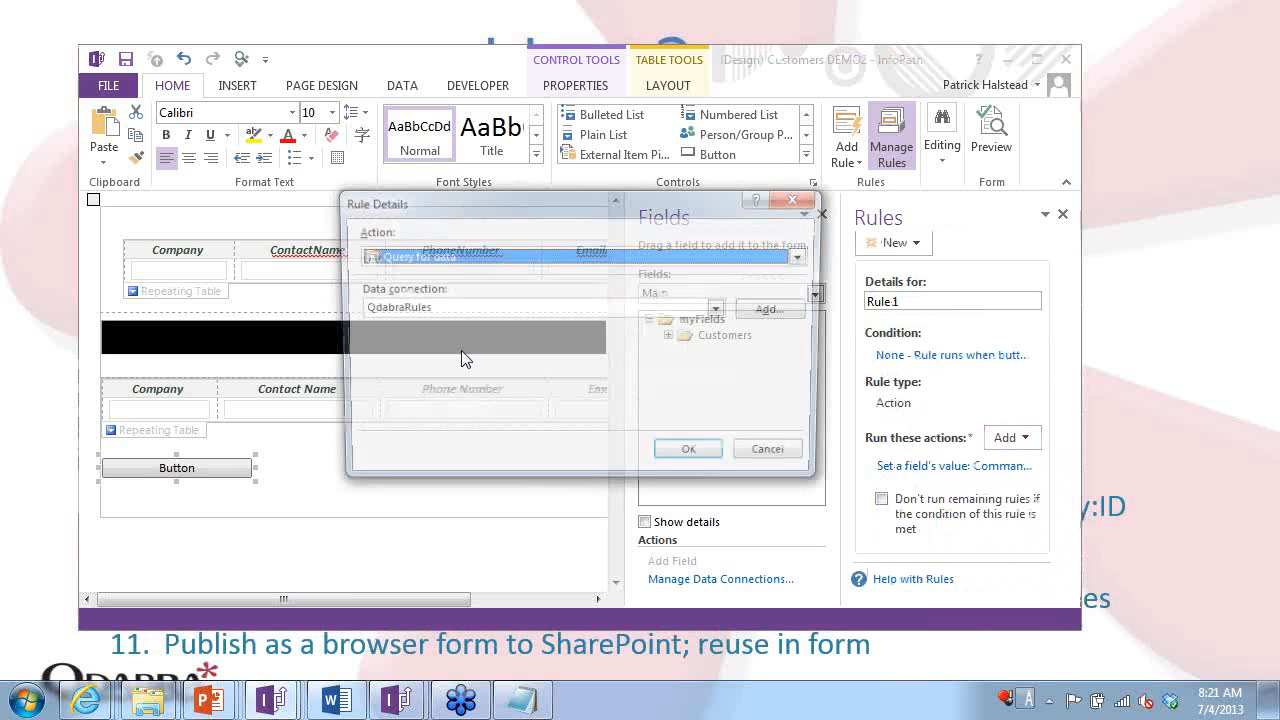
pyautogui.click(520, 310)
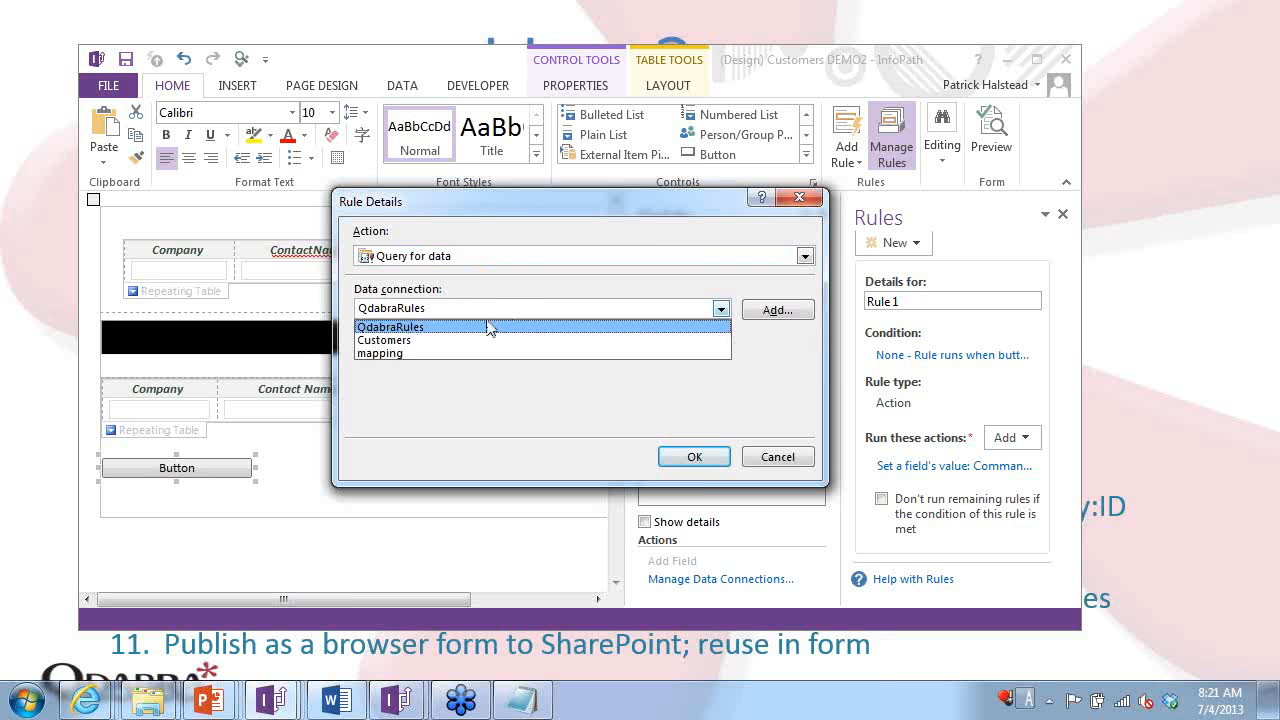
pyautogui.click(429, 347)
pyautogui.click(694, 457)
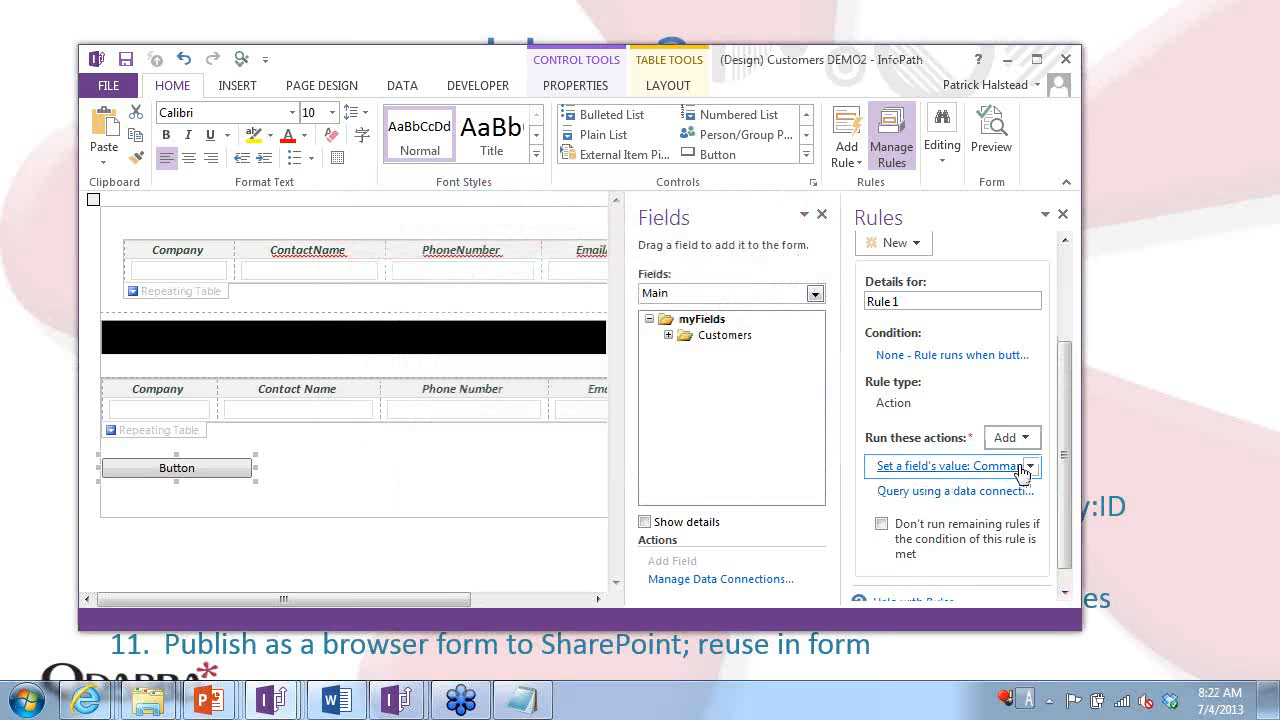
pyautogui.hotkey('alt', 'Tab')
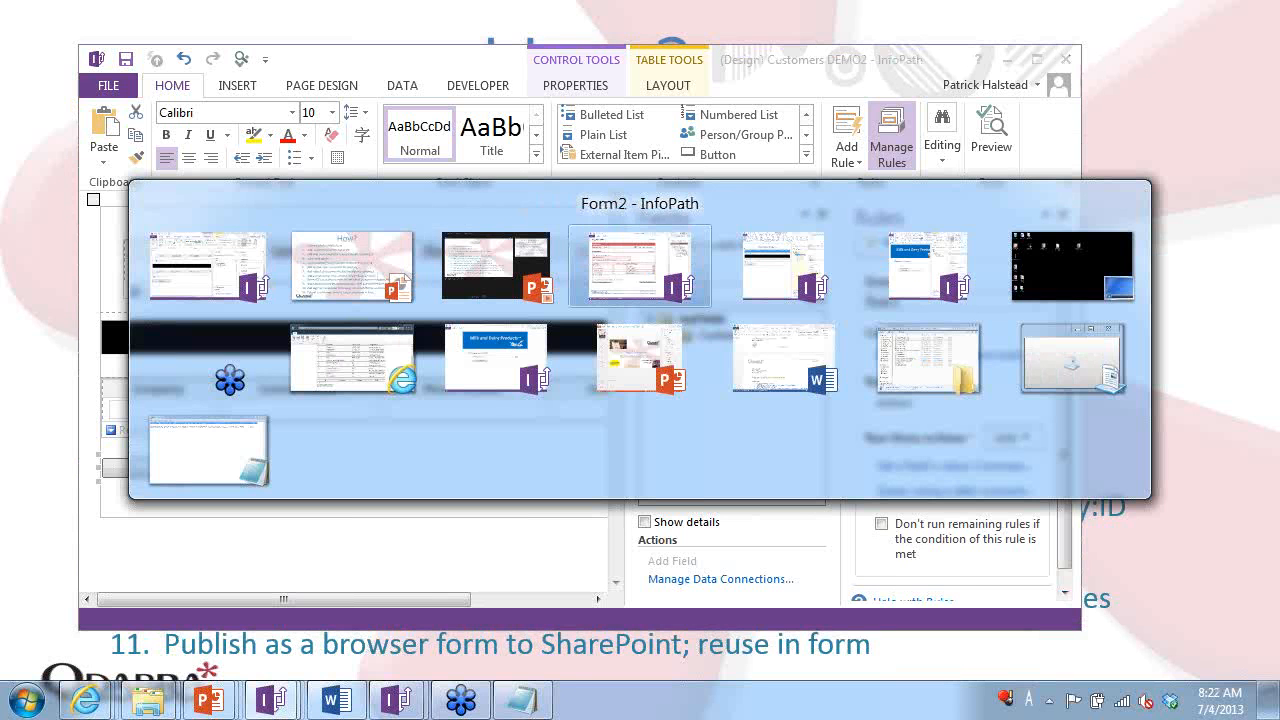
pyautogui.press('Tab')
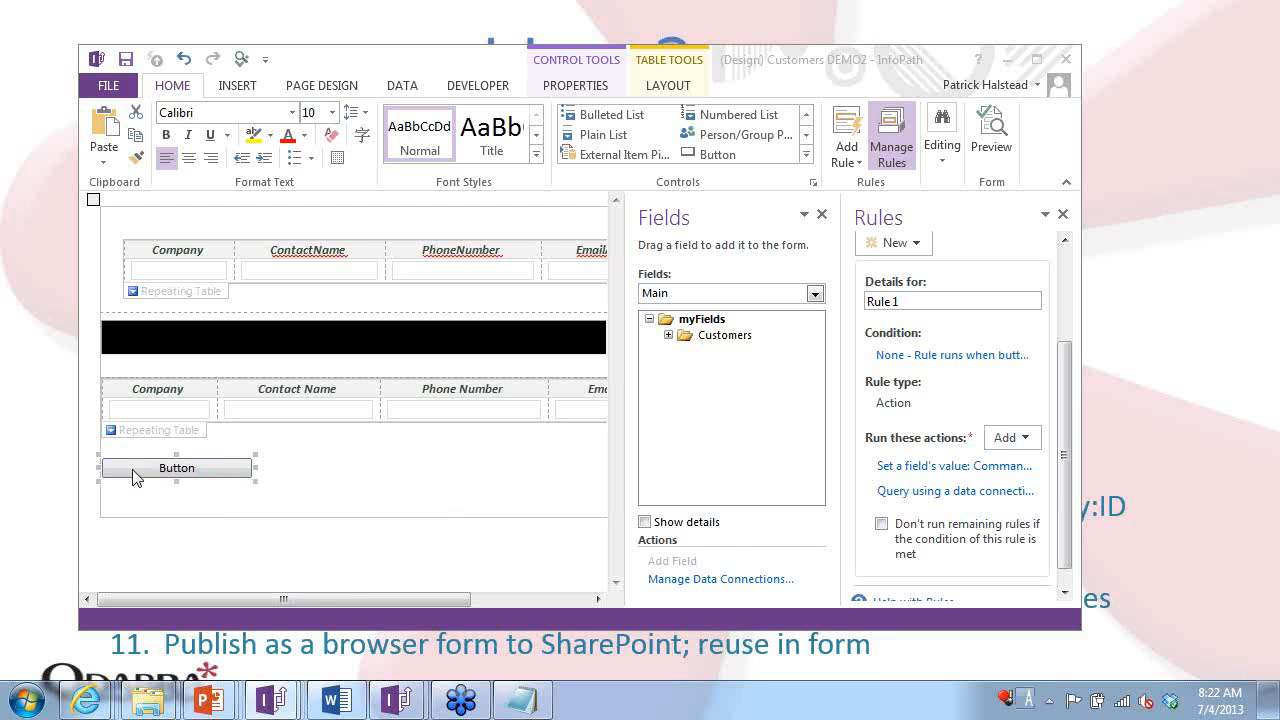
# Add an action to the rule that sets the QdabraRules Command field to "Delete /xpath=/my:myFields/my:Customers/my:Customer".
pyautogui.click(1026, 439)
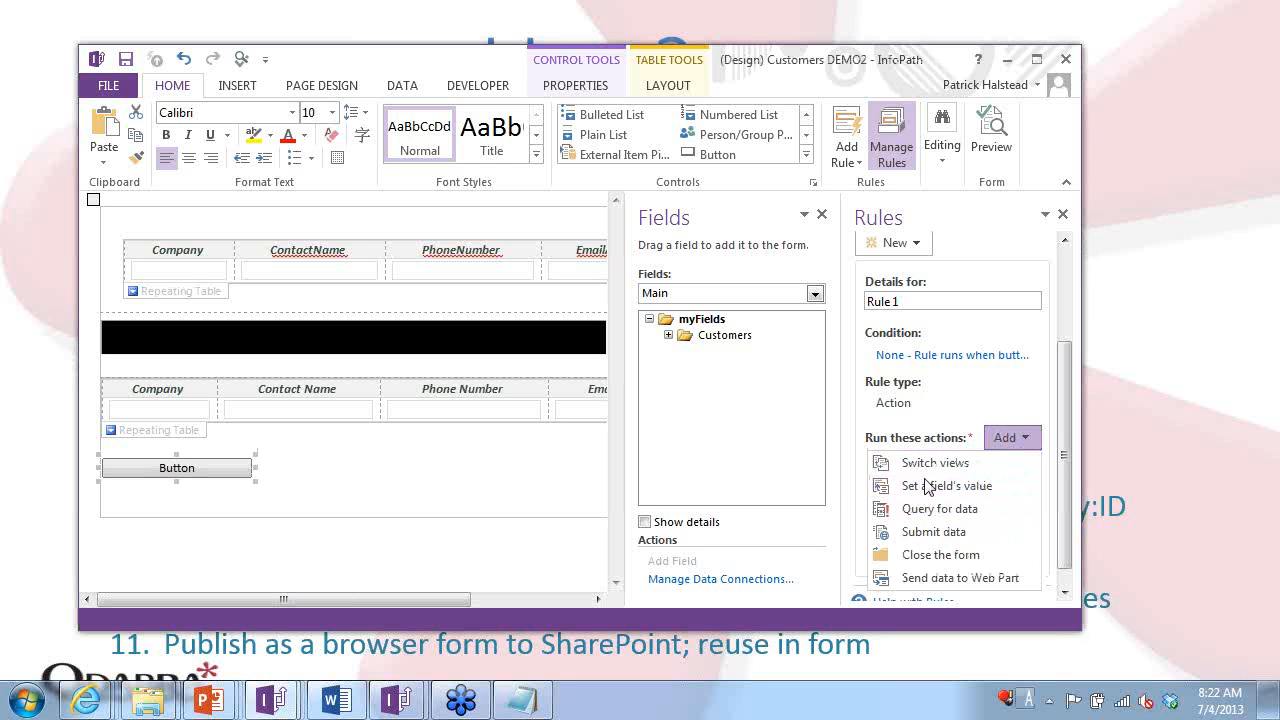
pyautogui.click(926, 486)
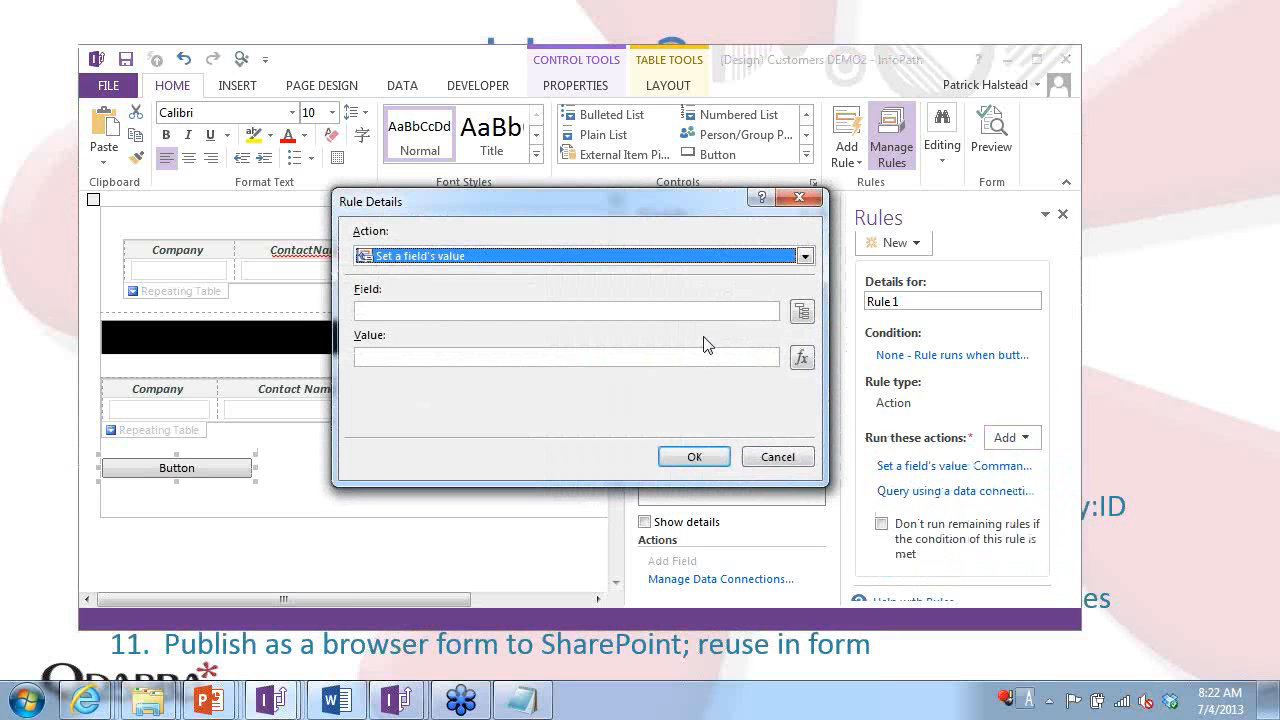
pyautogui.click(800, 314)
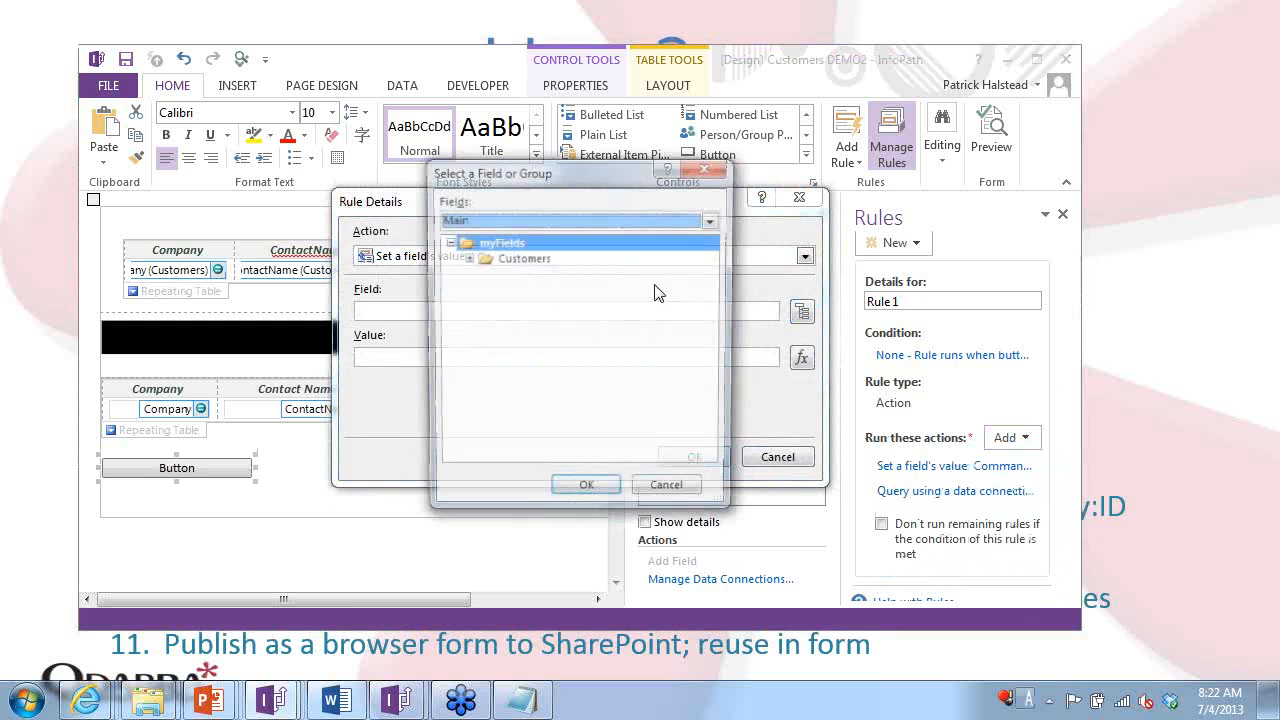
pyautogui.click(490, 220)
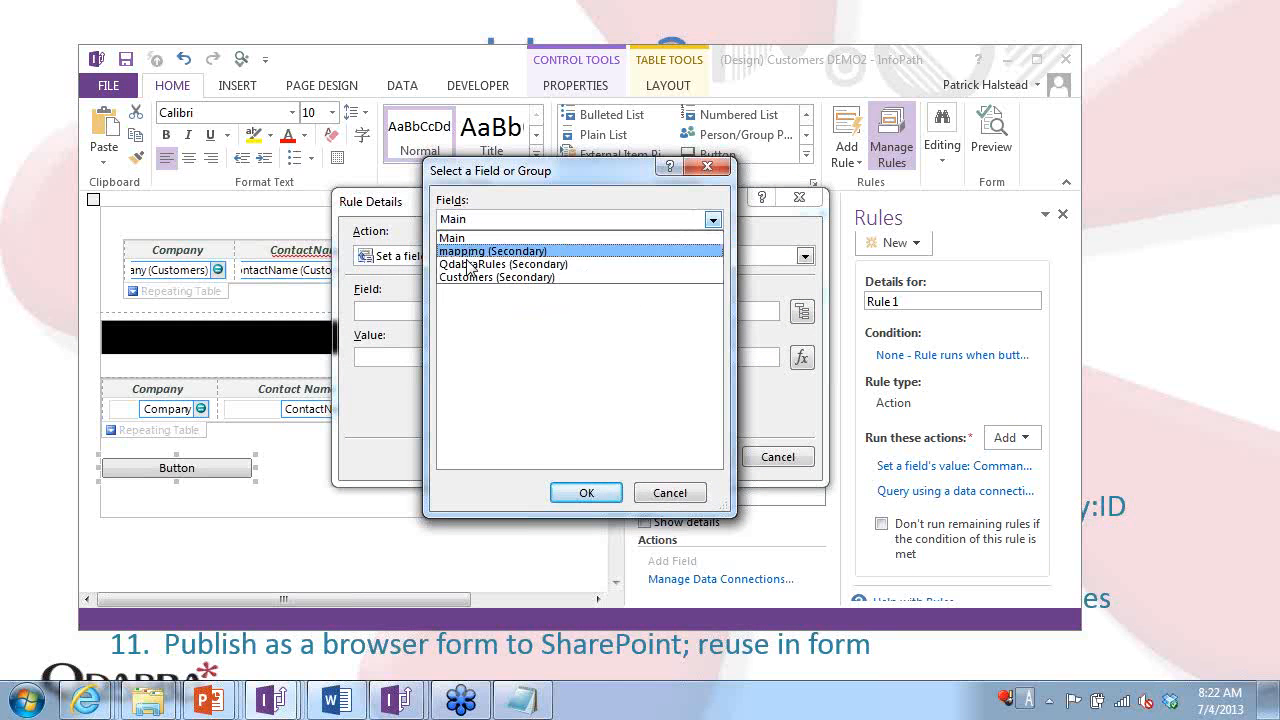
pyautogui.click(492, 264)
pyautogui.click(525, 306)
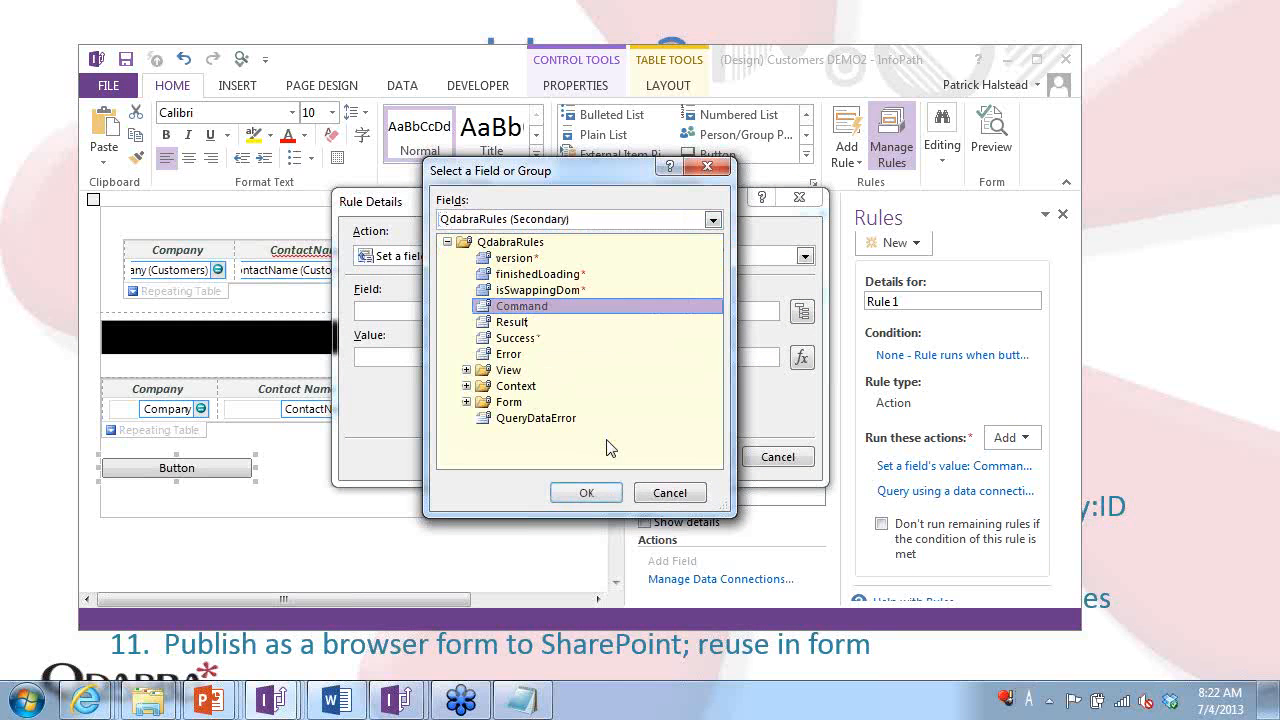
pyautogui.click(587, 489)
pyautogui.click(616, 358)
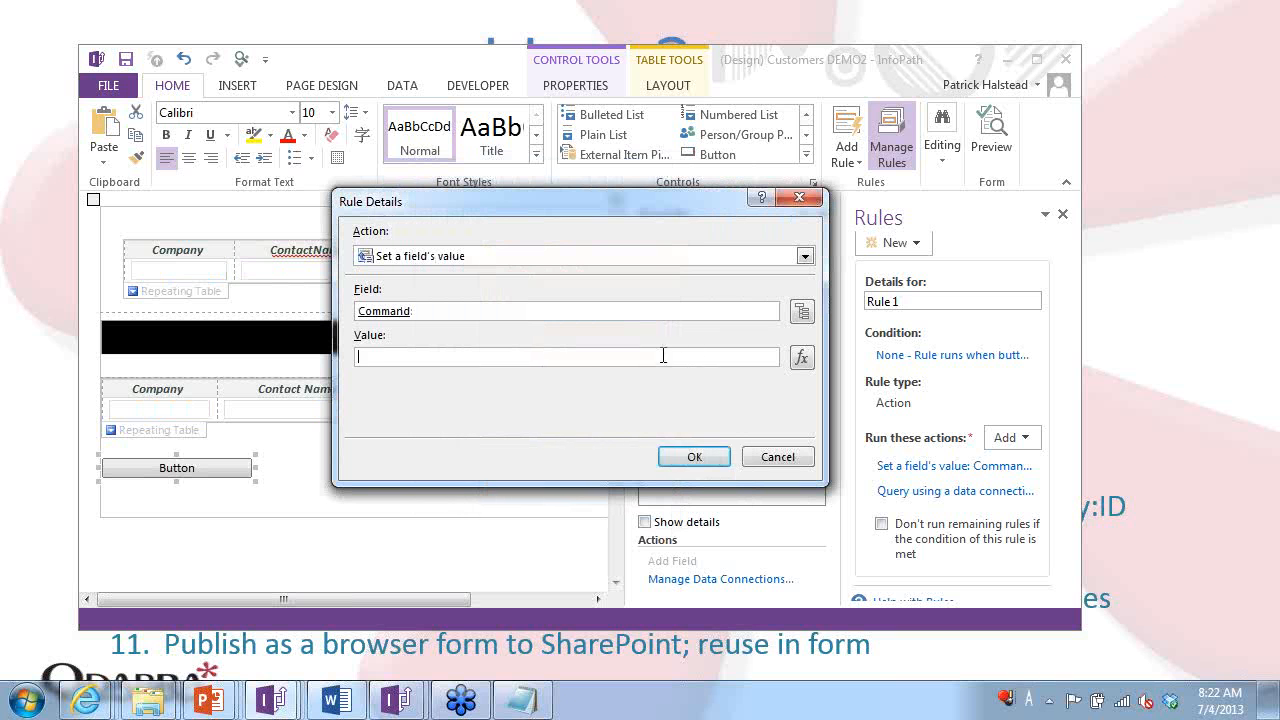
pyautogui.write('Delete /xpath=/my:myFields/my:Customers/my:Customer')
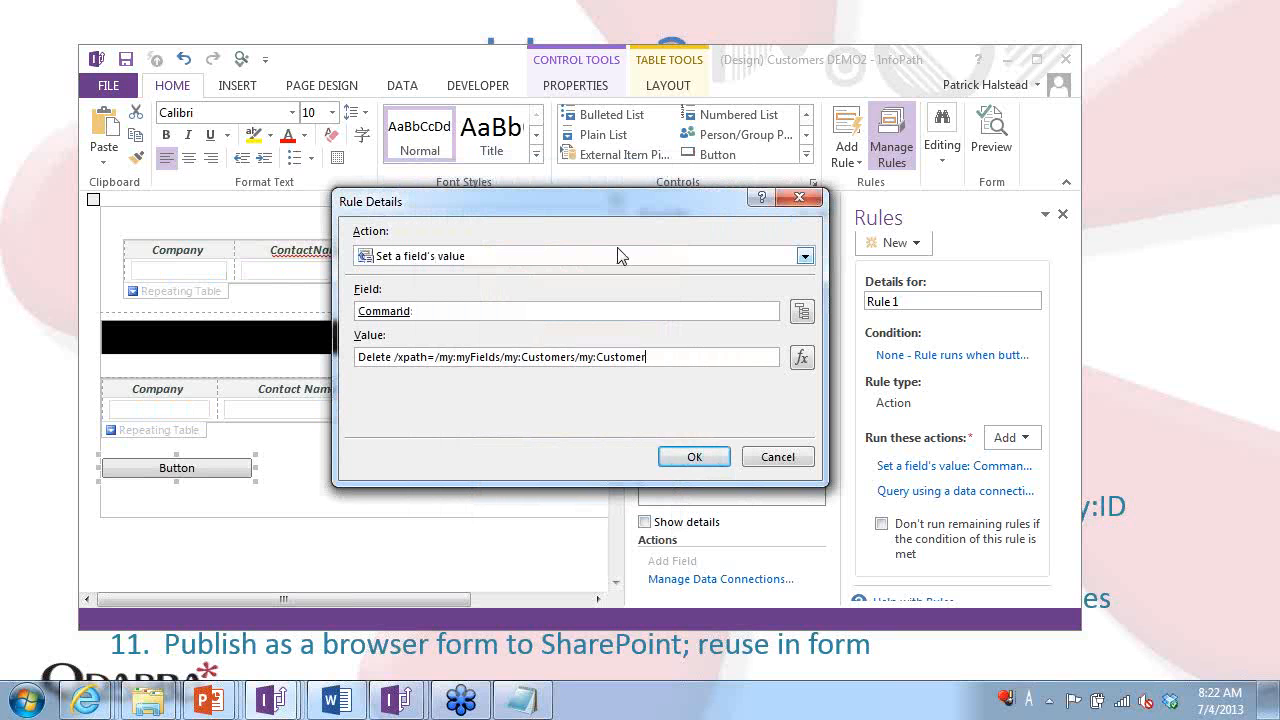
pyautogui.click(697, 457)
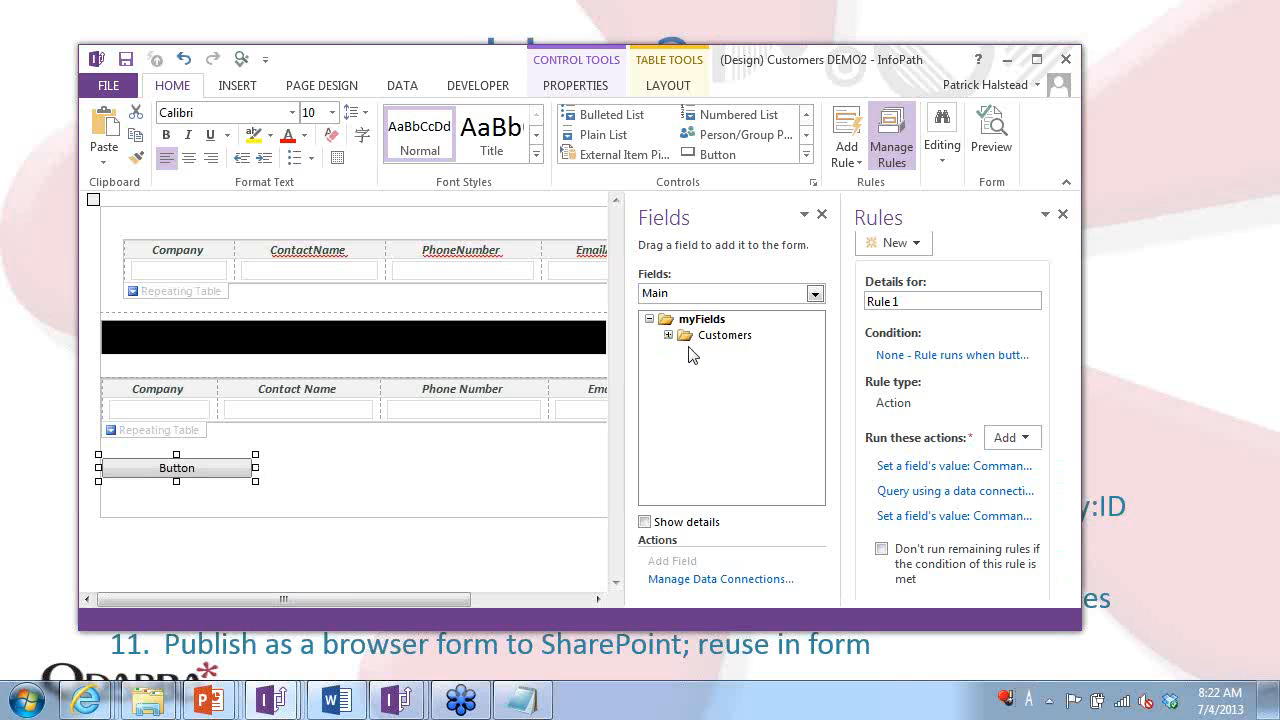
# Copy the XPath of the Customer repeating group under Customers in the main data source.
pyautogui.click(667, 336)
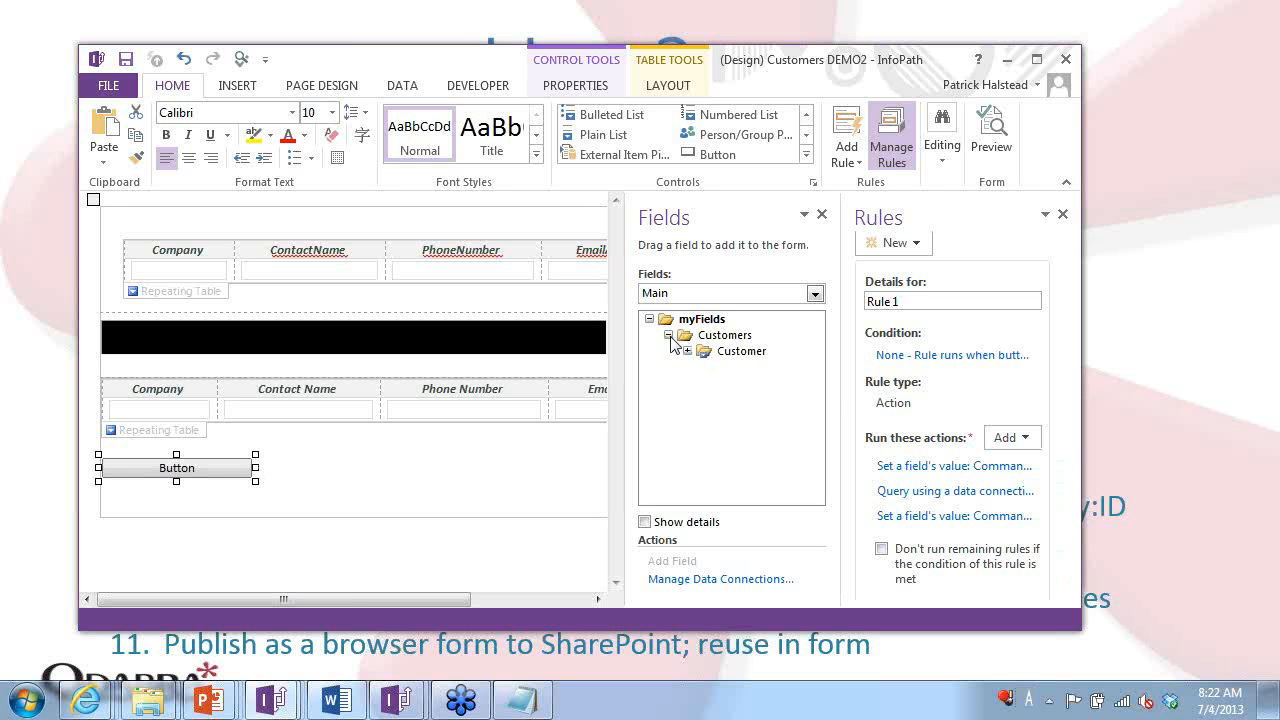
pyautogui.rightClick(728, 355)
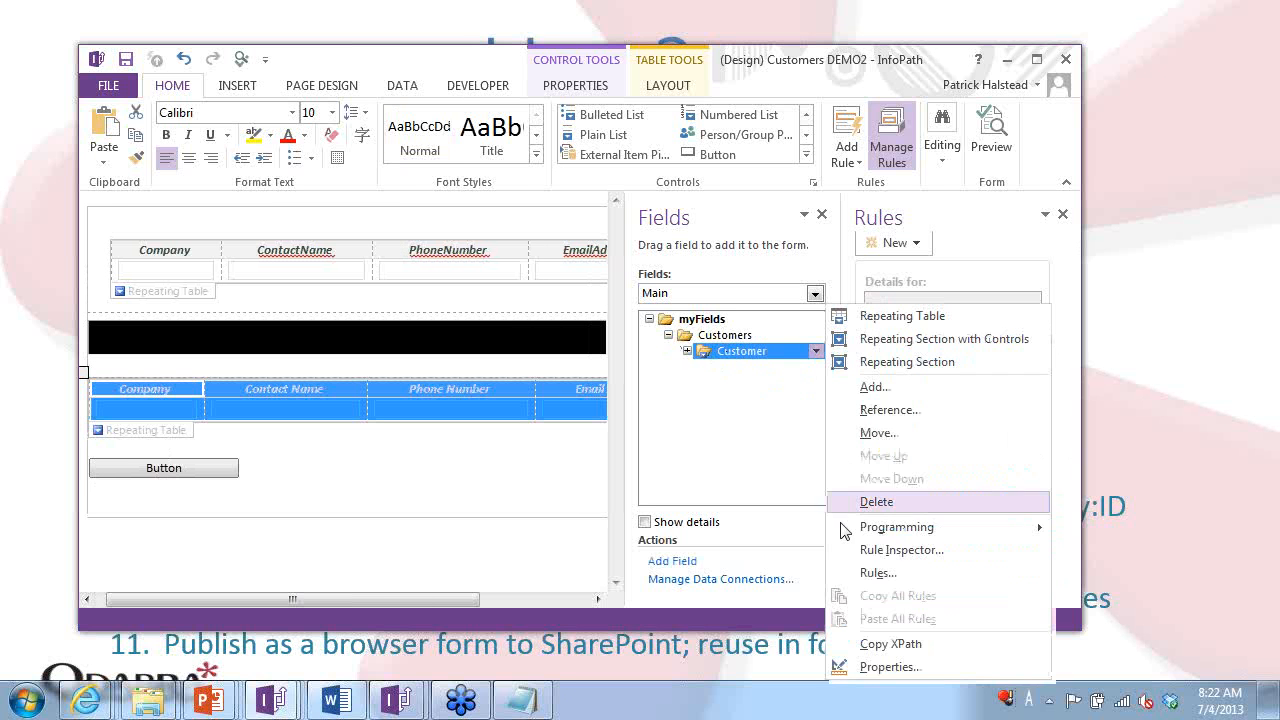
pyautogui.click(882, 644)
# Reopen the Delete command action in the button's rule and review the XPath portion of its value.
pyautogui.click(196, 477)
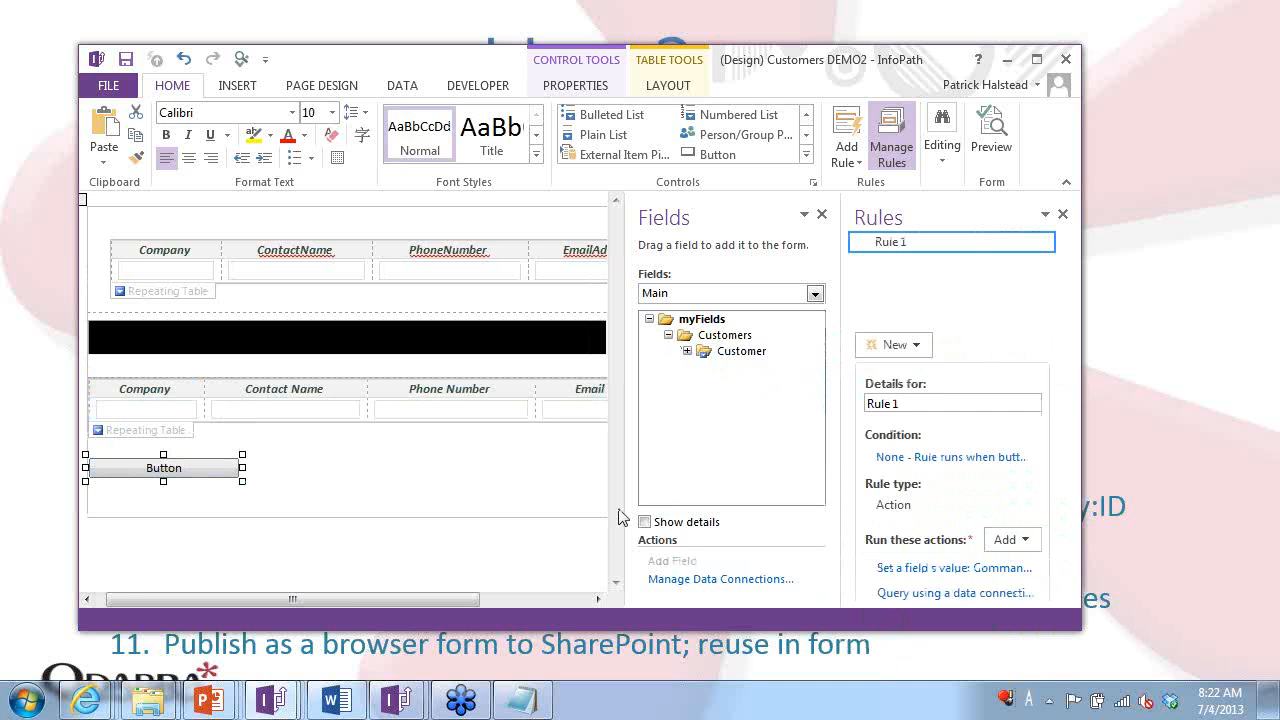
pyautogui.scroll(-3, 1068, 503)
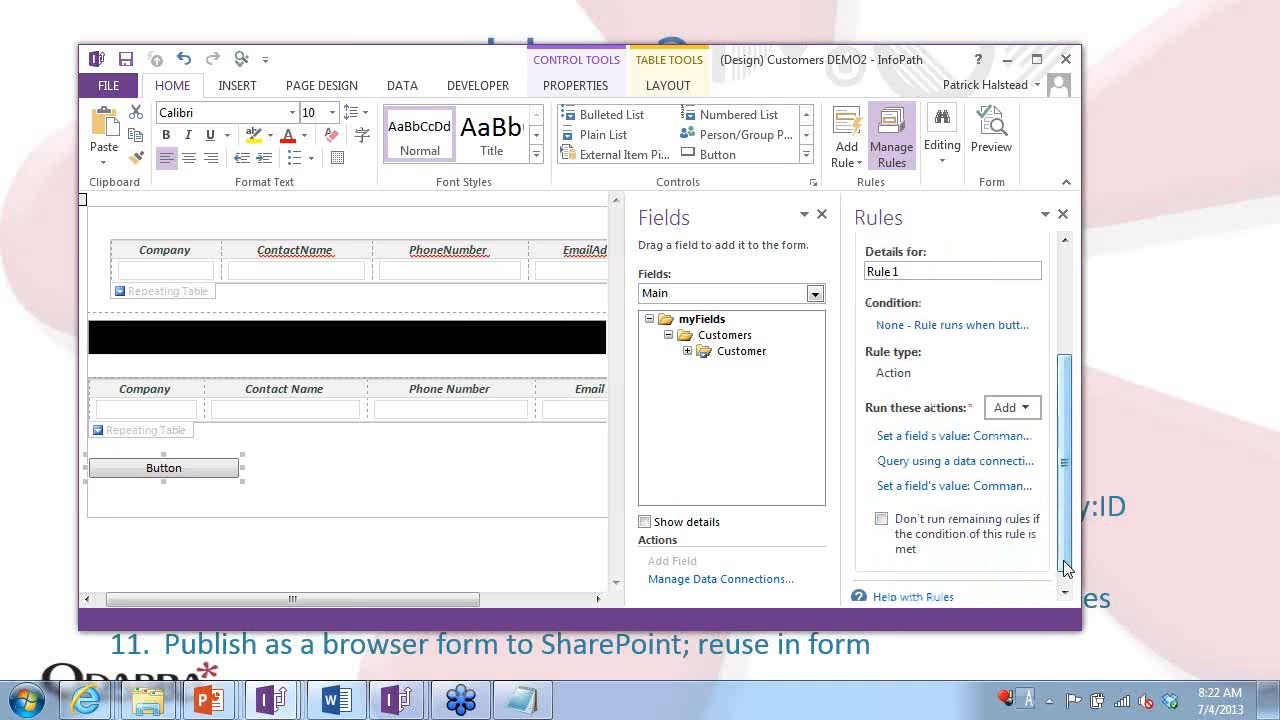
pyautogui.click(956, 486)
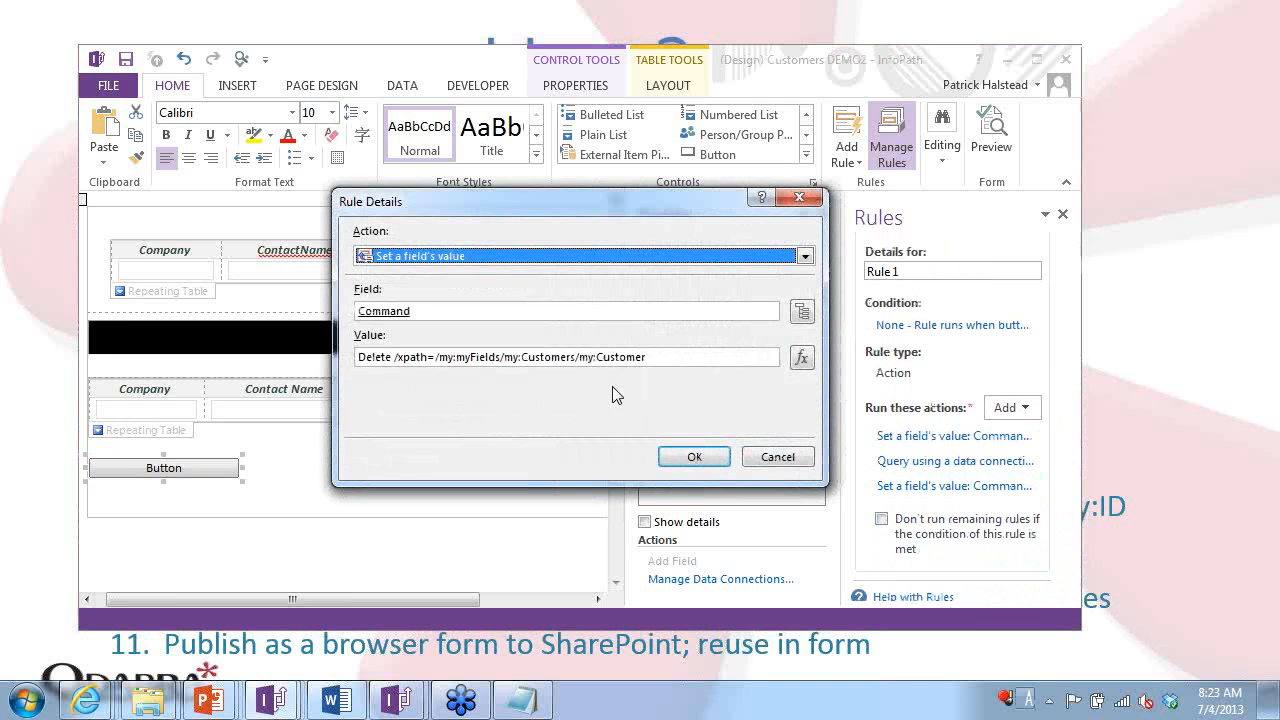
pyautogui.click(670, 357)
pyautogui.doubleClick(705, 357)
pyautogui.hotkey('ctrl', 'shift', 'Left')
pyautogui.hotkey('ctrl', 'shift', 'Left')
pyautogui.hotkey('ctrl', 'shift', 'Left')
pyautogui.hotkey('ctrl', 'shift', 'Left')
pyautogui.hotkey('ctrl', 'shift', 'Left')
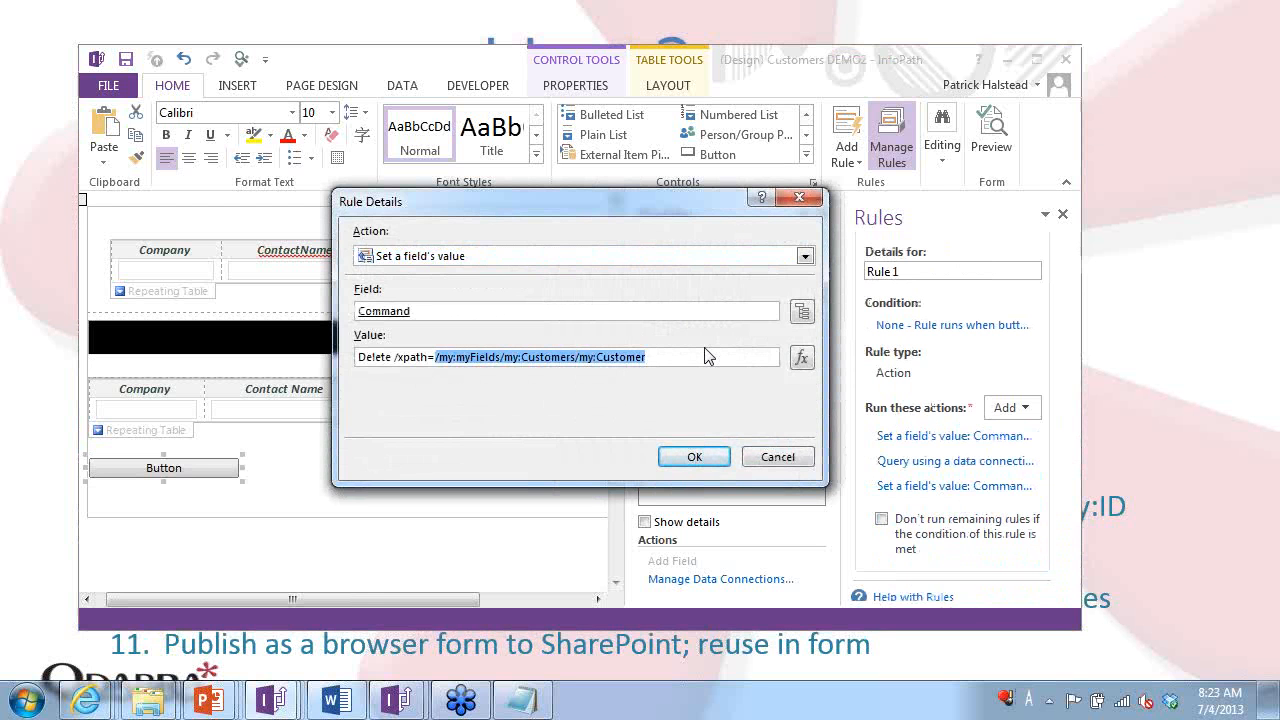
pyautogui.click(705, 357)
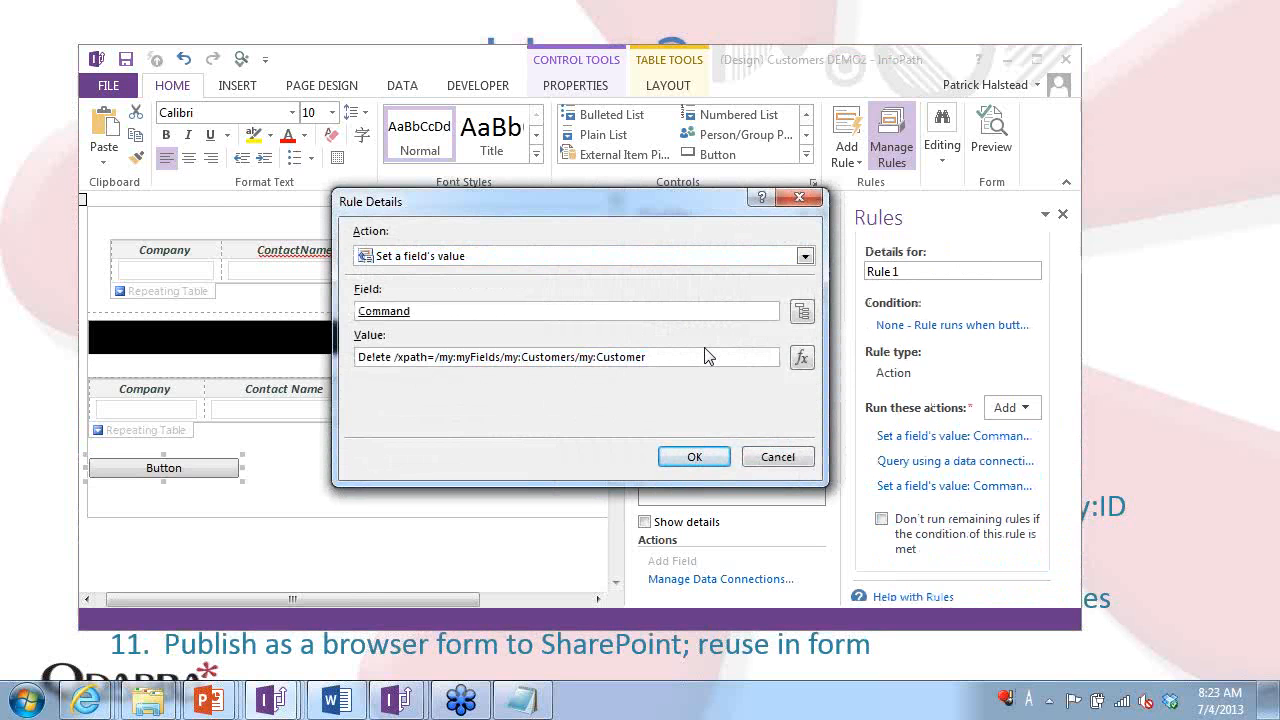
pyautogui.click(722, 457)
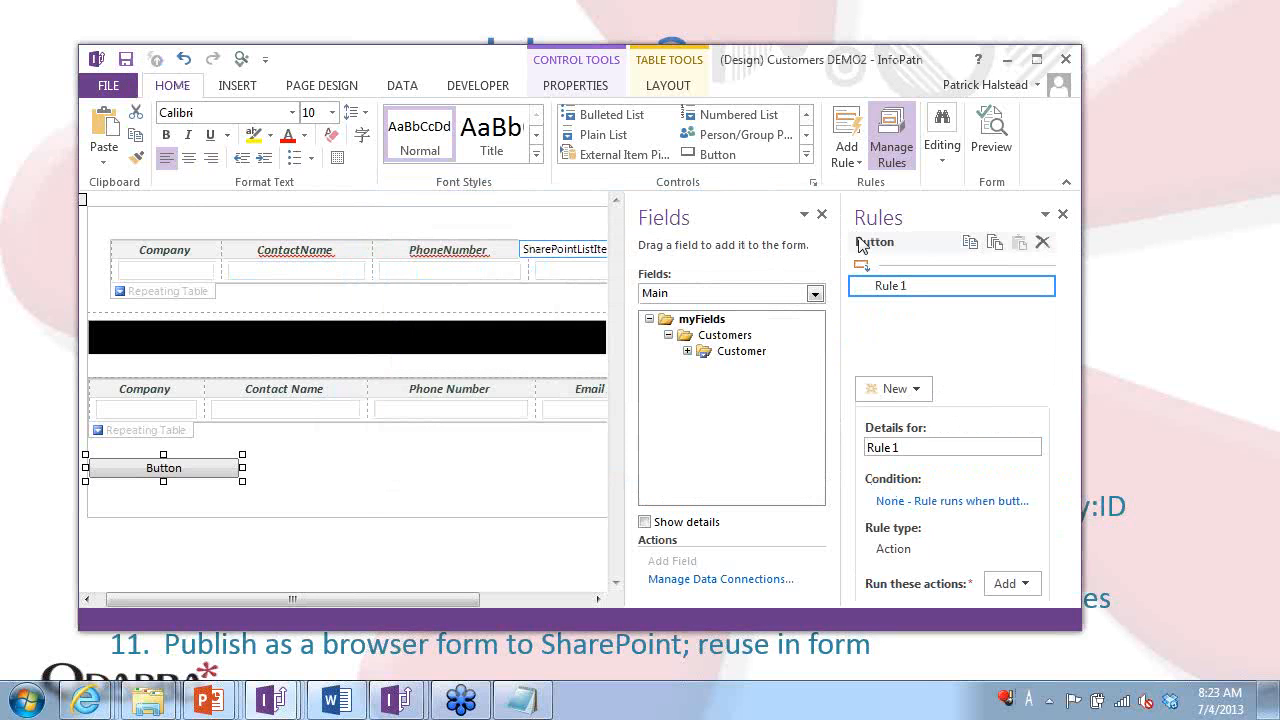
# Widen the design window and inspect the data source bindings of the upper repeating table and its ContactName field.
pyautogui.moveTo(1081, 134); pyautogui.dragTo(1219, 131)
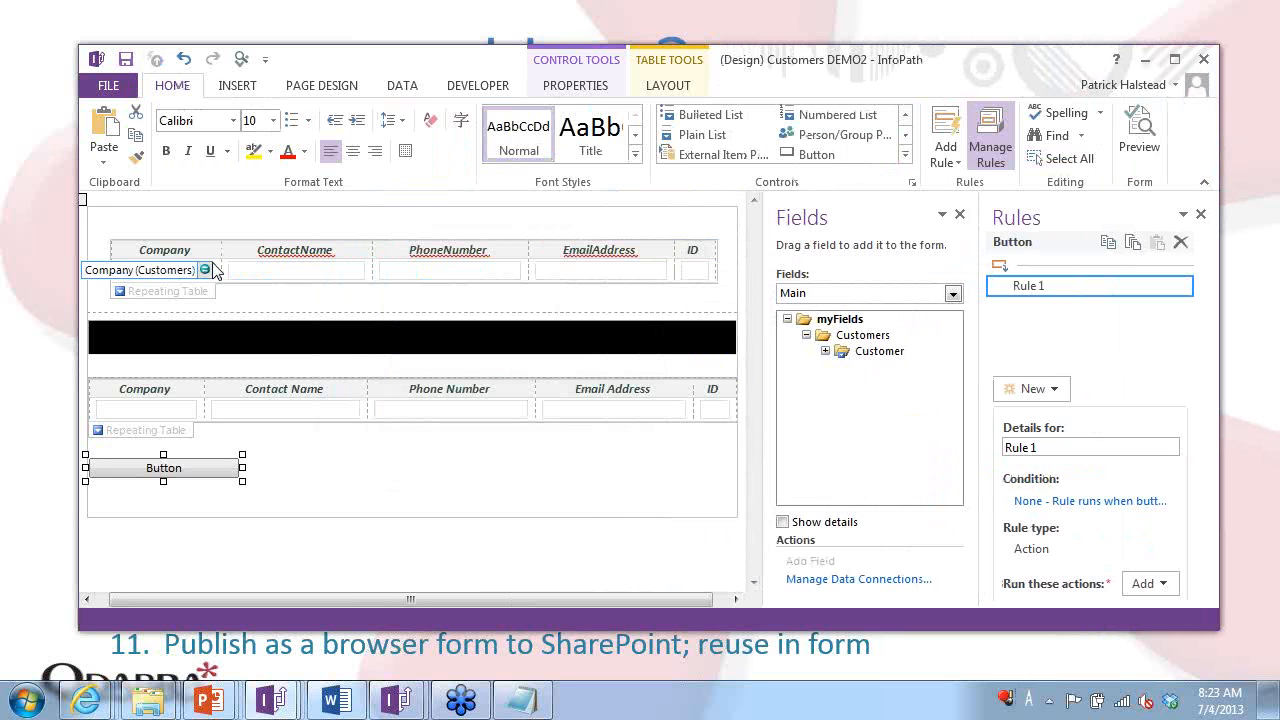
pyautogui.click(172, 292)
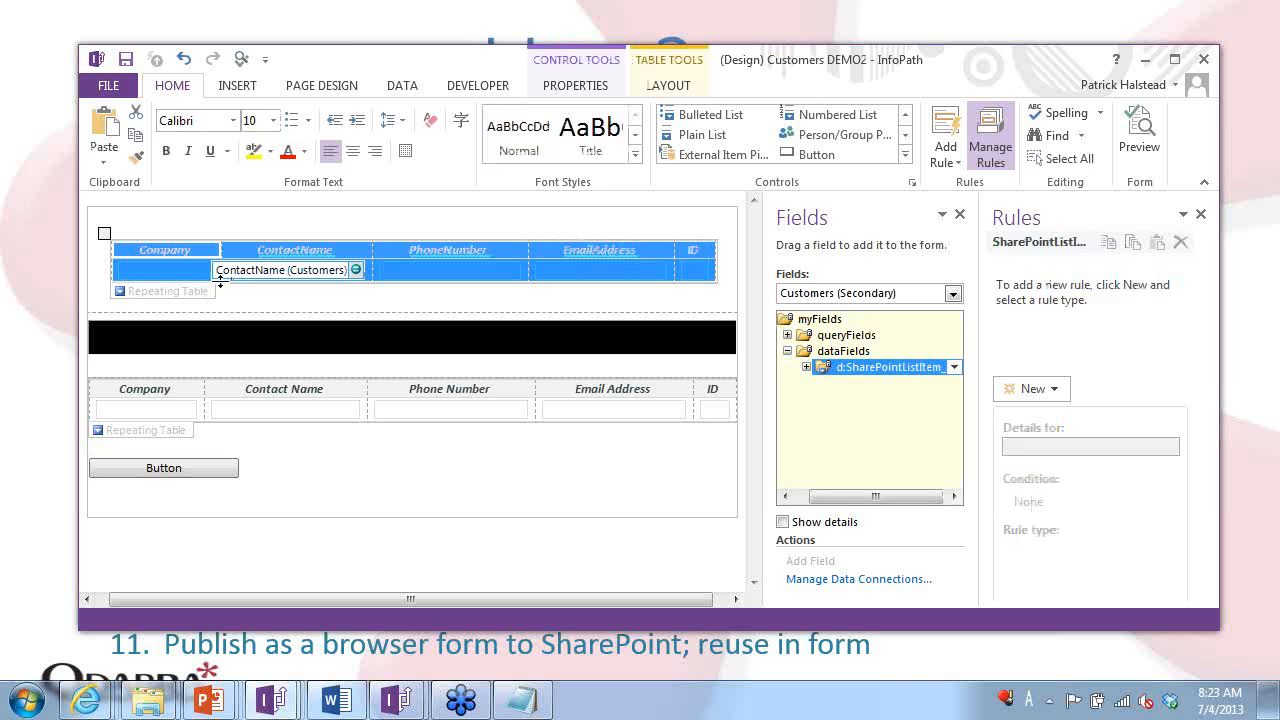
pyautogui.click(255, 276)
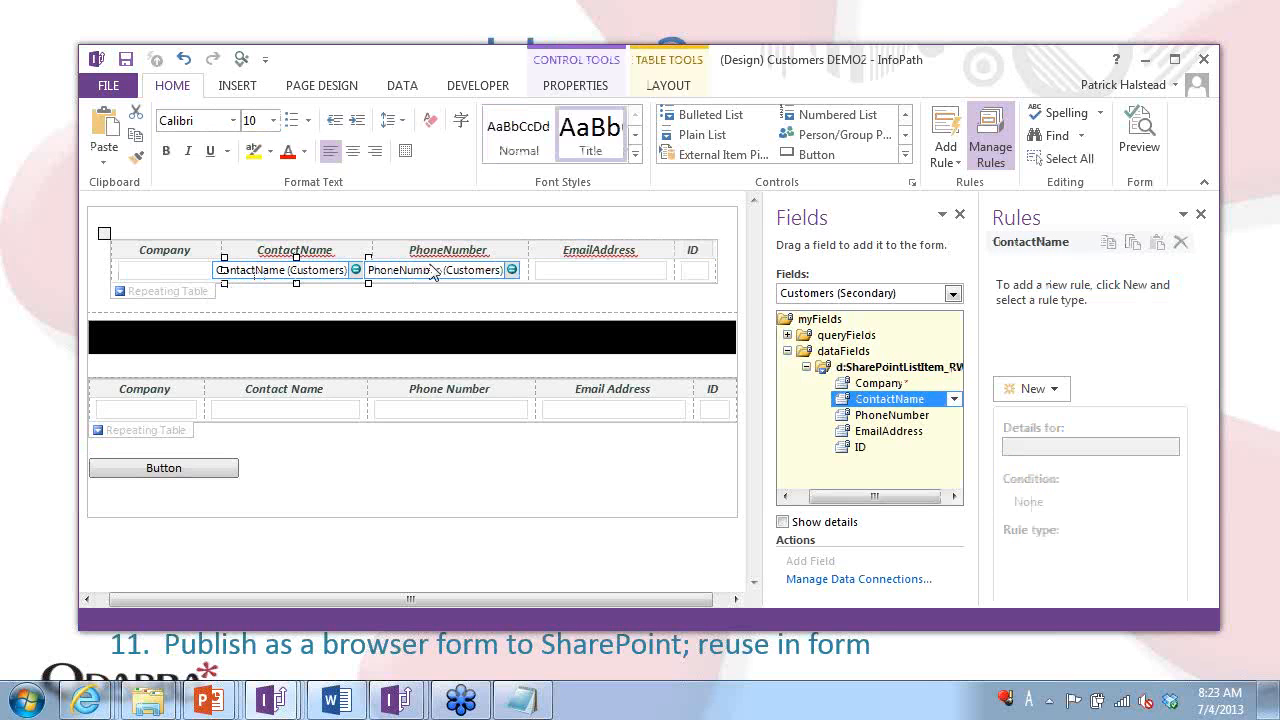
# Add an action rule to the ContactName field of the upper repeating table and open its condition for editing.
pyautogui.click(1038, 389)
pyautogui.click(1008, 461)
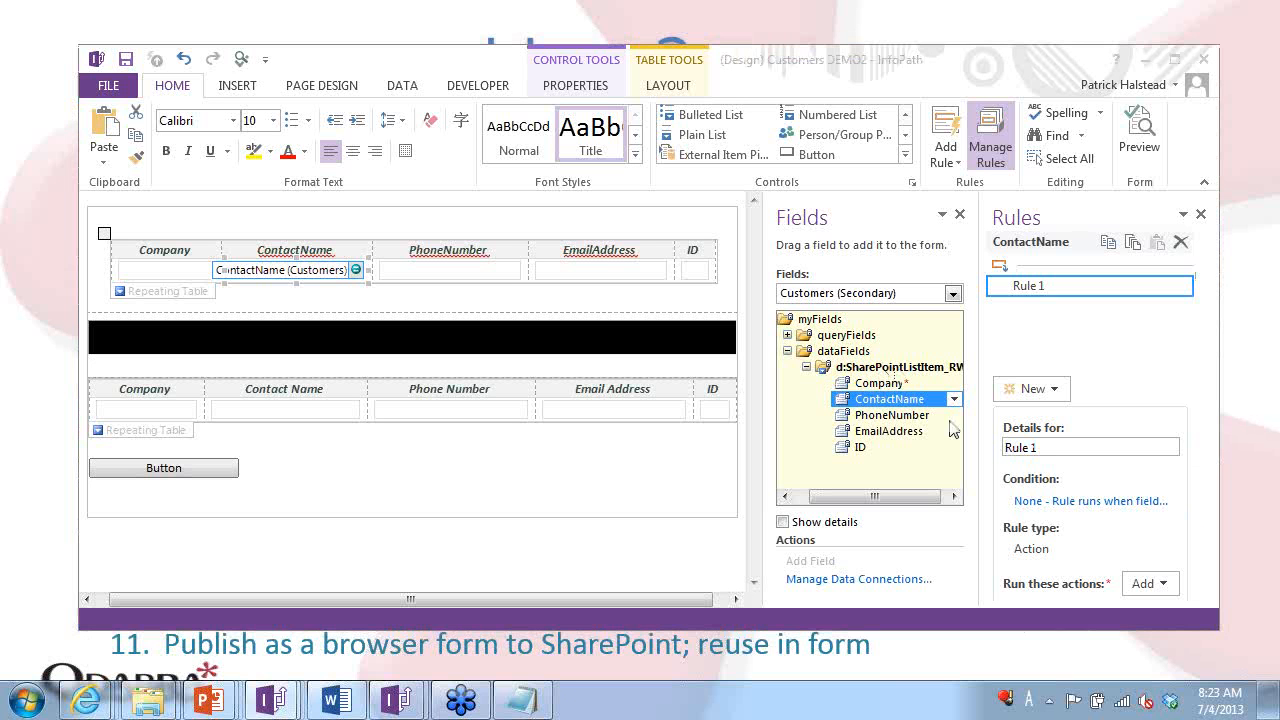
pyautogui.click(1054, 503)
pyautogui.click(1025, 505)
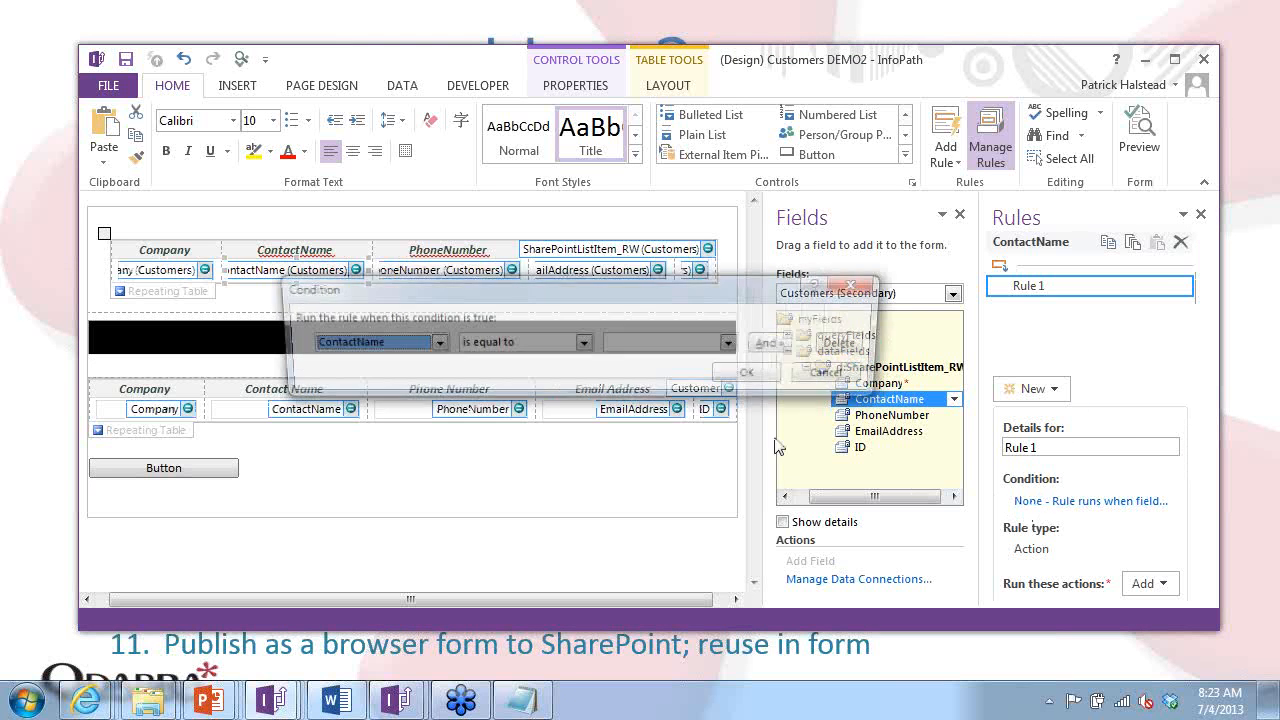
pyautogui.click(432, 343)
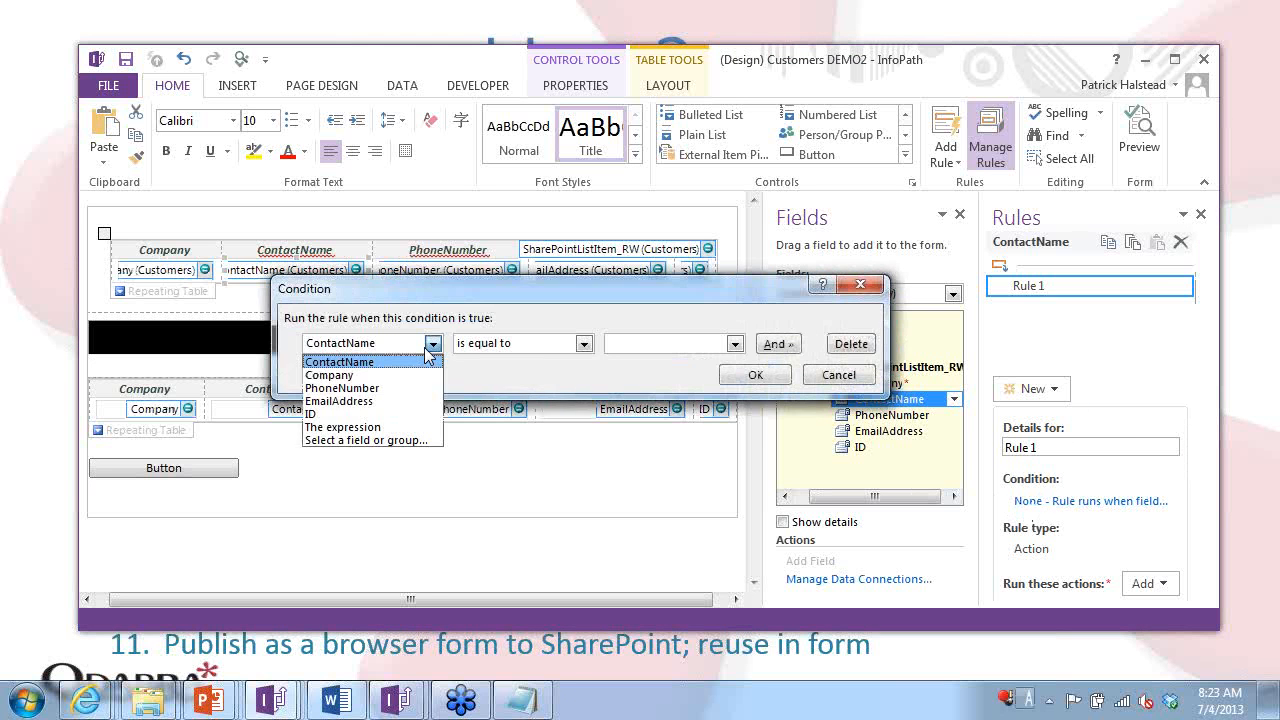
pyautogui.click(362, 441)
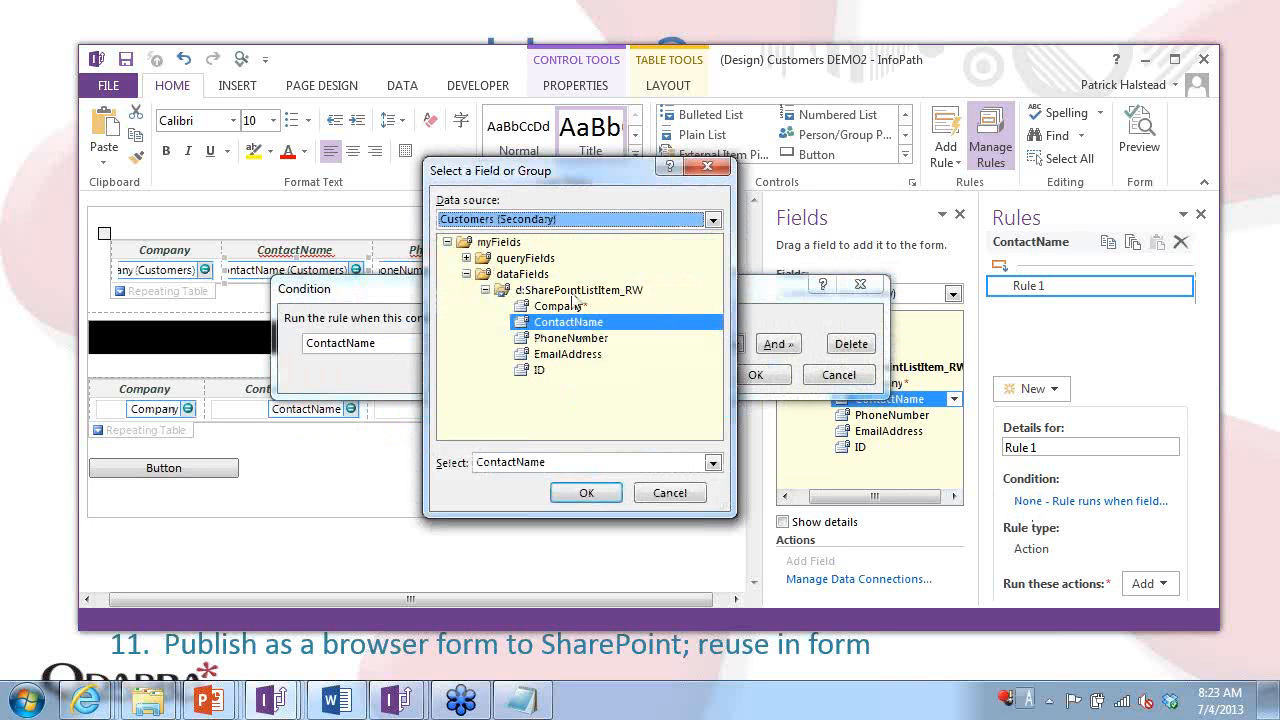
pyautogui.click(550, 220)
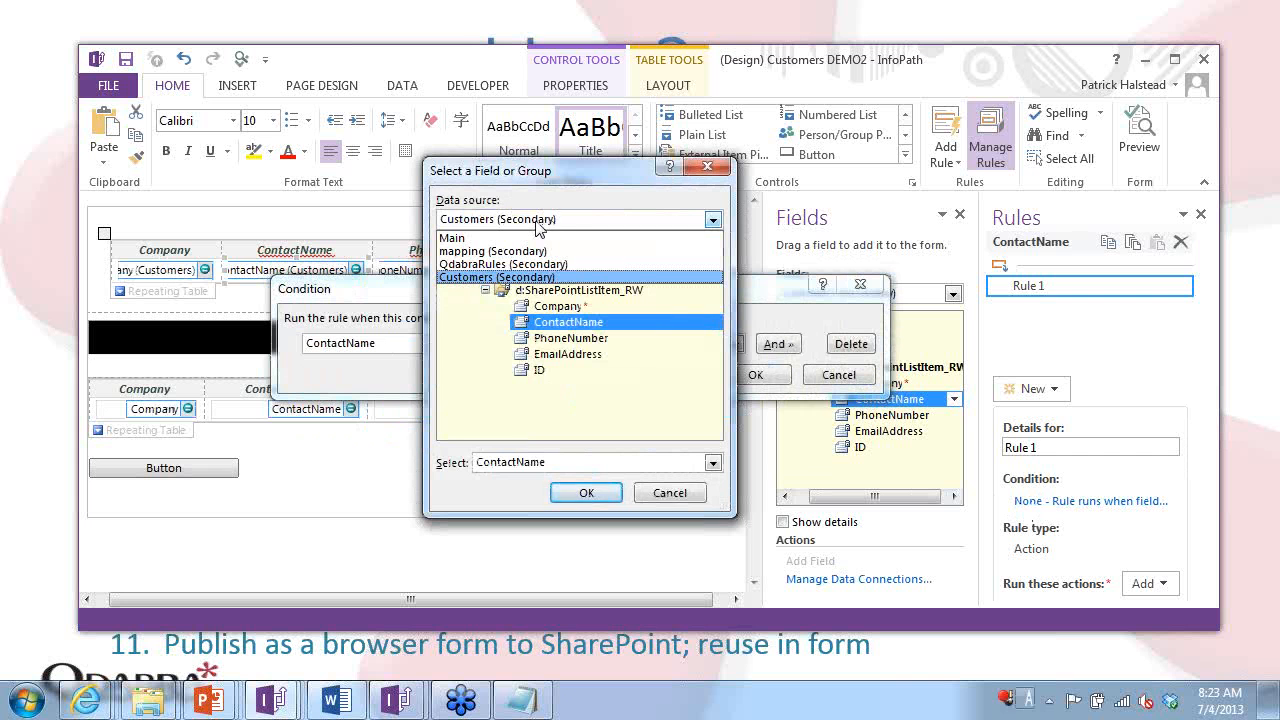
pyautogui.click(543, 373)
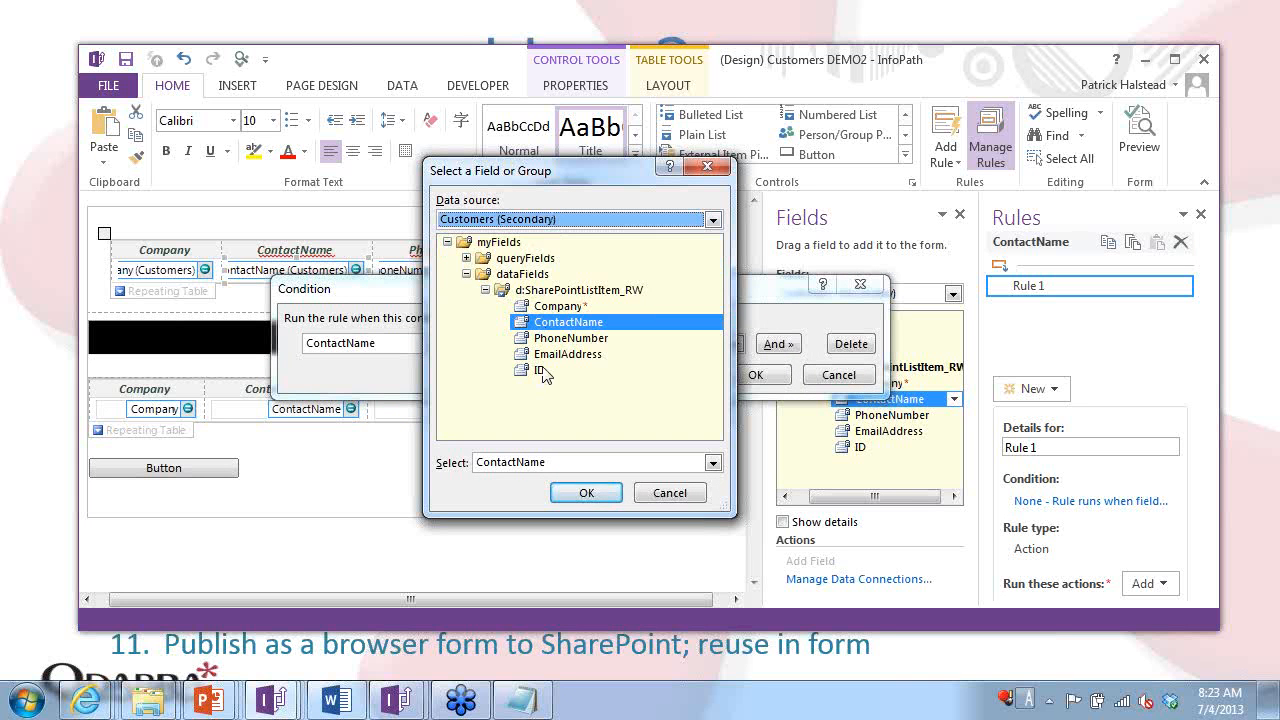
pyautogui.click(540, 370)
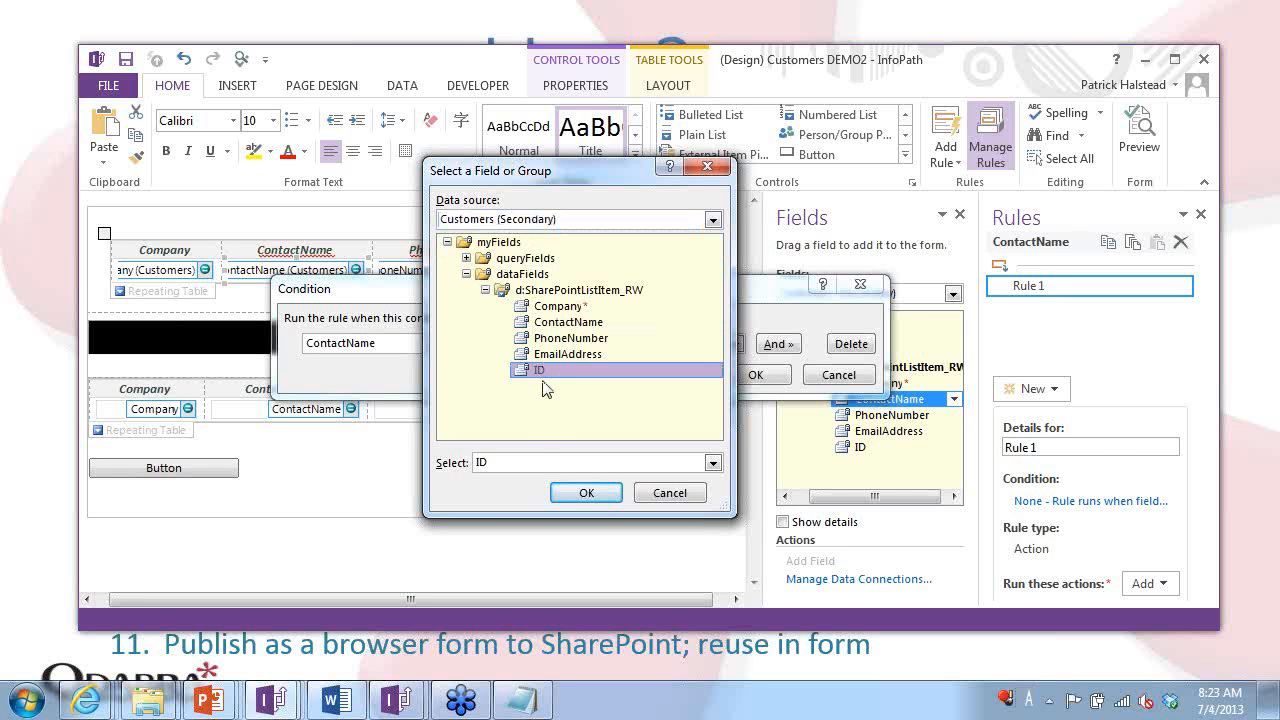
pyautogui.click(520, 463)
pyautogui.click(564, 475)
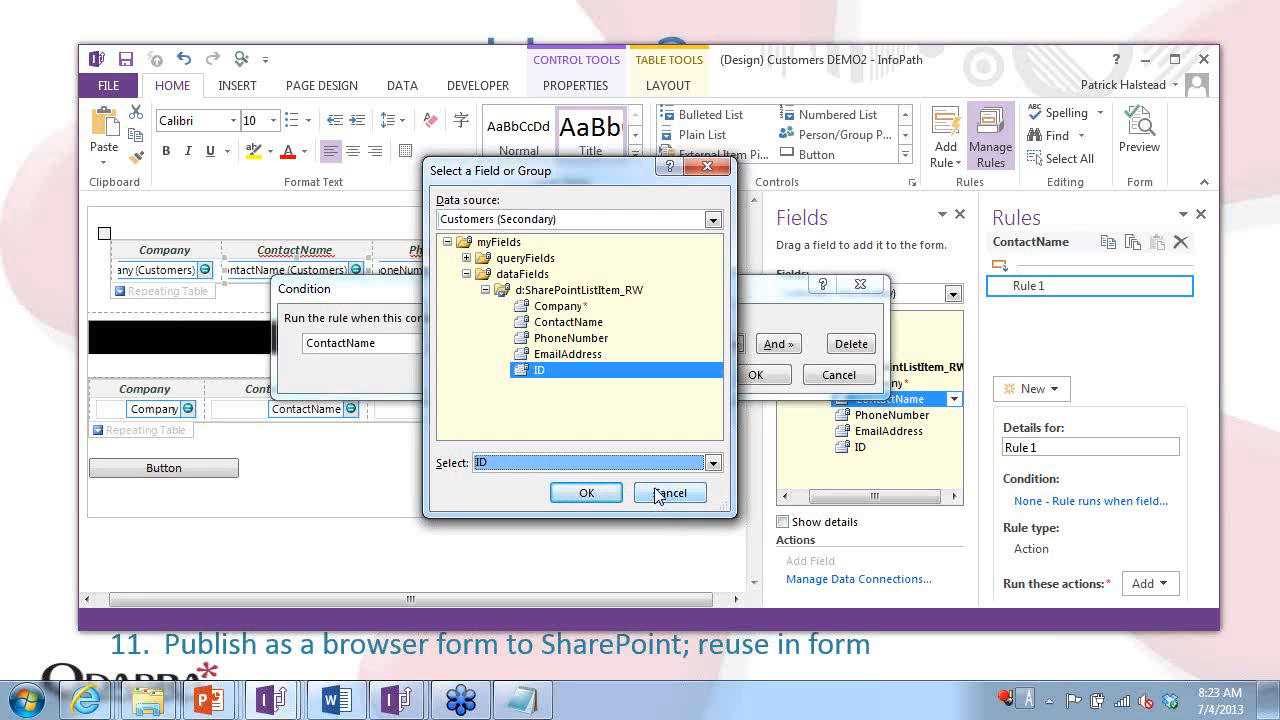
pyautogui.click(706, 219)
pyautogui.click(558, 242)
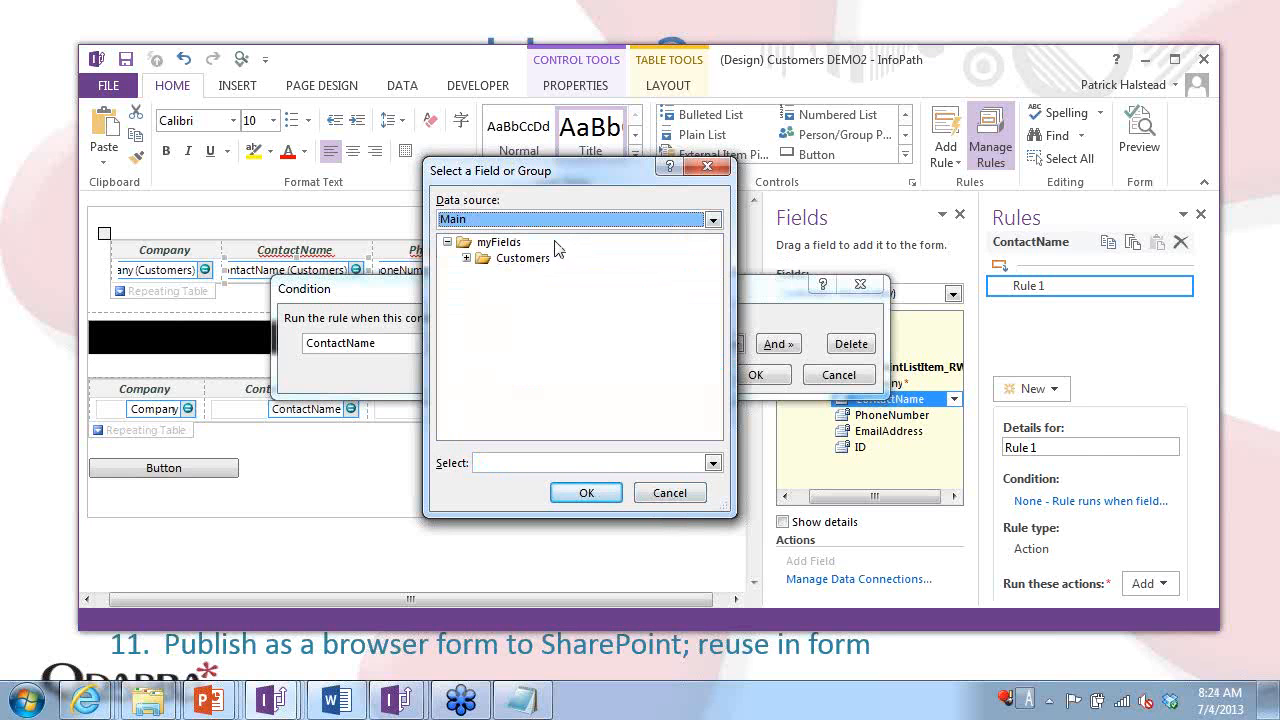
pyautogui.click(713, 464)
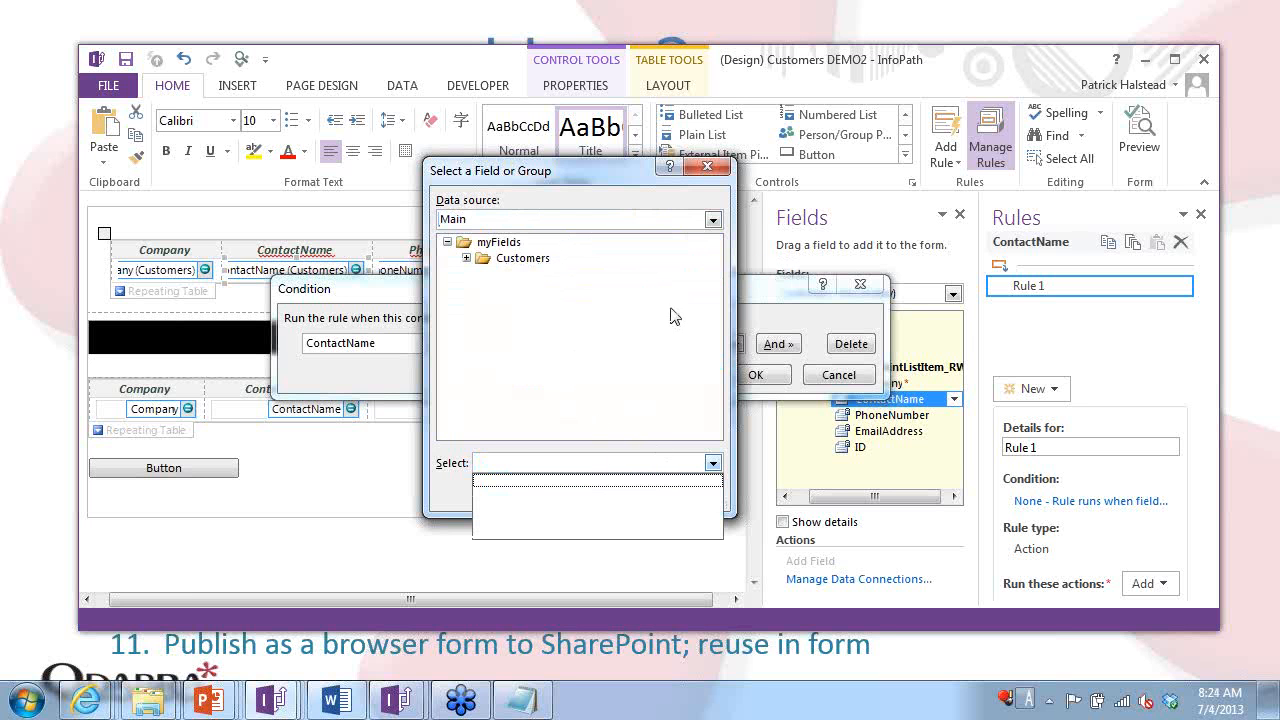
pyautogui.click(670, 493)
pyautogui.click(432, 343)
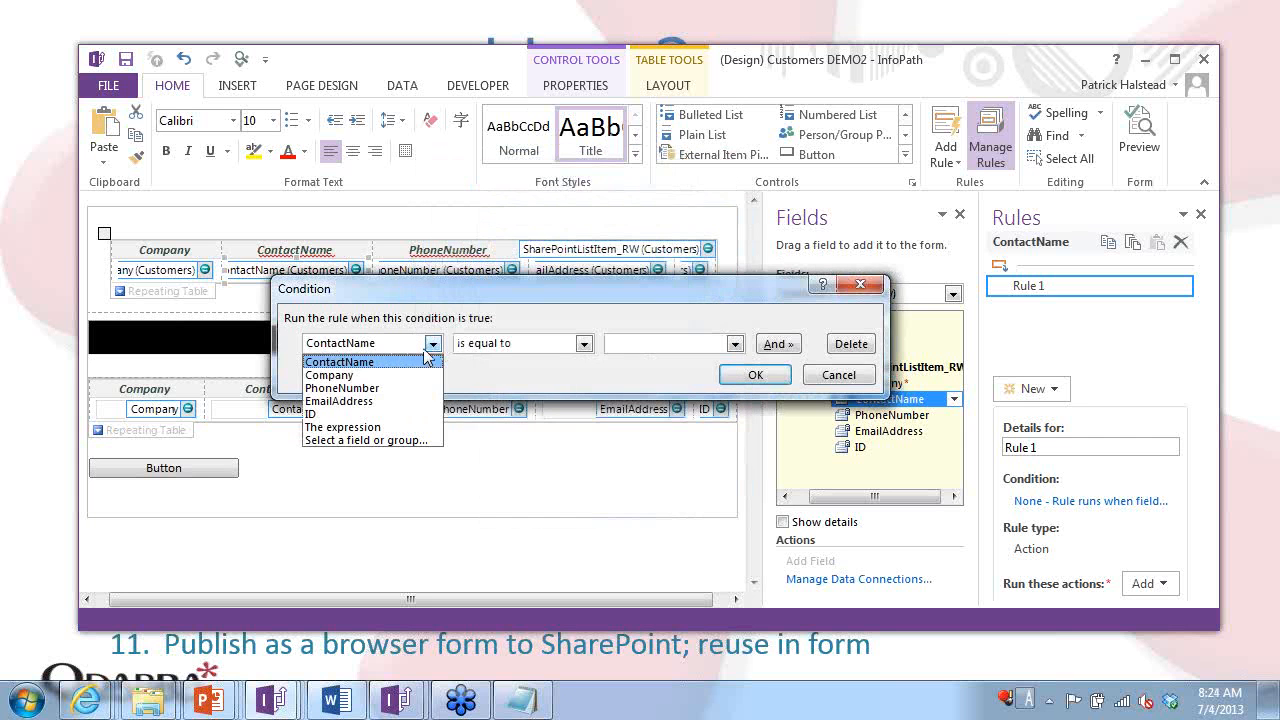
pyautogui.click(340, 414)
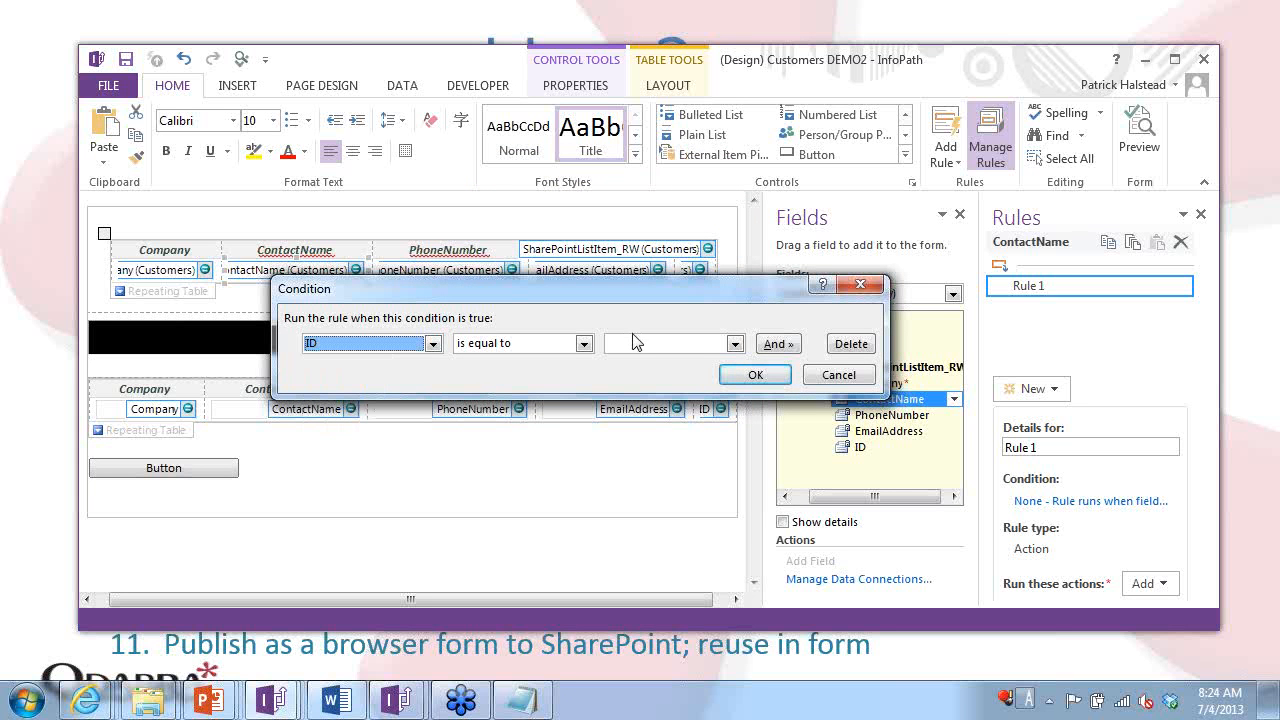
pyautogui.click(633, 348)
pyautogui.click(642, 372)
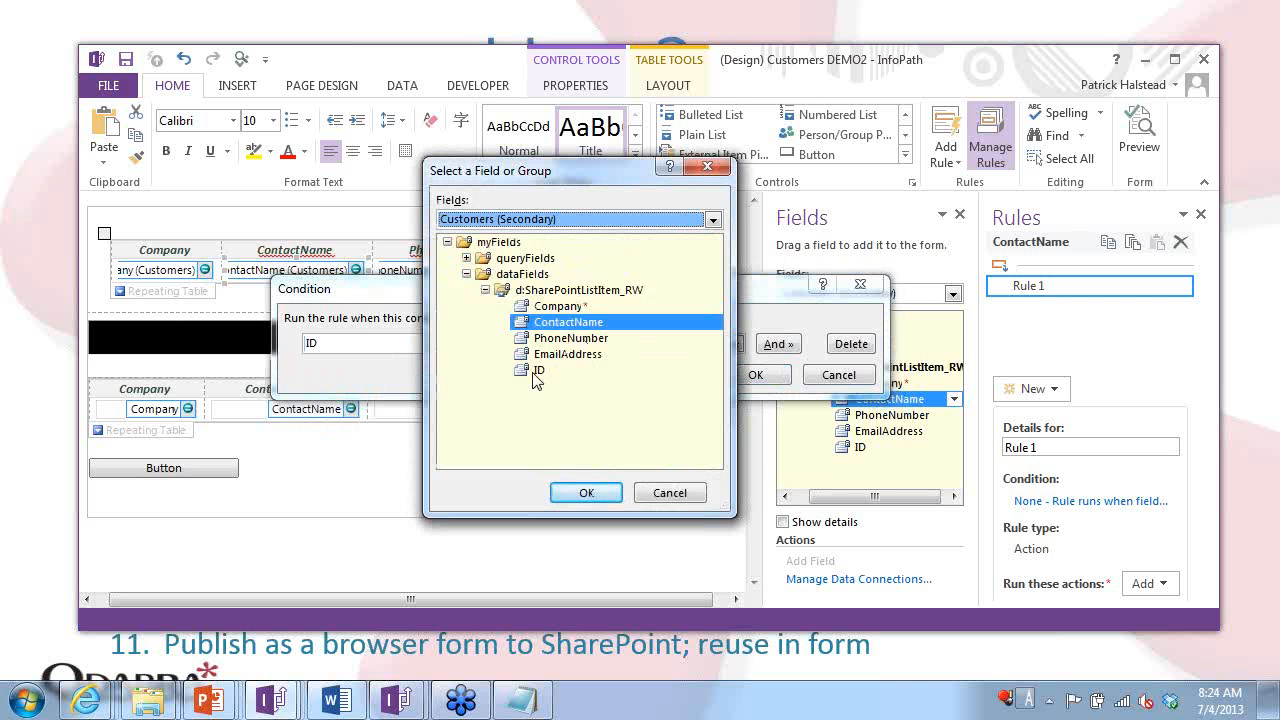
pyautogui.press('Escape')
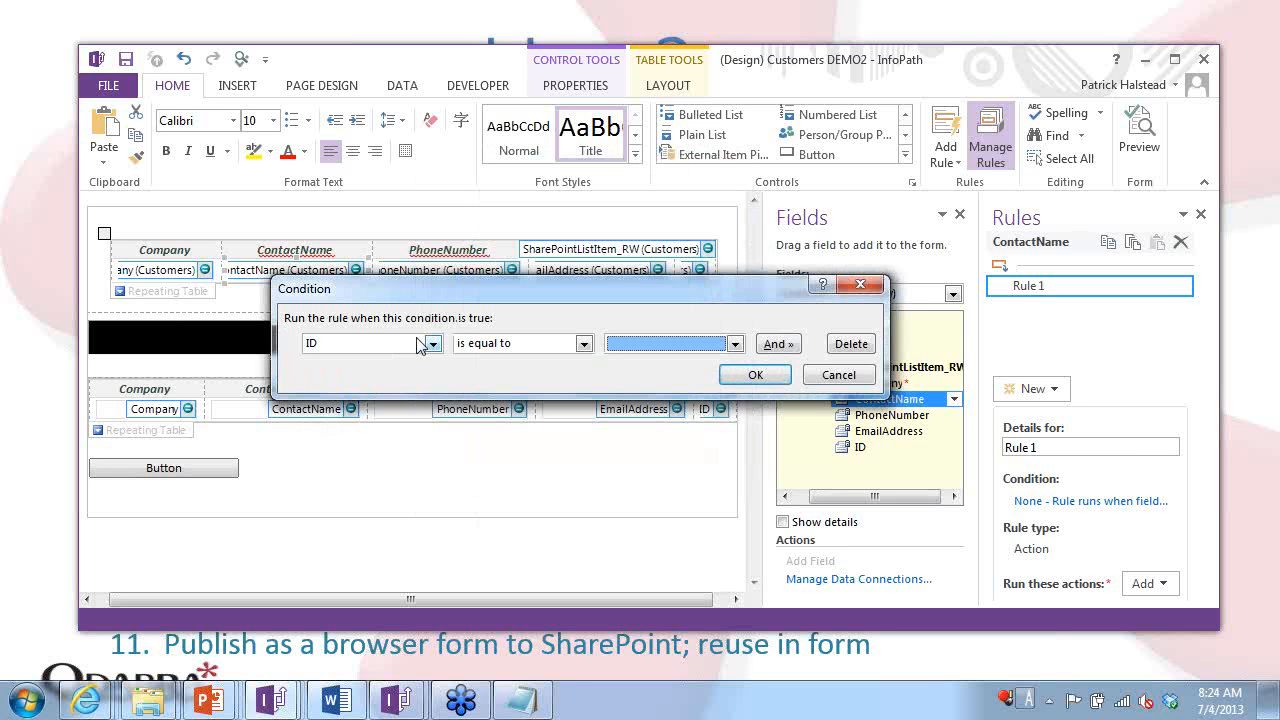
# Set the condition's first operand to all occurrences of ID from the Customer group in the main data source.
pyautogui.click(420, 344)
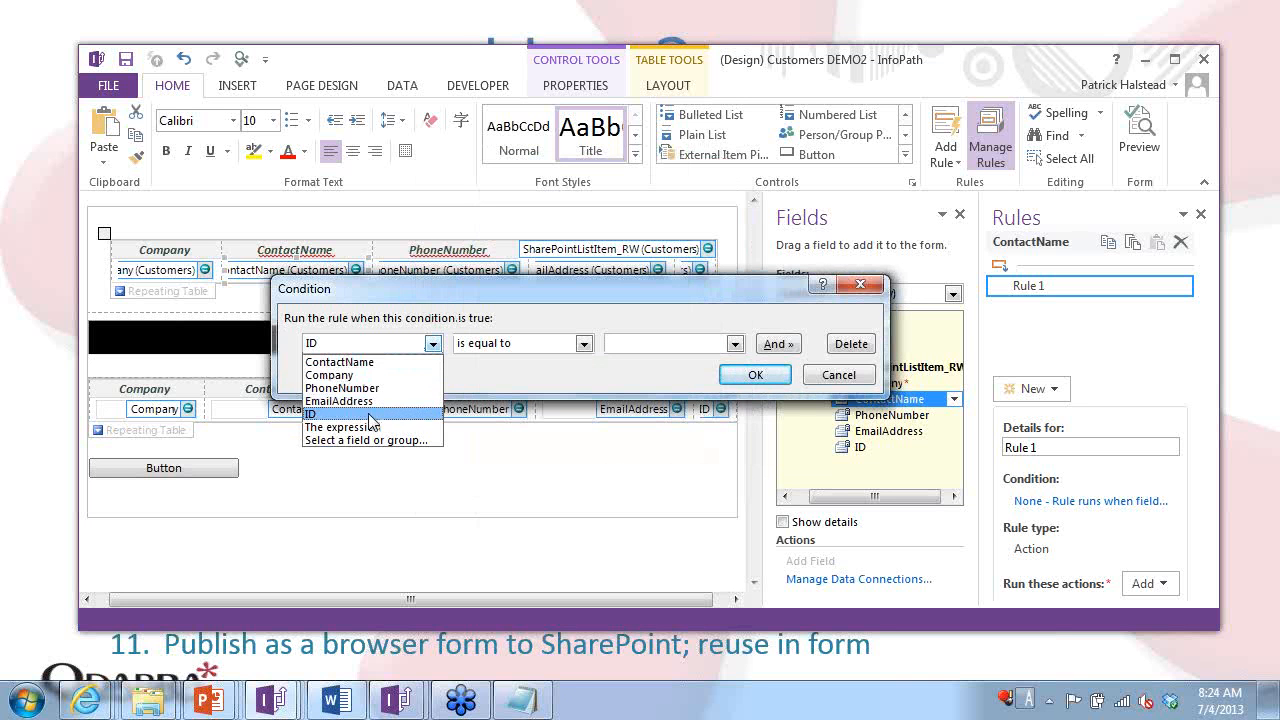
pyautogui.click(389, 441)
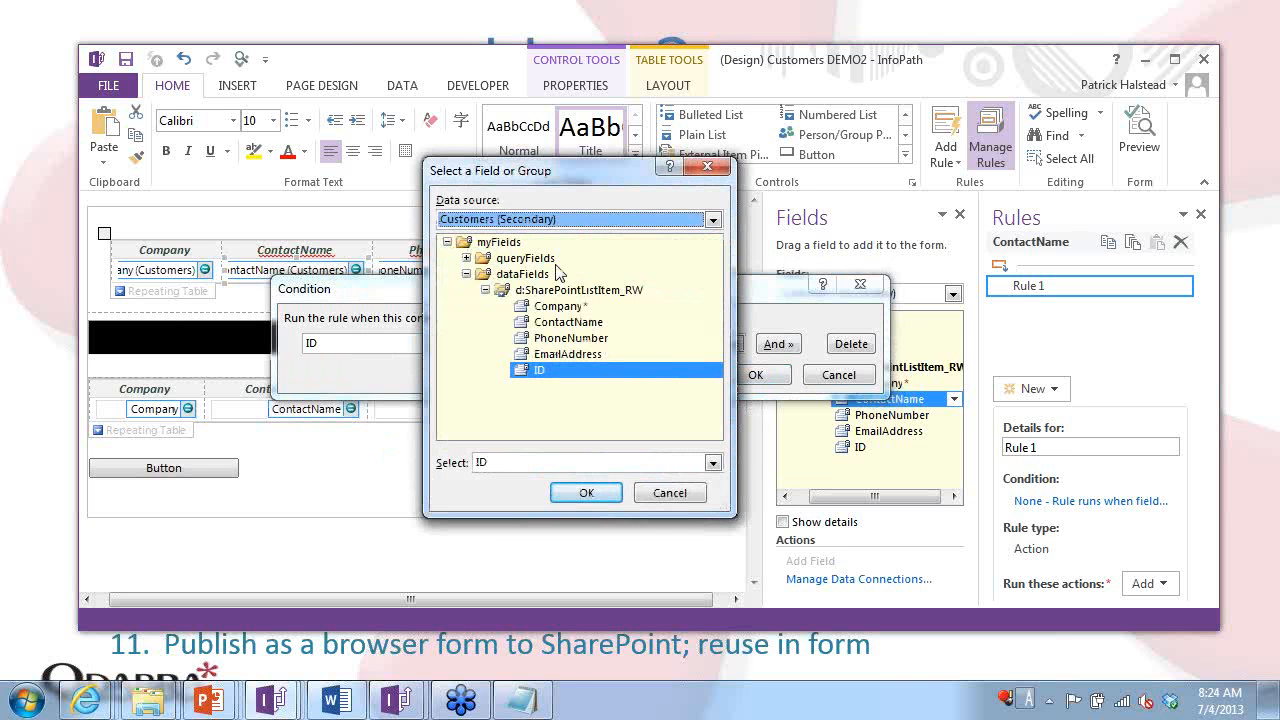
pyautogui.click(520, 224)
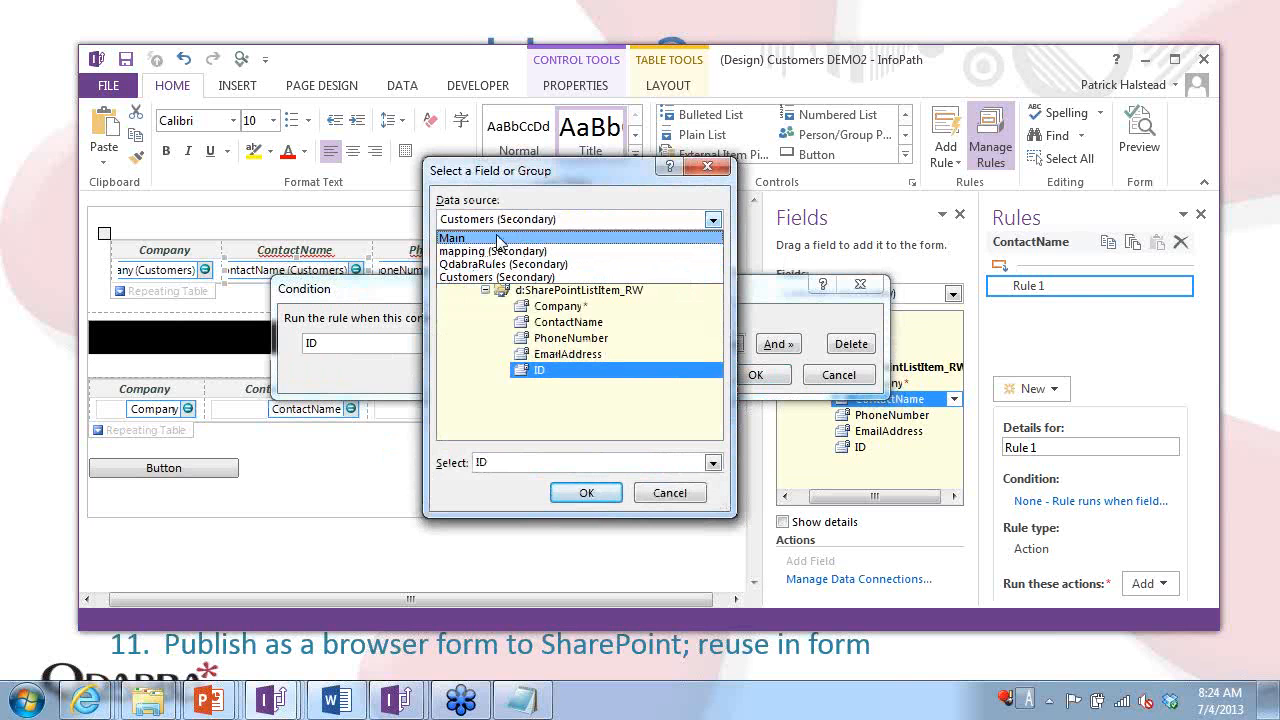
pyautogui.click(498, 240)
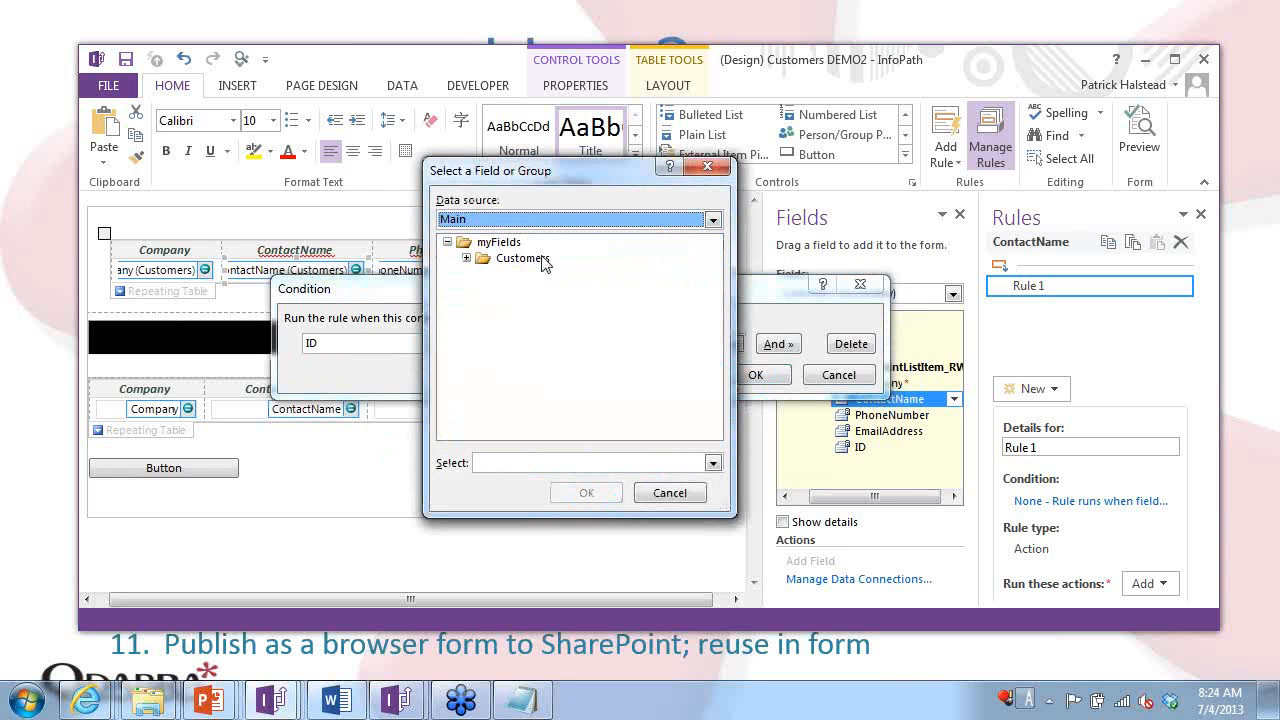
pyautogui.doubleClick(476, 260)
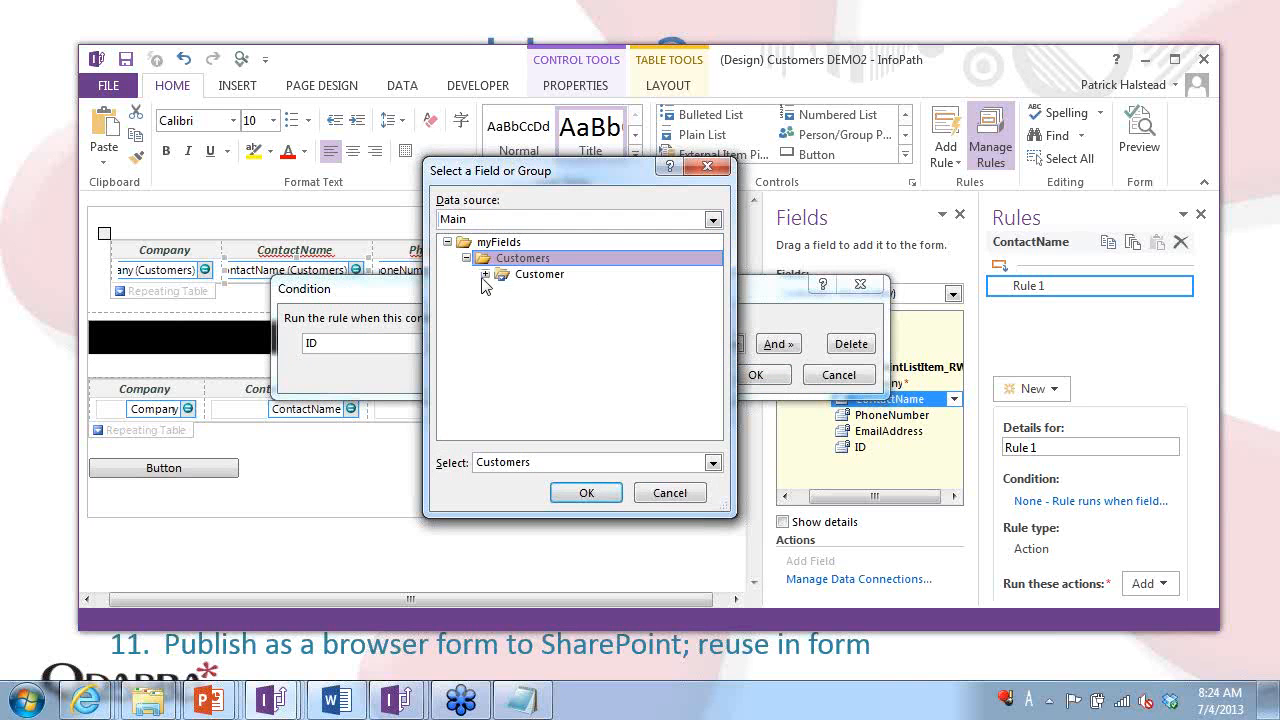
pyautogui.doubleClick(538, 274)
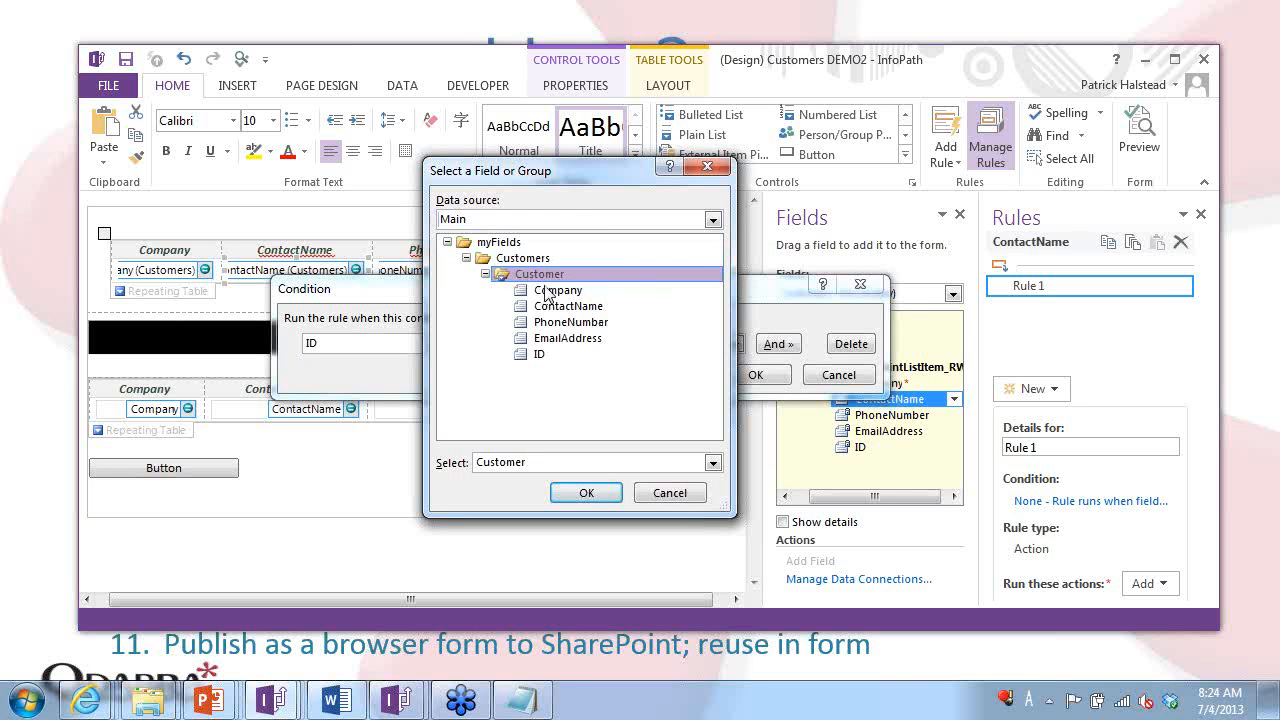
pyautogui.click(552, 464)
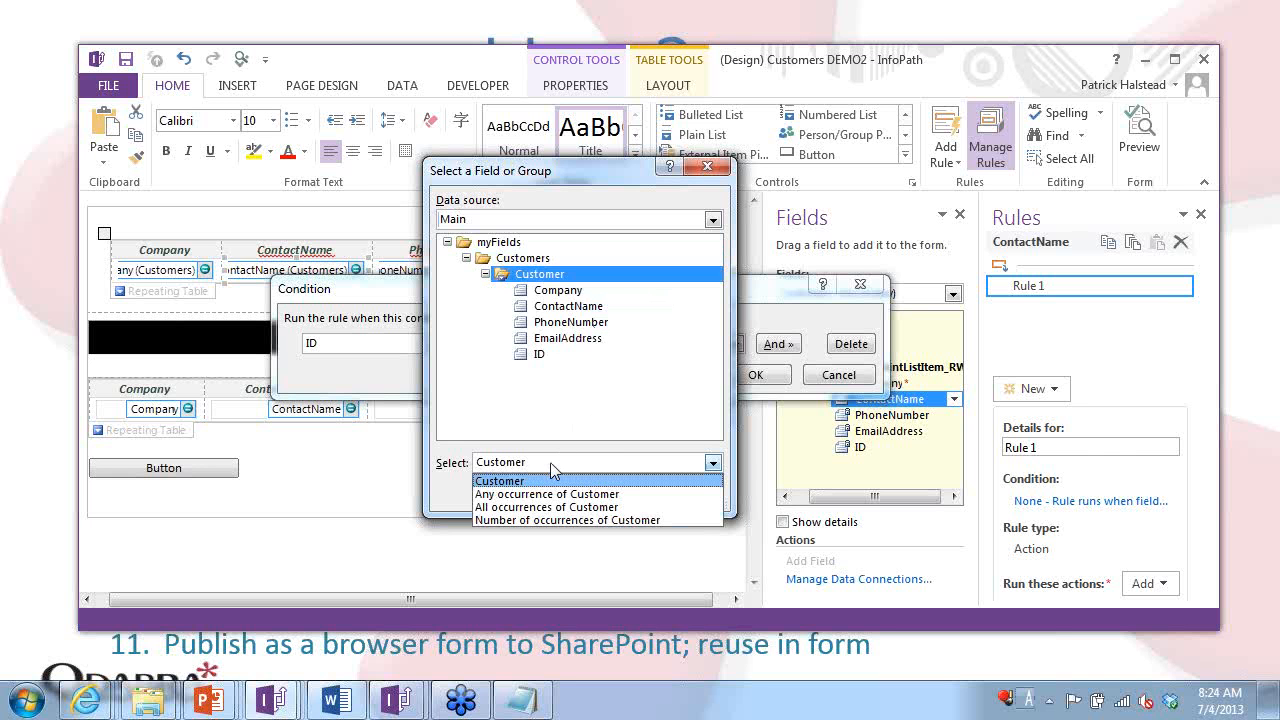
pyautogui.click(548, 361)
pyautogui.click(538, 356)
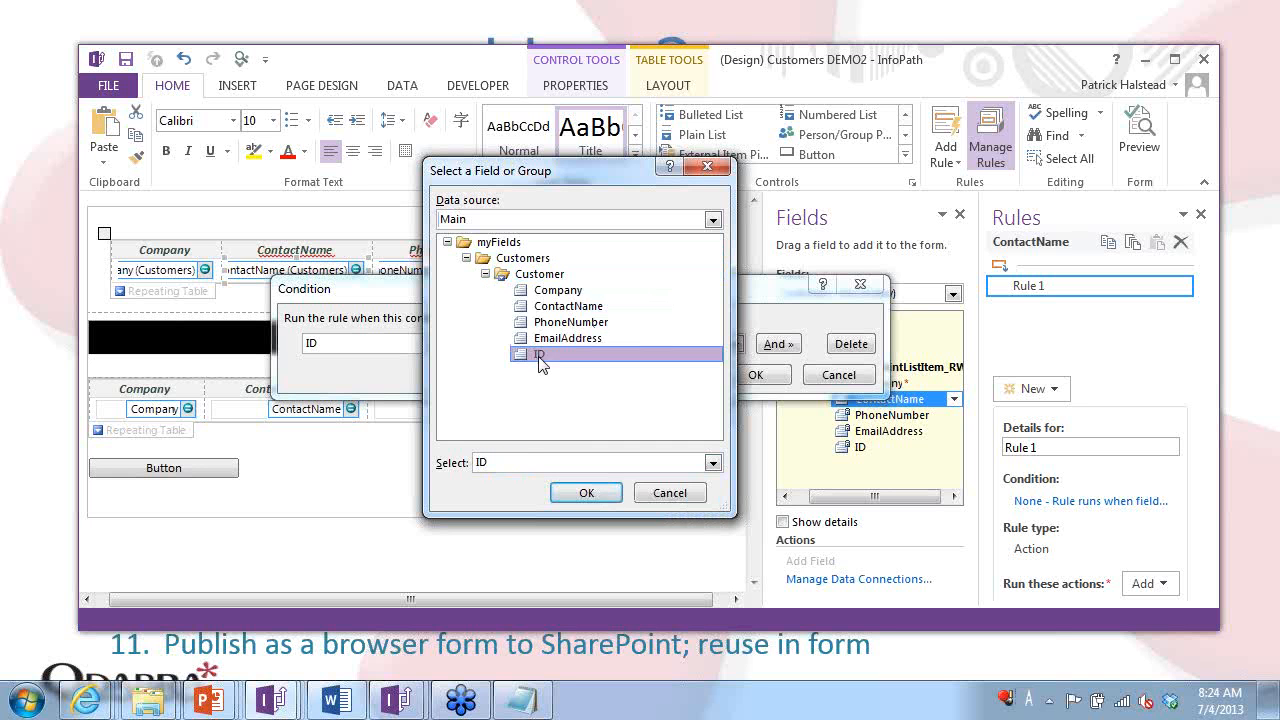
pyautogui.click(531, 465)
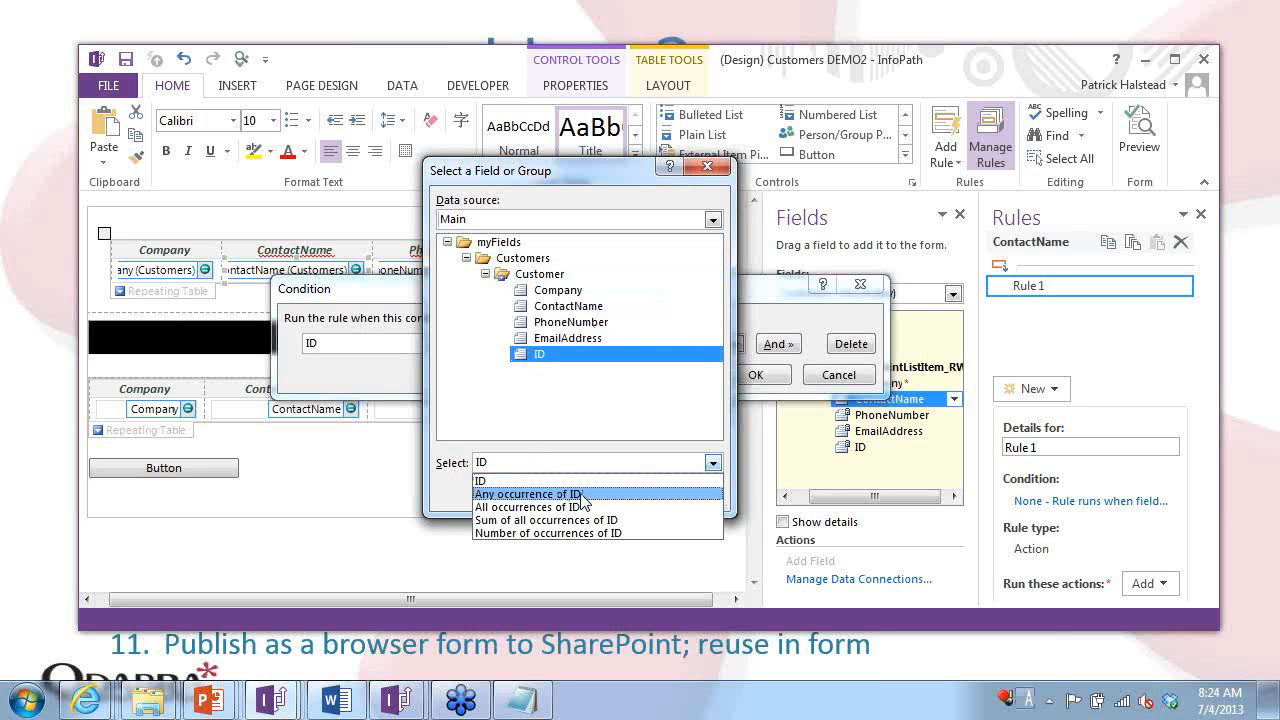
pyautogui.click(579, 508)
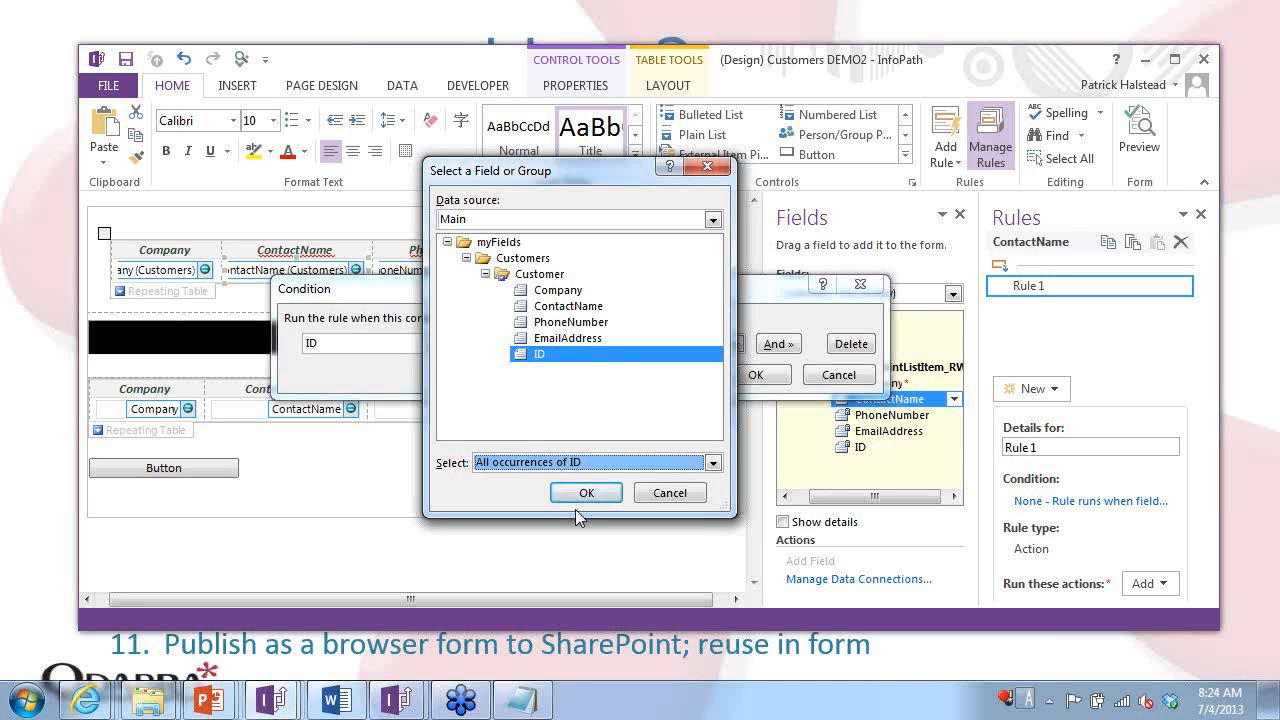
pyautogui.click(588, 497)
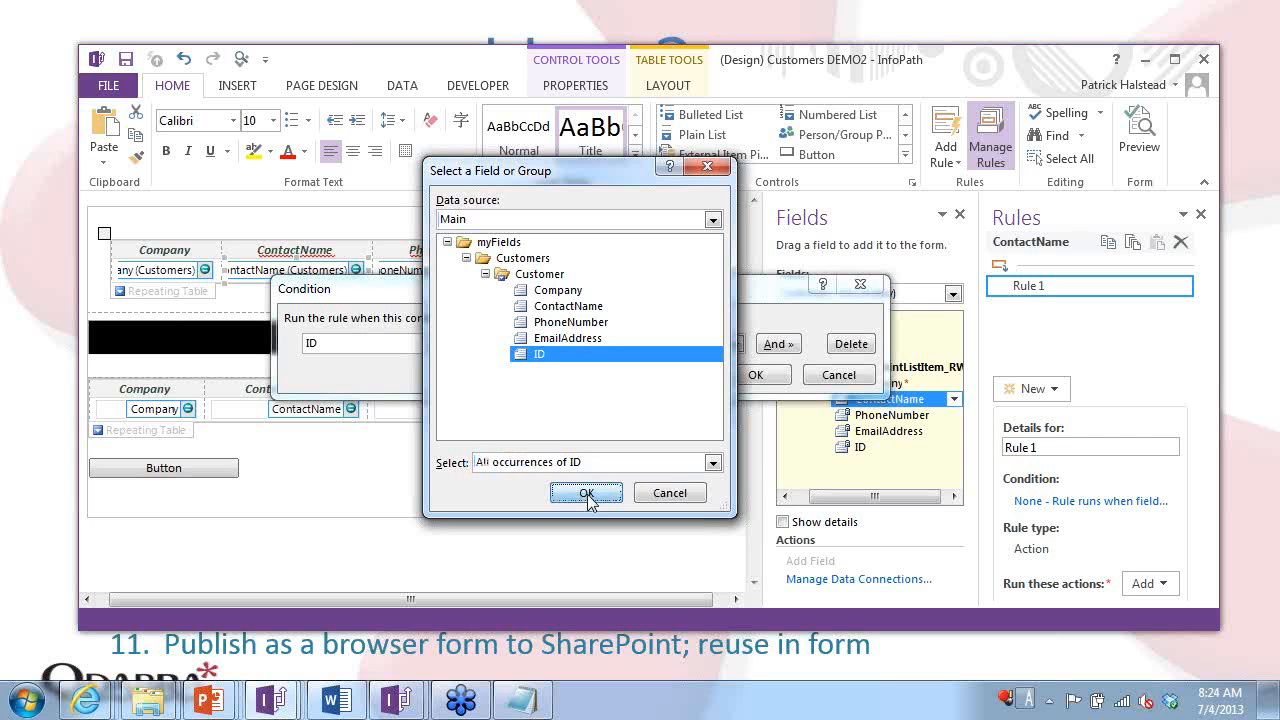
# Compare all occurrences of ID for equality with the ID field of the Customers secondary data source.
pyautogui.click(735, 343)
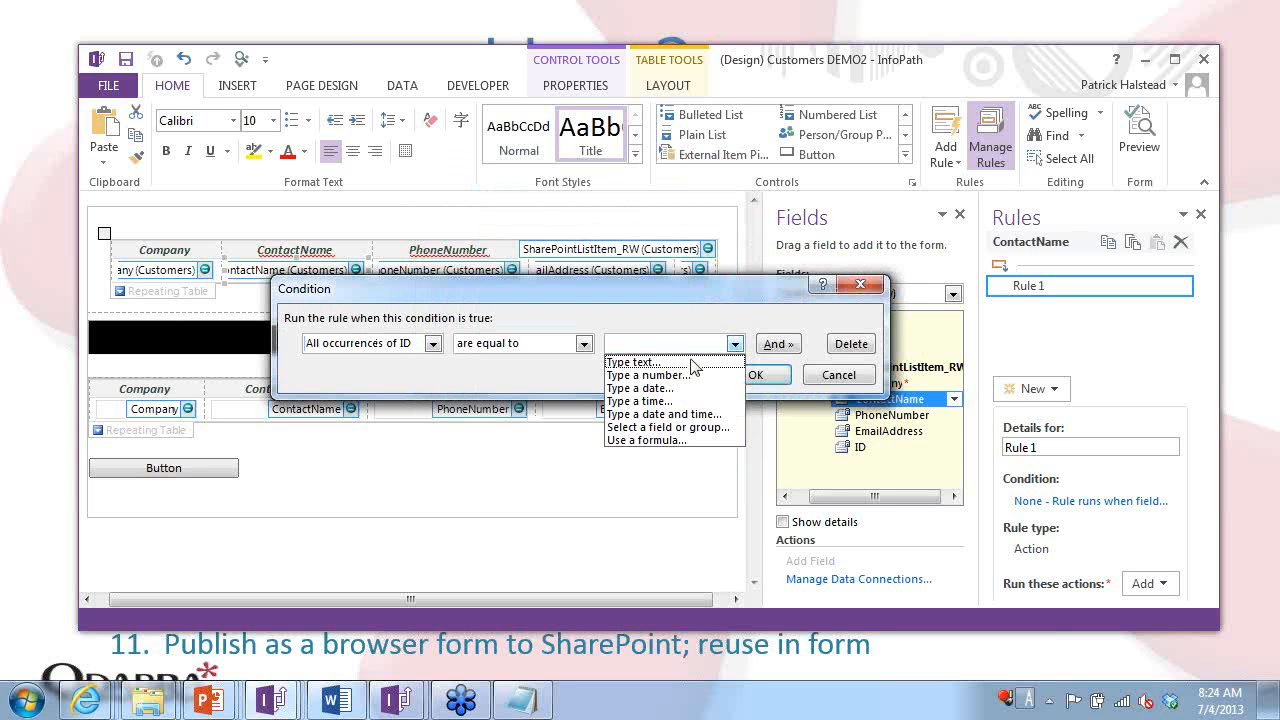
pyautogui.click(666, 428)
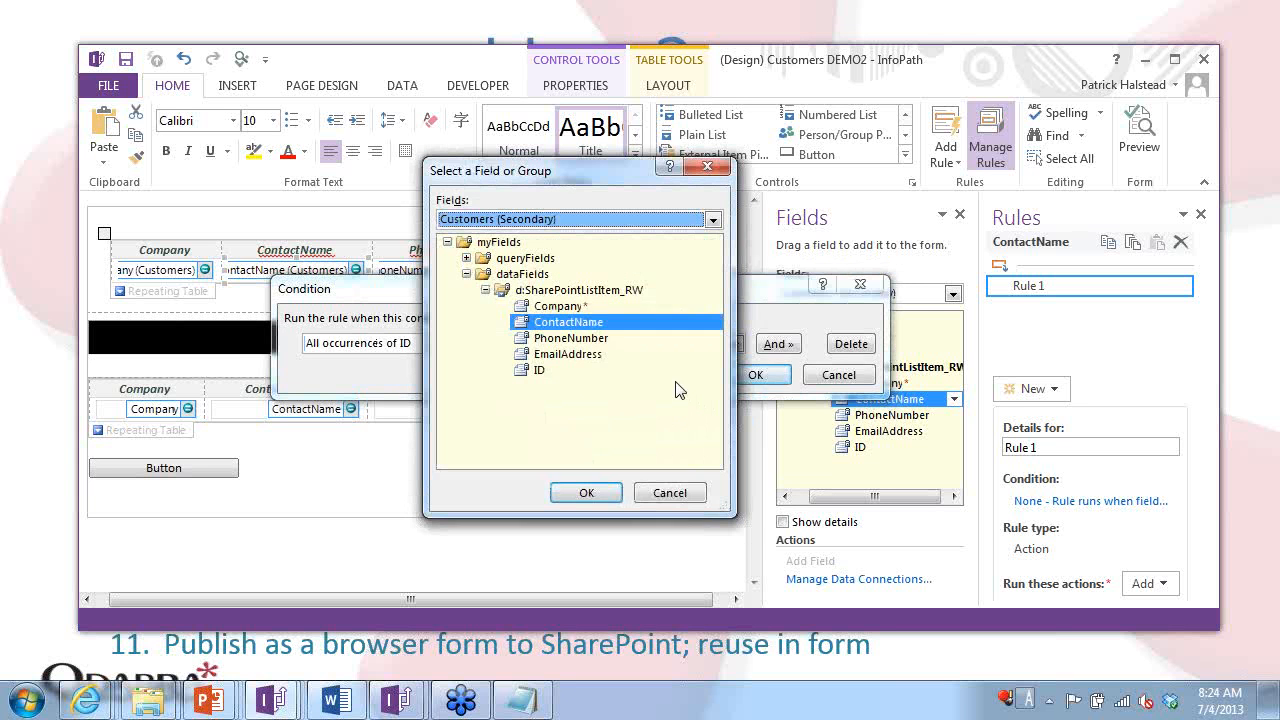
pyautogui.click(538, 372)
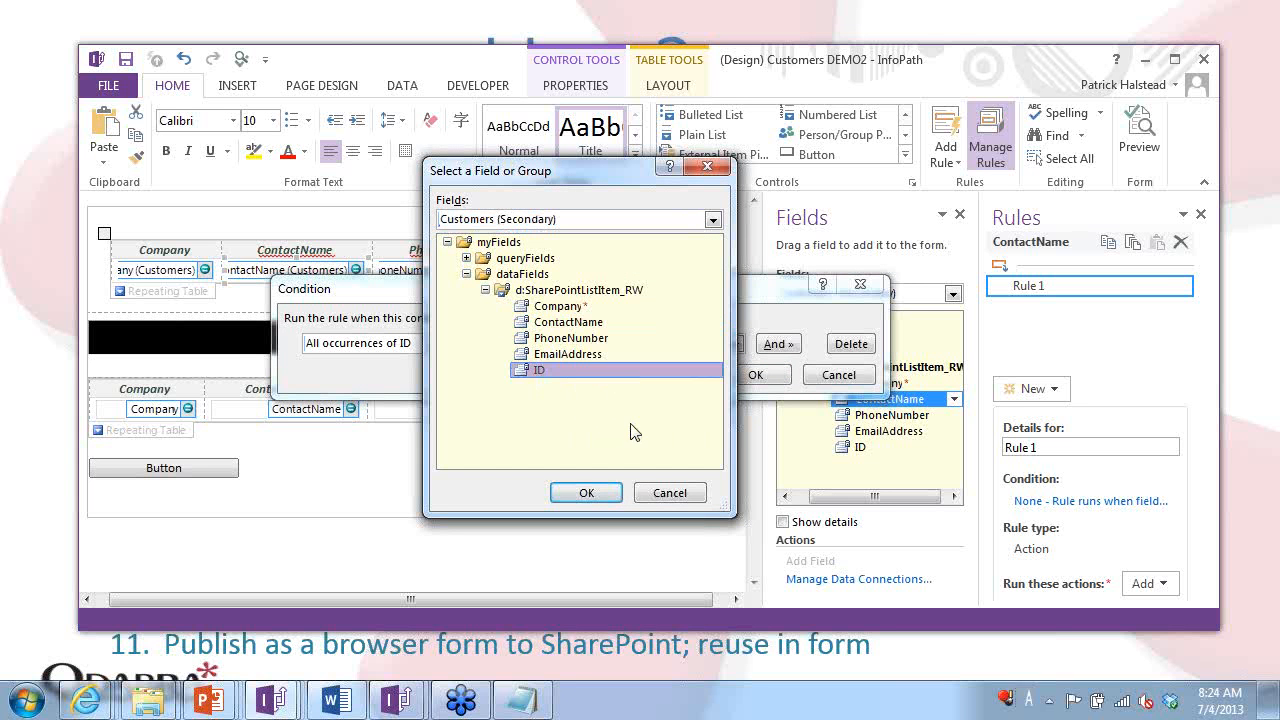
pyautogui.click(583, 492)
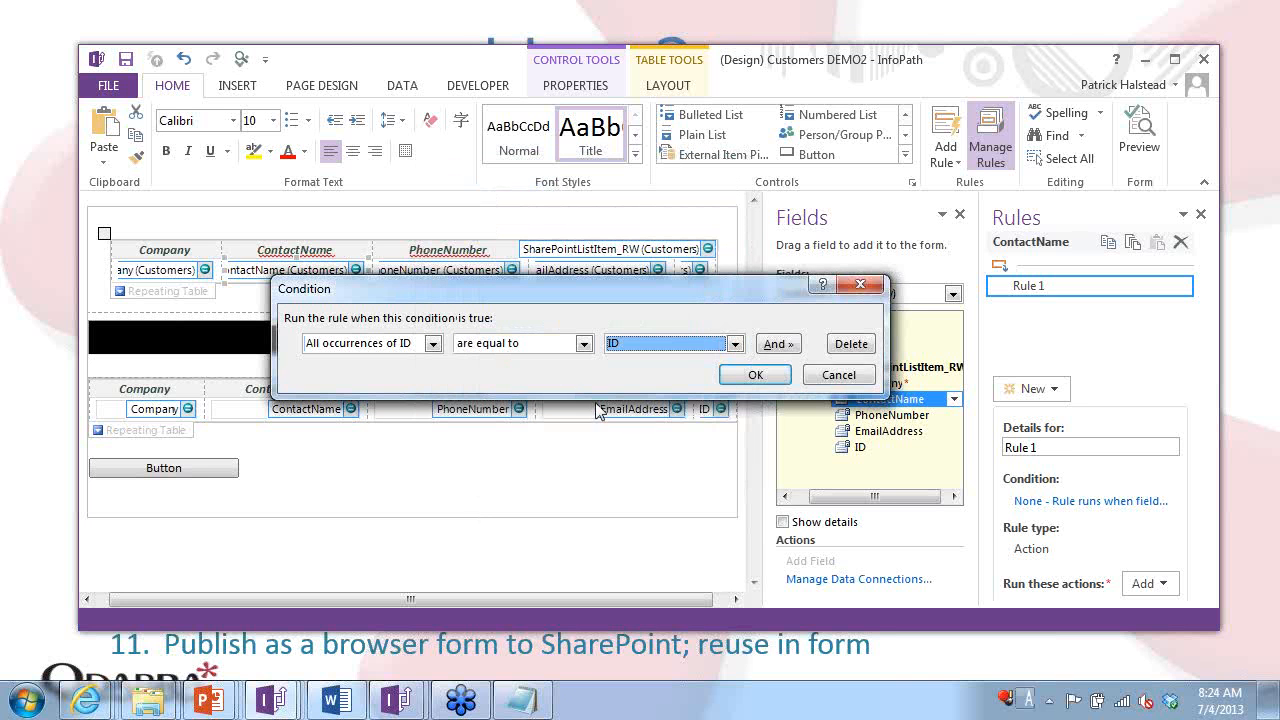
# Convert the ID comparison into an expression and select the whole expression text.
pyautogui.click(433, 343)
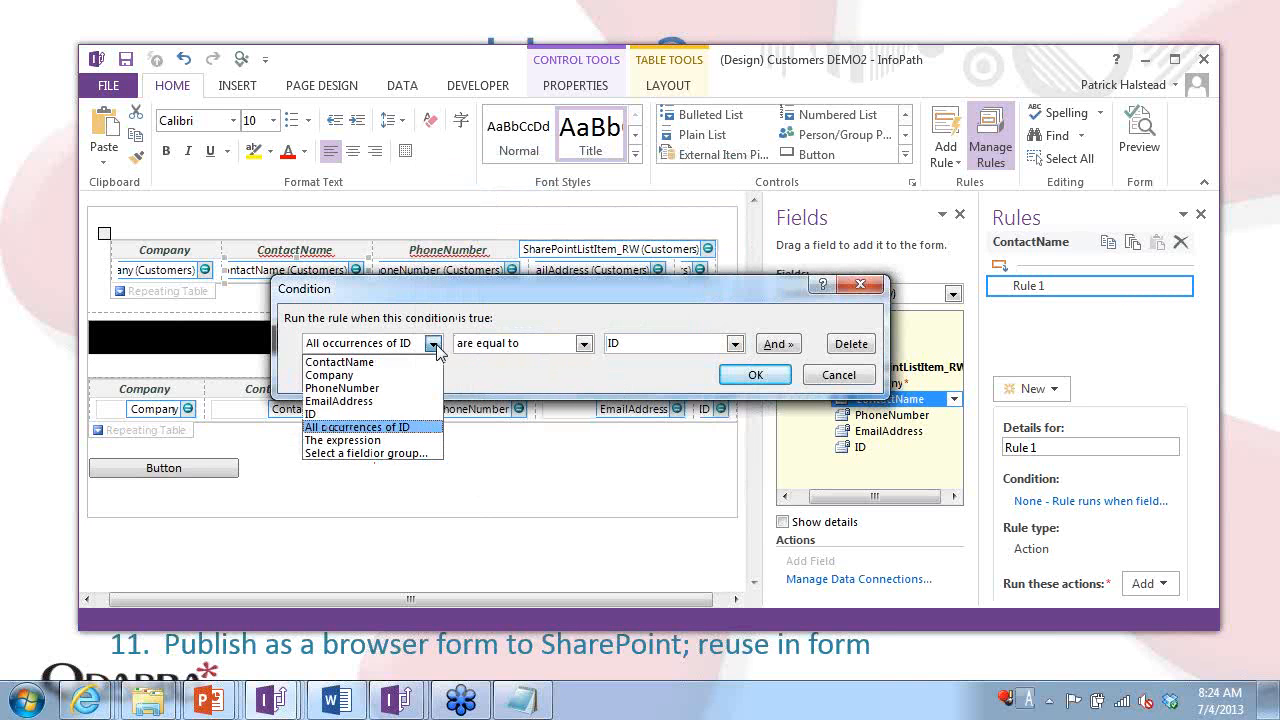
pyautogui.click(375, 440)
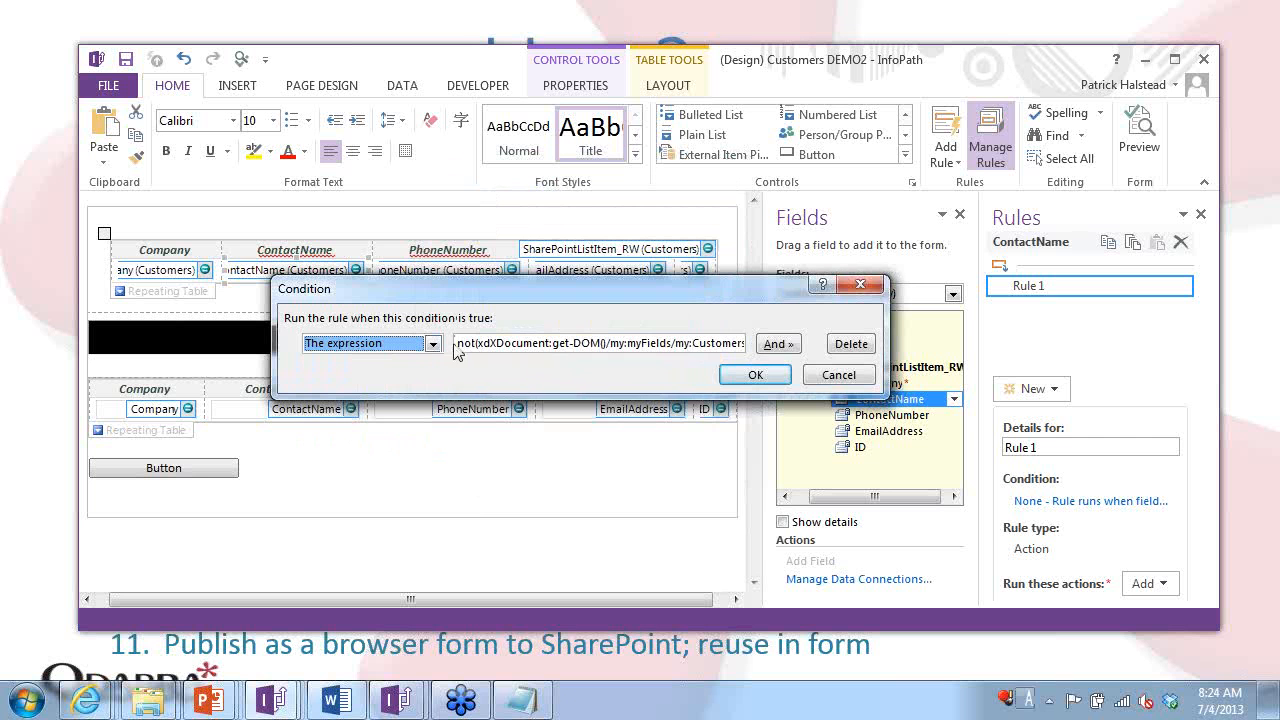
pyautogui.moveTo(460, 345); pyautogui.dragTo(842, 362)
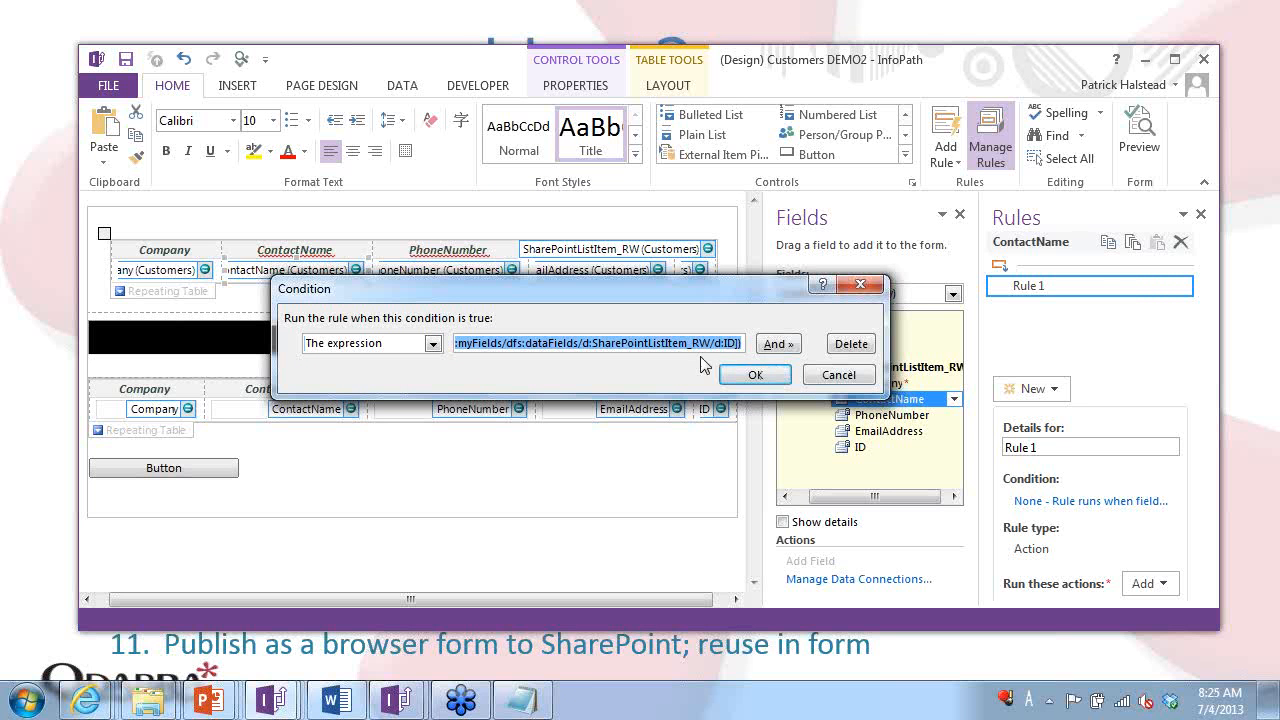
# Switch to the Notepad window holding the prepared expressions and move it so that it sits just below the Condition dialog's title.
pyautogui.hotkey('alt', 'Tab')
pyautogui.hotkey('alt', 'Tab')
pyautogui.hotkey('alt', 'Tab')
pyautogui.hotkey('alt', 'Tab')
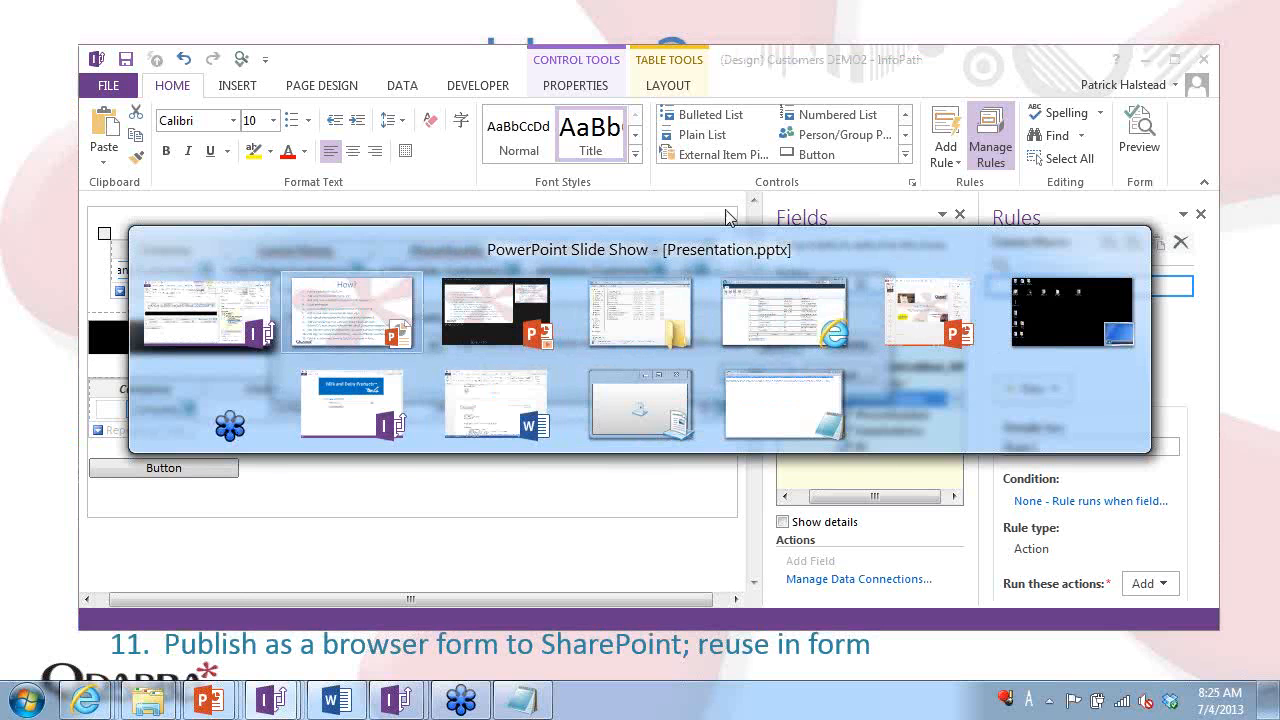
pyautogui.hotkey('alt', 'shift', 'Tab')
pyautogui.hotkey('alt', 'shift', 'Tab')
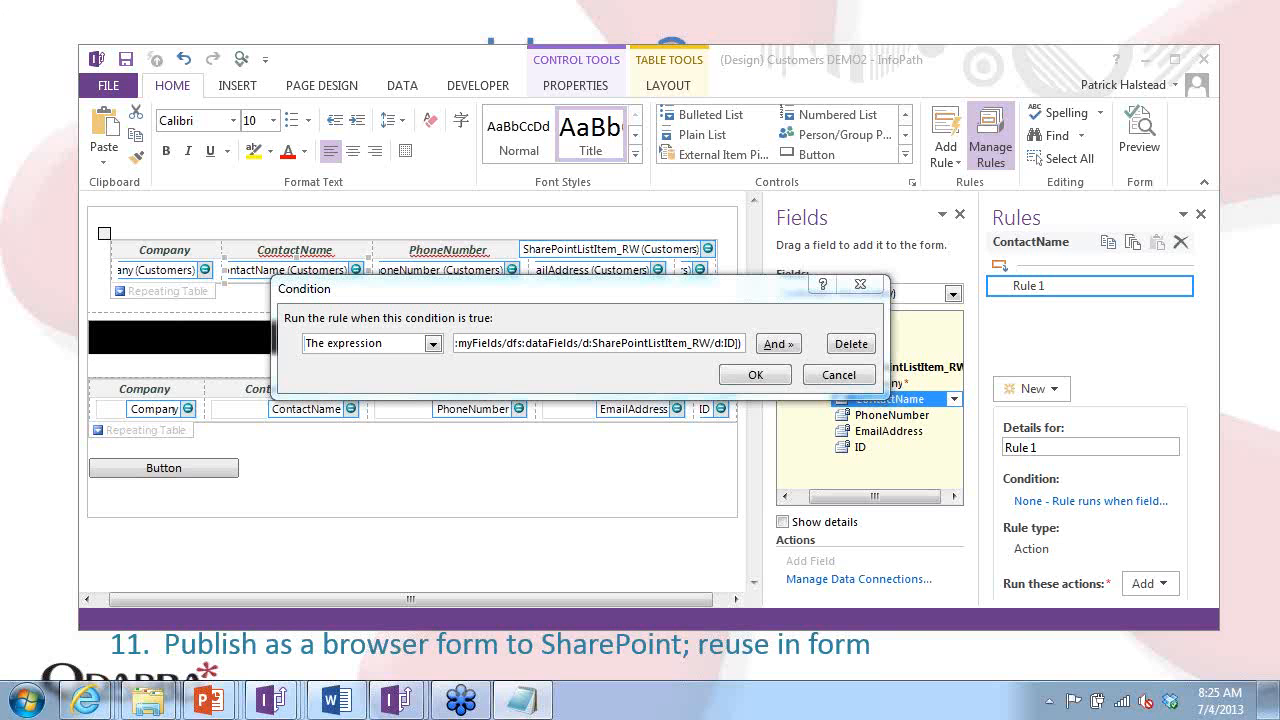
pyautogui.moveTo(1279, 385); pyautogui.dragTo(546, 291)
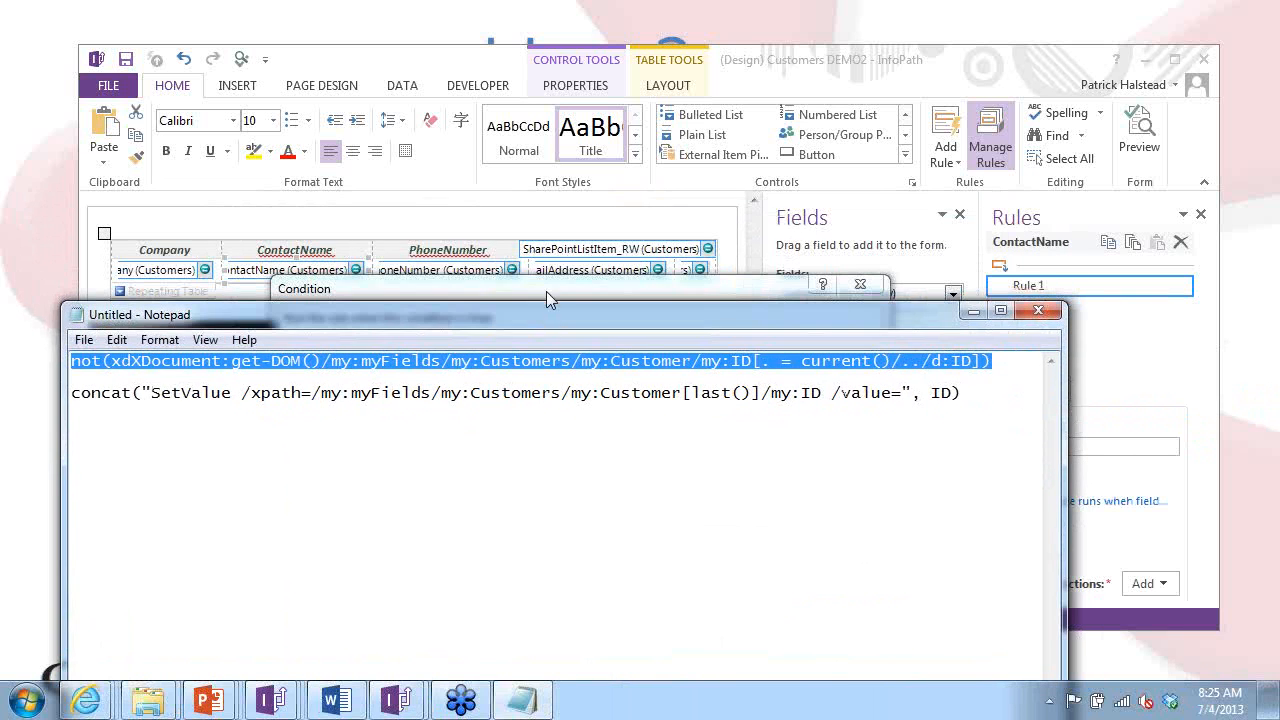
# Move the Notepad window so that it sits below the whole Condition dialog, and deselect the text in it.
pyautogui.hotkey('alt', 'Tab')
pyautogui.hotkey('alt', 'Tab')
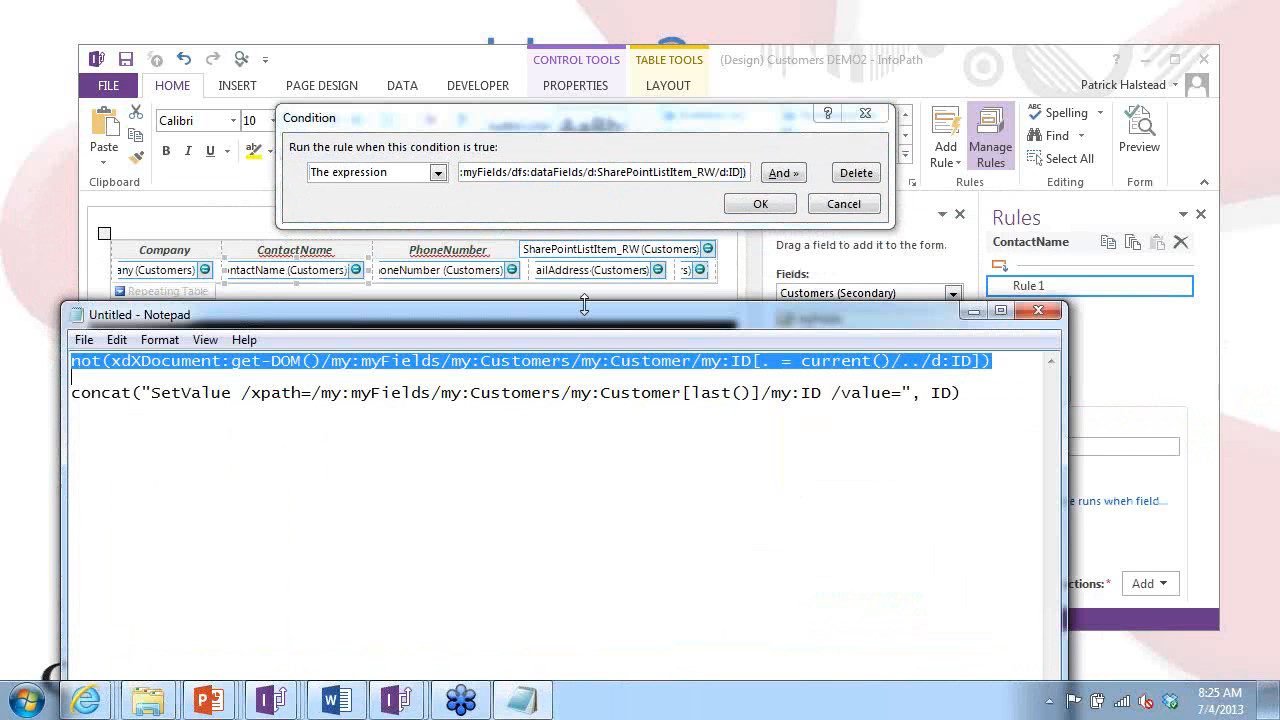
pyautogui.moveTo(589, 312); pyautogui.dragTo(602, 255)
pyautogui.click(649, 316)
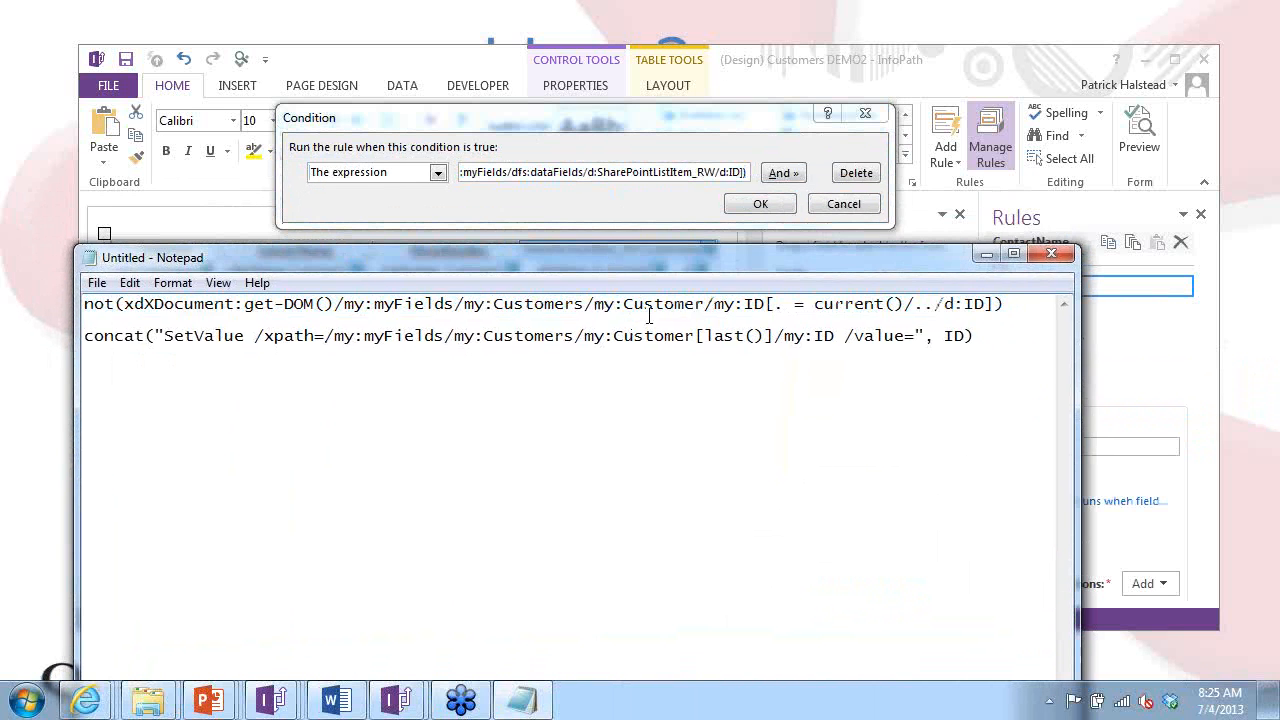
# Copy the Condition dialog's entire expression onto a new line above the existing text in Notepad.
pyautogui.click(643, 178)
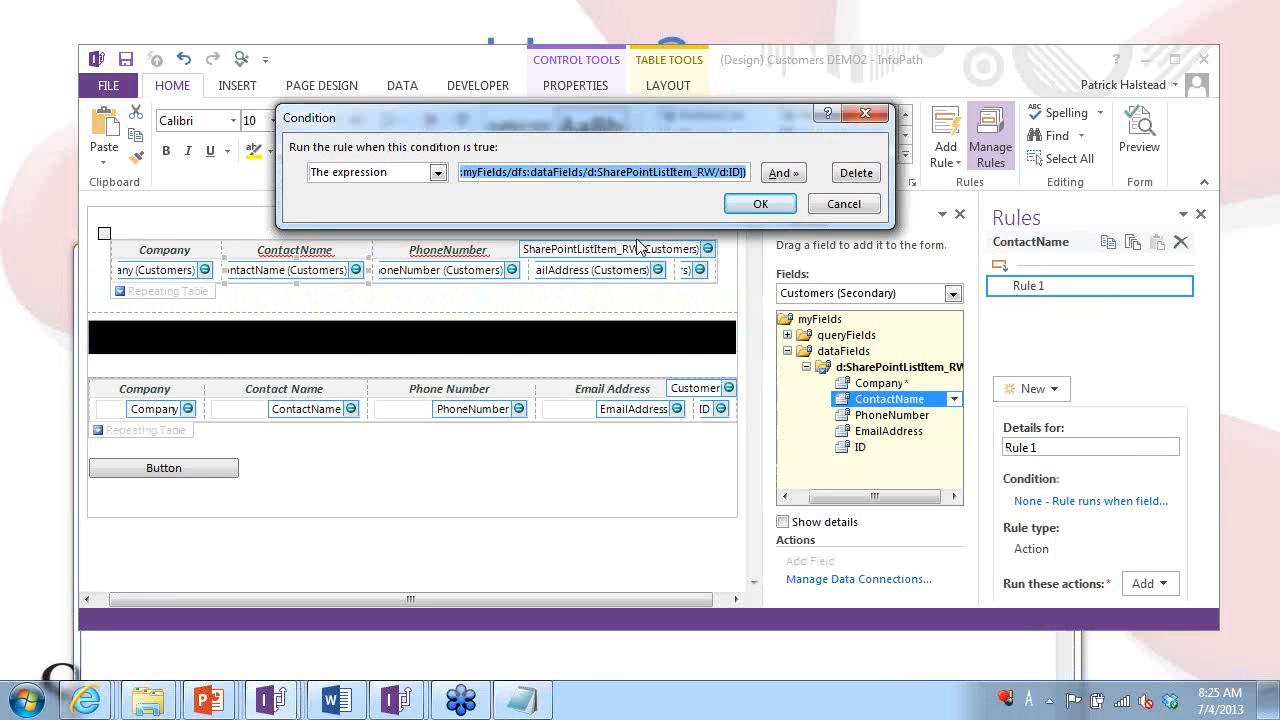
pyautogui.hotkey('alt', 'Tab')
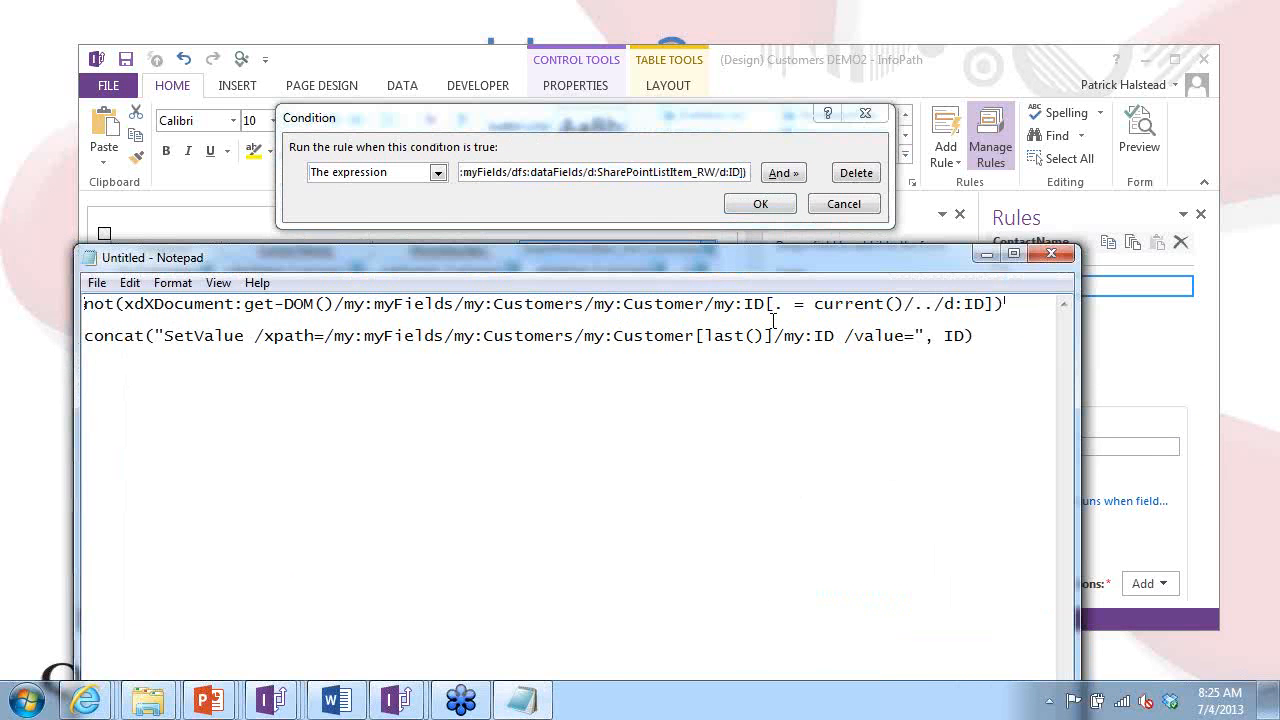
pyautogui.hotkey('ctrl', 'Home')
pyautogui.press('Return')
pyautogui.press('Up')
pyautogui.write('not(xdXDocument:get-DOM()/my:myFields/my:Customers/my:Customer/my:ID[. != xdXDocument:GetDOM("Customers")/dfs:myFields/dfs:dataFields/d:SharePointListItem_RW/d:ID])')
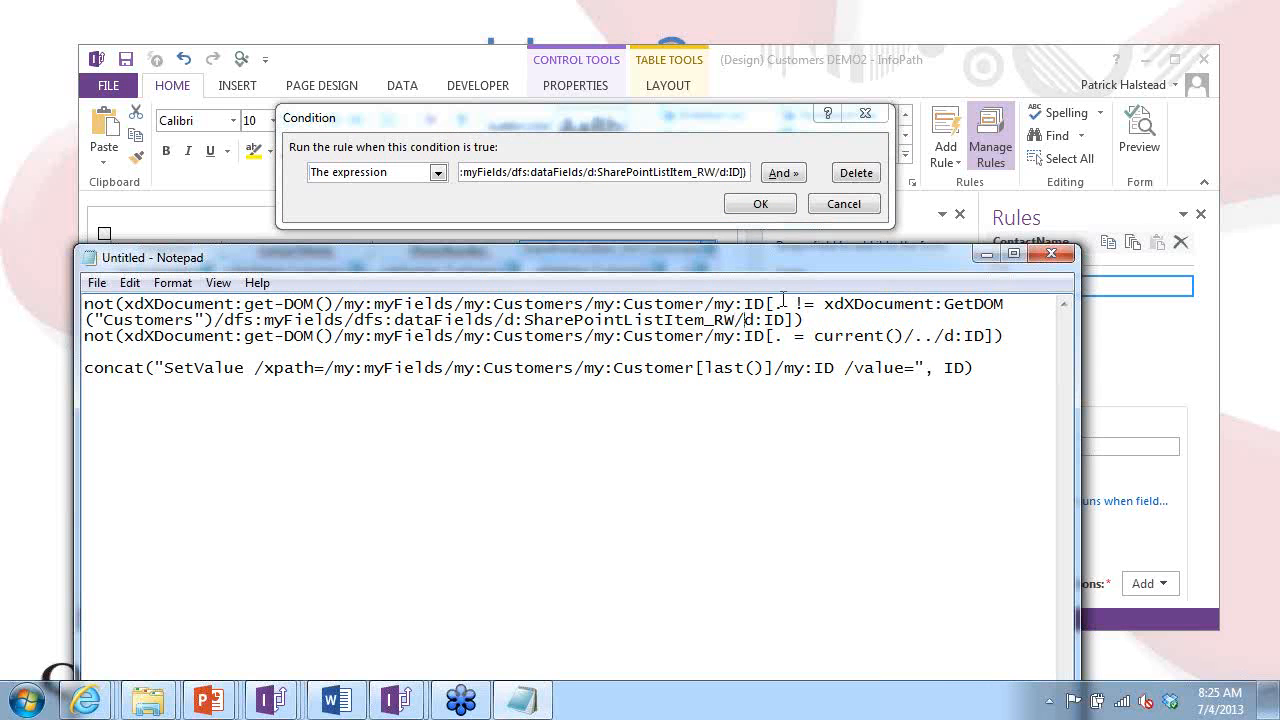
# In the first Notepad line, replace the Customers secondary data source path before d:ID with current()/../.
pyautogui.moveTo(743, 320); pyautogui.dragTo(825, 313)
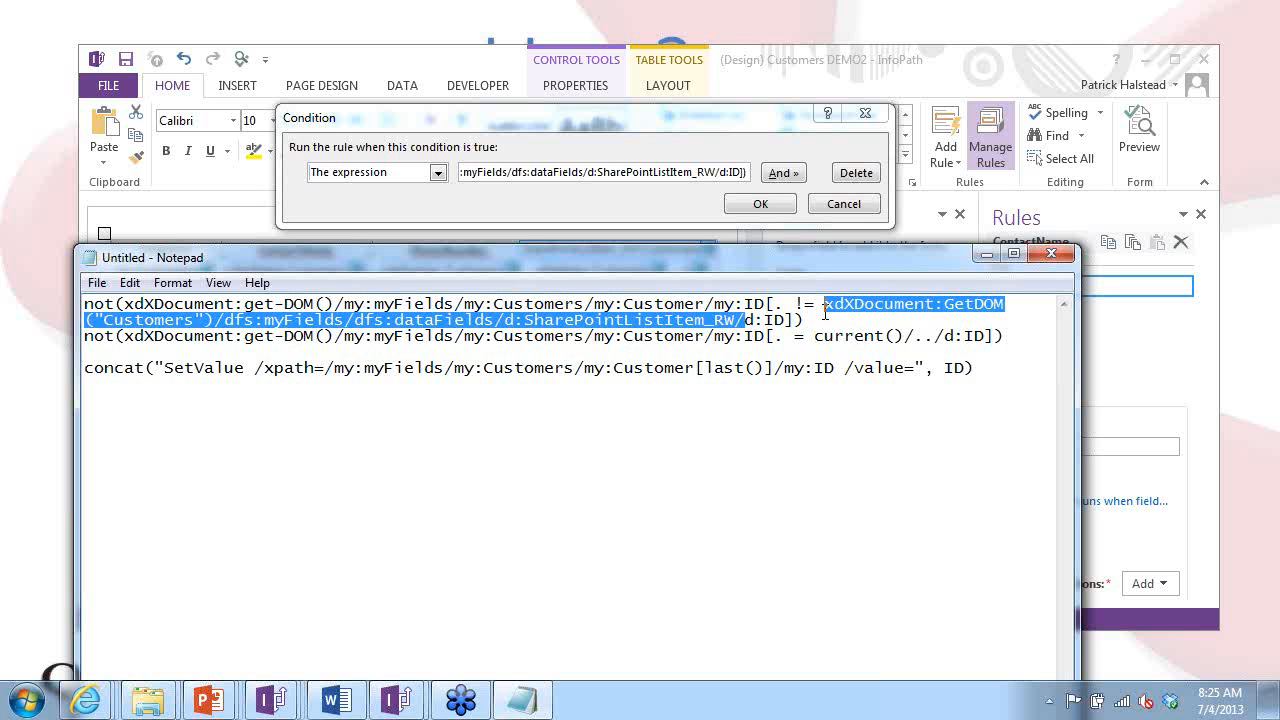
pyautogui.write('current()')
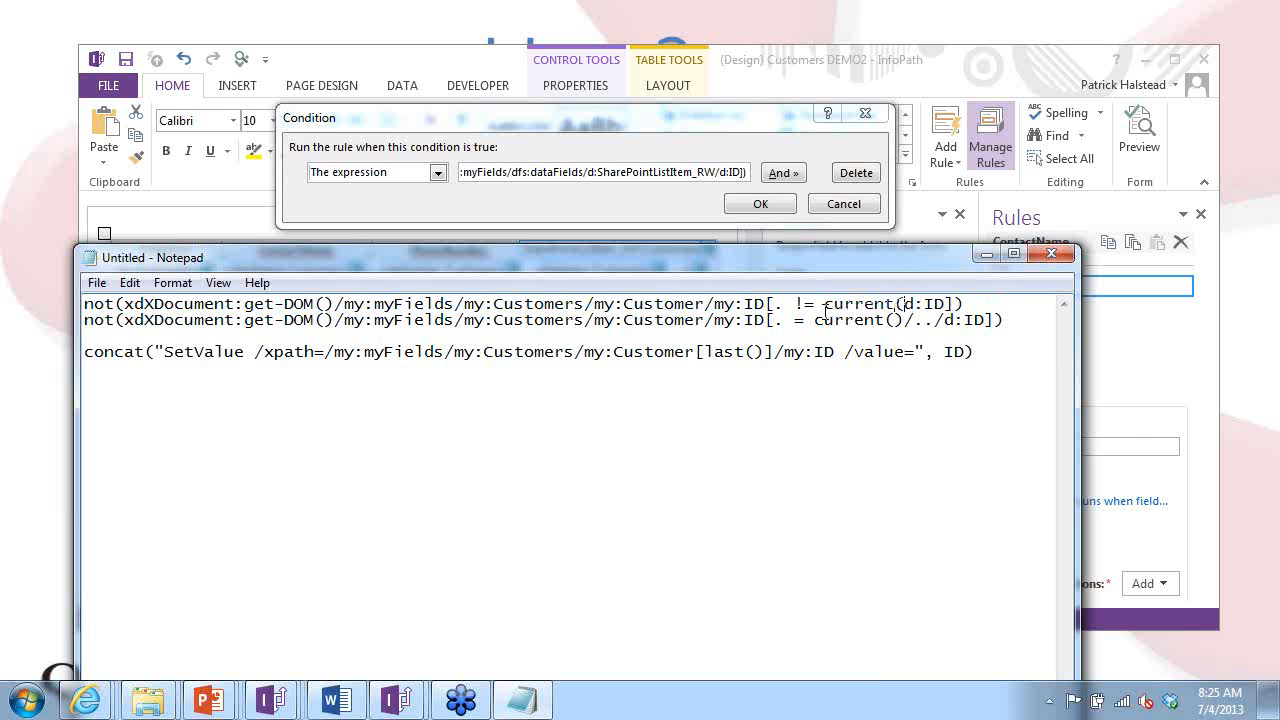
pyautogui.write('/../')
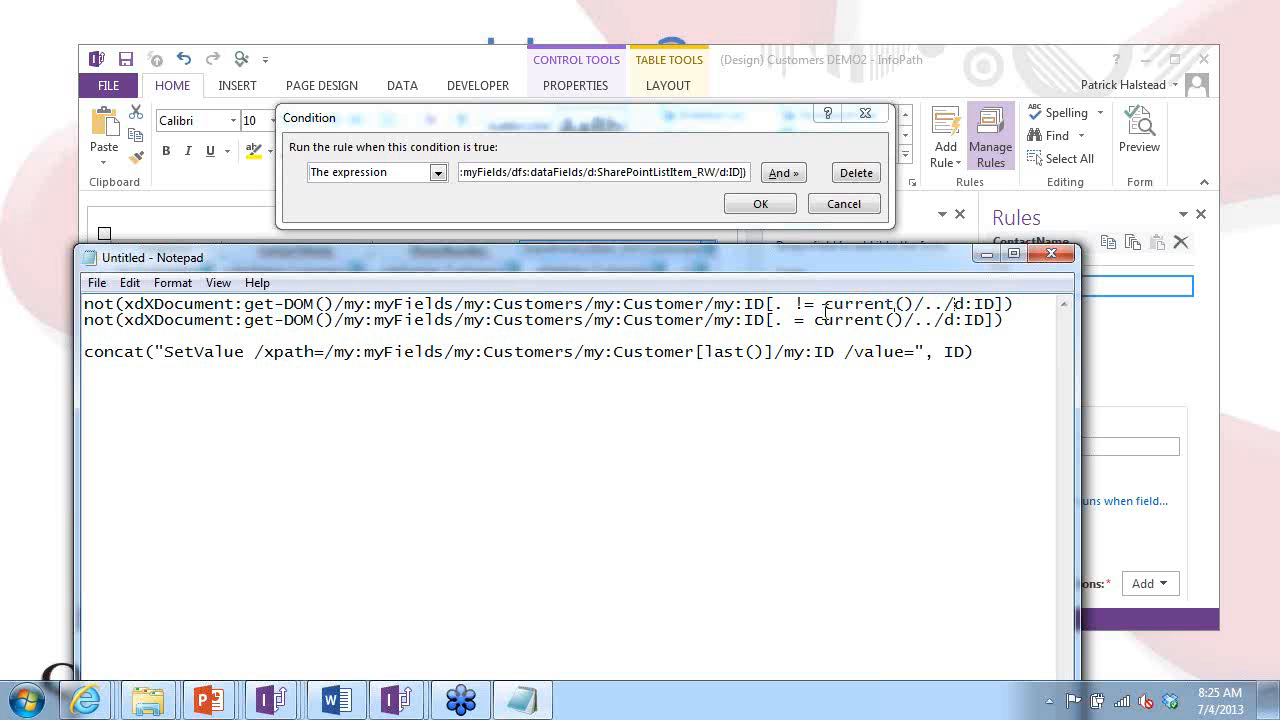
# Change the first line's != operator to = and select the whole corrected expression.
pyautogui.press('Home')
pyautogui.hotkey('shift', 'End')
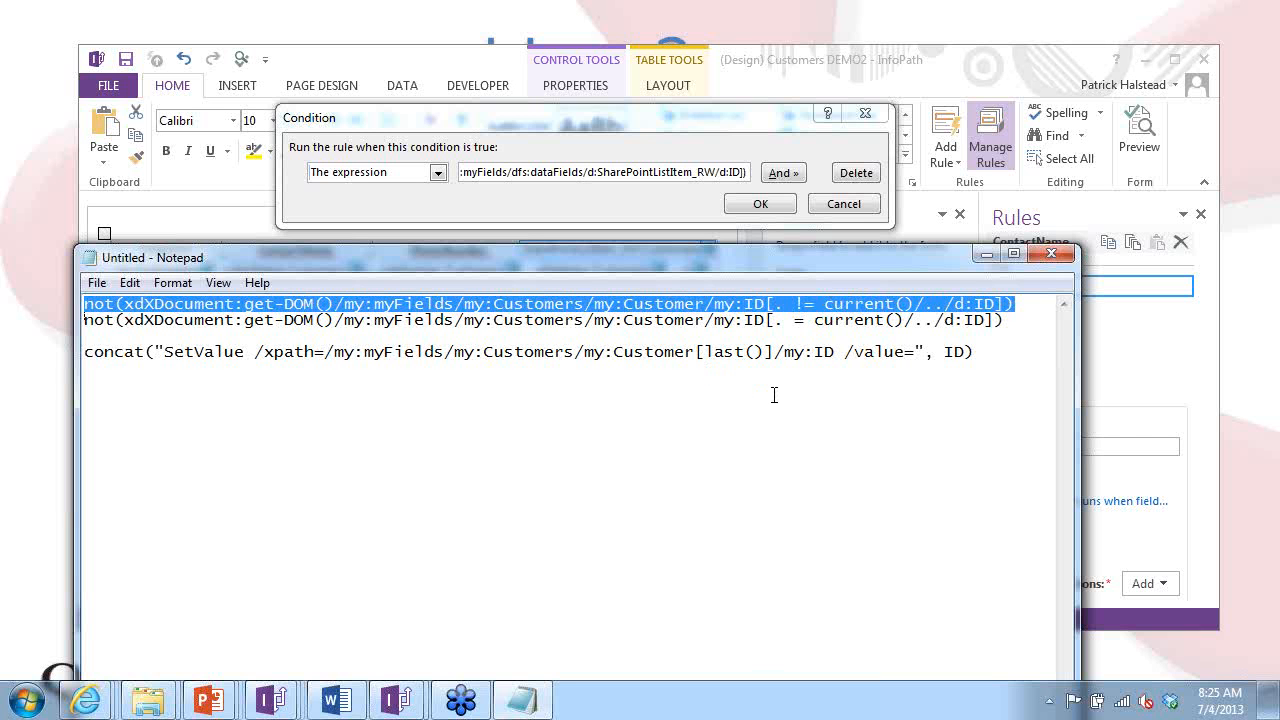
pyautogui.click(805, 305)
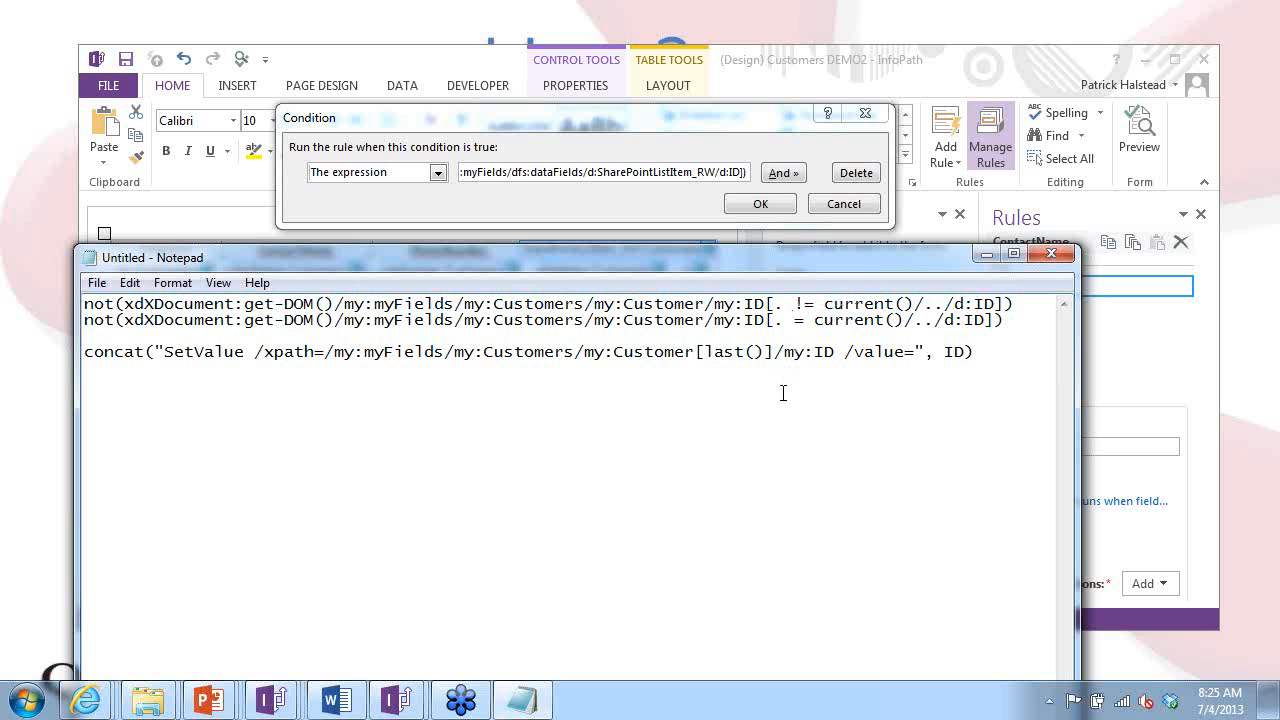
pyautogui.press('BackSpace')
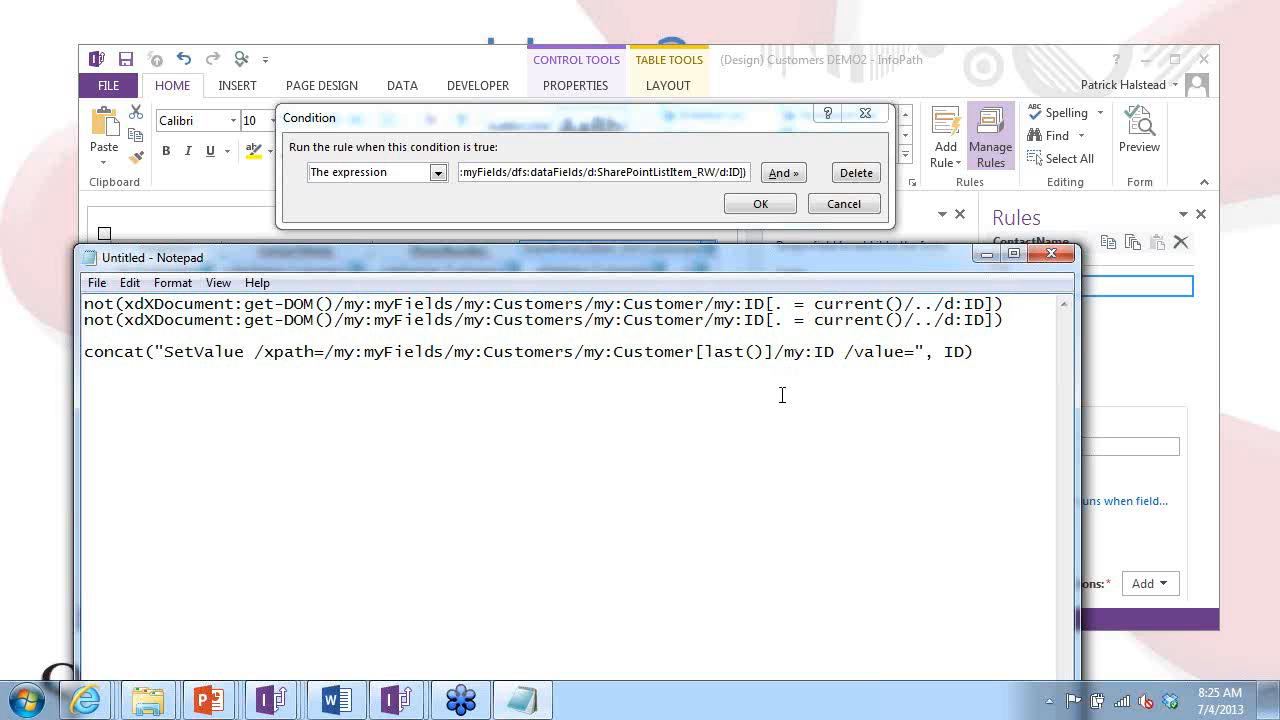
pyautogui.hotkey('shift', 'Down')
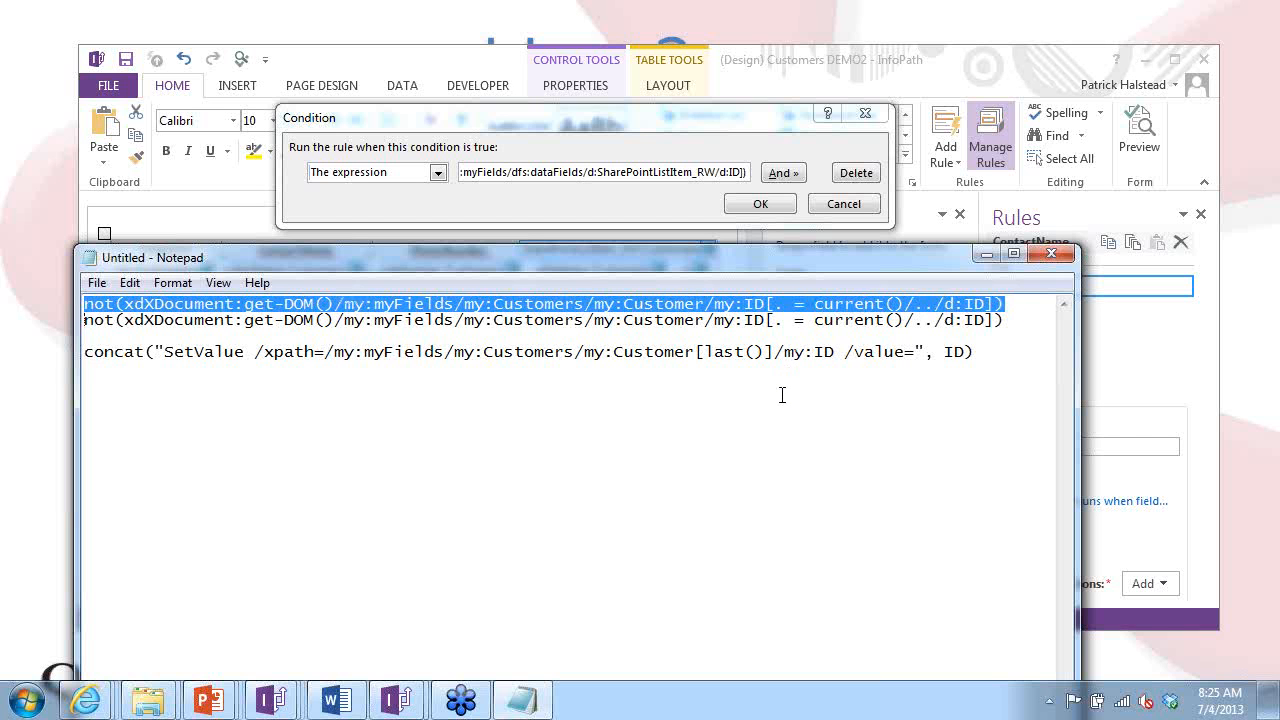
# Replace the condition's expression with not(xdXDocument:get-DOM()/my:myFields/my:Customers/my:Customer/my:ID[. = current()/../d:ID]) and accept the condition.
pyautogui.click(563, 176)
pyautogui.hotkey('ctrl', 'v')
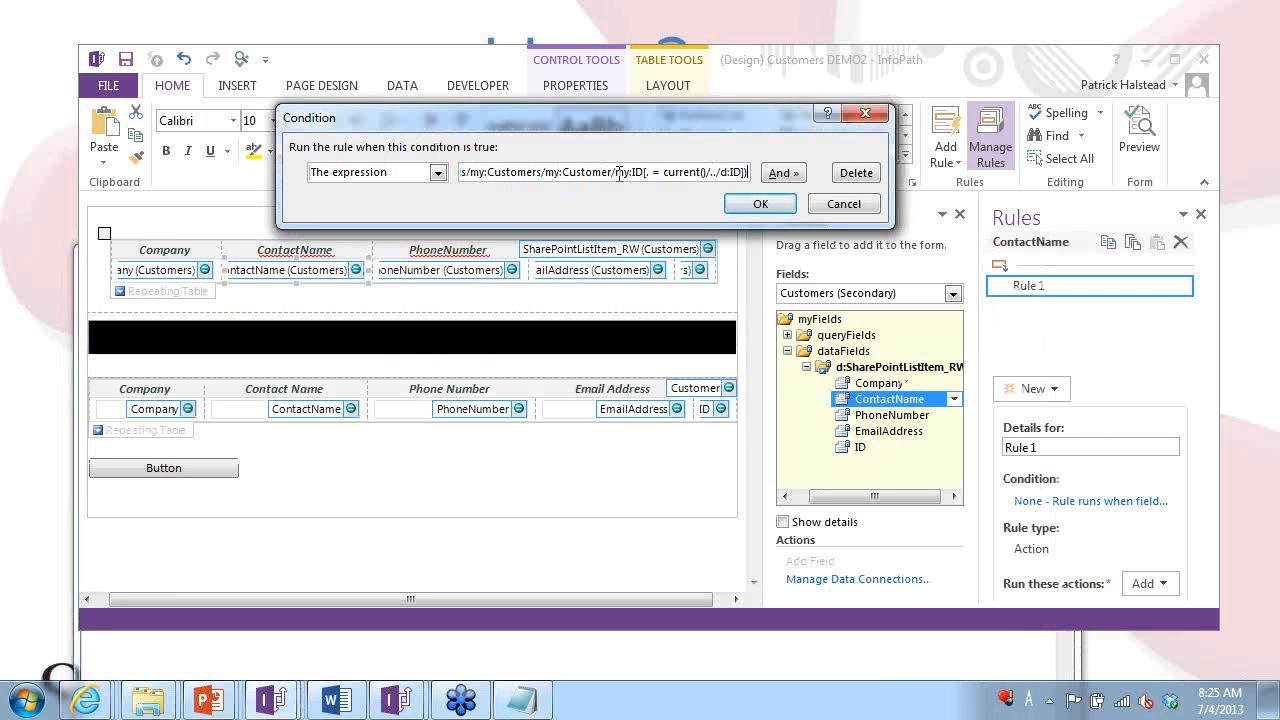
pyautogui.click(758, 203)
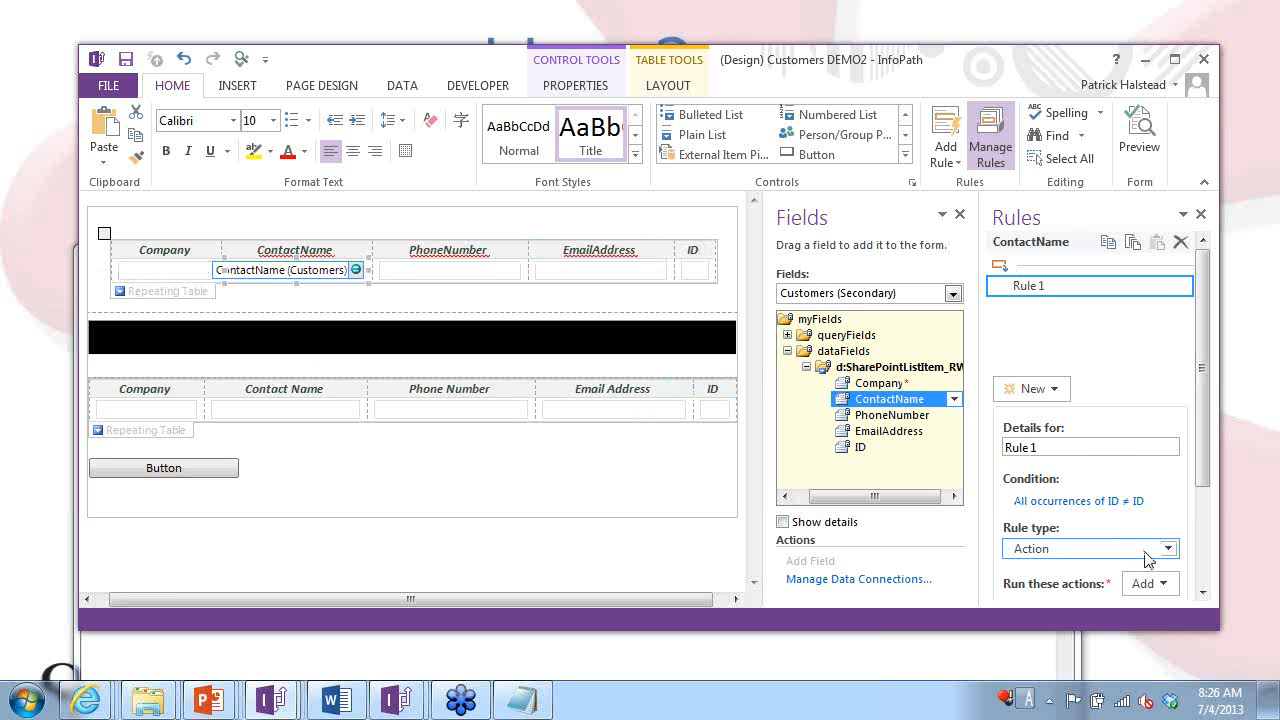
# Switch to the Customers DEMO form and examine the first Command action of the Insert and Edit Row rule, leaving its value as it is.
pyautogui.click(1146, 583)
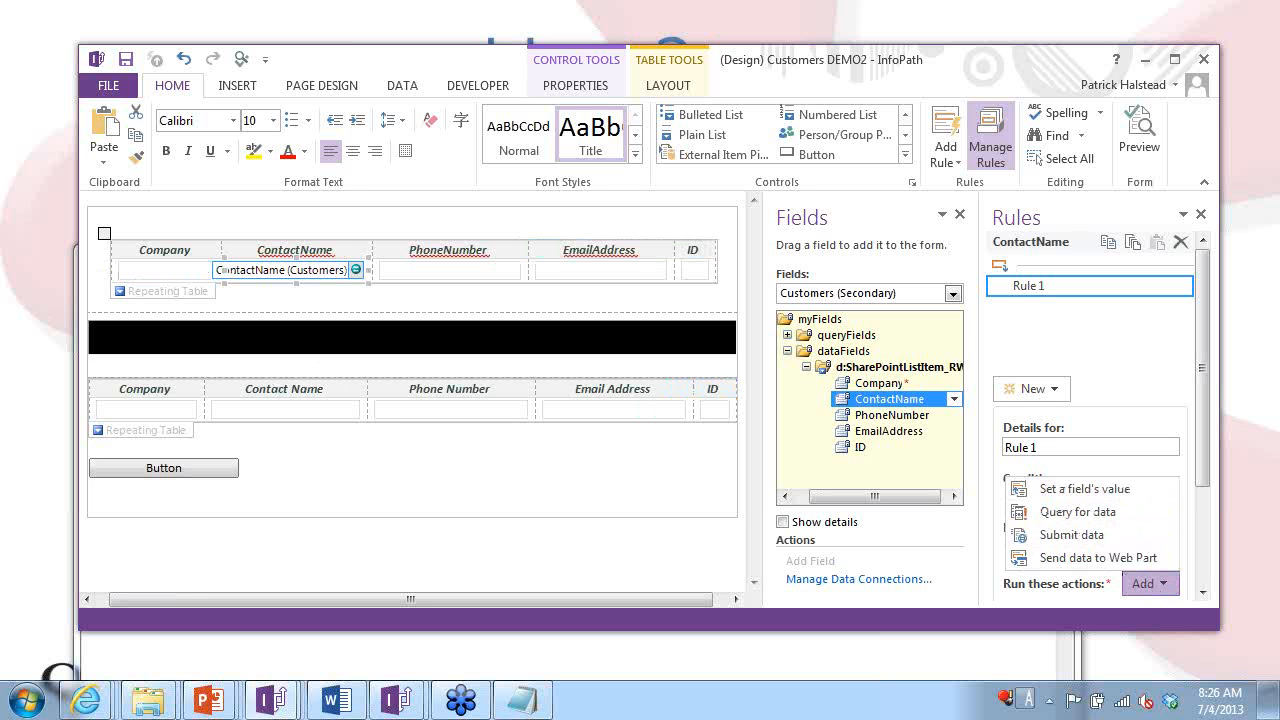
pyautogui.moveTo(1279, 20); pyautogui.dragTo(657, 28)
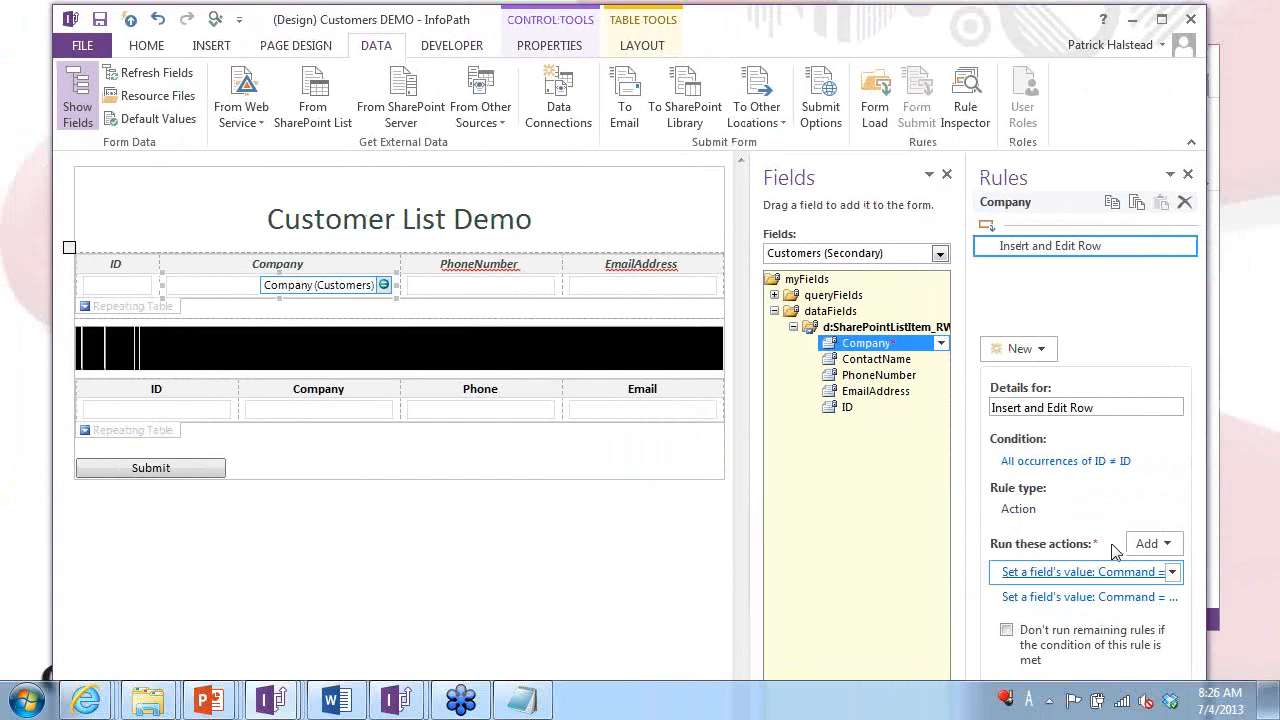
pyautogui.click(1086, 572)
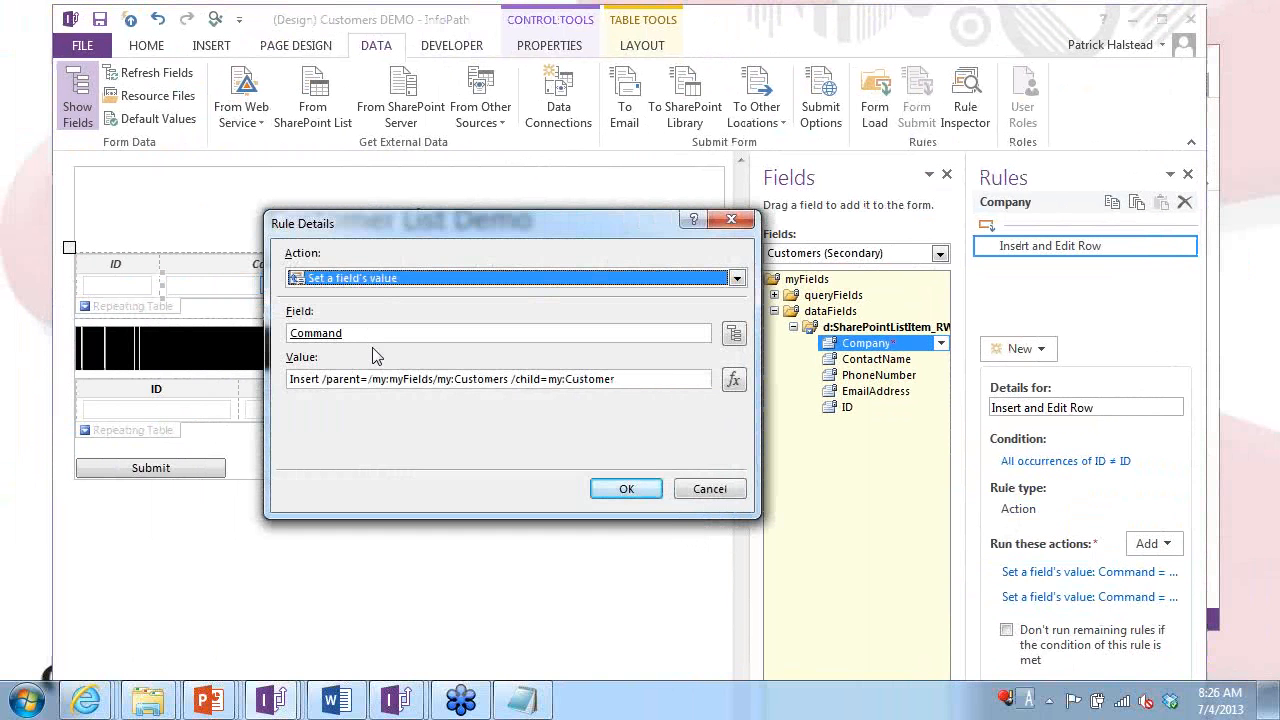
pyautogui.moveTo(636, 378); pyautogui.dragTo(250, 370)
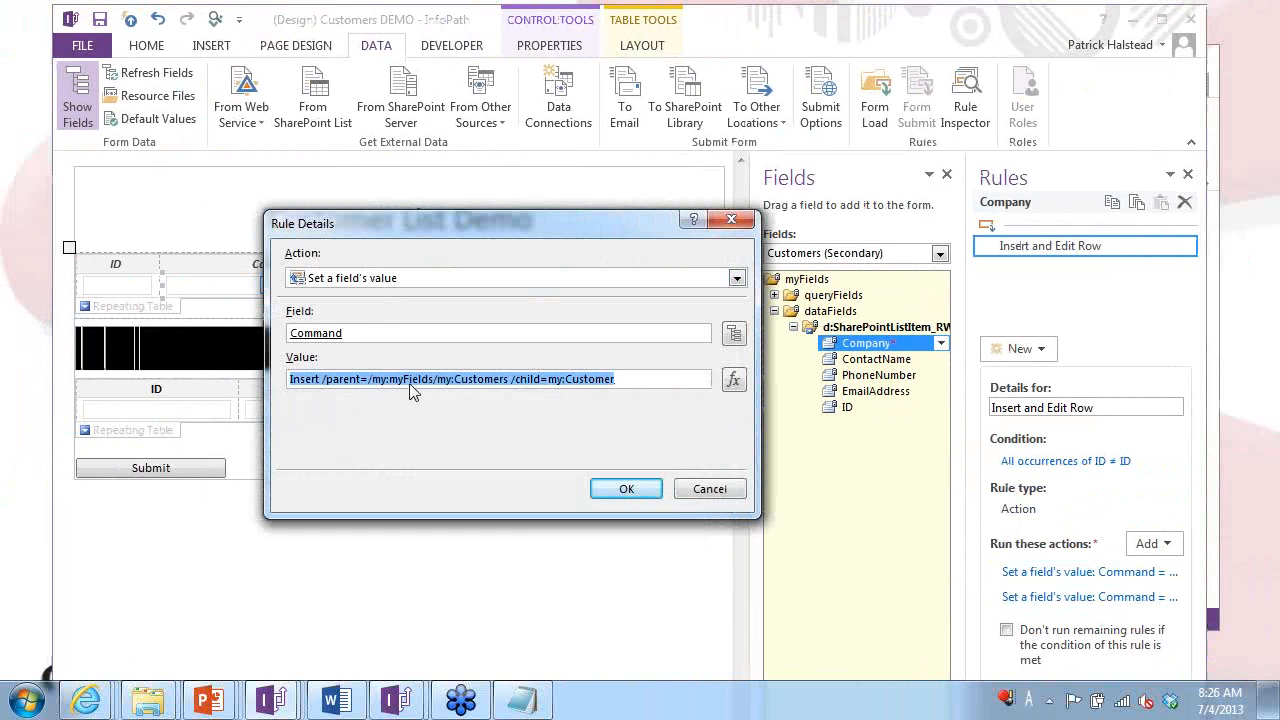
pyautogui.click(312, 384)
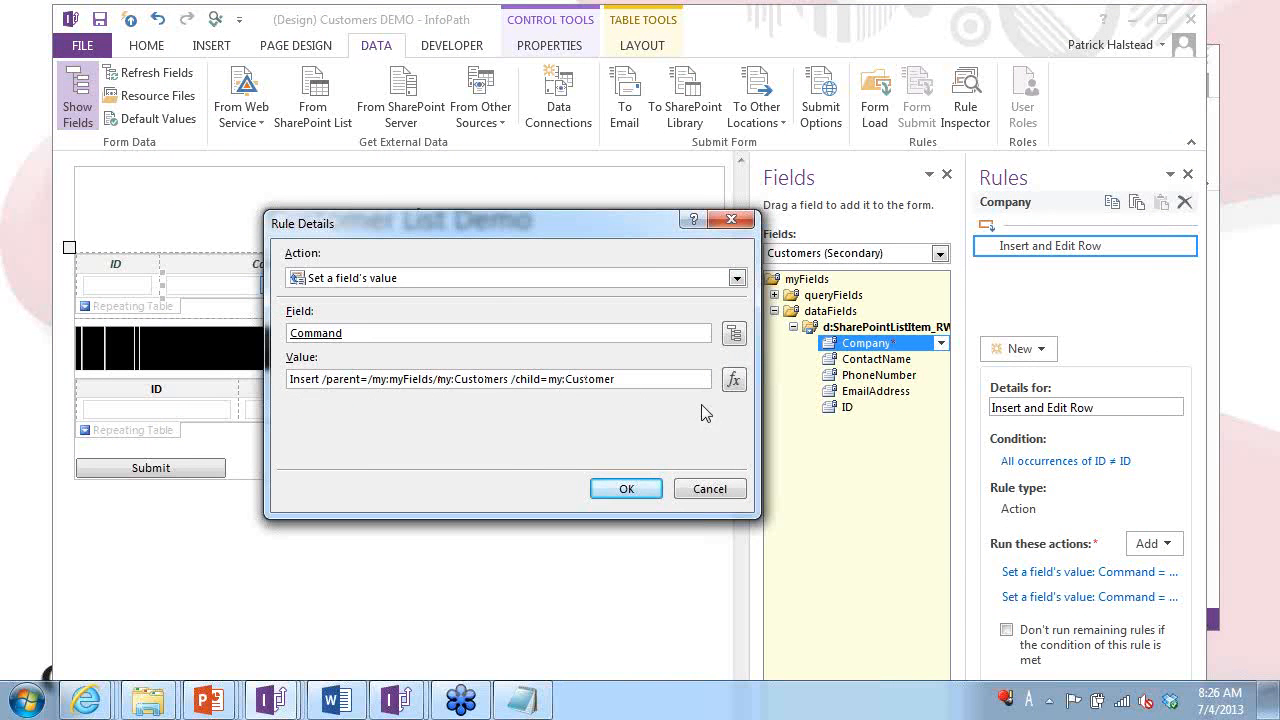
pyautogui.press('Escape')
# Examine the second Command action's SetValue formula, focusing on its last() part, and close its details.
pyautogui.click(987, 593)
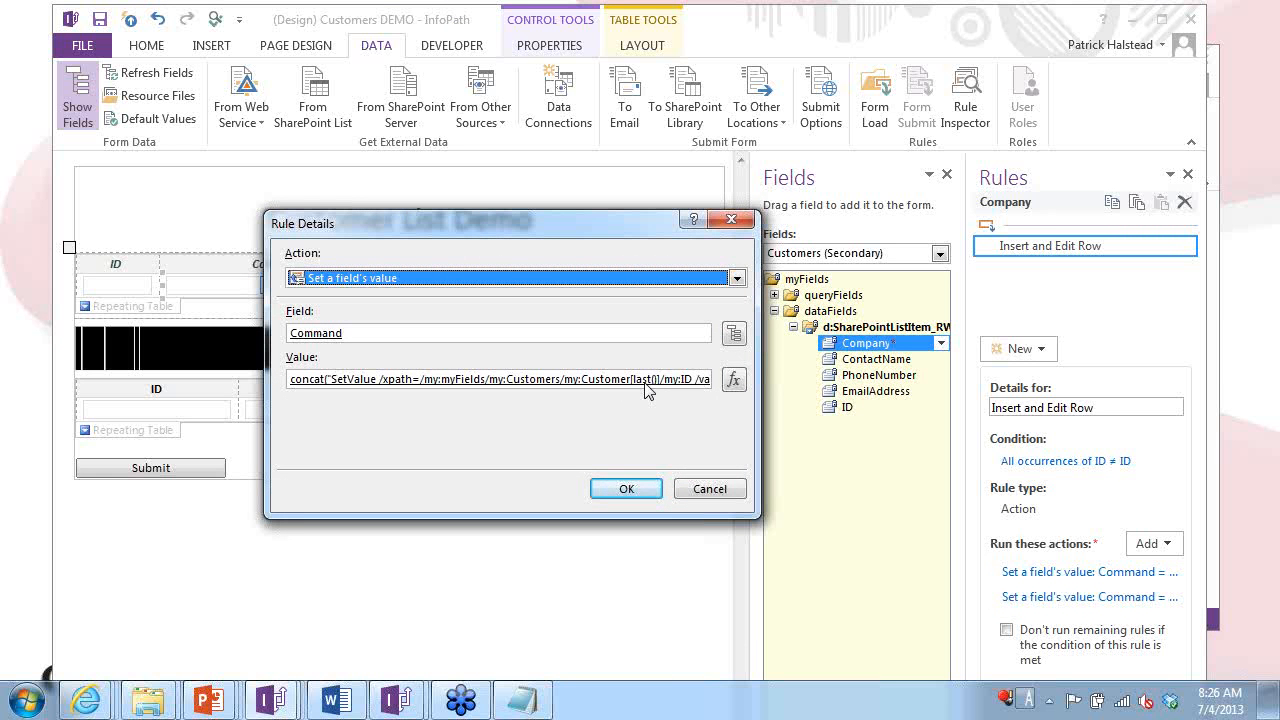
pyautogui.hotkey('ctrl', '1')
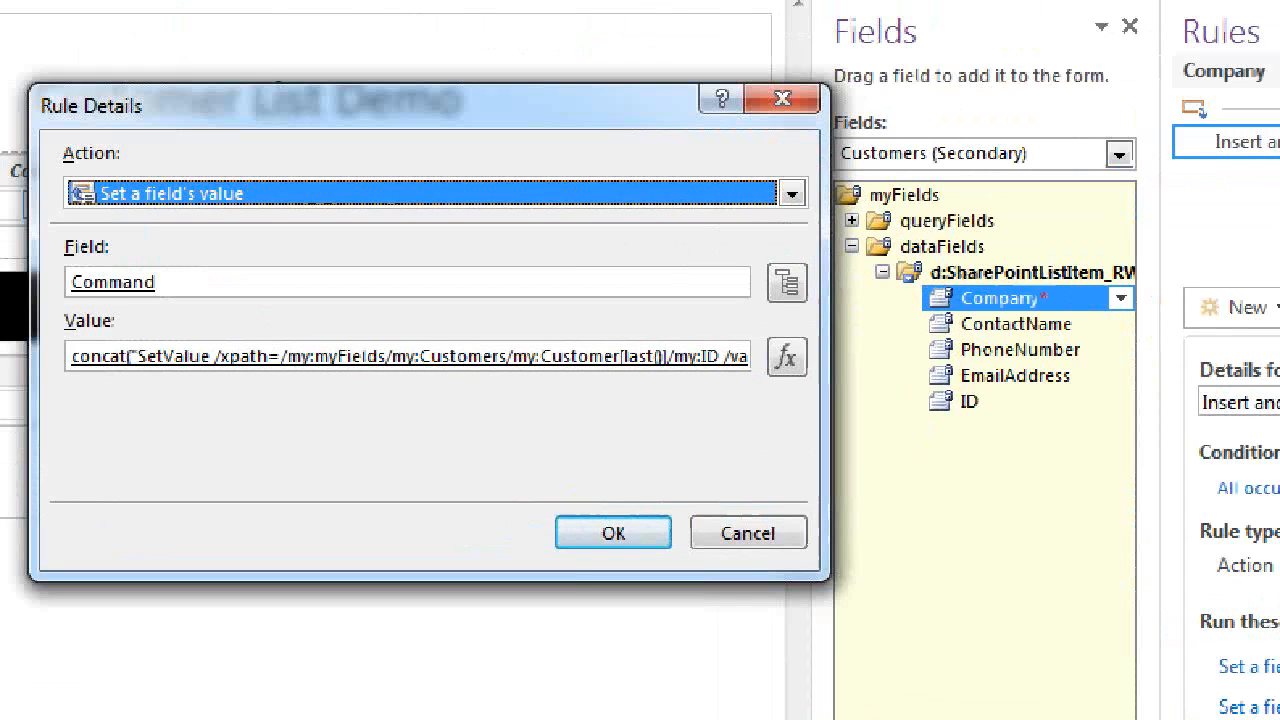
pyautogui.click(638, 362)
pyautogui.moveTo(660, 387)
pyautogui.mouseDown()
pyautogui.moveTo(581, 348)
pyautogui.moveTo(650, 404)
pyautogui.mouseUp()
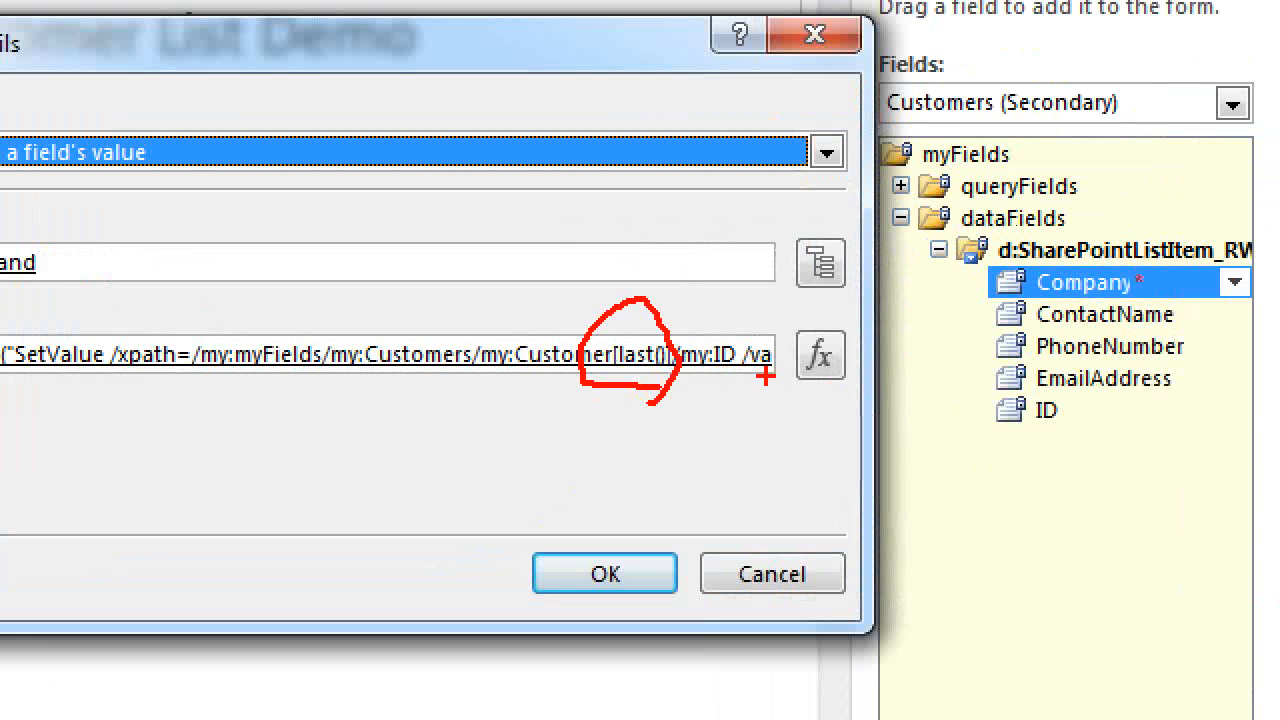
pyautogui.press('Escape')
pyautogui.press('Return')
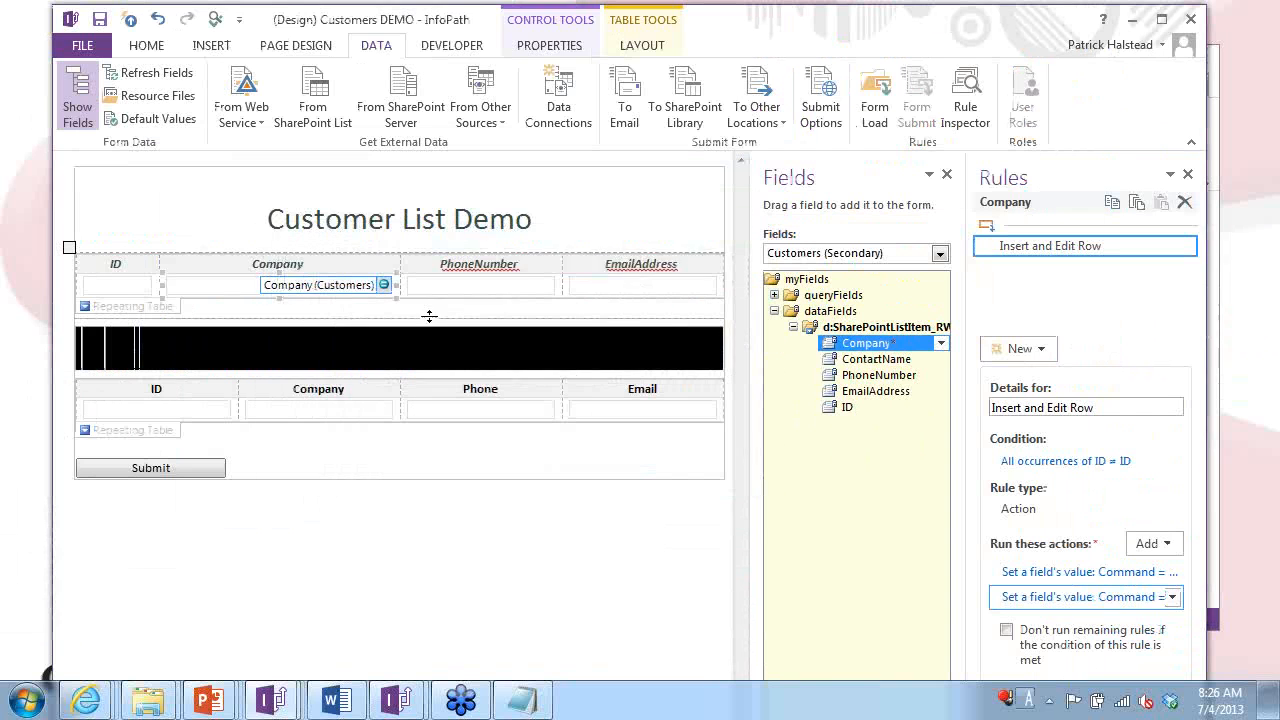
# Examine the default value formula of the main data source's Company field, including its ID filter, and close all its dialogs.
pyautogui.click(210, 290)
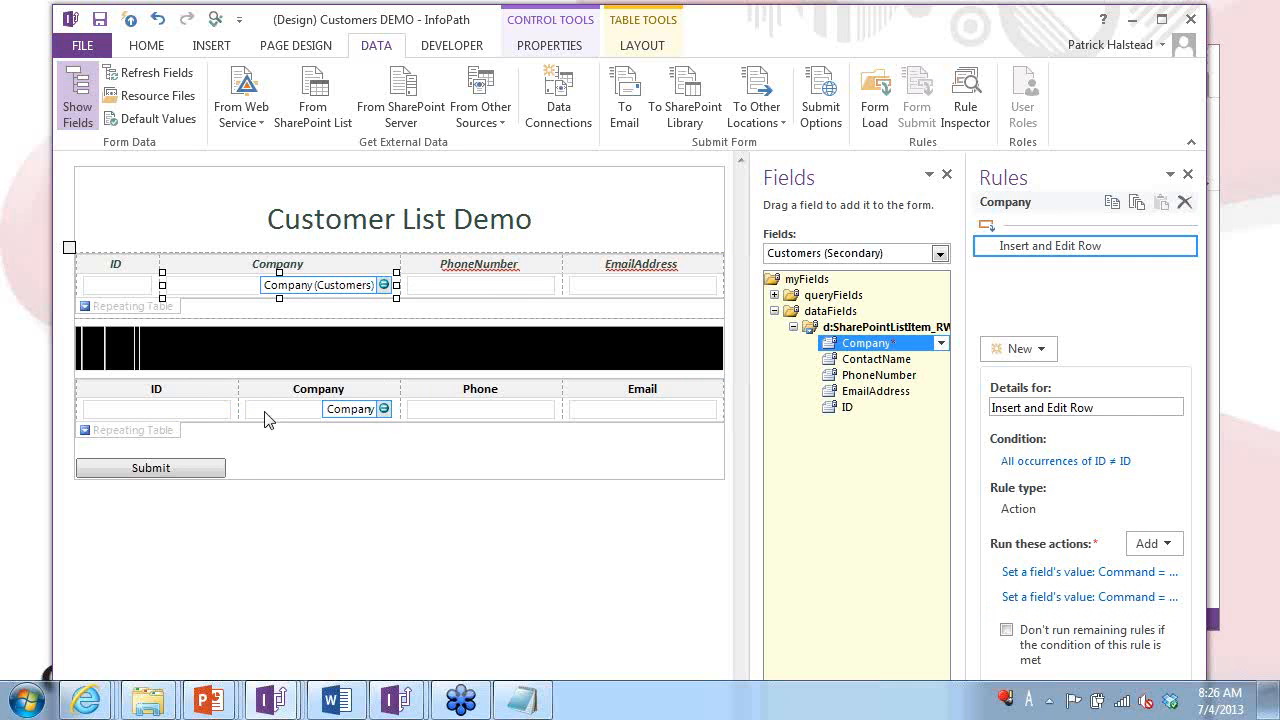
pyautogui.click(312, 418)
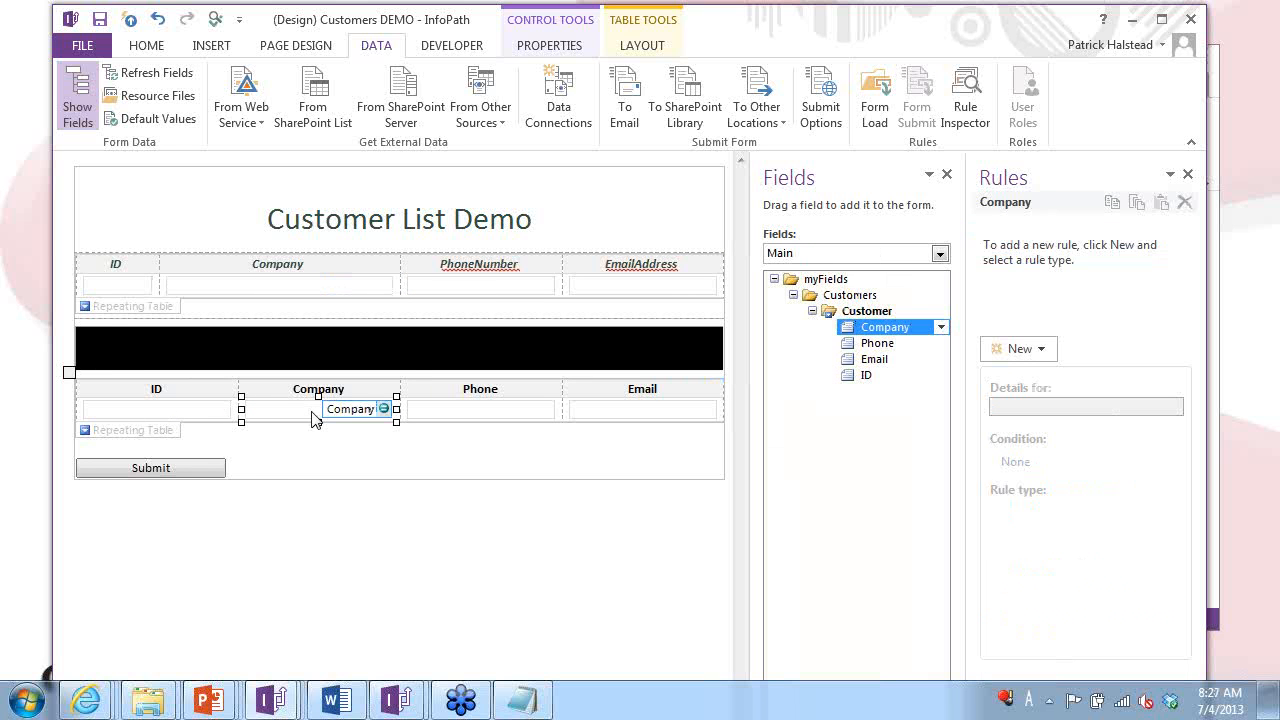
pyautogui.doubleClick(884, 330)
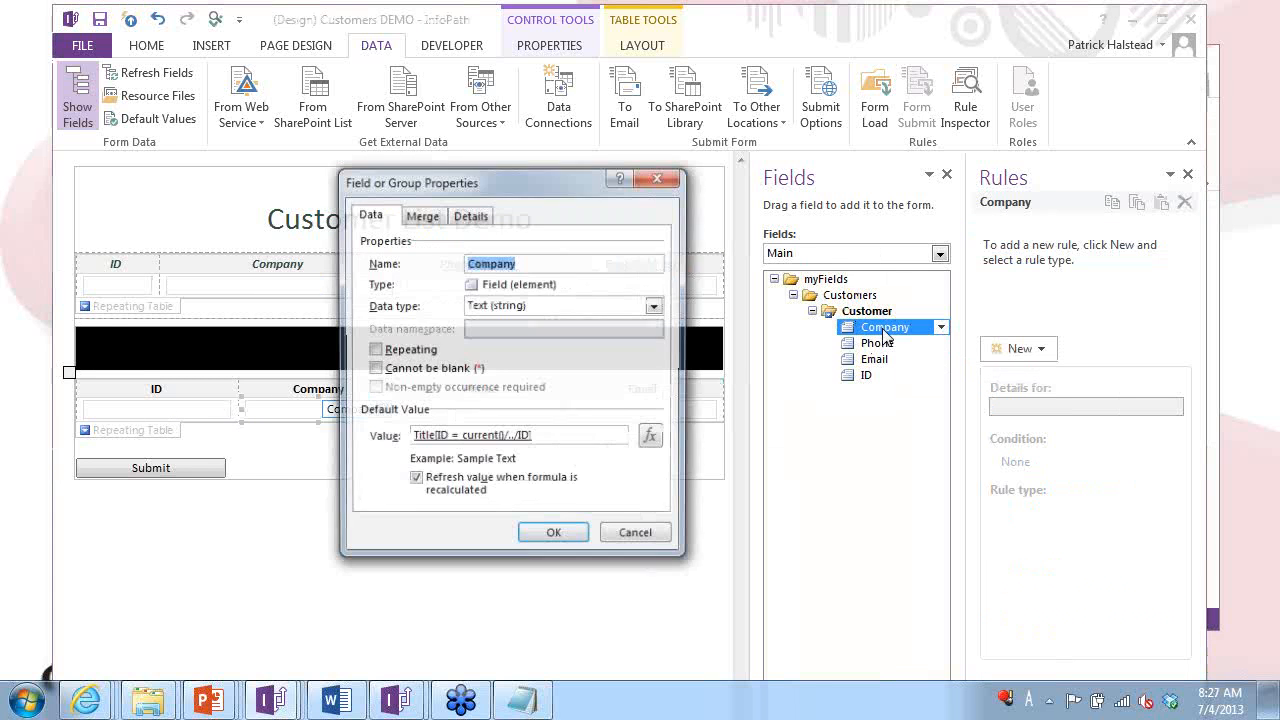
pyautogui.click(652, 440)
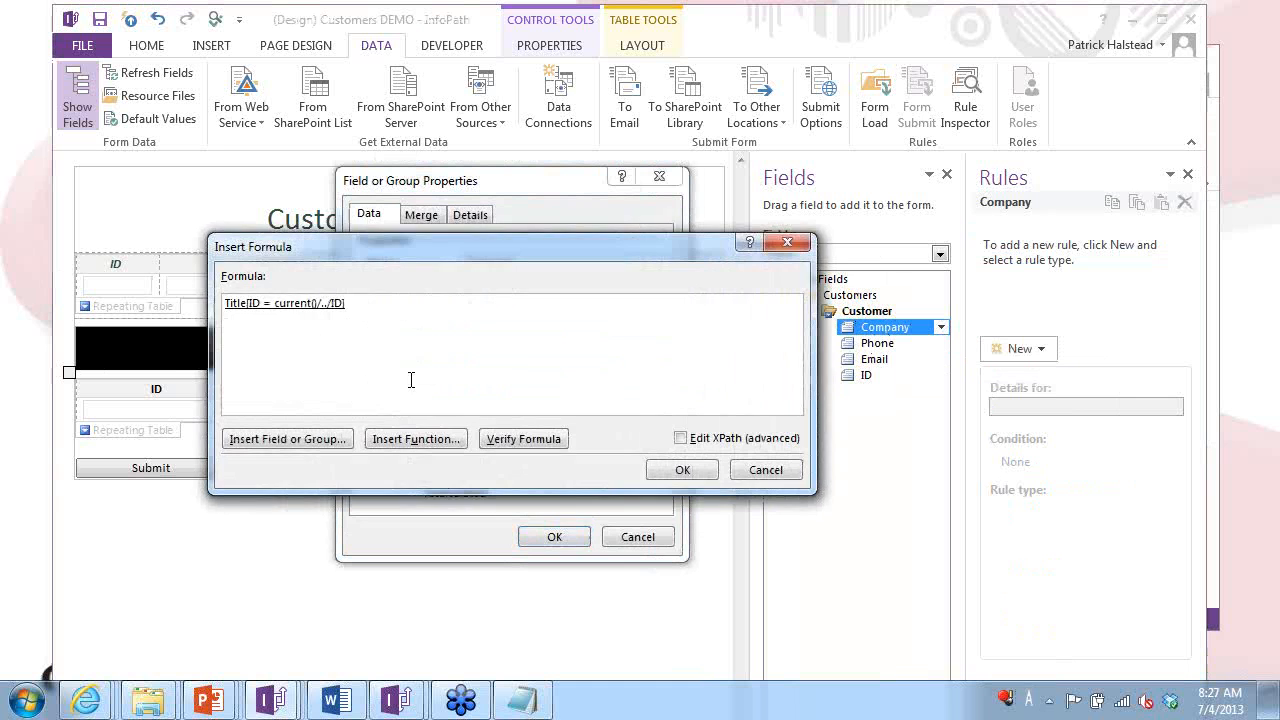
pyautogui.doubleClick(295, 303)
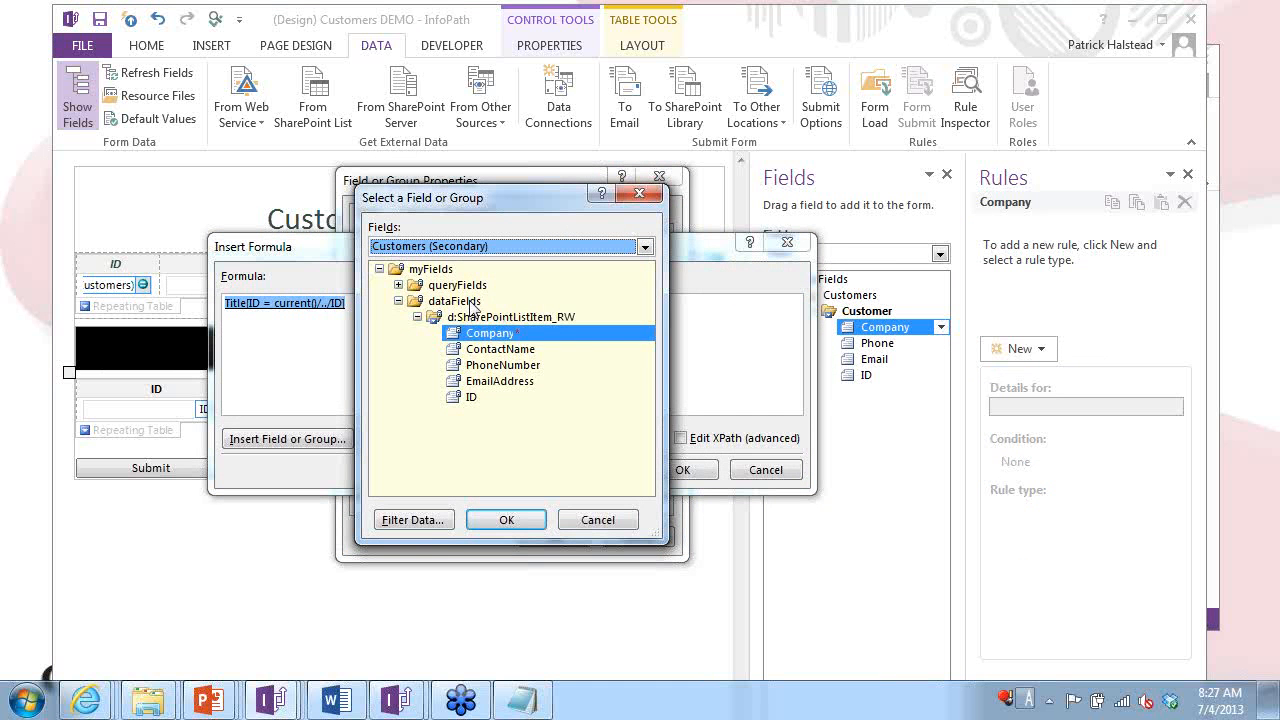
pyautogui.click(418, 520)
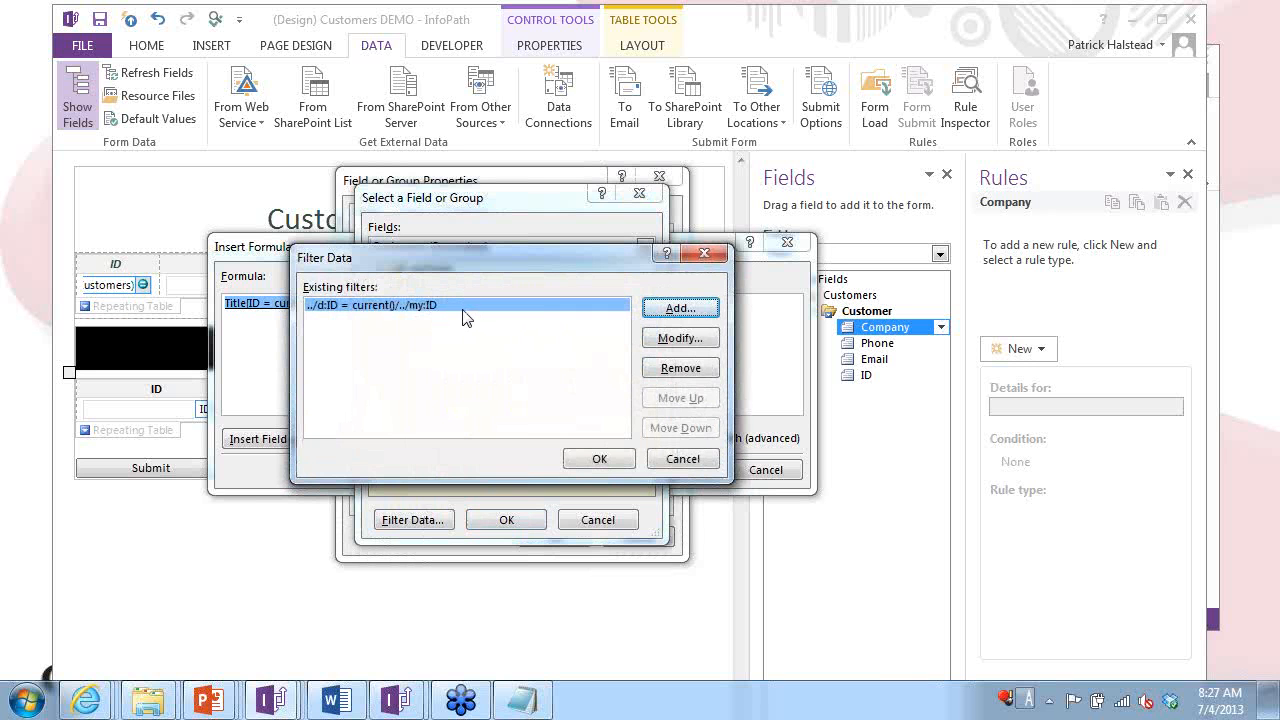
pyautogui.press('Return')
pyautogui.press('Return')
pyautogui.press('Return')
pyautogui.press('Return')
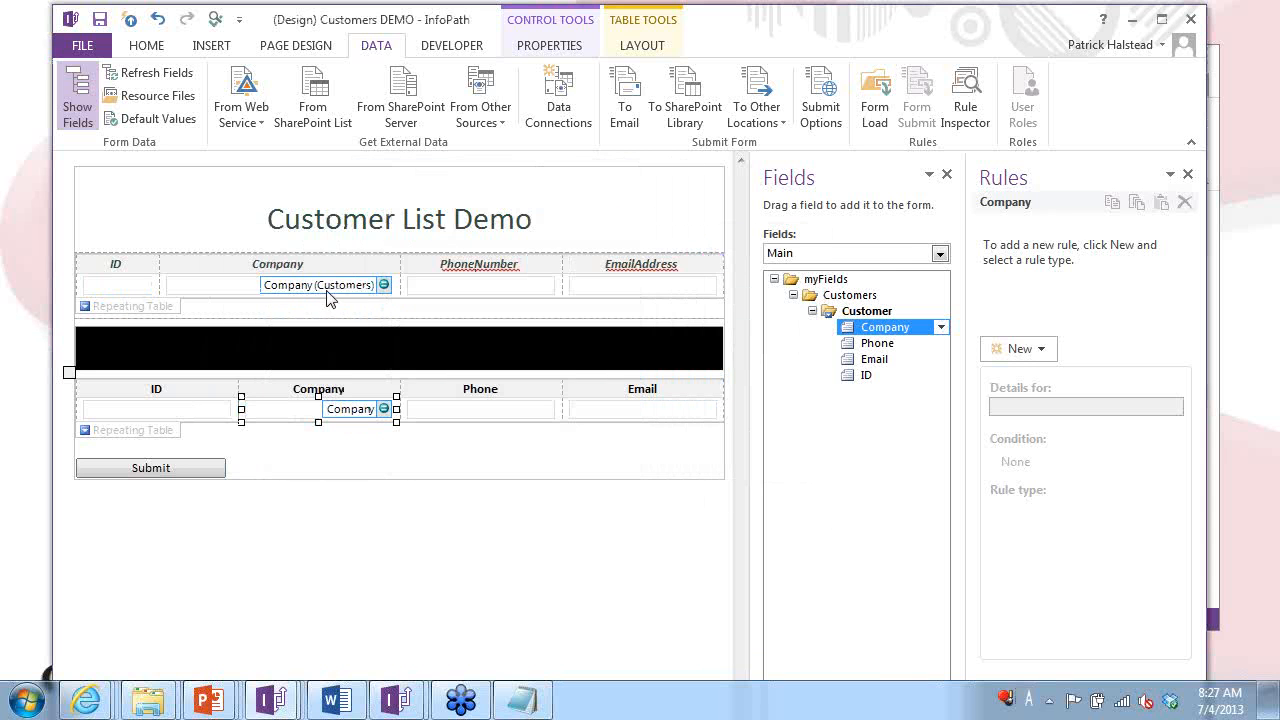
# Review the rules on the upper table's Company field, the lower table's Company and Phone fields, and the Submit button.
pyautogui.click(330, 298)
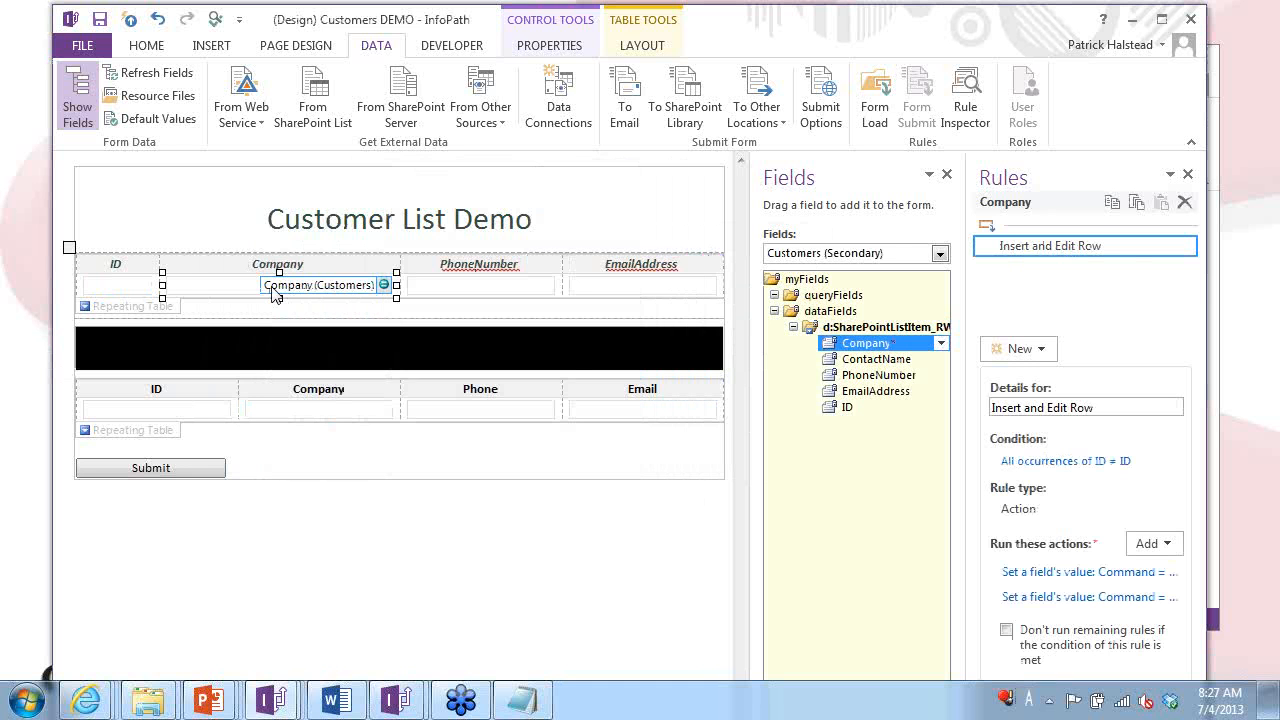
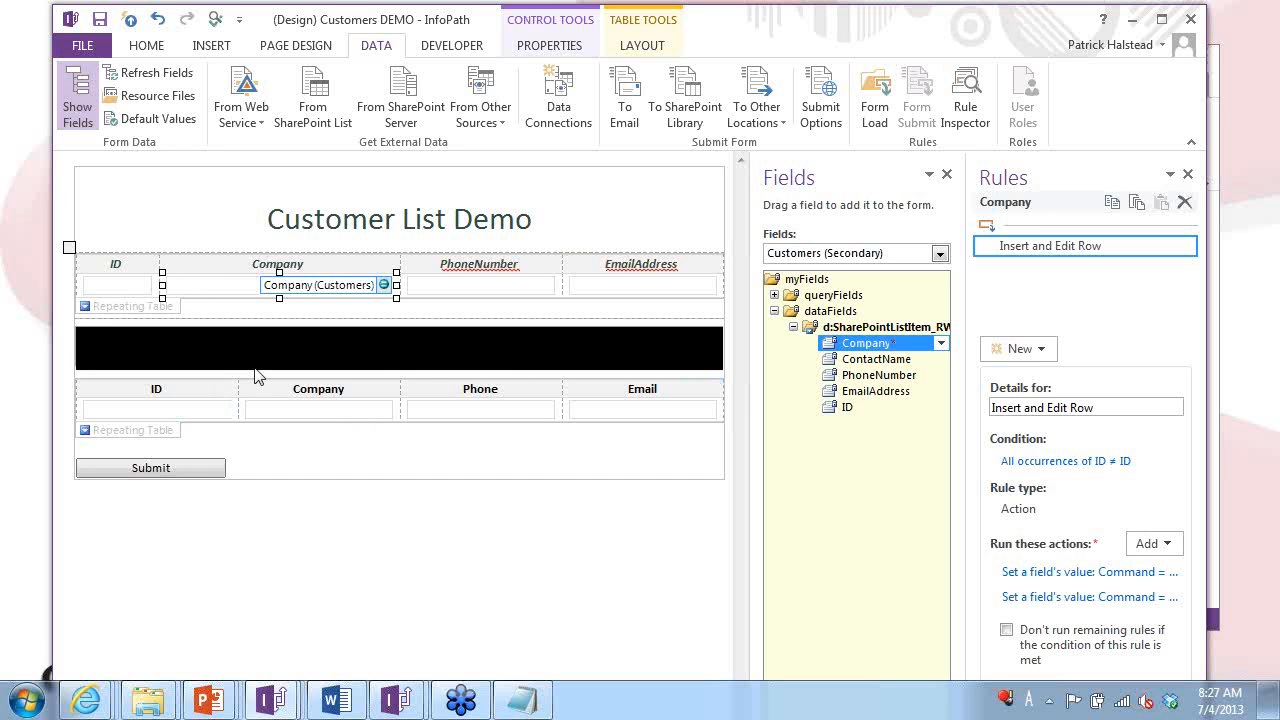
pyautogui.click(283, 417)
pyautogui.click(475, 410)
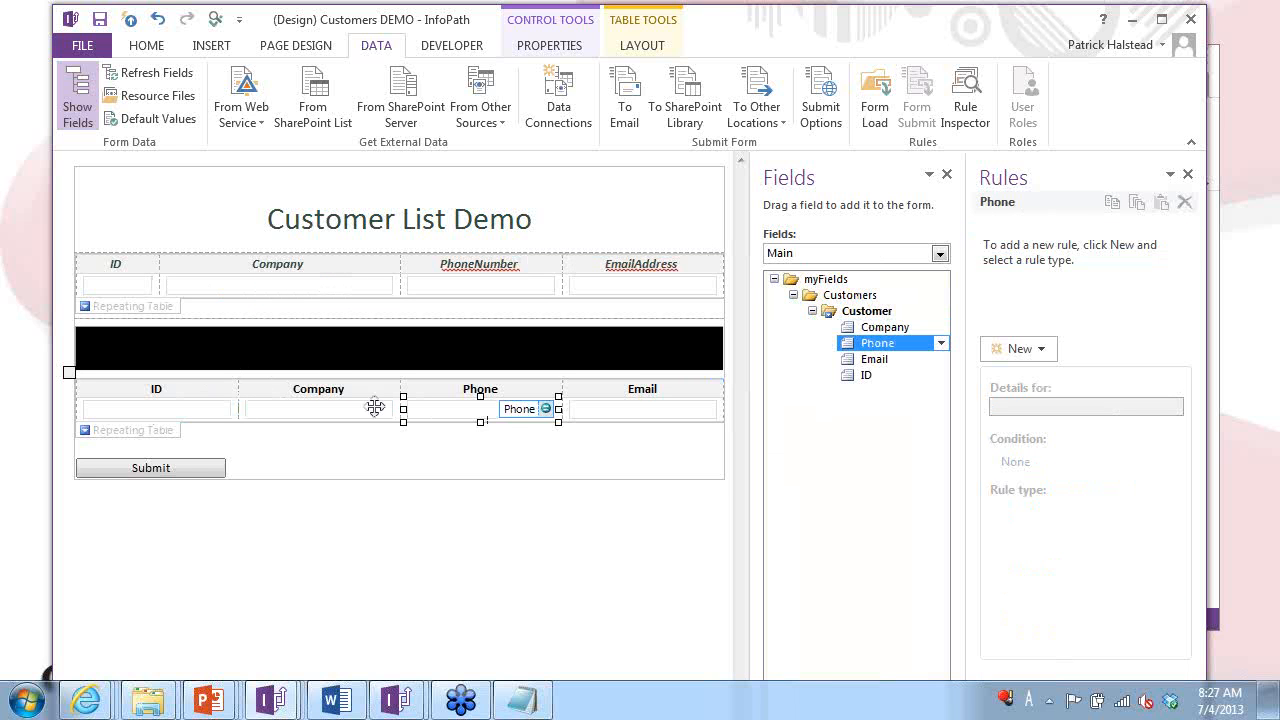
pyautogui.click(314, 412)
pyautogui.click(497, 412)
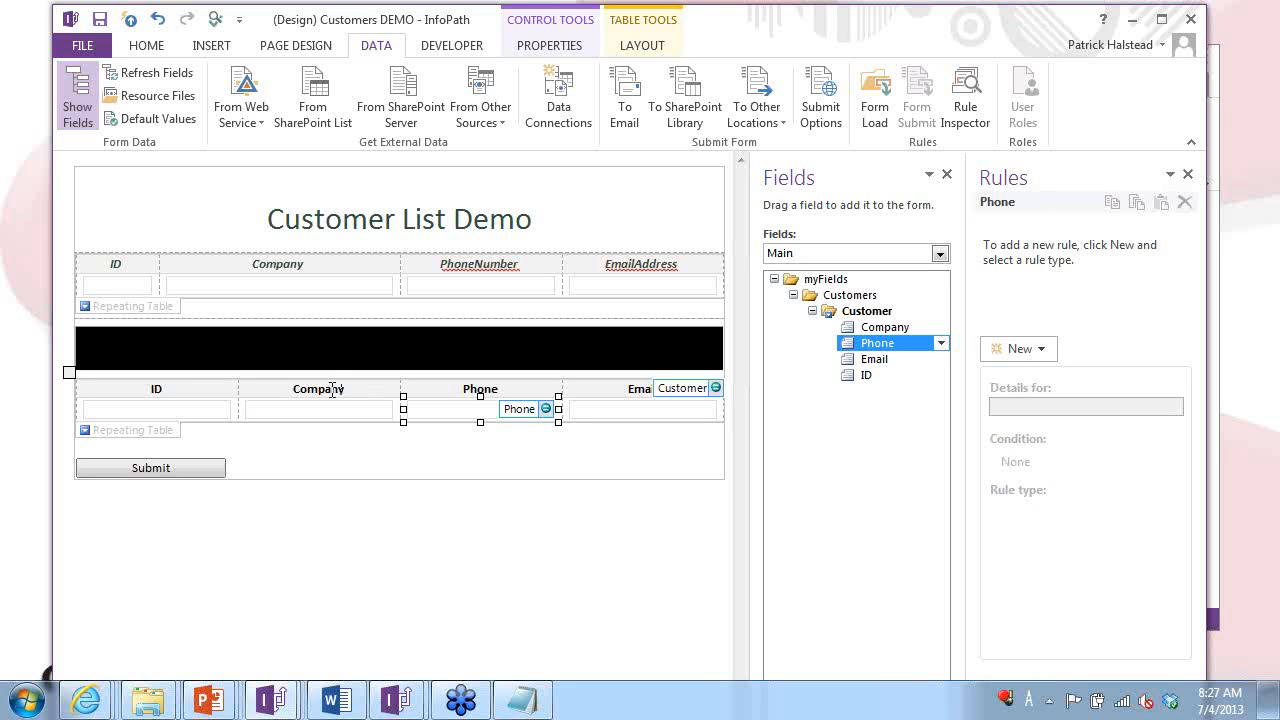
pyautogui.click(216, 479)
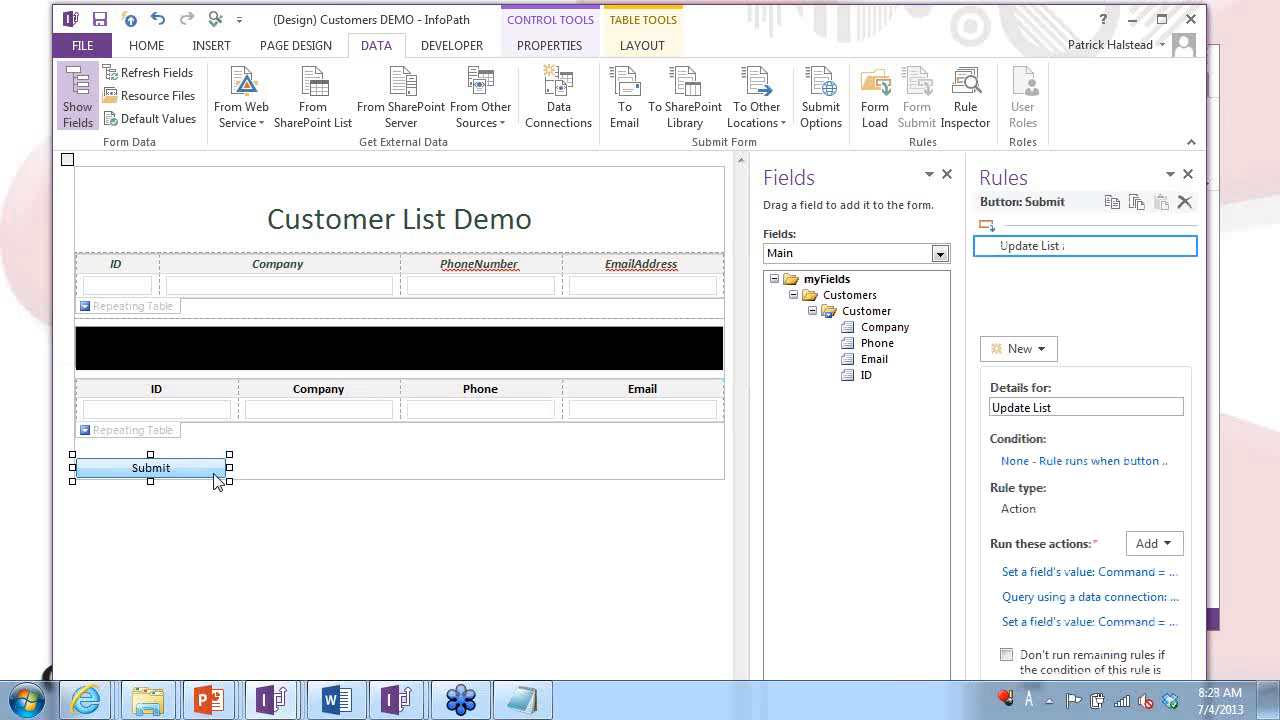
# Preview the Customers DEMO form and change the company name of customer ID 8 to Computer Classrooms of Kirkland.
pyautogui.click(216, 20)
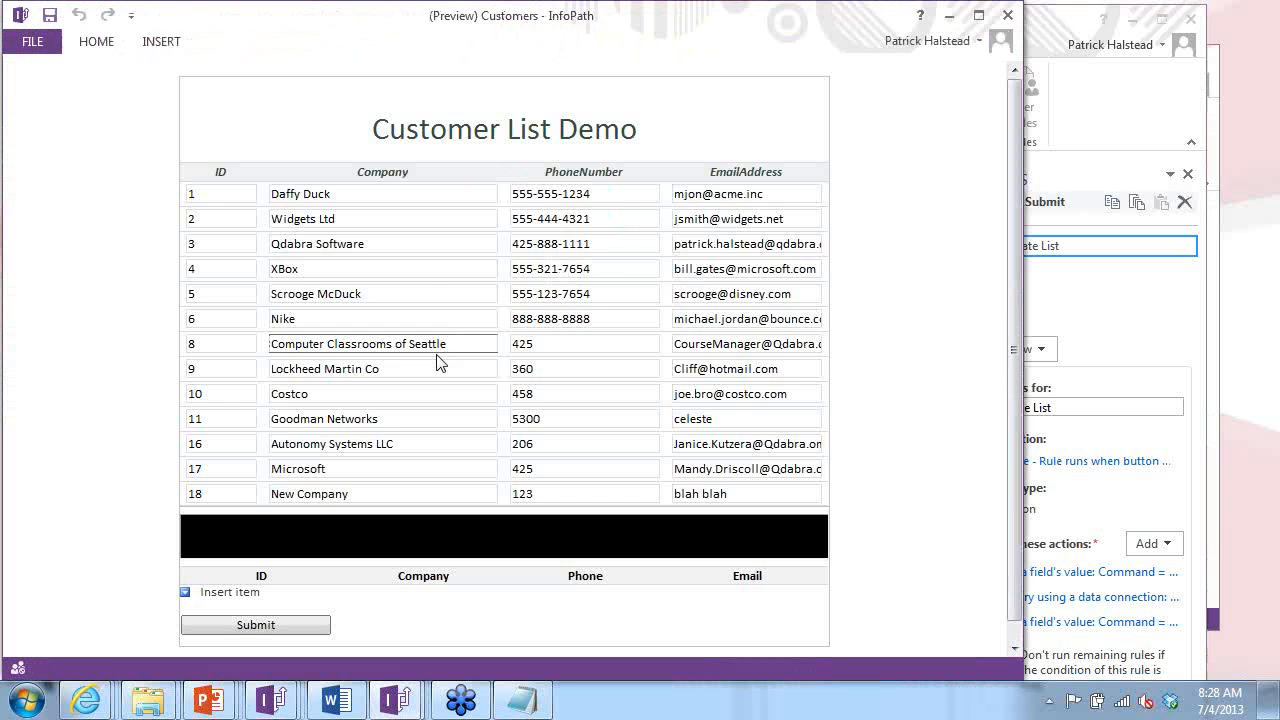
pyautogui.click(464, 349)
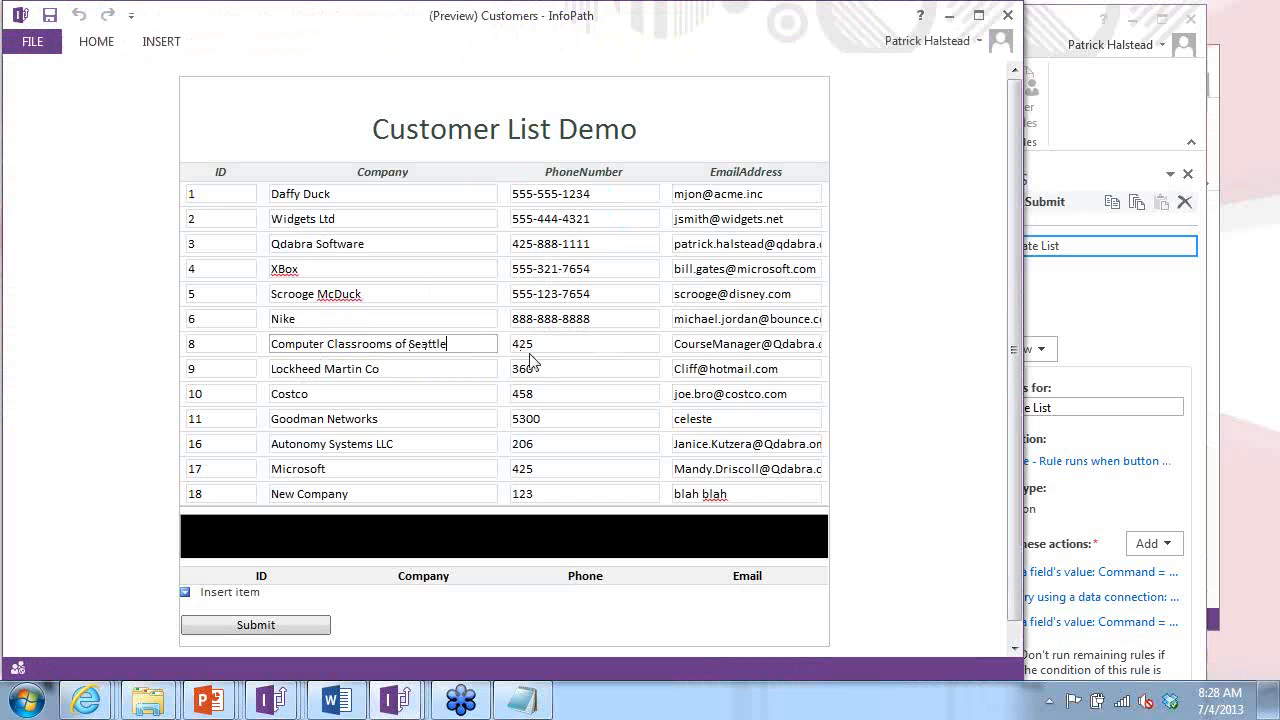
pyautogui.hotkey('ctrl', 'shift', 'Left')
pyautogui.hotkey('ctrl', 'shift', 'Right')
pyautogui.write('Kirkland')
pyautogui.press('Tab')
pyautogui.scroll(-1, 459, 580)
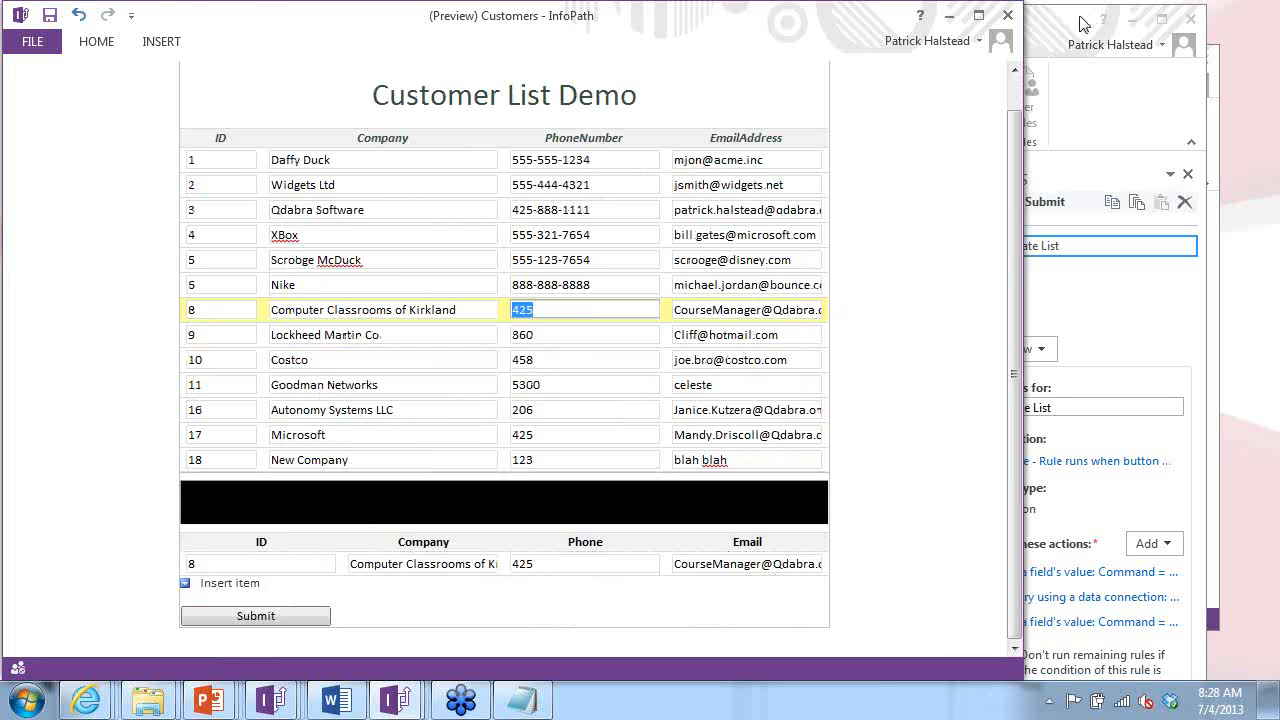
# Return to the form design and examine the condition expression of the upper table's Highlight Edits rule, leaving it as it is.
pyautogui.click(1045, 50)
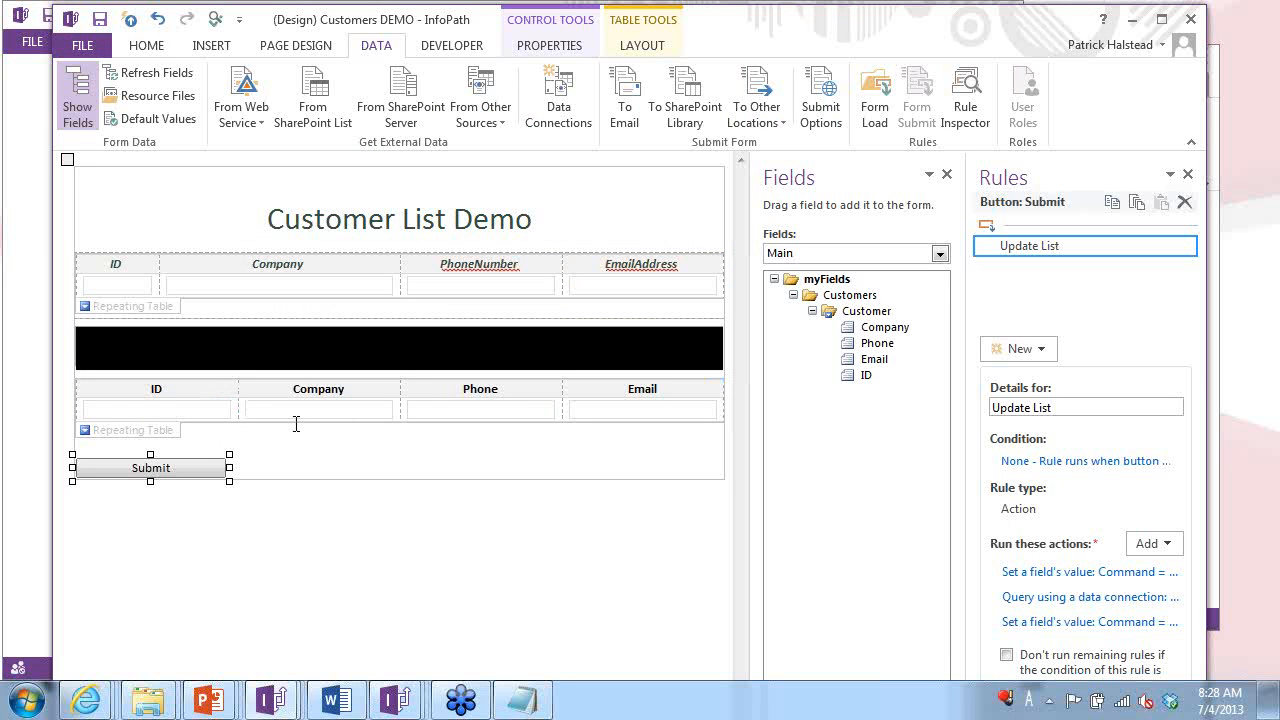
pyautogui.click(160, 316)
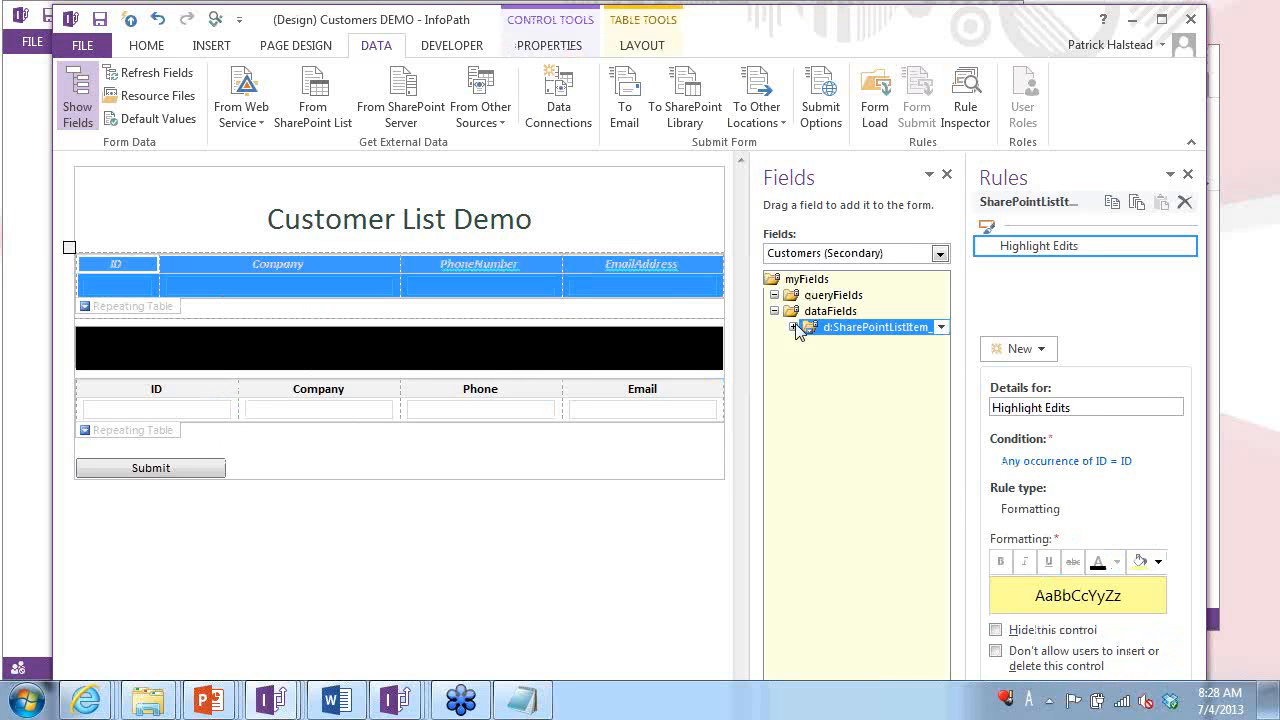
pyautogui.click(1058, 462)
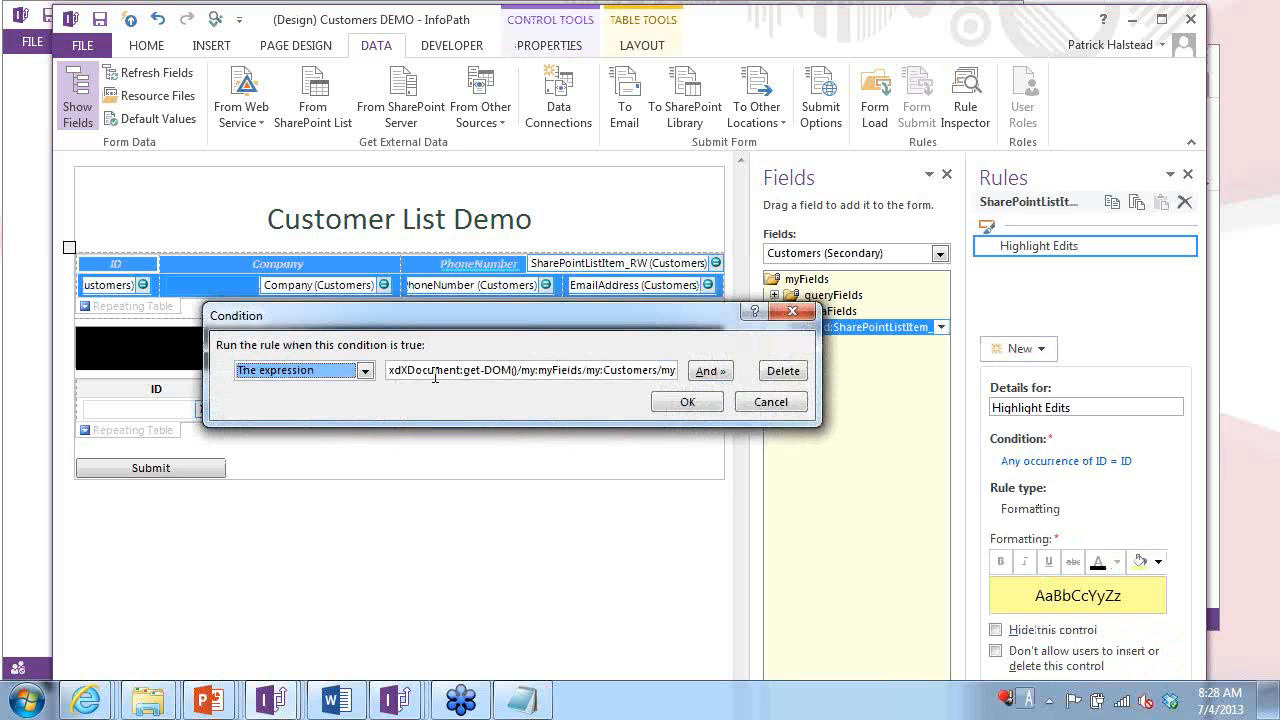
pyautogui.moveTo(392, 370); pyautogui.dragTo(868, 391)
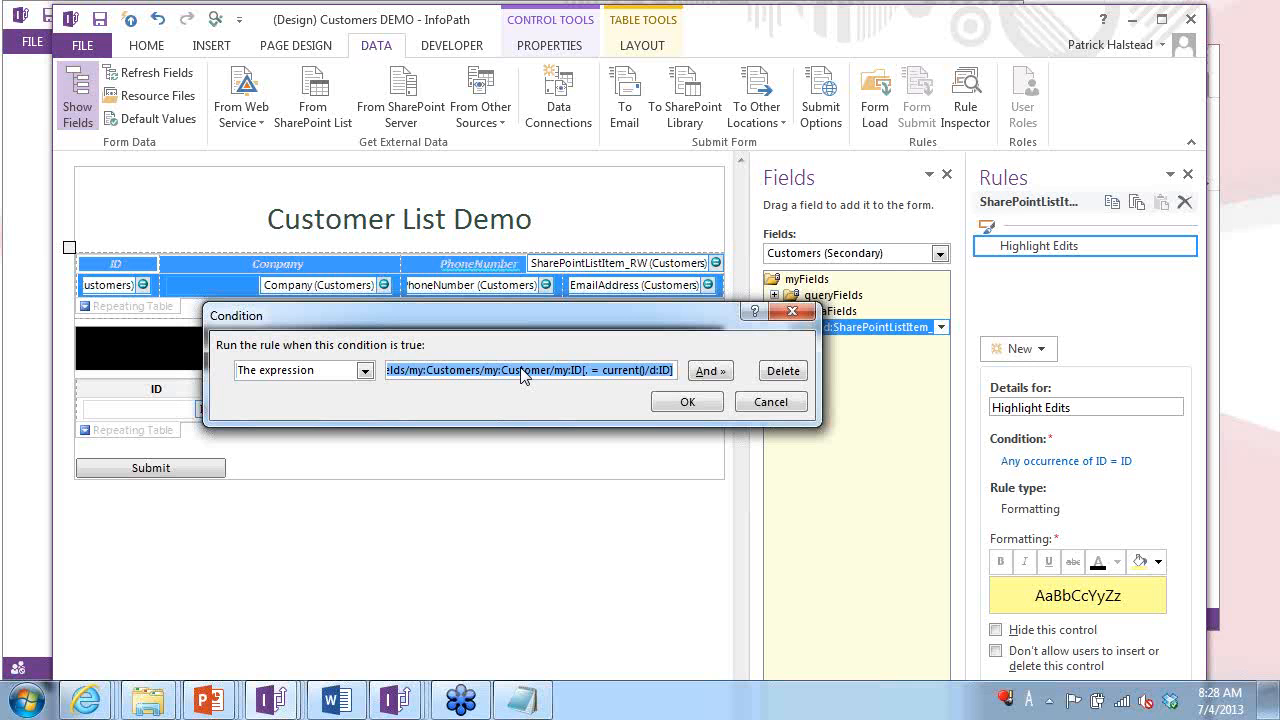
pyautogui.press('Escape')
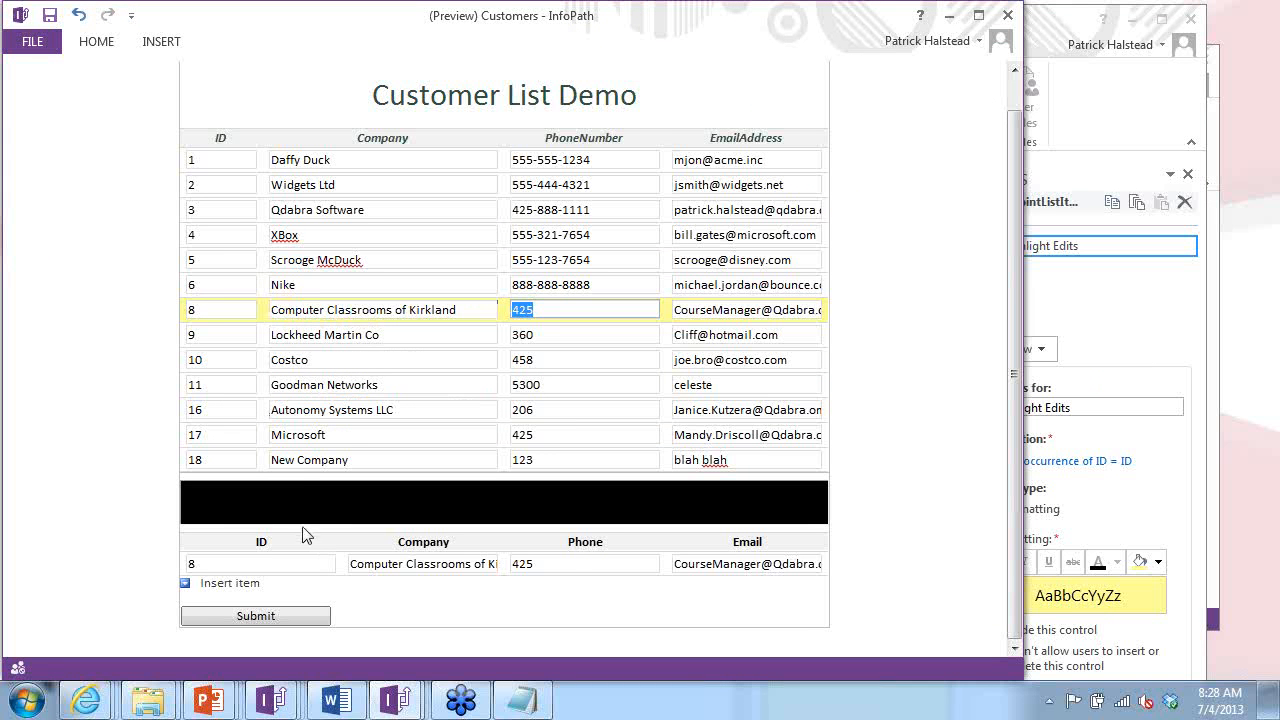
# In the form preview, change the company name of customer ID 10 to Costco Unlimited and submit the edited rows.
pyautogui.click(372, 364)
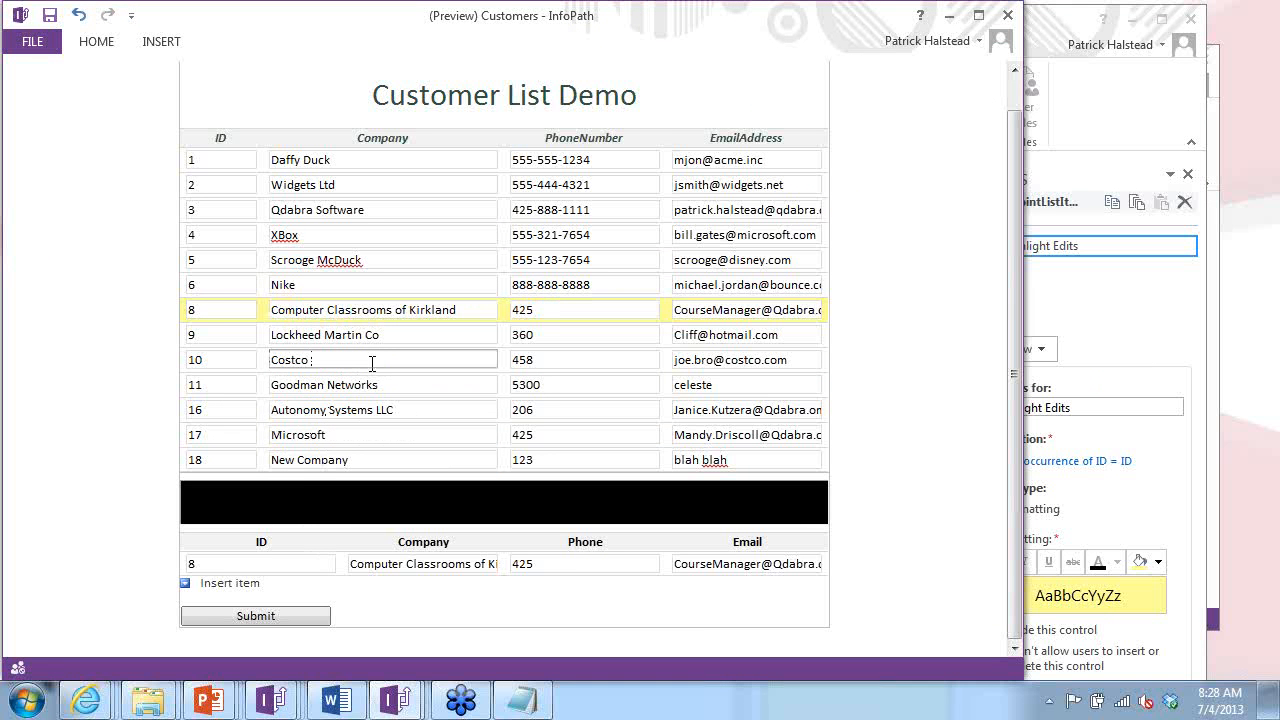
pyautogui.write('Unlimited')
pyautogui.press('Tab')
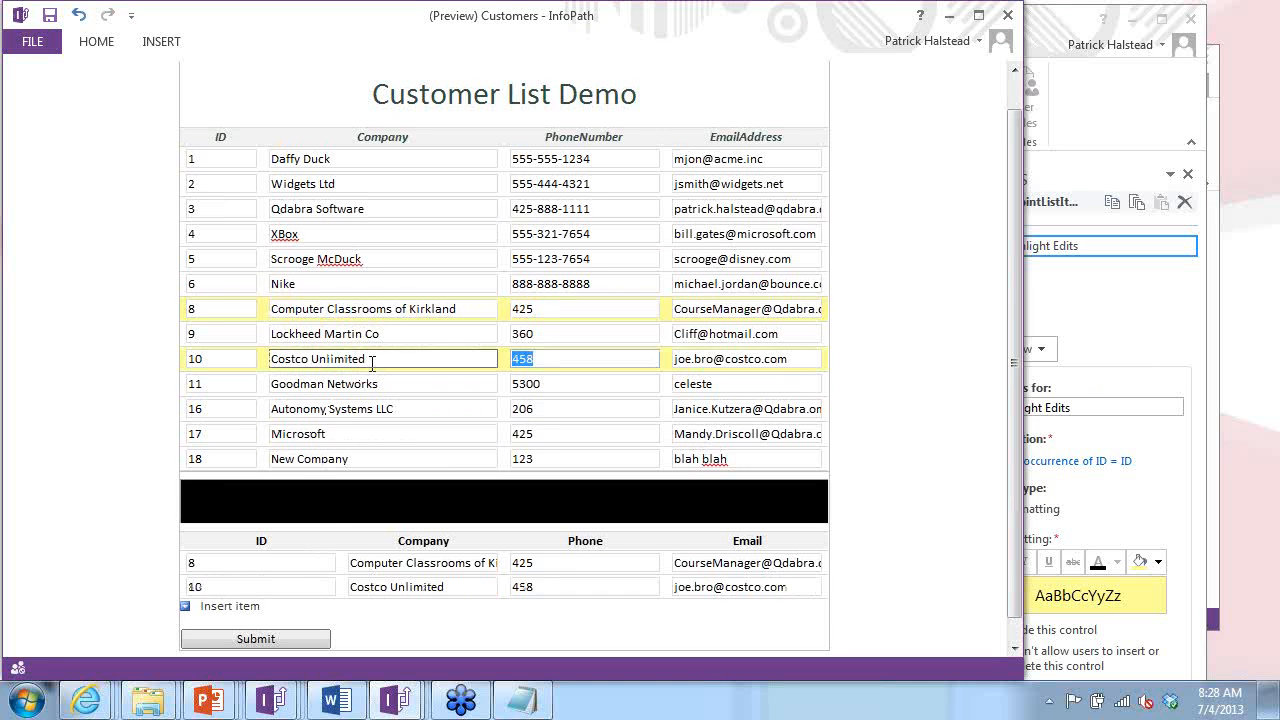
pyautogui.scroll(-1, 481, 356)
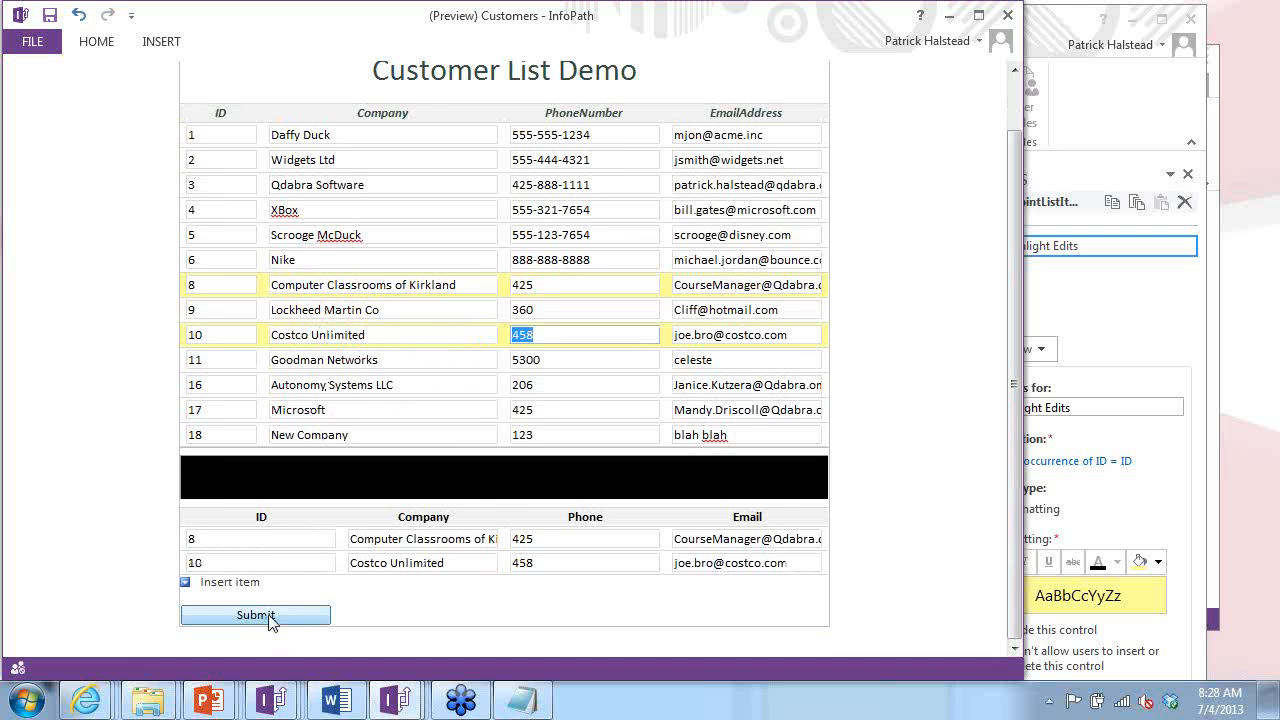
pyautogui.click(268, 619)
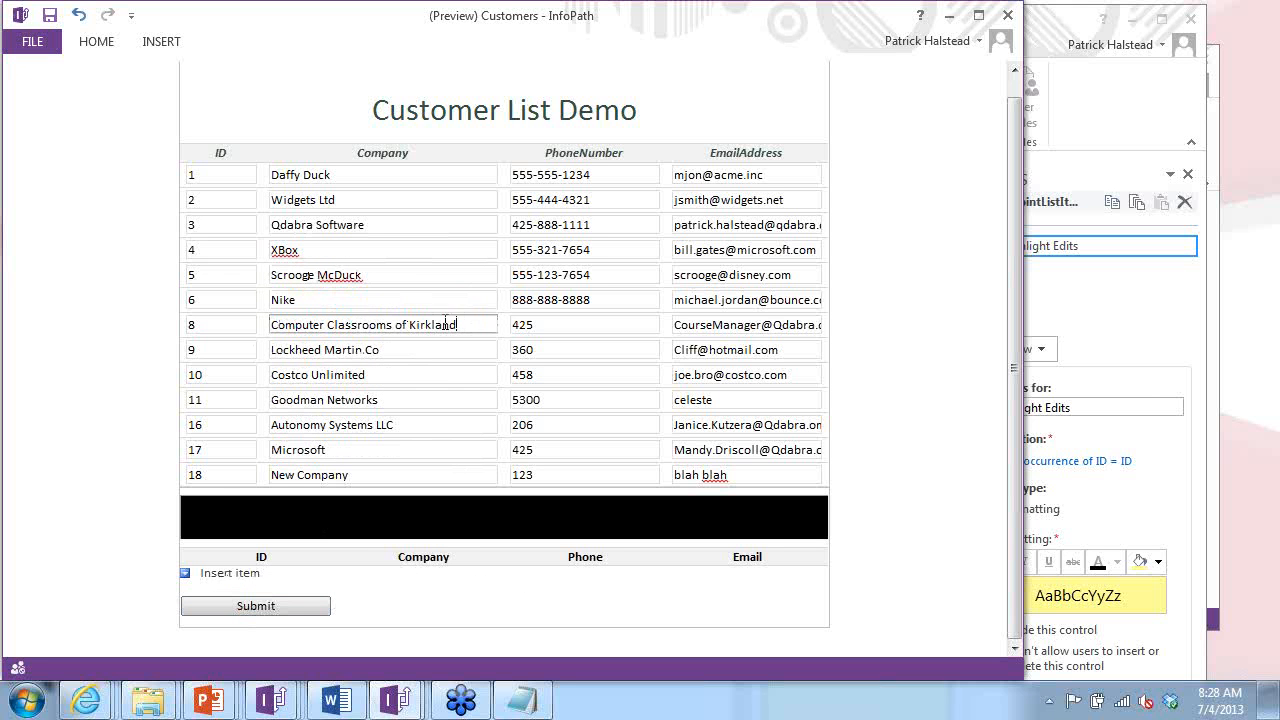
# Switch to Internet Explorer and refresh the SharePoint Customers list to check the edited company names.
pyautogui.hotkey('alt', 'Tab')
pyautogui.hotkey('alt', 'Tab')
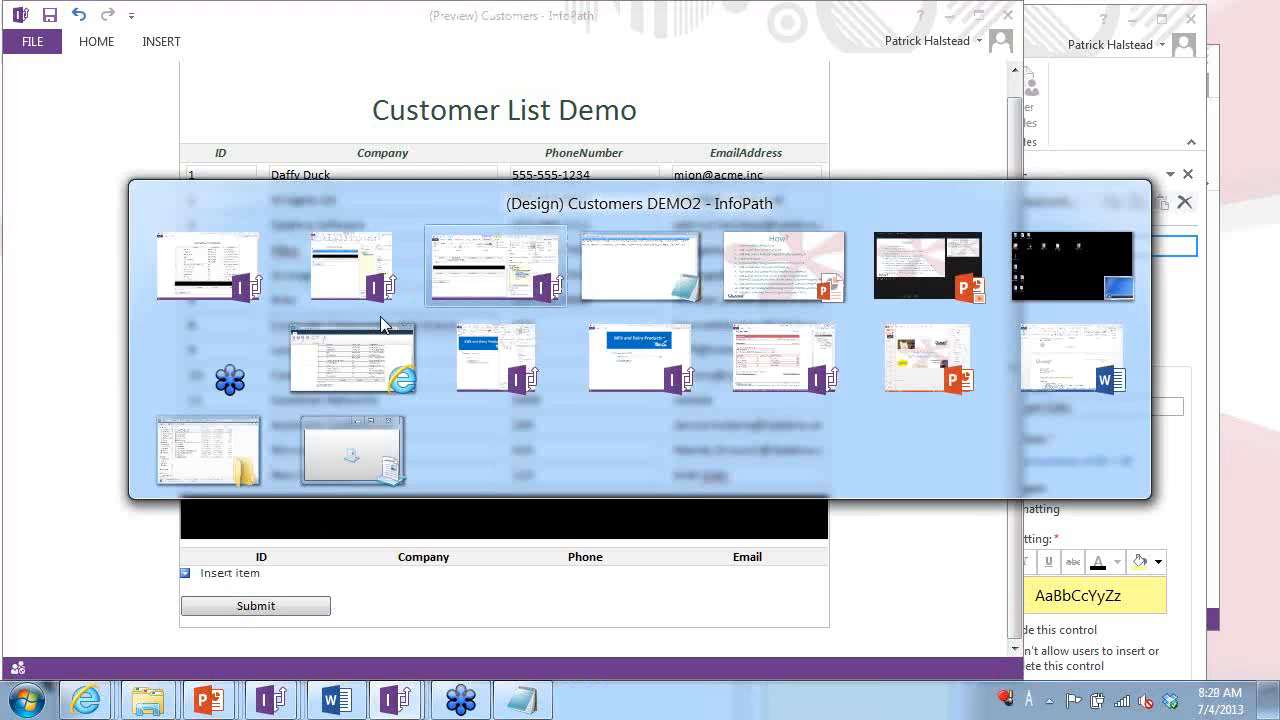
pyautogui.hotkey('alt', 'Tab')
pyautogui.hotkey('alt', 'Tab')
pyautogui.hotkey('alt', 'Tab')
pyautogui.hotkey('alt', 'Tab')
pyautogui.hotkey('alt', 'Tab')
pyautogui.hotkey('alt', 'Tab')
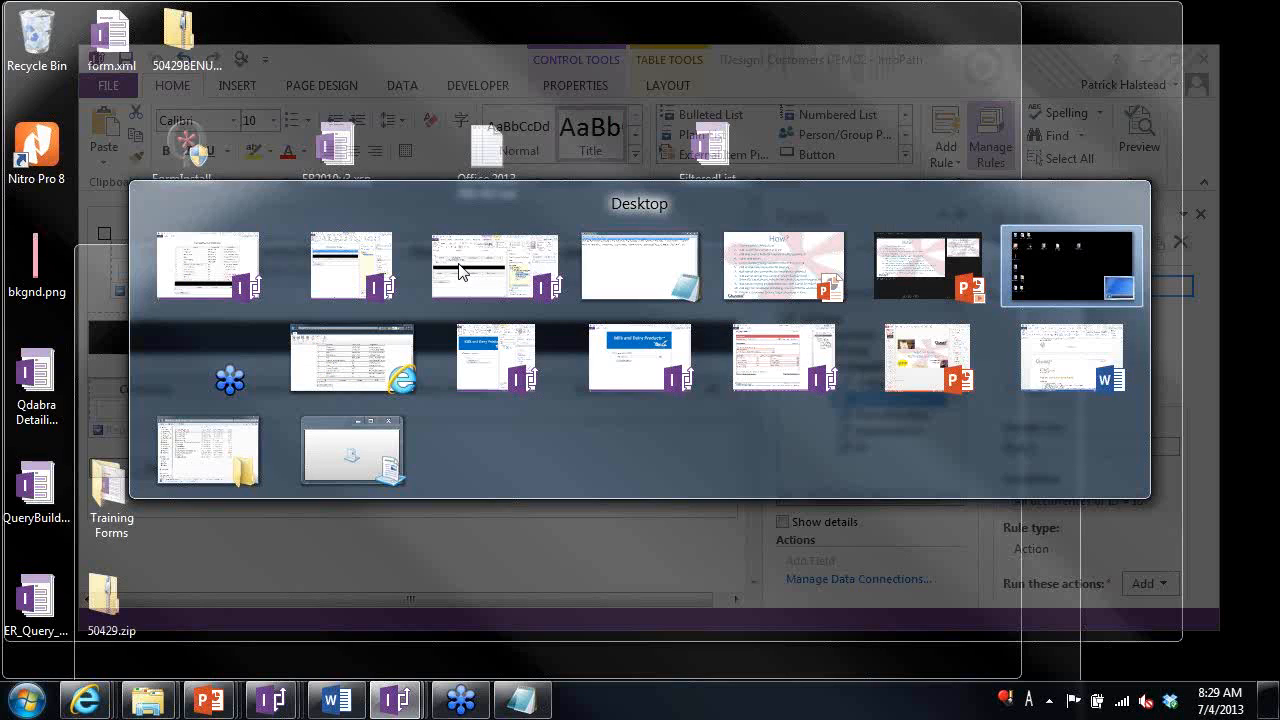
pyautogui.scroll(3, 650, 224)
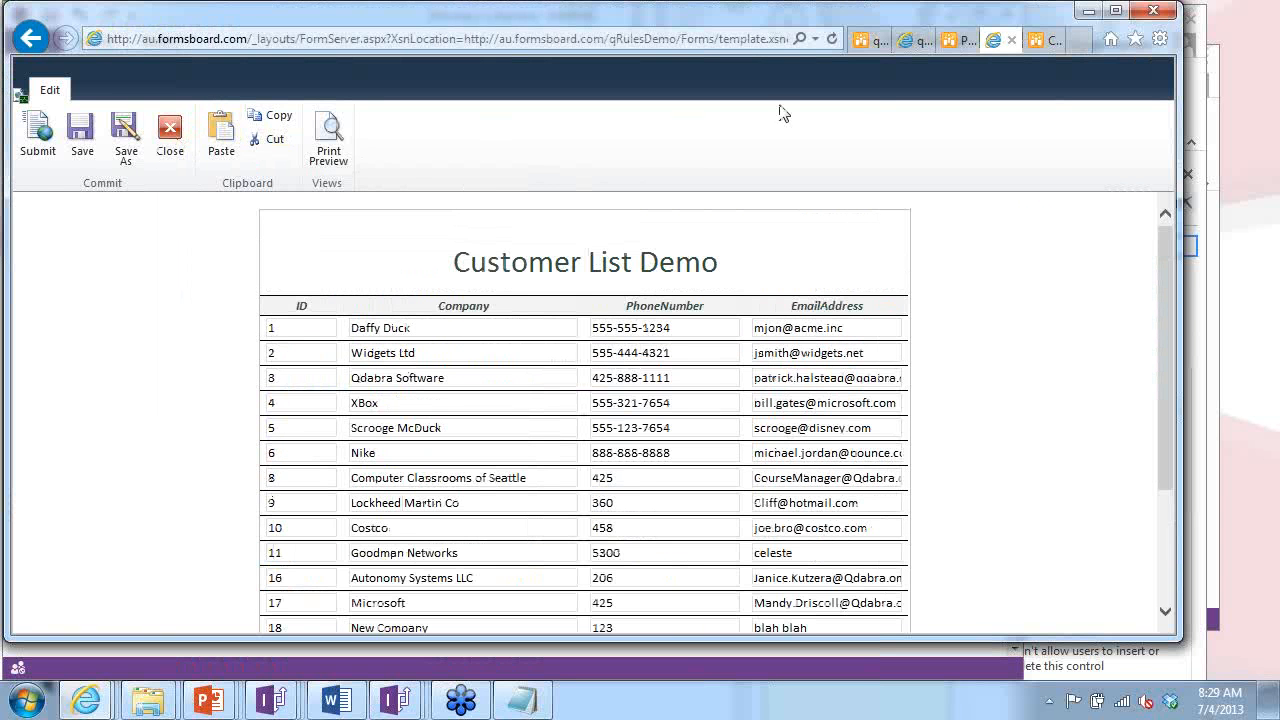
pyautogui.click(1046, 40)
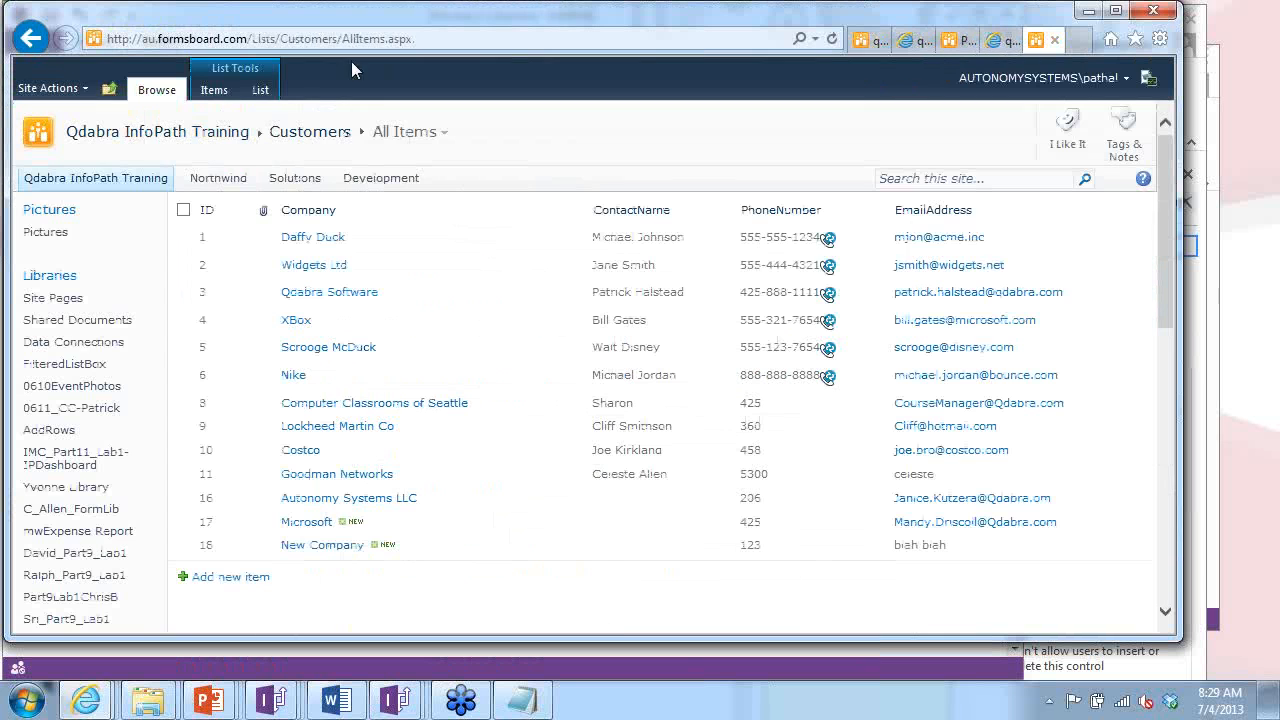
pyautogui.click(832, 38)
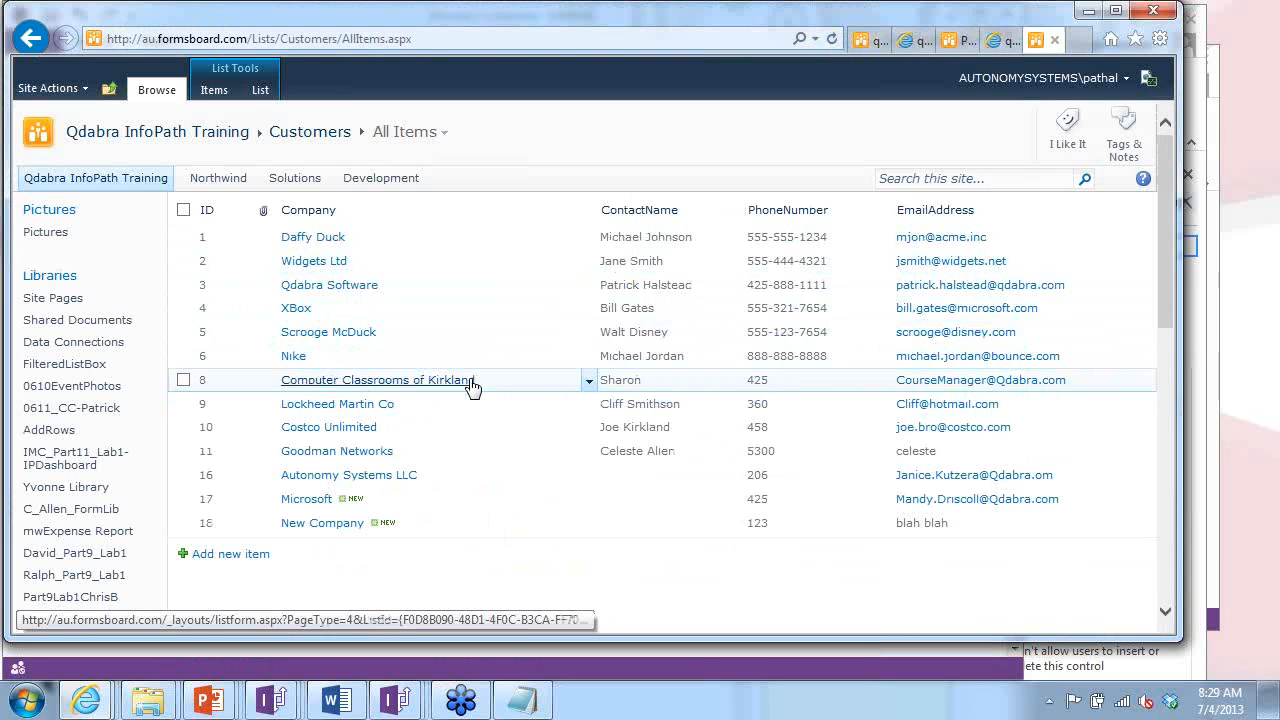
# Switch to the PowerPoint slide show and review the How? and Clever Techniques slides.
pyautogui.hotkey('alt', 'Tab')
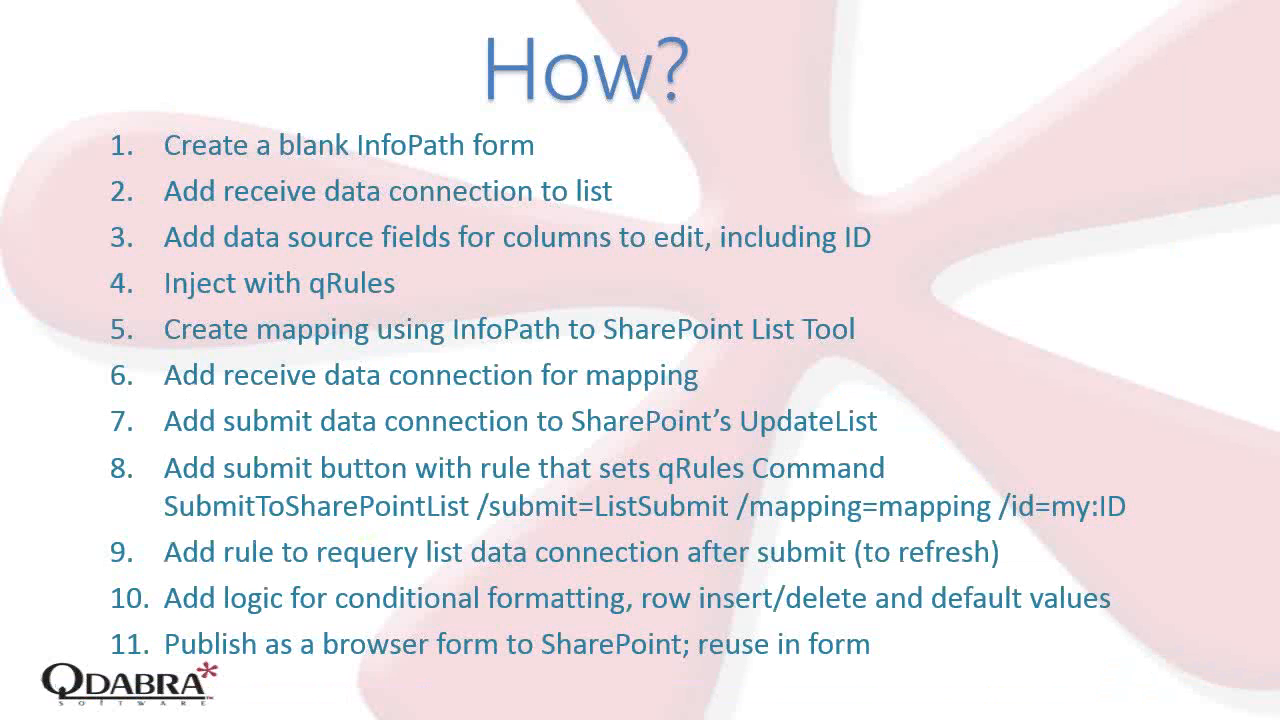
pyautogui.press('Right')
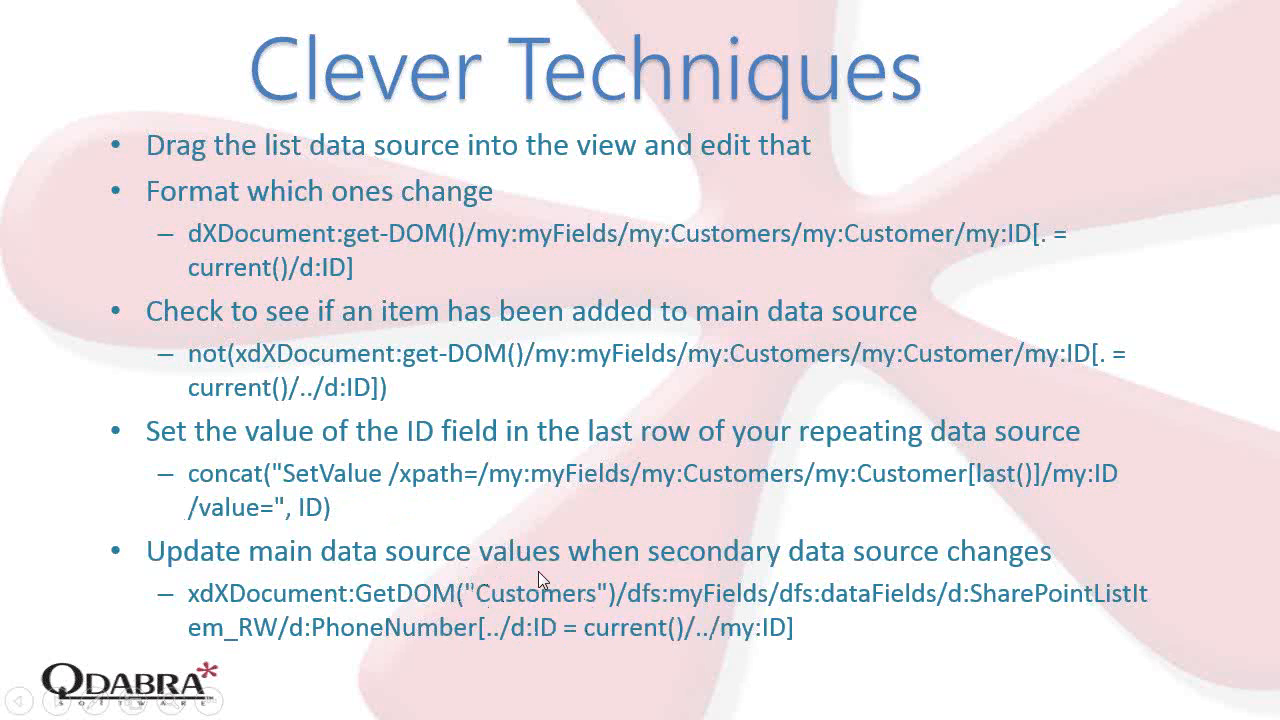
# Switch back to the SharePoint Customers list in Internet Explorer.
pyautogui.hotkey('alt', 'Tab')
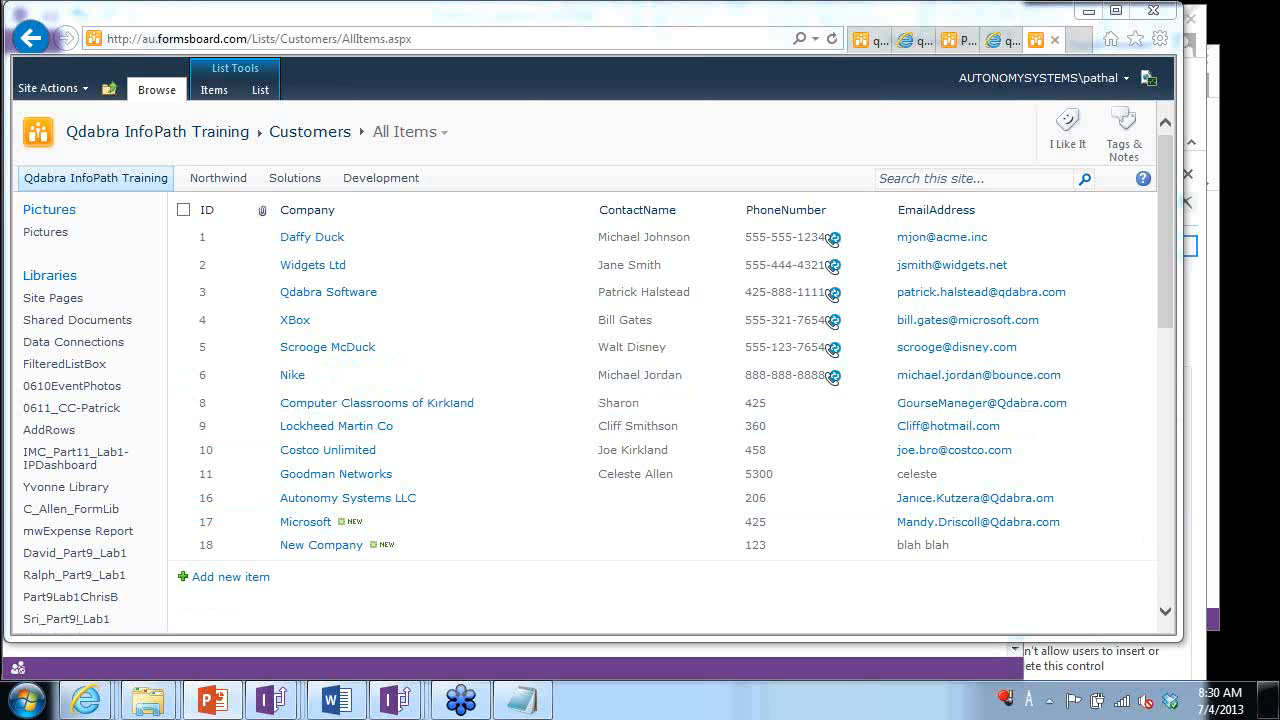
pyautogui.hotkey('alt', 'Tab')
pyautogui.press('Tab')
pyautogui.press('Tab')
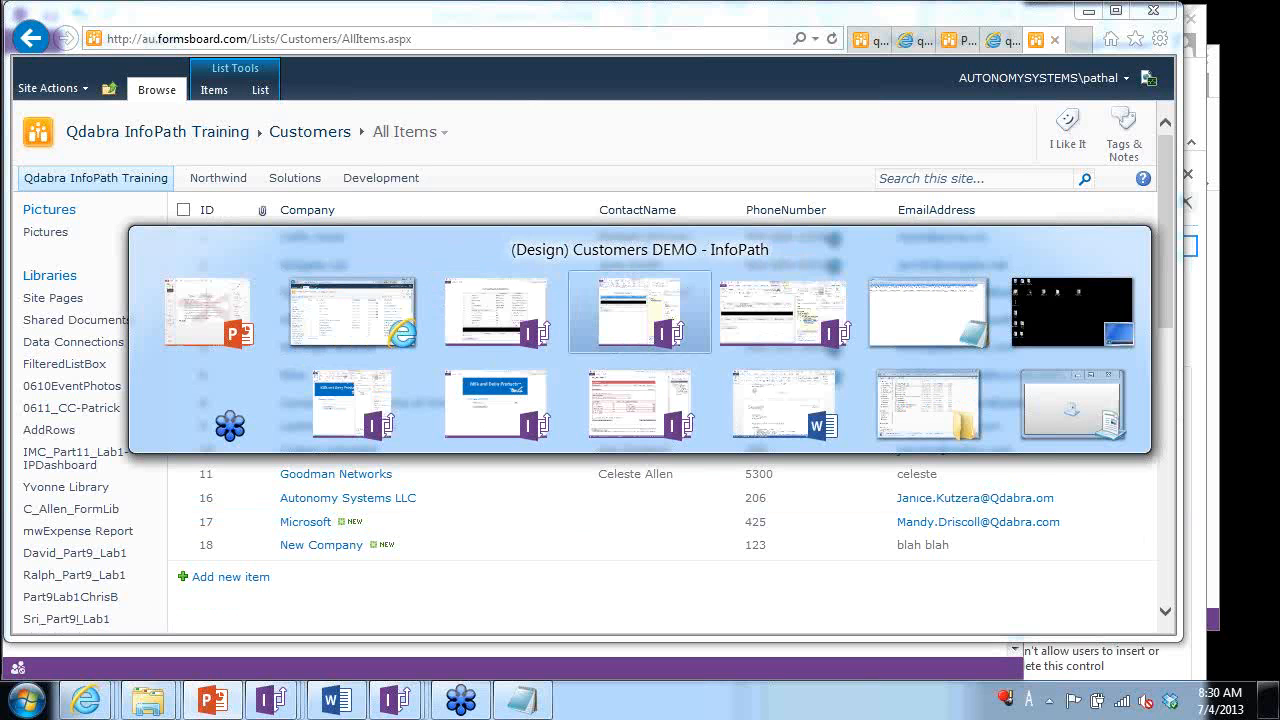
pyautogui.press('Tab')
pyautogui.press('Tab')
pyautogui.press('Tab')
pyautogui.press('Tab')
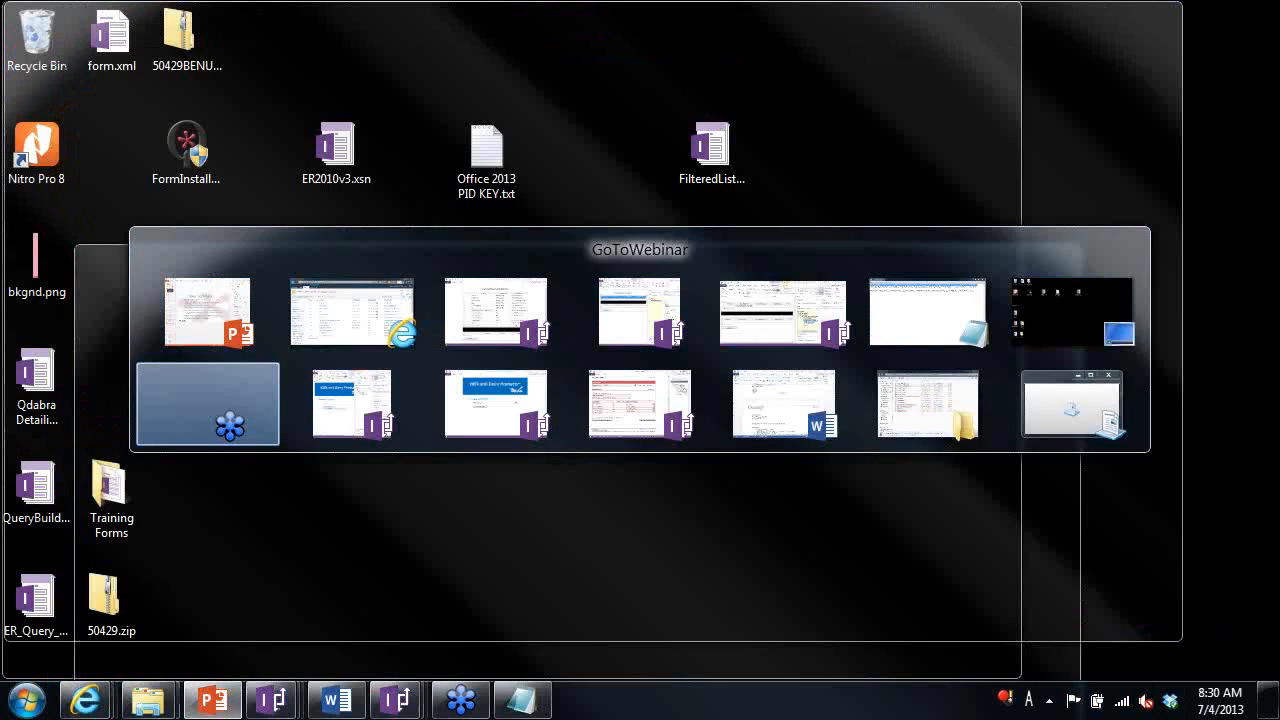
pyautogui.hotkey('shift', 'Tab')
pyautogui.hotkey('shift', 'Tab')
pyautogui.hotkey('shift', 'Tab')
pyautogui.hotkey('shift', 'Tab')
pyautogui.hotkey('shift', 'Tab')
pyautogui.hotkey('shift', 'Tab')
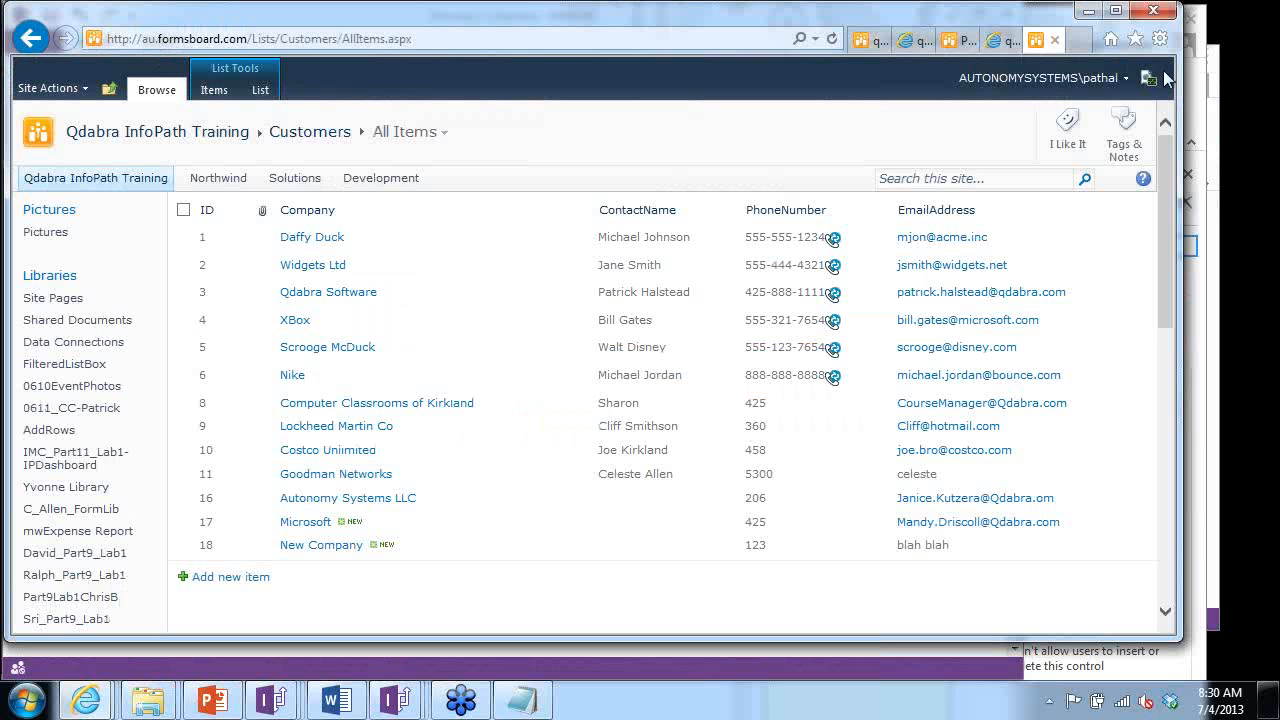
# Look through the site's lists and the other open pages to find the Products list of the Solutions site.
pyautogui.click(904, 46)
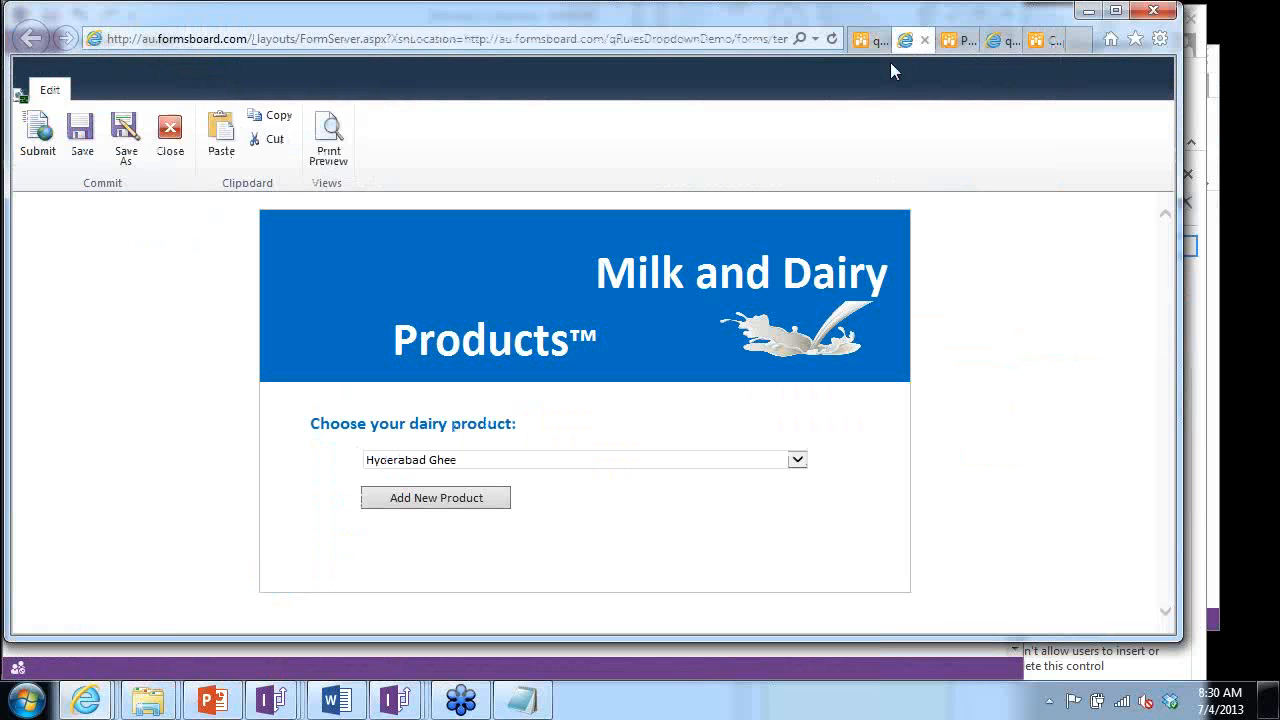
pyautogui.click(868, 40)
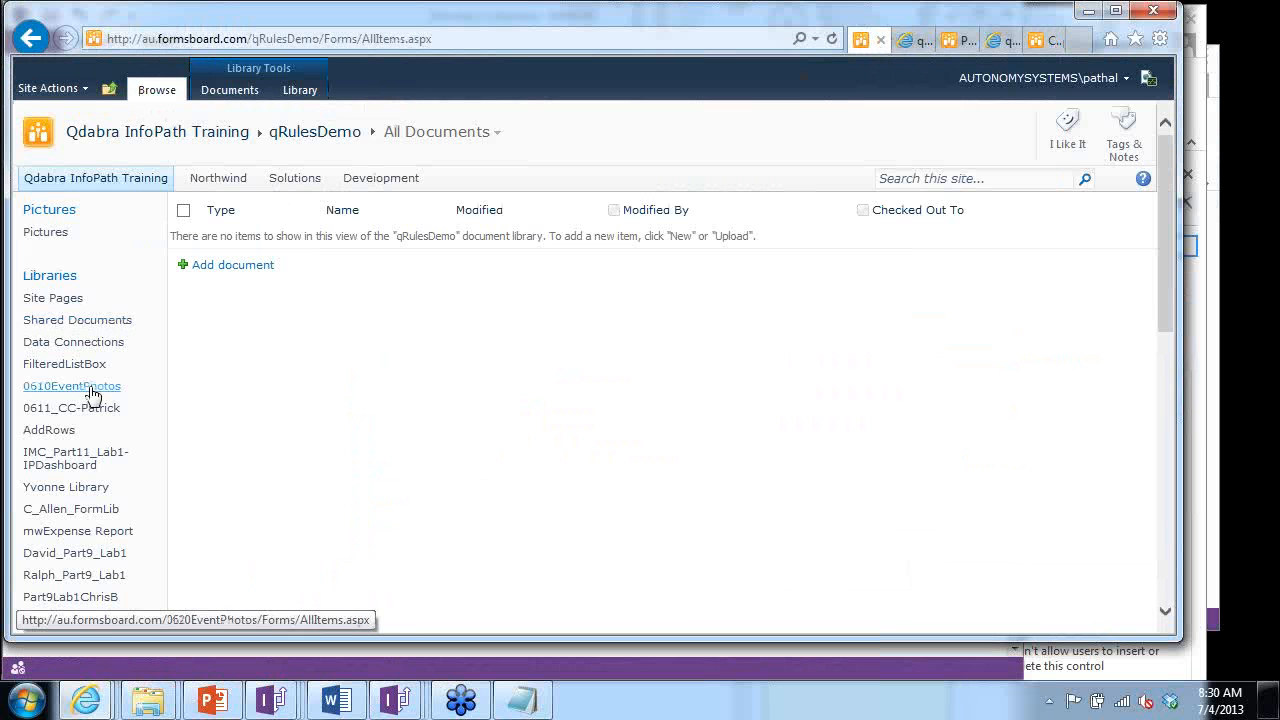
pyautogui.scroll(-10, 114, 288)
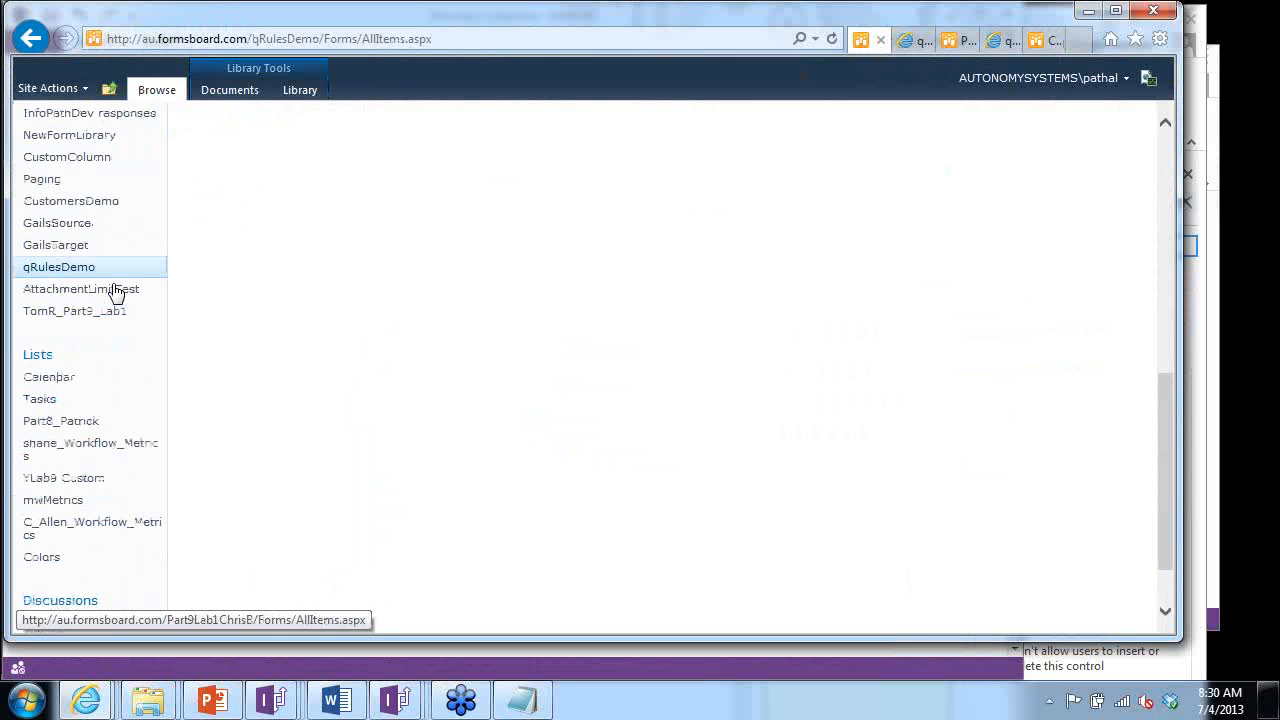
pyautogui.click(40, 356)
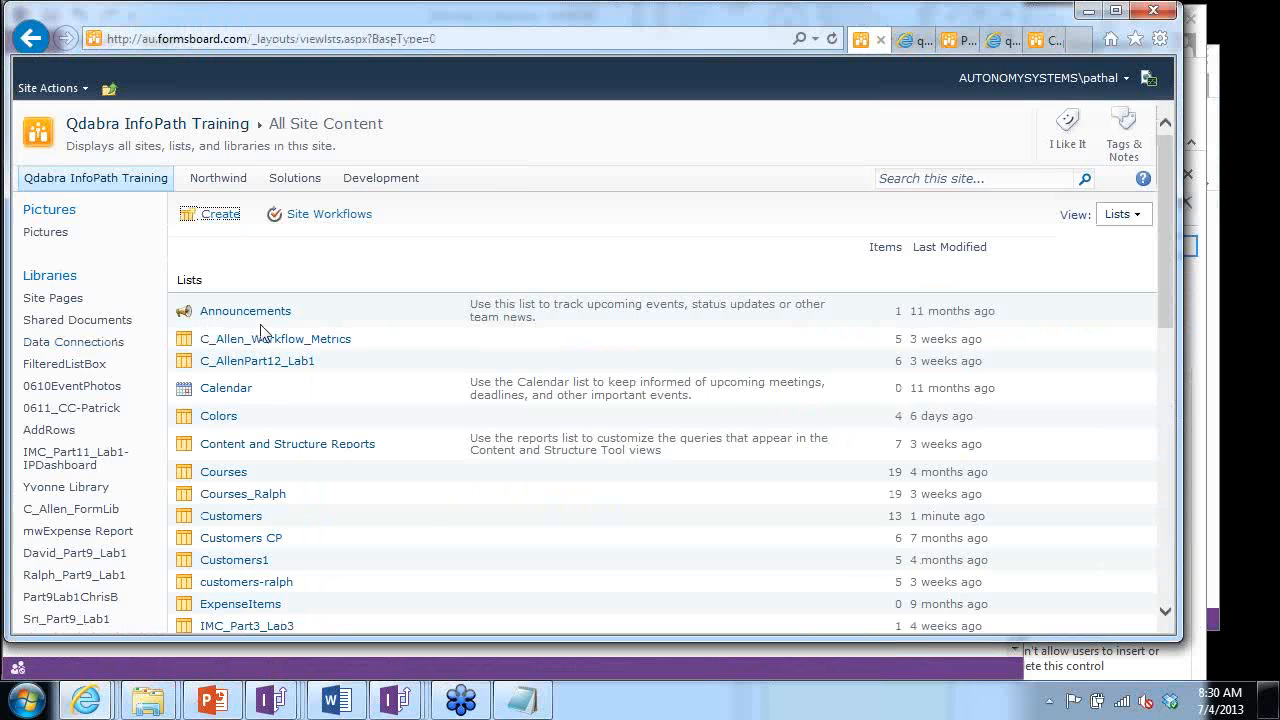
pyautogui.scroll(-5, 263, 334)
pyautogui.click(915, 40)
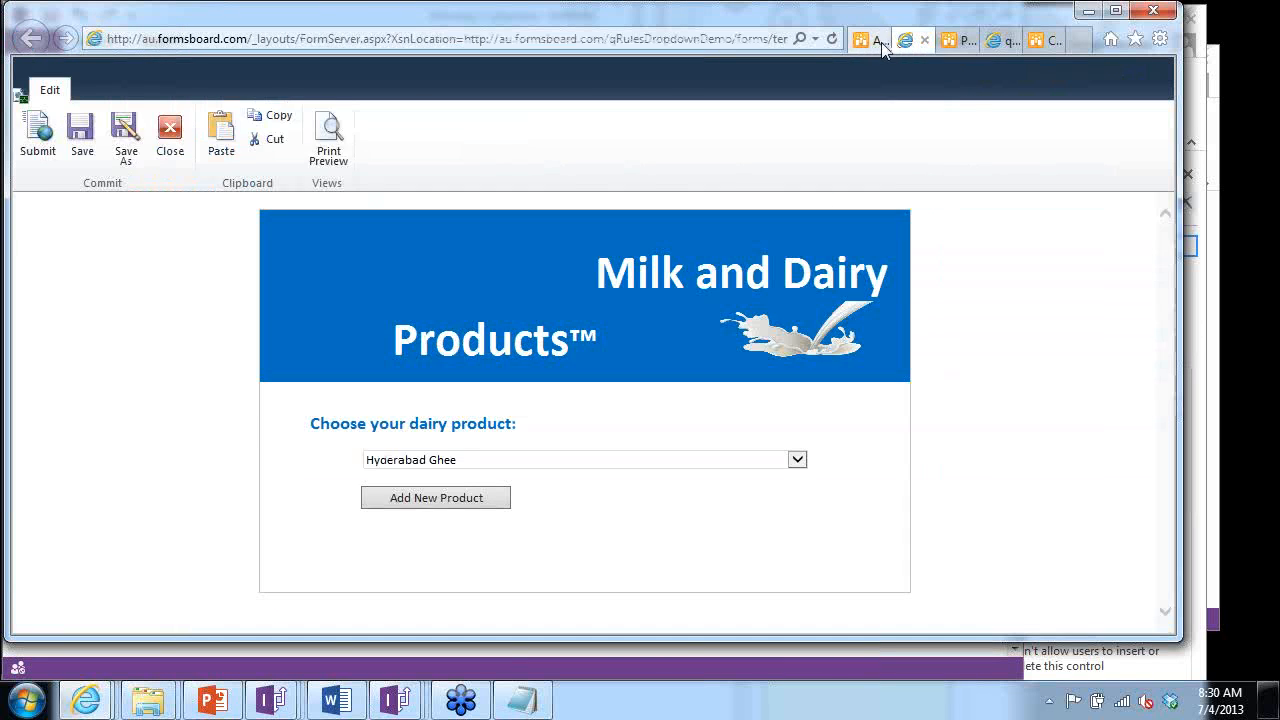
pyautogui.click(878, 42)
pyautogui.click(948, 42)
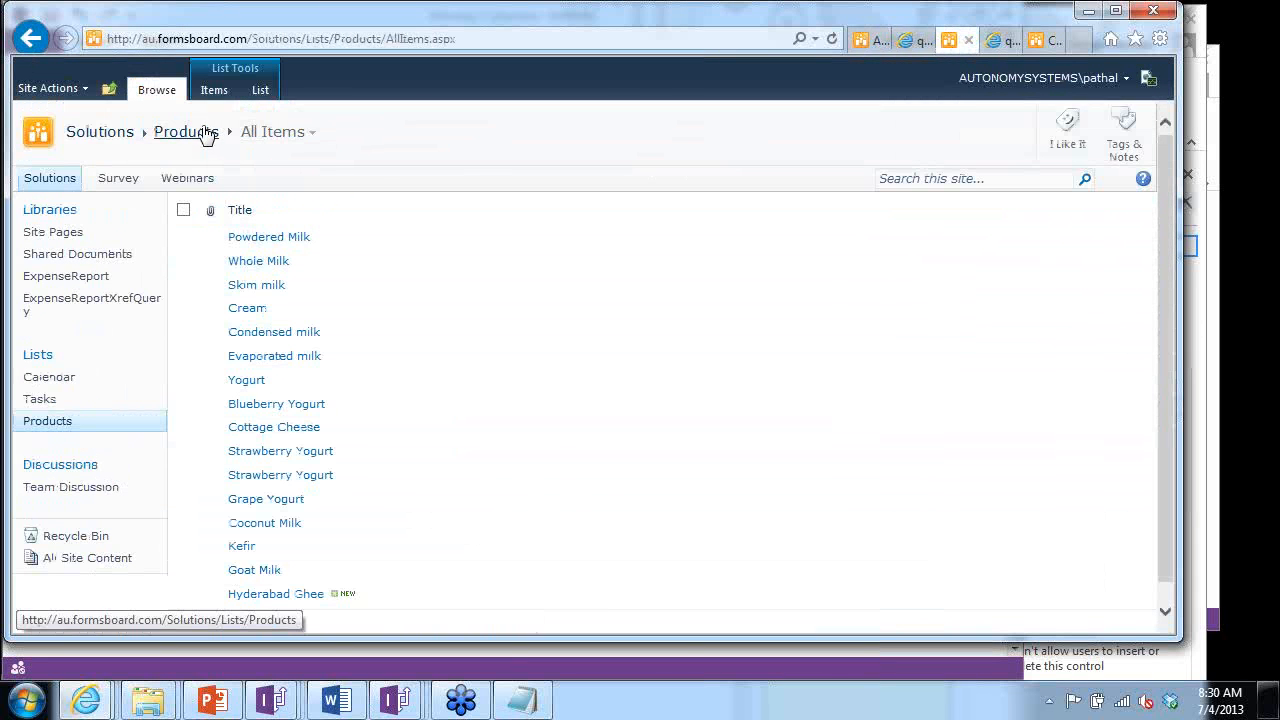
# Choose Yogurt as the dairy product in the Milk and Dairy Products form and review the available products.
pyautogui.click(912, 45)
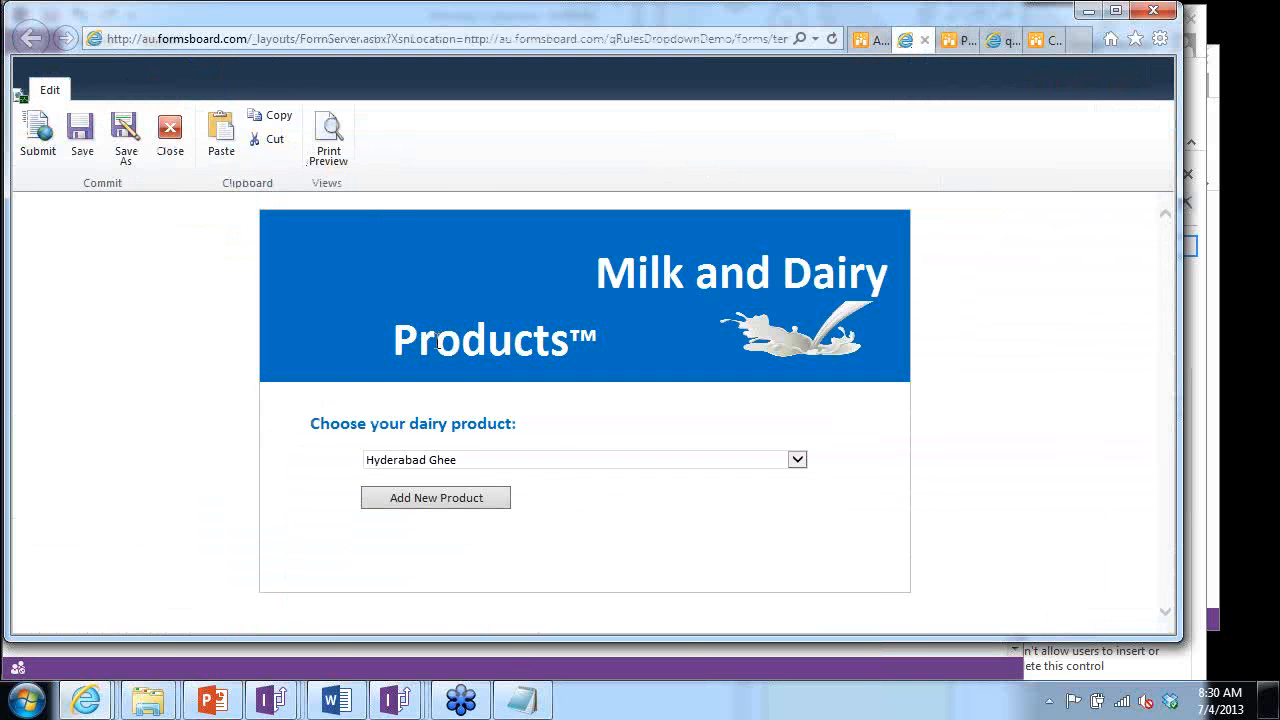
pyautogui.click(797, 461)
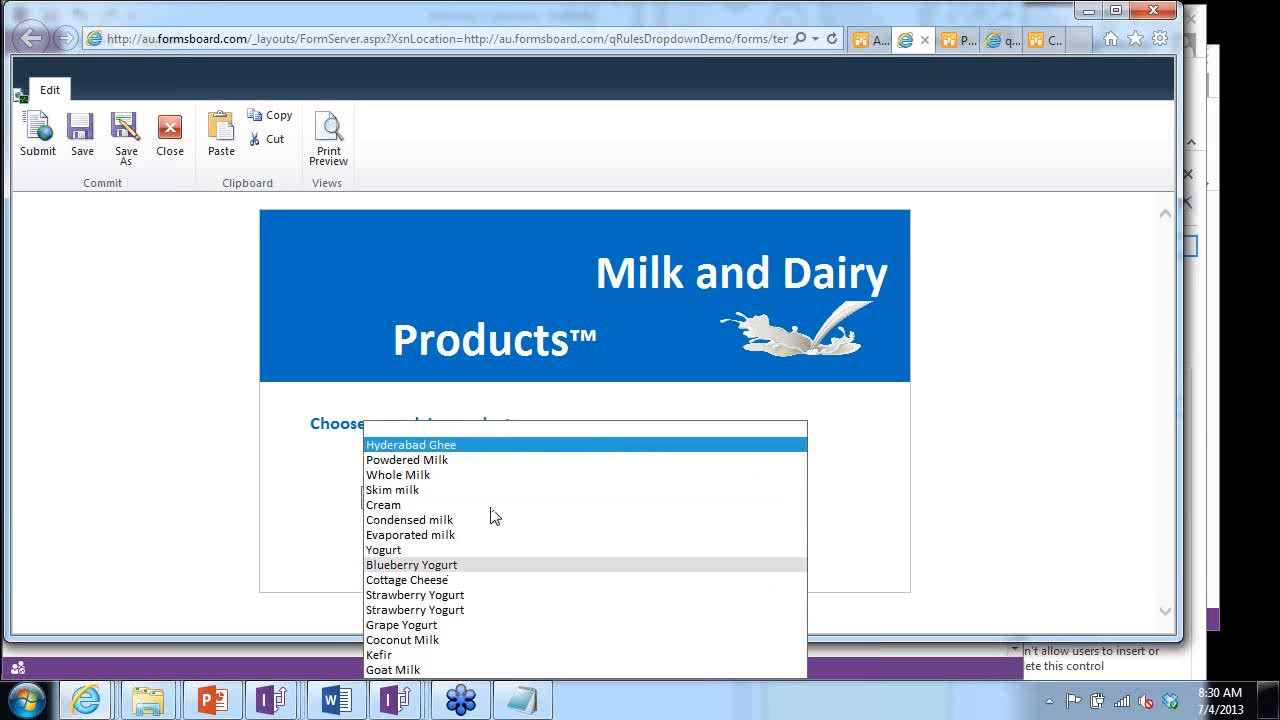
pyautogui.click(415, 550)
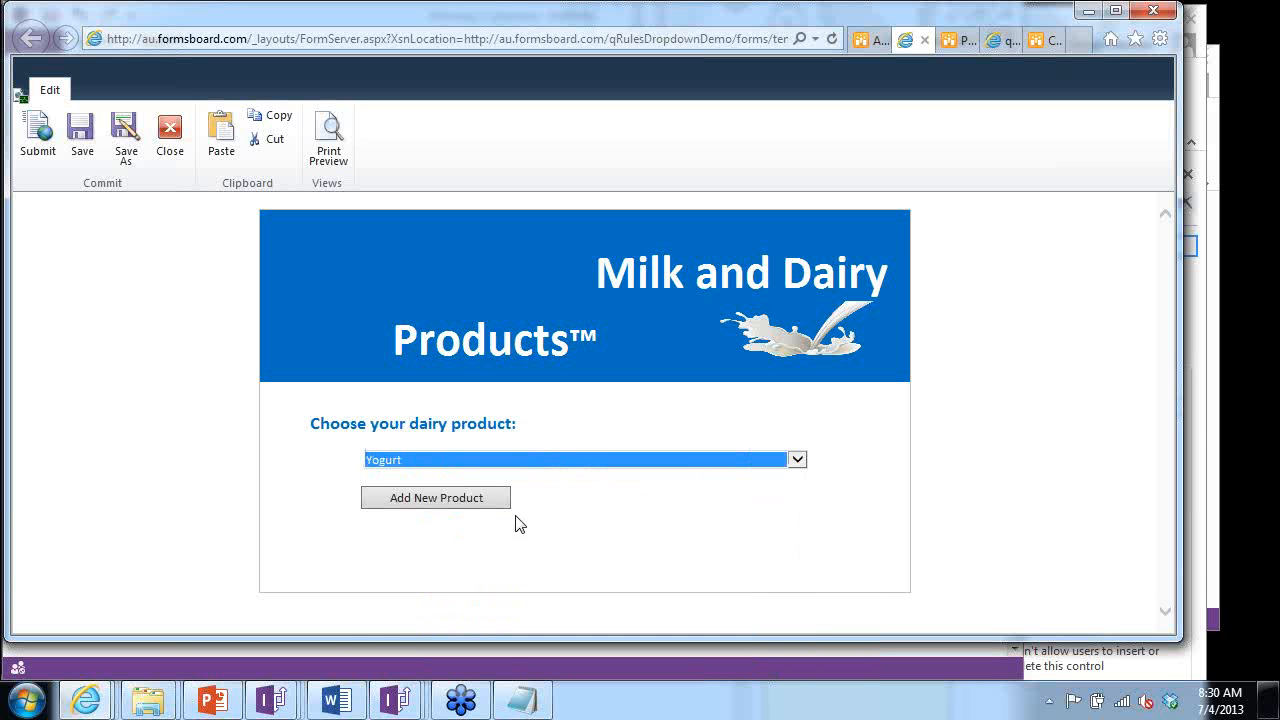
pyautogui.click(577, 468)
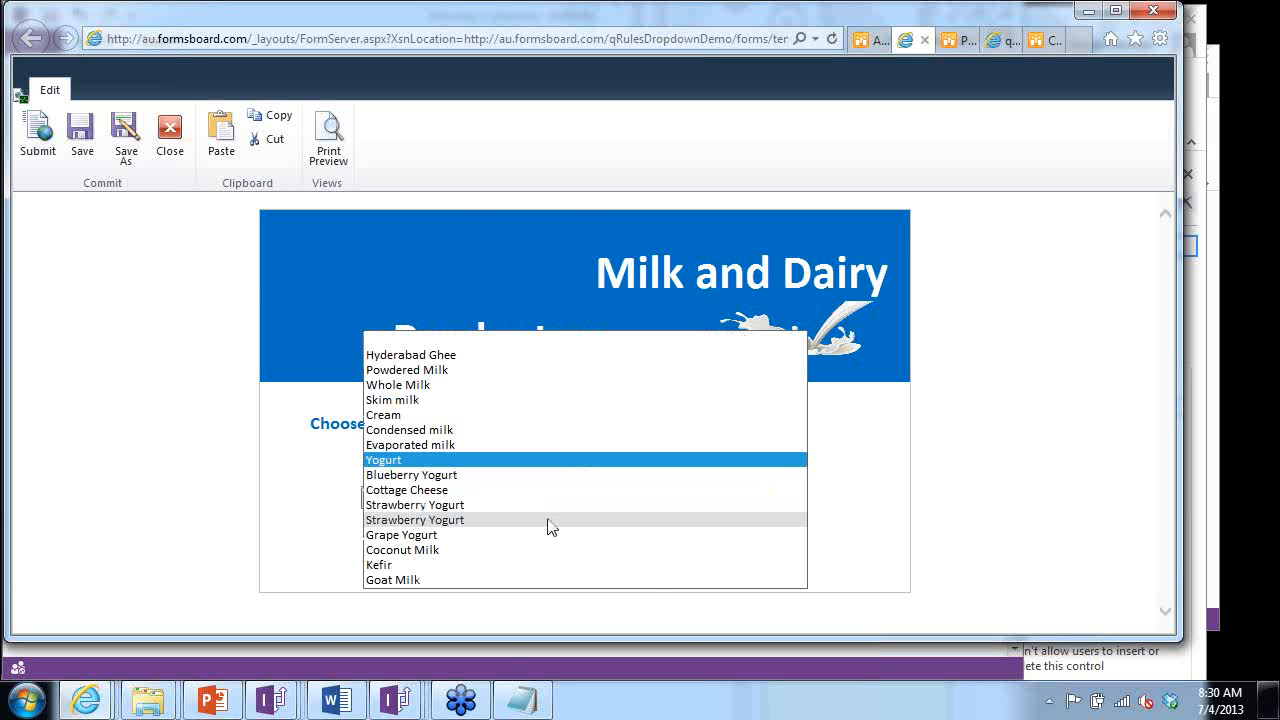
pyautogui.click(830, 495)
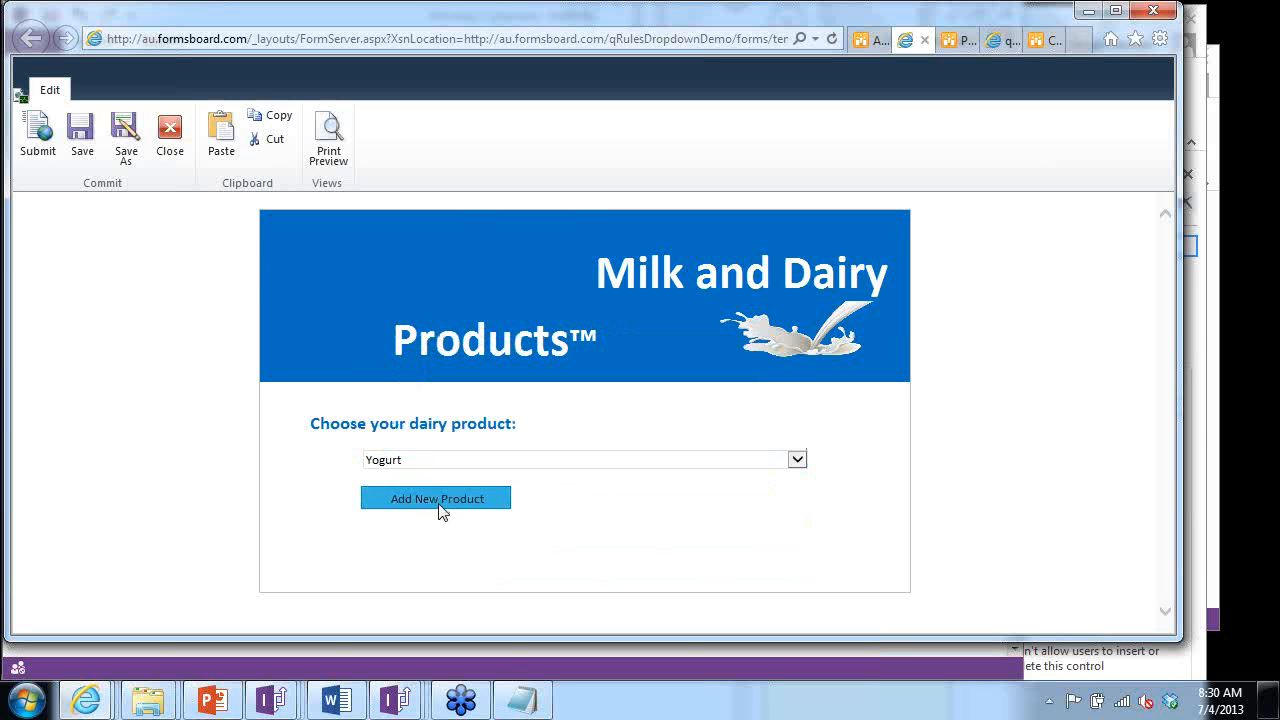
# Try to enter Cheddar Cheese as a new product in the dairy products form, and start the form over.
pyautogui.click(441, 499)
pyautogui.click(655, 458)
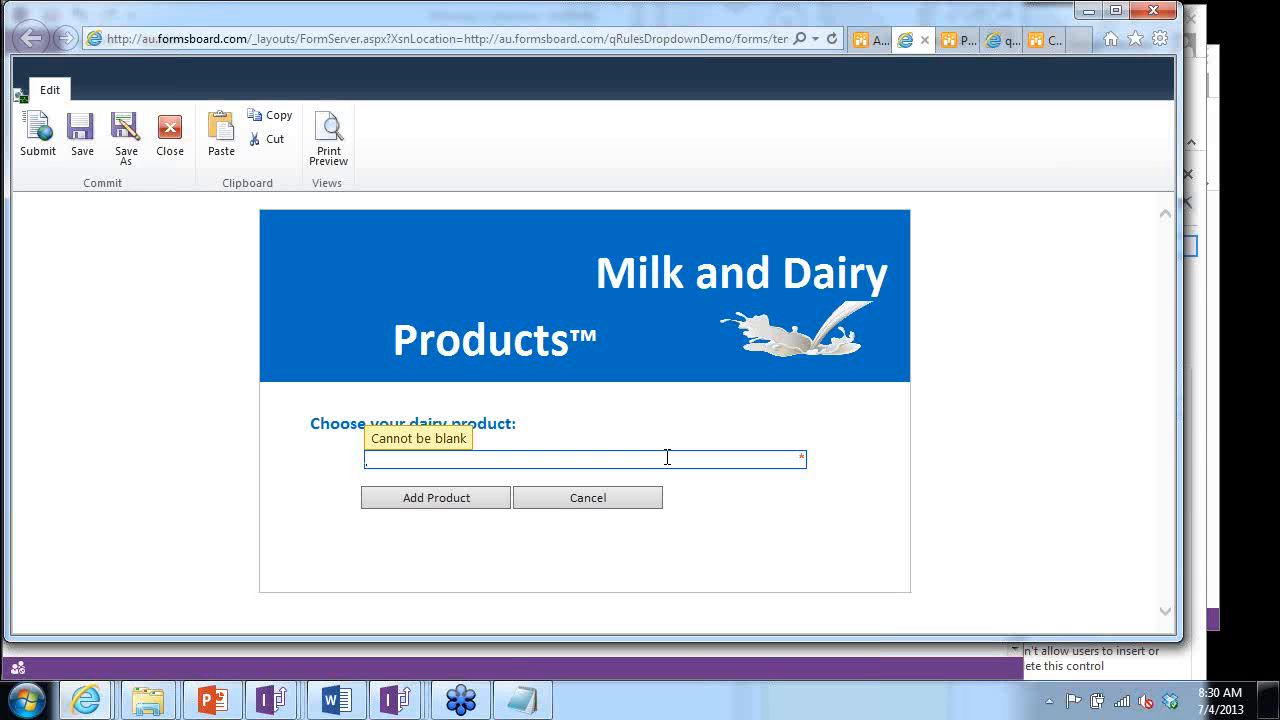
pyautogui.write('Bl')
pyautogui.press('BackSpace')
pyautogui.press('BackSpace')
pyautogui.write('BCheddar Chee')
pyautogui.press('Tab')
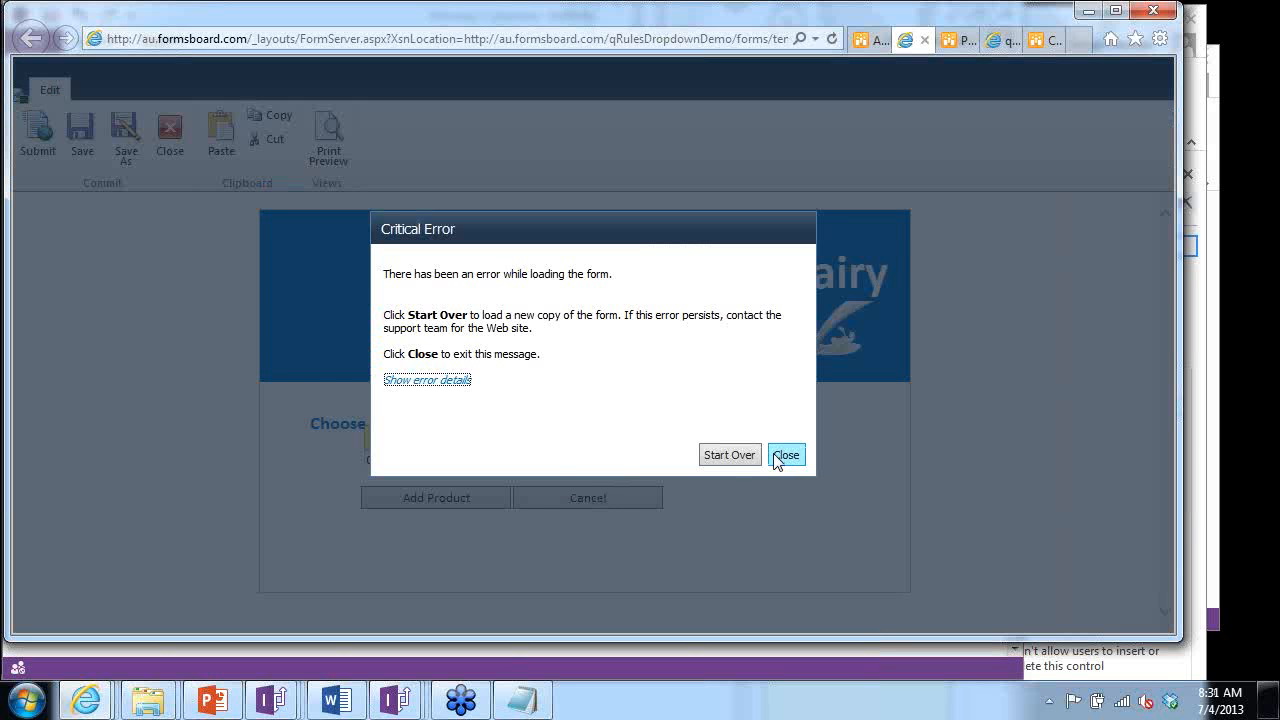
pyautogui.click(750, 455)
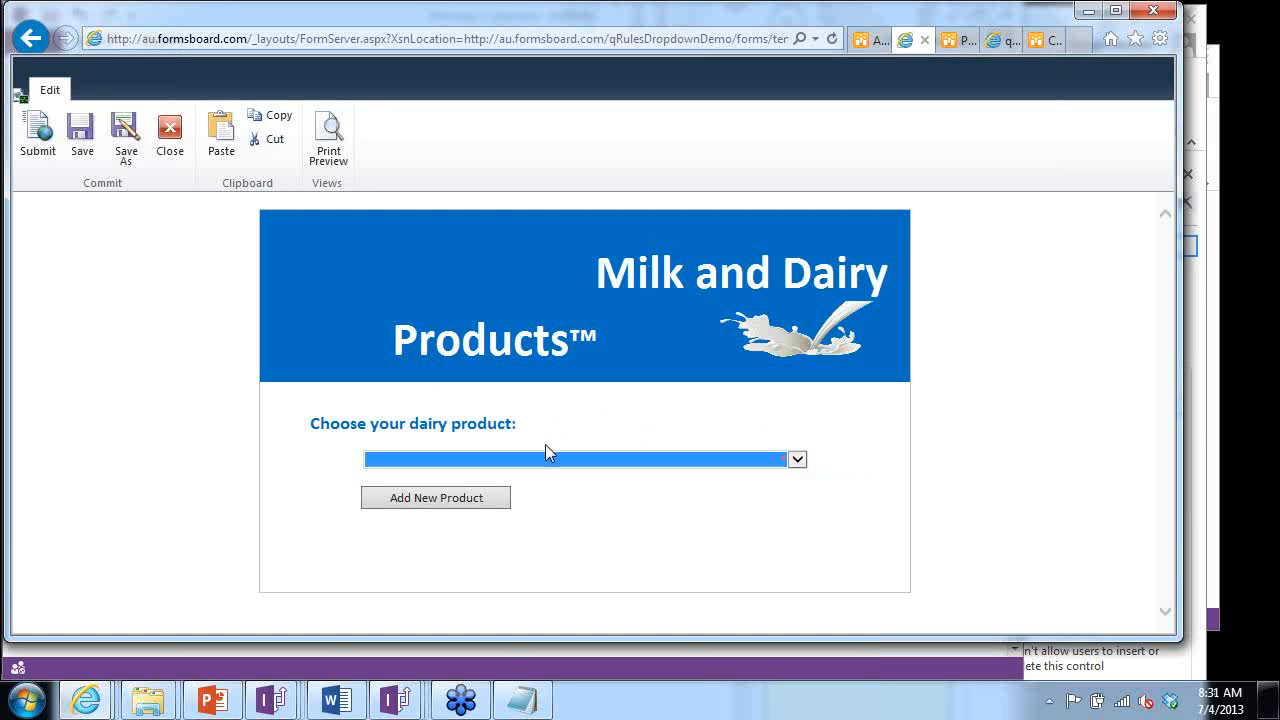
# Add Cheddar Cheese as a new dairy product through the form and choose it in the product dropdown.
pyautogui.click(556, 460)
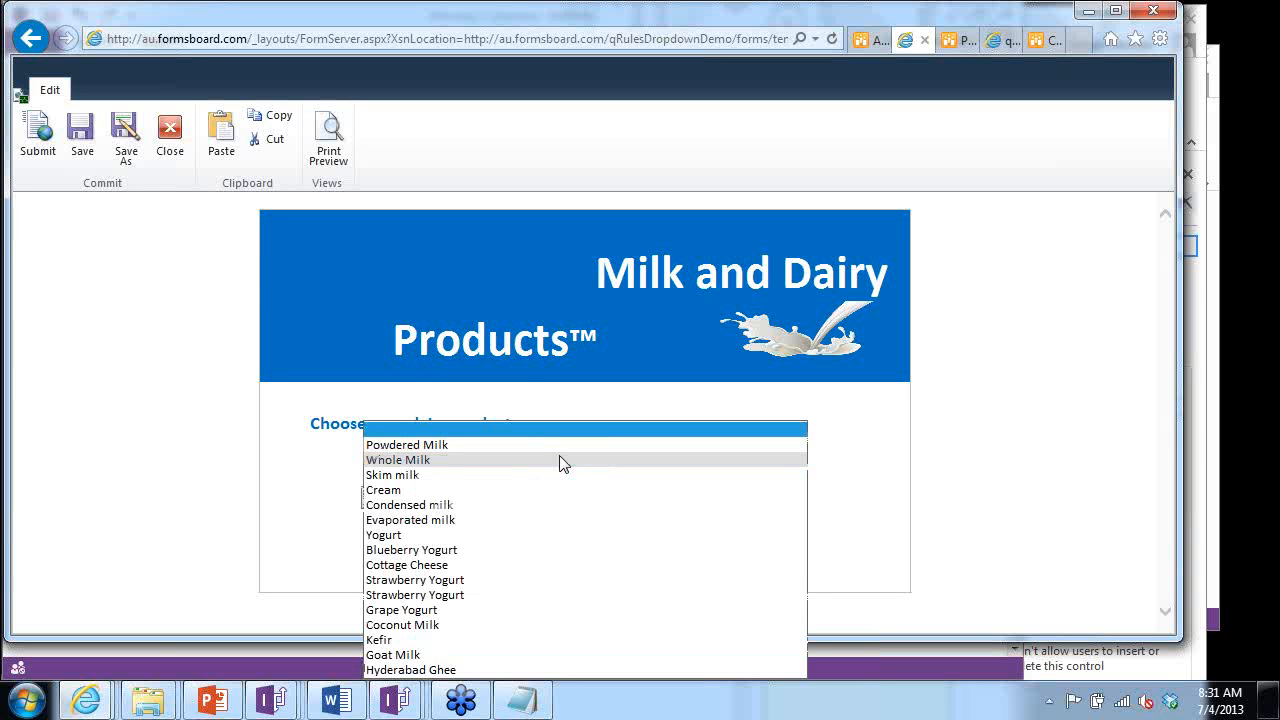
pyautogui.click(560, 460)
pyautogui.click(470, 497)
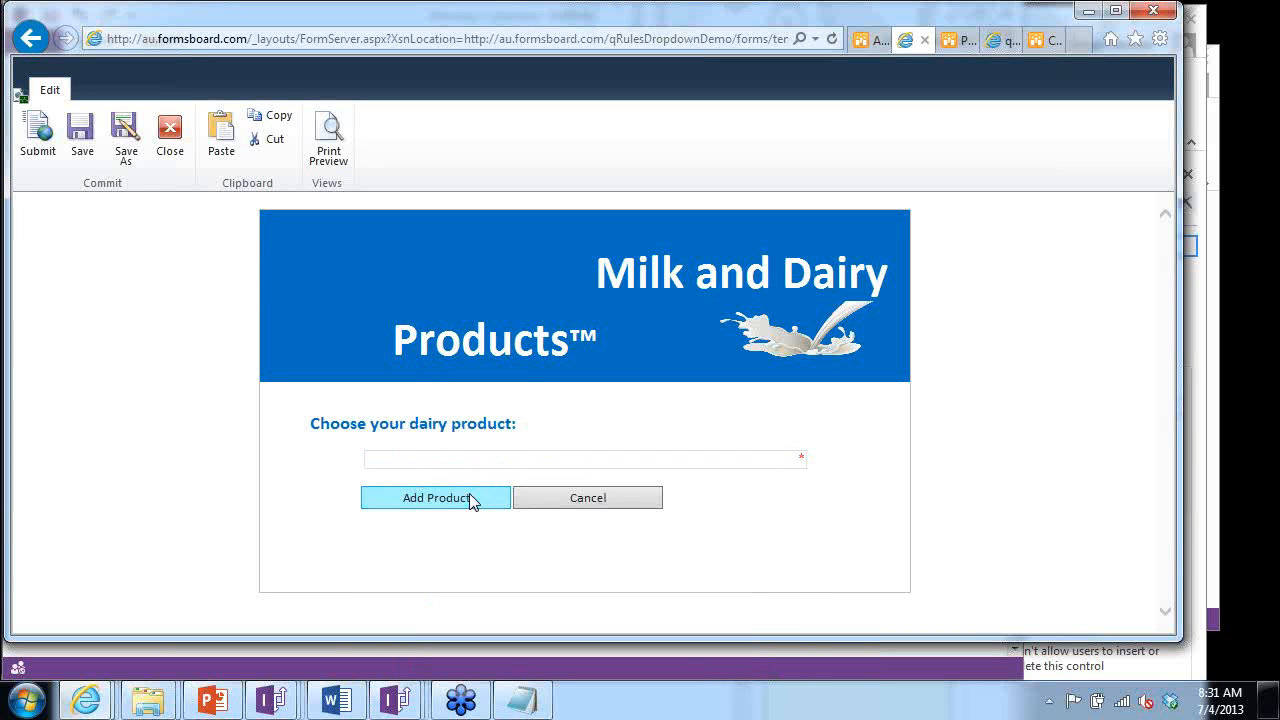
pyautogui.click(552, 461)
pyautogui.write('Cheddar')
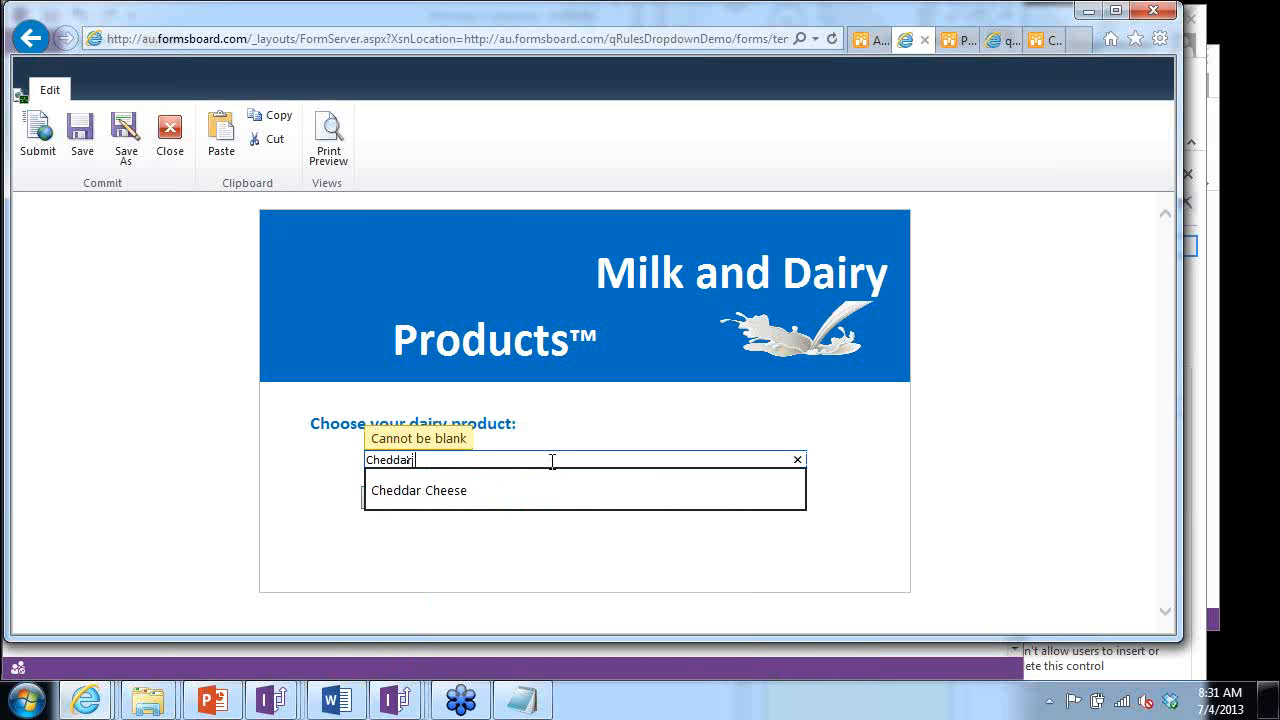
pyautogui.press('Down')
pyautogui.press('Return')
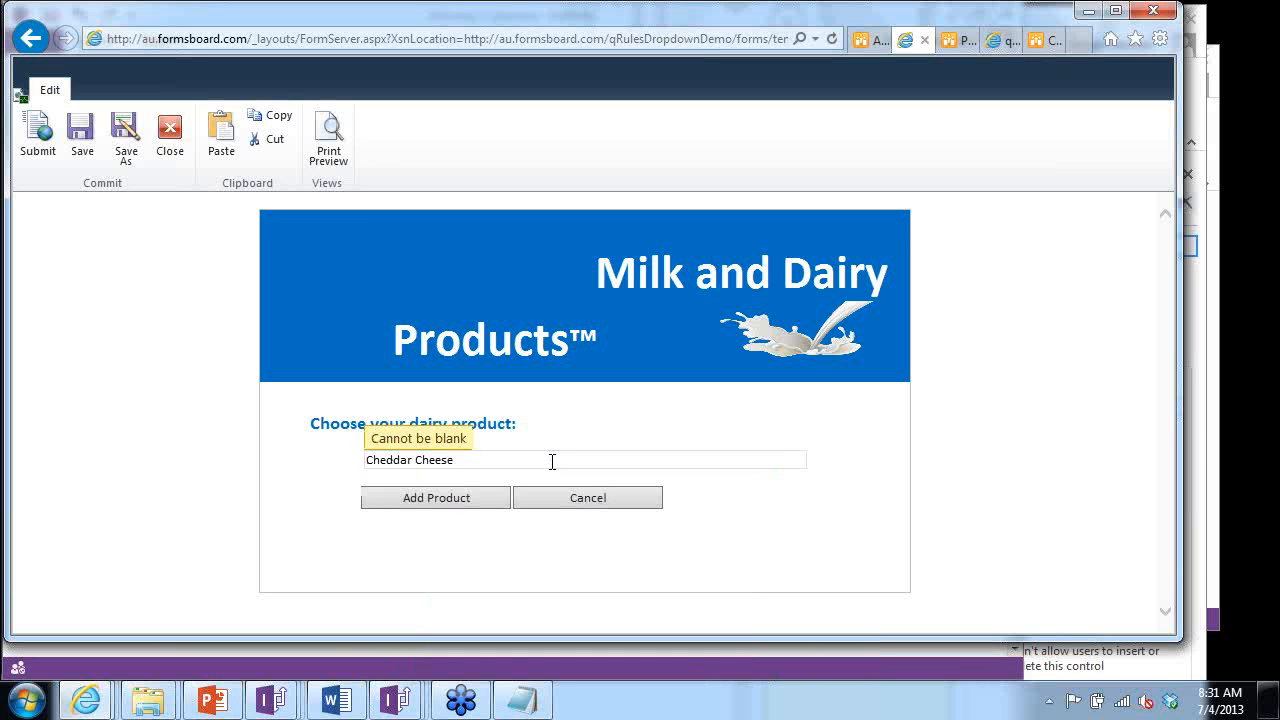
pyautogui.click(466, 500)
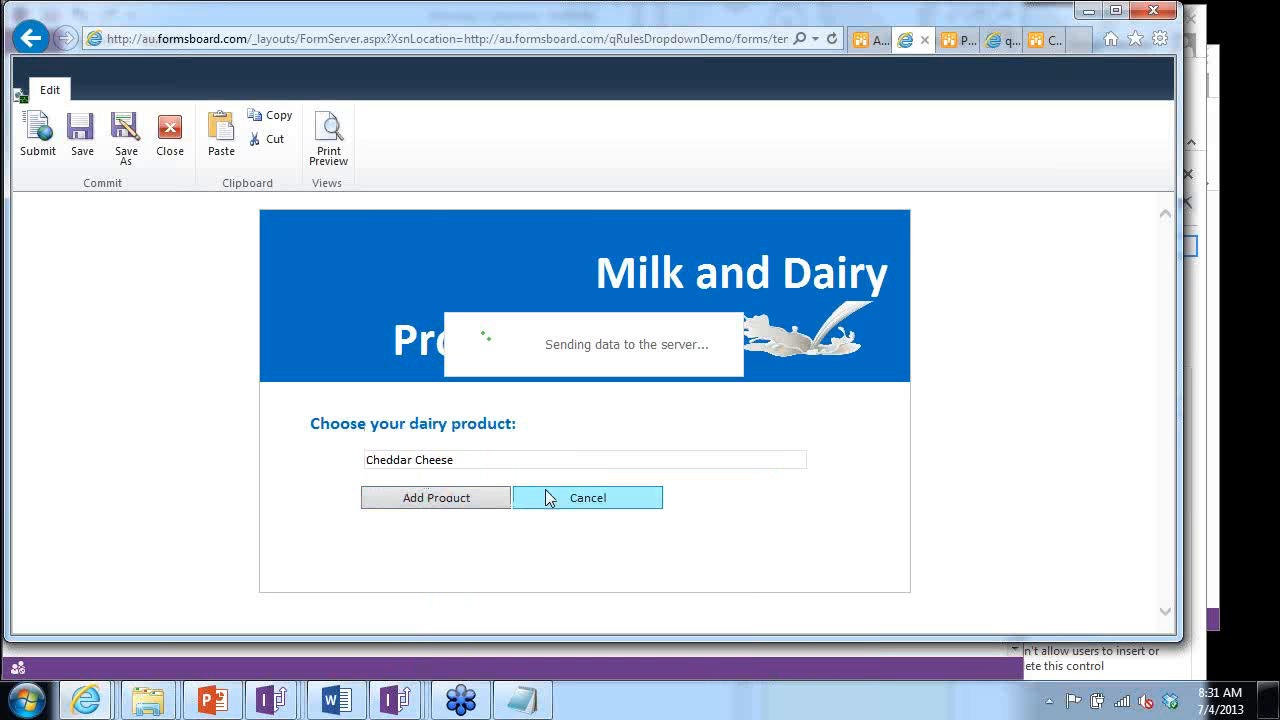
pyautogui.click(588, 459)
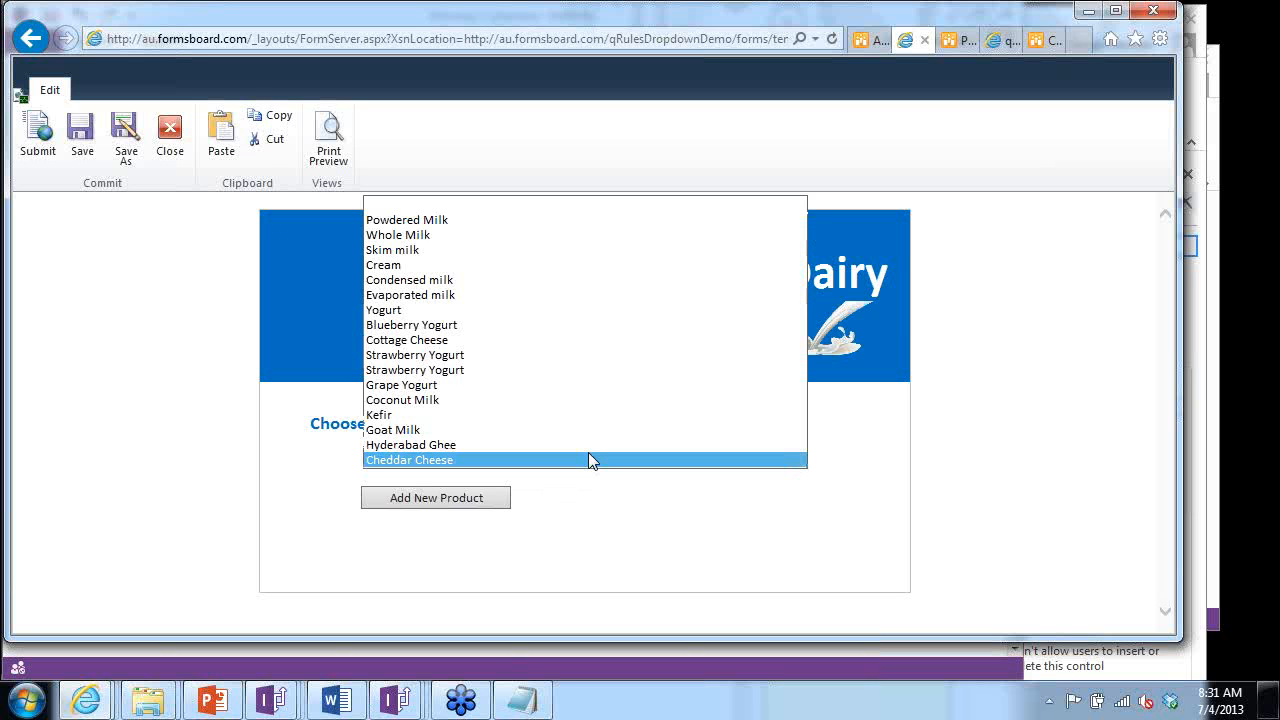
pyautogui.click(588, 459)
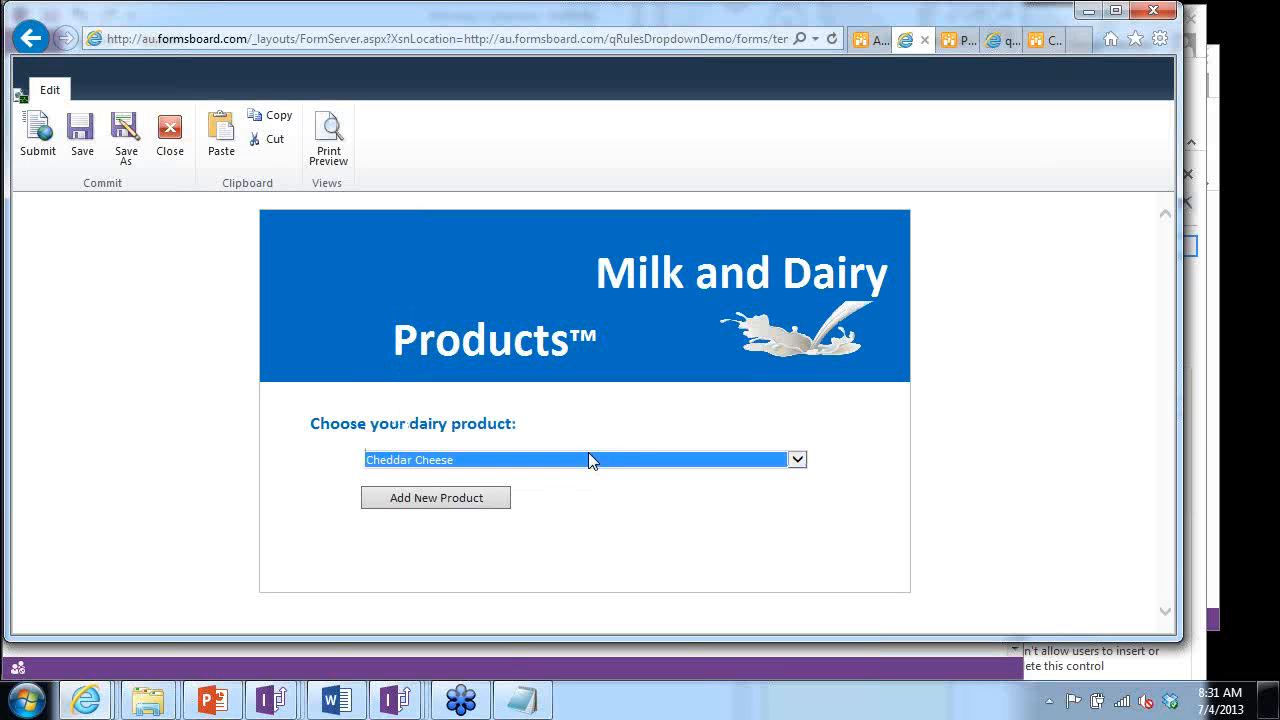
# Switch to the InfoPath preview of the Milk and Dairy Products form and close it.
pyautogui.hotkey('alt', 'Tab')
pyautogui.hotkey('alt', 'Tab')
pyautogui.hotkey('alt', 'Tab')
pyautogui.hotkey('alt', 'Tab')
pyautogui.hotkey('alt', 'Tab')
pyautogui.hotkey('alt', 'Tab')
pyautogui.hotkey('alt', 'Tab')
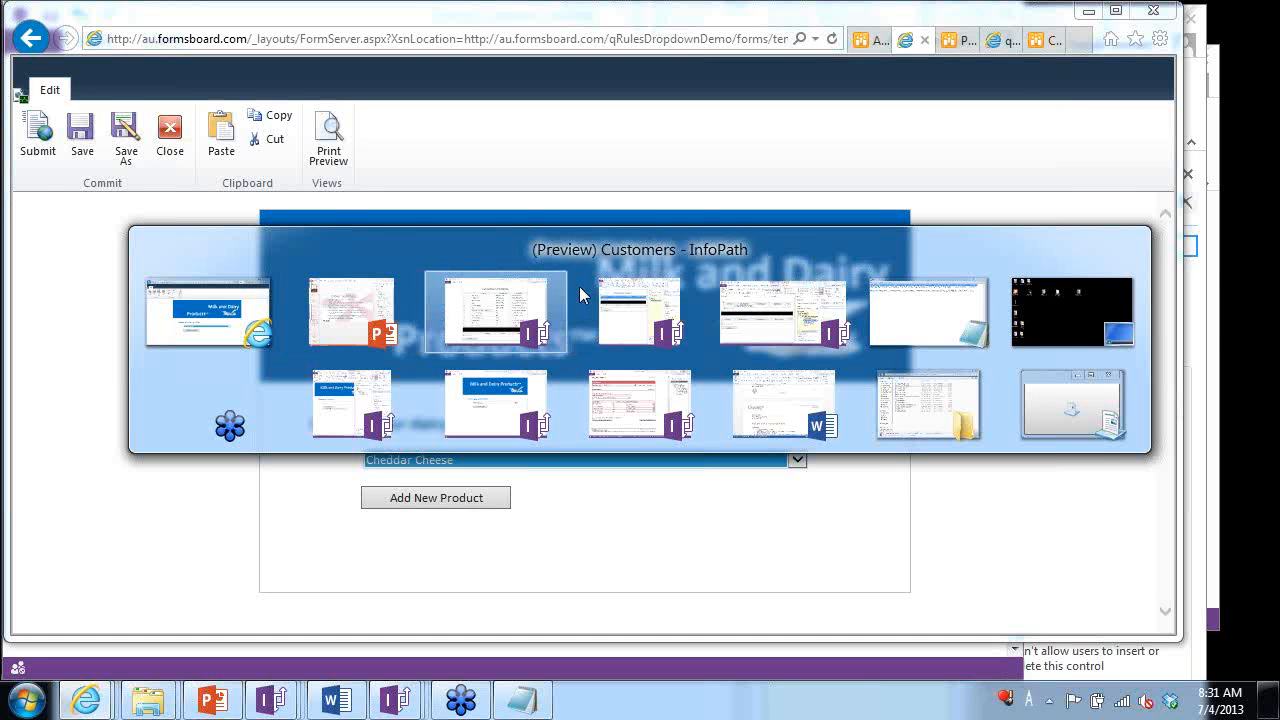
pyautogui.hotkey('alt', 'Tab')
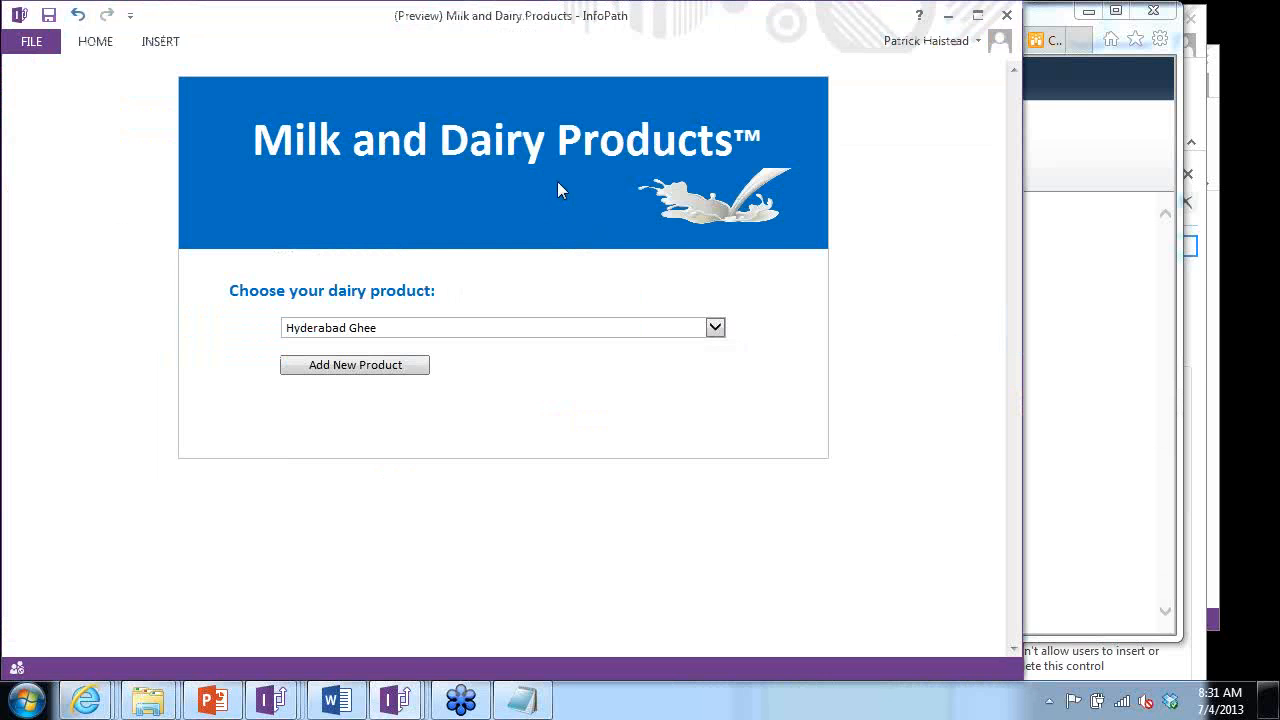
pyautogui.click(1006, 15)
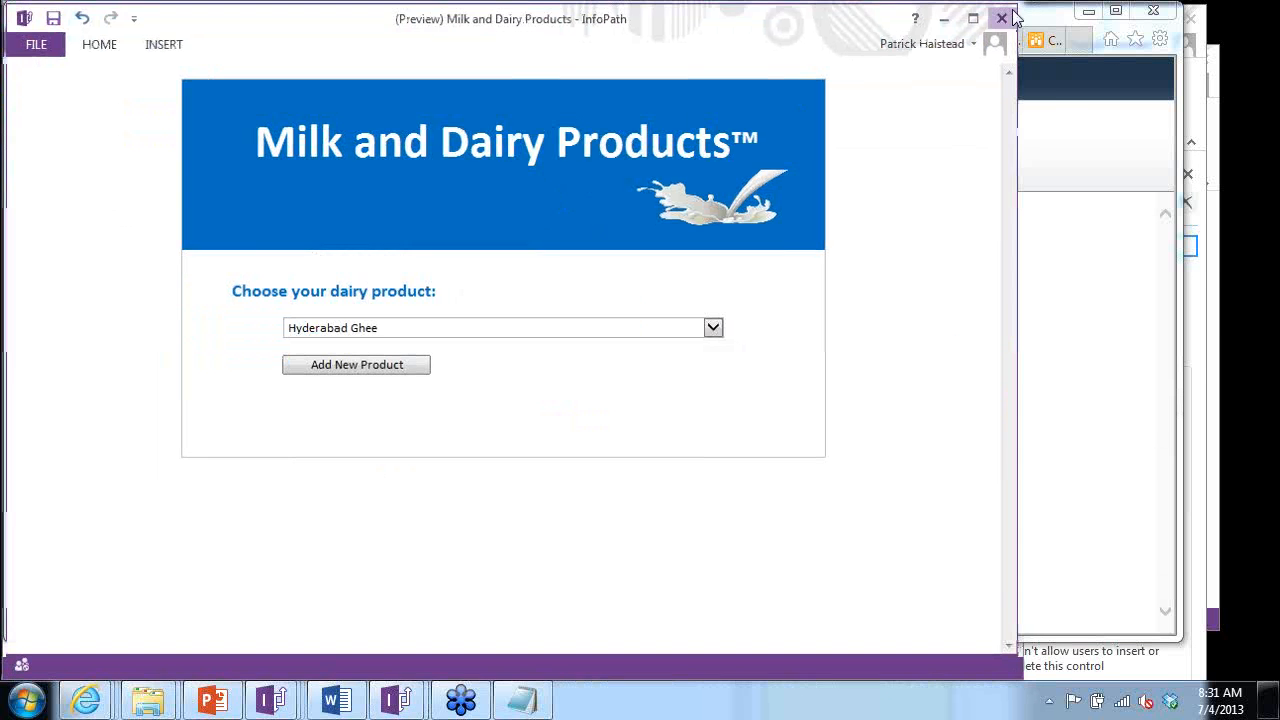
# Switch to the Milk and Dairy Products DEMO template in InfoPath Designer and widen its window.
pyautogui.hotkey('alt', 'Tab')
pyautogui.hotkey('alt', 'Tab')
pyautogui.hotkey('alt', 'Tab')
pyautogui.hotkey('alt', 'Tab')
pyautogui.hotkey('alt', 'Tab')
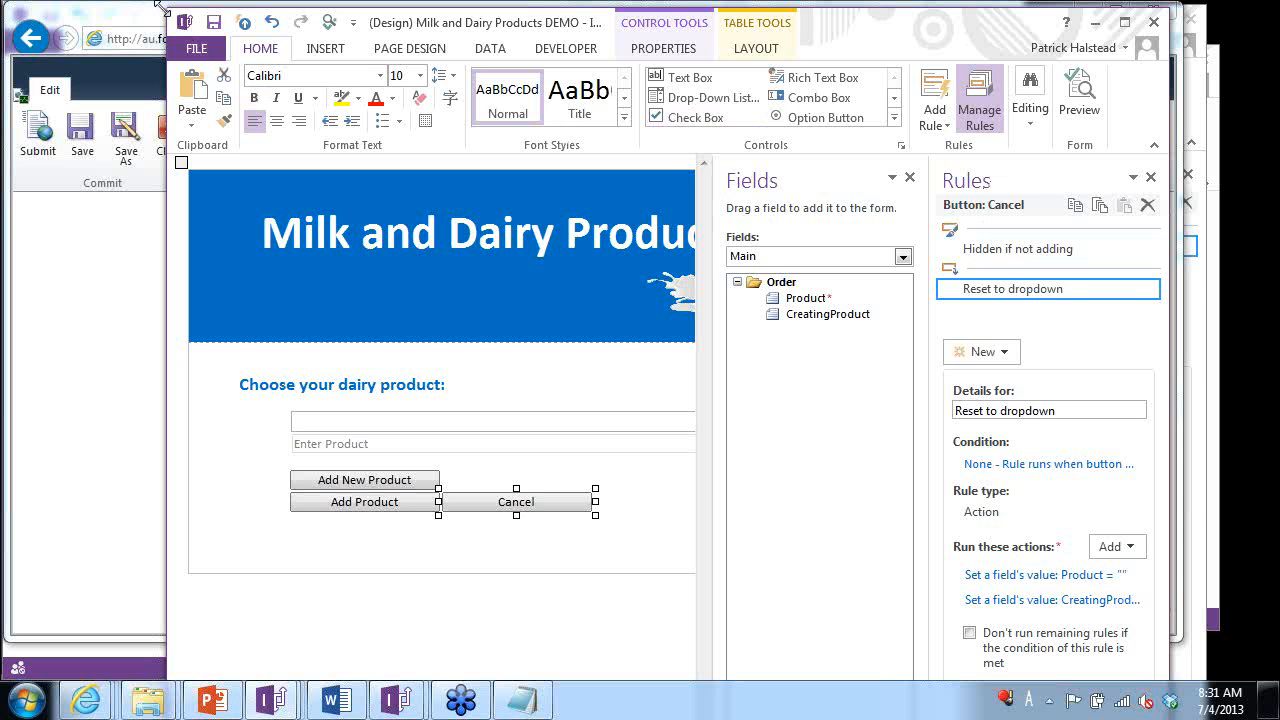
pyautogui.moveTo(163, 8); pyautogui.dragTo(43, 5)
# Review the list of data connections in the Milk and Dairy Products template.
pyautogui.click(366, 41)
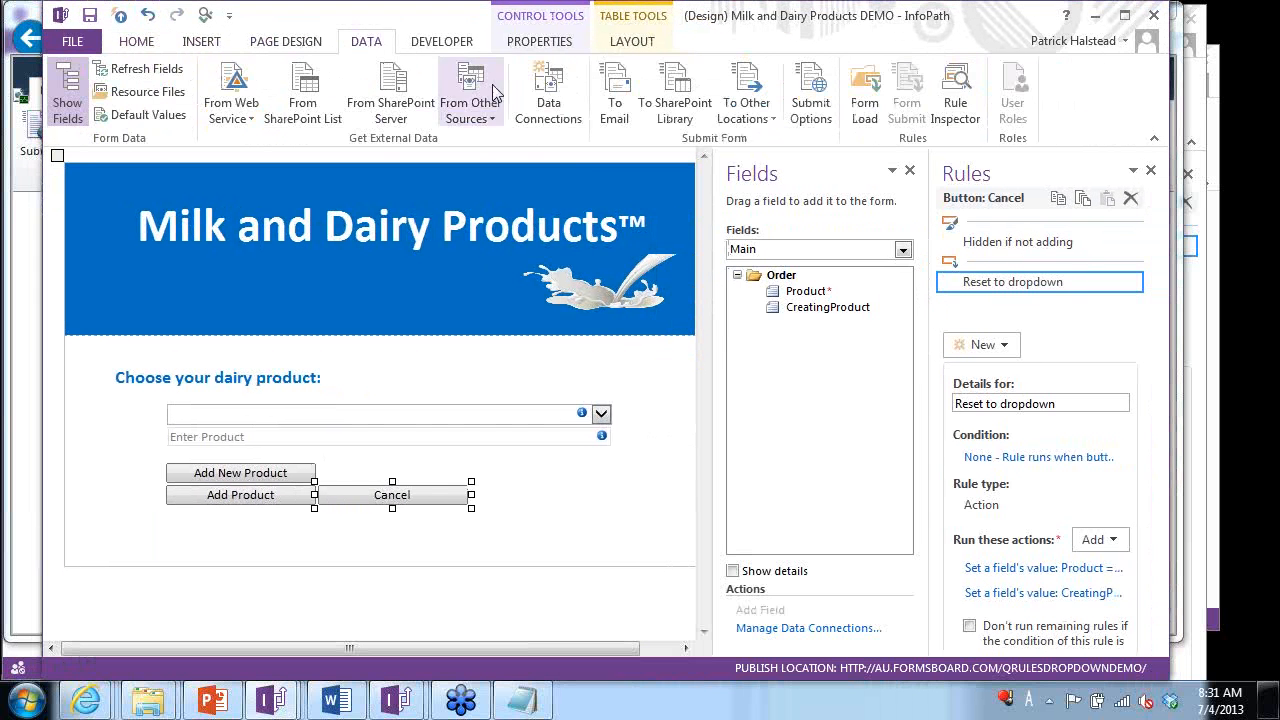
pyautogui.click(548, 100)
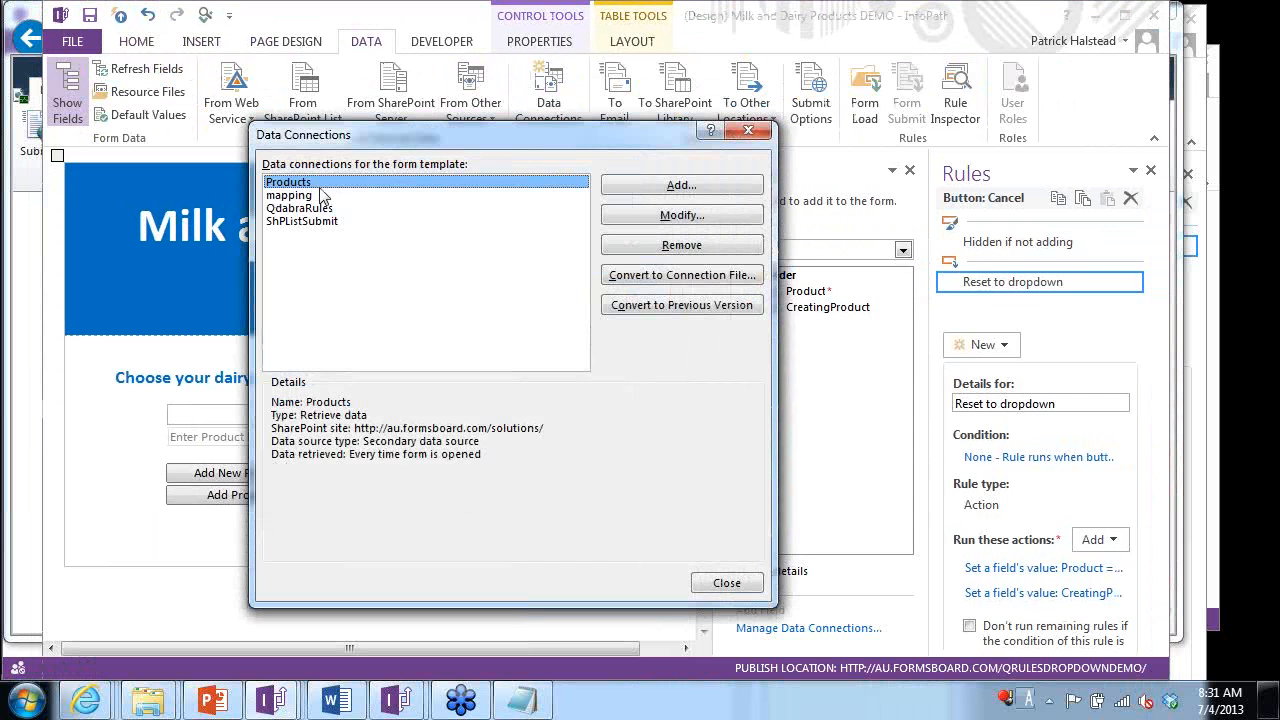
pyautogui.press('Escape')
# Compare the hiding rules of the product dropdown and the Enter Product text box, and inspect the Add Product button's rules.
pyautogui.click(428, 414)
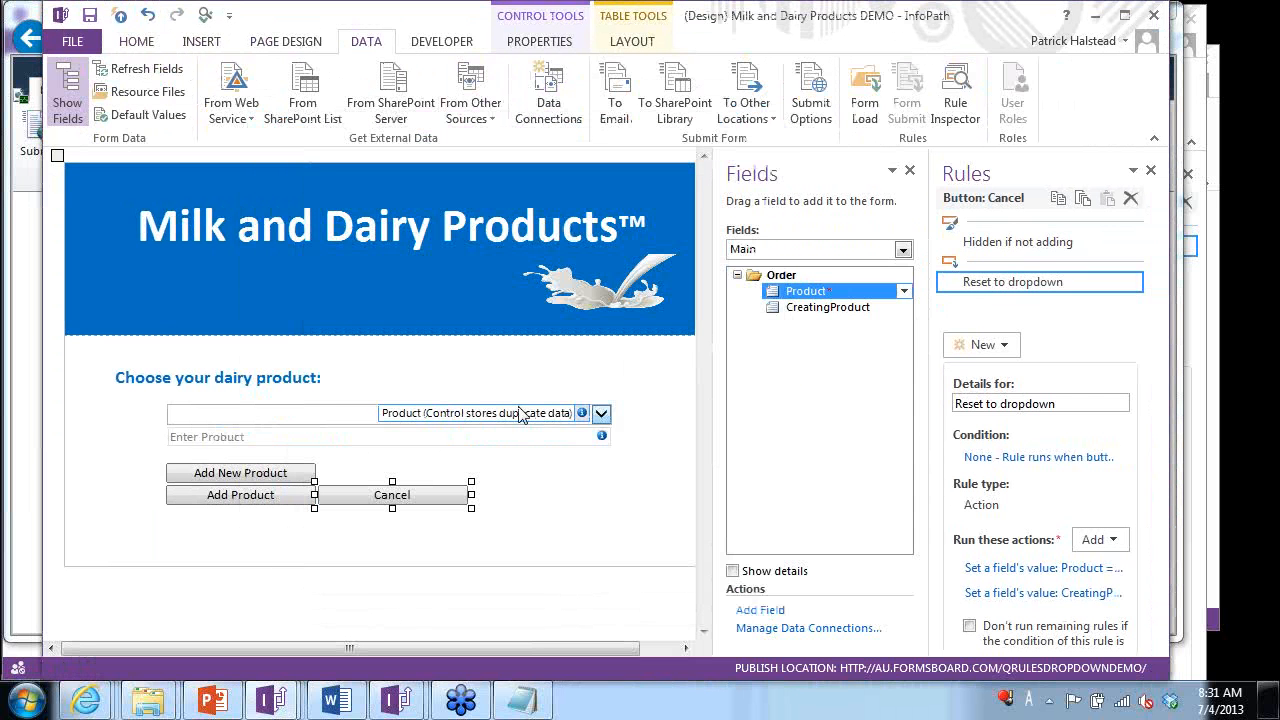
pyautogui.click(430, 443)
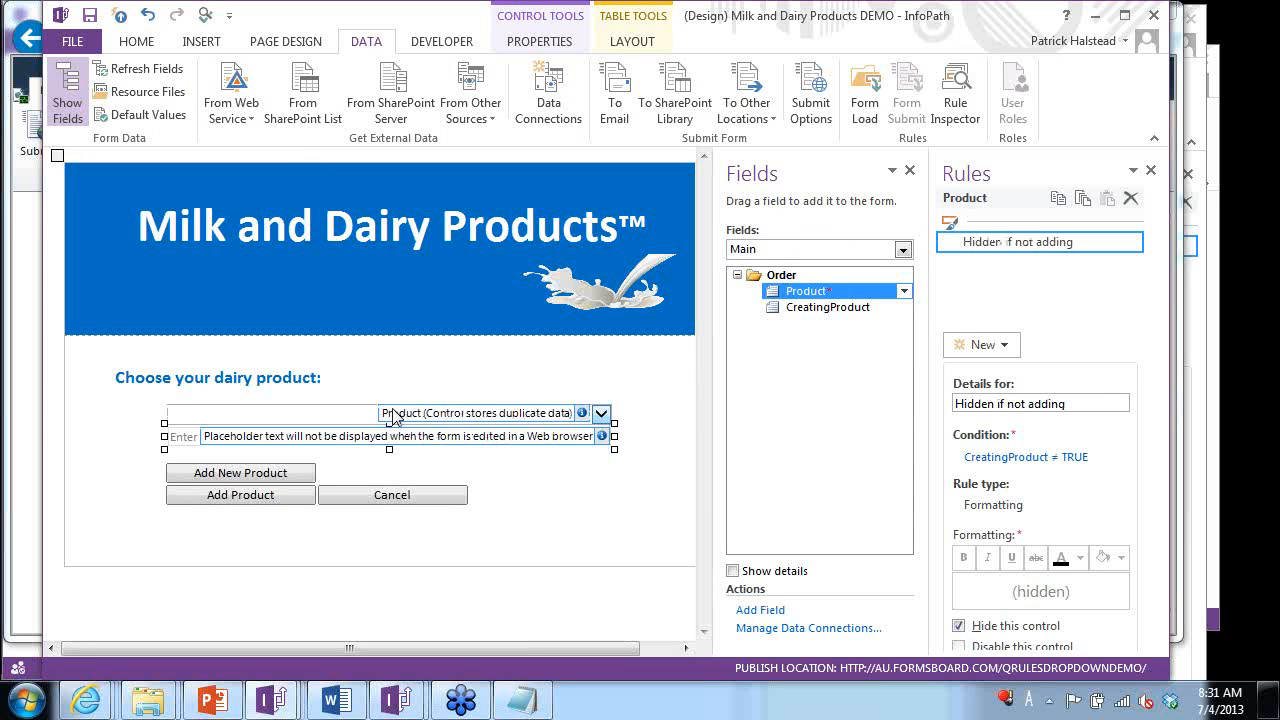
pyautogui.click(378, 415)
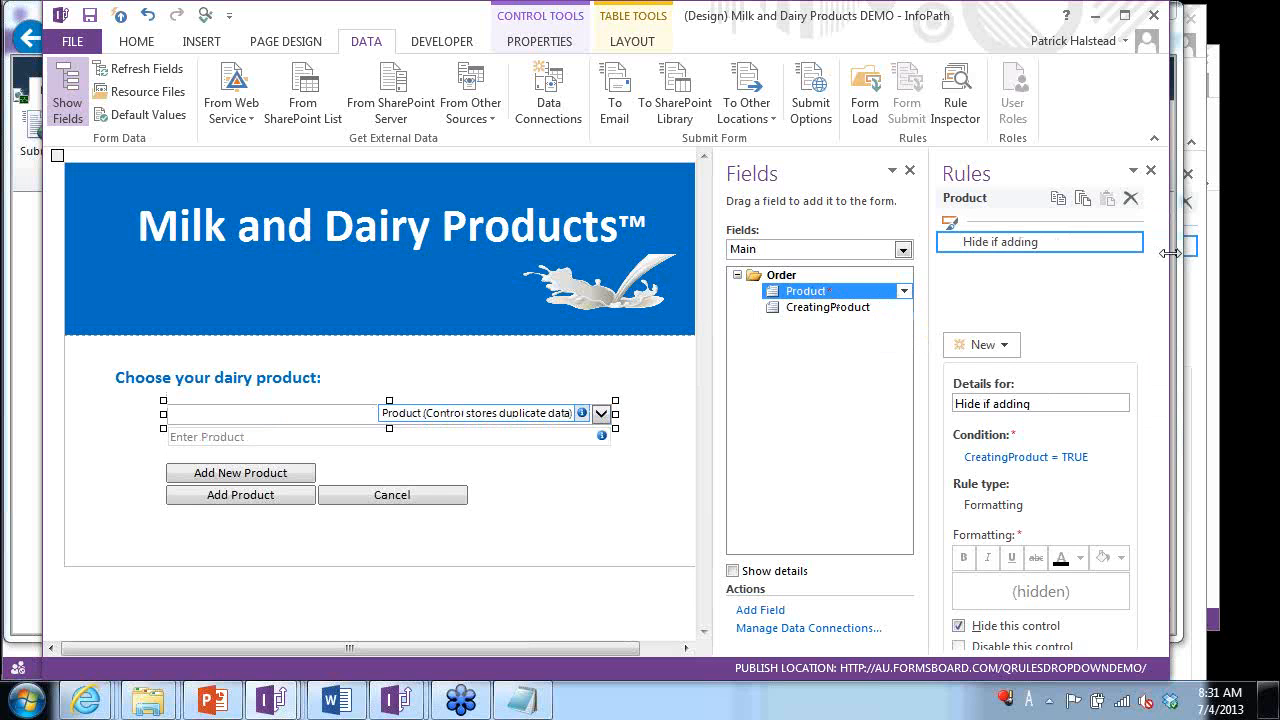
pyautogui.moveTo(1170, 253); pyautogui.dragTo(1217, 250)
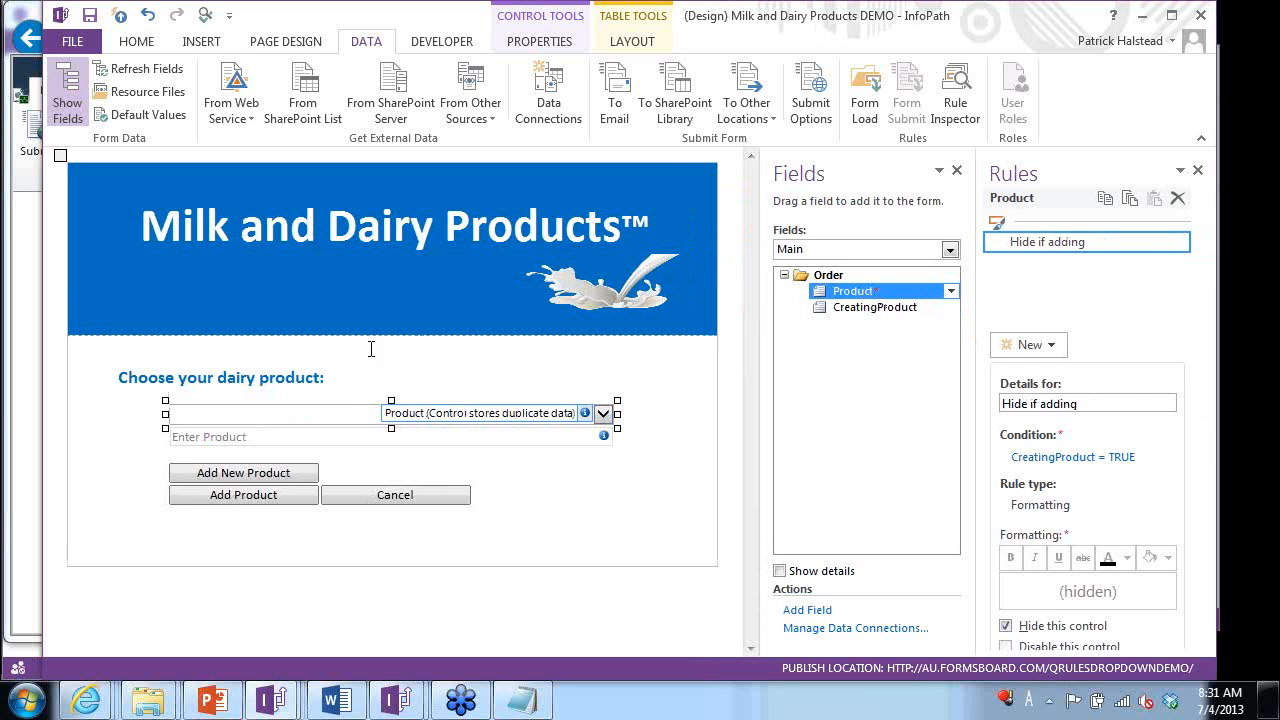
pyautogui.click(291, 429)
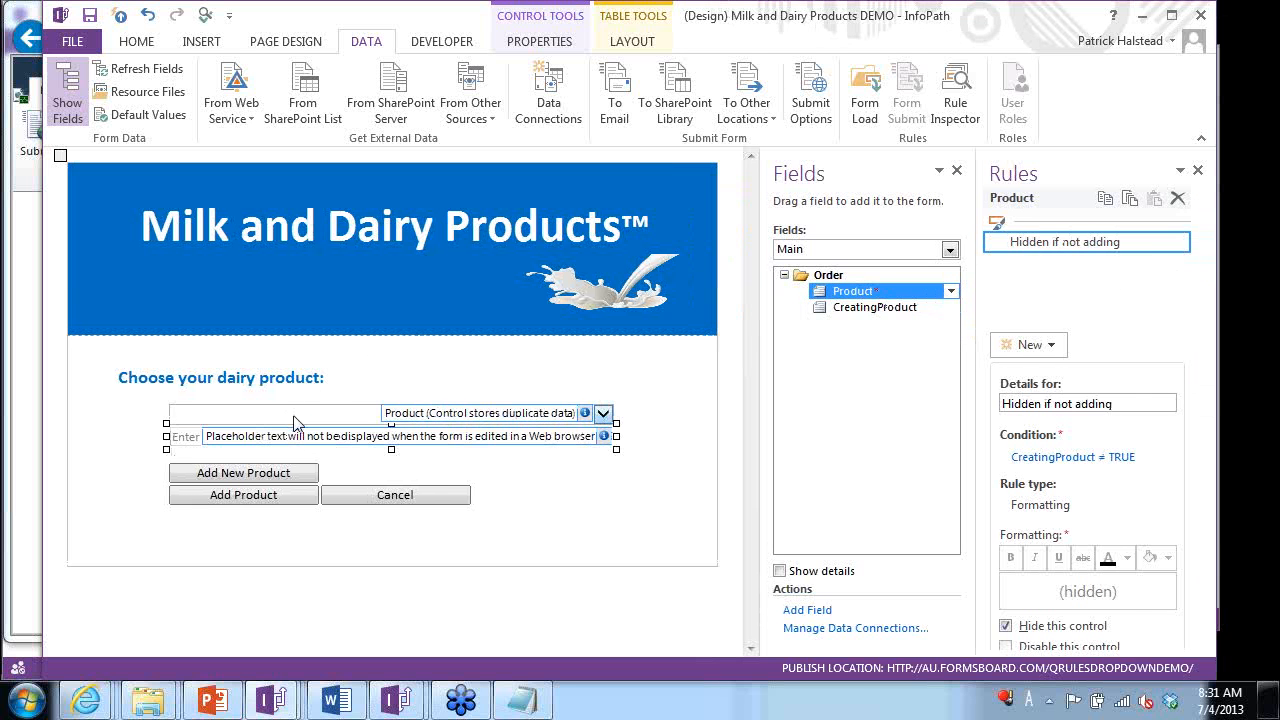
pyautogui.click(296, 416)
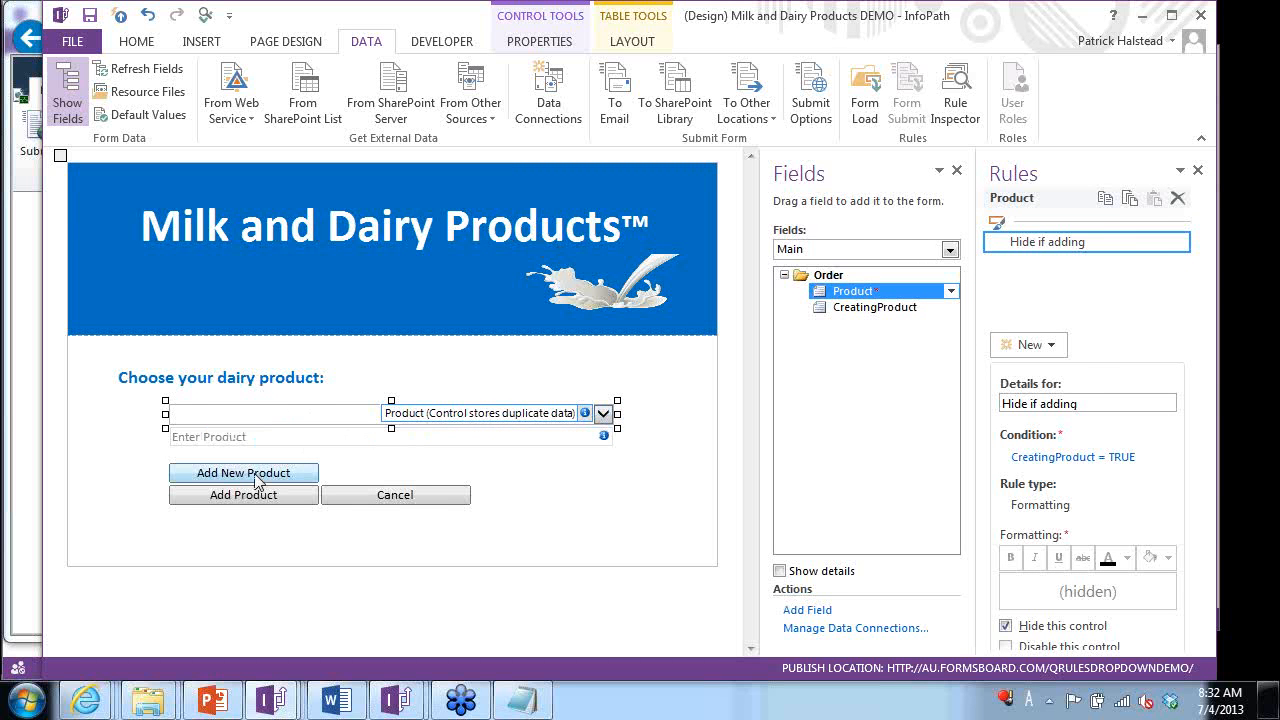
pyautogui.click(296, 440)
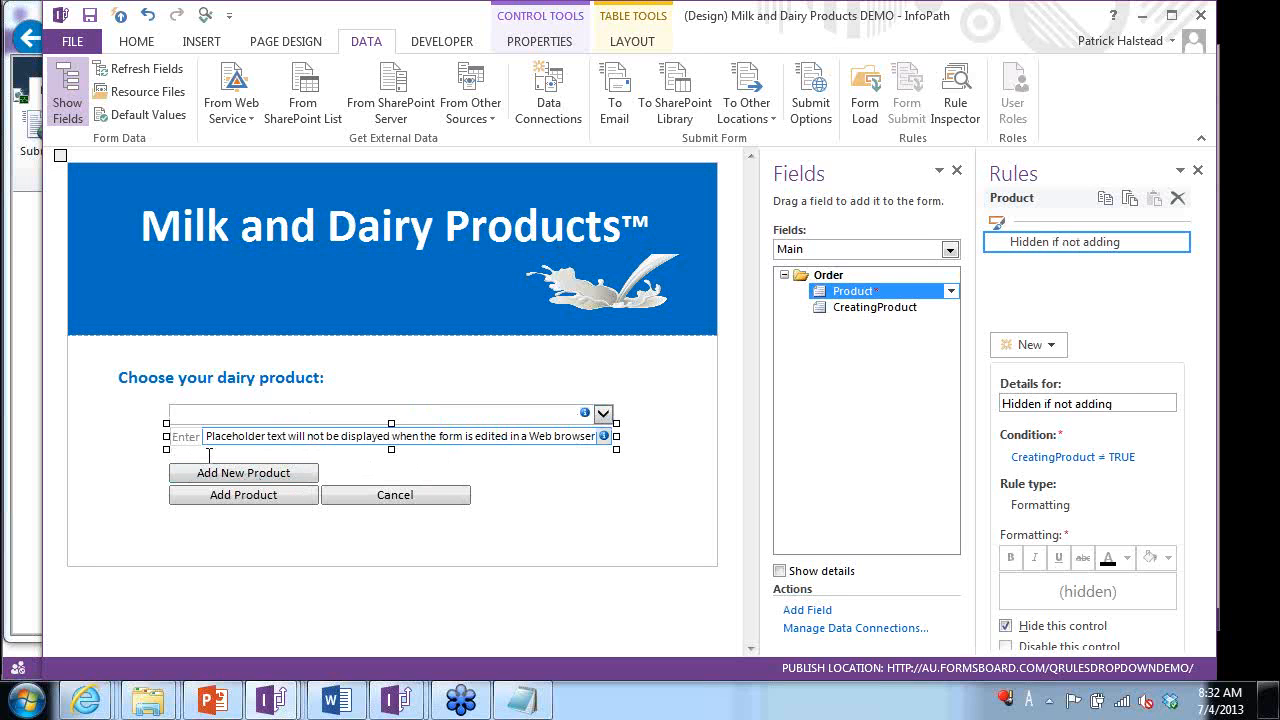
pyautogui.click(258, 505)
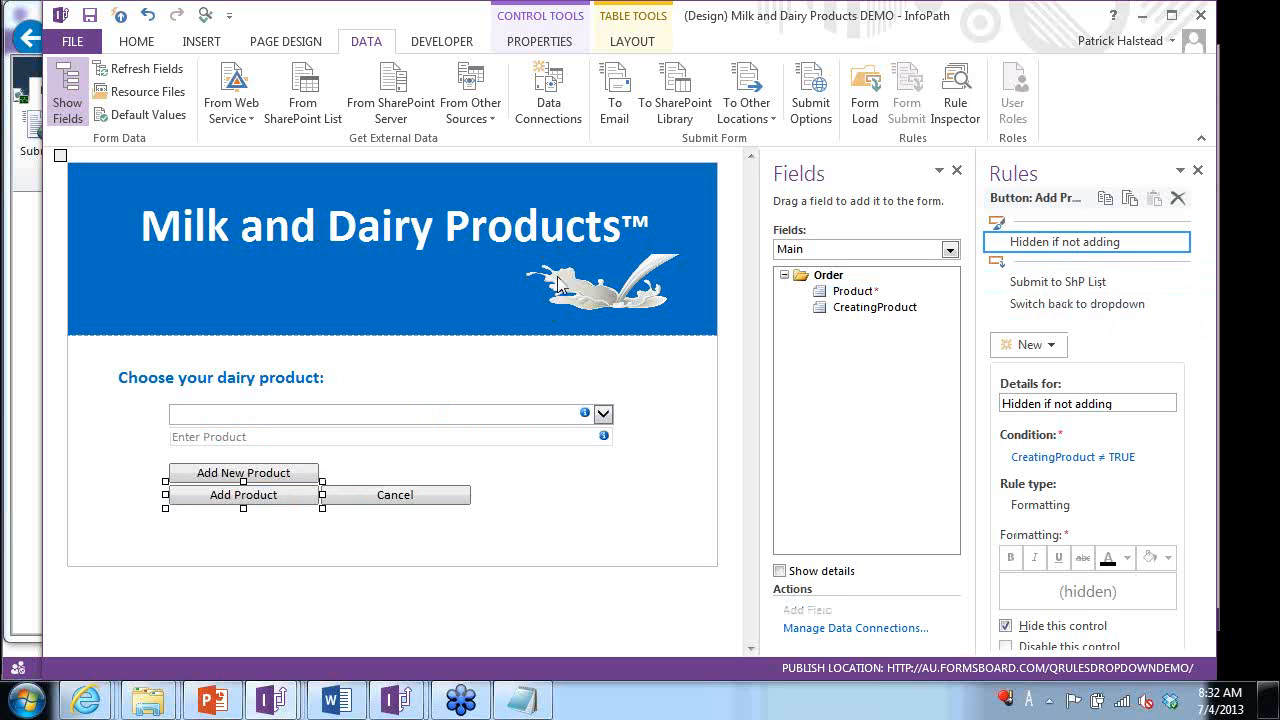
# Switch to the PowerPoint slide show and advance from the Webinar Kits slide to the Thank You slide.
pyautogui.hotkey('alt', 'Tab')
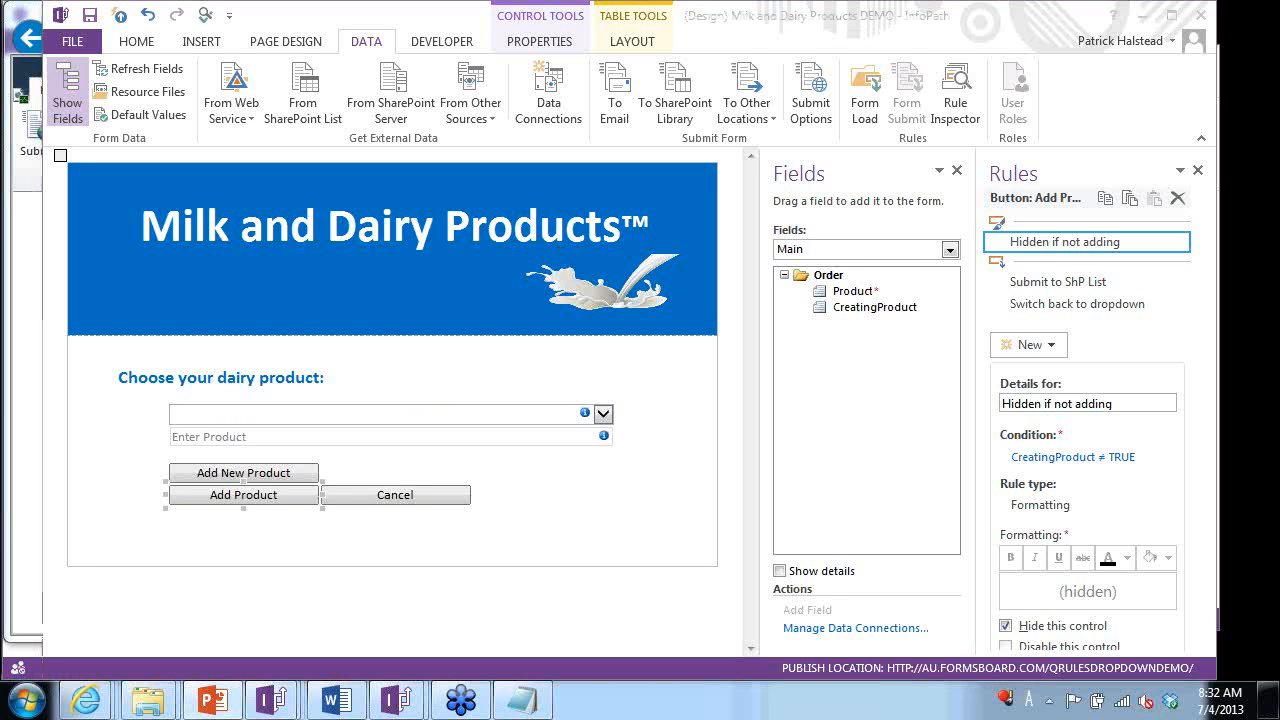
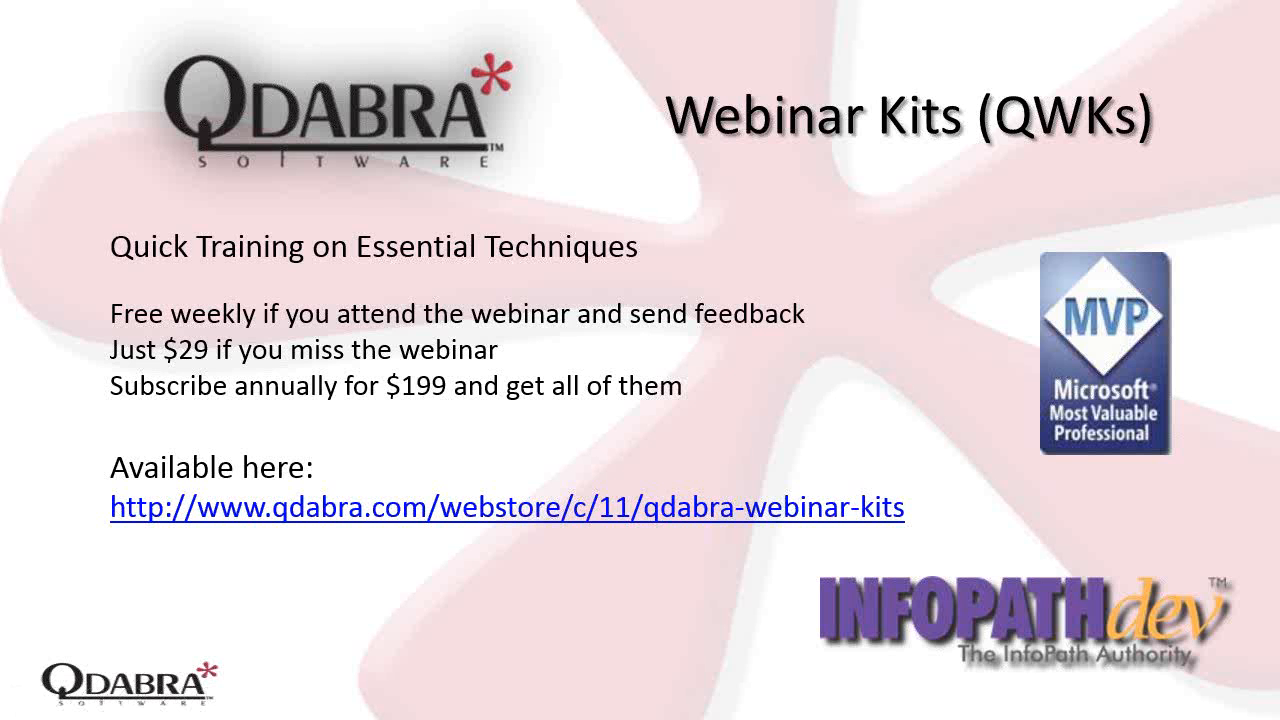
pyautogui.press('Right')
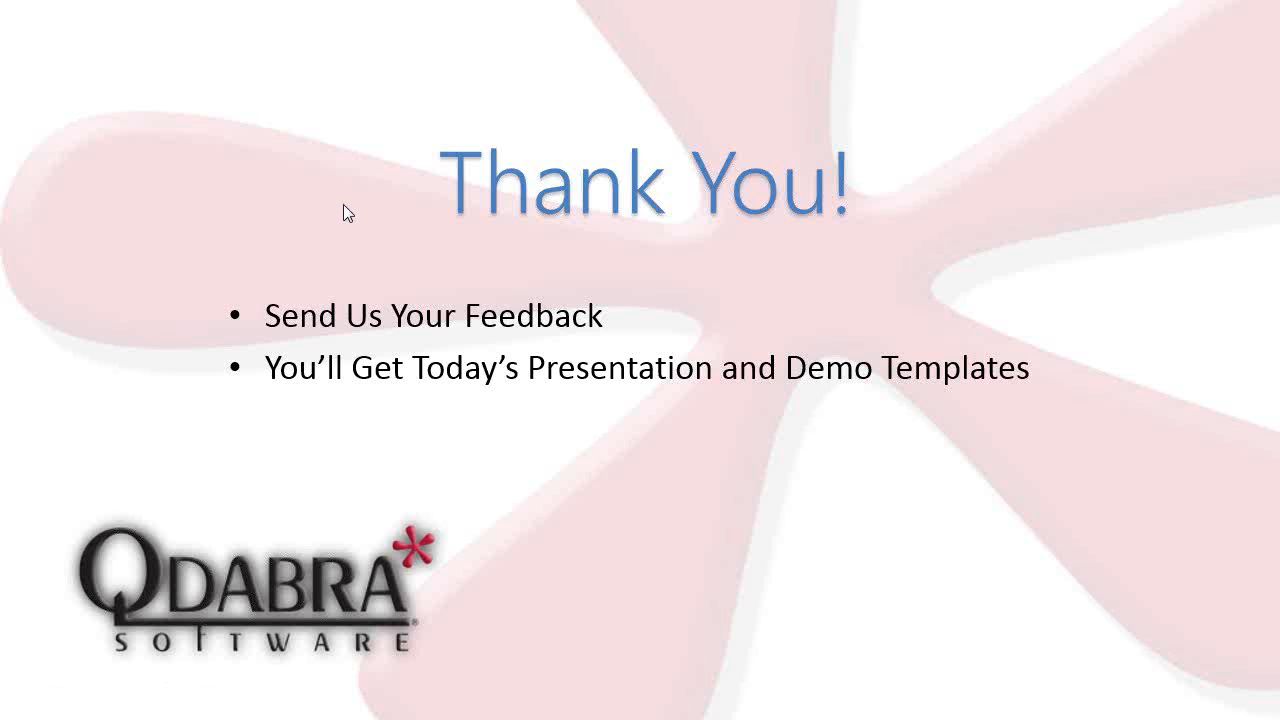
# Switch to the Customers DEMO2 template in InfoPath Designer.
pyautogui.hotkey('alt', 'Tab')
pyautogui.hotkey('alt', 'Tab')
pyautogui.hotkey('alt', 'Tab')
pyautogui.hotkey('alt', 'Tab')
pyautogui.hotkey('alt', 'Tab')
pyautogui.hotkey('alt', 'Tab')
pyautogui.hotkey('alt', 'Tab')
pyautogui.hotkey('alt', 'Tab')
pyautogui.hotkey('alt', 'Tab')
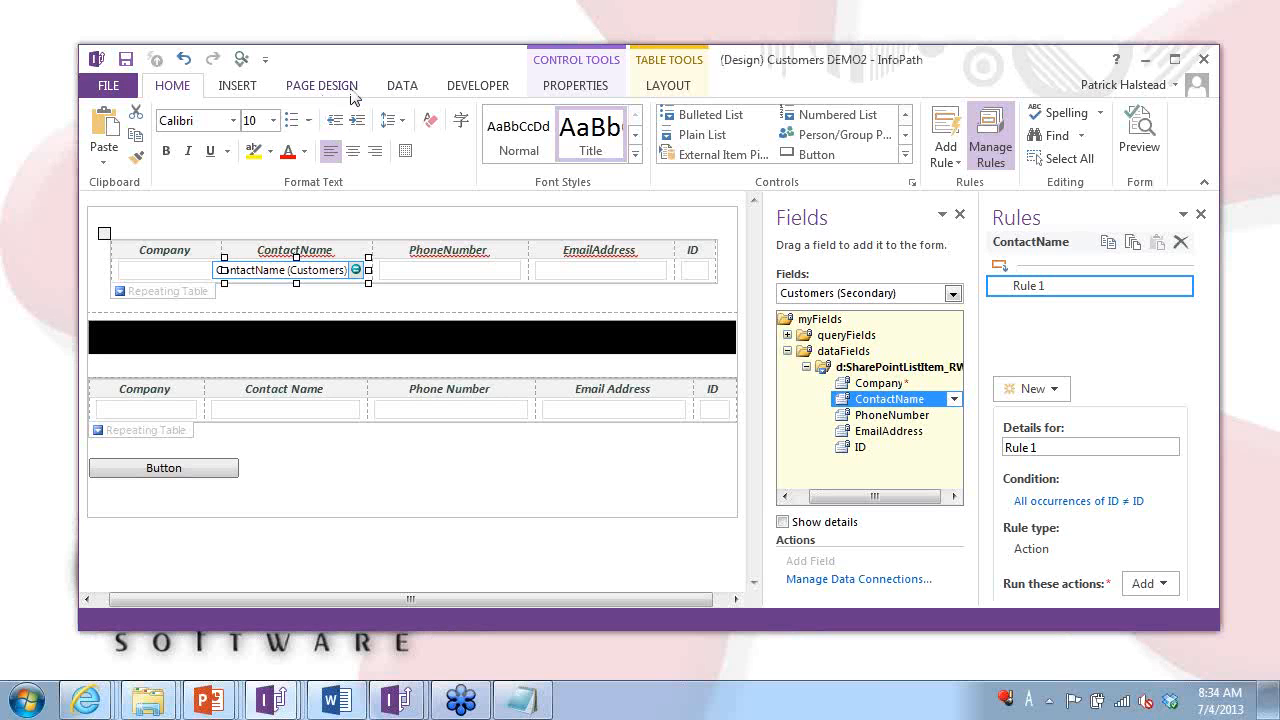
# Examine the details of the ListSubmit data connection in the Customers template.
pyautogui.click(405, 88)
pyautogui.click(585, 140)
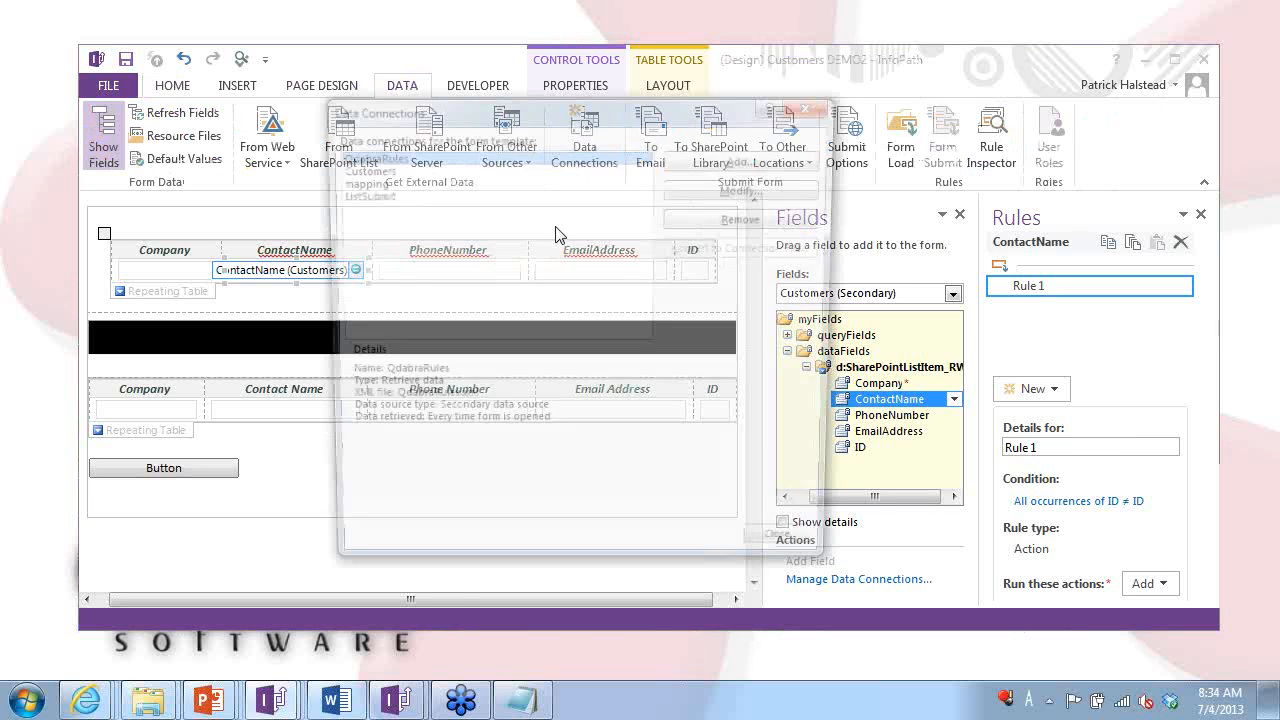
pyautogui.click(352, 196)
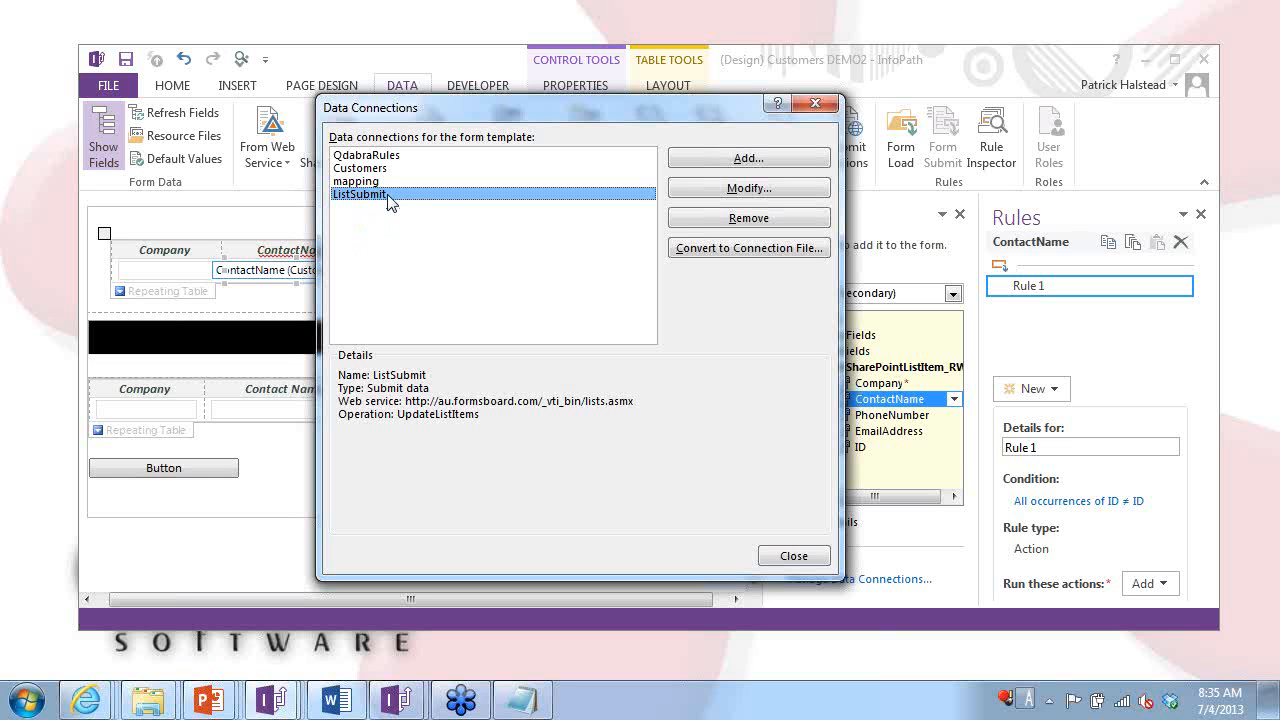
pyautogui.press('Escape')
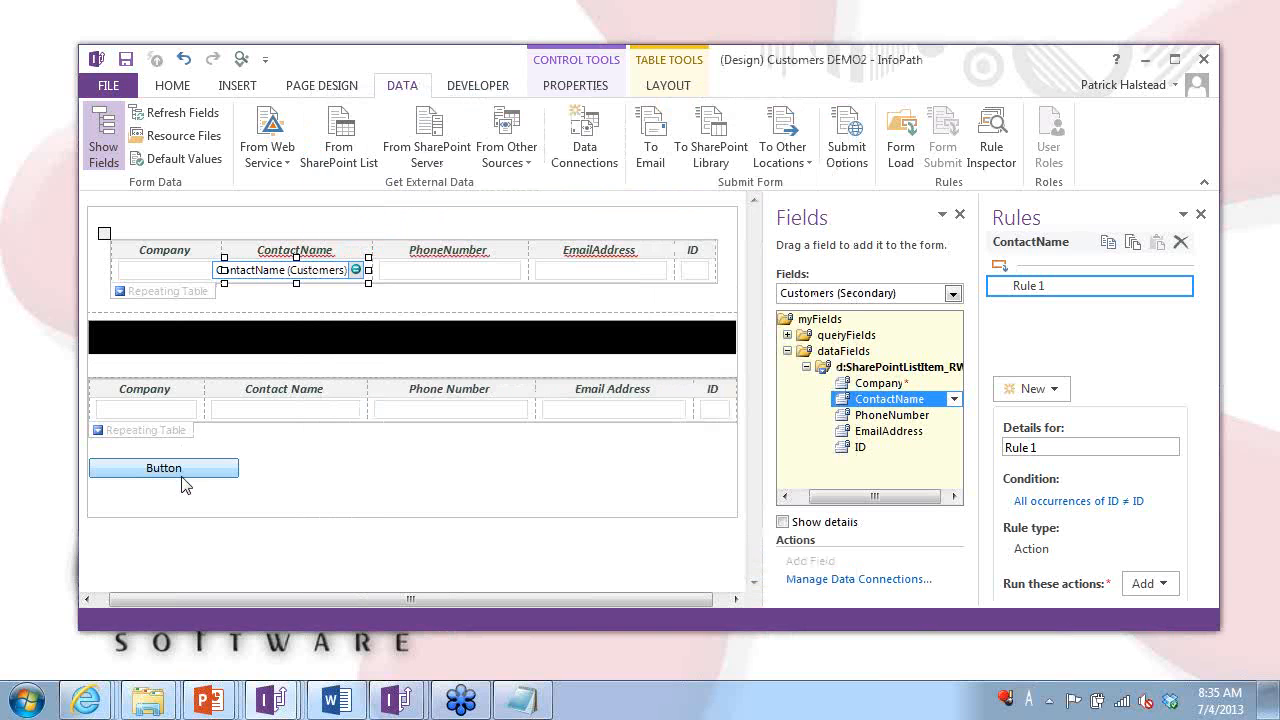
# Inspect the form button's Rule 1, examining the value that its first action sets for the Command field.
pyautogui.click(182, 484)
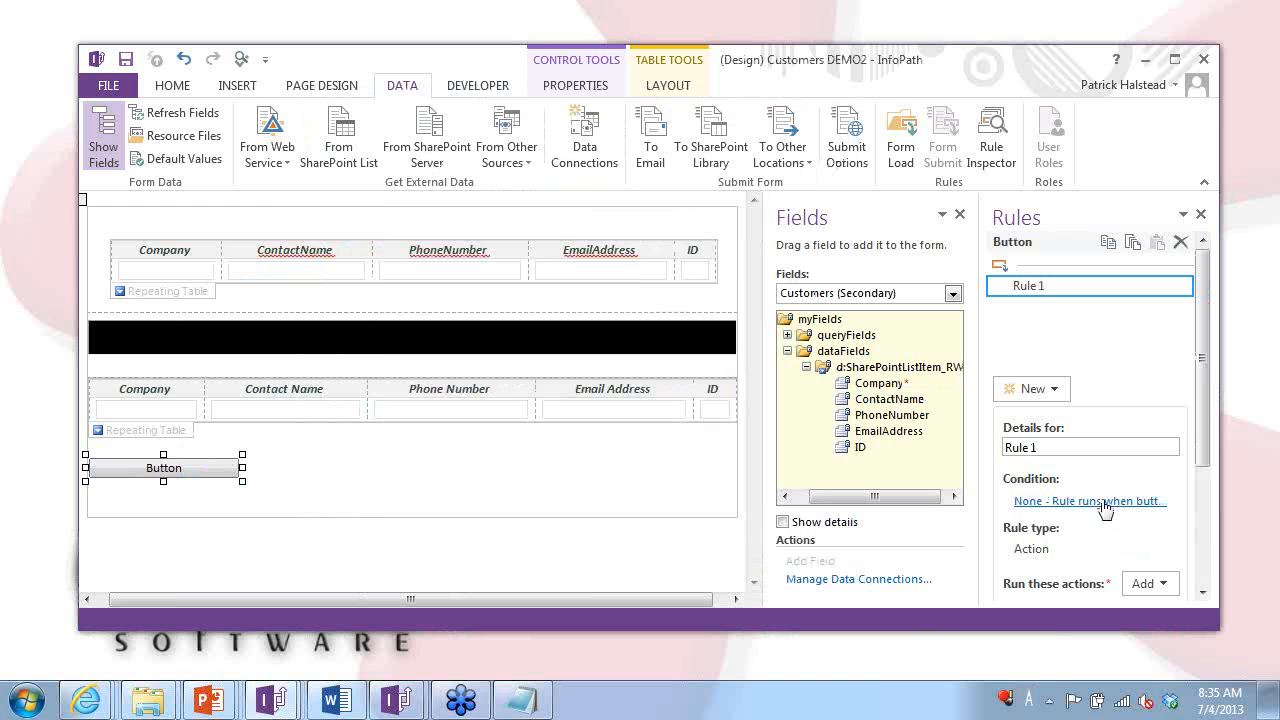
pyautogui.click(1206, 548)
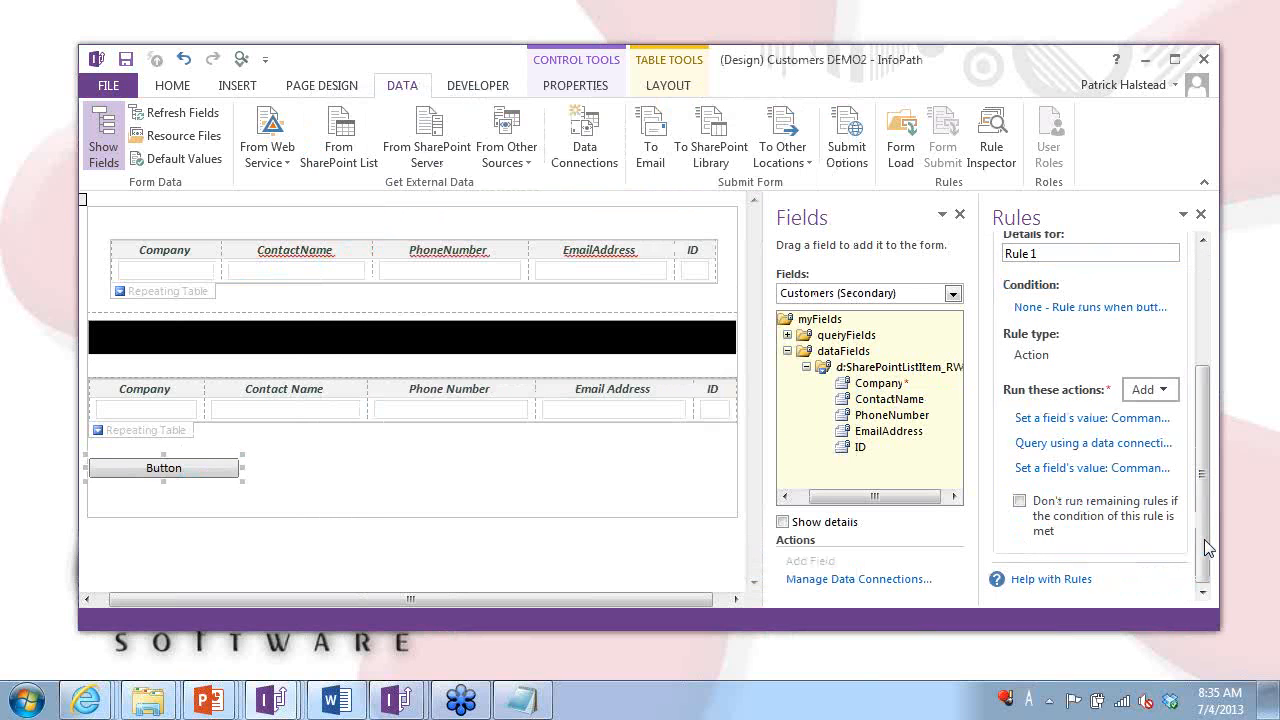
pyautogui.click(1077, 418)
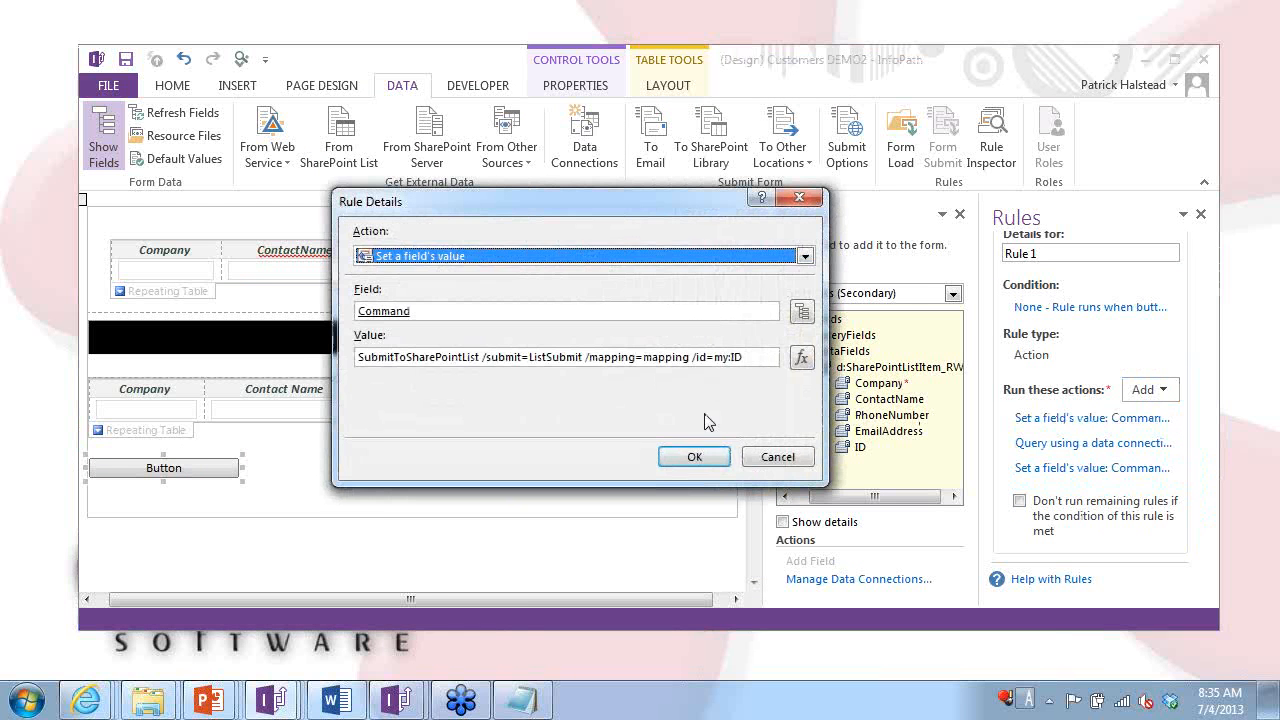
pyautogui.doubleClick(556, 360)
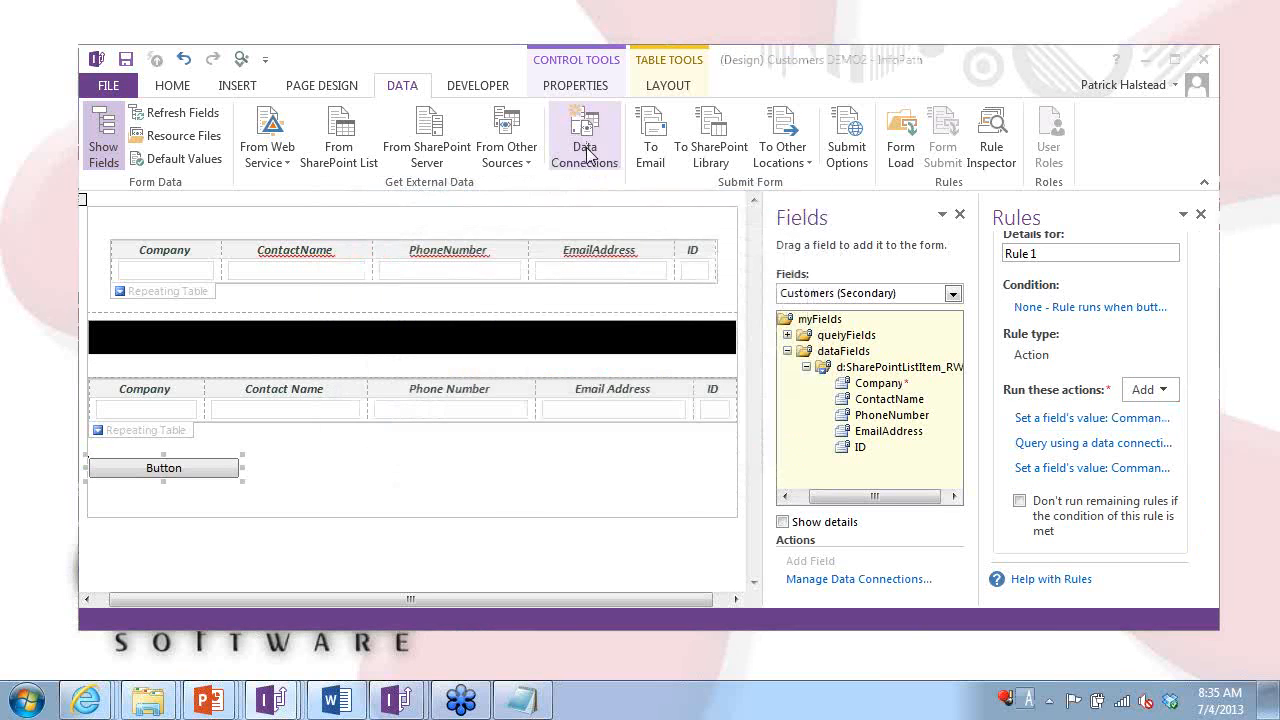
# Check the ListSubmit data connection and the Command value in the first action of the button's Rule 1.
pyautogui.click(585, 160)
pyautogui.click(386, 196)
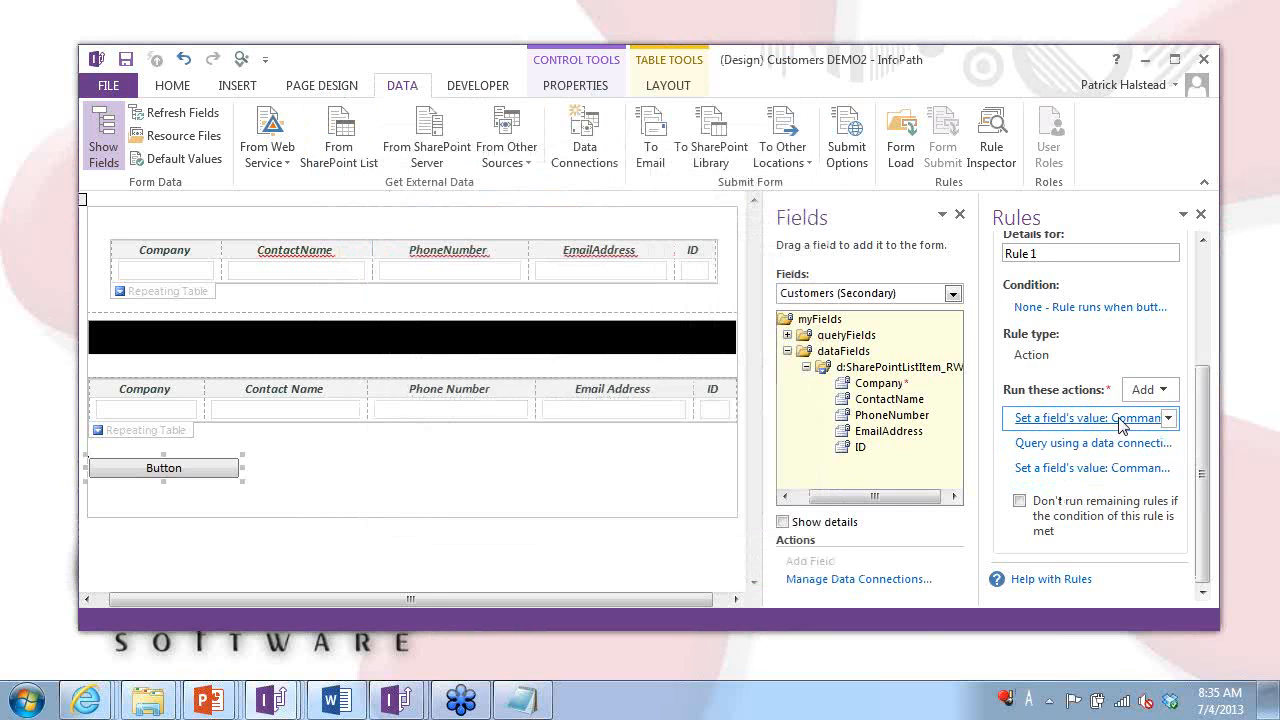
pyautogui.click(1122, 420)
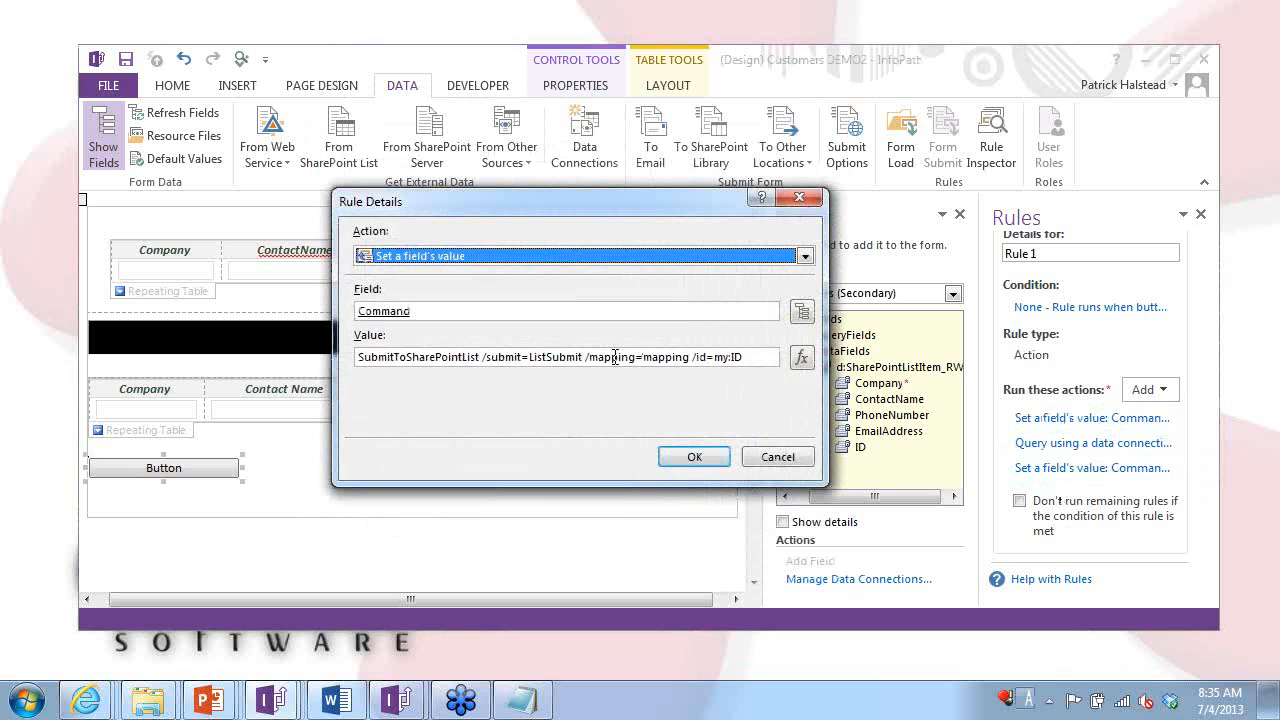
pyautogui.doubleClick(558, 357)
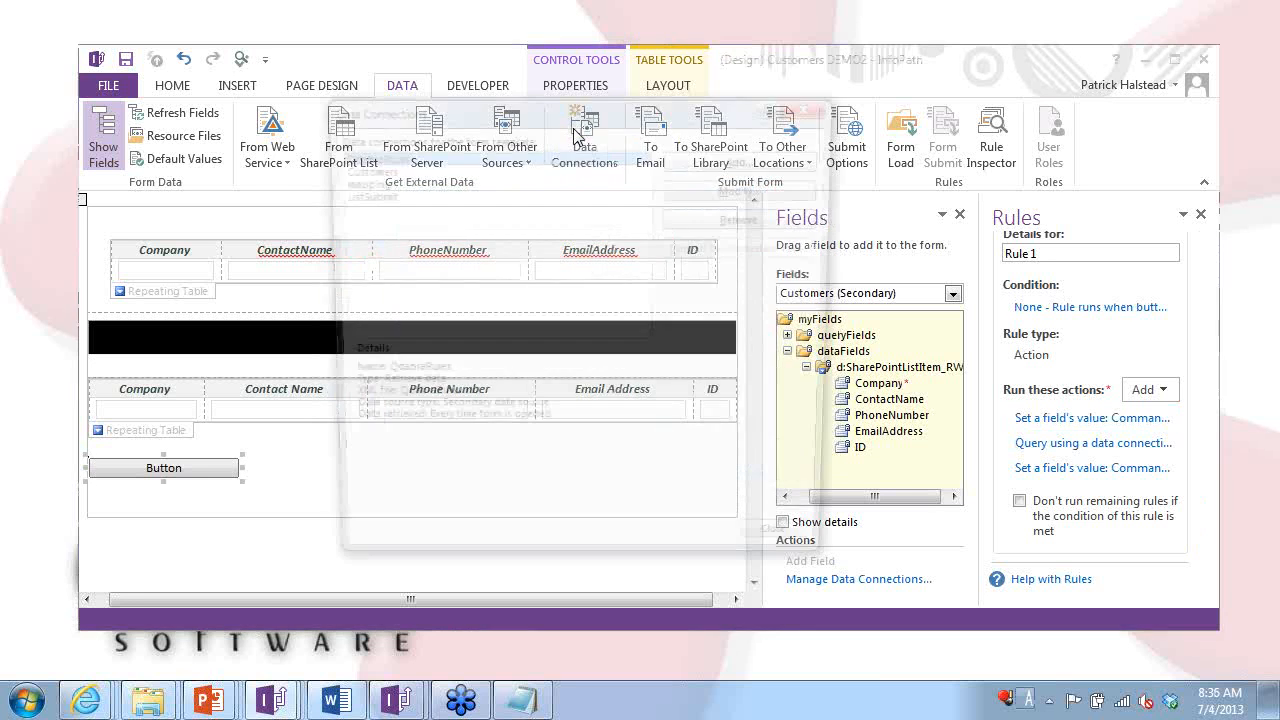
# Look up the mapping and ListSubmit entries among the template's data connections.
pyautogui.click(343, 181)
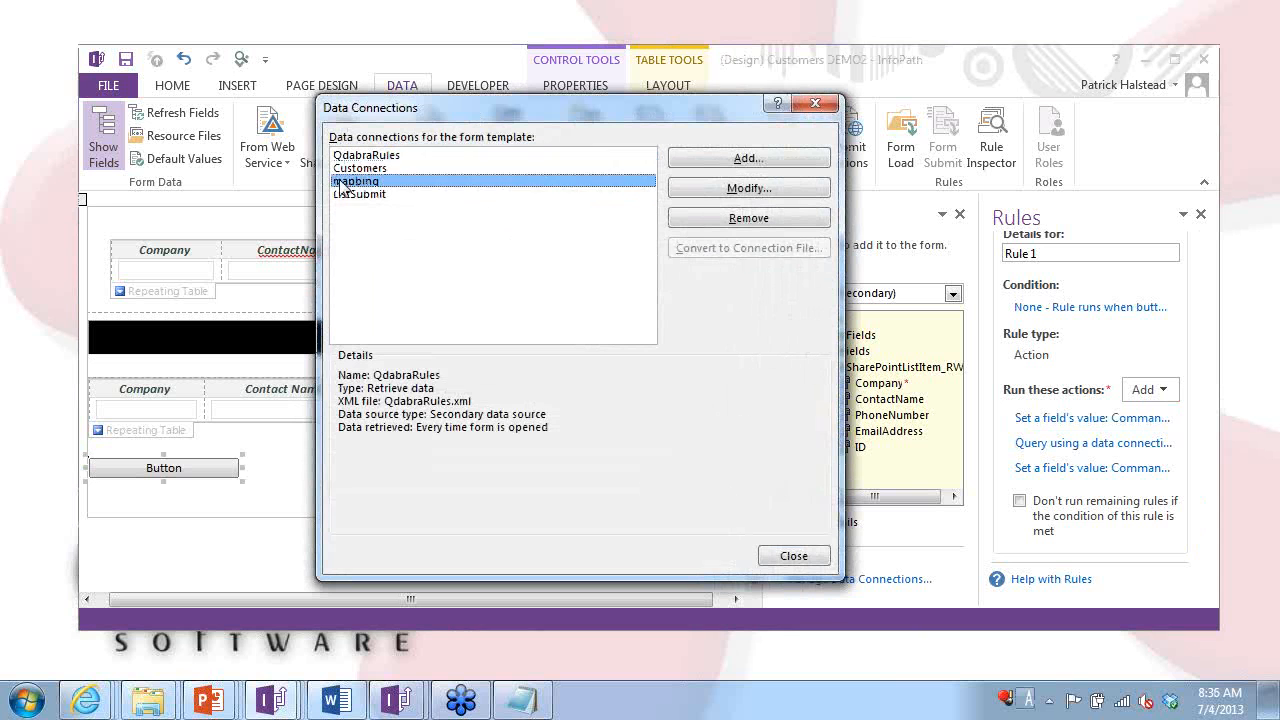
pyautogui.click(378, 194)
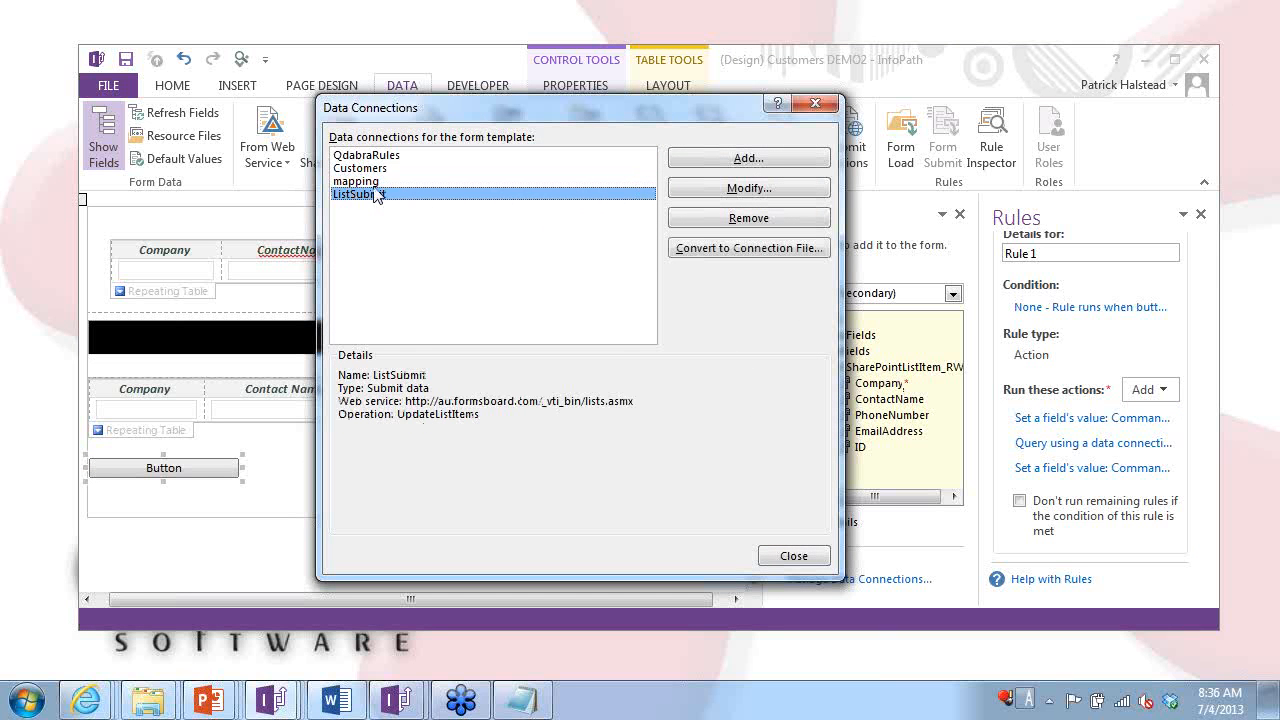
pyautogui.press('Escape')
# Reopen Rule 1's first action and examine the ListSubmit and mapping parameters in its Command value.
pyautogui.click(1092, 418)
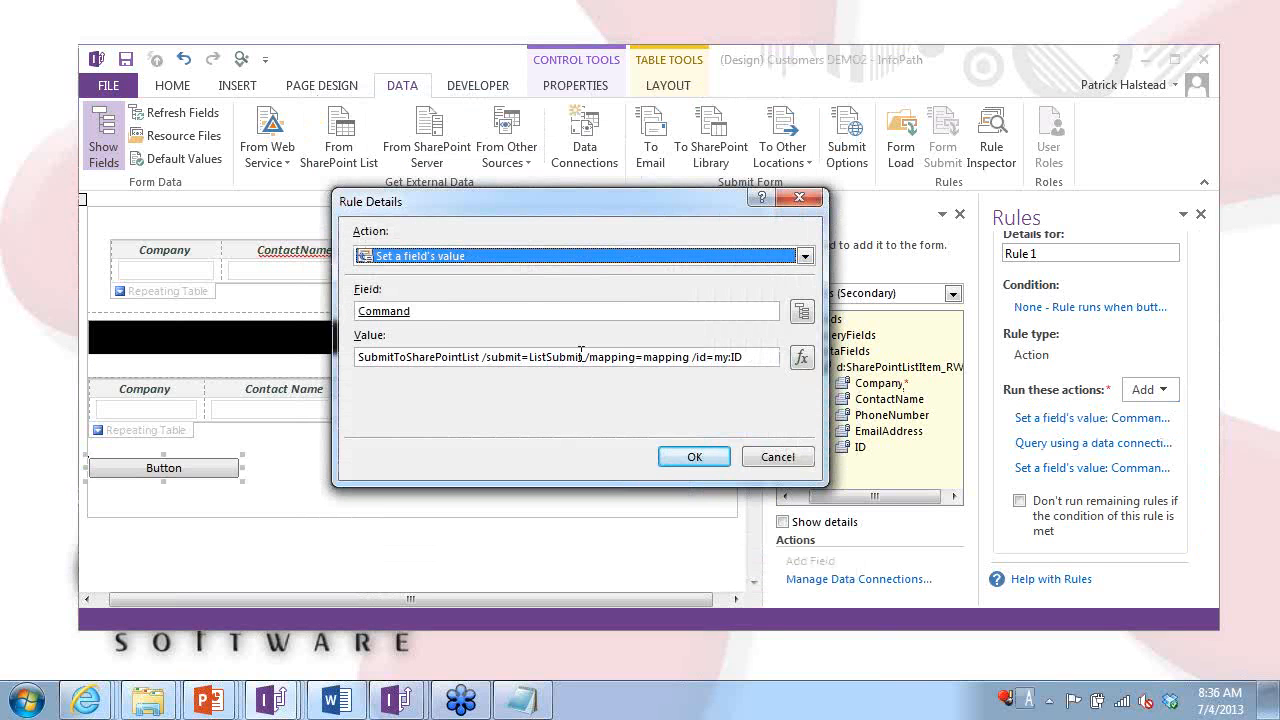
pyautogui.click(581, 356)
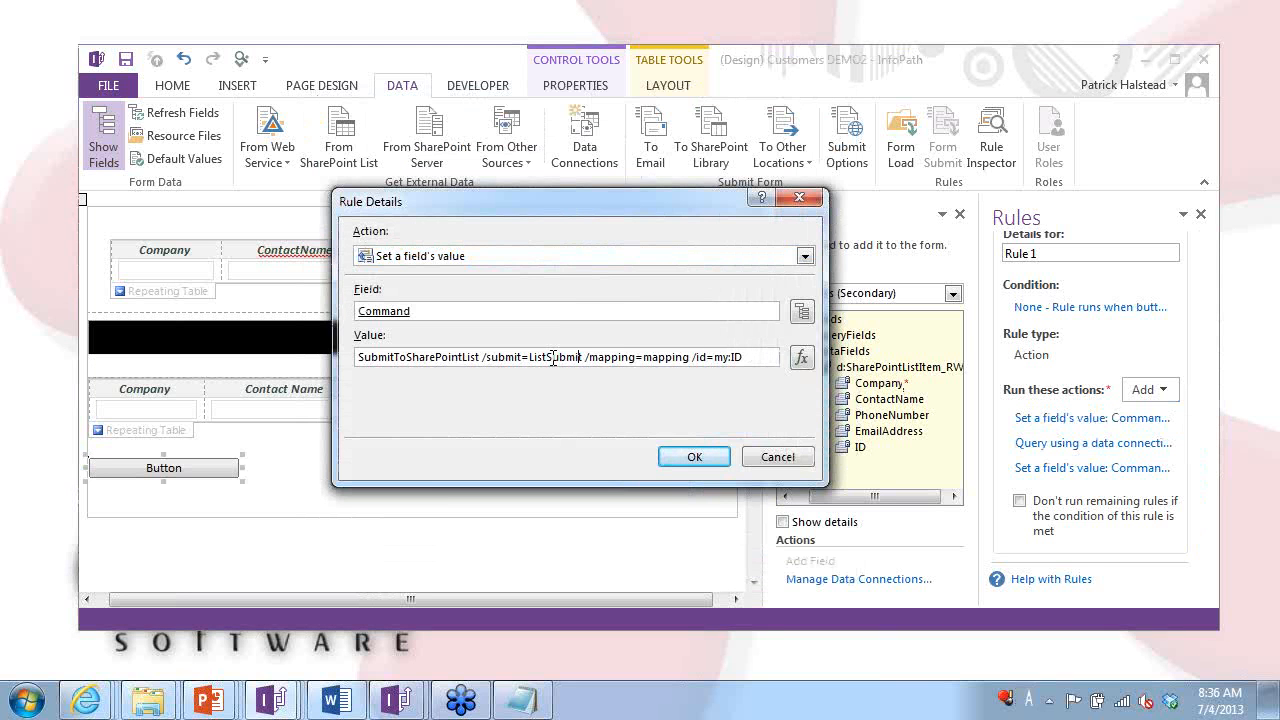
pyautogui.press('Right')
pyautogui.press('Return')
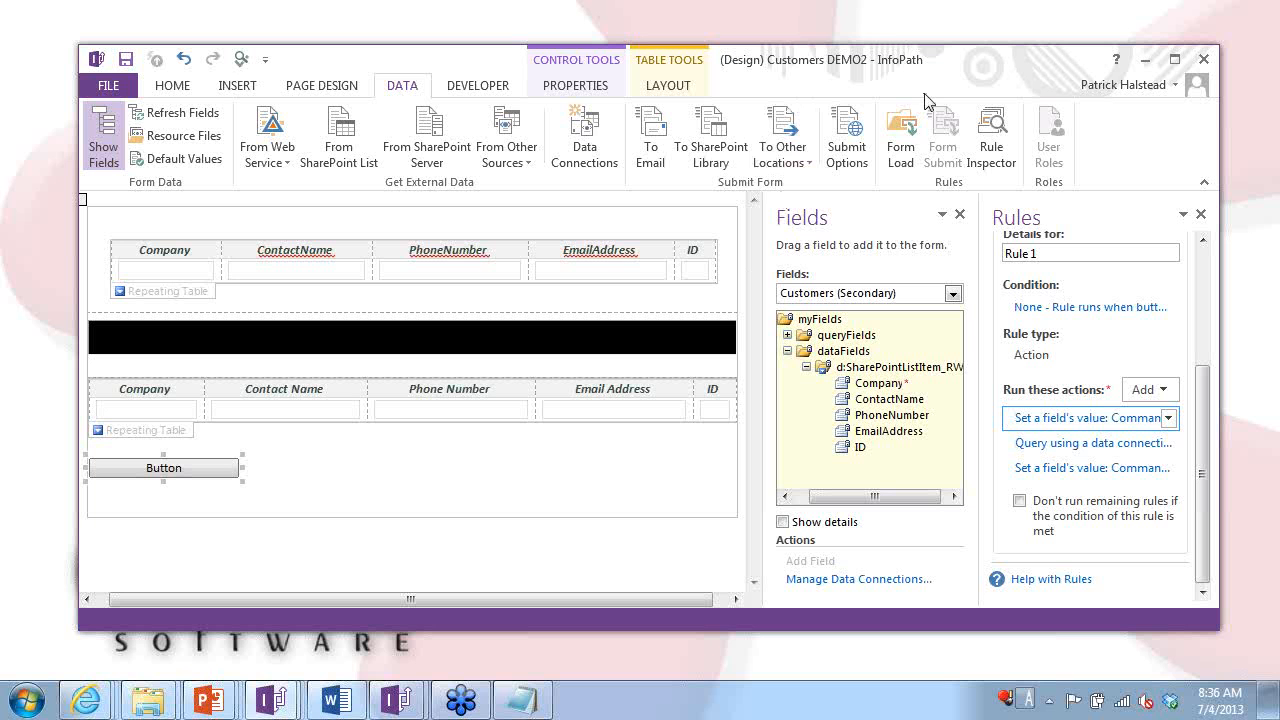
# Select the upper repeating table, expand queryFields in the Customers data source, and enlarge the Designer window.
pyautogui.click(195, 300)
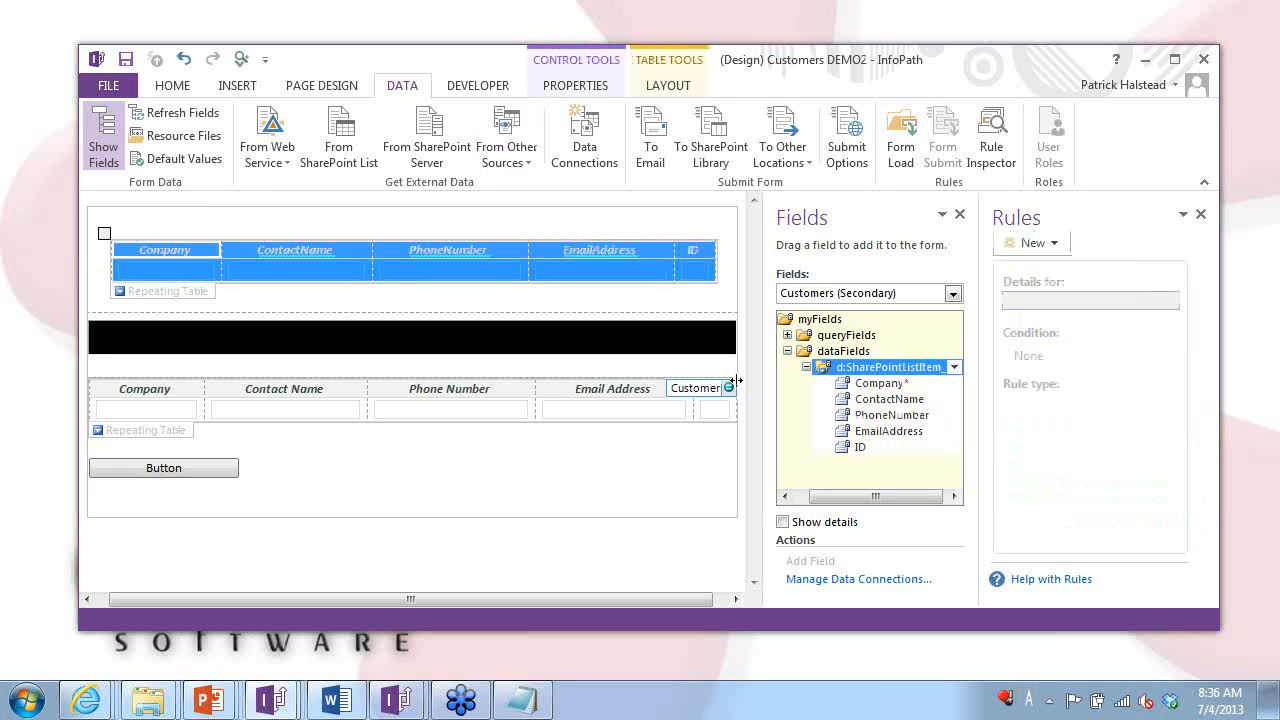
pyautogui.click(787, 335)
pyautogui.click(806, 351)
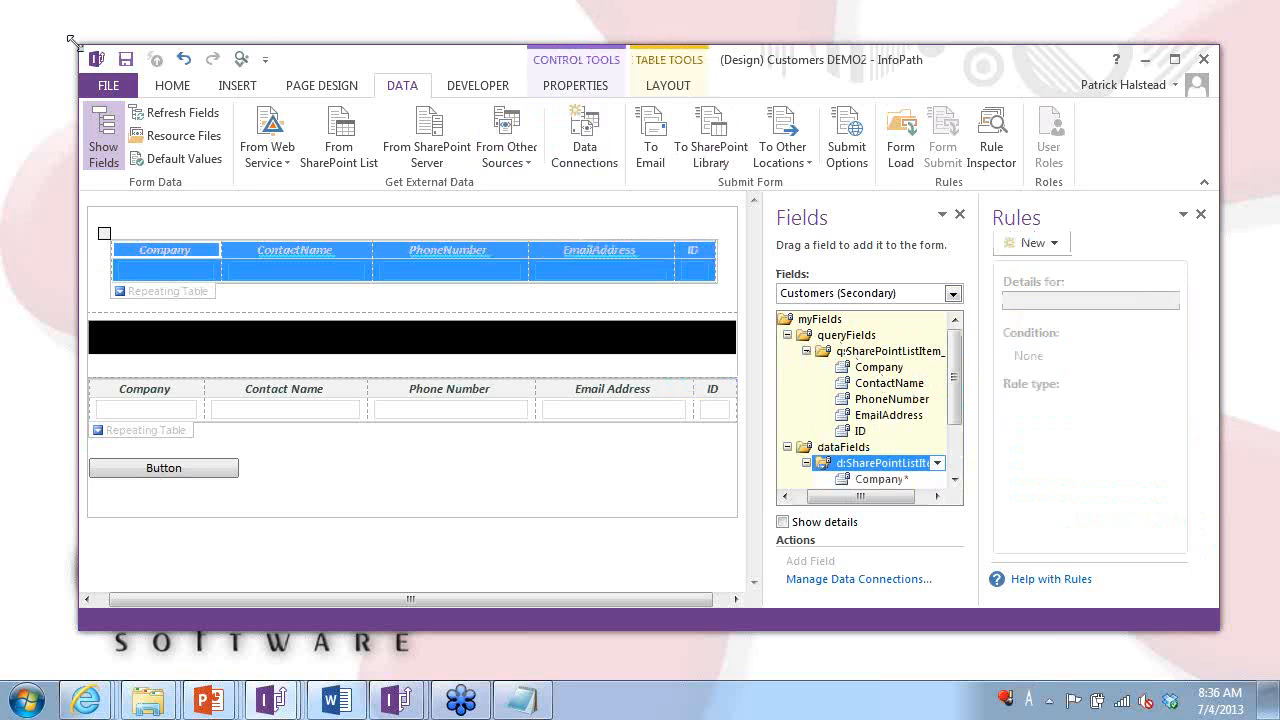
pyautogui.moveTo(70, 40); pyautogui.dragTo(11, 4)
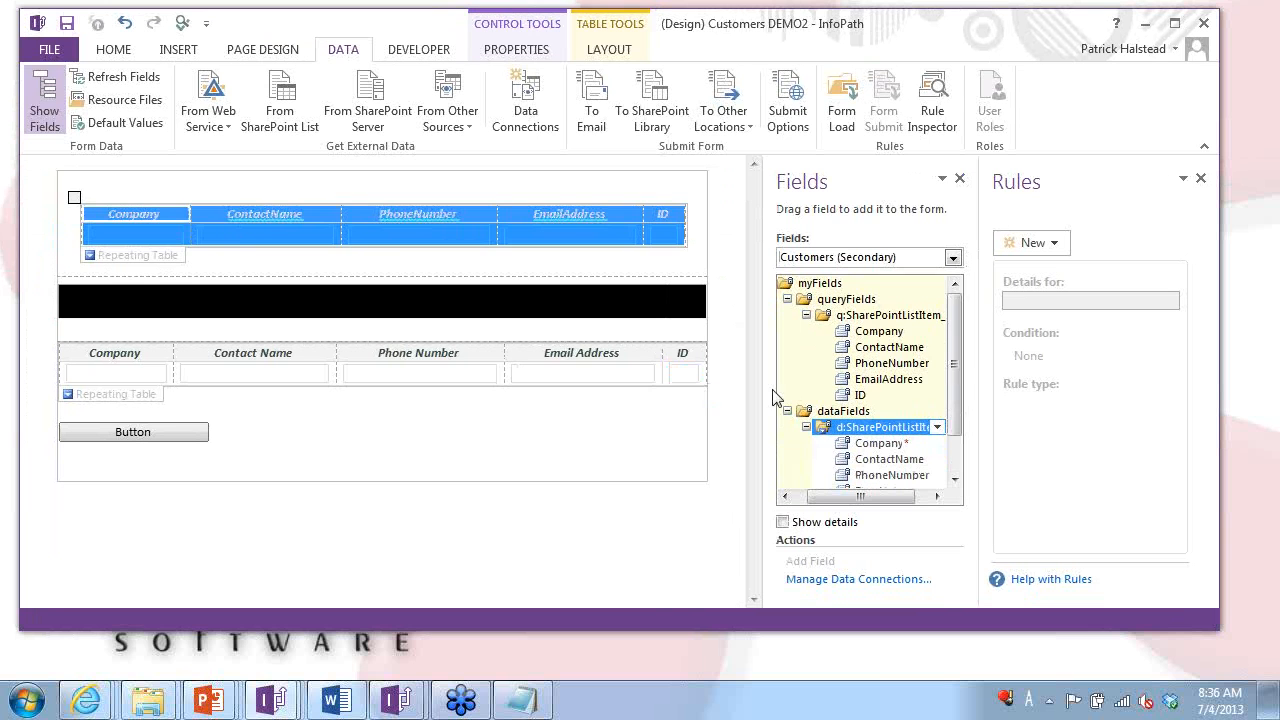
# Examine the query fields of the Customers data source, including the properties of the ID field.
pyautogui.click(880, 315)
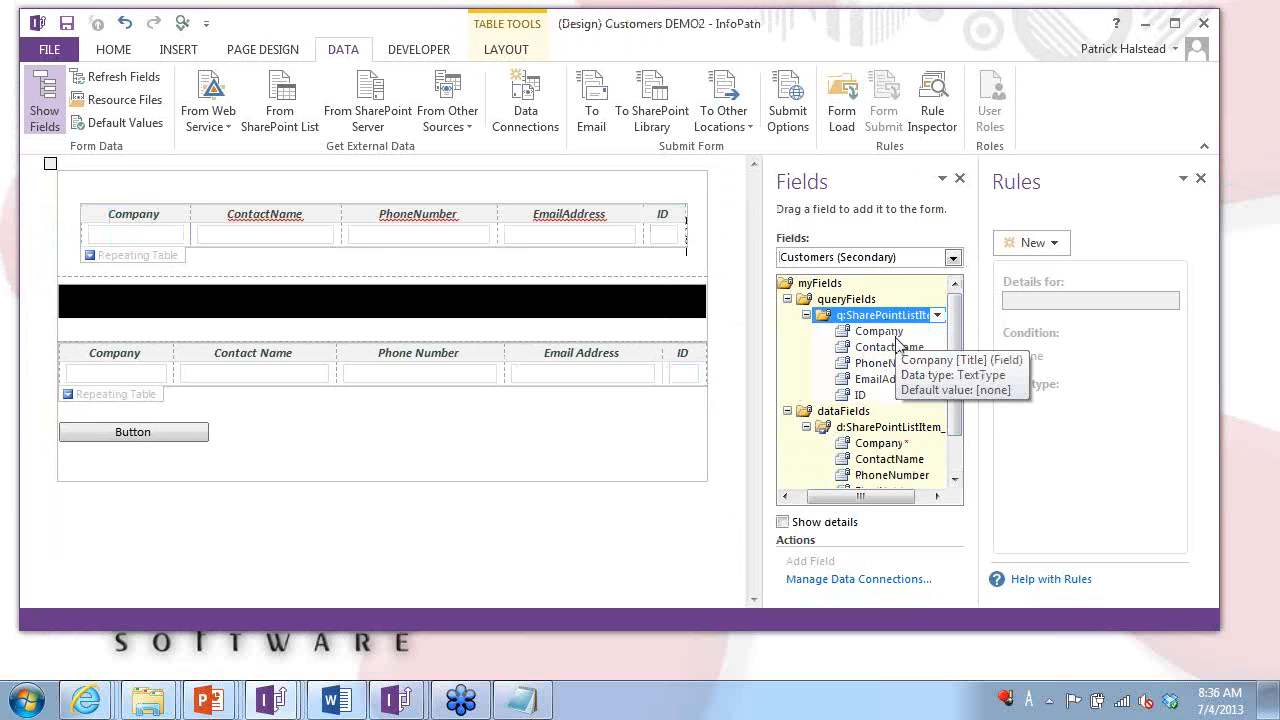
pyautogui.click(887, 335)
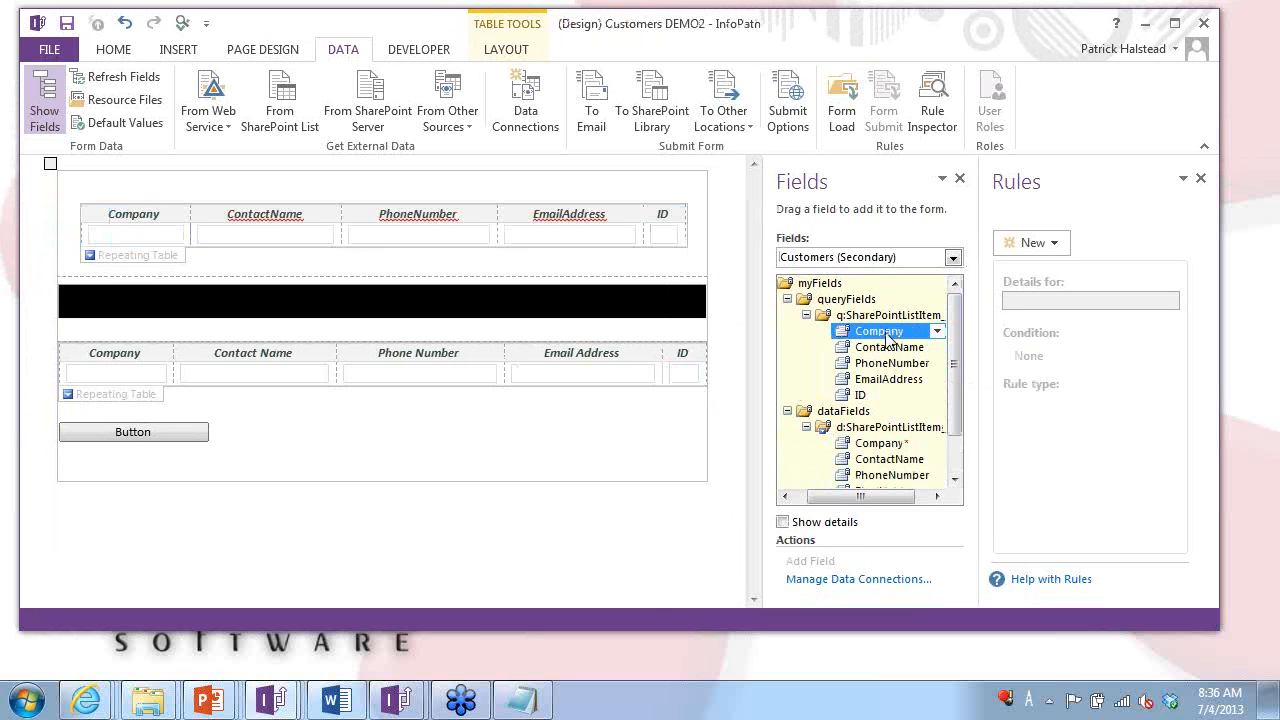
pyautogui.doubleClick(862, 396)
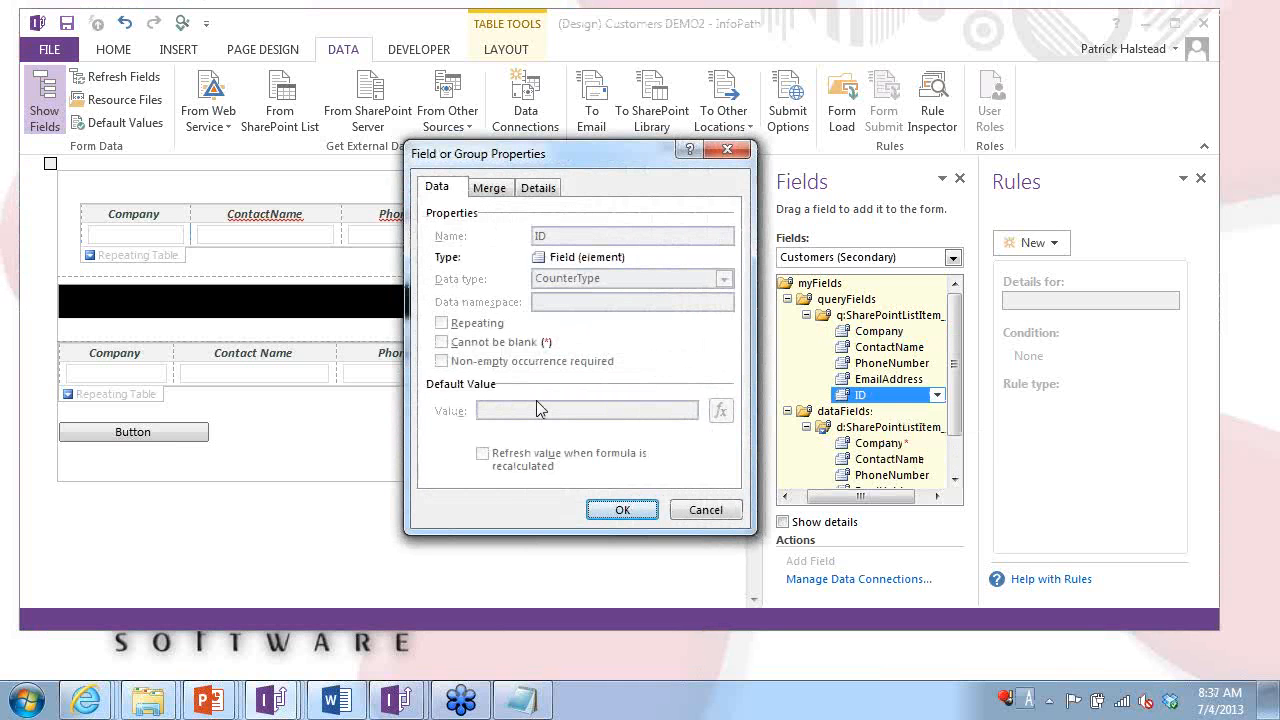
pyautogui.press('Return')
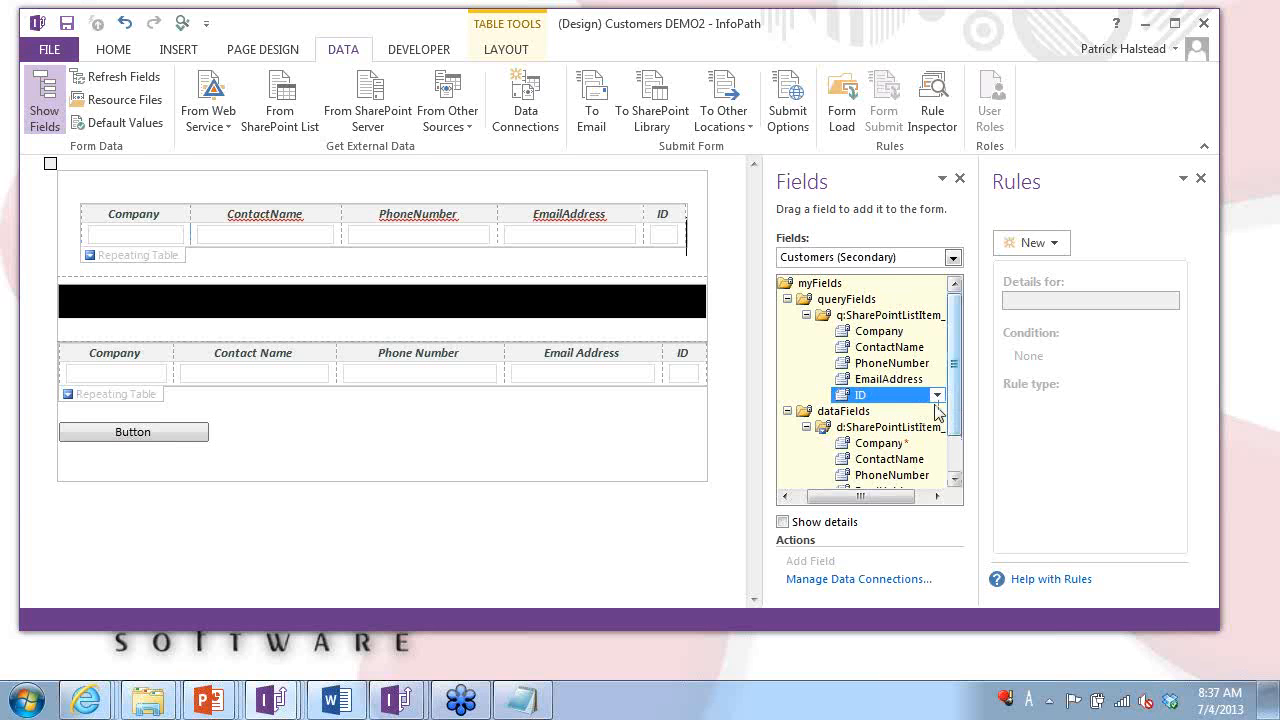
# Switch to Windows Explorer and open the Paging.xsn template in design mode.
pyautogui.hotkey('alt', 'Tab')
pyautogui.hotkey('alt', 'Tab')
pyautogui.hotkey('alt', 'Tab')
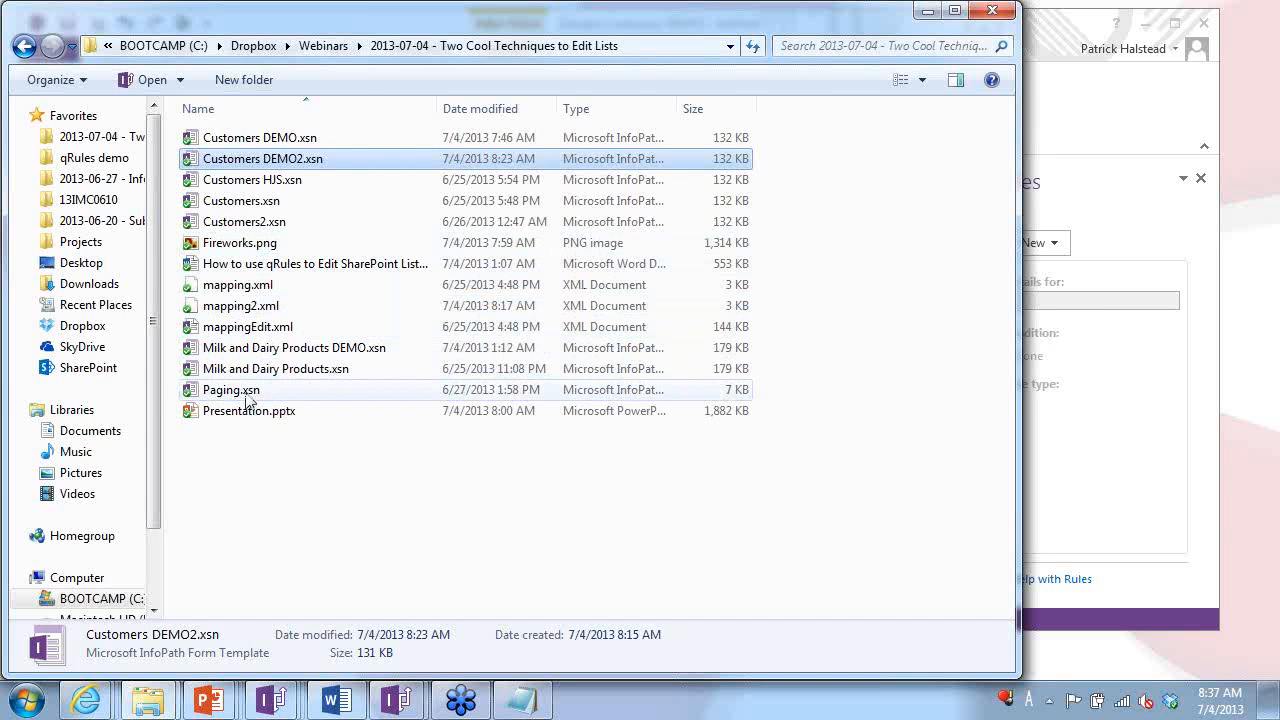
pyautogui.rightClick(247, 392)
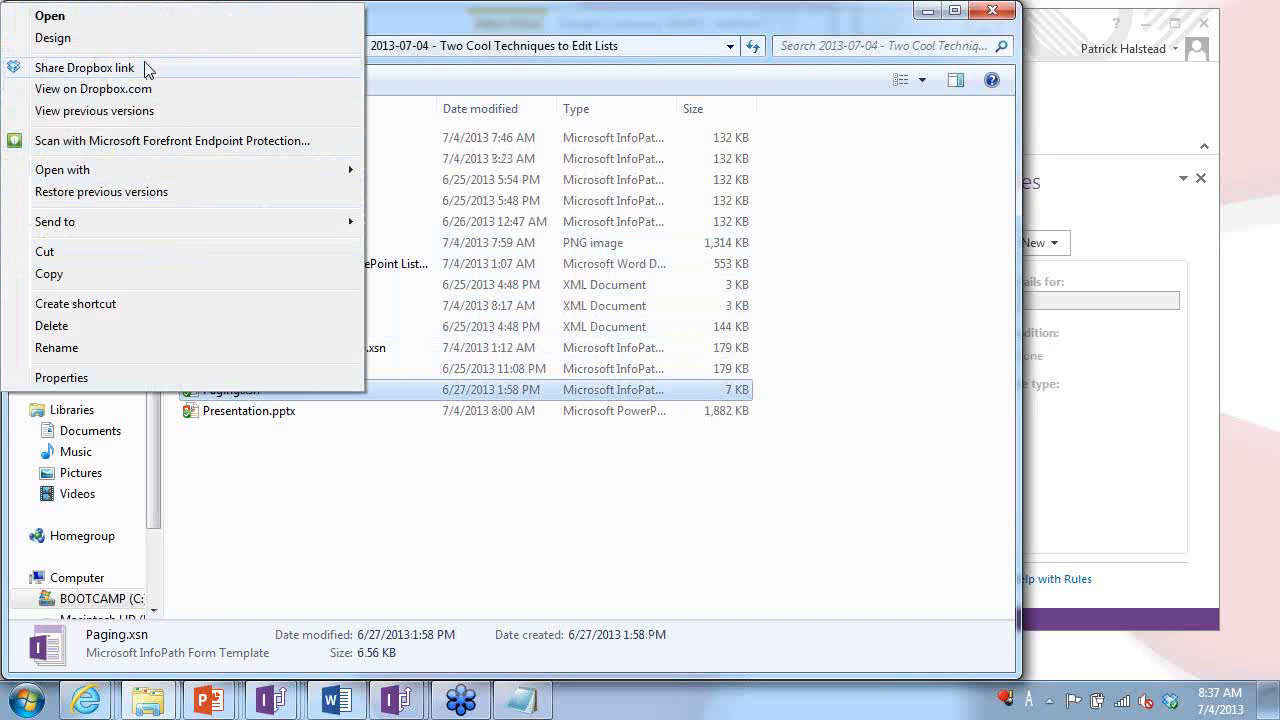
pyautogui.click(120, 40)
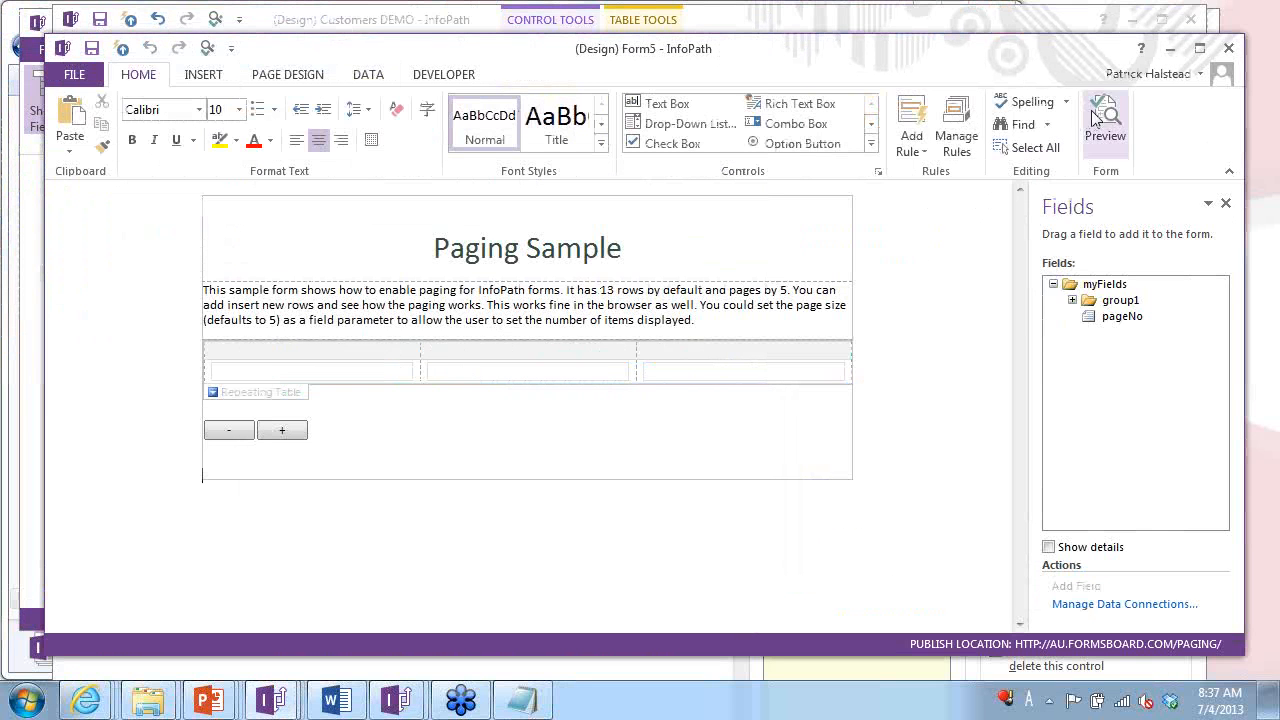
# Preview the Paging Sample form, page forward and backward through its rows, and close the preview.
pyautogui.click(1104, 120)
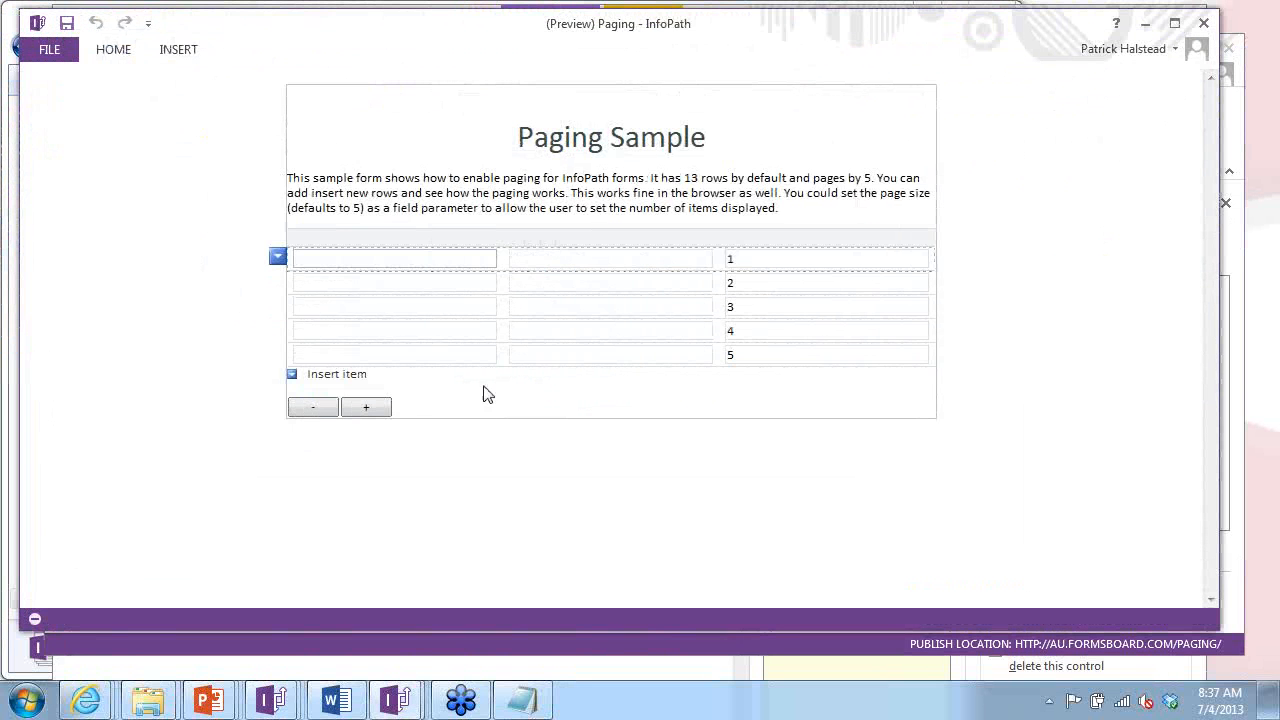
pyautogui.click(366, 410)
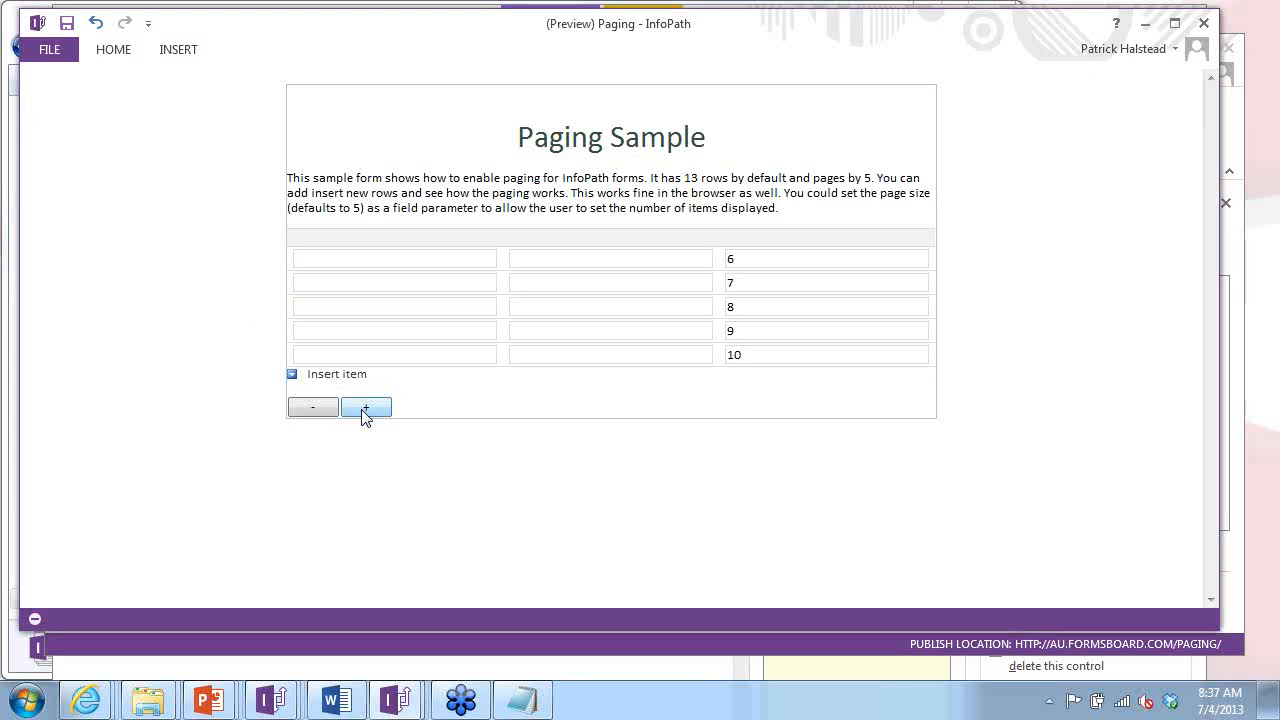
pyautogui.click(366, 410)
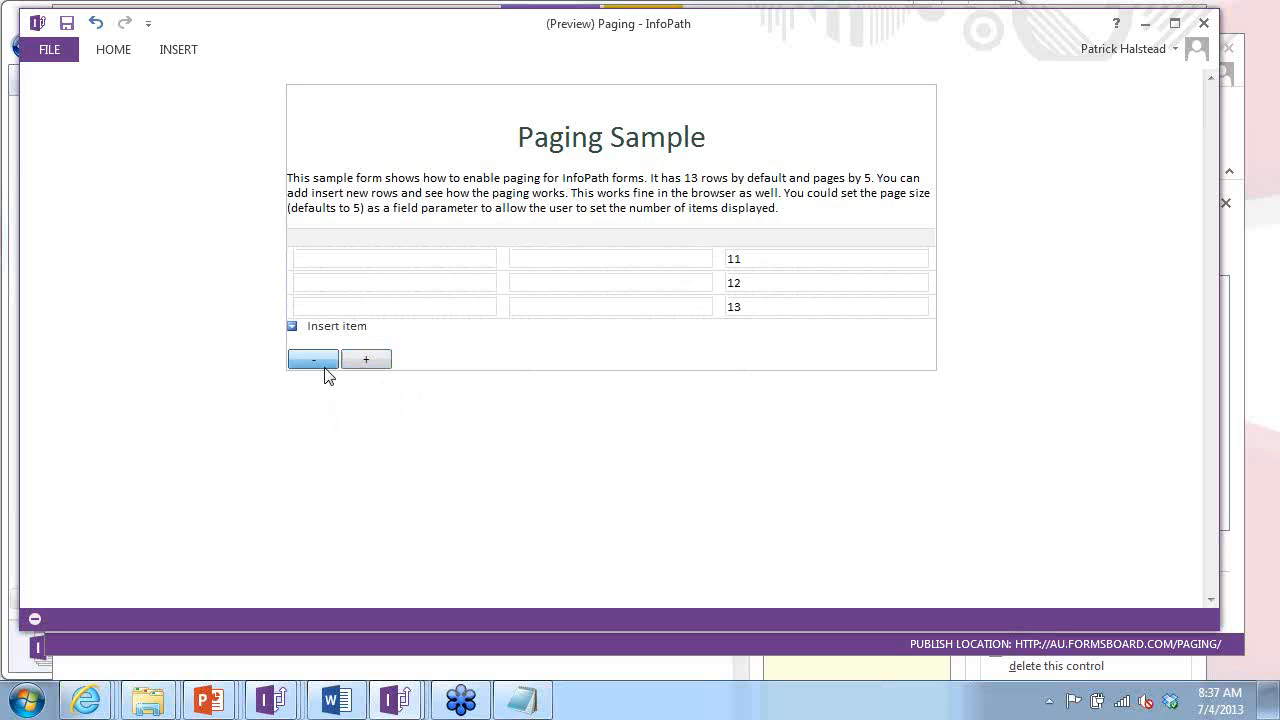
pyautogui.click(324, 366)
pyautogui.click(322, 407)
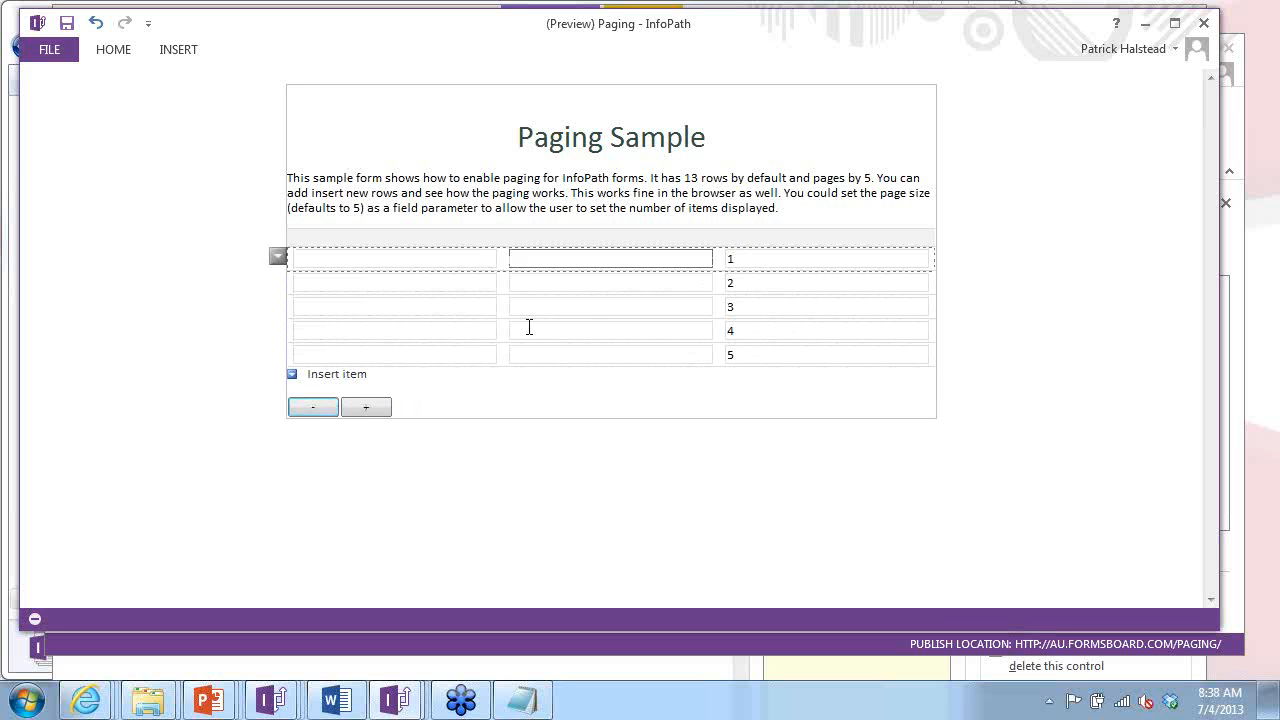
pyautogui.click(369, 408)
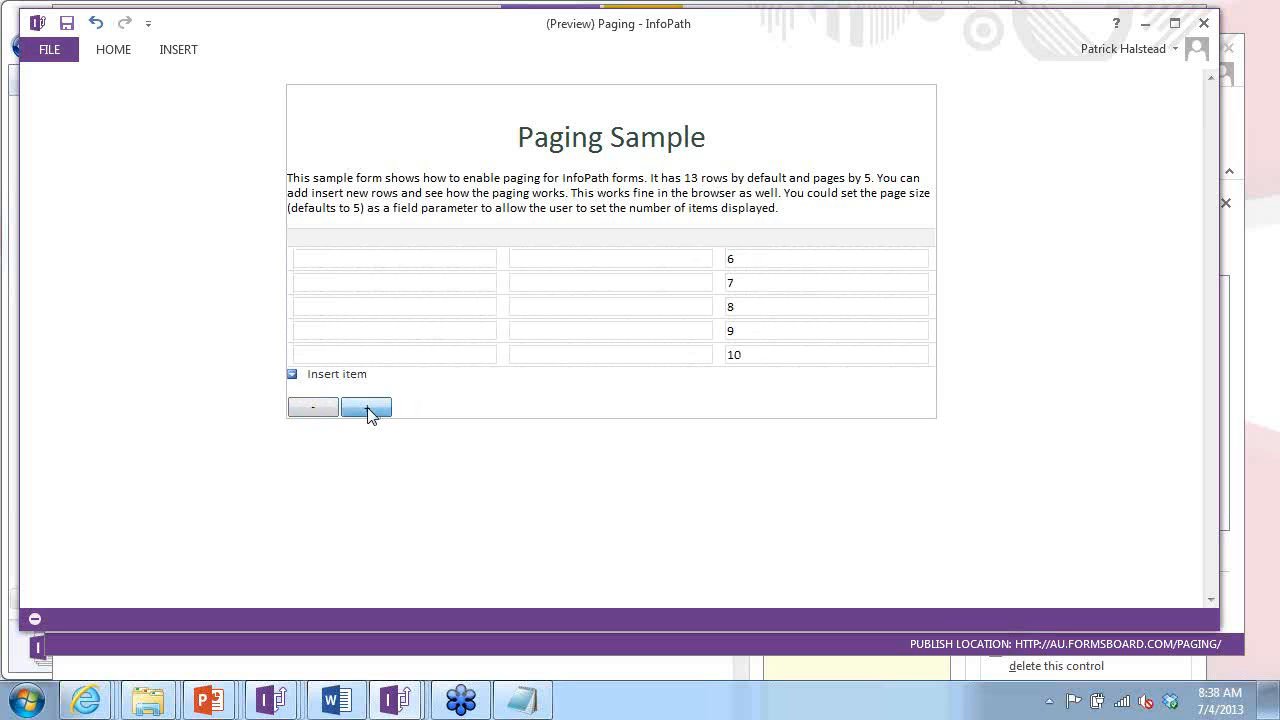
pyautogui.click(367, 409)
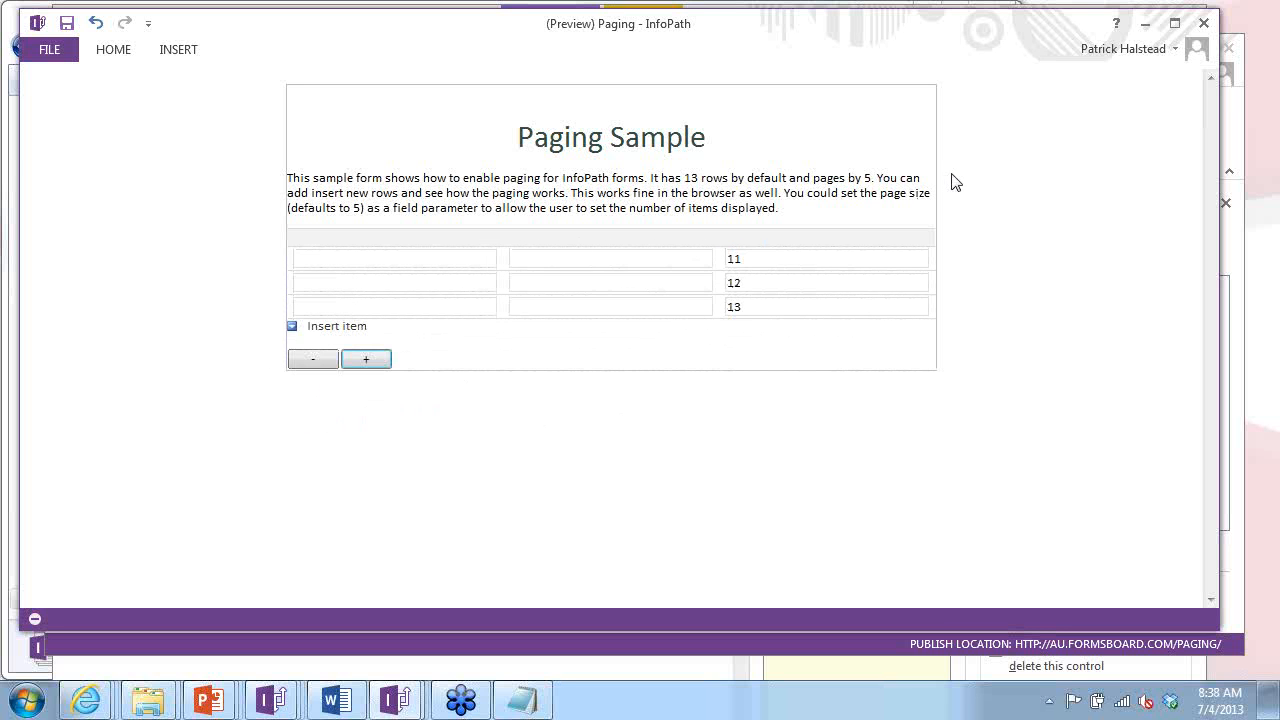
pyautogui.click(1203, 23)
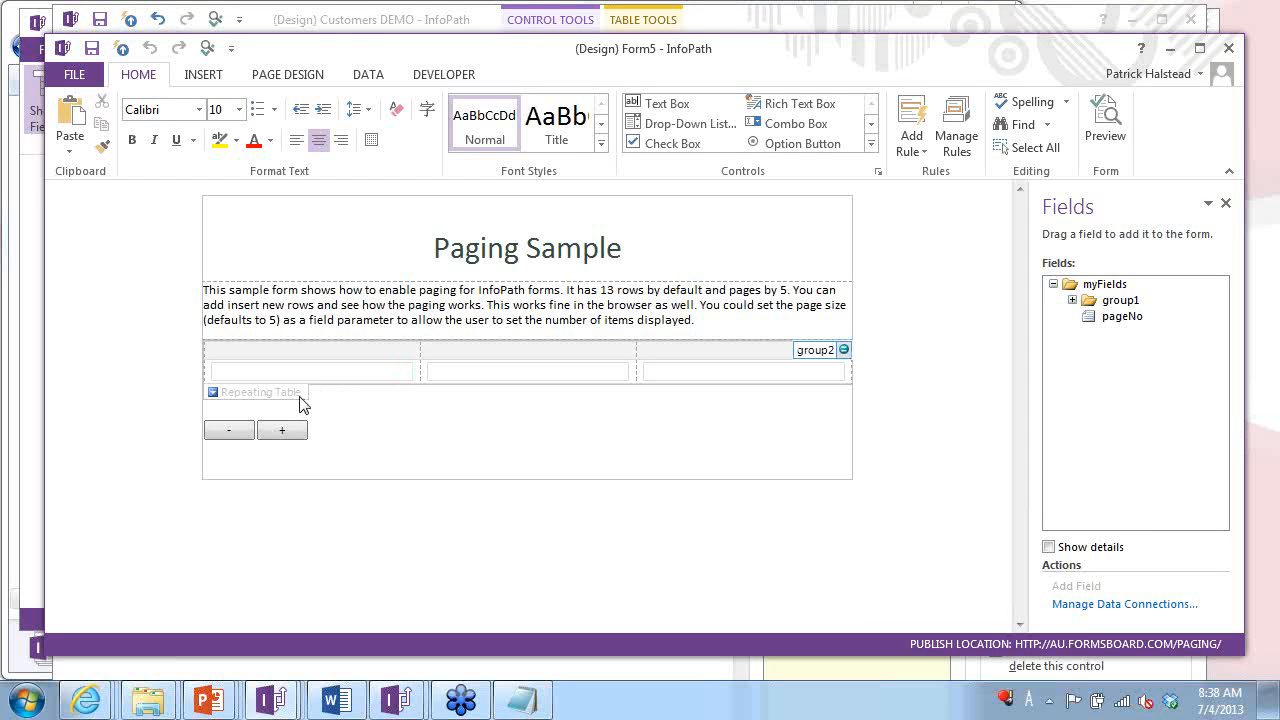
# Examine the form's default values, expanding group1 to view its group2 rows and the pageNo field.
pyautogui.click(365, 76)
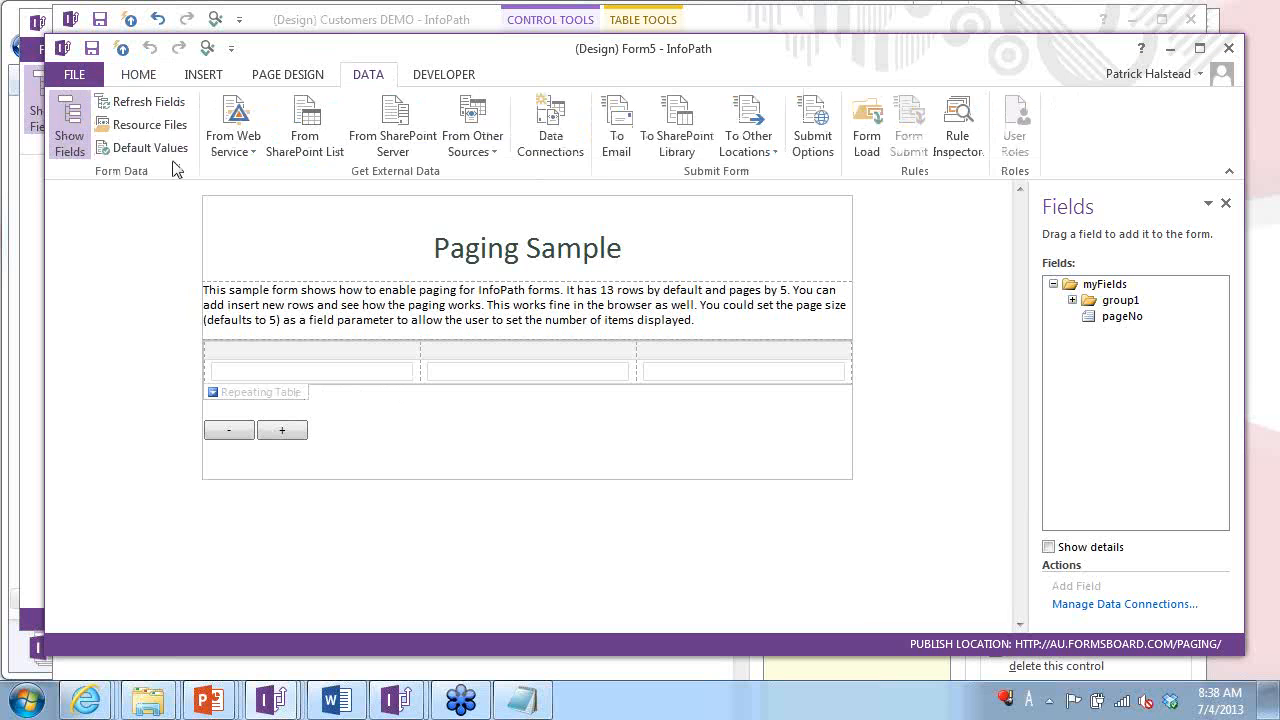
pyautogui.click(168, 155)
pyautogui.click(531, 205)
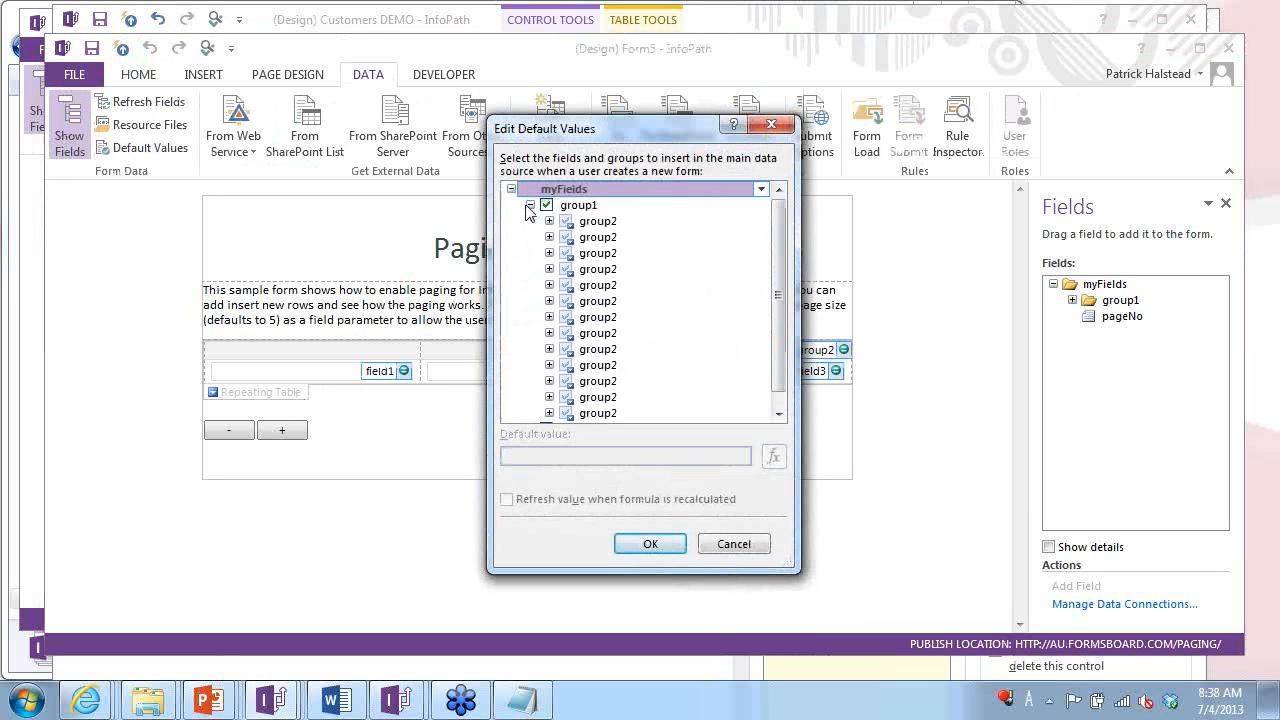
pyautogui.moveTo(779, 365); pyautogui.dragTo(779, 398)
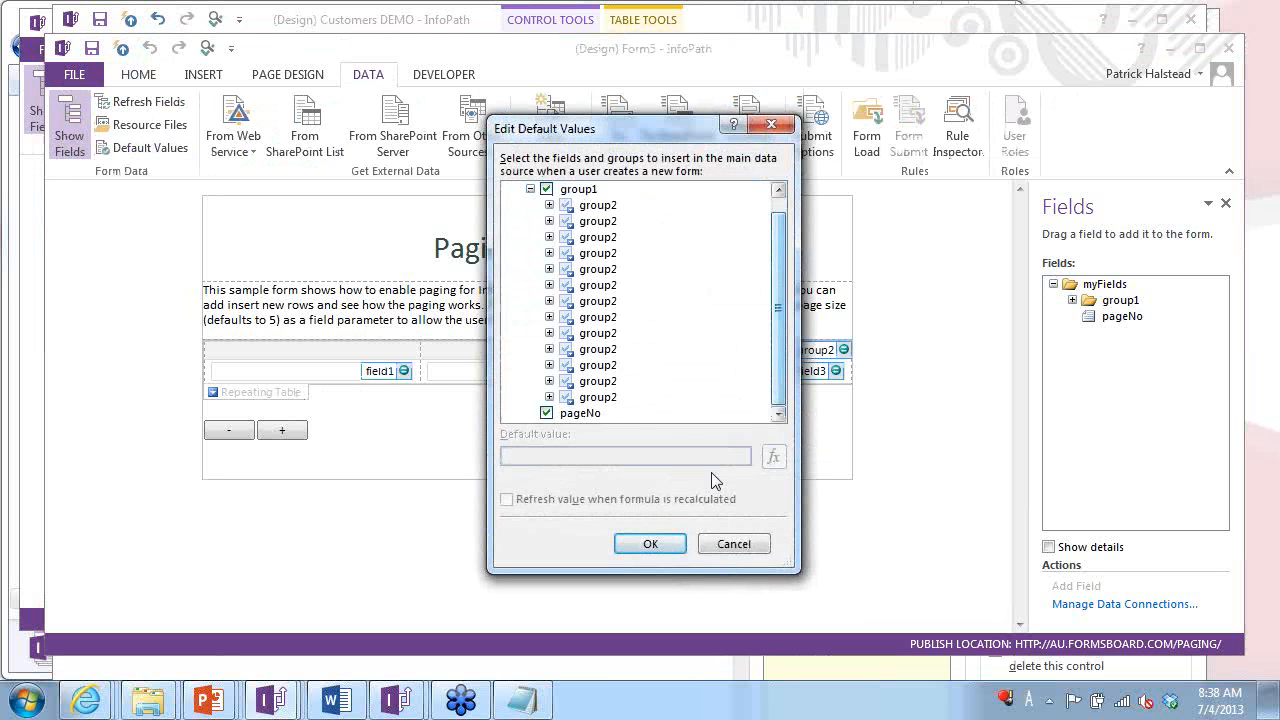
pyautogui.click(732, 543)
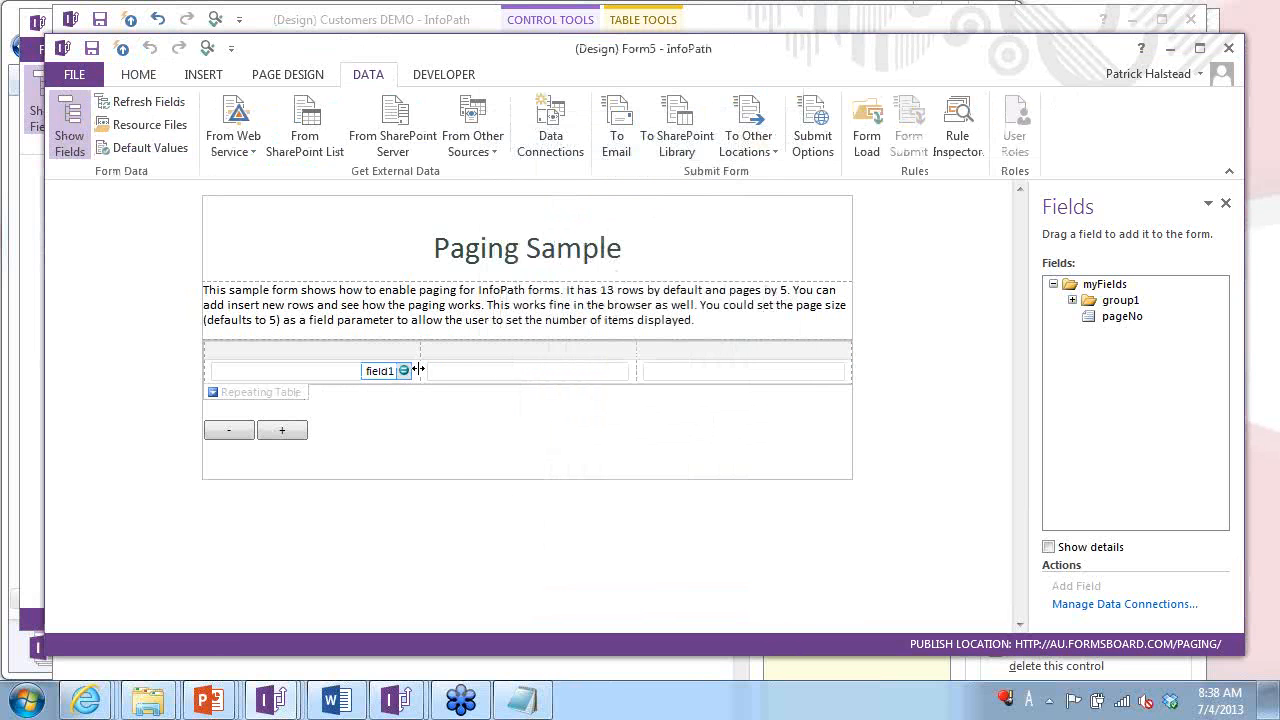
# Check the repeating table's display properties for existing data filters and leave them without changes.
pyautogui.click(284, 437)
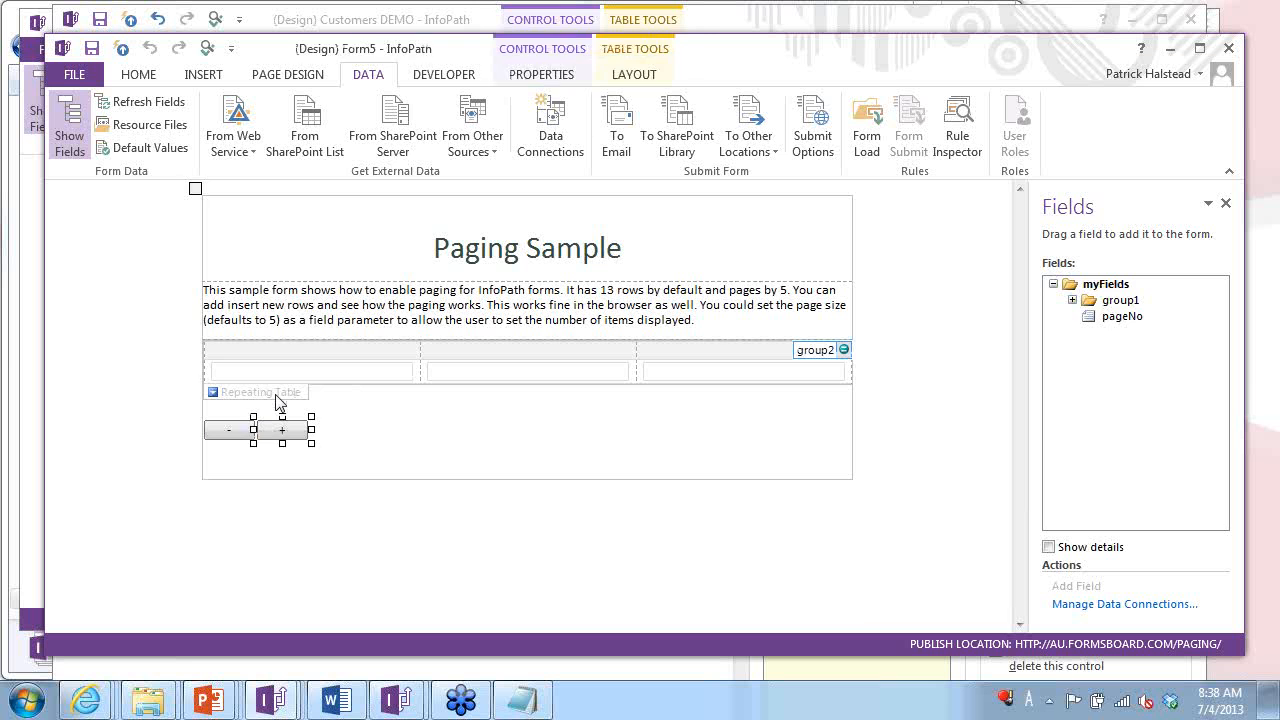
pyautogui.click(278, 400)
pyautogui.rightClick(277, 396)
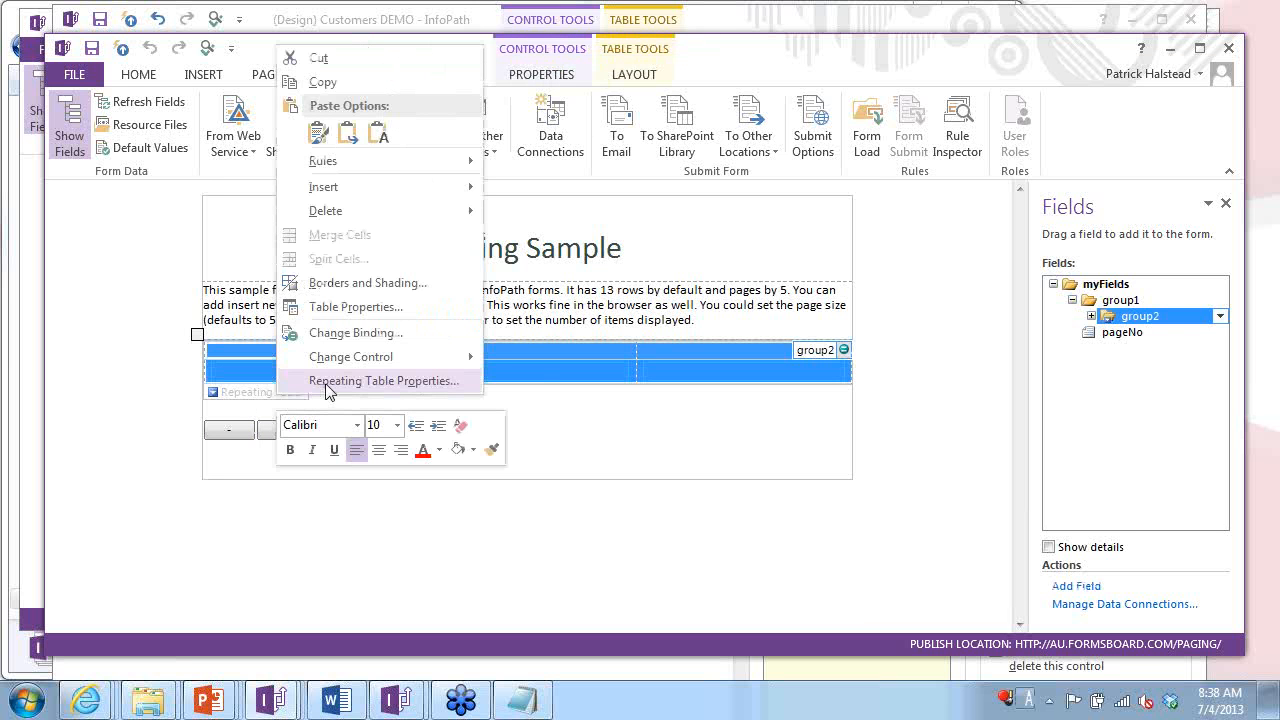
pyautogui.click(326, 383)
pyautogui.click(518, 199)
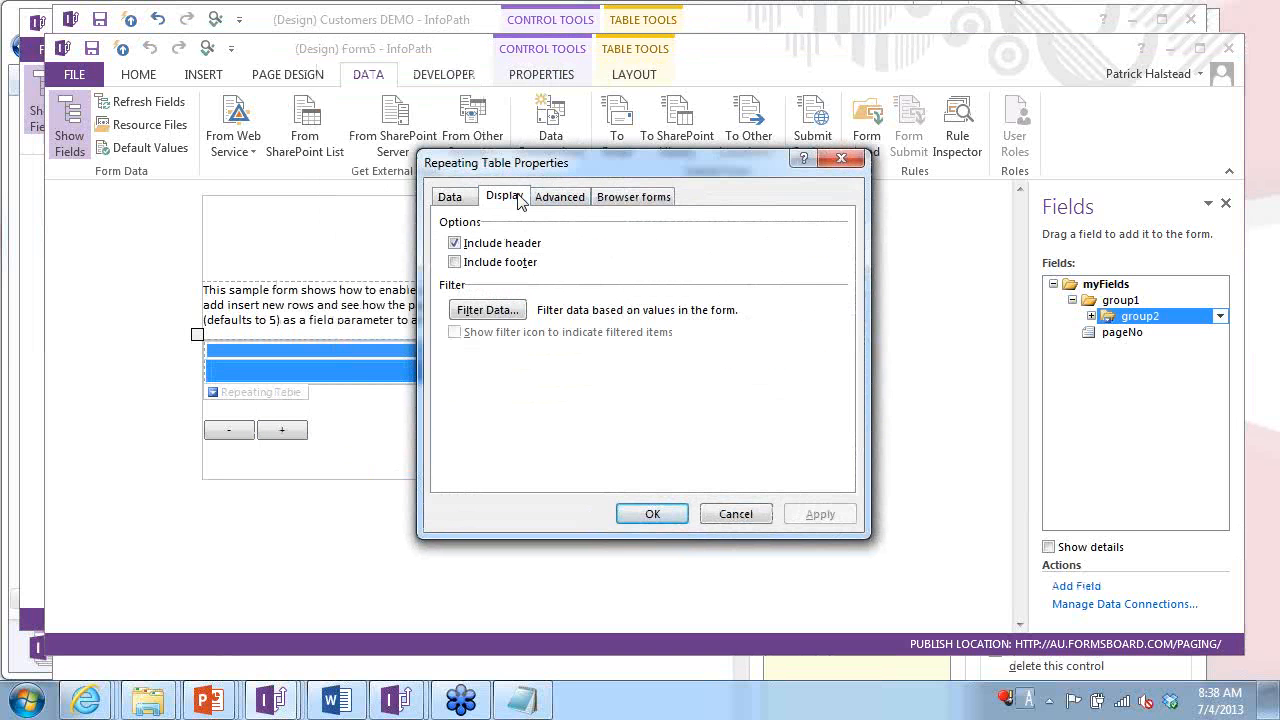
pyautogui.click(488, 310)
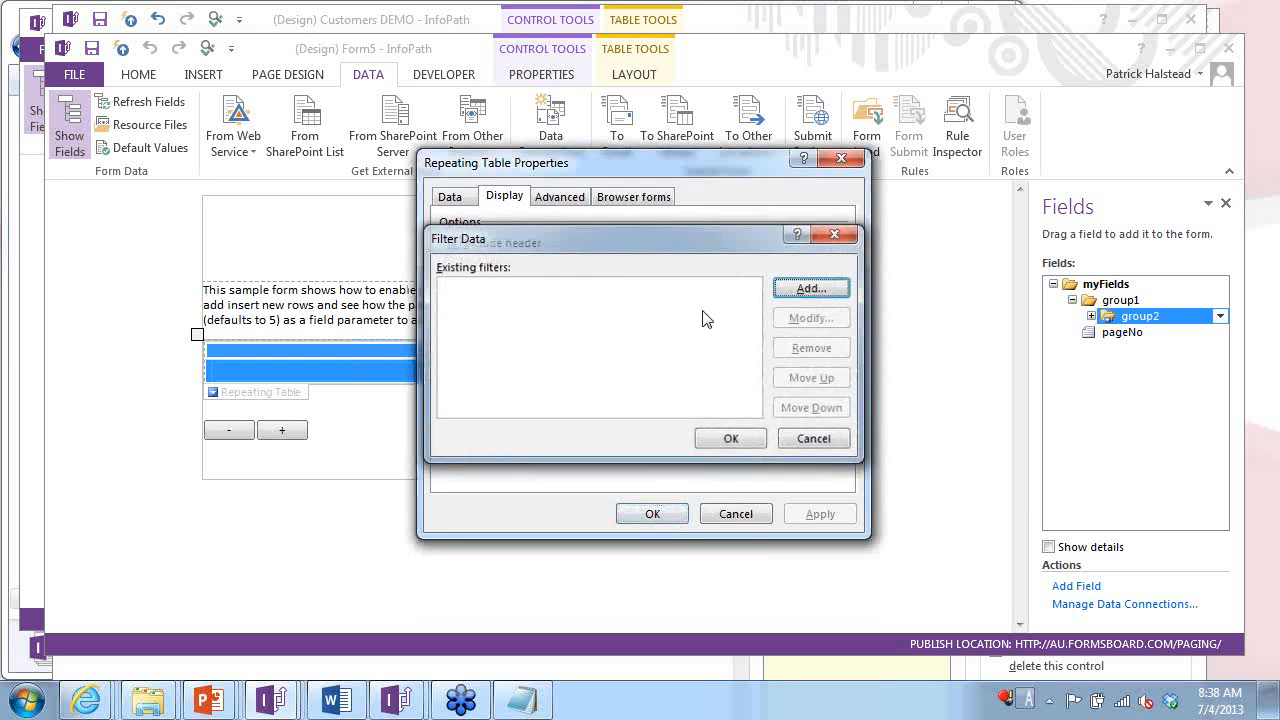
pyautogui.press('Escape')
pyautogui.press('Escape')
pyautogui.click(273, 397)
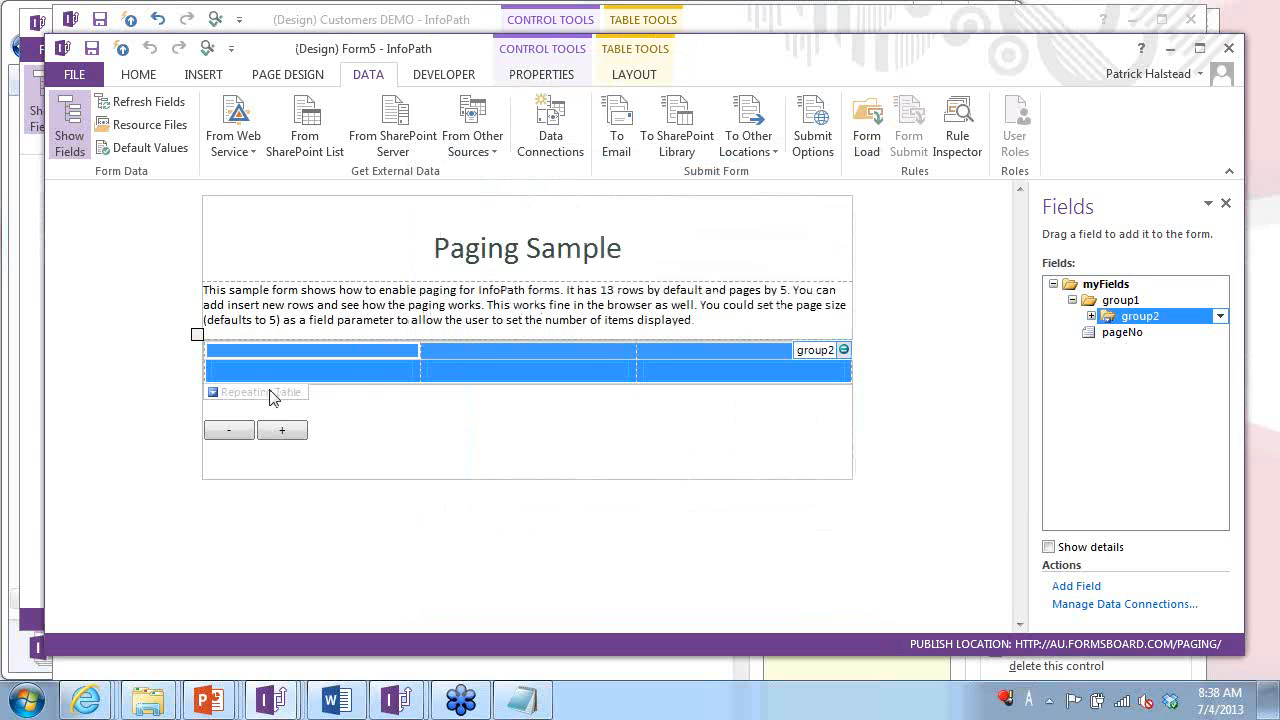
pyautogui.rightClick(270, 395)
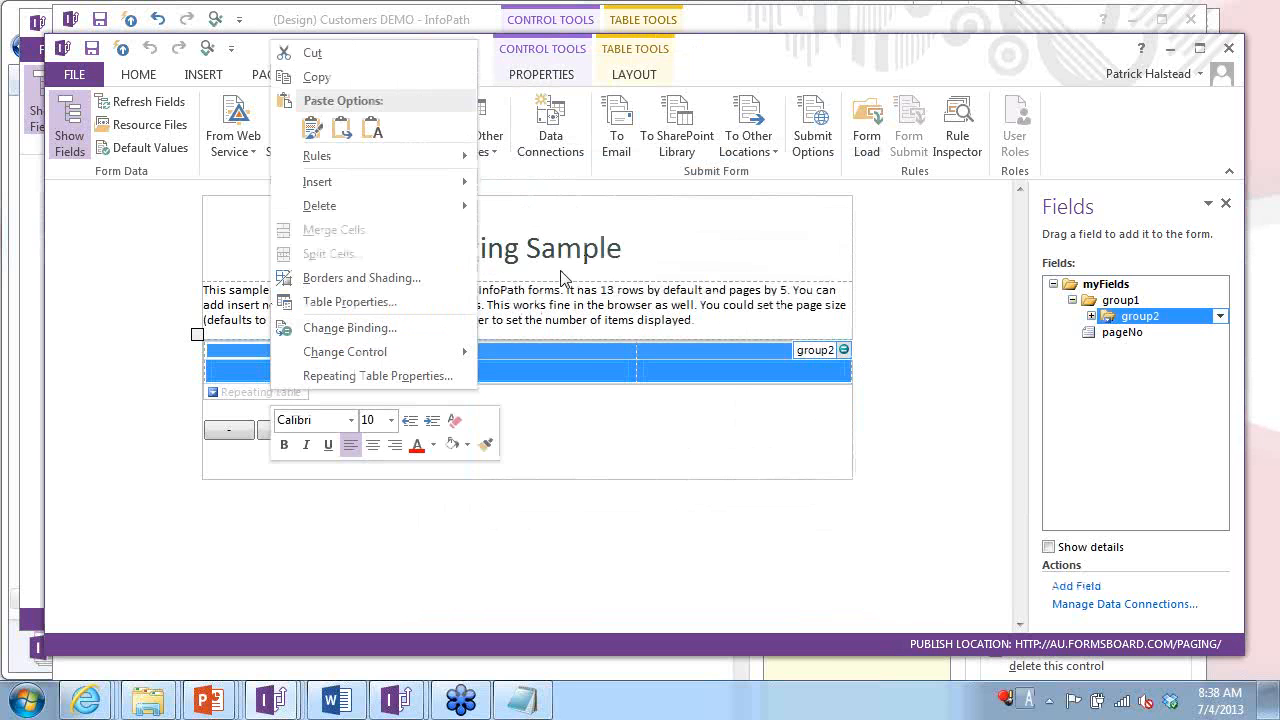
pyautogui.press('Escape')
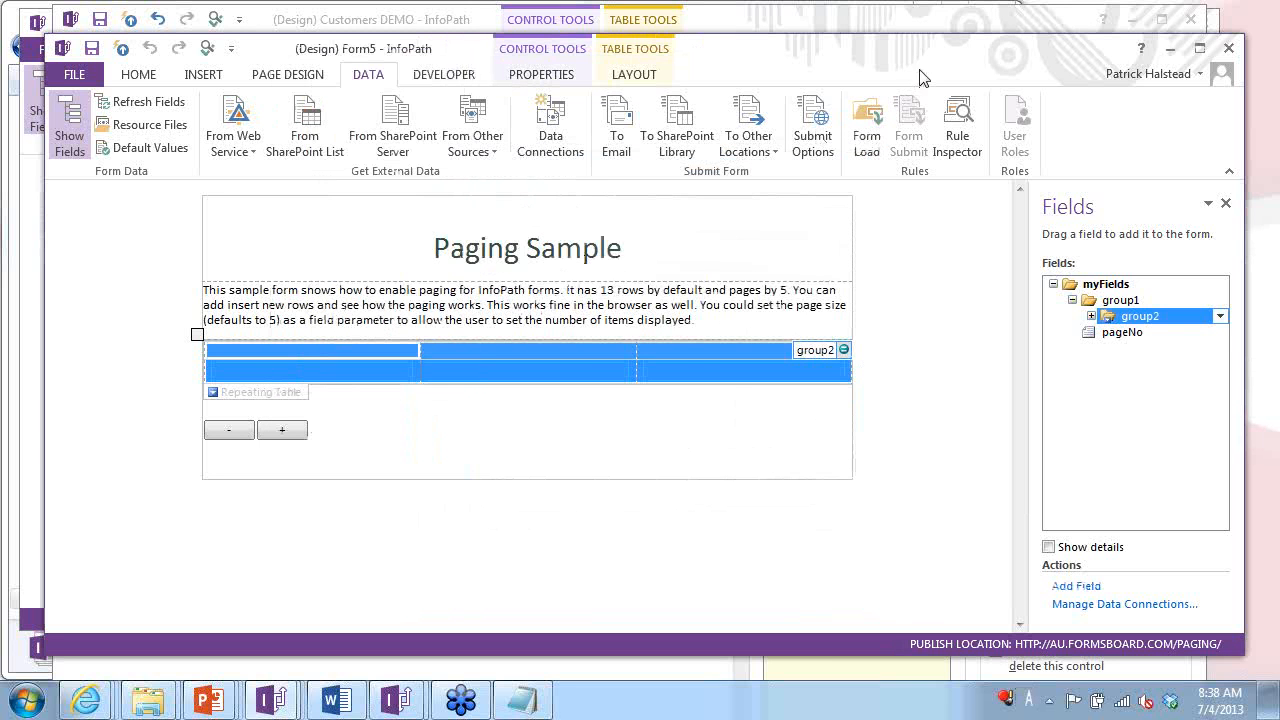
# Inspect the Filtering rule on group2, examining its field3 and pageNo condition and its formatting options.
pyautogui.click(146, 80)
pyautogui.click(956, 125)
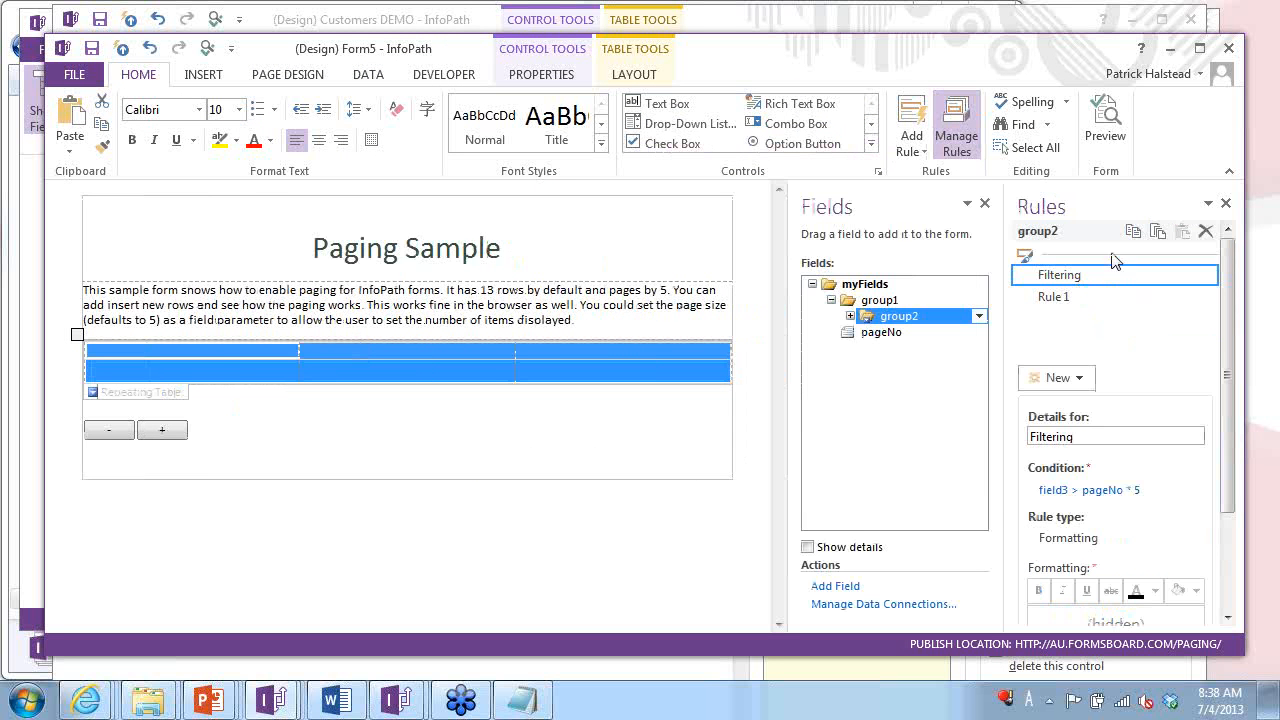
pyautogui.click(1100, 491)
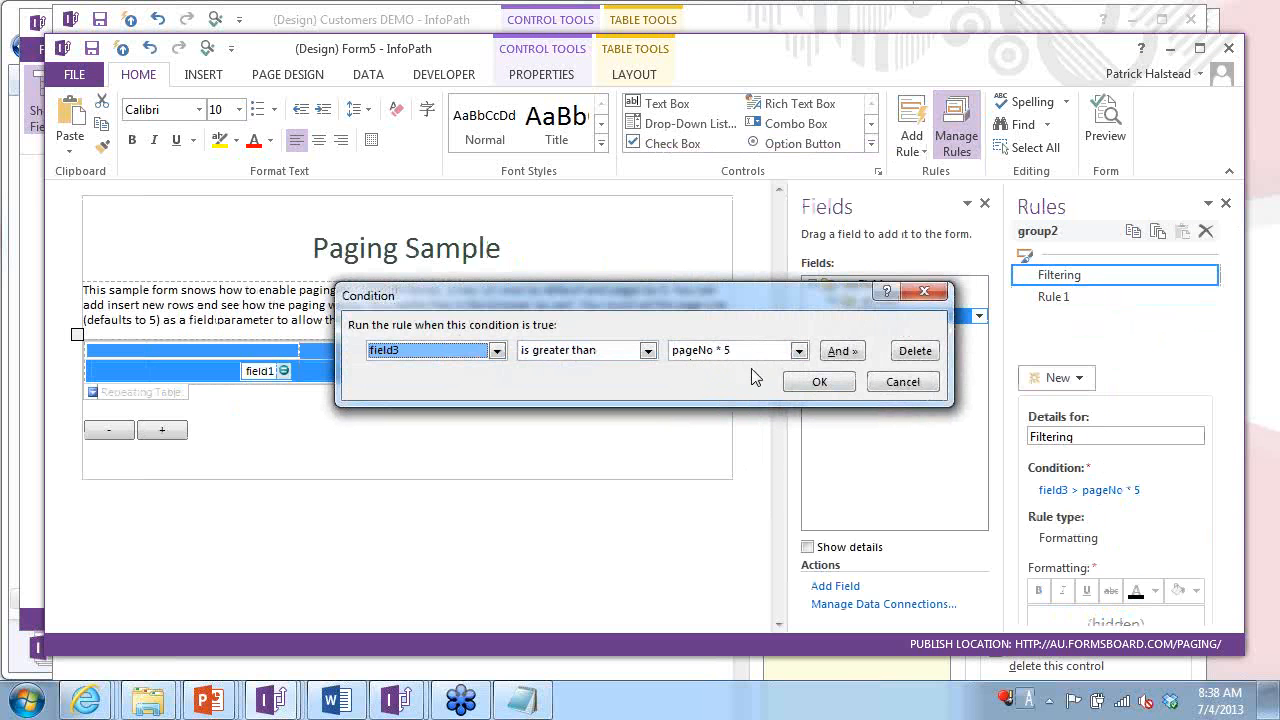
pyautogui.click(819, 382)
pyautogui.moveTo(1228, 436); pyautogui.dragTo(1229, 503)
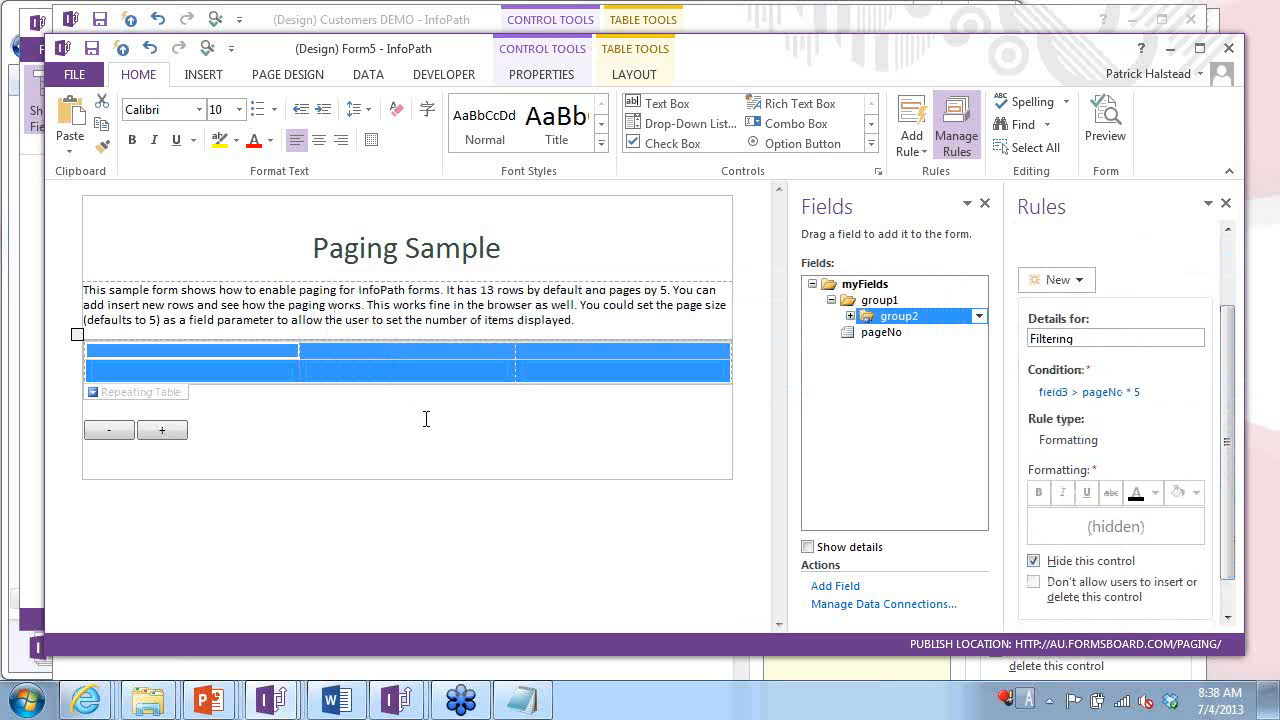